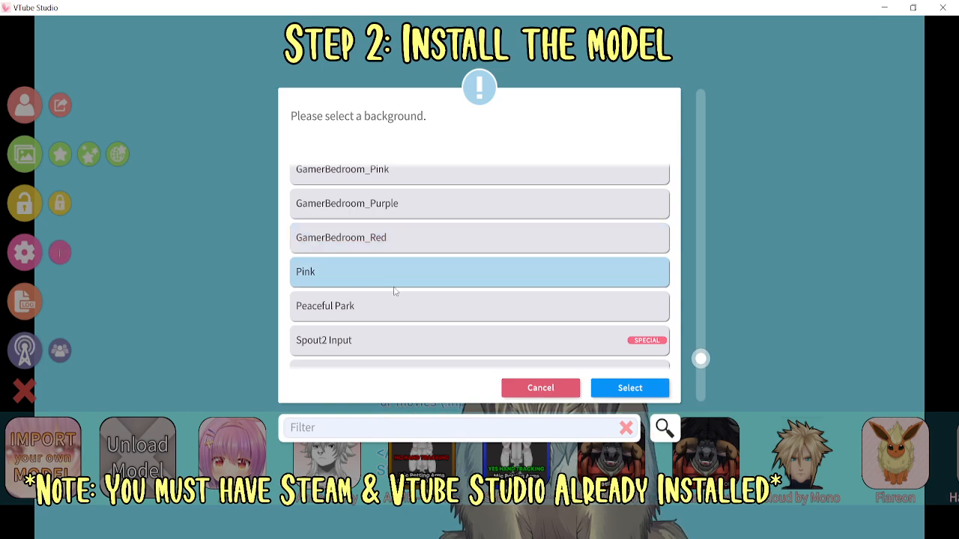
Apply the Pink background and unload the current model from the scene
click(632, 384)
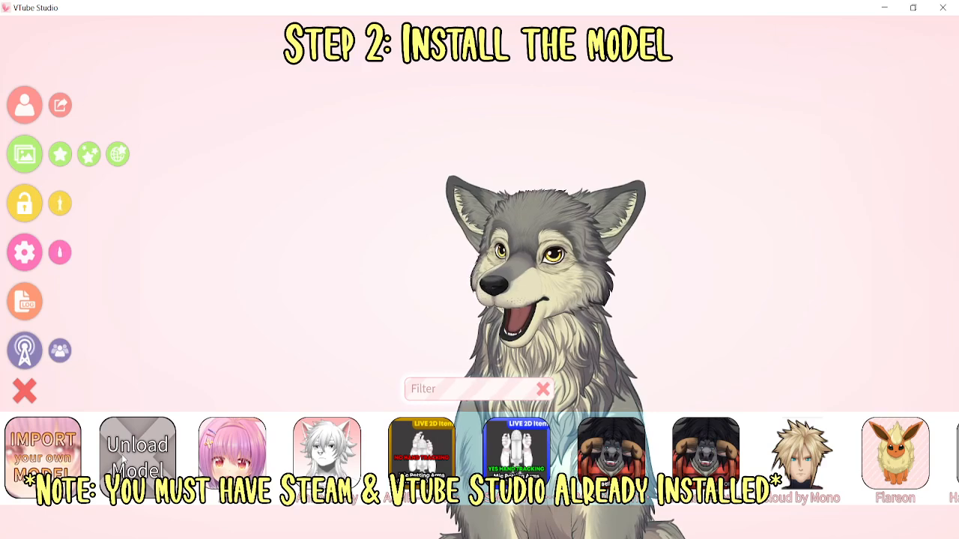
click(138, 450)
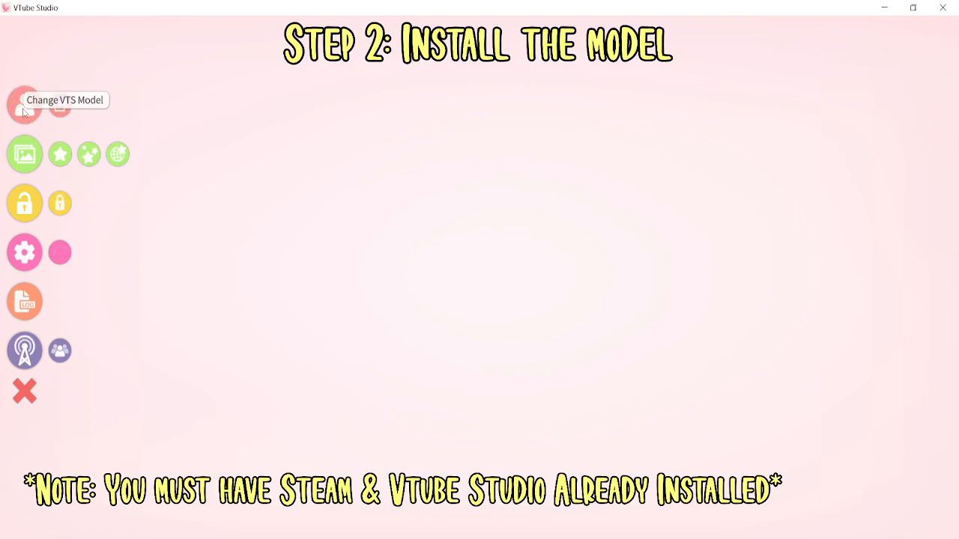
Start importing a custom model and open the Live2DModels folder
click(23, 112)
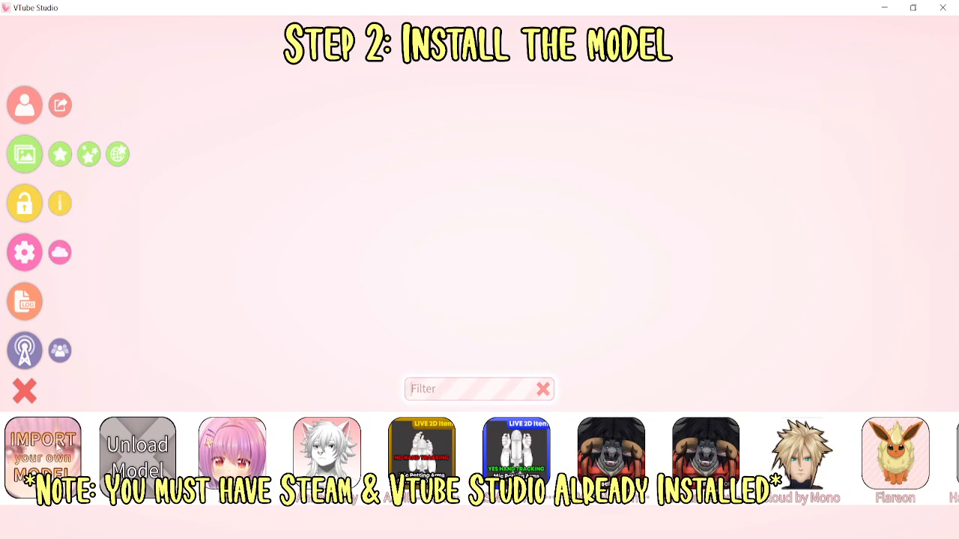
click(40, 446)
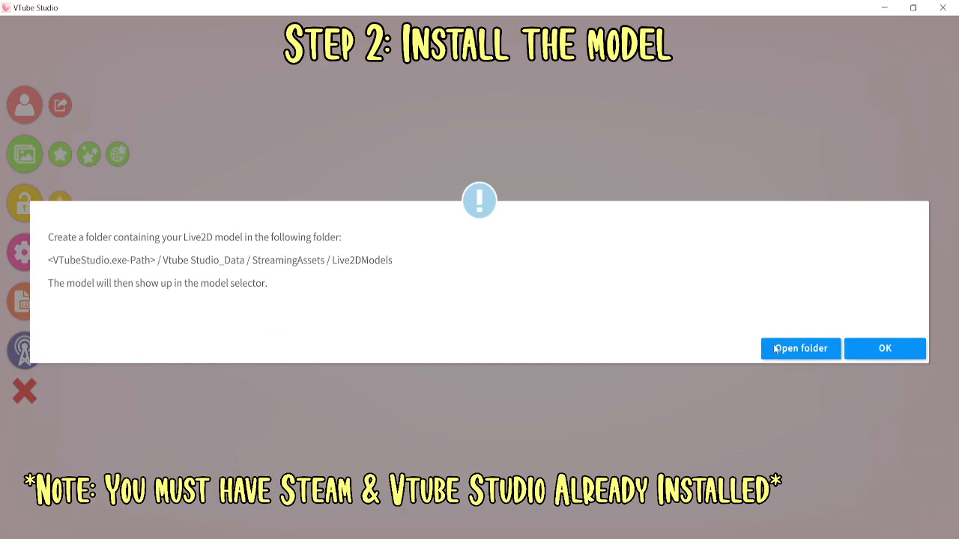
click(777, 349)
Place the Wolf_Live2D folder from the desktop into the Live2DModels folder
drag(687, 74, 570, 96)
click(885, 8)
drag(65, 43, 279, 141)
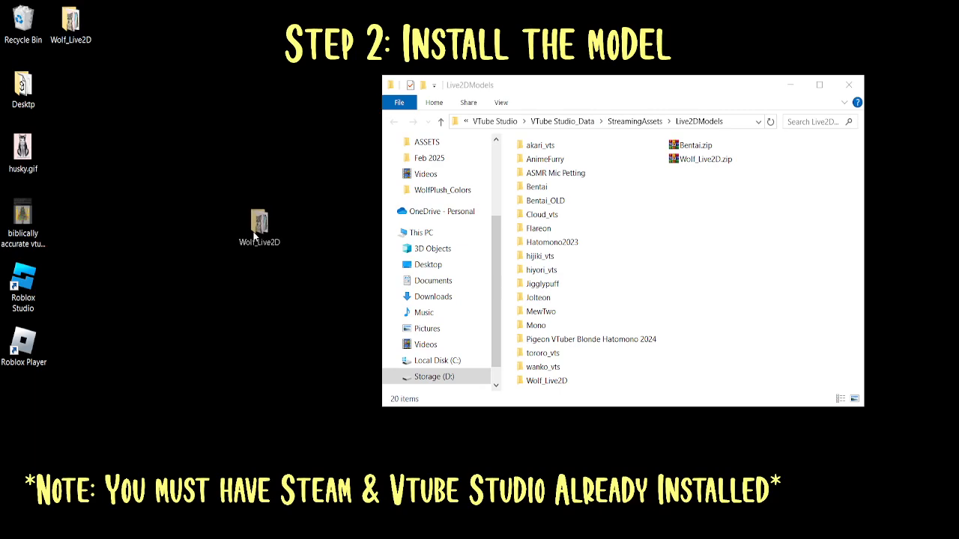
drag(505, 167, 739, 377)
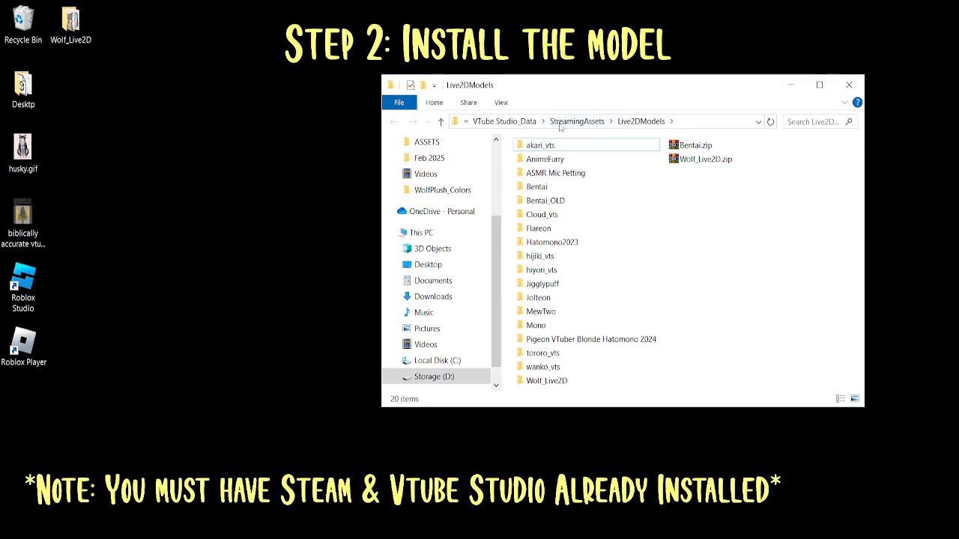
Trace the folder path from SteamLibrary through steamapps, common, VTube Studio, VTube Studio_Data and StreamingAssets to Live2DModels, then minimize File Explorer
click(477, 120)
click(496, 123)
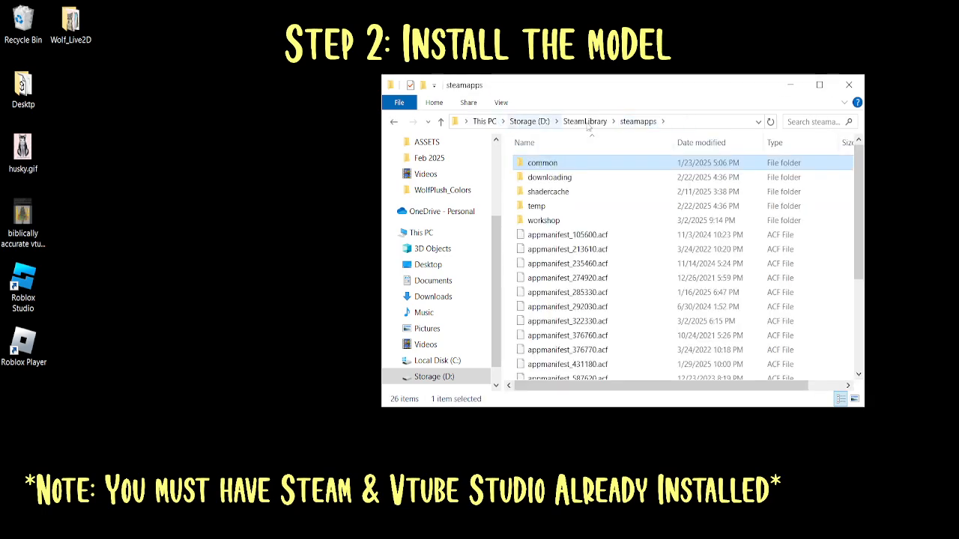
click(584, 122)
double_click(557, 189)
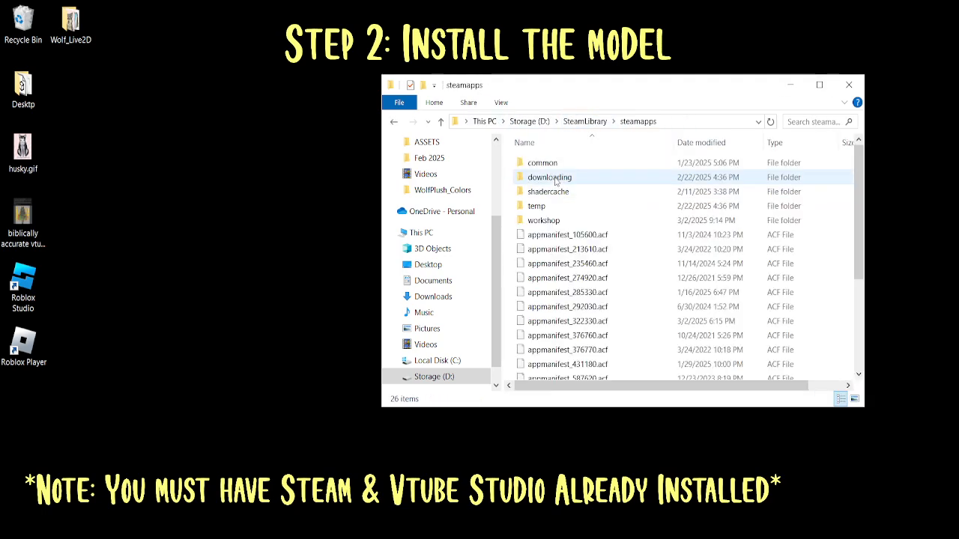
double_click(543, 163)
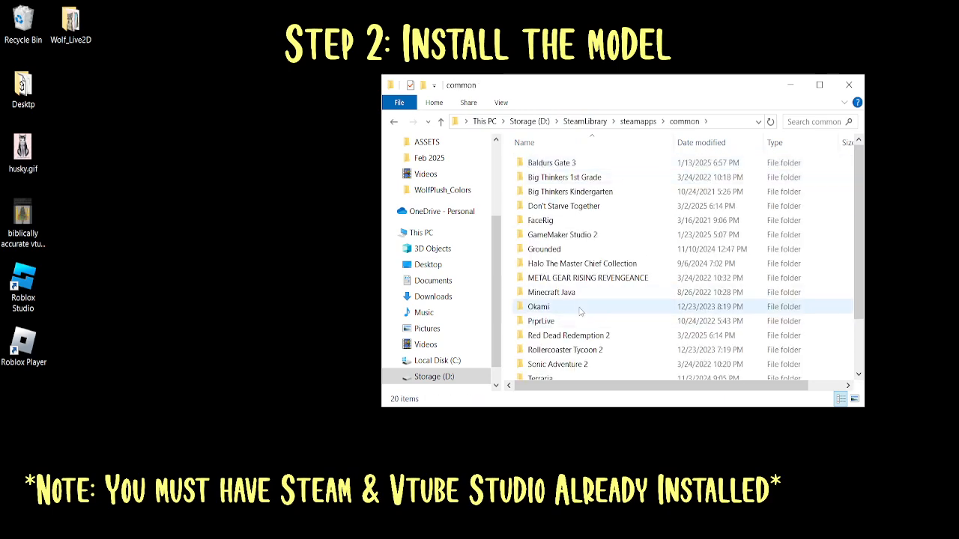
scroll(547, 330, down, 2)
double_click(541, 348)
double_click(537, 192)
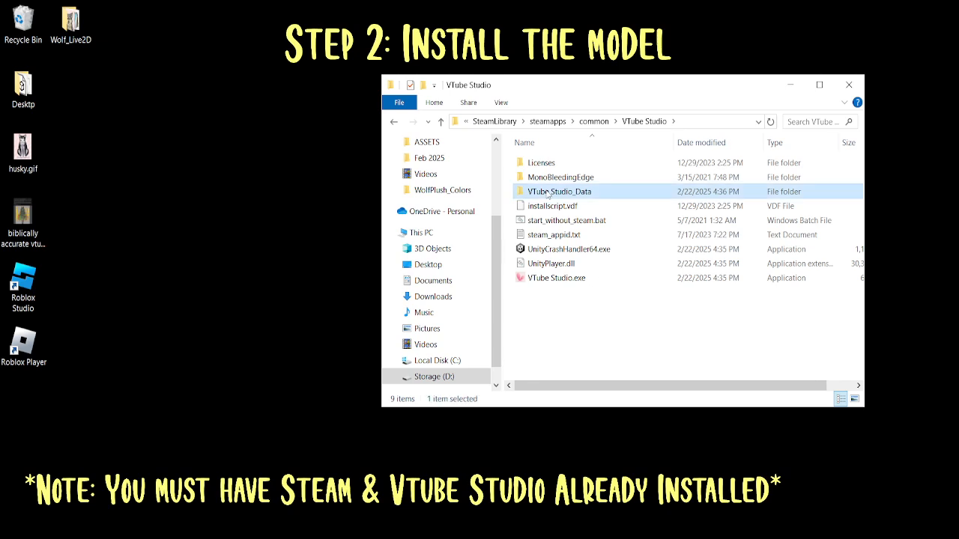
click(547, 223)
double_click(548, 223)
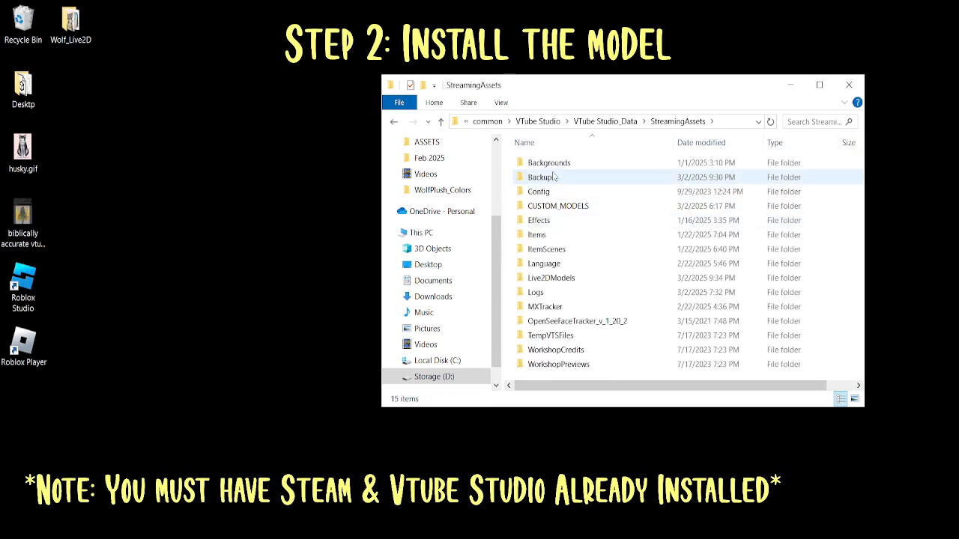
double_click(560, 276)
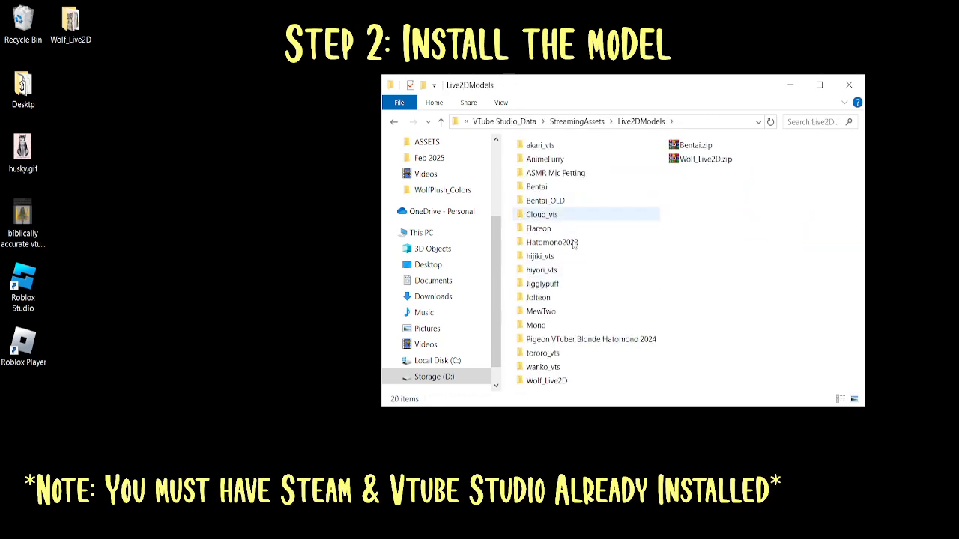
click(791, 83)
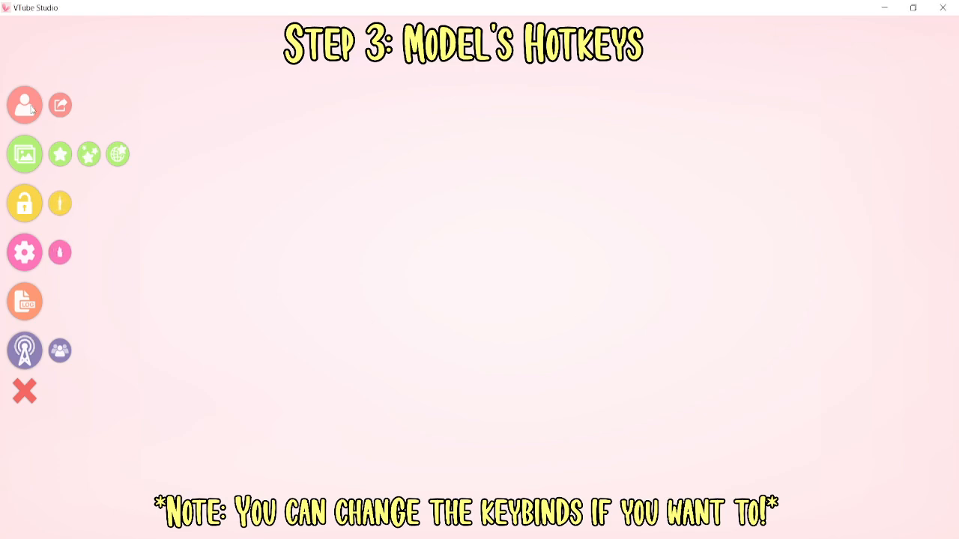
Load the Wolf model from the model selection and switch it to its blank white colors
click(31, 108)
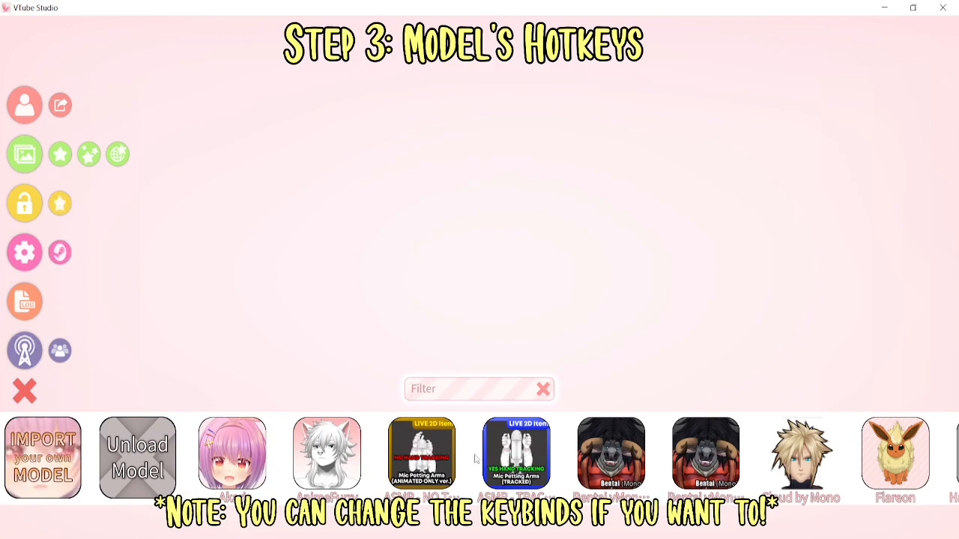
scroll(684, 457, down, 5)
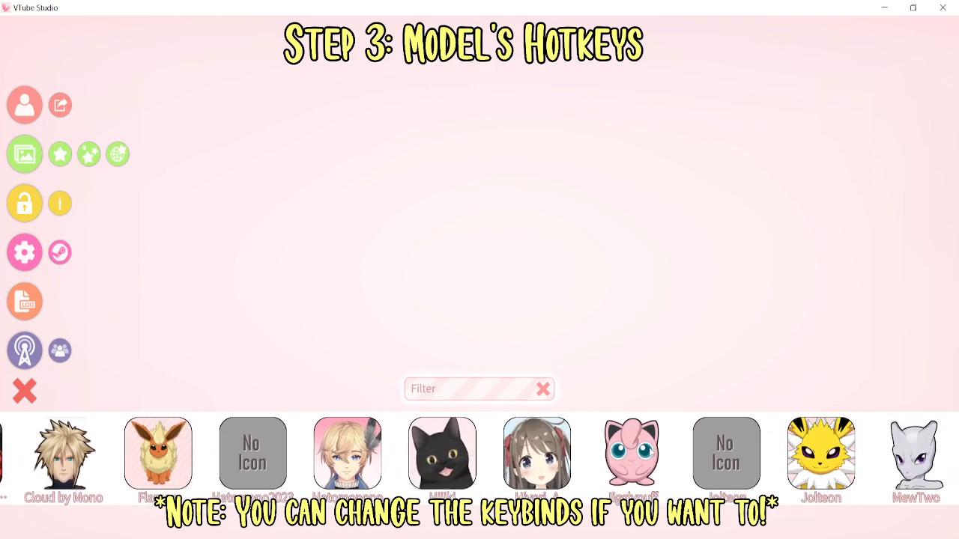
scroll(652, 452, down, 5)
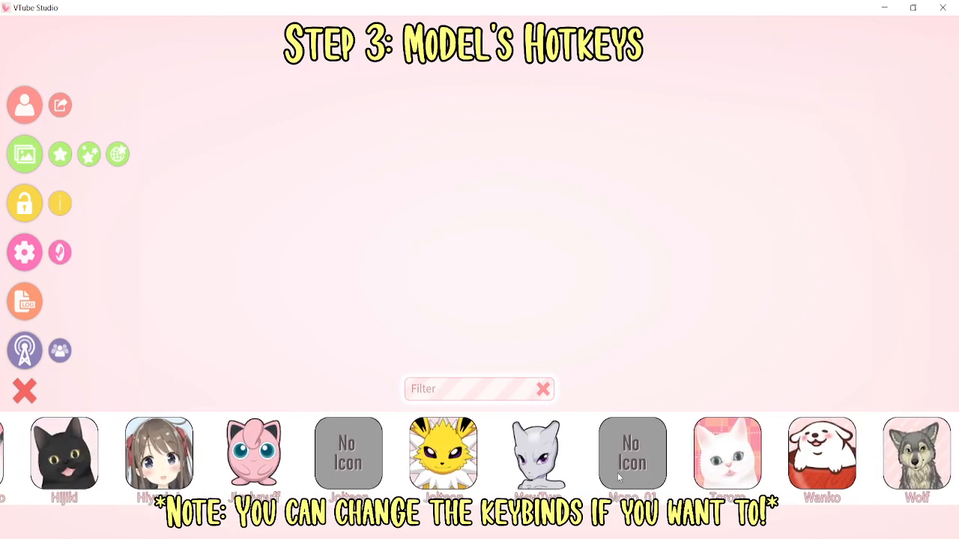
click(922, 468)
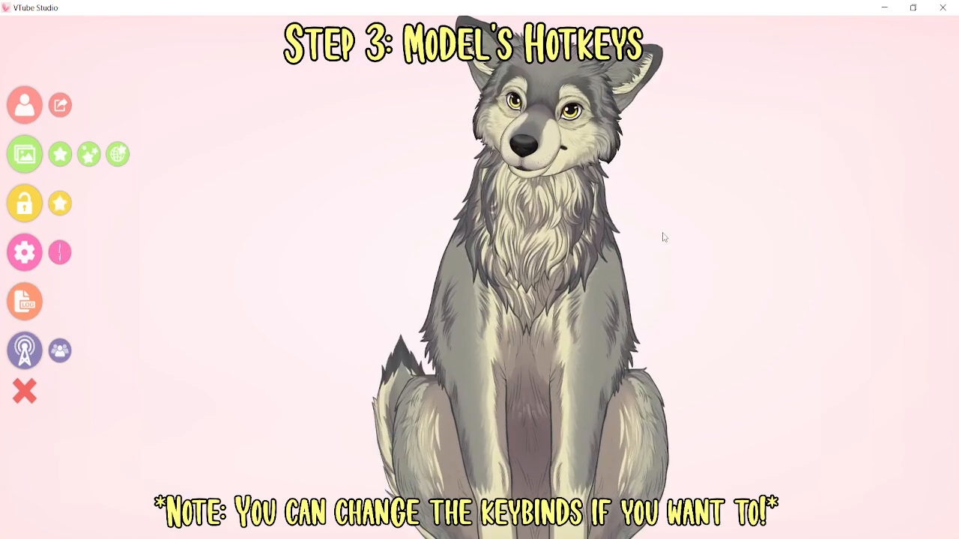
key(1)
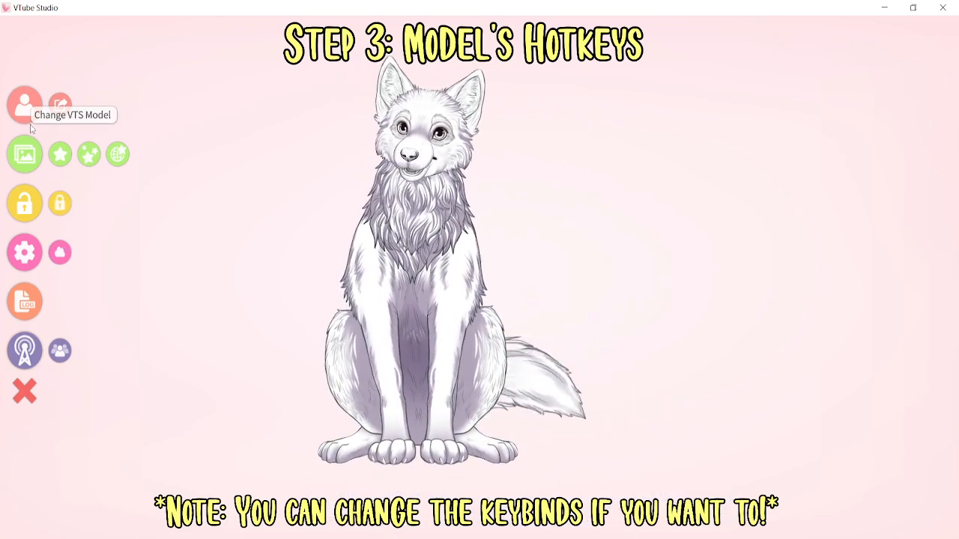
Open the Wolf model's hotkey settings and review its expression and color hotkeys
click(24, 253)
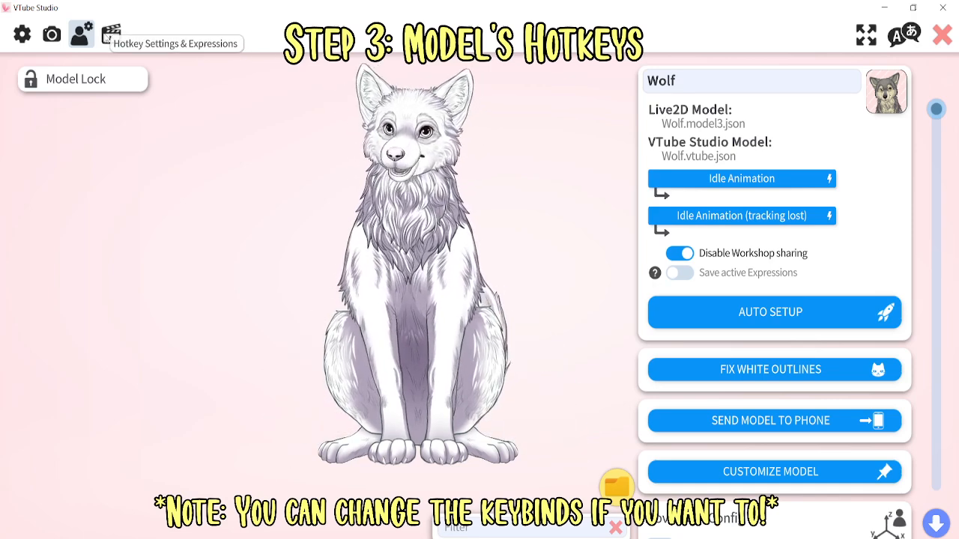
click(109, 34)
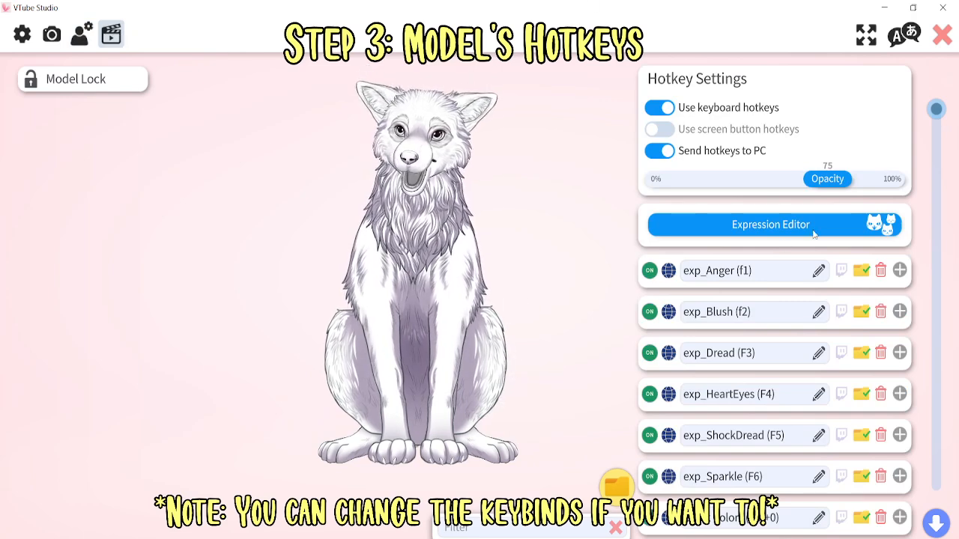
scroll(838, 285, down, 1)
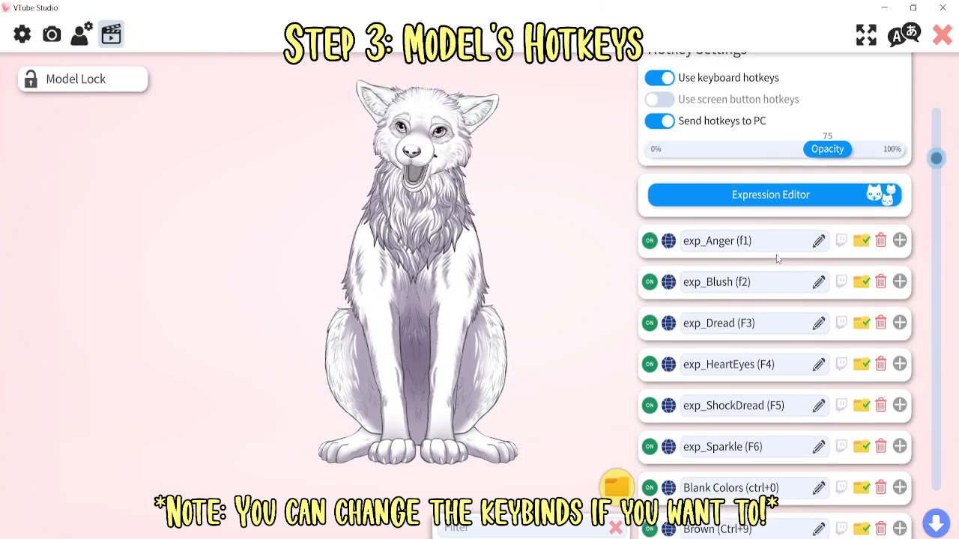
scroll(777, 258, down, 6)
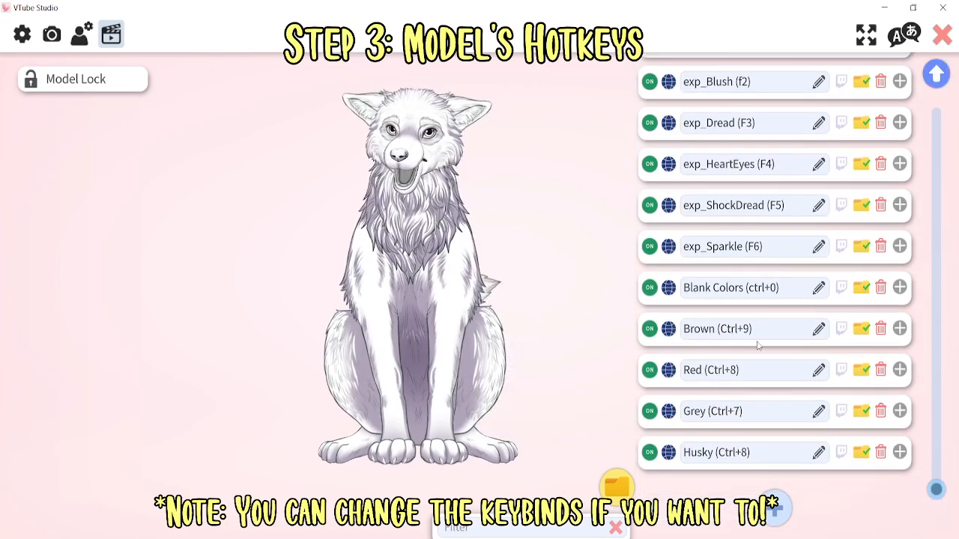
scroll(757, 345, up, 7)
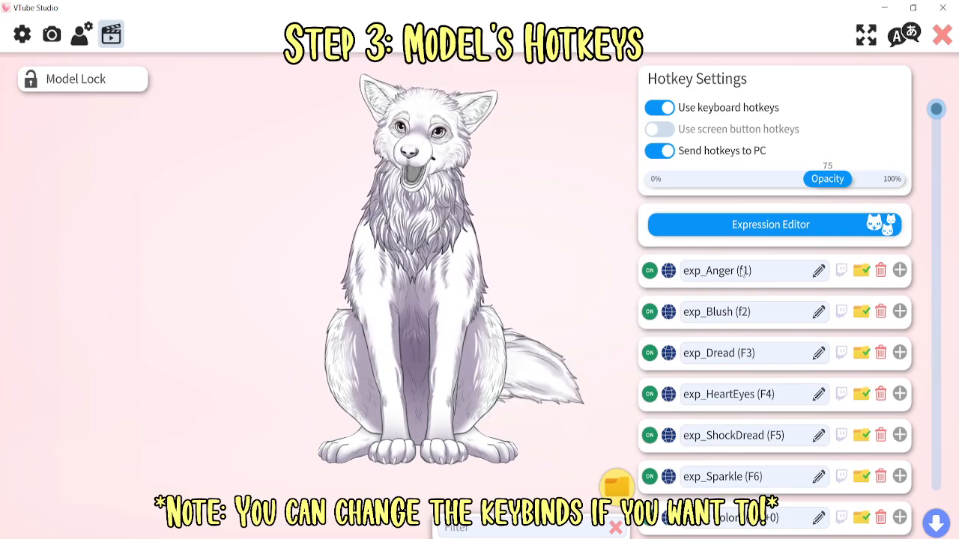
Try out the Anger and Sparkle expressions on the wolf using their assigned hotkeys
key(F1)
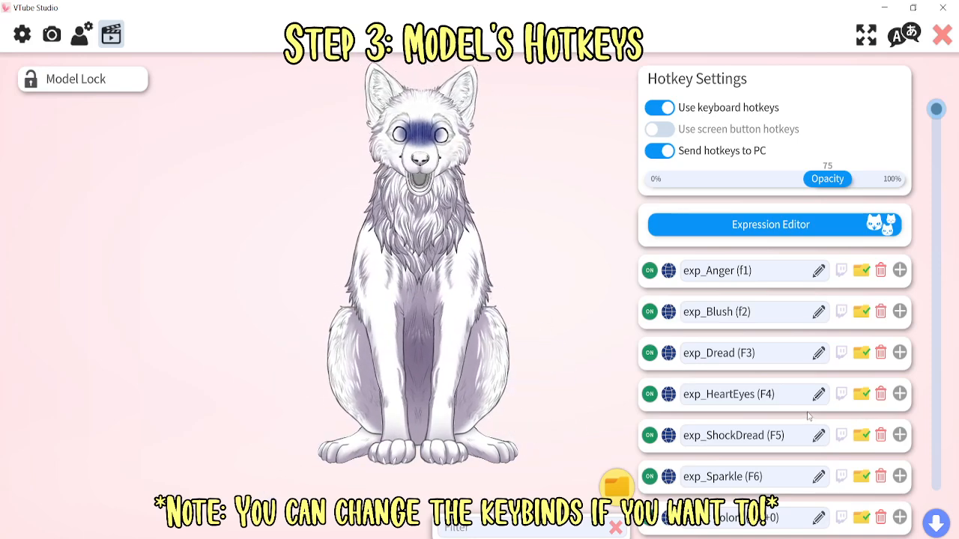
key(F6)
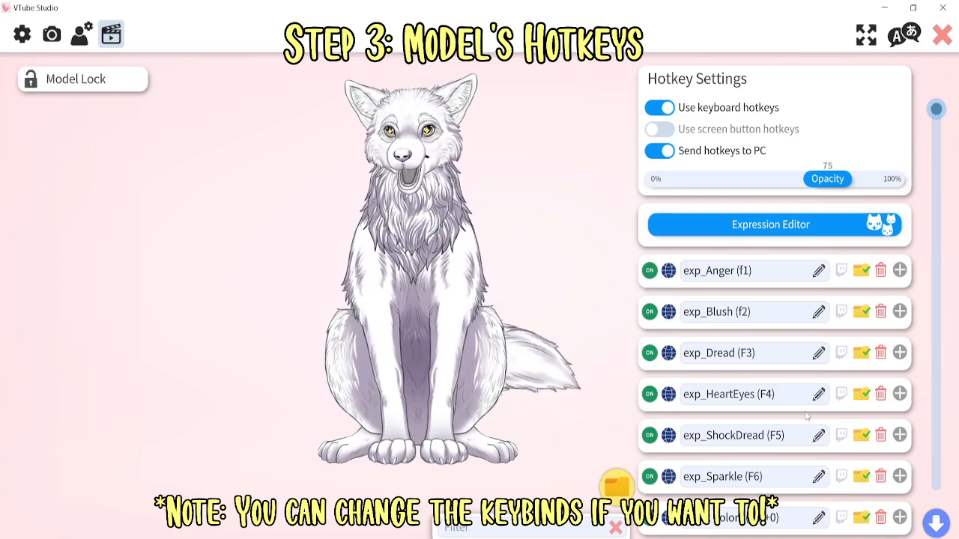
Expand the exp_Anger hotkey and record N8 as its first key
click(899, 270)
scroll(766, 371, down, 1)
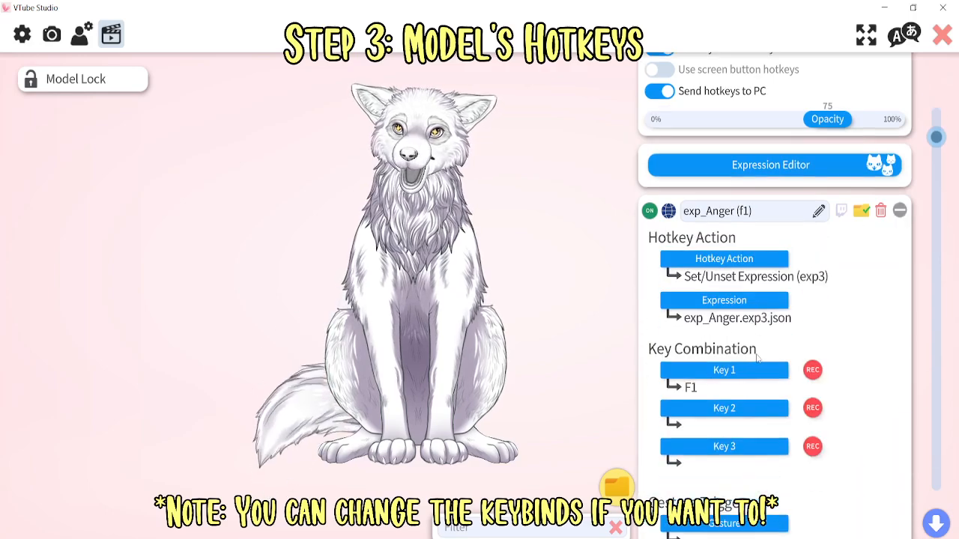
click(813, 370)
key(KP_8)
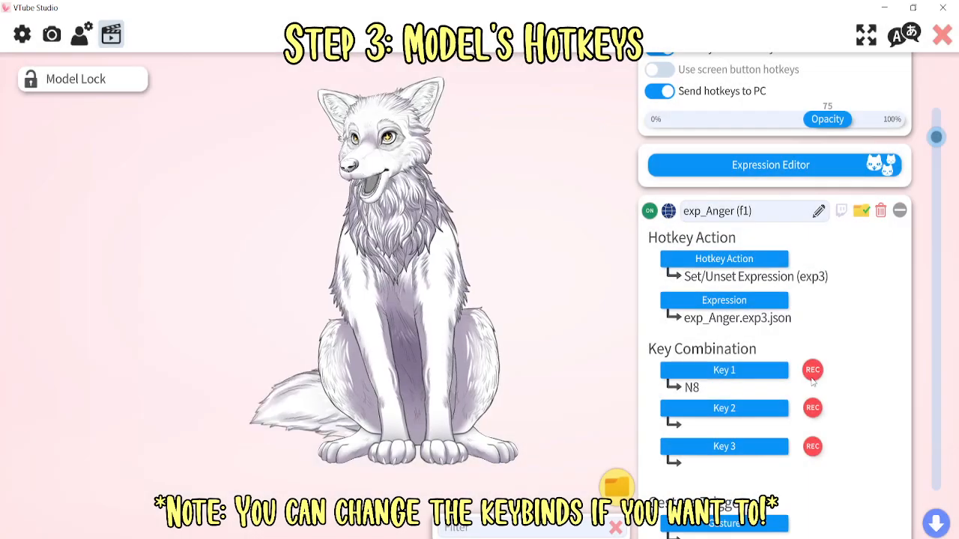
Record F1 as the first key of the exp_Anger hotkey and collapse its settings
click(814, 377)
key(F1)
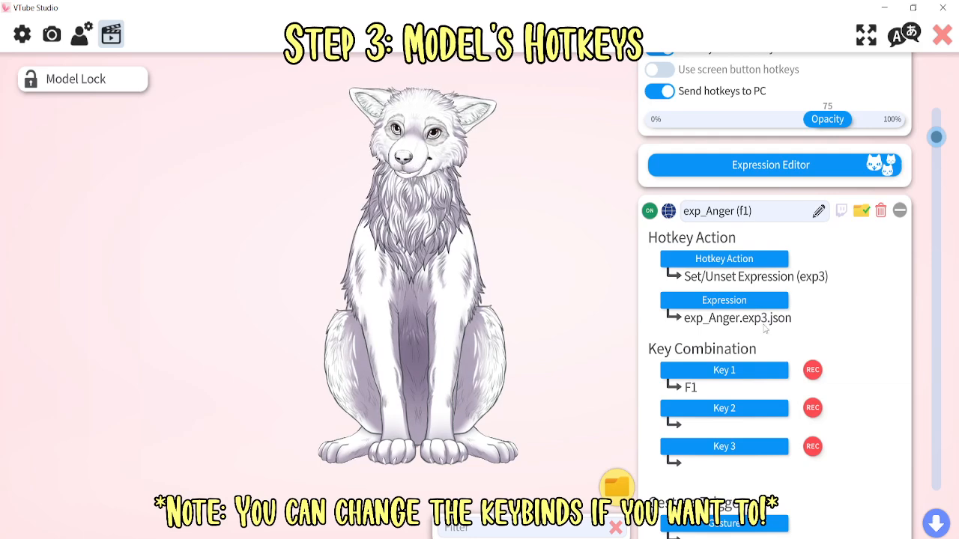
scroll(764, 330, down, 4)
scroll(762, 341, up, 3)
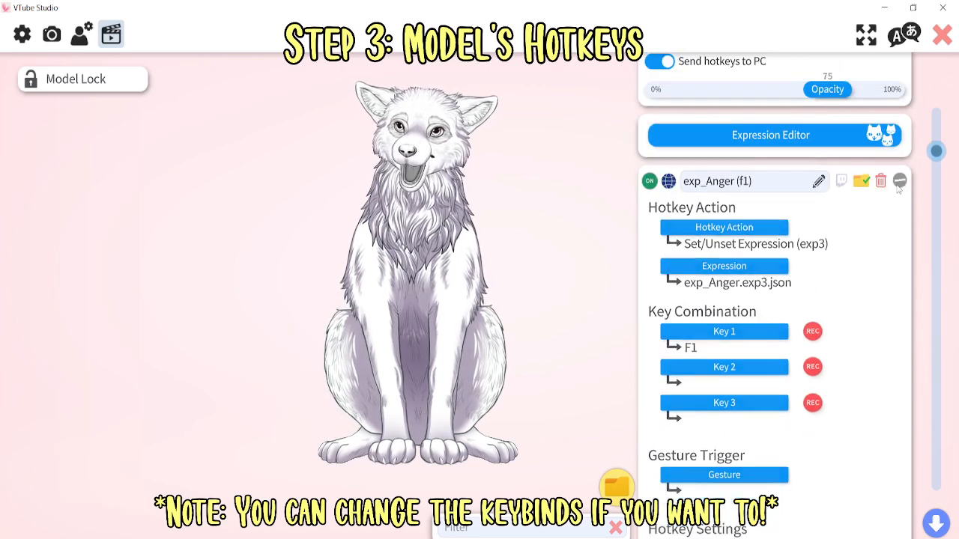
click(900, 181)
Switch the wolf through the Brown, Red, Grey and Husky color presets using their hotkeys
scroll(742, 359, down, 3)
scroll(739, 377, up, 3)
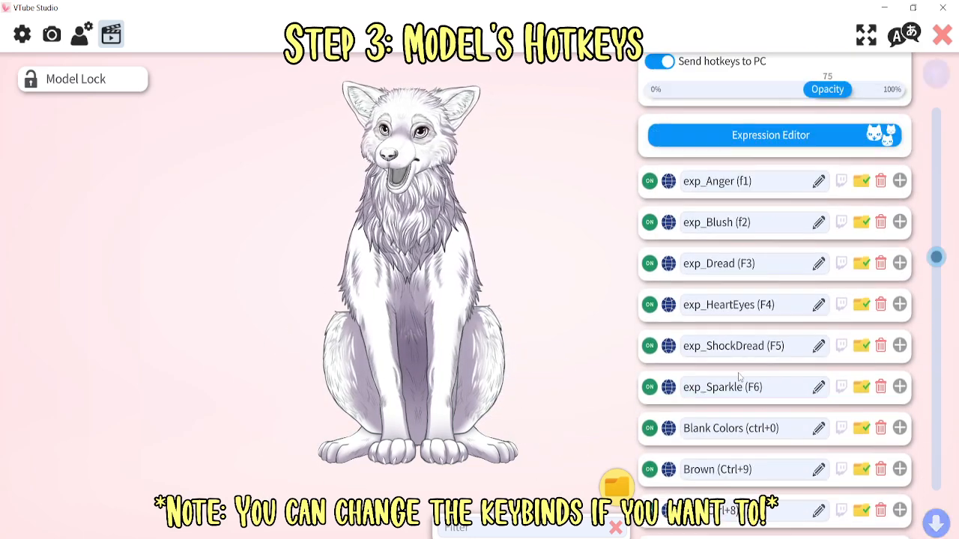
scroll(738, 367, up, 2)
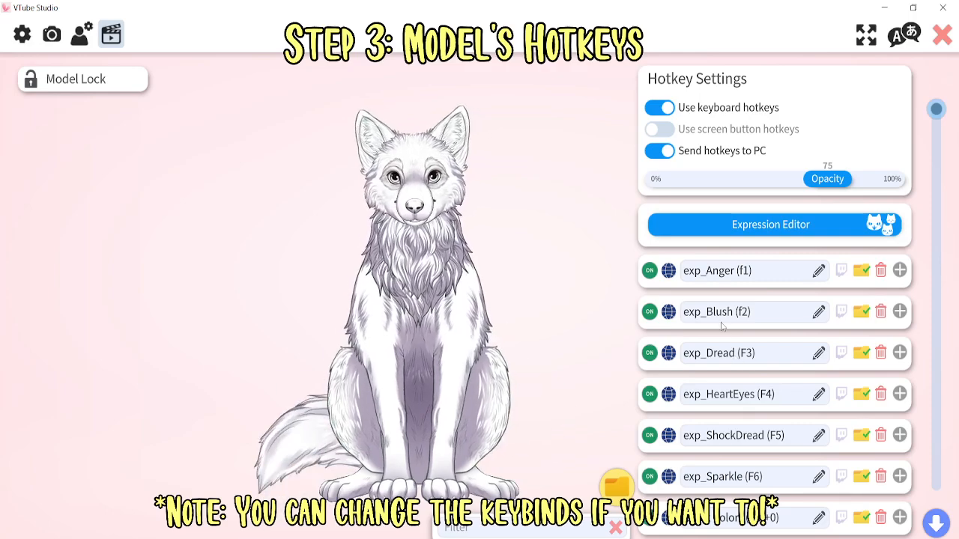
scroll(750, 343, down, 4)
scroll(533, 255, up, 5)
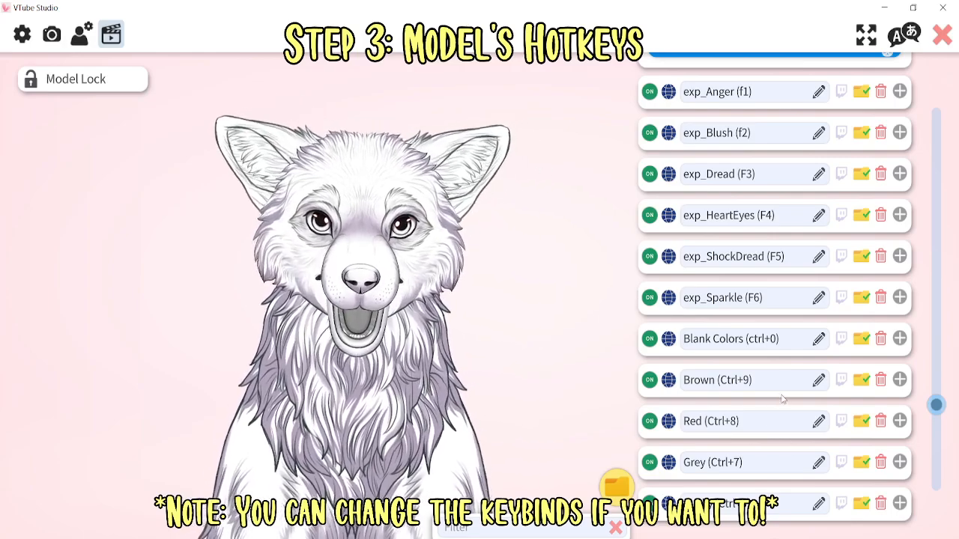
key(ctrl+9)
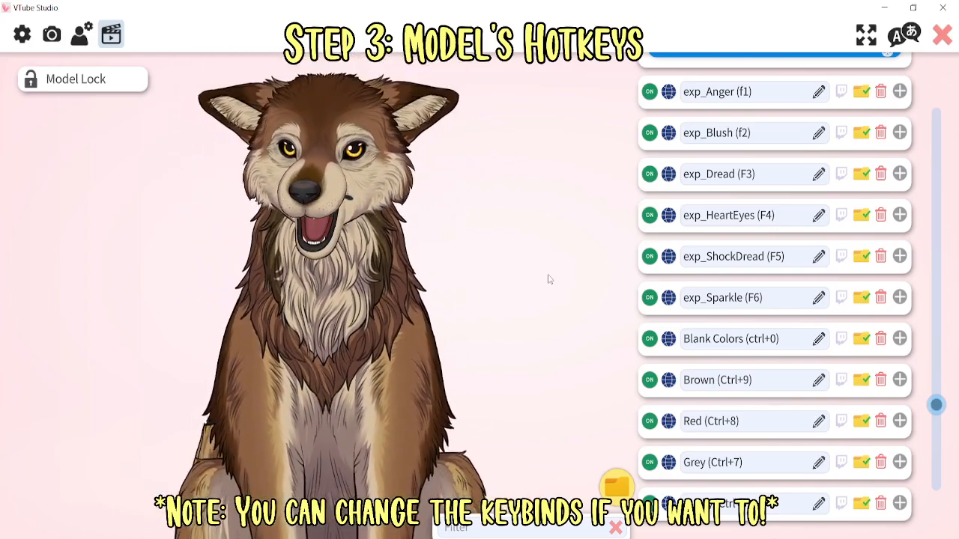
key(ctrl+8)
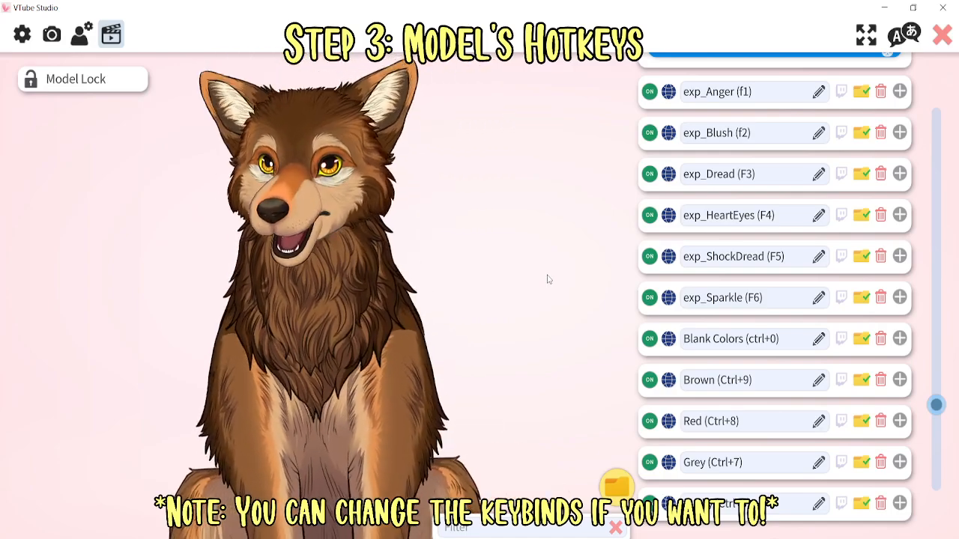
key(ctrl+7)
key(ctrl+6)
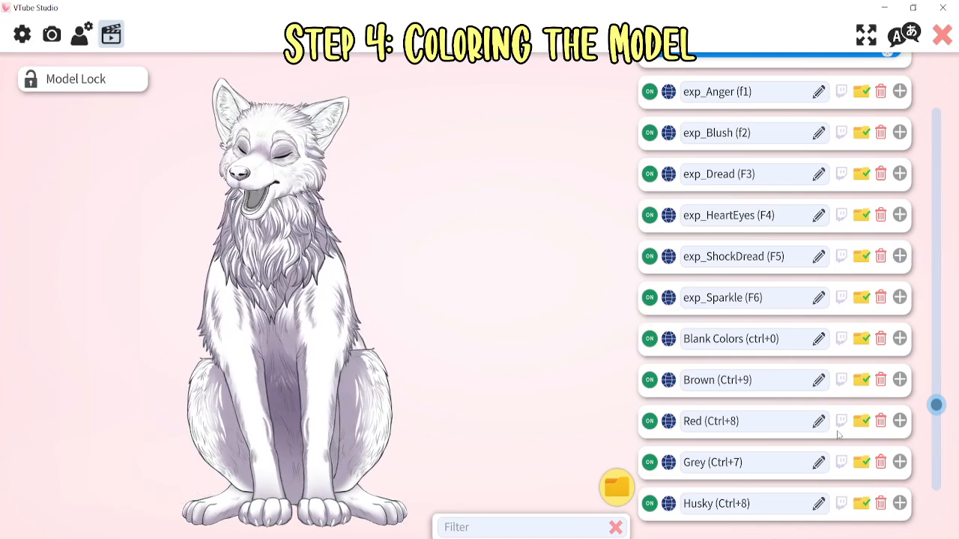
Open the Wolf model's customization for ArtMesh multiply/screen colors
key(ctrl+9)
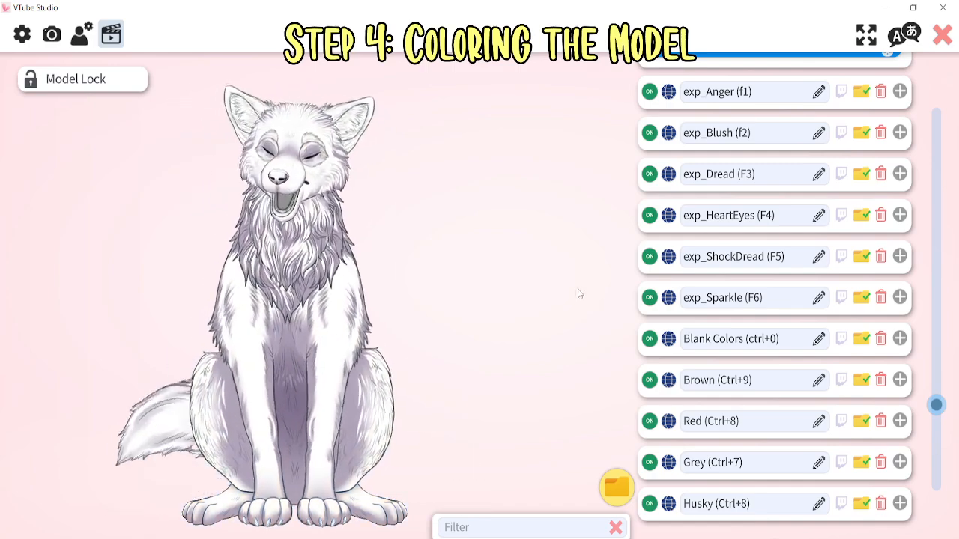
click(80, 41)
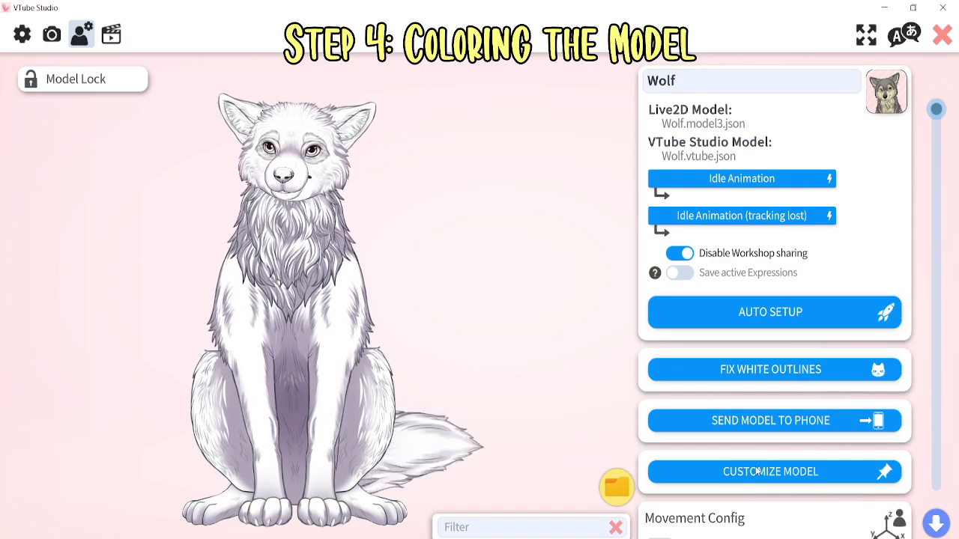
click(834, 471)
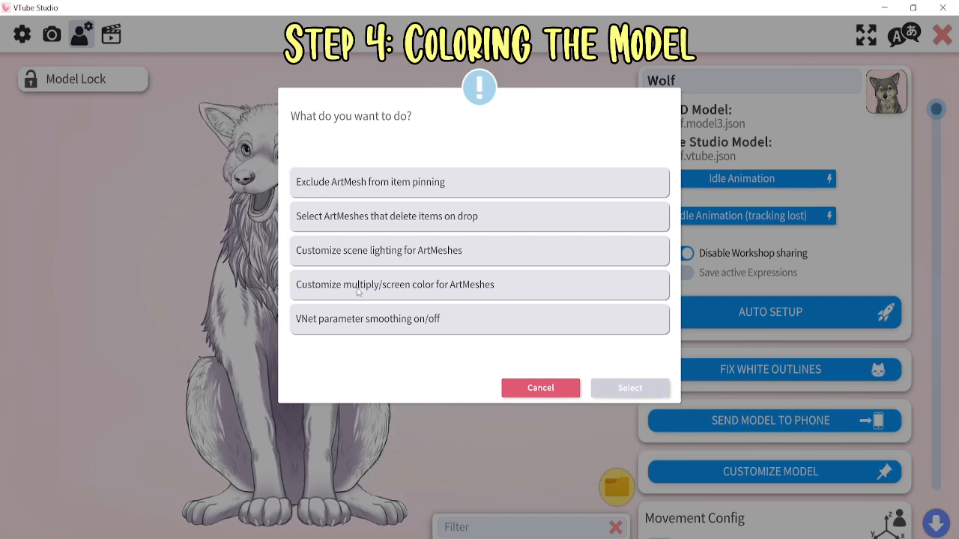
click(434, 288)
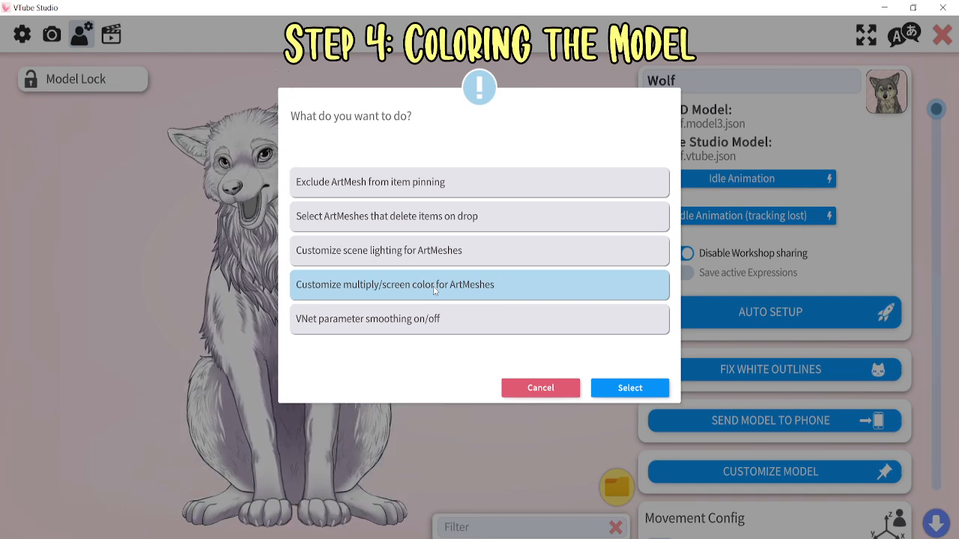
click(628, 386)
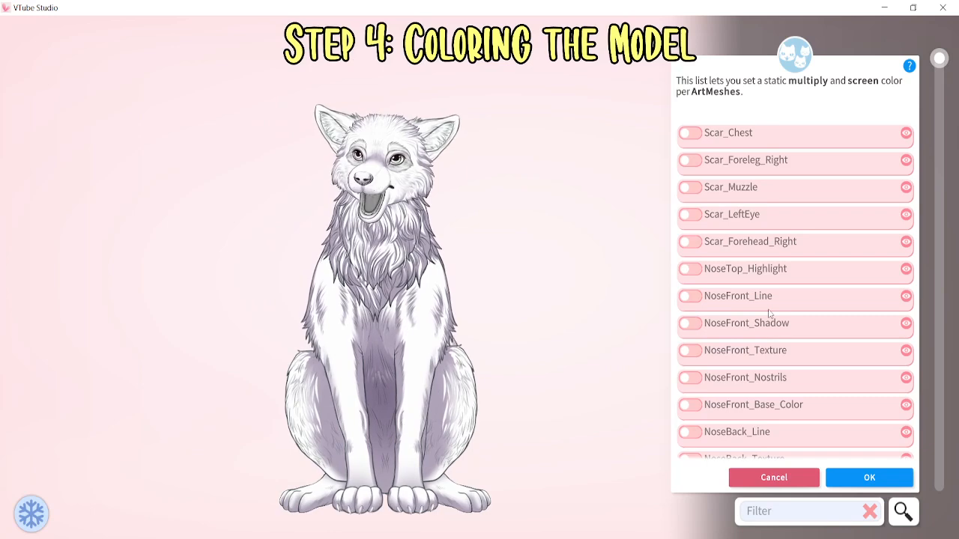
Look through the full list of the wolf's ArtMeshes that can be given multiply and screen colors
scroll(770, 314, down, 20)
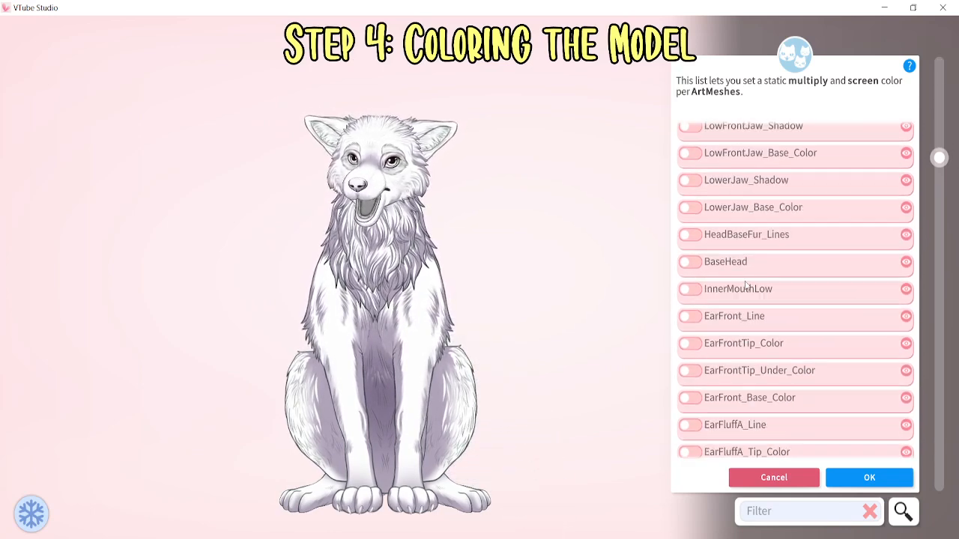
scroll(745, 285, down, 20)
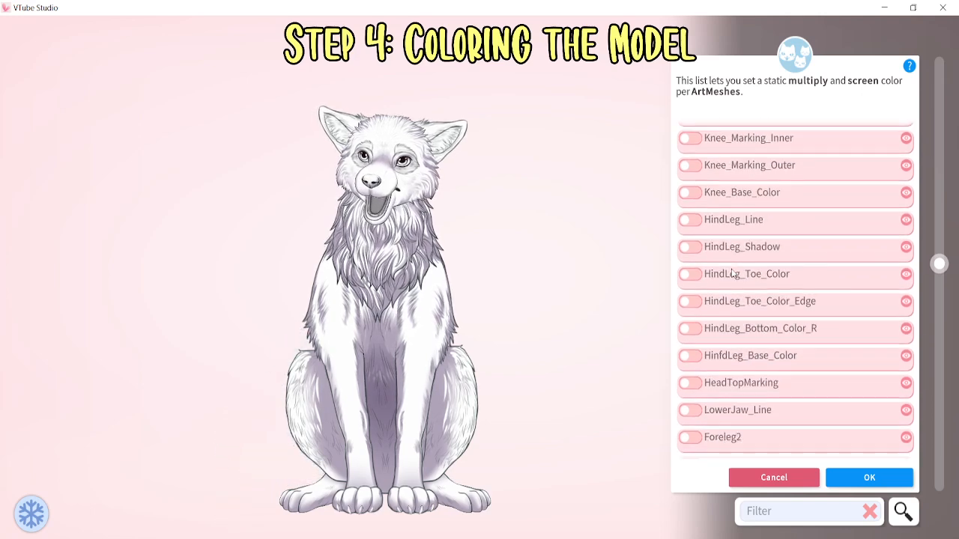
scroll(731, 274, down, 5)
scroll(760, 325, down, 20)
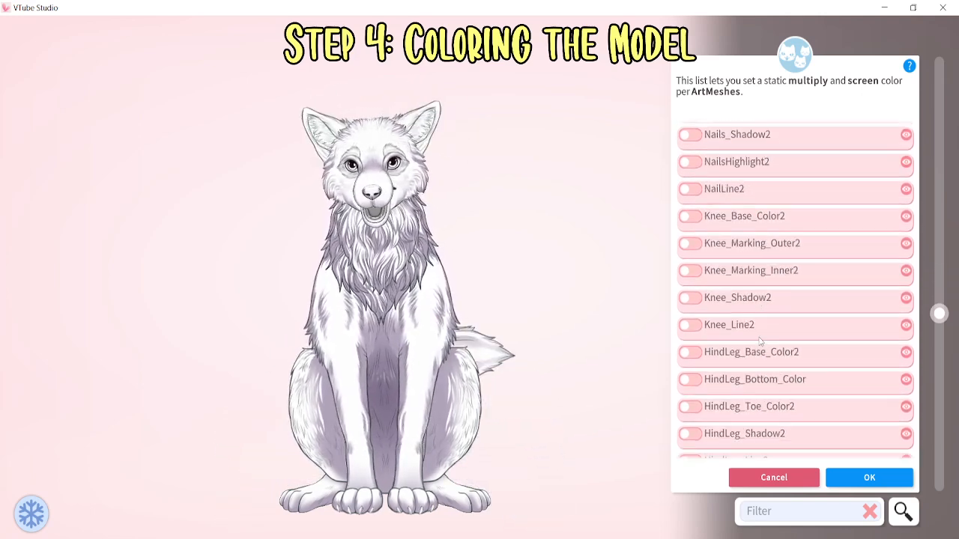
scroll(761, 347, down, 20)
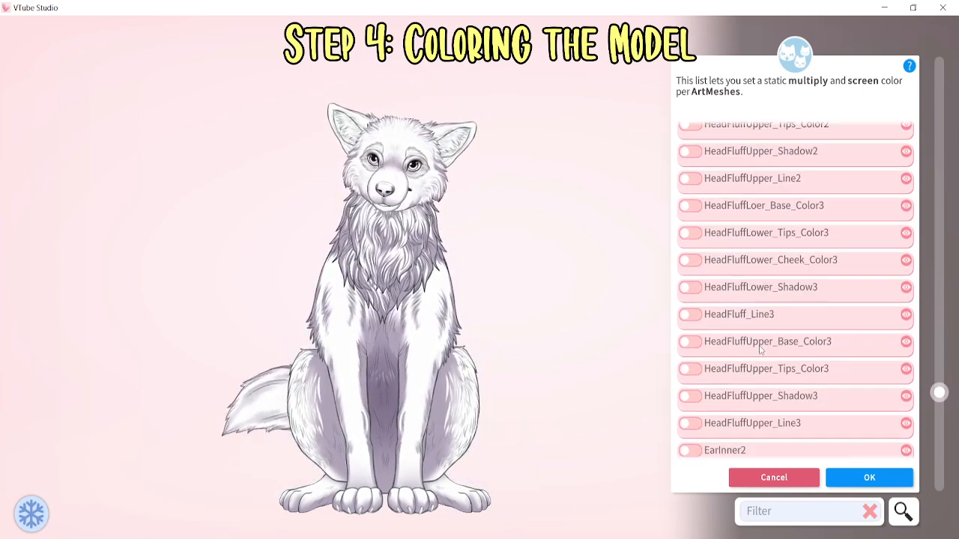
scroll(756, 358, down, 15)
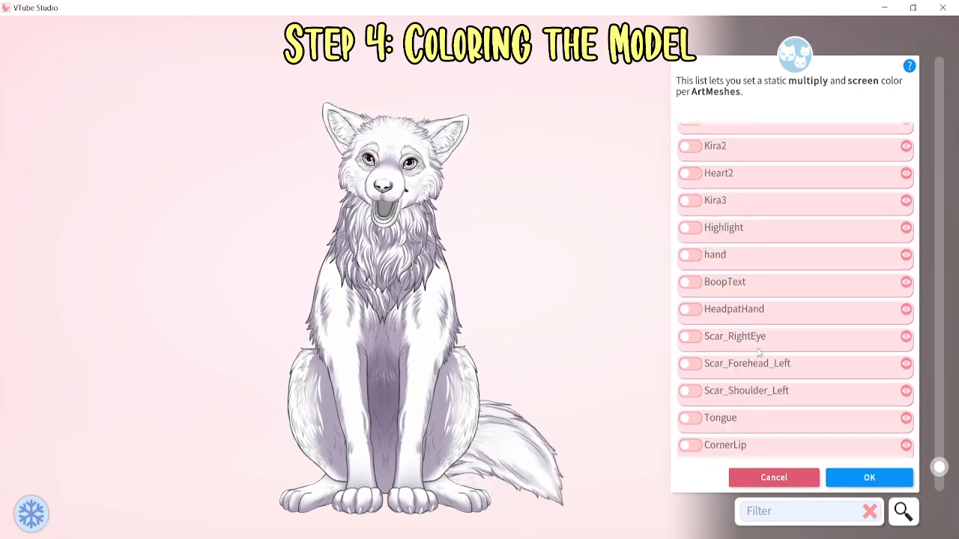
scroll(728, 152, up, 3)
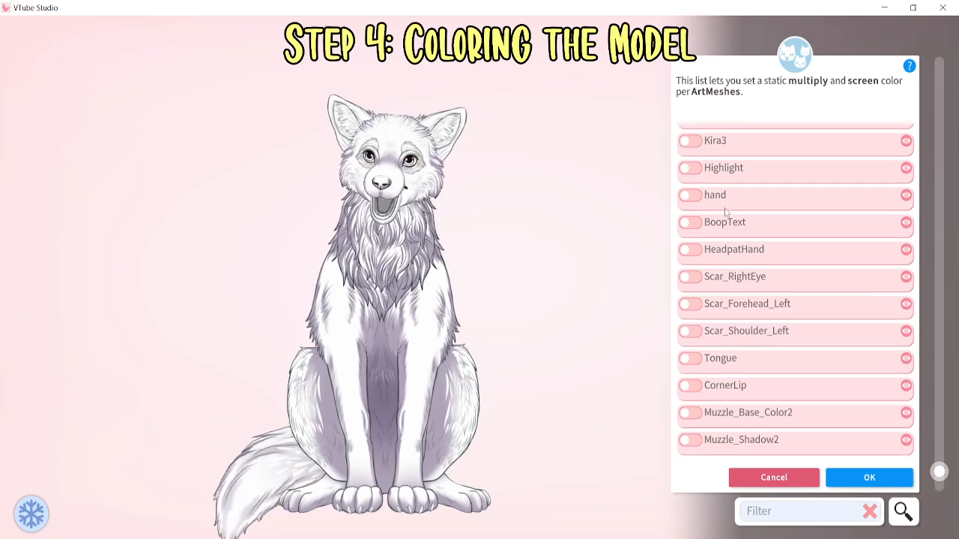
scroll(731, 225, down, 7)
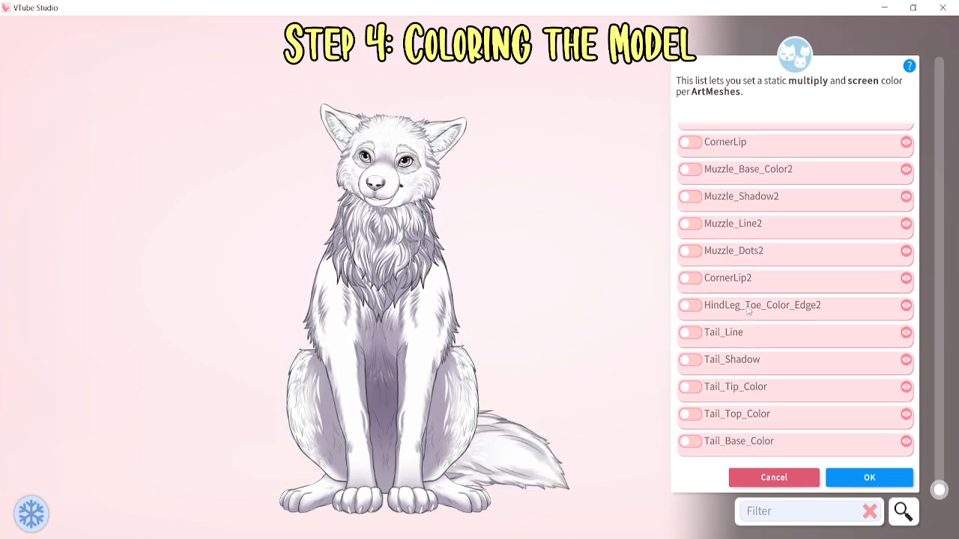
scroll(871, 449, up, 15)
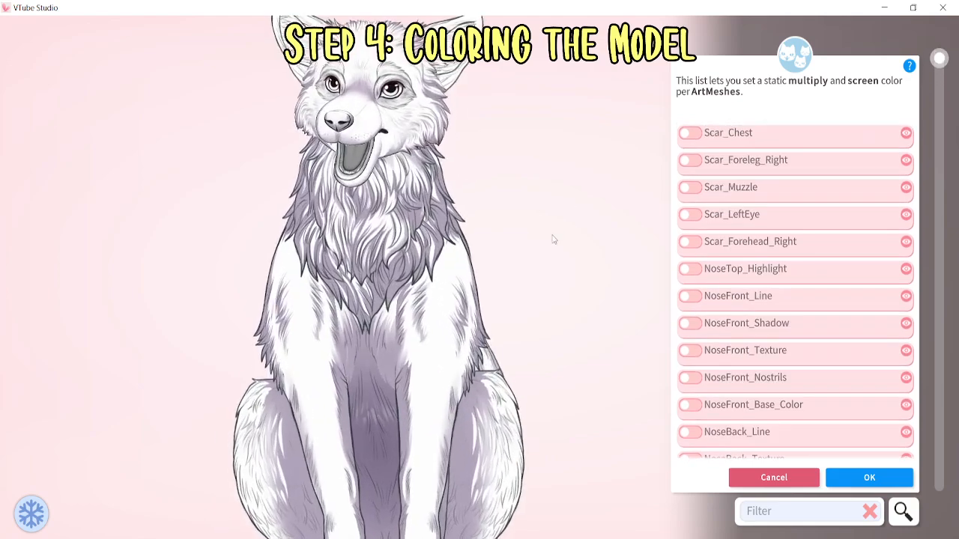
Narrow the ArtMesh list to the parts at the wolf's forehead and highlight HeadBaseFur_Lines on the model
scroll(518, 294, up, 5)
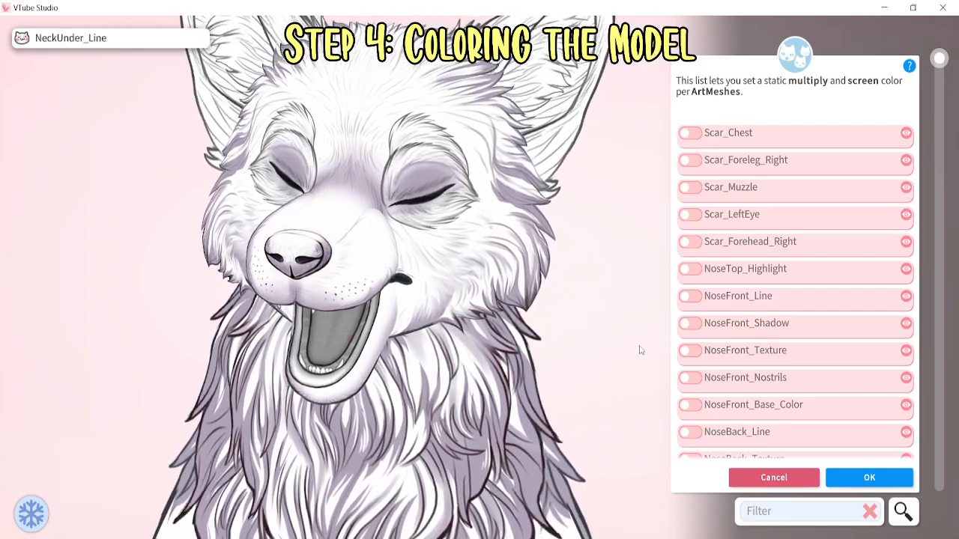
click(321, 112)
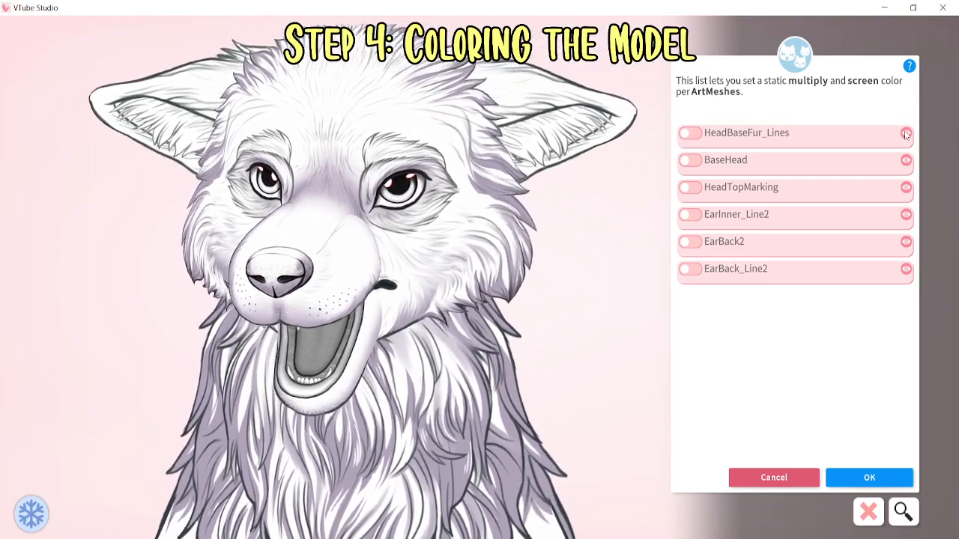
click(906, 133)
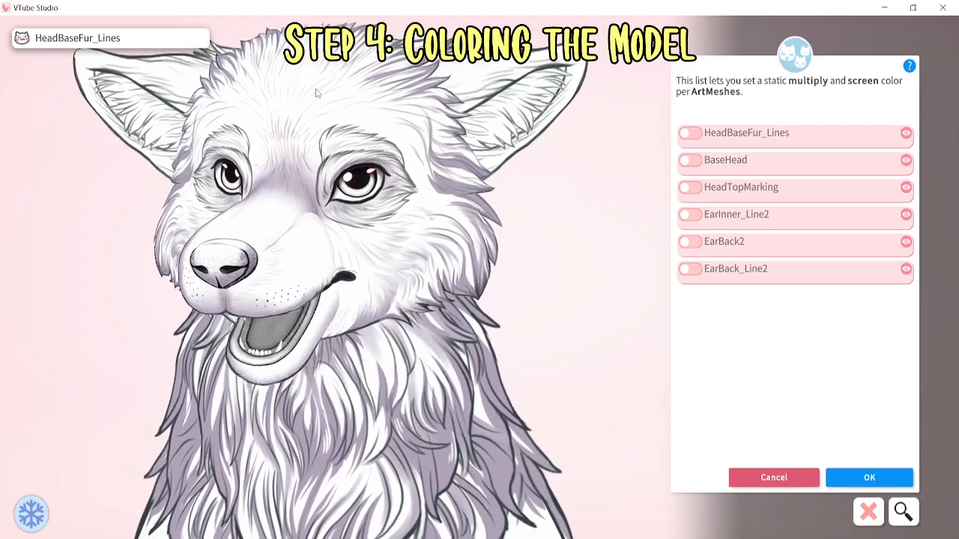
scroll(319, 92, up, 3)
scroll(588, 342, down, 2)
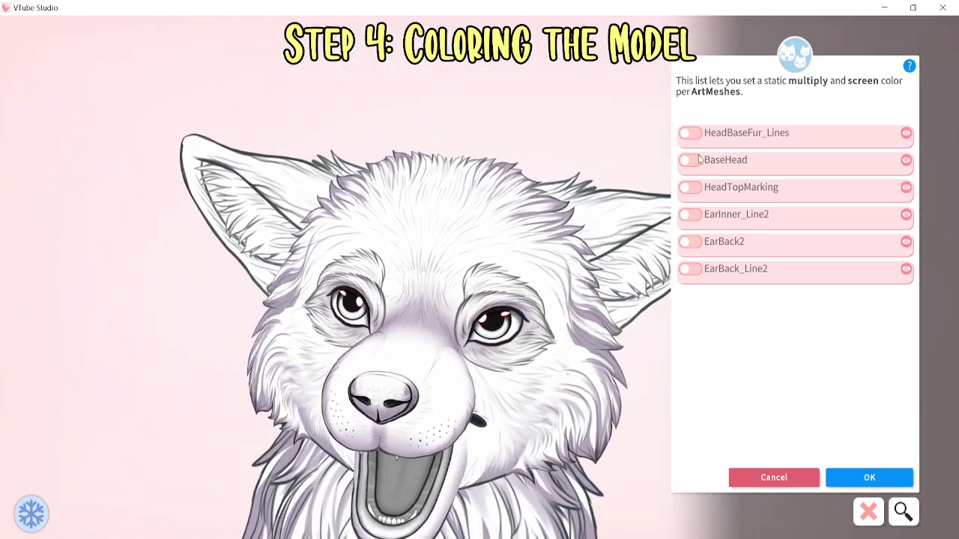
Enable custom coloring for BaseHead with yellow multiply color #FFDE00 and black screen color #000000
click(693, 160)
drag(797, 236, 917, 160)
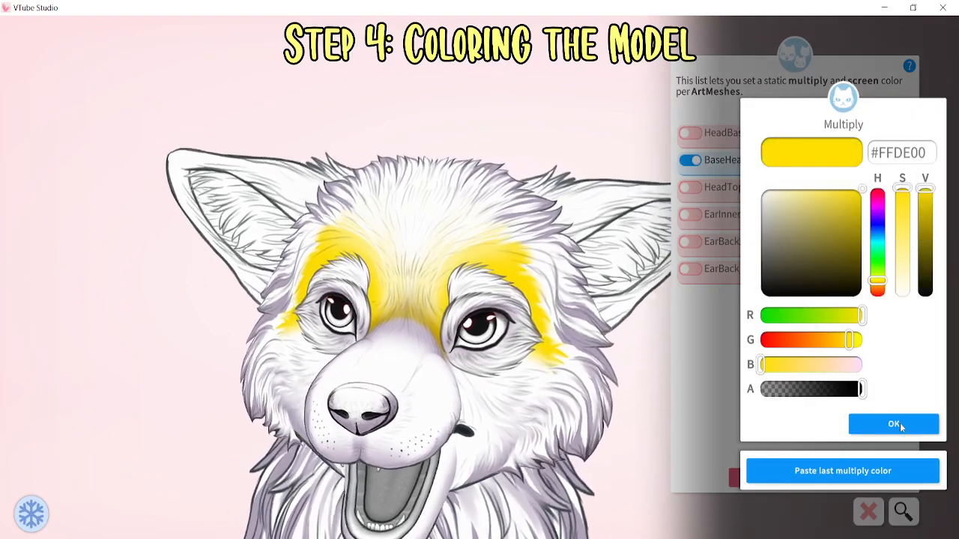
click(900, 423)
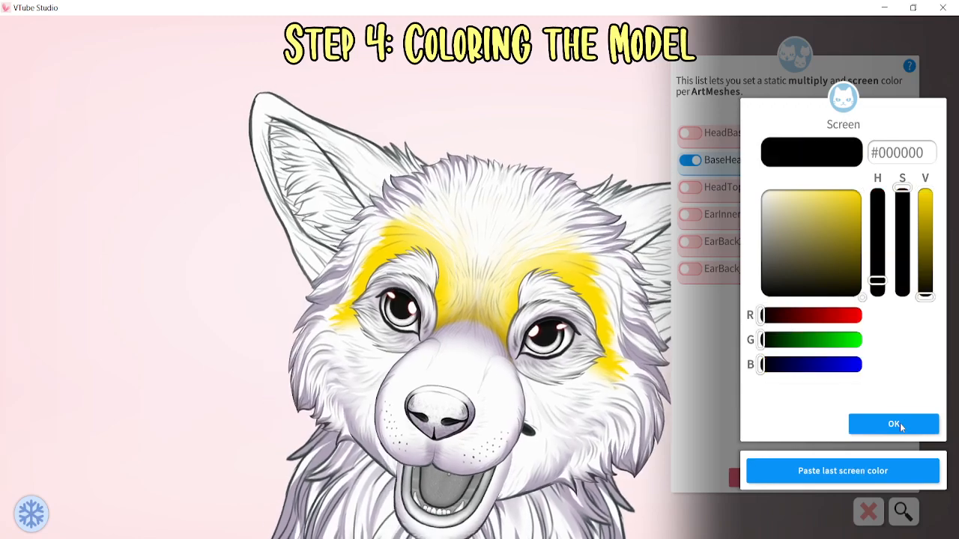
click(899, 422)
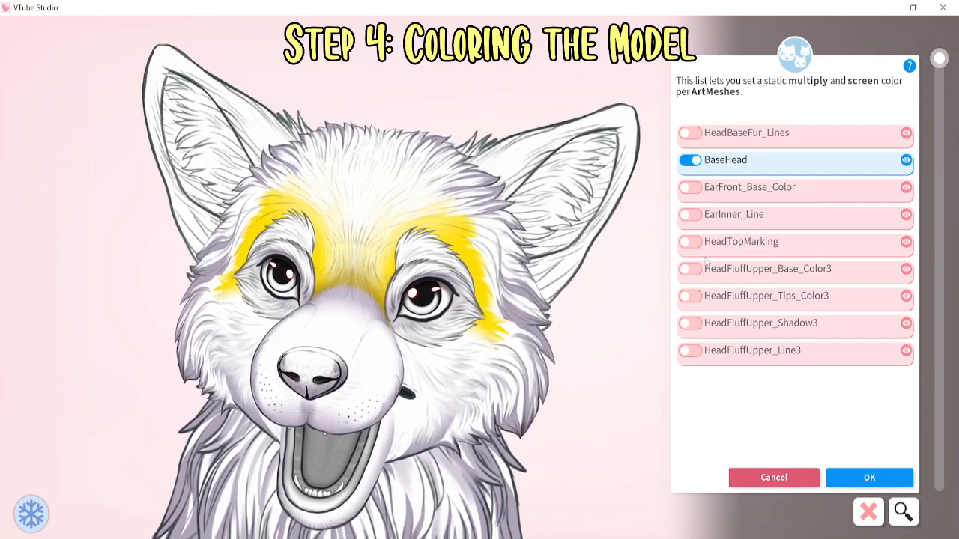
Enable custom coloring for HeadTopMarking and set its multiply color to red #FF0000
click(752, 244)
drag(765, 195, 866, 183)
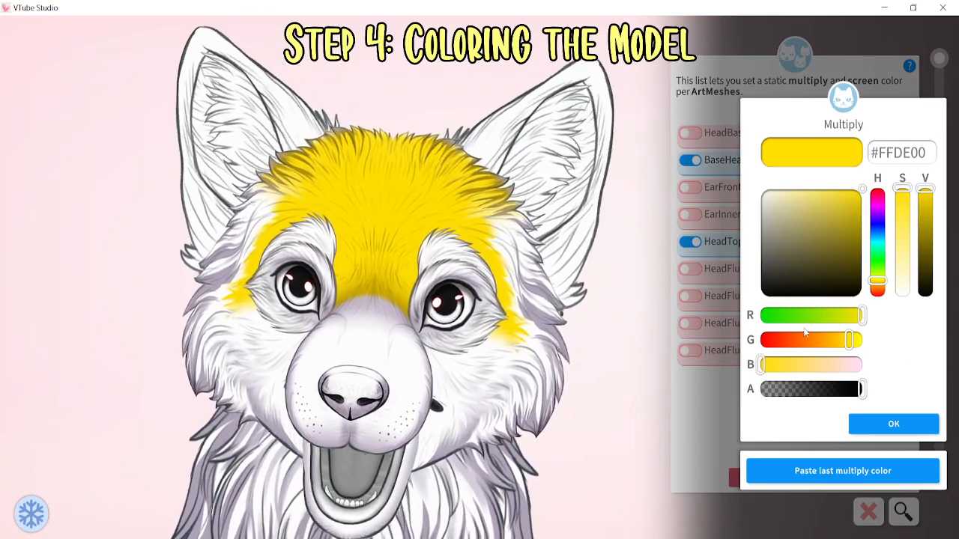
drag(850, 340, 701, 340)
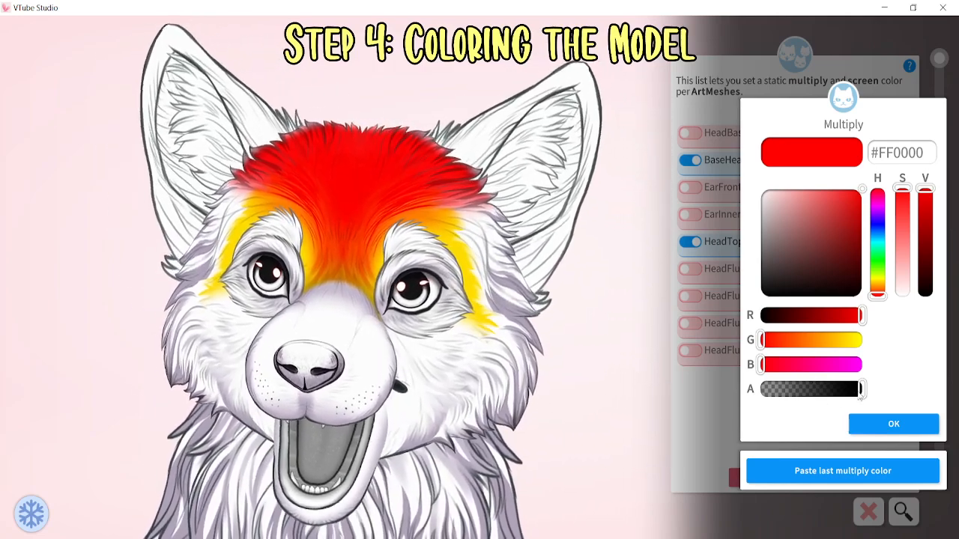
drag(860, 388, 889, 396)
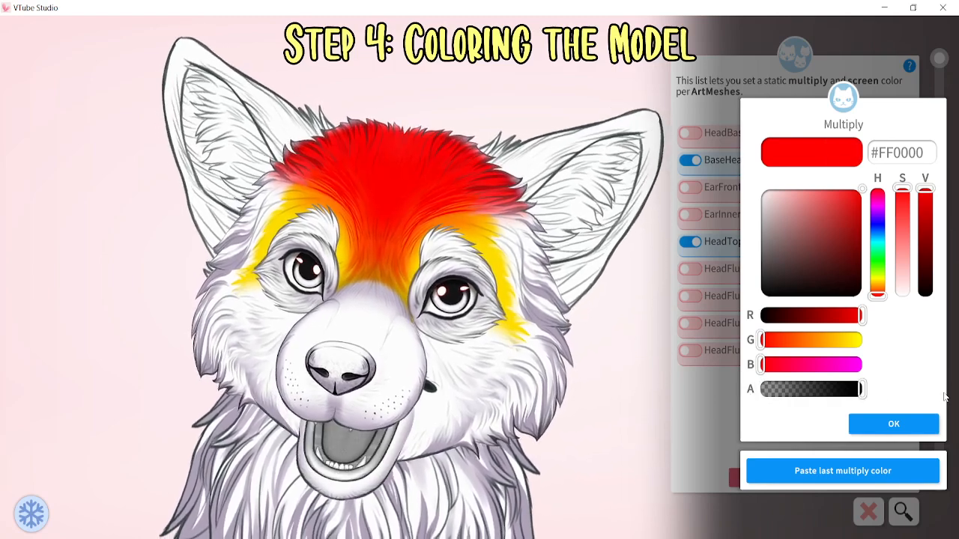
Change HeadTopMarking's multiply color to dark grey #272727 and accept its multiply and screen colors
drag(794, 289, 700, 280)
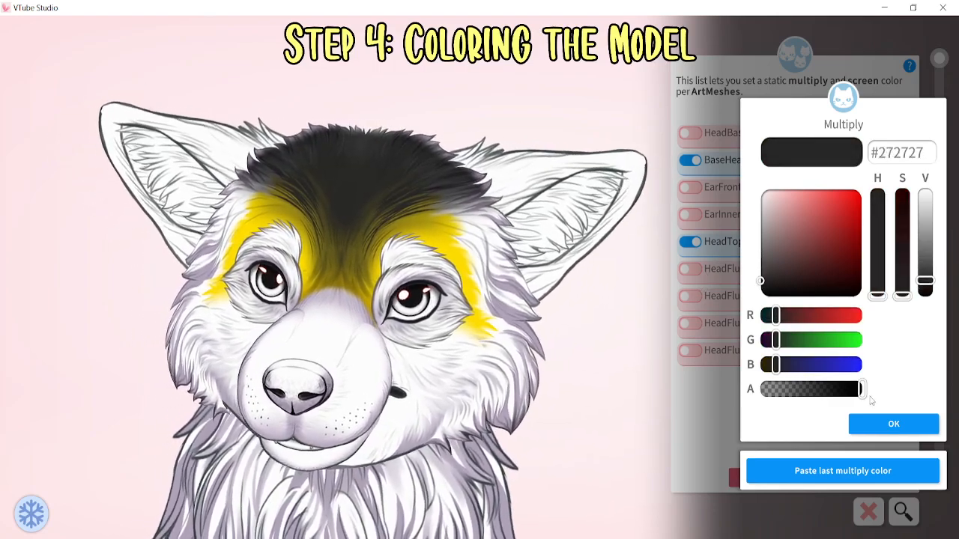
click(886, 420)
click(886, 420)
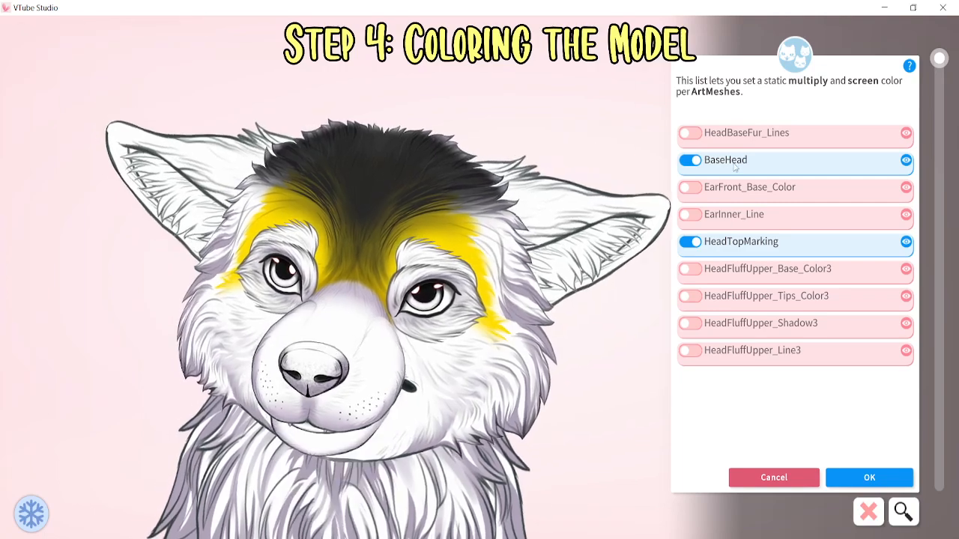
Recolor BaseHead to near-black and set HeadTopMarking's multiply color to #1C1C1C
click(741, 241)
mouse_move(792, 231)
mouse_down()
mouse_move(724, 291)
mouse_move(704, 323)
mouse_move(700, 258)
mouse_move(684, 276)
mouse_up()
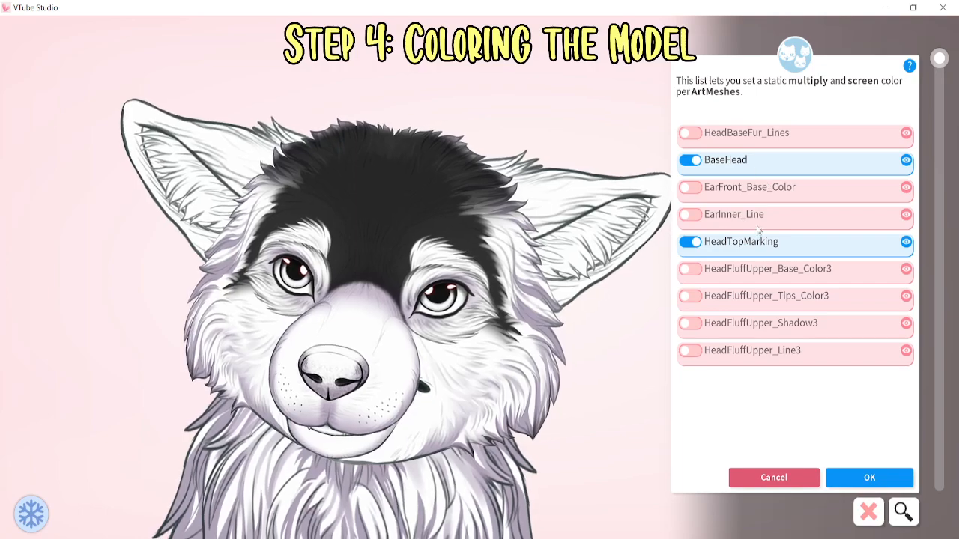
click(759, 251)
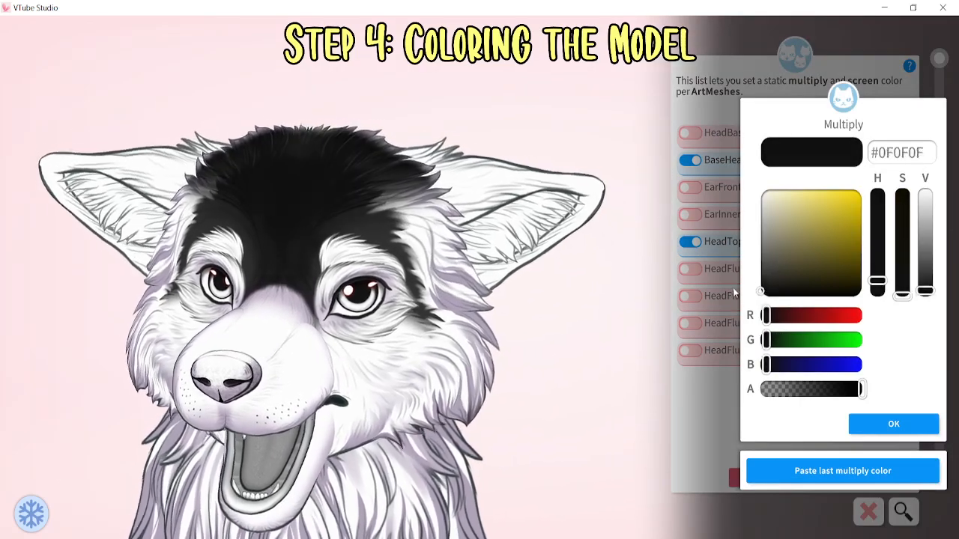
drag(733, 289, 731, 286)
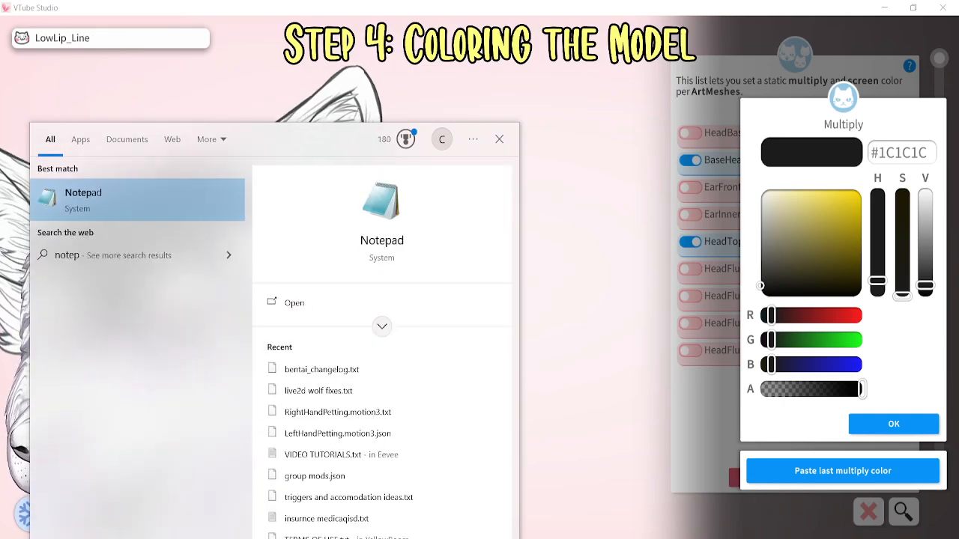
Open a new Notepad document and record the color as "TopHeadMARKING: #1C1C1C"
key(Return)
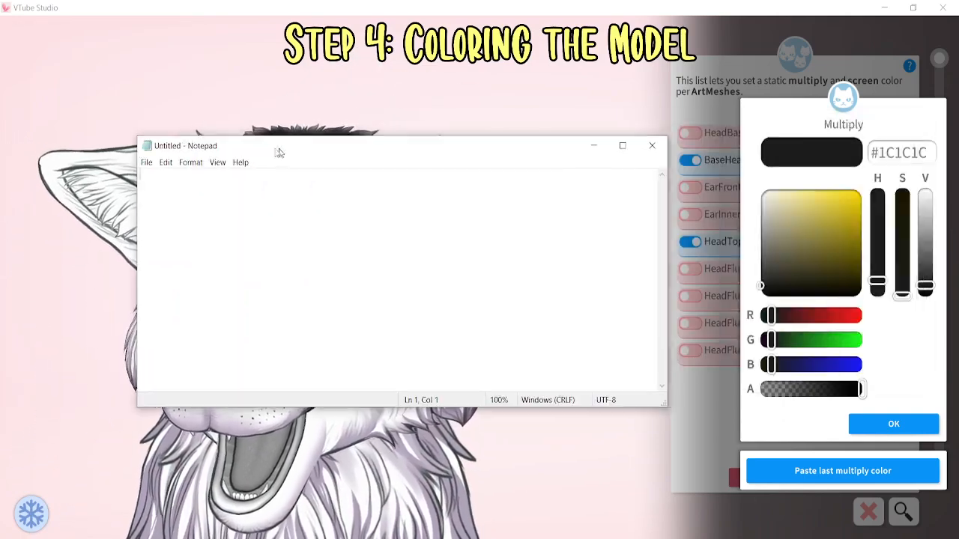
text(TopH)
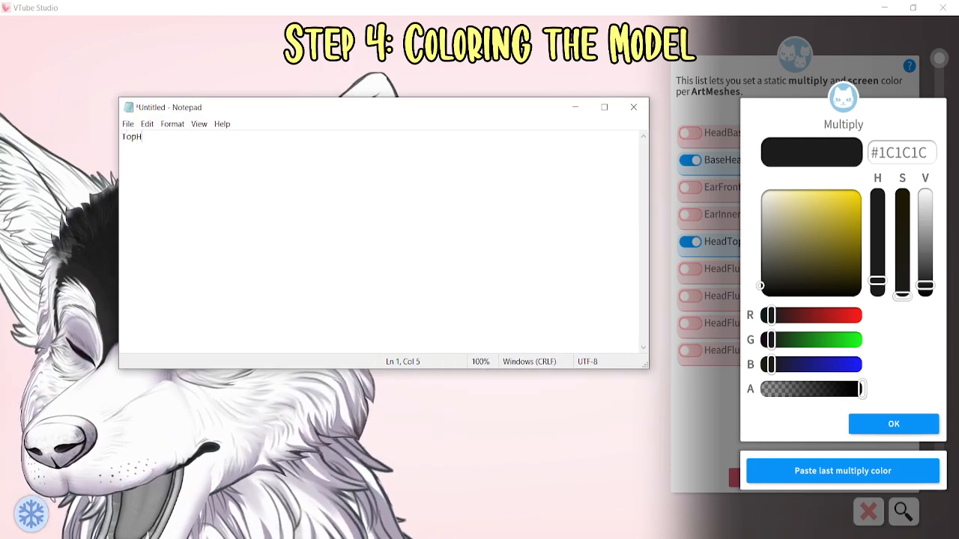
text(eadMARKING)
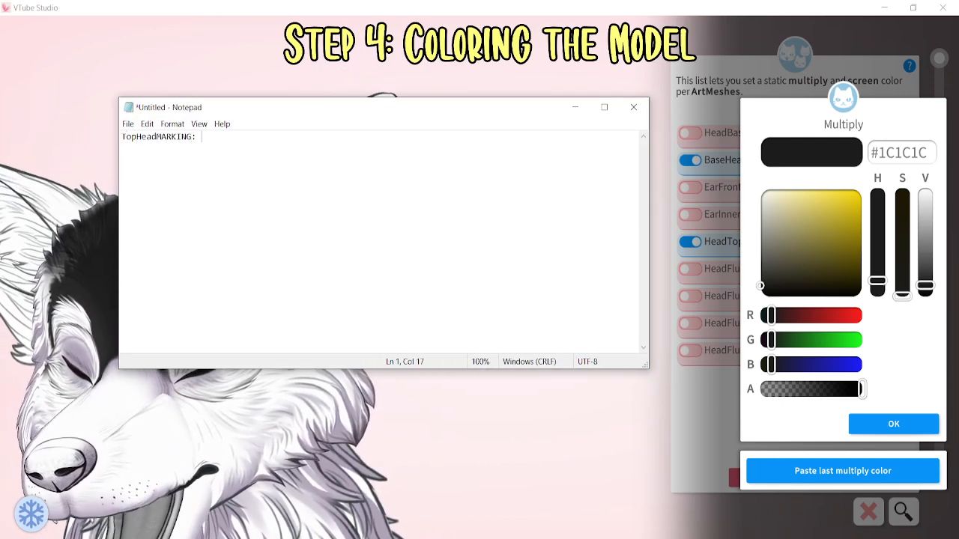
text(: #c)
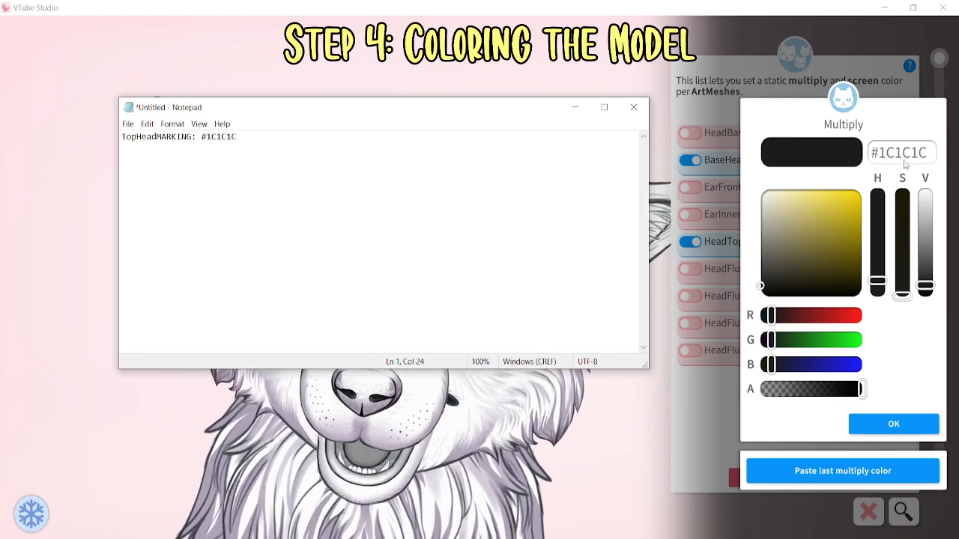
Return to VTube Studio and accept the multiply and screen colors for HeadTopMarking
click(887, 424)
click(887, 423)
click(887, 423)
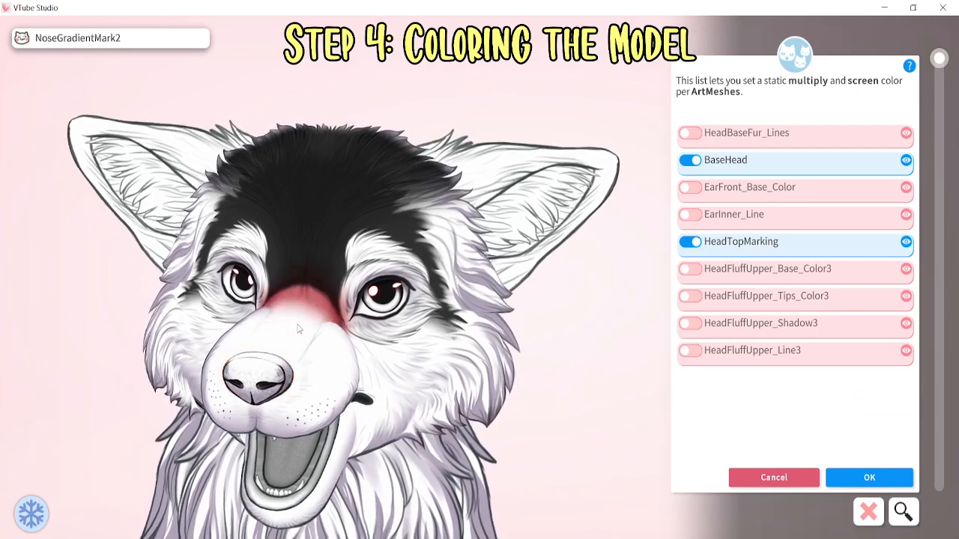
Enable MuzzleTop_Base_Color, paste the last multiply color #1C1C1C onto it, and accept its multiply and screen colors
click(297, 324)
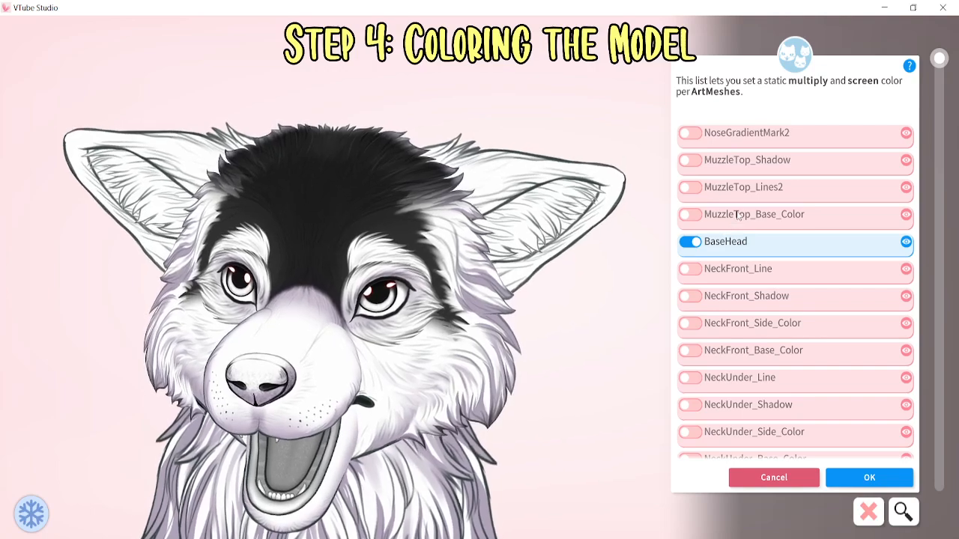
click(690, 216)
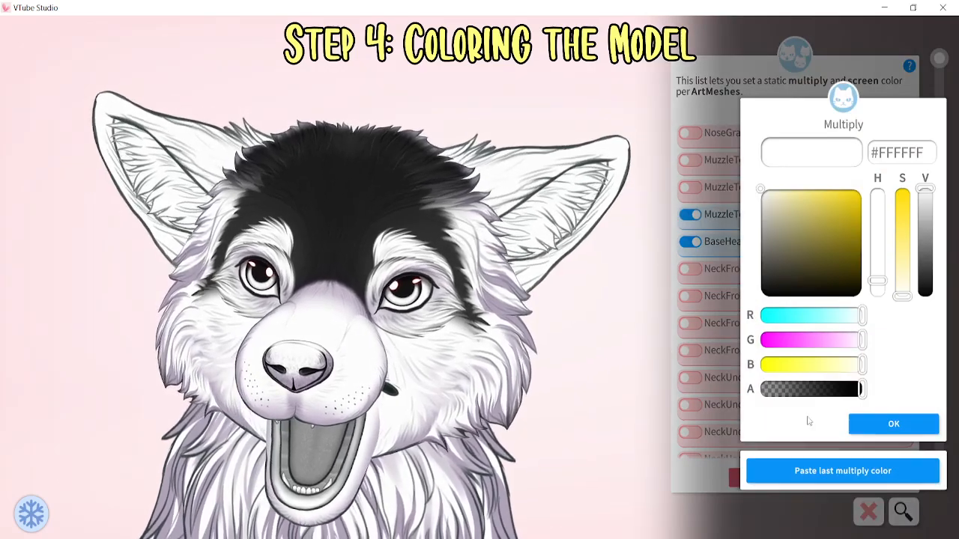
click(796, 470)
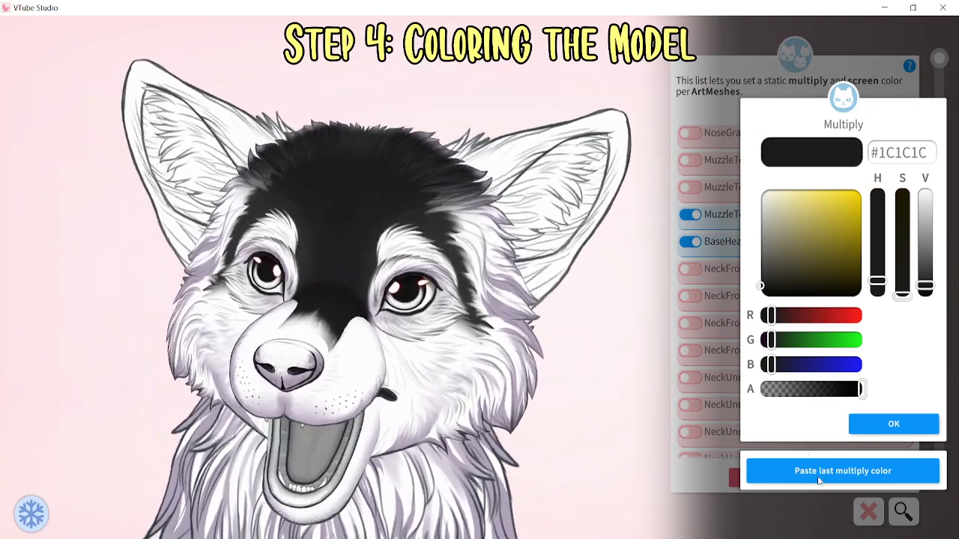
click(894, 424)
click(894, 425)
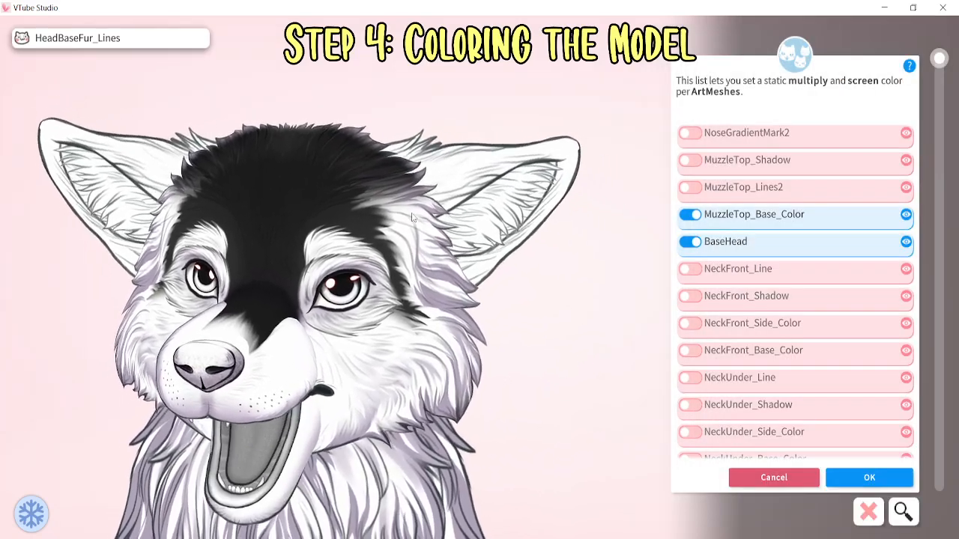
Enable HeadFluffUpper_Base_Color3 and give it the last used multiply color, #1C1C1C, keeping the default screen color
click(411, 212)
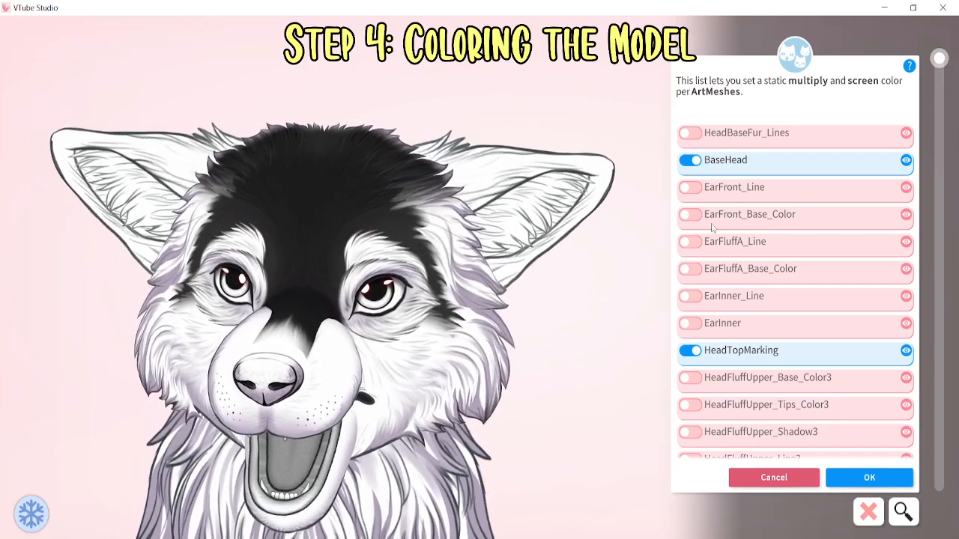
scroll(754, 409, down, 2)
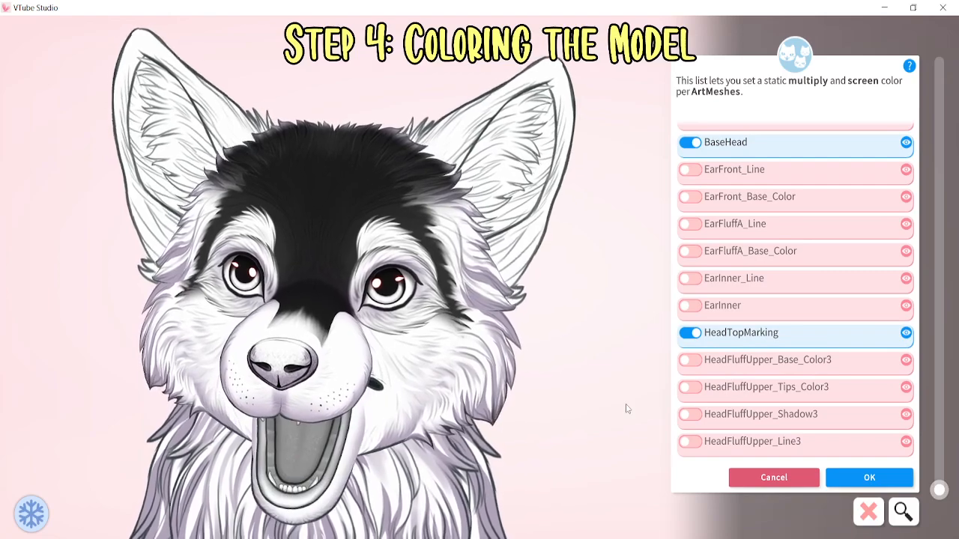
click(695, 362)
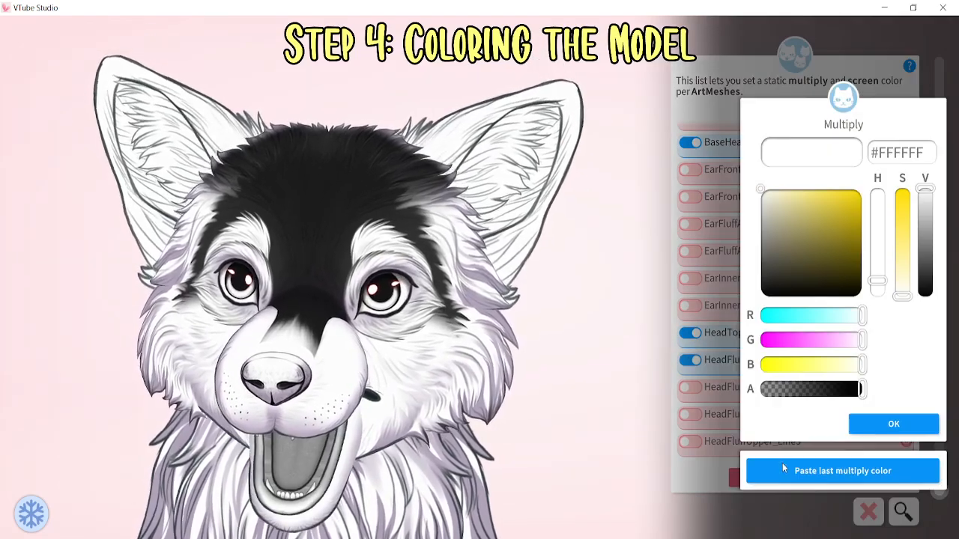
click(782, 466)
click(876, 425)
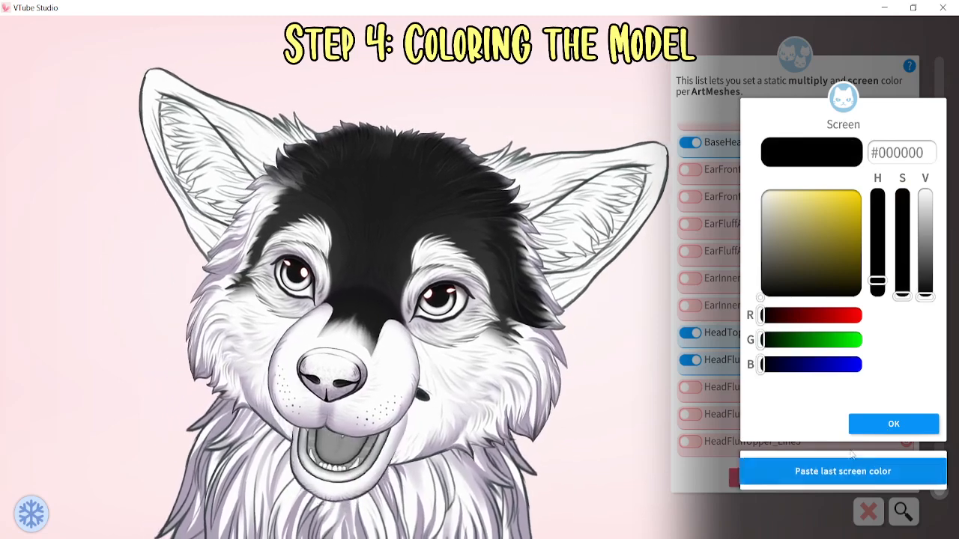
click(861, 426)
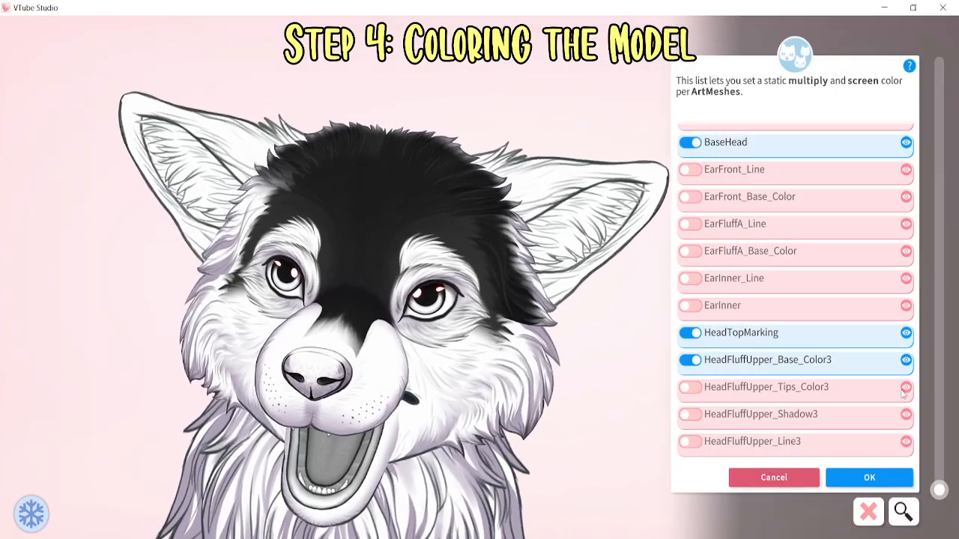
Enable HeadFluffUpper_Tips_Color3 with multiply color #000000 and accept its screen color
click(696, 388)
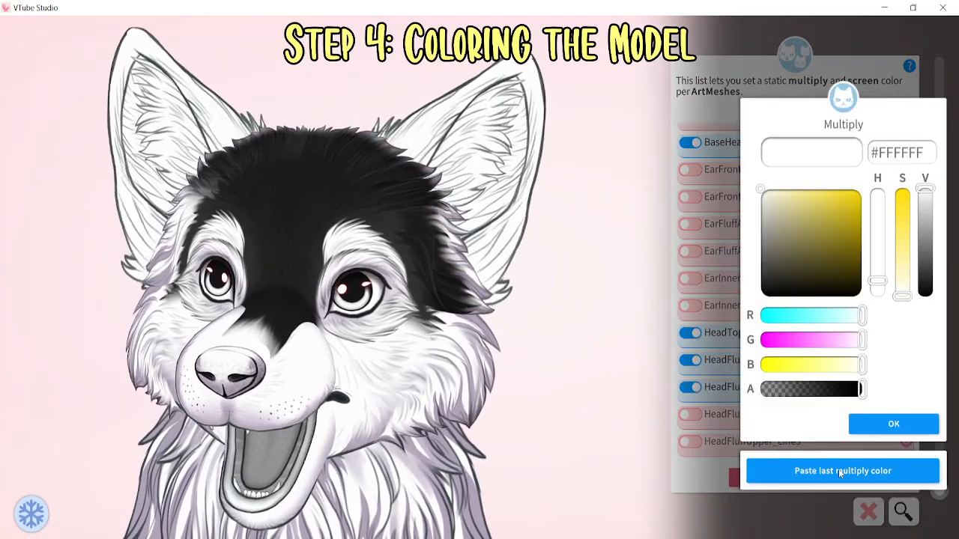
click(839, 472)
click(788, 278)
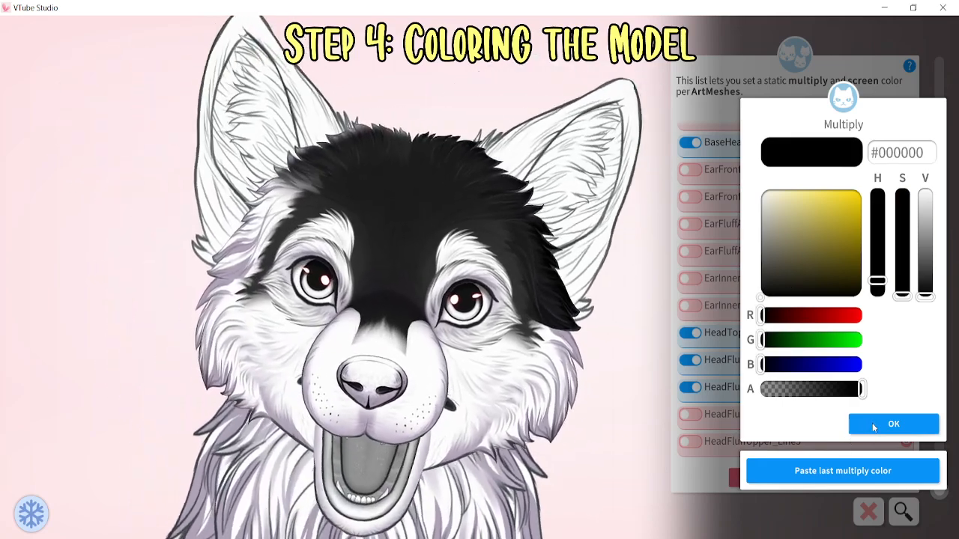
click(872, 423)
click(872, 424)
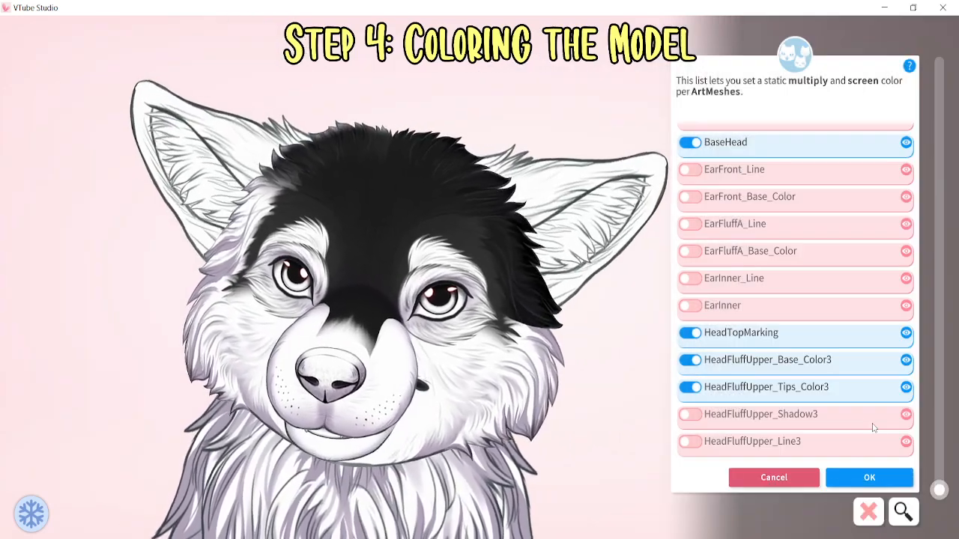
On the opposite side of the head, set HeadFluffUpper_Tips_Color2's multiply color to black and accept its screen color #000000
click(229, 252)
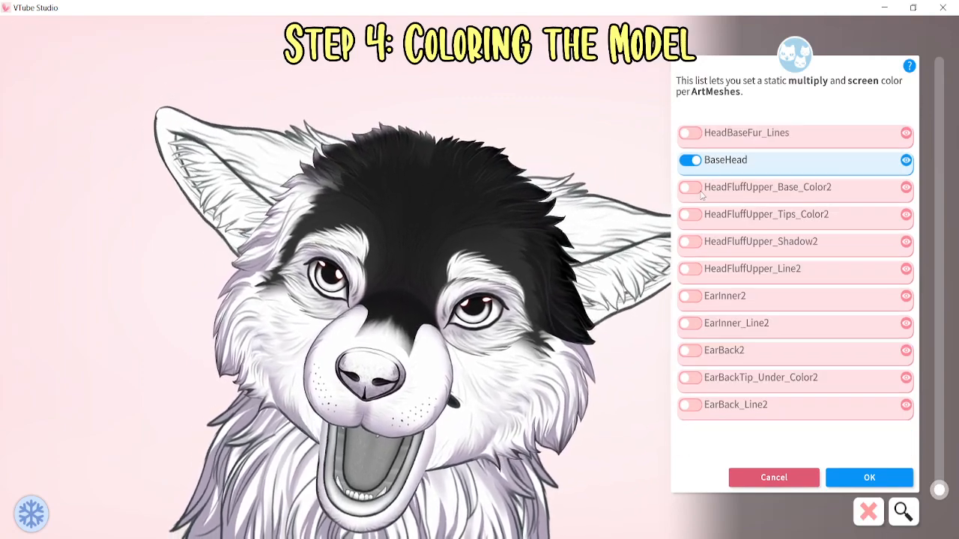
click(690, 215)
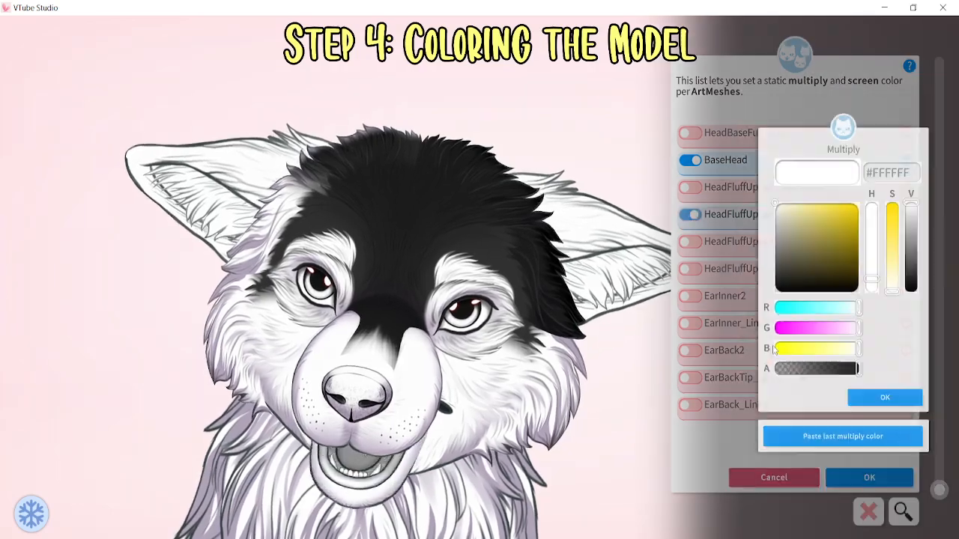
click(857, 425)
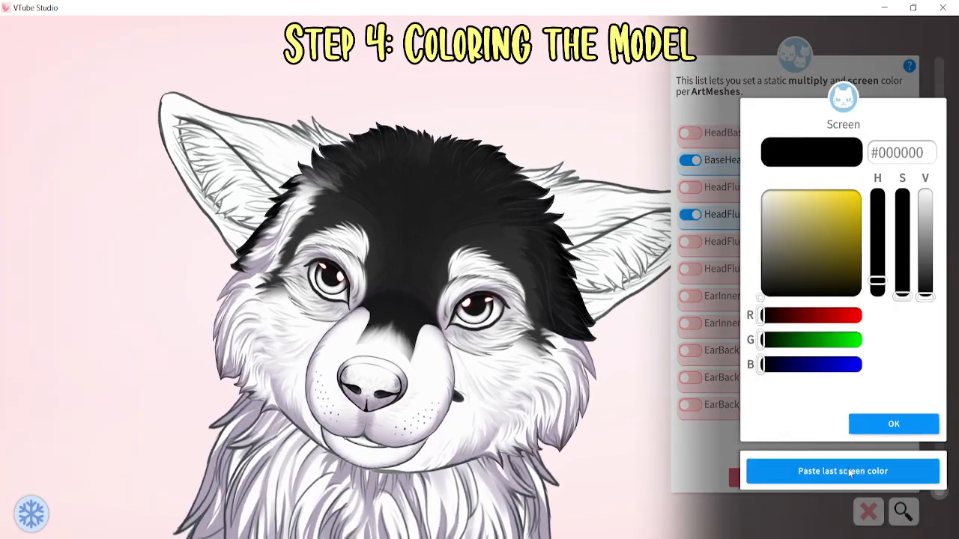
click(858, 425)
Reopen HeadTopMarking's colors and accept them again so its multiply color becomes the last one available for pasting
click(425, 200)
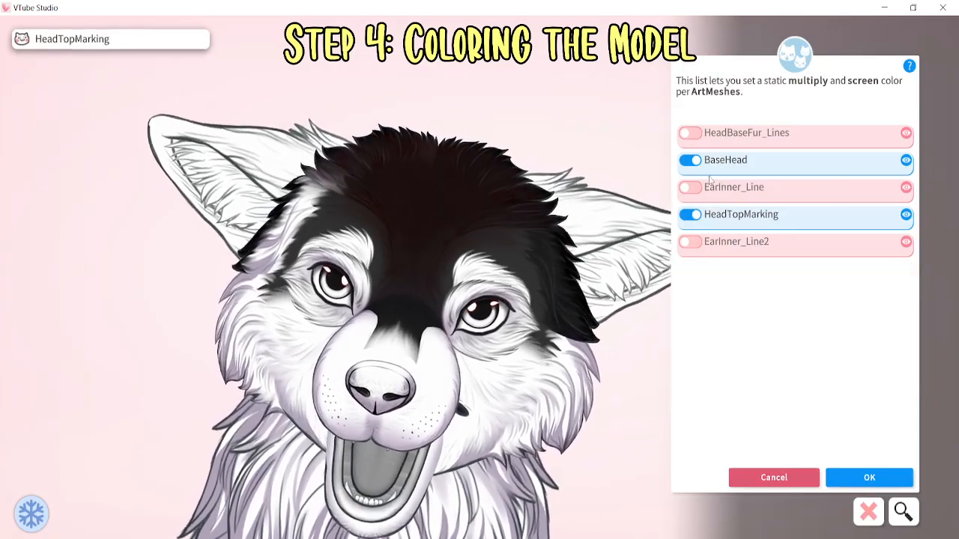
click(734, 213)
click(894, 424)
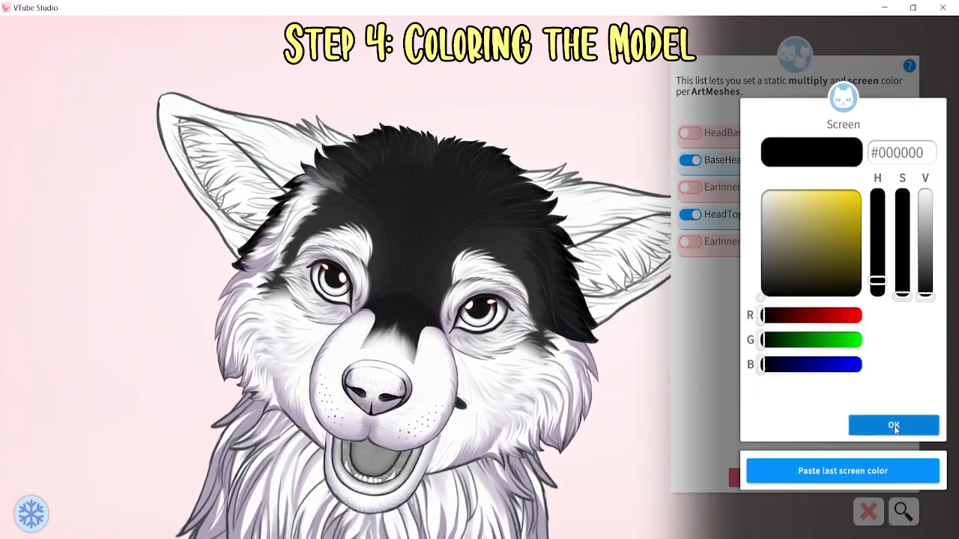
click(894, 424)
Enable HeadFluffUpper_Base_Color2, paste the multiply color #1C1C1C onto it, and accept its multiply and screen colors
click(264, 213)
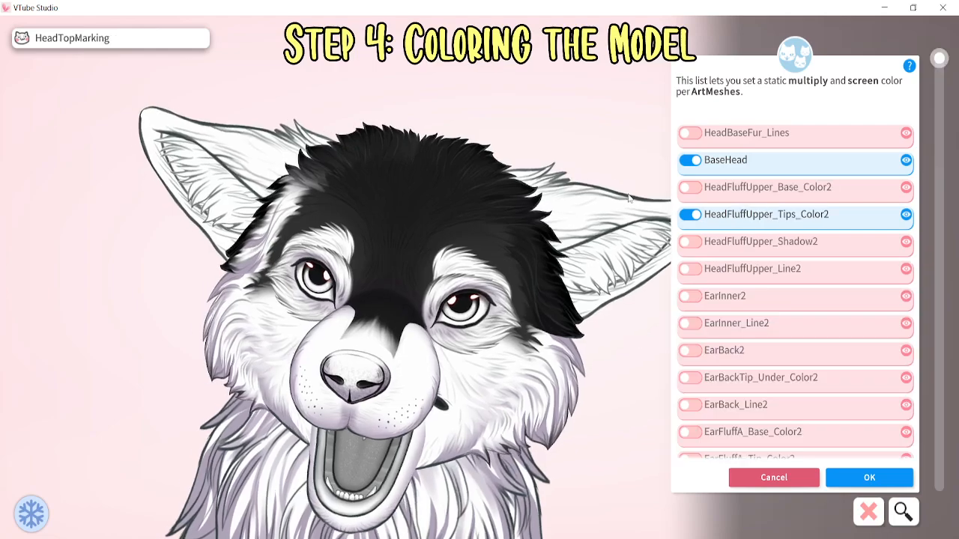
click(689, 188)
click(843, 471)
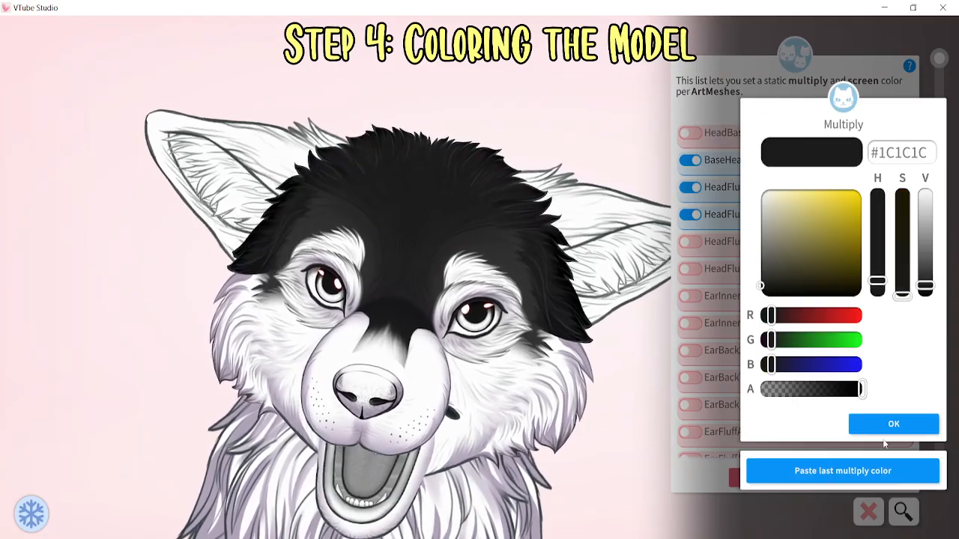
click(894, 424)
click(894, 424)
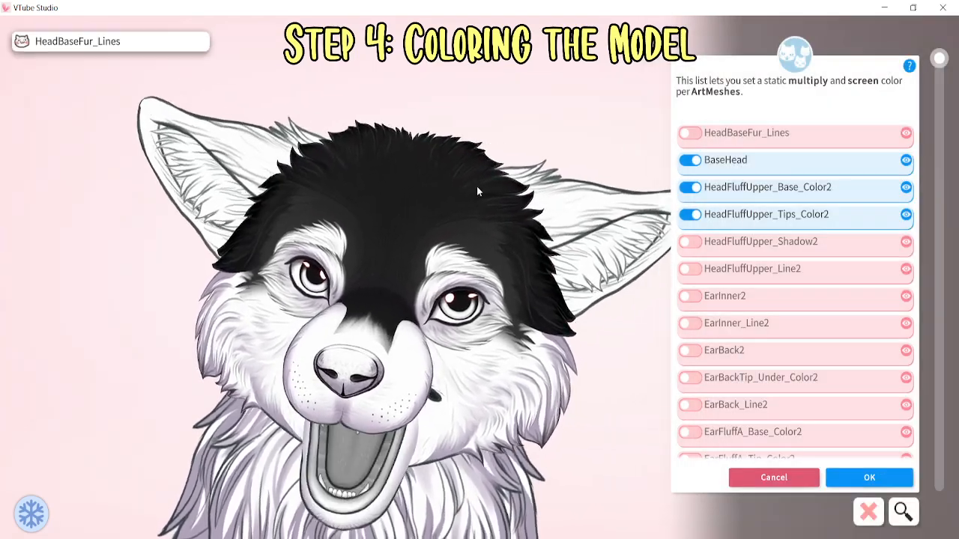
Darken the head fur outlines by setting HeadBaseFur_Lines' multiply color to #000000 and accepting its colors
scroll(516, 386, up, 3)
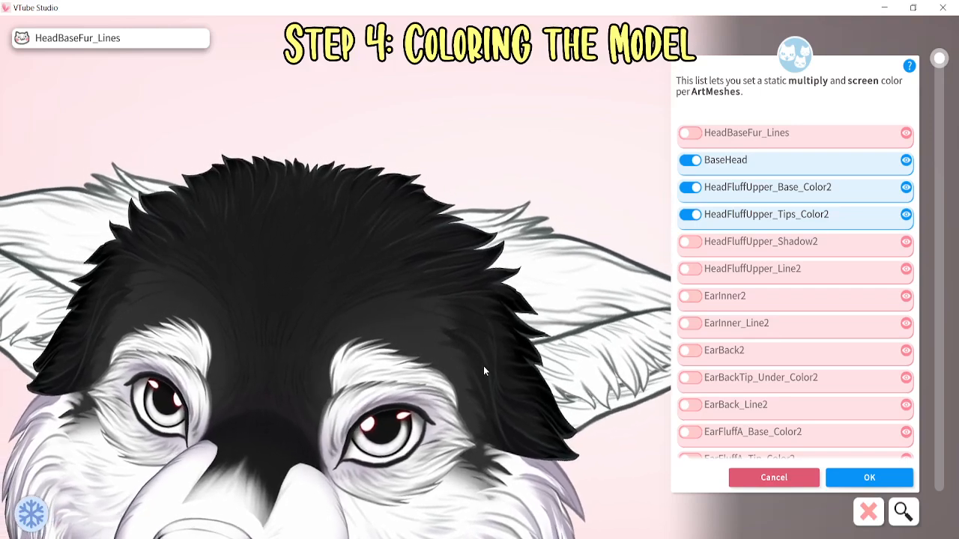
click(484, 366)
click(689, 133)
drag(824, 251, 695, 355)
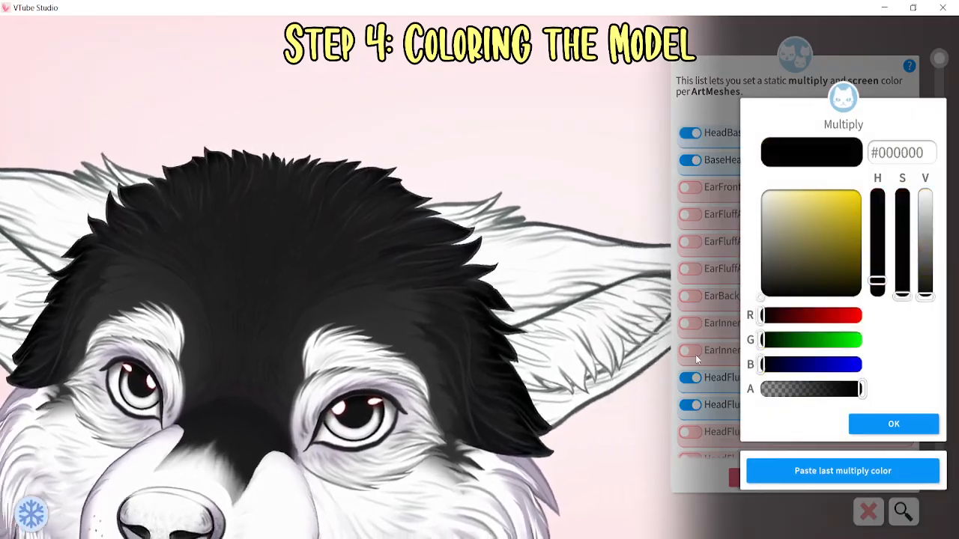
click(870, 416)
click(870, 414)
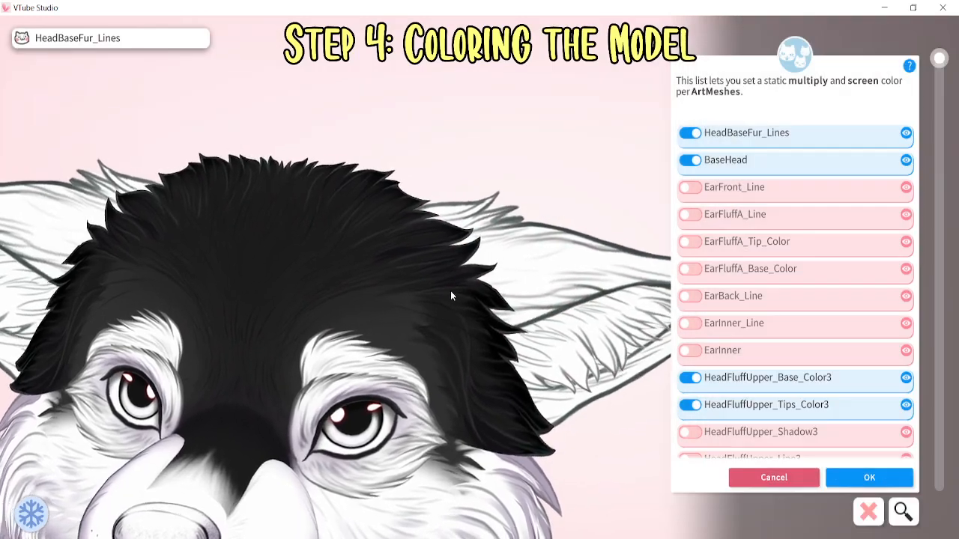
Enable EarFluffA_Line, set its multiply color to black, and accept its screen color #000000
click(478, 265)
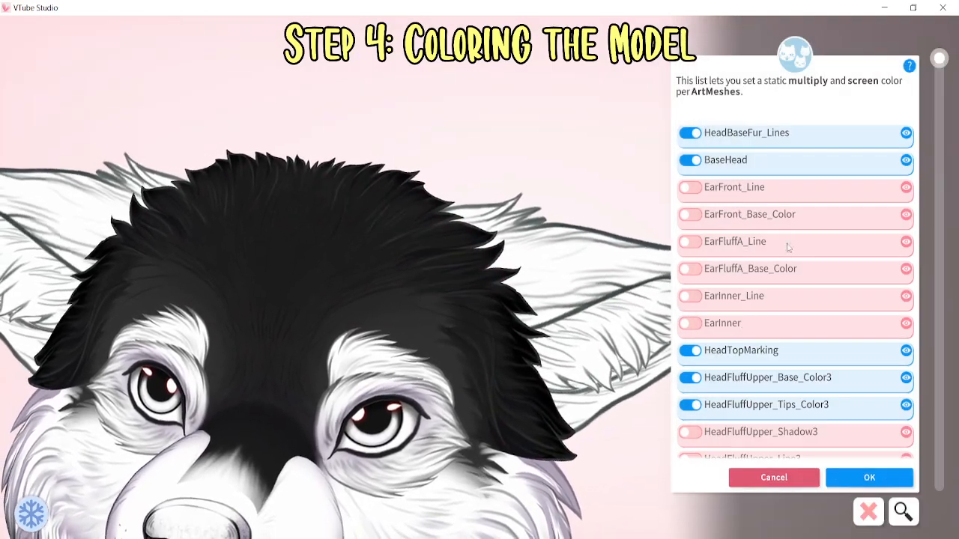
click(689, 241)
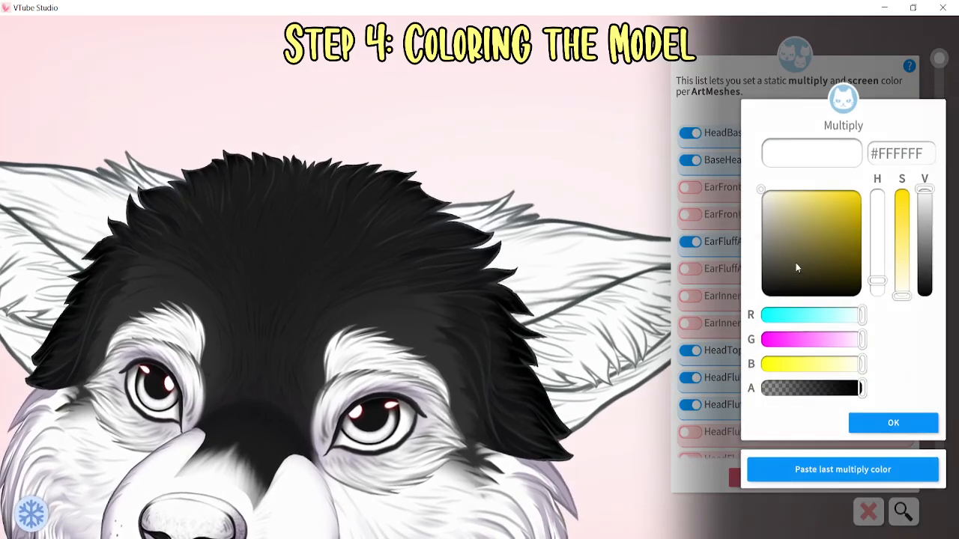
drag(796, 262, 852, 455)
click(877, 429)
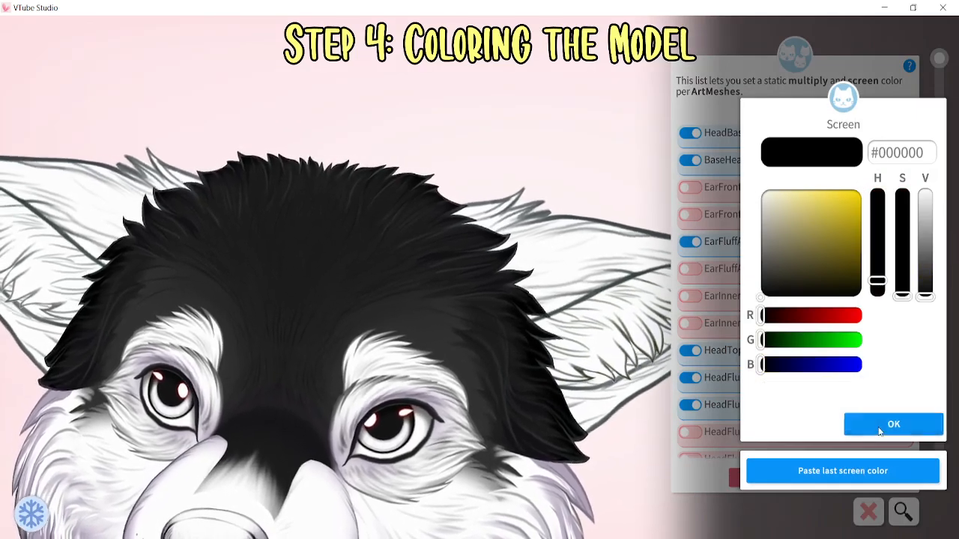
click(878, 429)
Enable EarInner_Line and set its multiply color to #000000, trying other shades before accepting
click(689, 296)
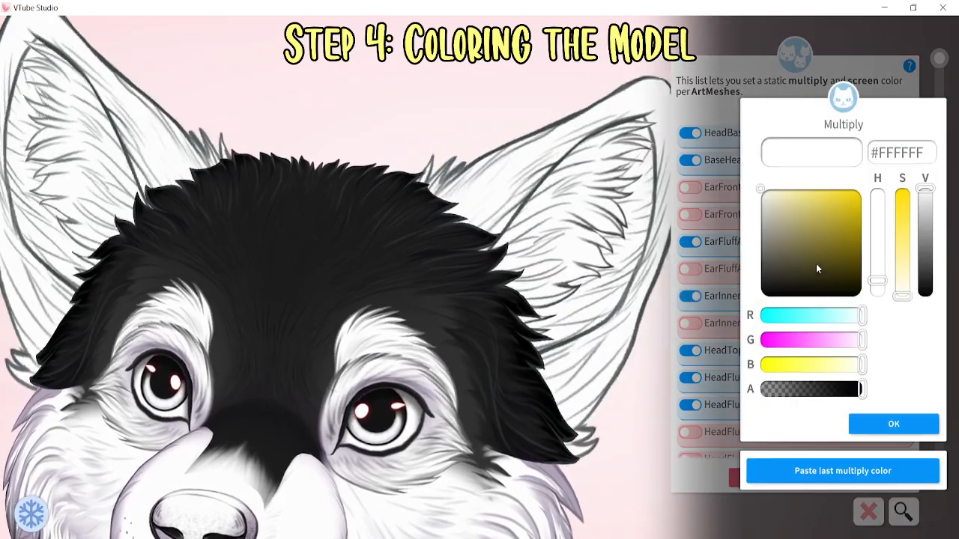
drag(816, 264, 638, 306)
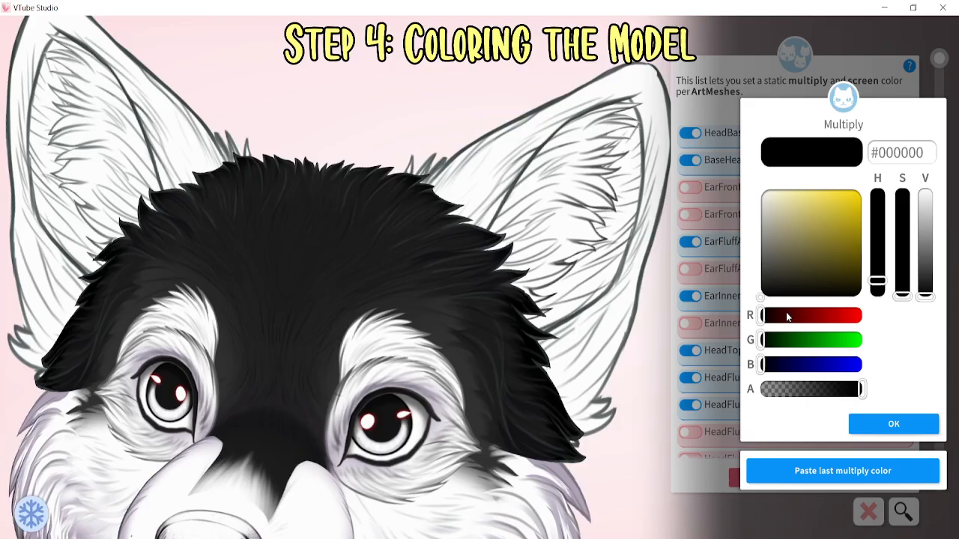
drag(788, 317, 863, 315)
drag(776, 238, 862, 298)
drag(852, 230, 760, 299)
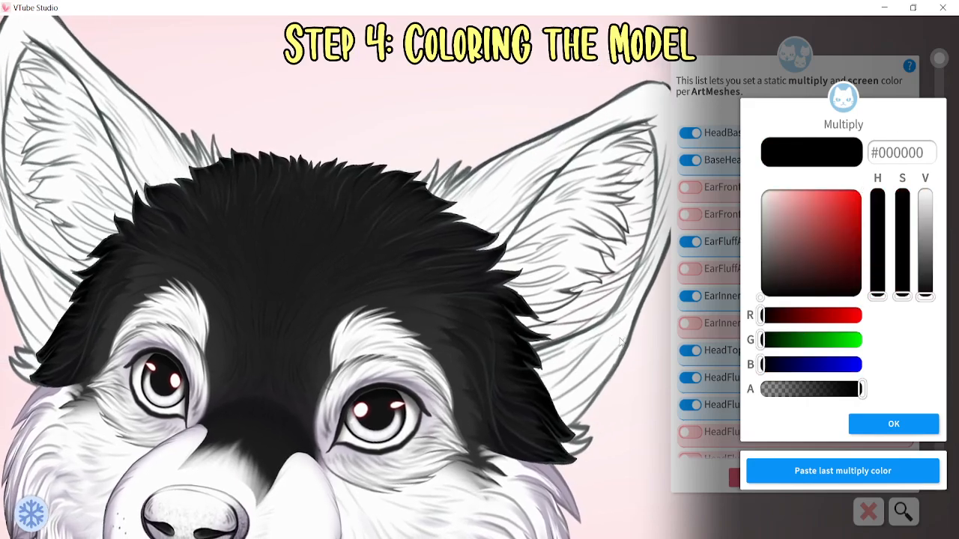
click(893, 423)
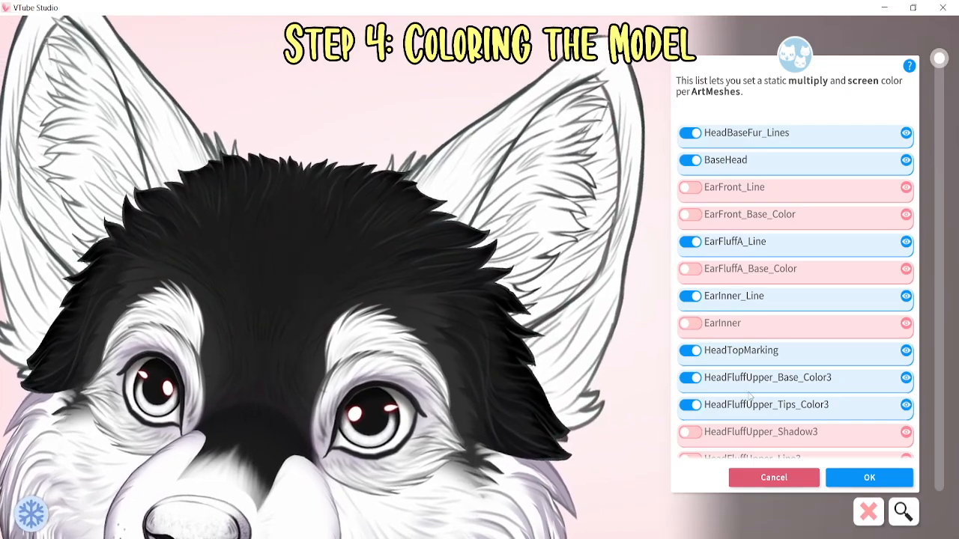
Enable HeadFluffUpper_Line3, set its multiply color to black, and accept its screen color #000000
scroll(744, 423, down, 1)
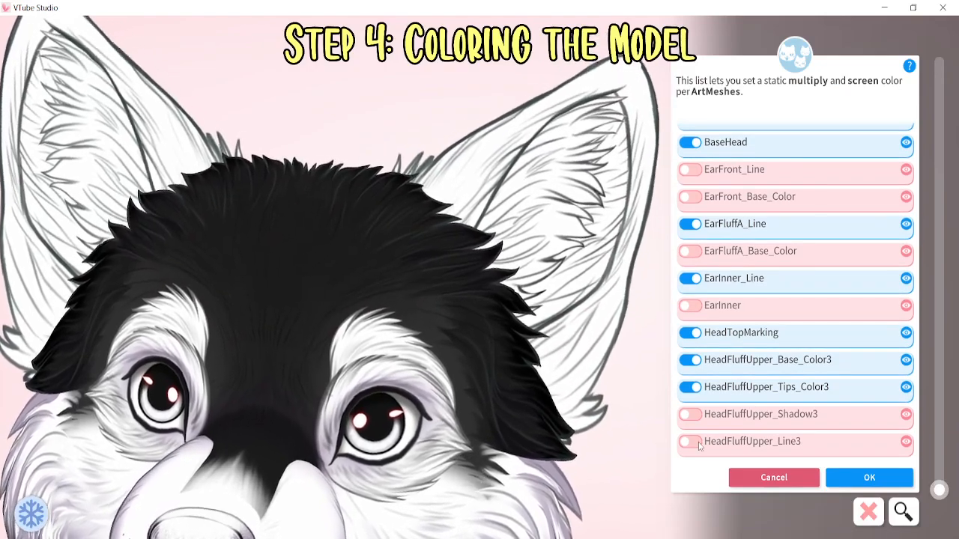
click(698, 443)
drag(830, 254, 713, 362)
click(877, 423)
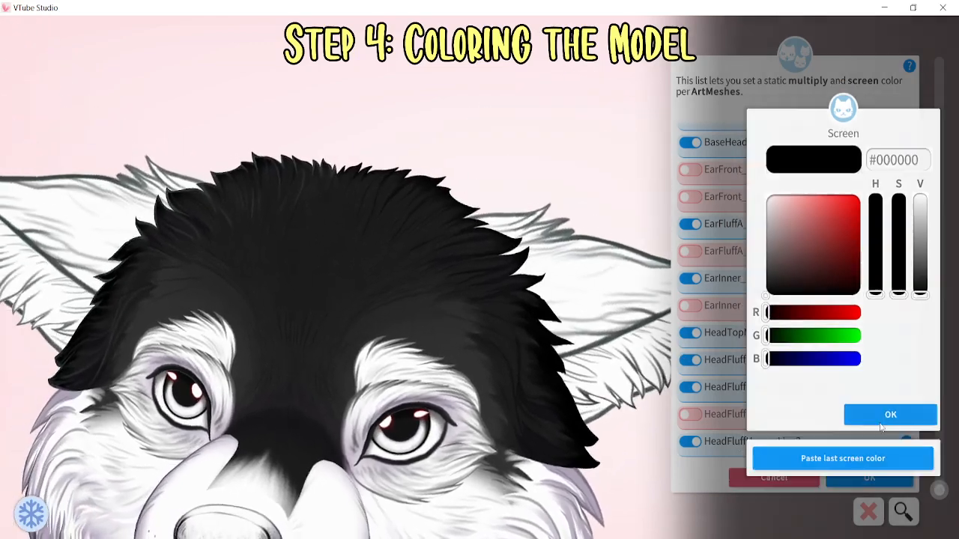
click(882, 424)
Blacken the matching fluff outline on the other side by setting HeadFluffUpper_Line2's multiply color to black and accepting its colors
scroll(693, 217, down, 3)
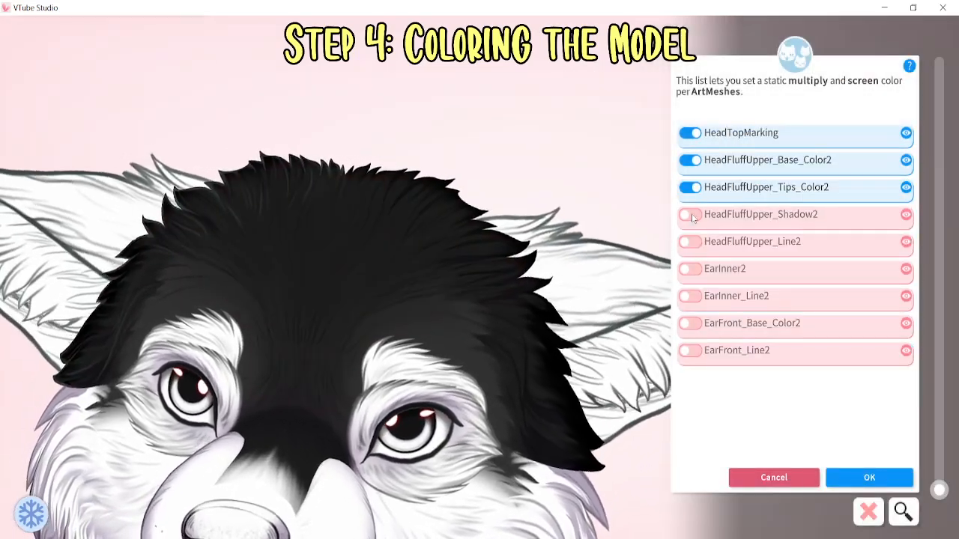
click(696, 244)
drag(817, 268, 741, 329)
click(856, 424)
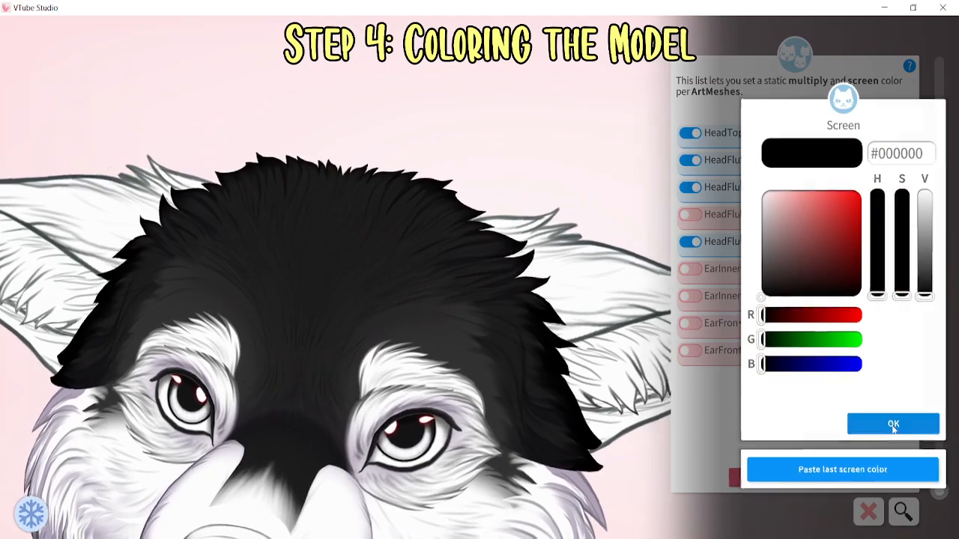
click(856, 423)
drag(487, 510, 461, 303)
scroll(540, 479, down, 3)
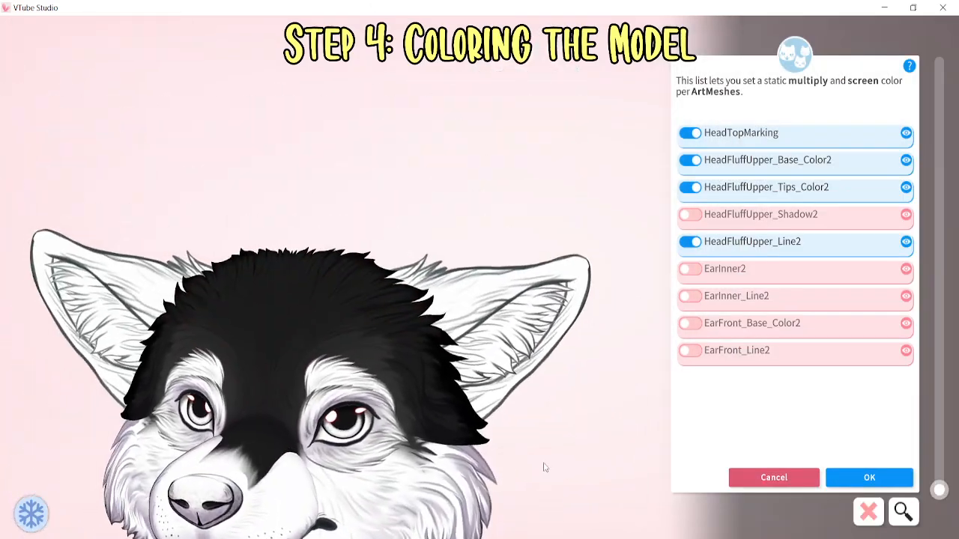
Bring the face into view, enable Muzzle_Base_Color from the muzzle's ArtMeshes, and set its multiply color to #313131
drag(544, 467, 530, 218)
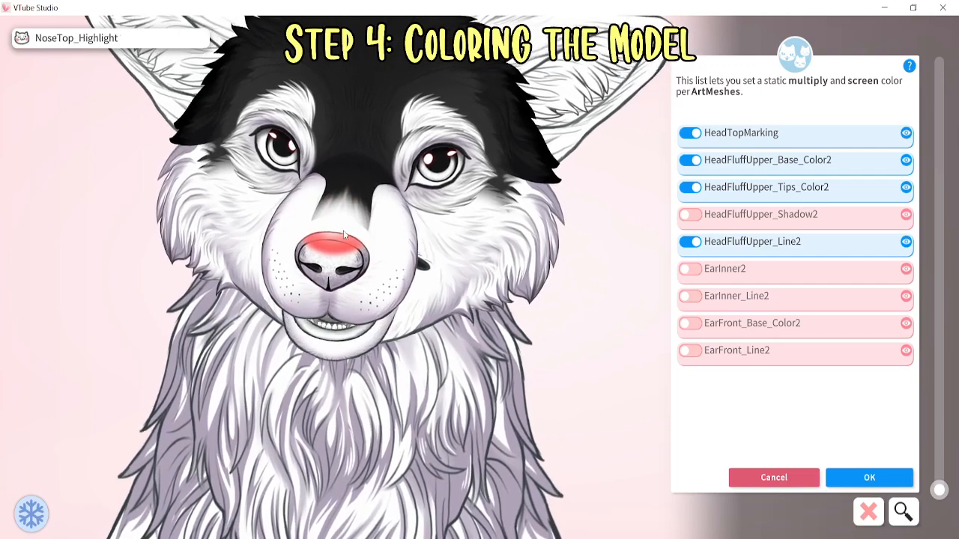
click(336, 215)
click(349, 214)
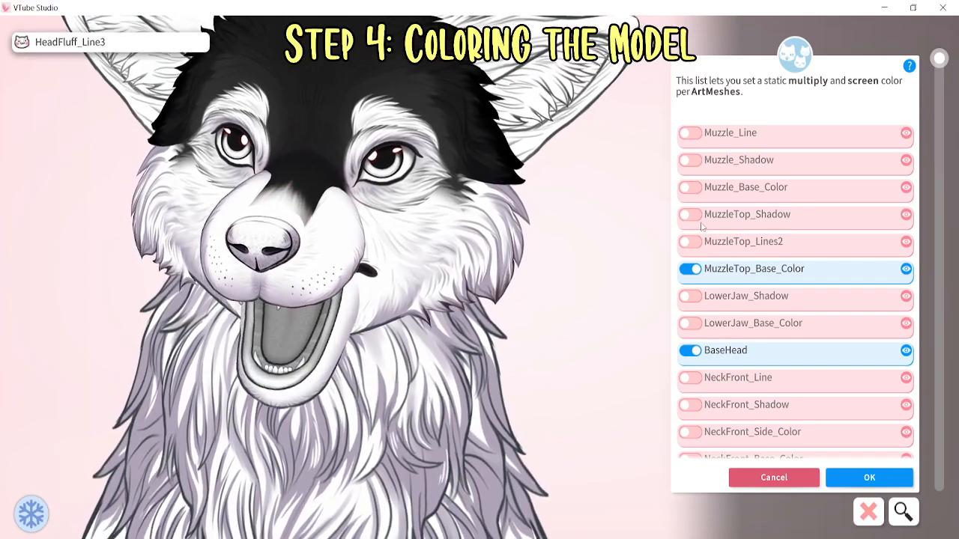
click(690, 188)
mouse_move(787, 255)
mouse_down()
mouse_move(702, 281)
mouse_move(683, 311)
mouse_move(674, 268)
mouse_move(676, 287)
mouse_up()
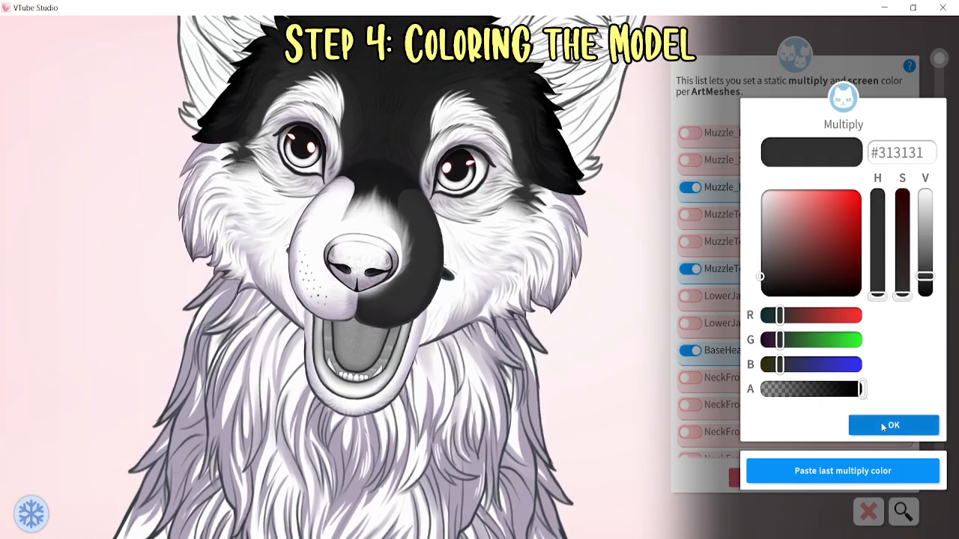
click(882, 421)
Enable Muzzle_Base_Color2 on the other half of the muzzle, paste the #313131 multiply color, and accept its colors
click(355, 207)
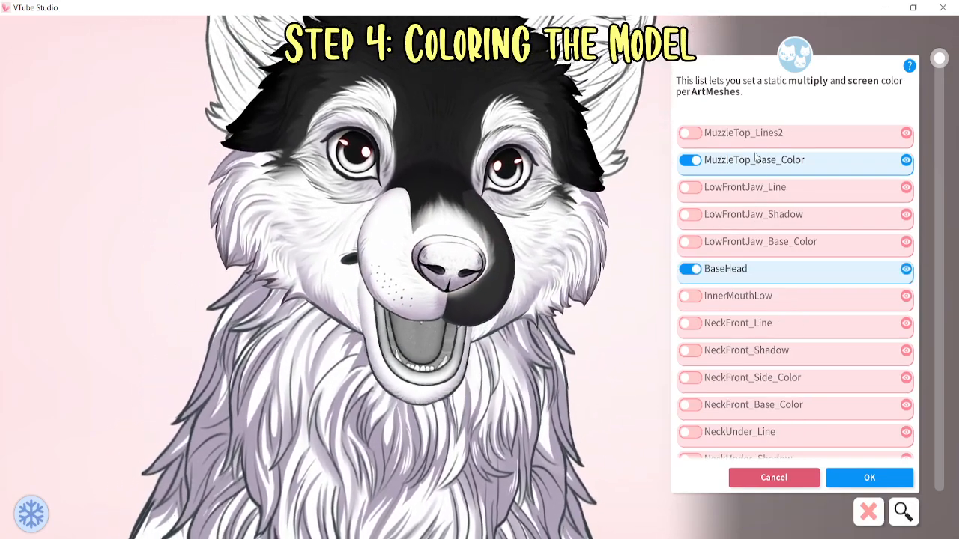
scroll(768, 307, down, 10)
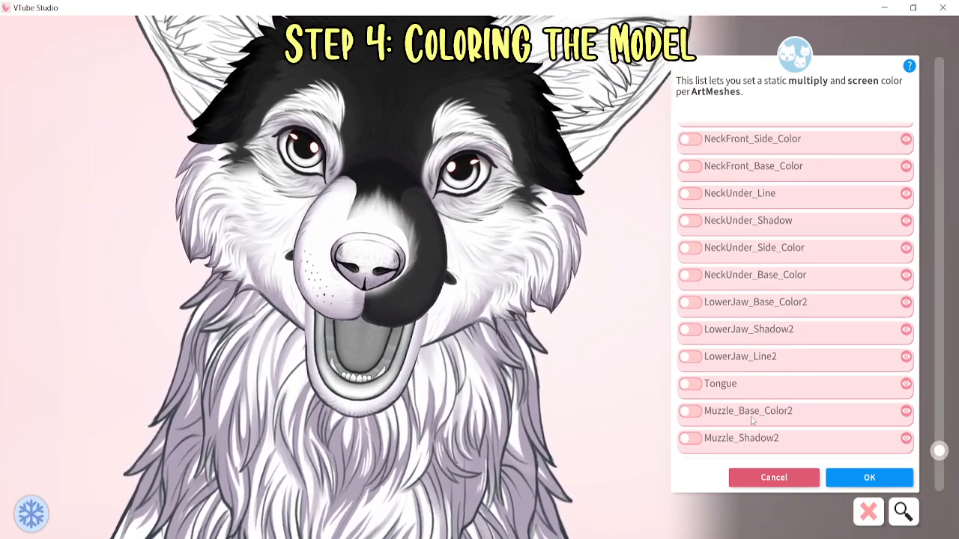
click(690, 413)
click(831, 472)
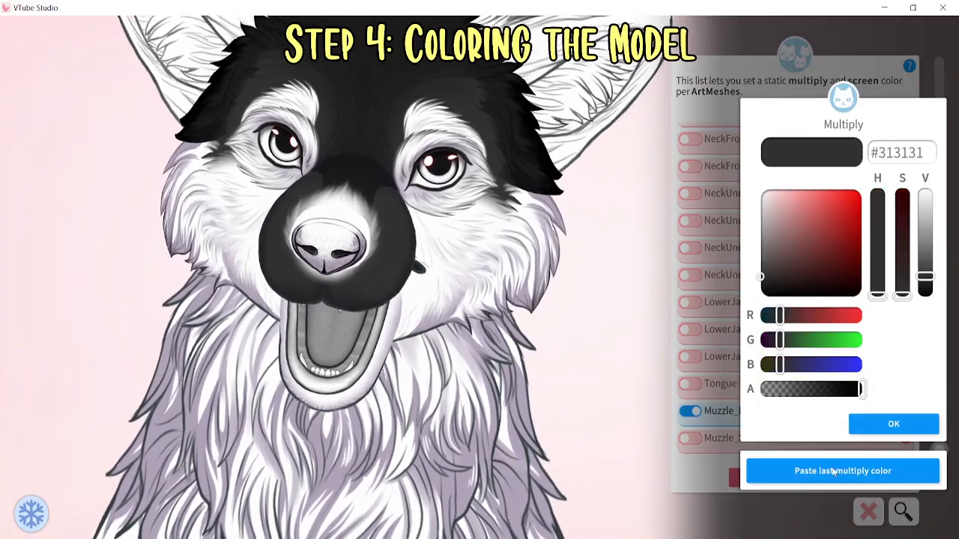
click(890, 425)
click(871, 466)
click(894, 424)
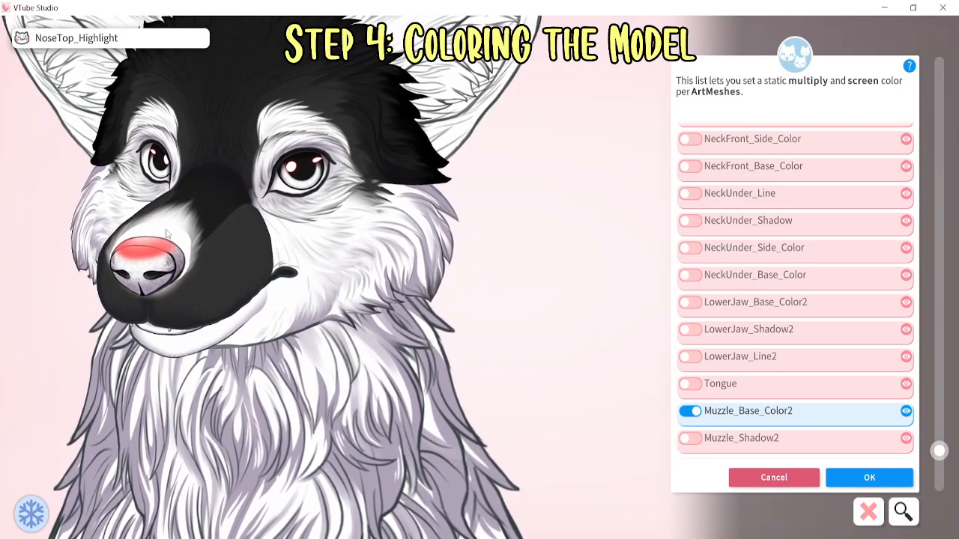
Enable NoseGradientMark2 above the nose and set its multiply color to #090909
click(168, 234)
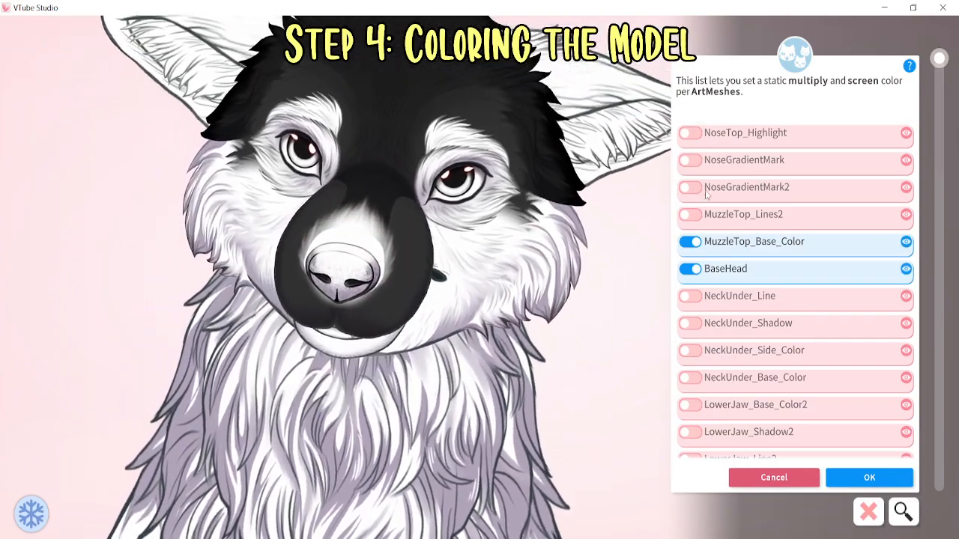
click(707, 192)
click(852, 463)
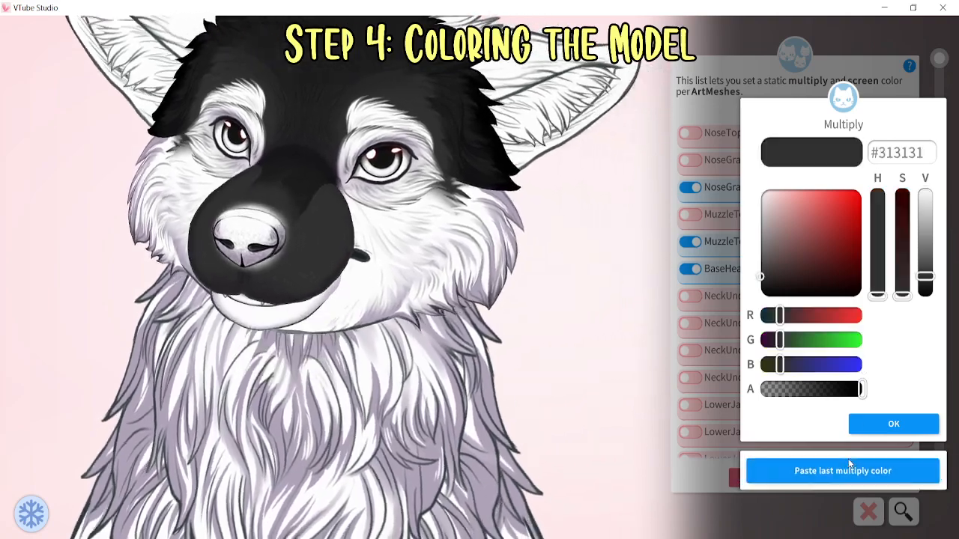
drag(768, 292, 630, 287)
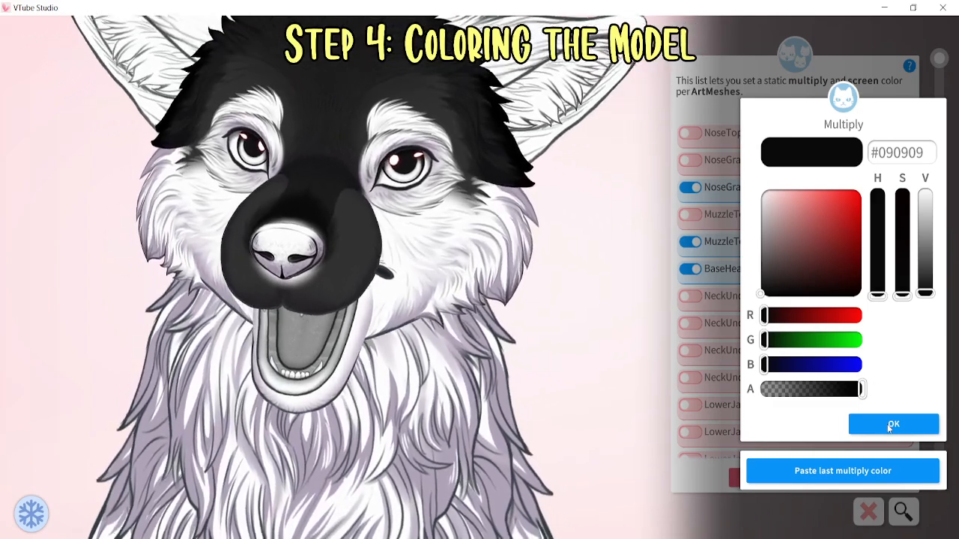
click(887, 424)
Enable NoseGradientMark with multiply color #090909 at full alpha, trying a lower alpha before accepting
click(700, 163)
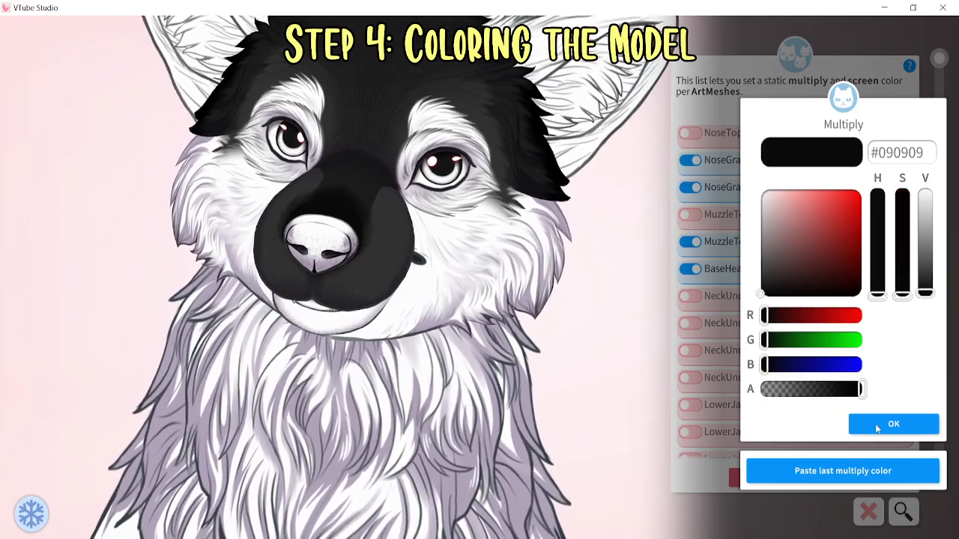
click(876, 425)
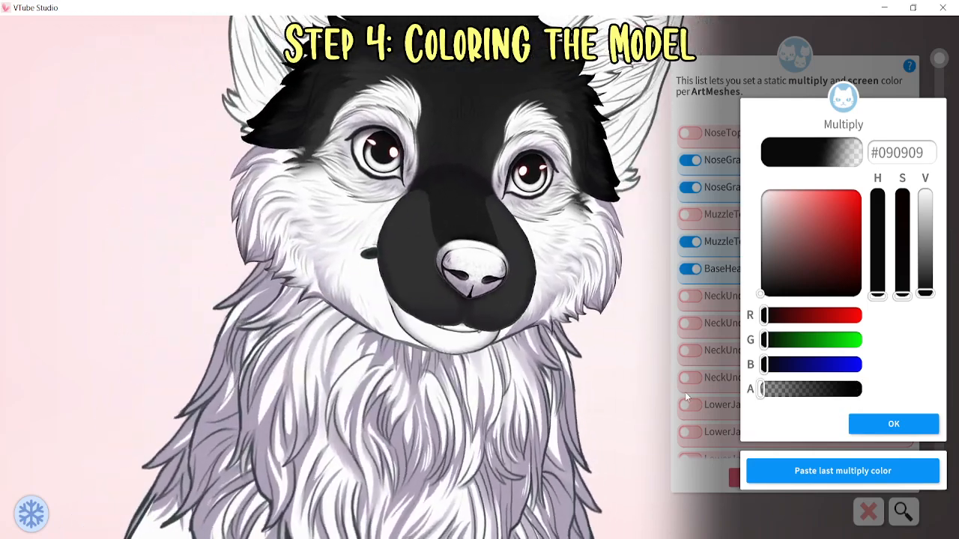
drag(763, 389, 884, 399)
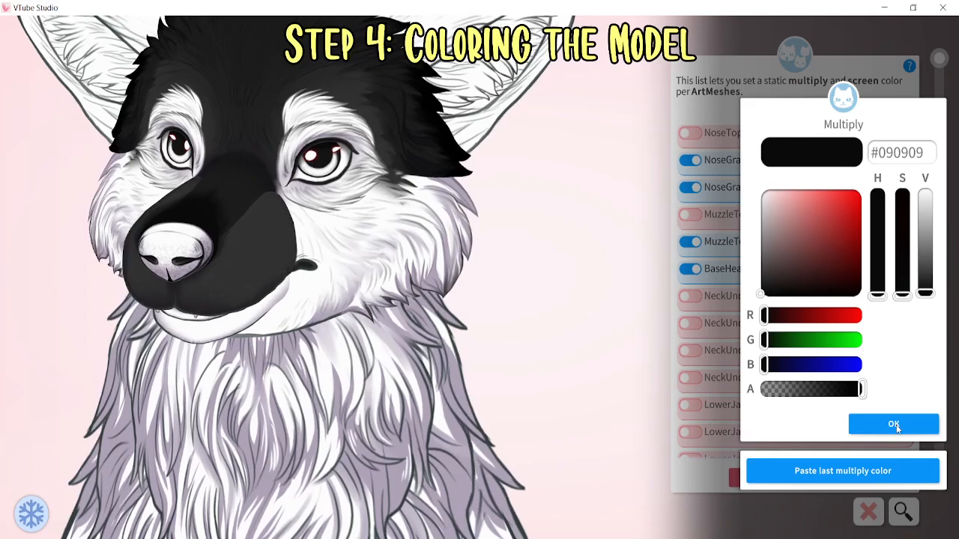
click(896, 426)
Reuse Muzzle_Base_Color's multiply color #313131 on LowerJaw_Base_Color at the cheek and accept its colors
click(313, 271)
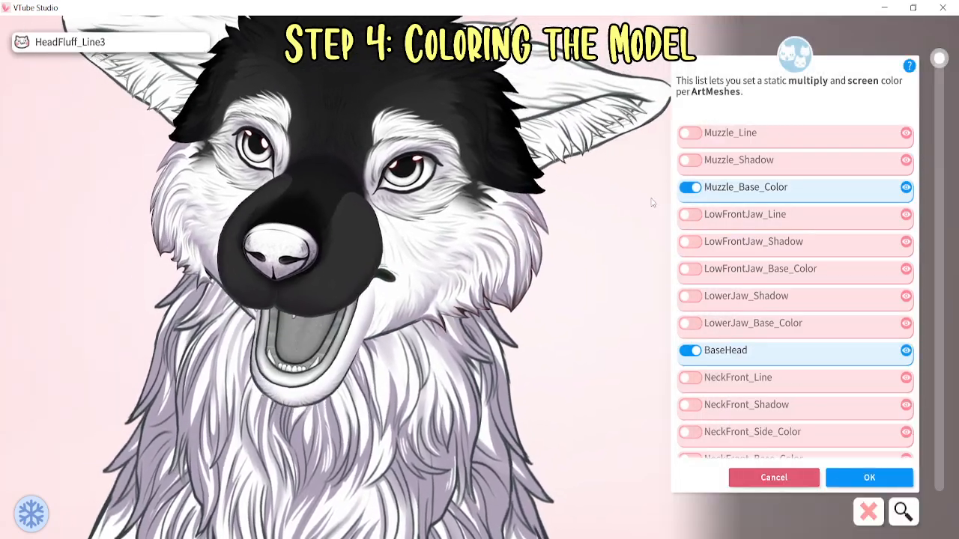
click(756, 189)
click(892, 424)
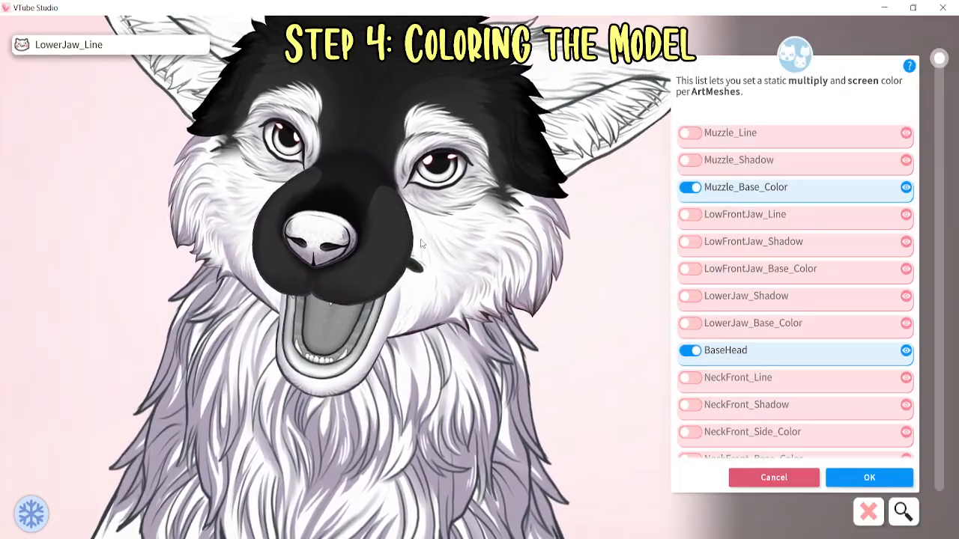
click(433, 247)
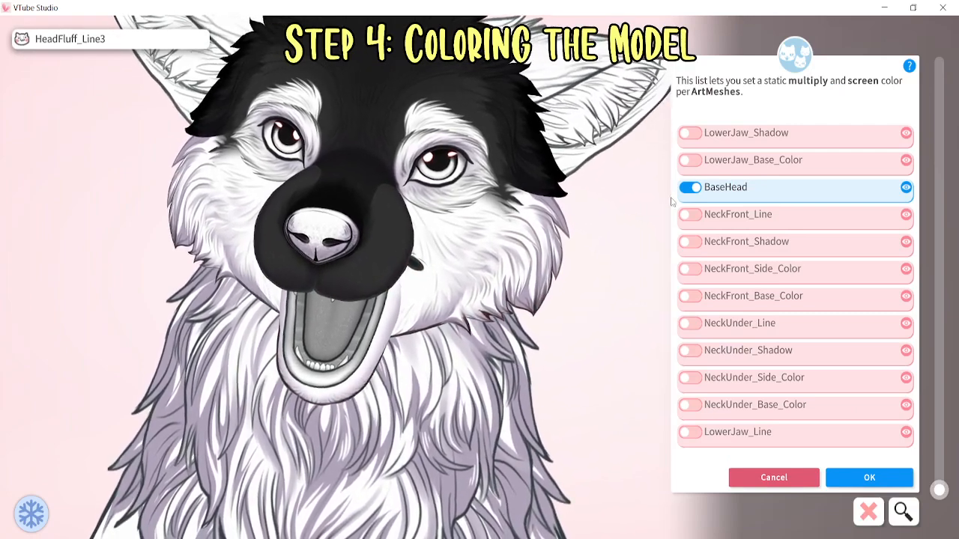
click(753, 159)
click(832, 467)
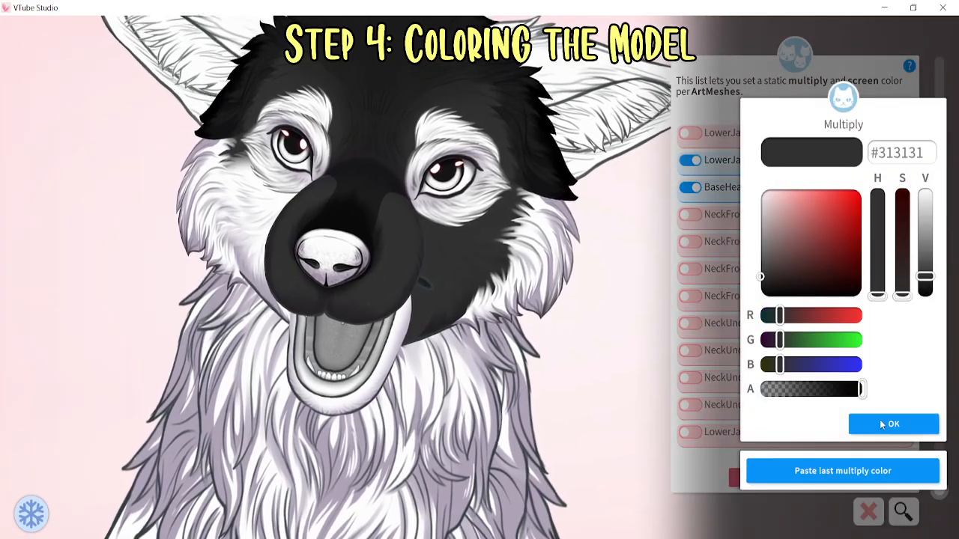
click(882, 425)
click(884, 425)
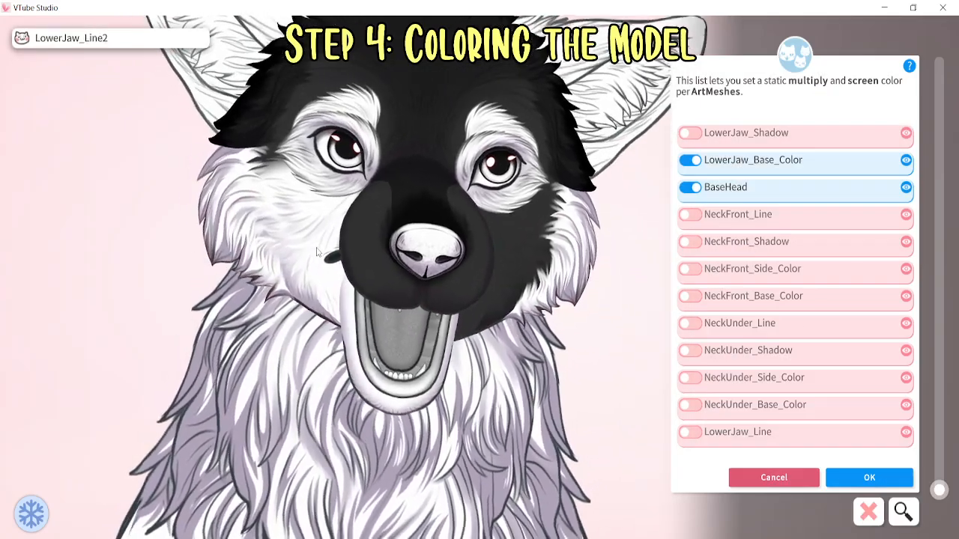
Enable LowerJaw_Base_Color2 on the opposite cheek, paste the last multiply color, and accept its colors
scroll(703, 193, down, 2)
click(704, 377)
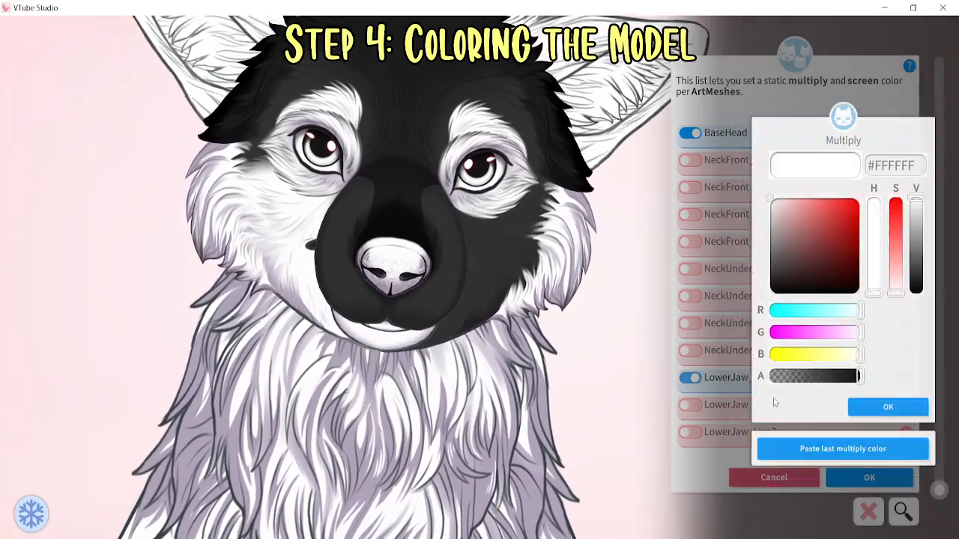
click(829, 469)
click(874, 421)
click(881, 424)
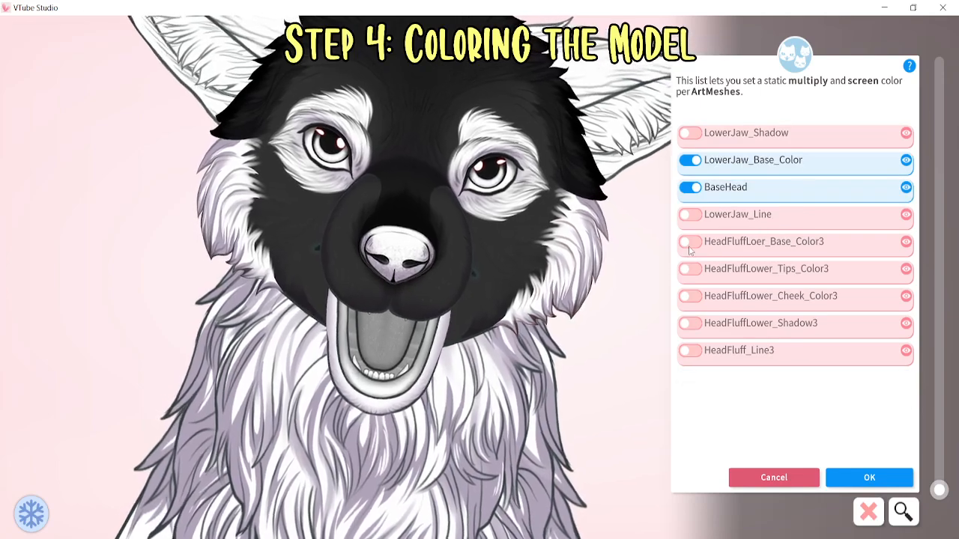
Enable HeadFluffLoer_Base_Color3, paste #313131 as its multiply color, and accept its colors
click(689, 244)
click(829, 469)
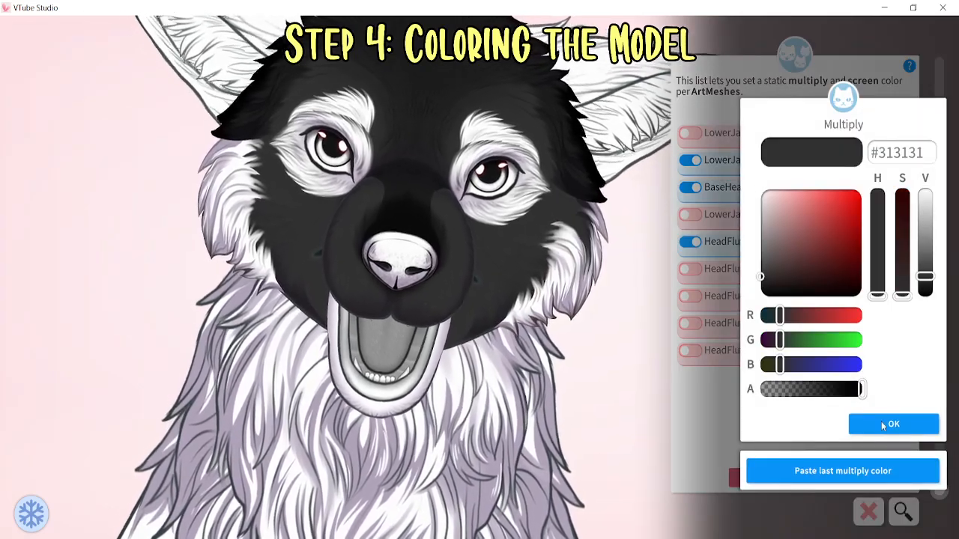
click(881, 421)
click(881, 424)
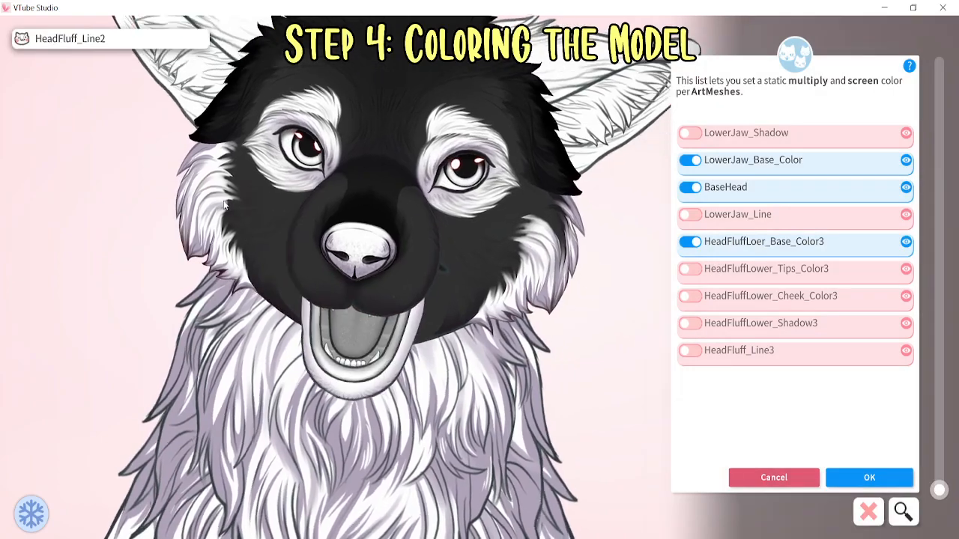
Enable HeadFluffLoer_Base_Color2 on the opposite side of the head and paste the last multiply color into it
click(199, 158)
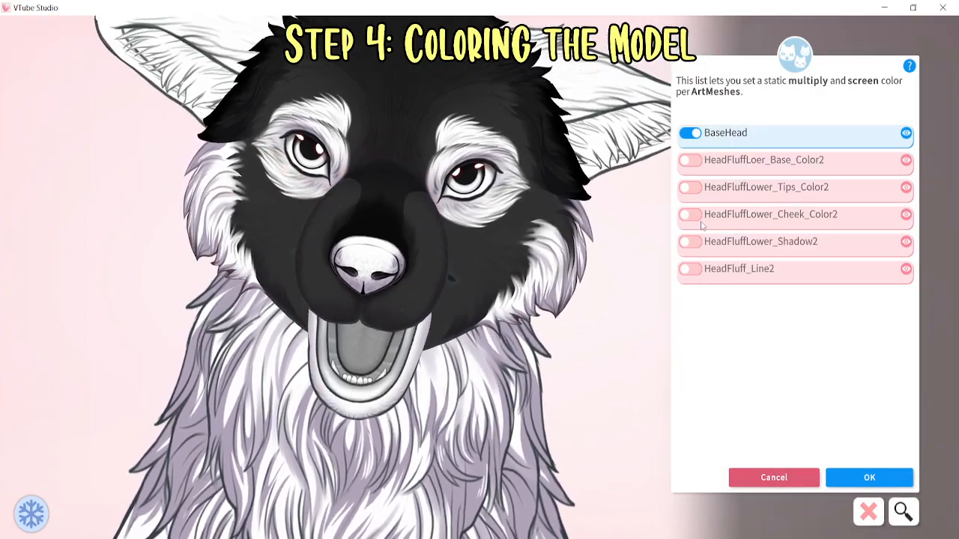
click(691, 161)
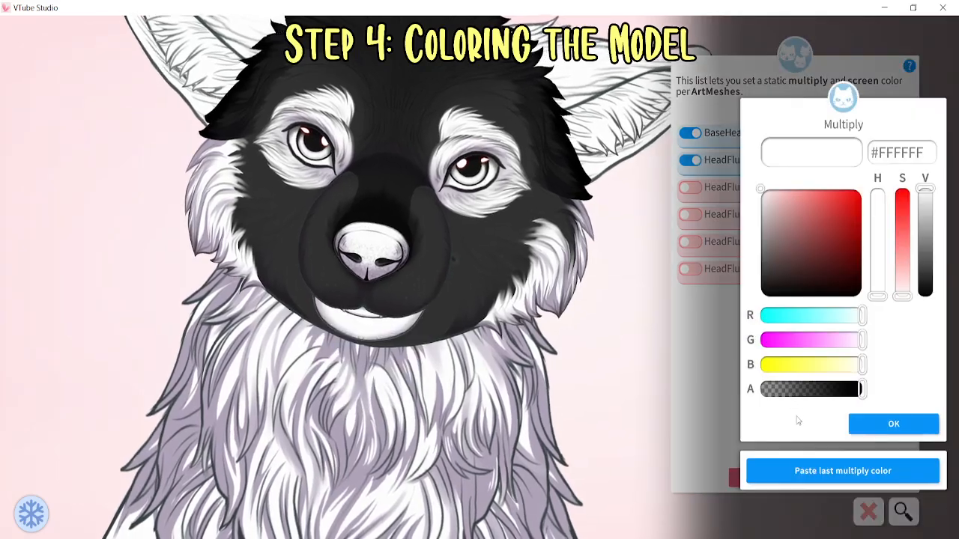
click(846, 469)
click(916, 421)
click(860, 463)
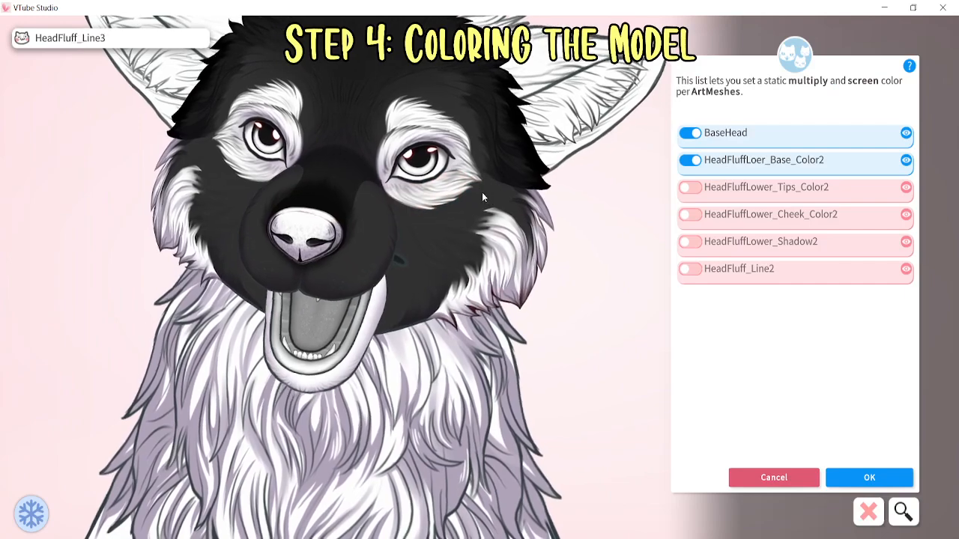
Enable HeadFluffLower_Cheek_Color3 in the cheek fluff and paste #313131 as its multiply color
click(502, 231)
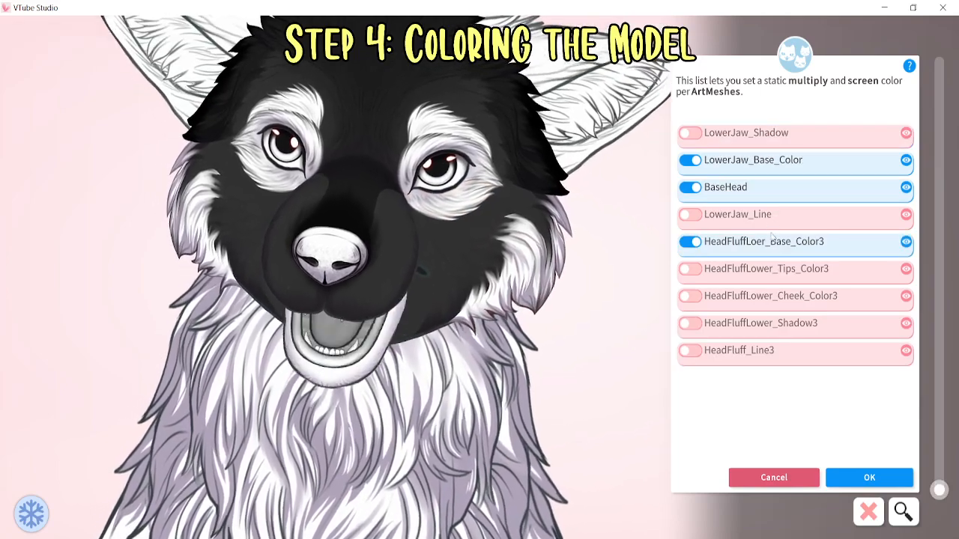
click(689, 297)
click(835, 463)
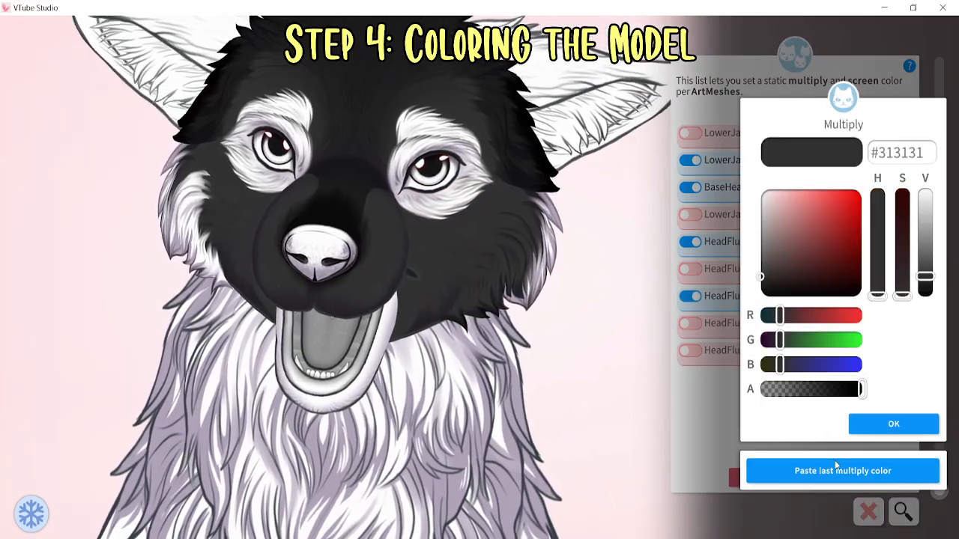
click(891, 426)
Enable HeadFluffLower_Cheek_Color2 in the opposite cheek fluff, paste #313131 as its multiply color, and accept its colors
click(243, 243)
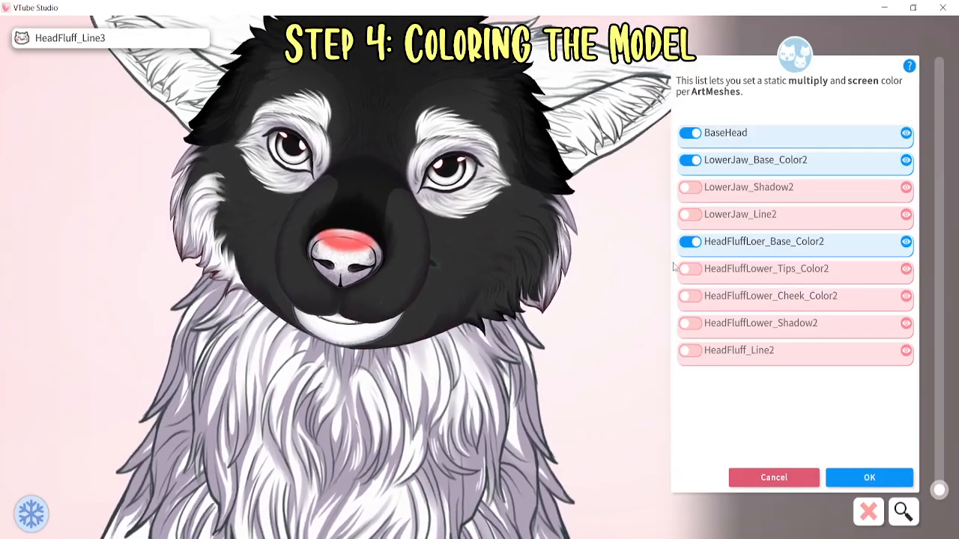
click(689, 296)
click(796, 466)
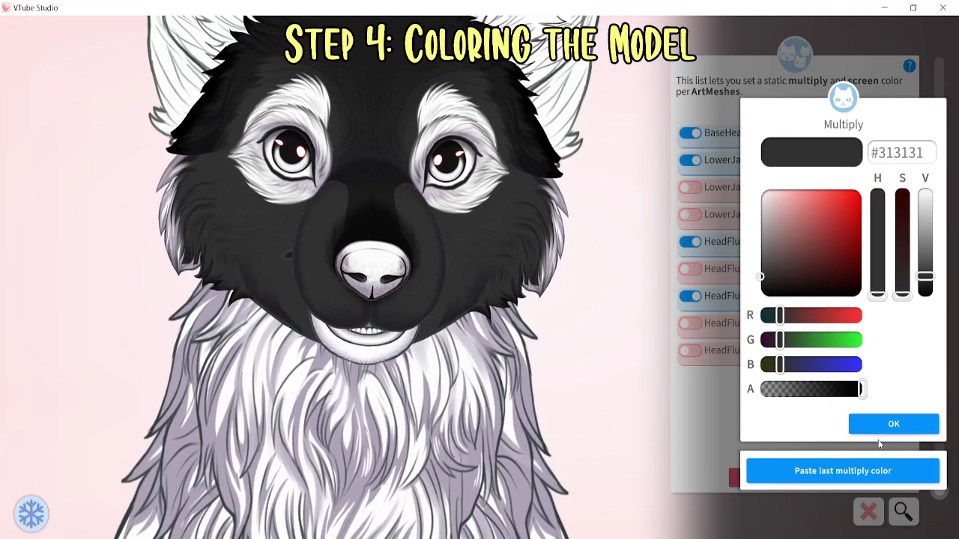
click(871, 424)
click(877, 425)
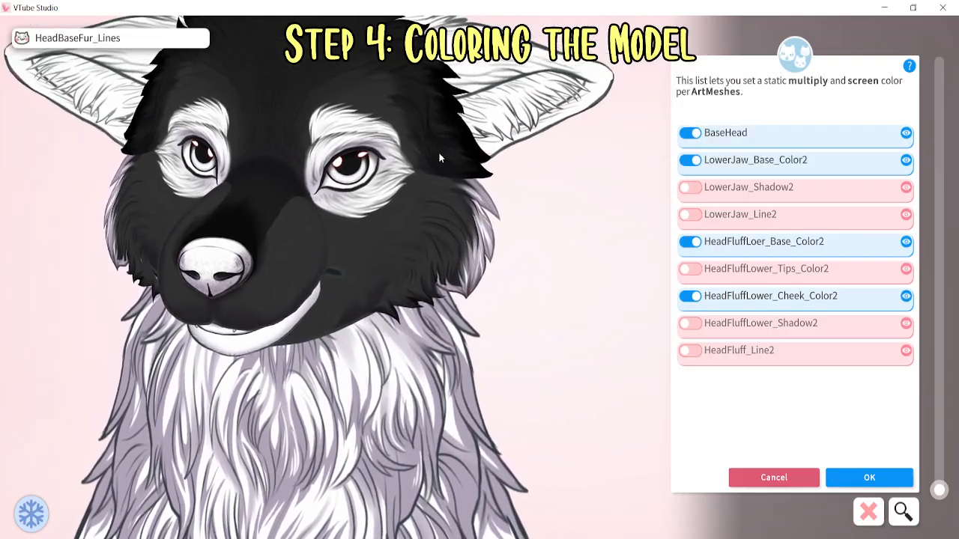
Reuse HeadFluffUpper_Base_Color3's multiply color on HeadFluffLower_Tips_Color3 and accept its colors
click(419, 103)
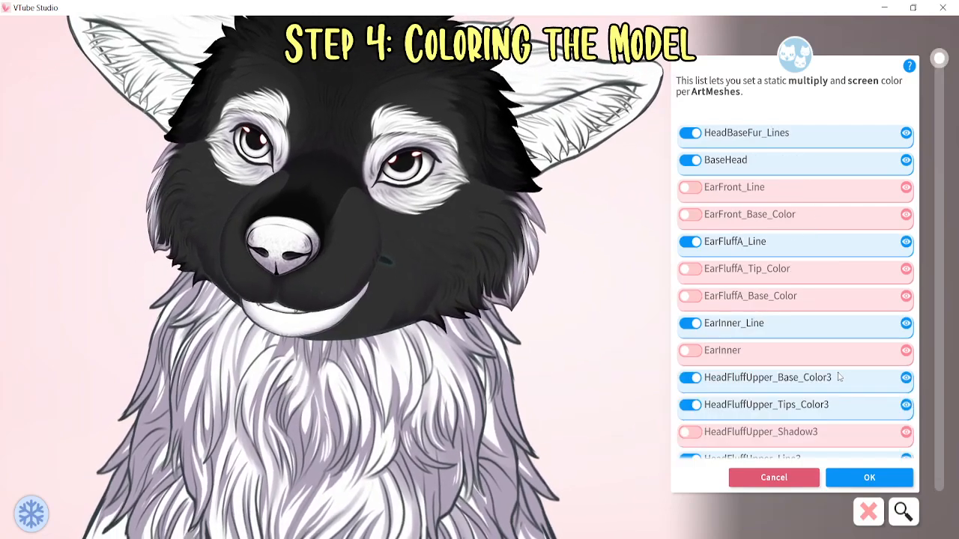
scroll(805, 335, down, 1)
click(822, 361)
click(886, 422)
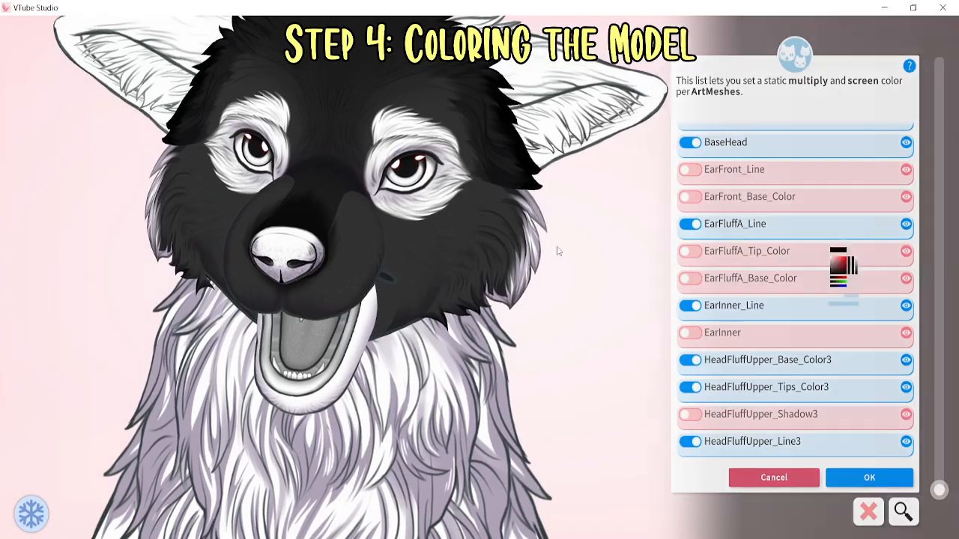
click(530, 240)
click(794, 160)
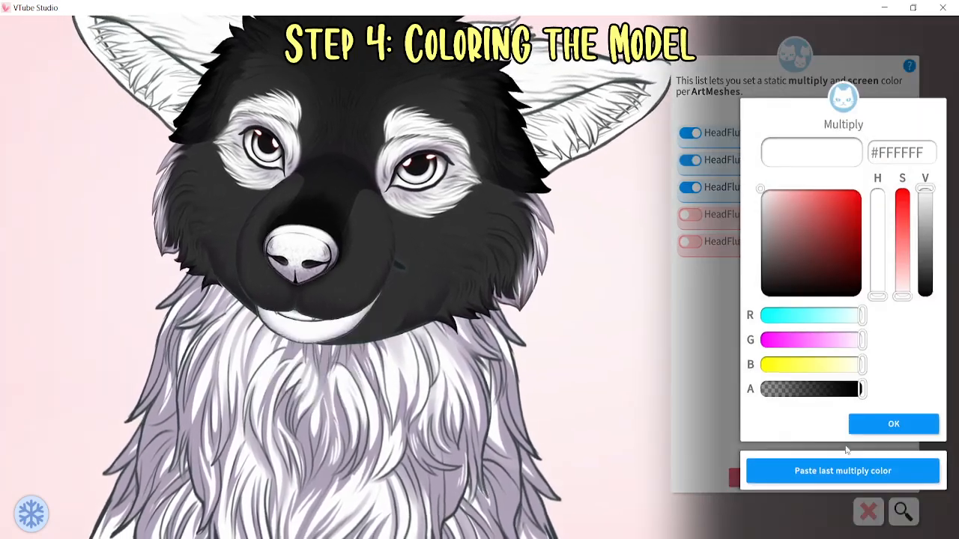
click(826, 474)
click(894, 424)
click(894, 424)
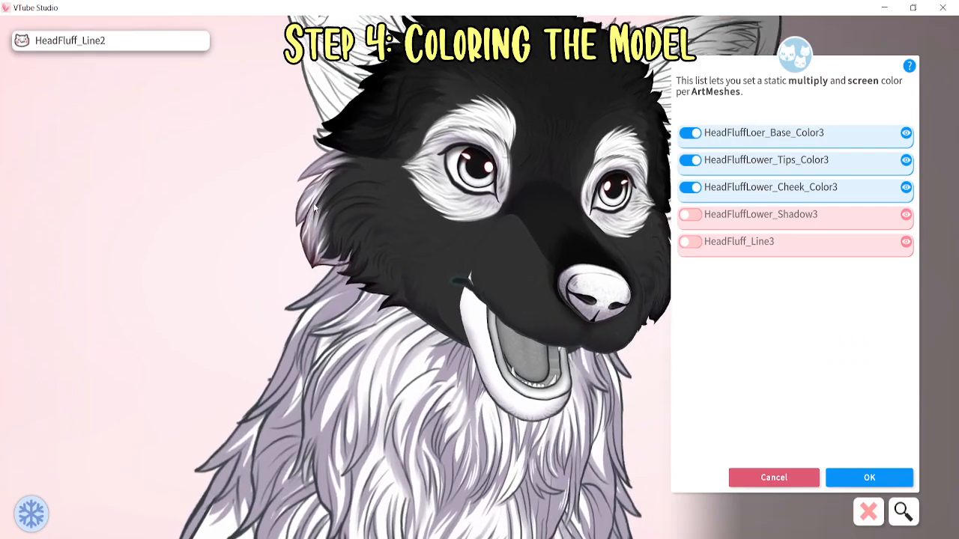
Enable HeadFluffLower_Tips_Color2 in the opposite cheek fluff, paste the last multiply color into it, and accept its colors
click(291, 235)
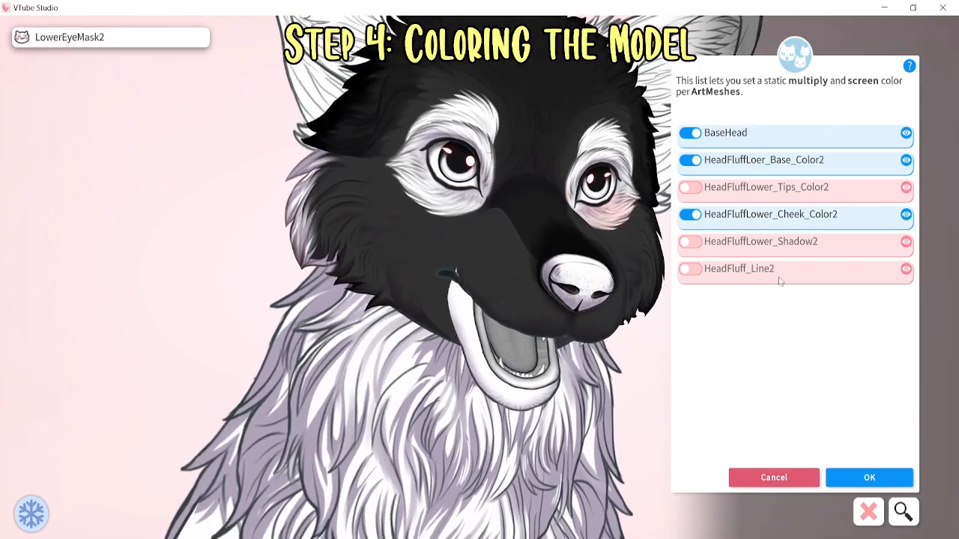
click(685, 193)
click(749, 469)
click(894, 424)
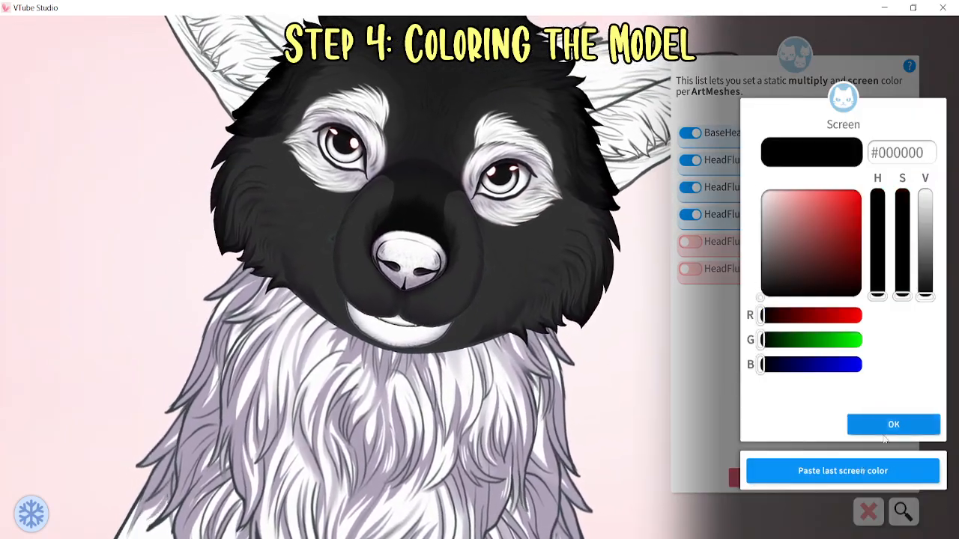
click(882, 425)
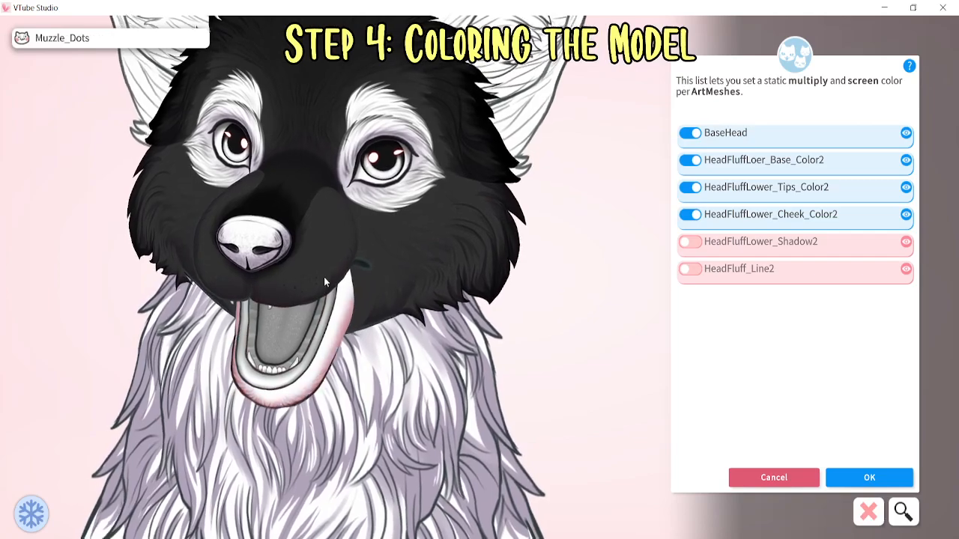
Enable LowFrontJaw_Base_Color on the lower jaw and set its multiply color to #323232
click(326, 237)
click(330, 340)
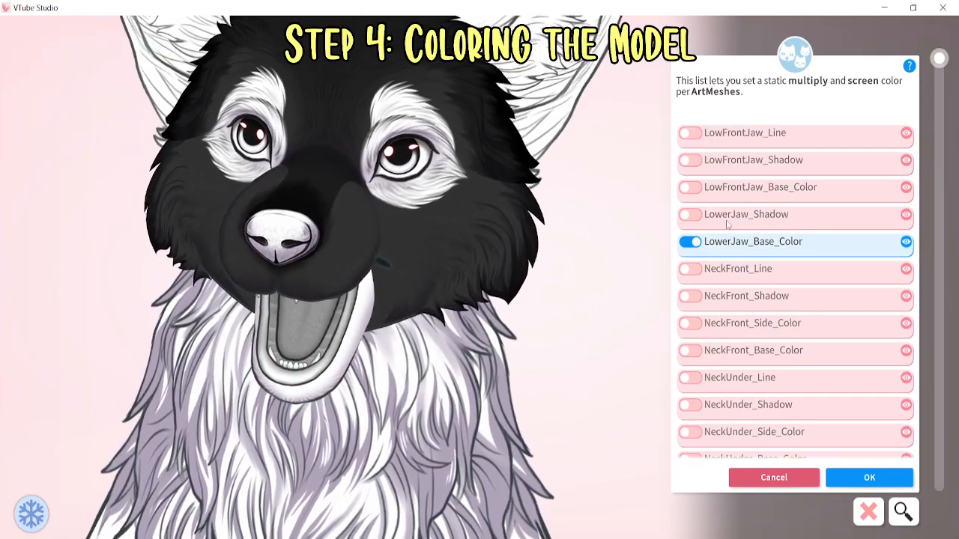
click(690, 188)
click(820, 467)
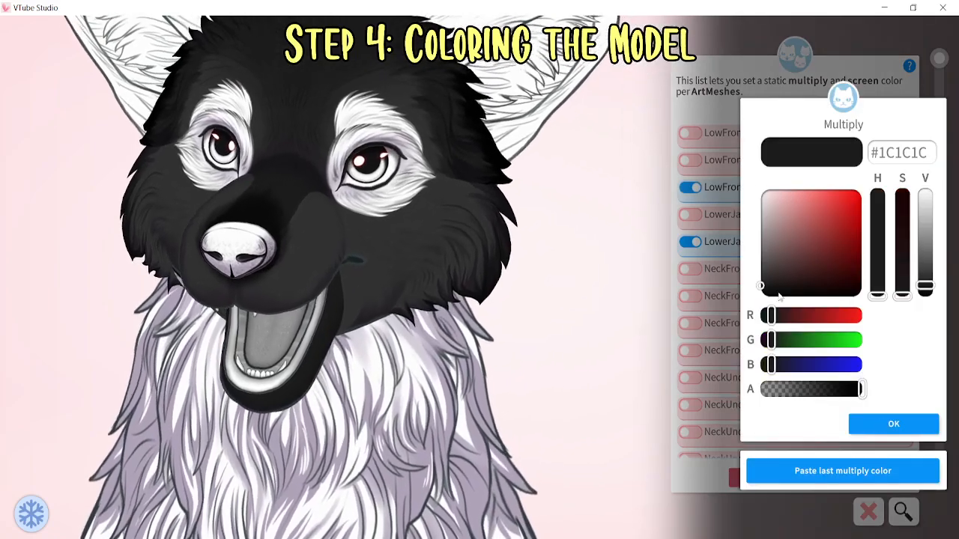
drag(763, 285, 739, 276)
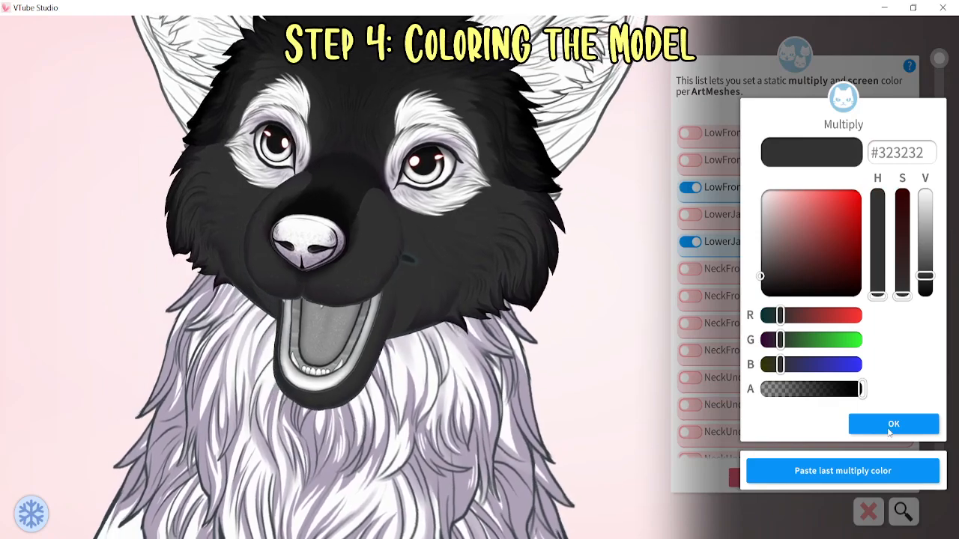
click(890, 430)
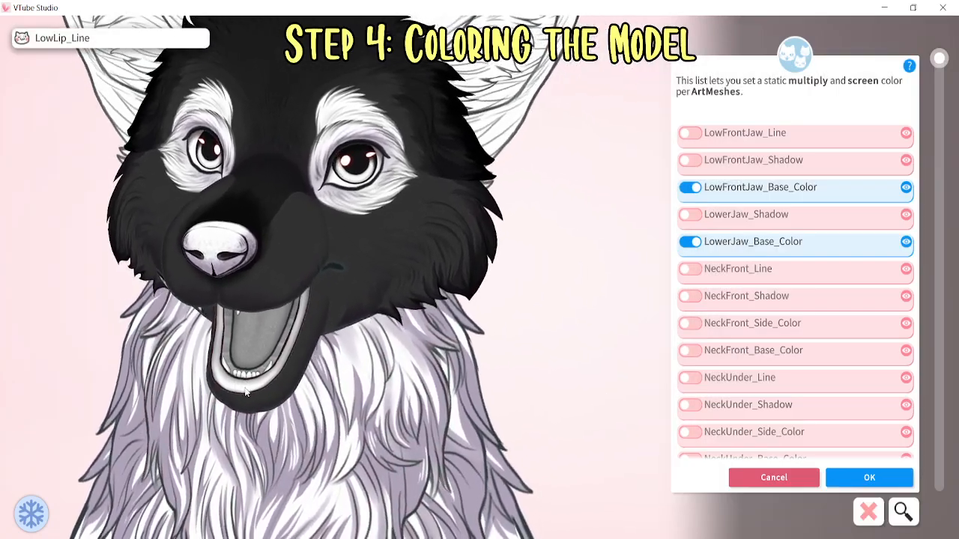
Enable LowLip_Base_Color on the lower lip, set its multiply color to #222222, and accept its colors
click(245, 392)
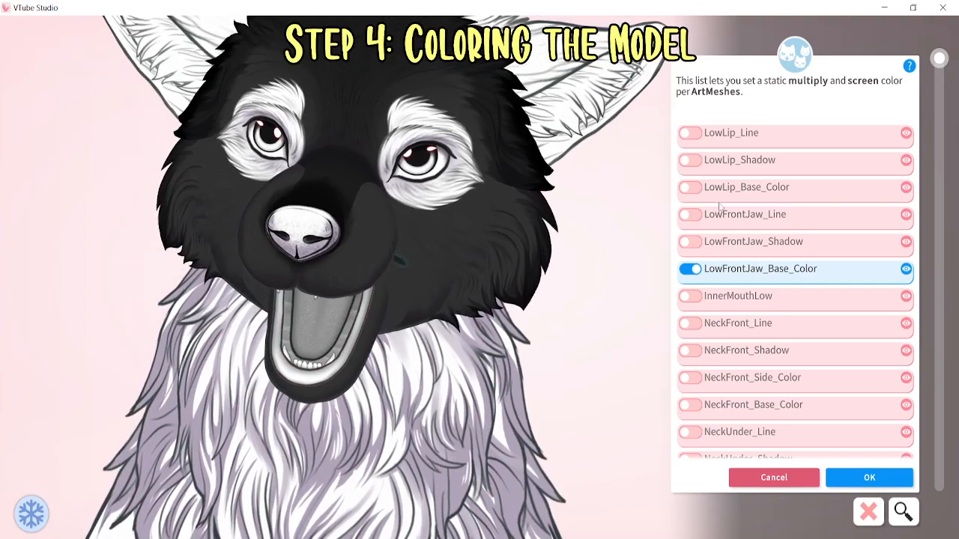
click(690, 189)
mouse_move(814, 261)
mouse_down()
mouse_move(750, 299)
mouse_move(707, 269)
mouse_move(700, 282)
mouse_move(812, 274)
mouse_move(827, 248)
mouse_move(796, 238)
mouse_move(741, 294)
mouse_move(737, 287)
mouse_up()
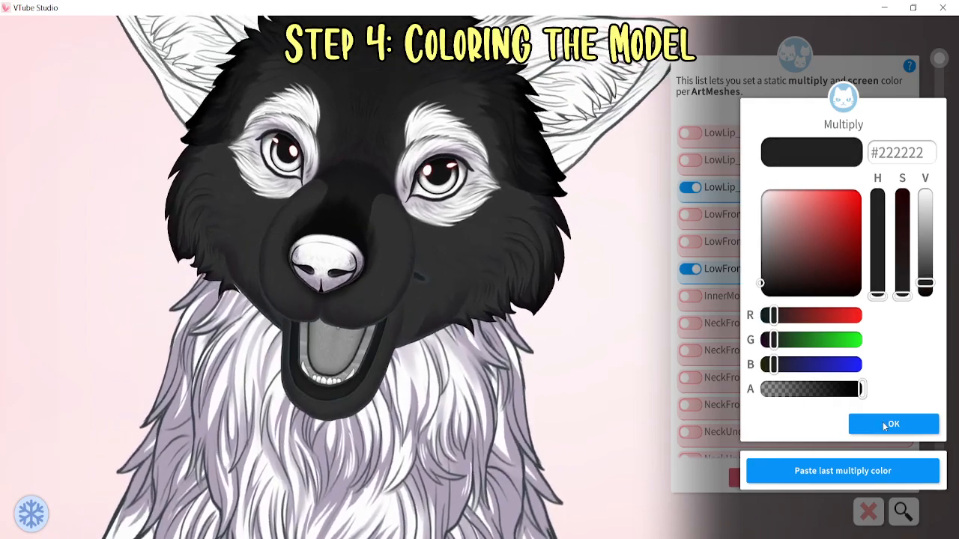
click(884, 424)
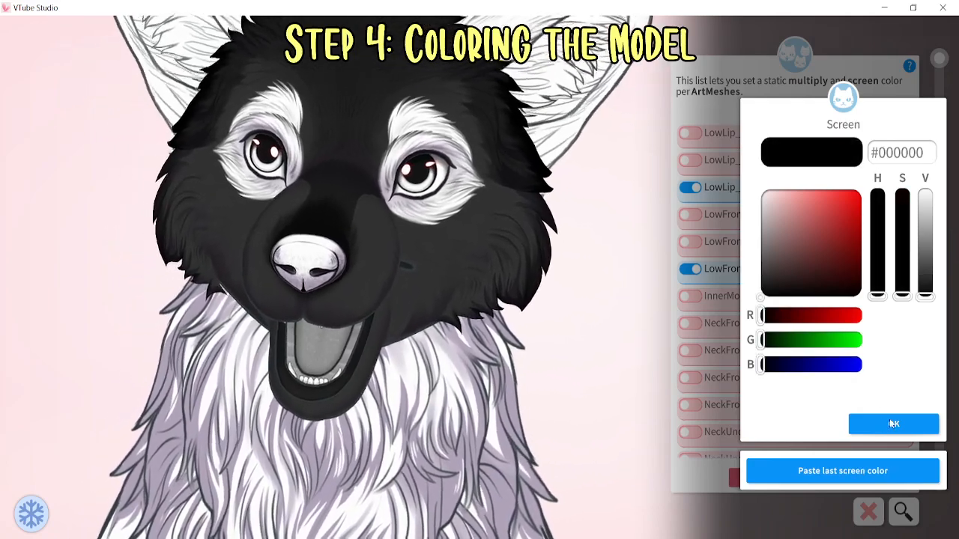
click(889, 421)
Enable LowLip_Line and LowFrontJaw_Line and give both a #000000 multiply color
click(688, 134)
click(792, 258)
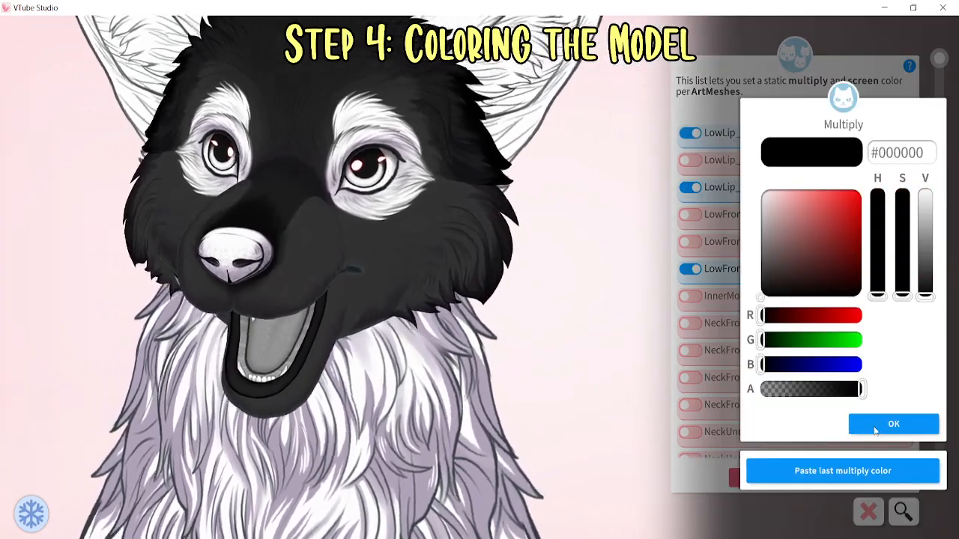
click(876, 425)
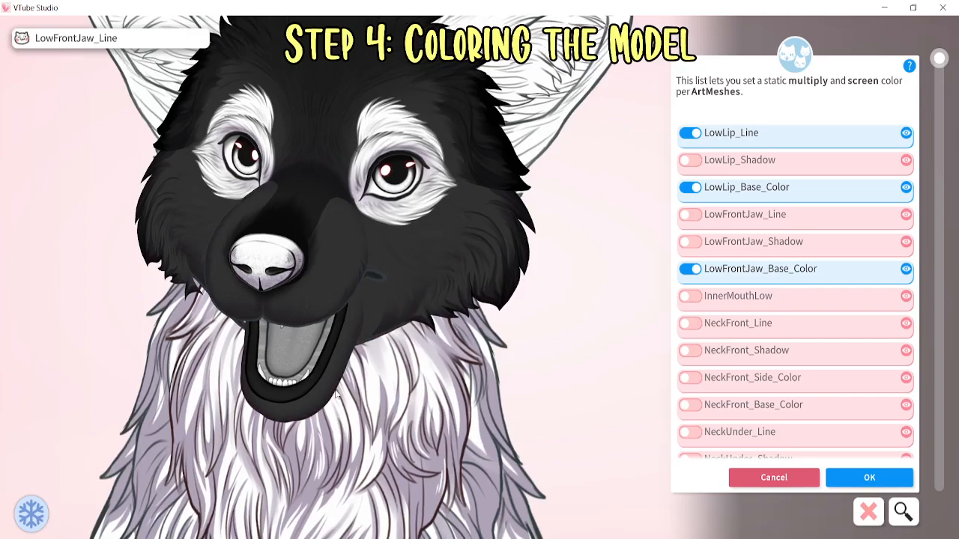
click(690, 133)
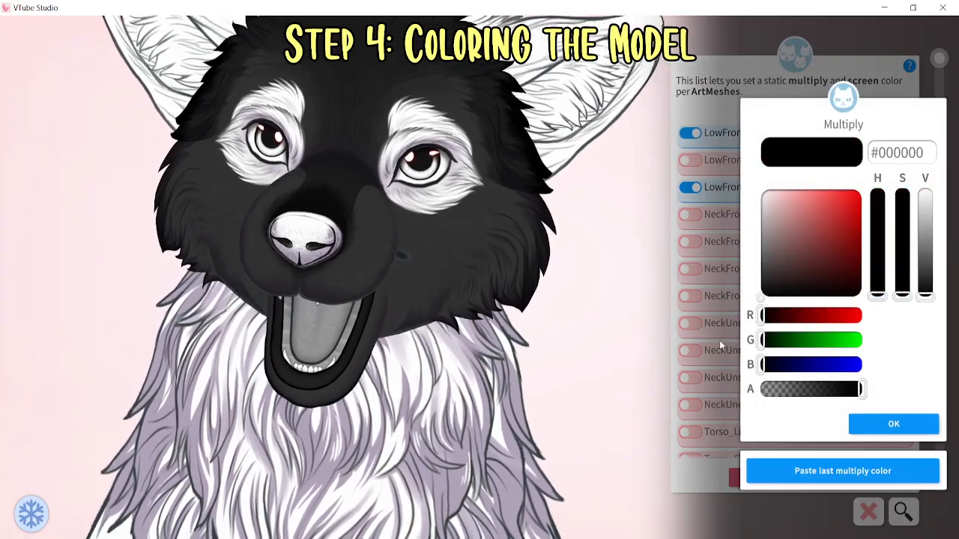
click(871, 424)
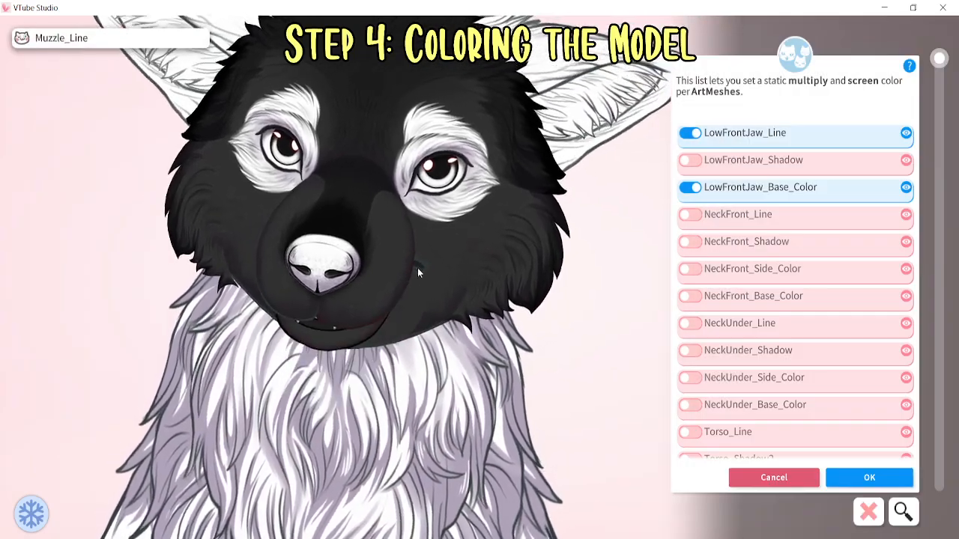
Enable CornerLip at the corner of the mouth and set its multiply color to #4C4C4C
click(425, 264)
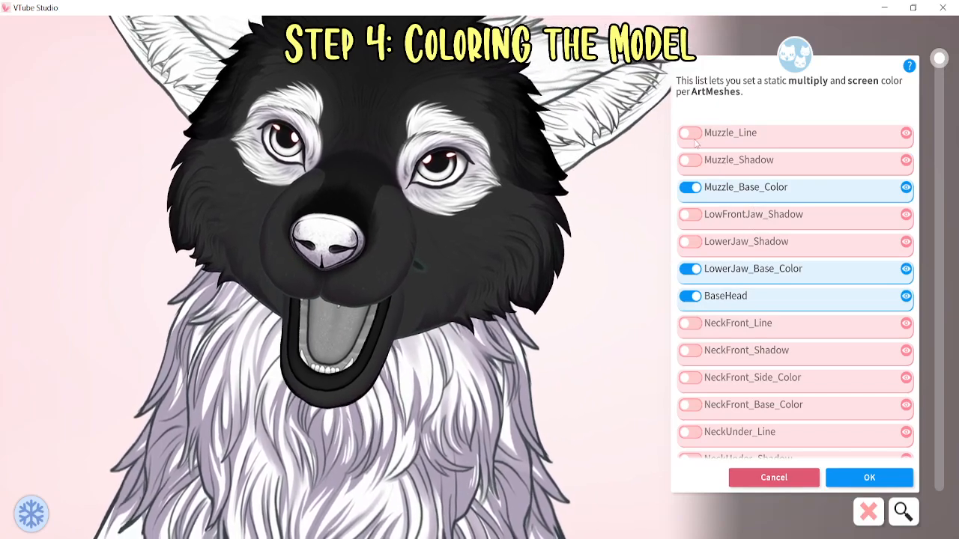
scroll(811, 374, down, 3)
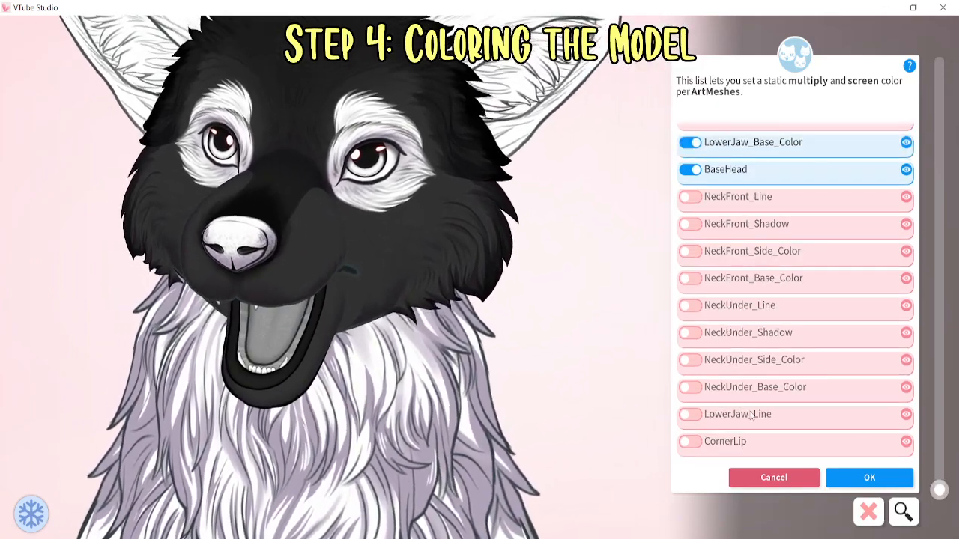
click(687, 443)
drag(803, 257, 697, 224)
drag(672, 280, 660, 248)
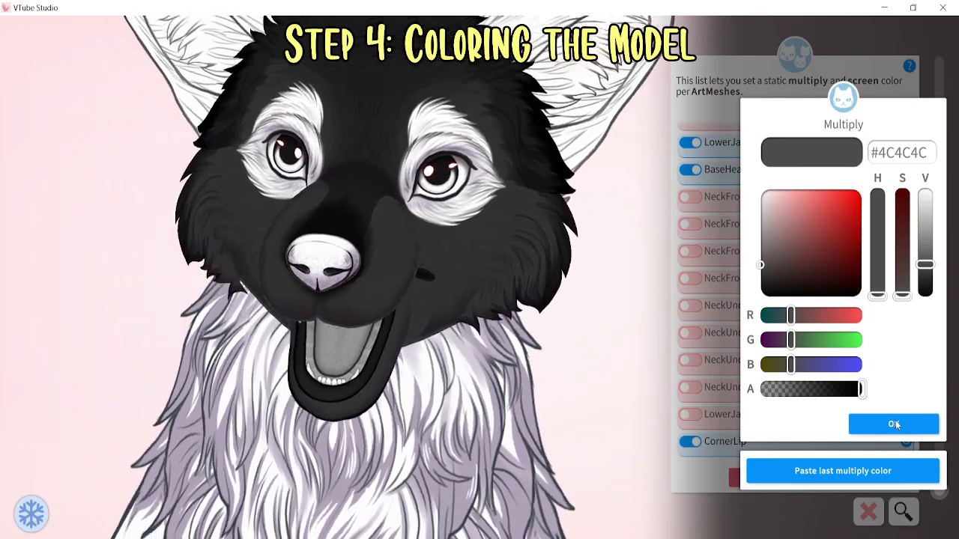
click(894, 421)
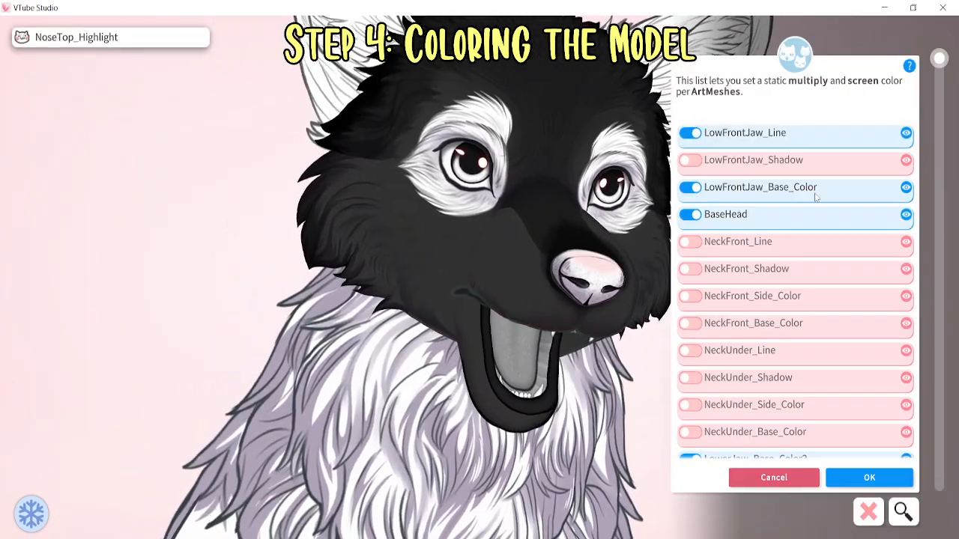
Enable CornerLip2 at the opposite mouth corner, reuse the last multiply color, and accept its colors
scroll(738, 300, down, 2)
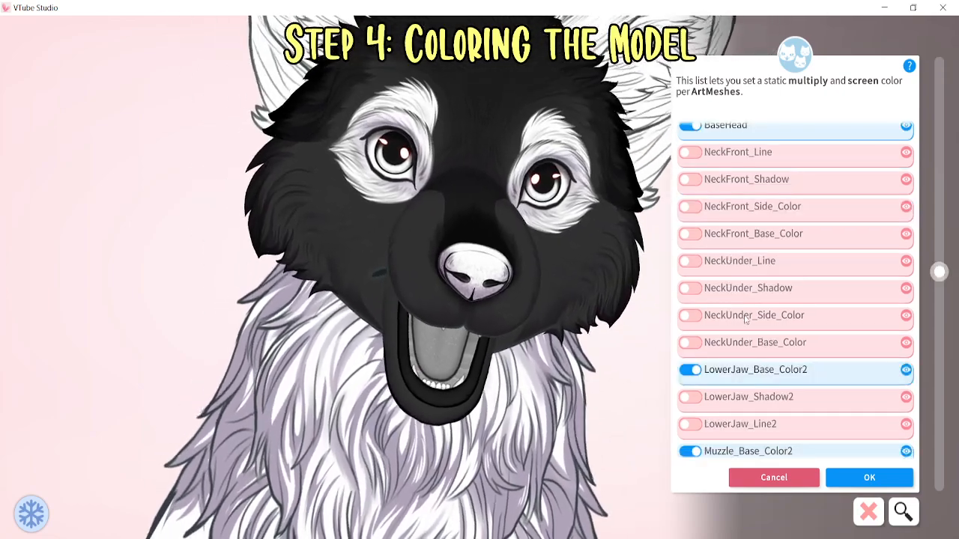
scroll(736, 328, down, 2)
click(794, 445)
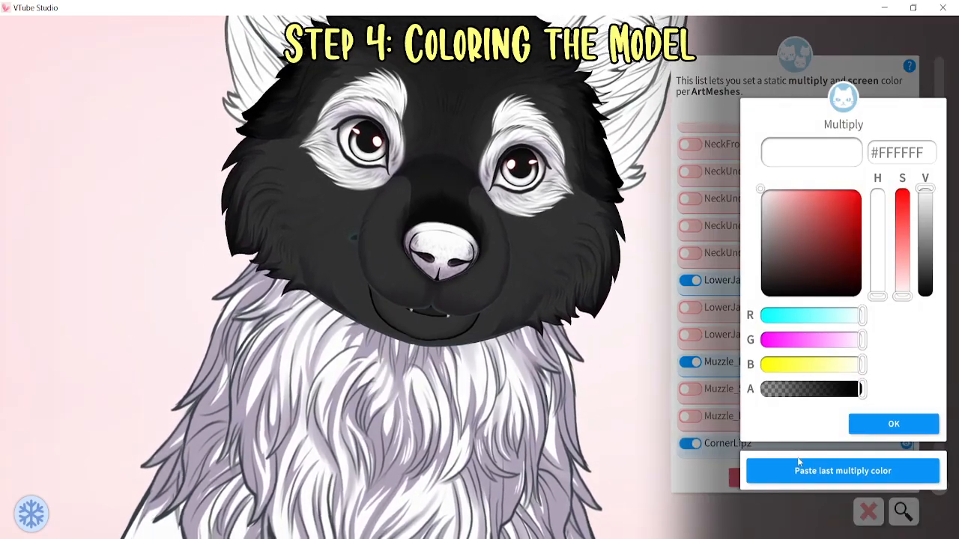
click(869, 424)
click(869, 424)
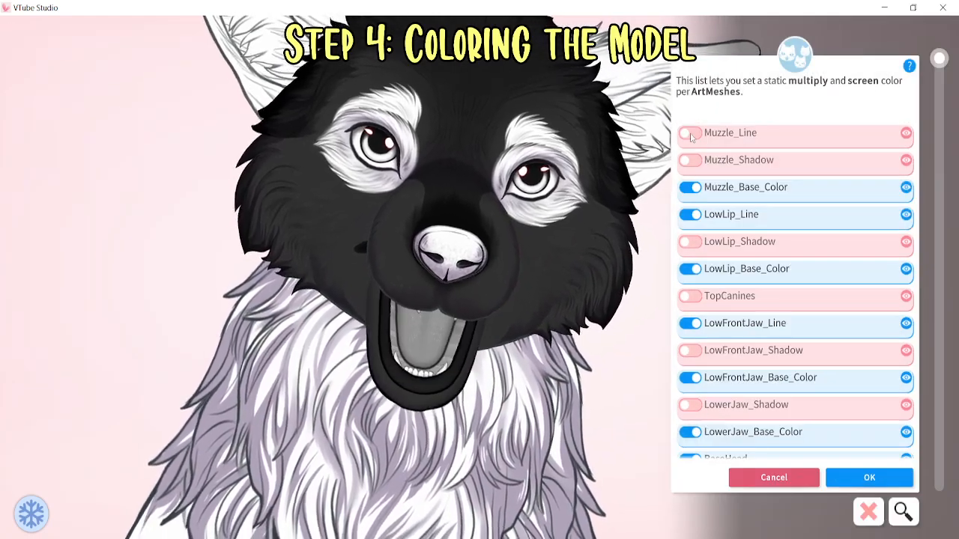
Enable Muzzle_Line, paste the last multiply color into it, and accept its colors
click(778, 423)
click(799, 468)
click(877, 424)
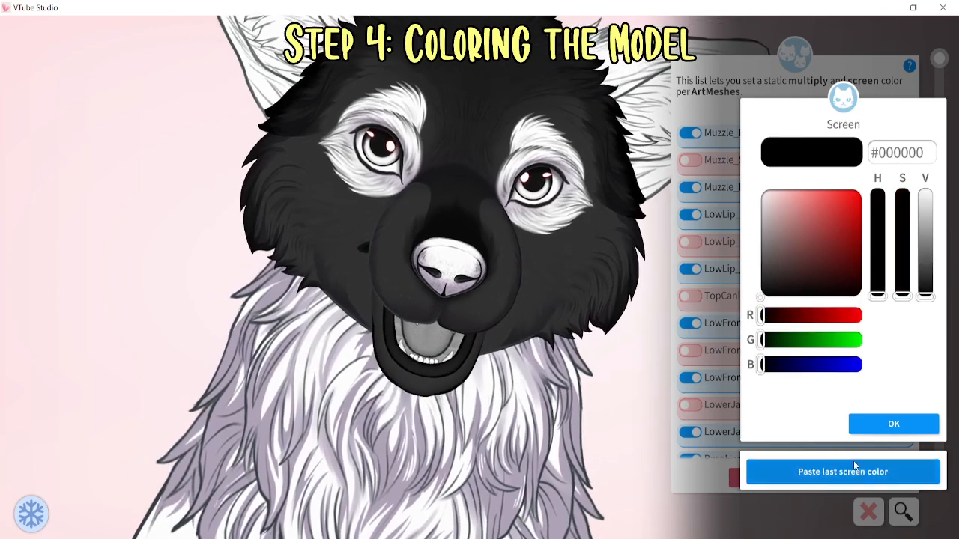
click(877, 424)
Look through the ArtMeshes around the mouth and lower jaw for muzzle parts that are still uncolored
scroll(786, 433, down, 3)
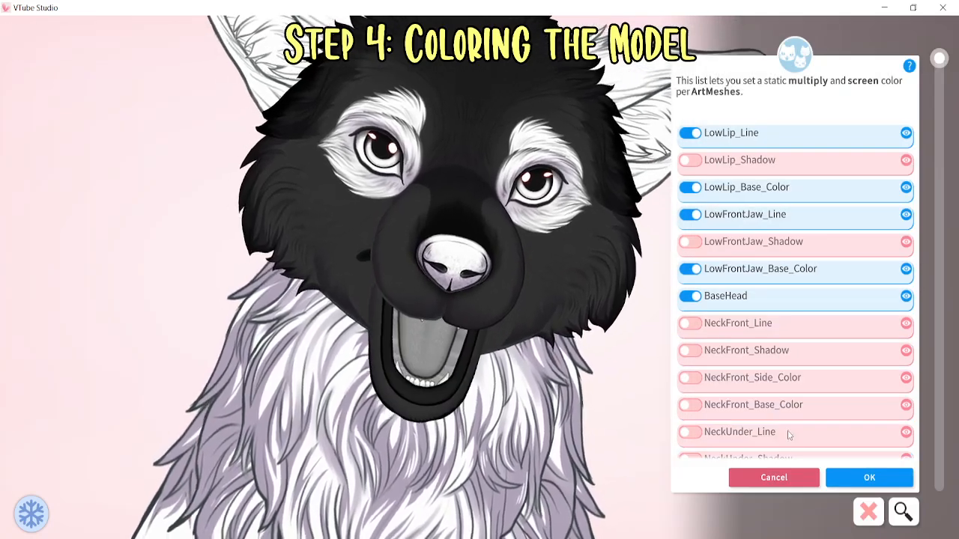
scroll(738, 416, down, 3)
scroll(738, 416, down, 3)
scroll(750, 345, down, 4)
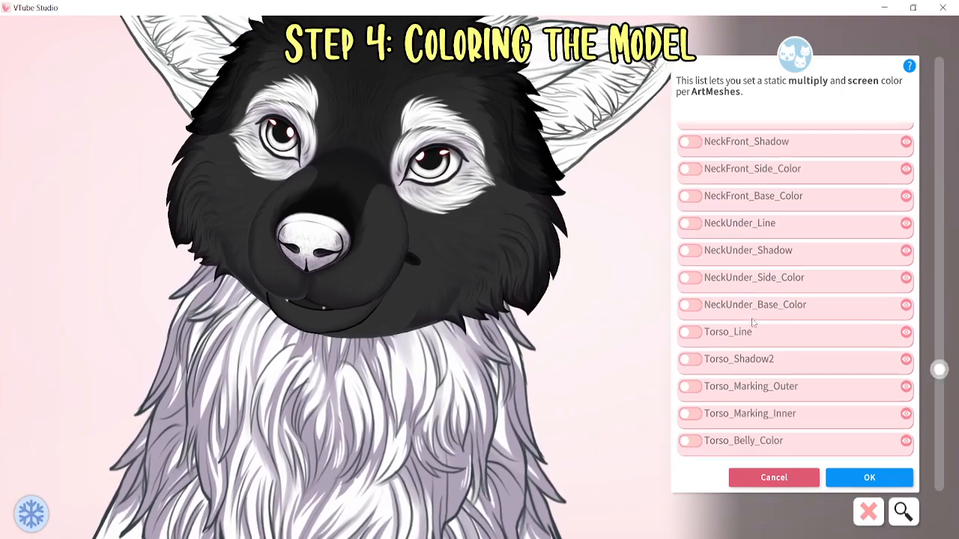
scroll(743, 333, up, 5)
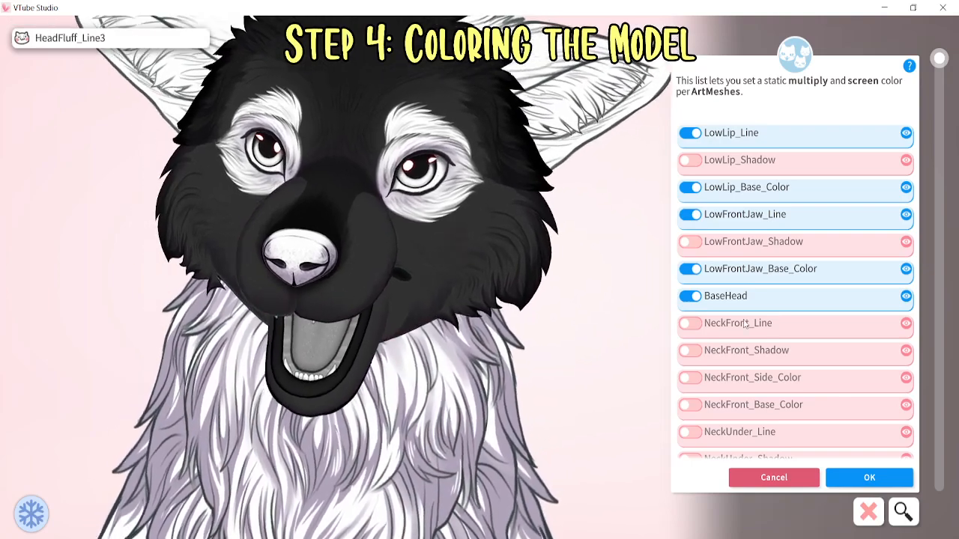
scroll(746, 324, down, 10)
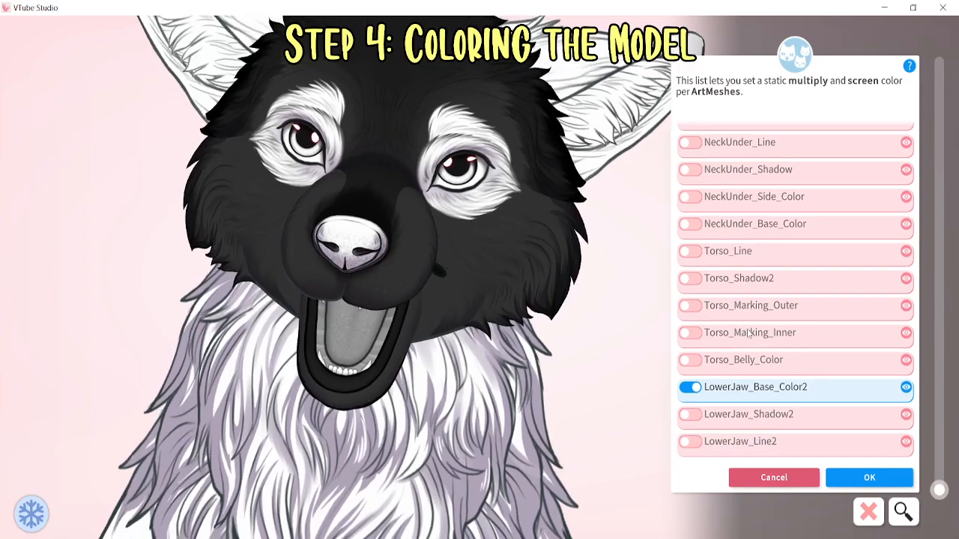
scroll(750, 334, up, 10)
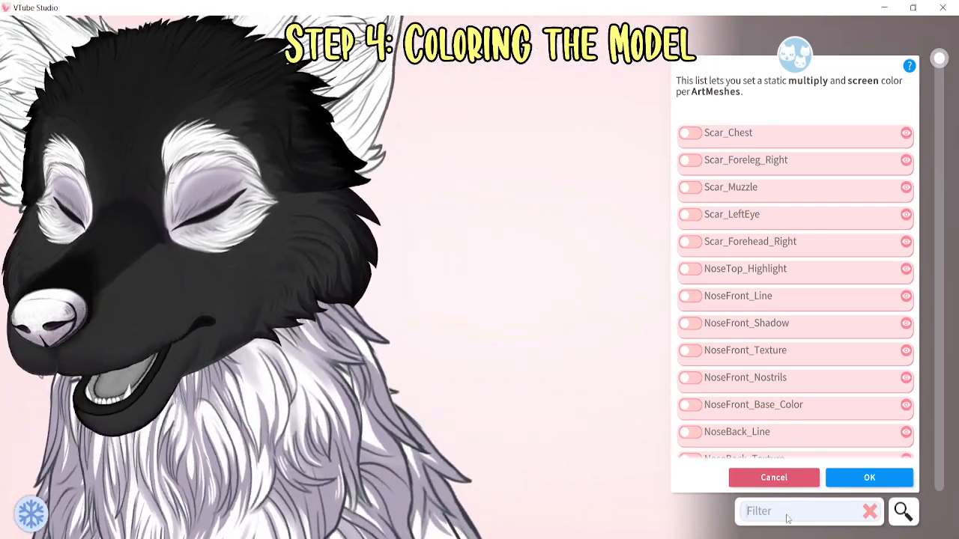
Filter the ArtMeshes by MUZZLE, enable Muzzle_Dots, and reuse the last multiply color on it
click(787, 511)
text(MUZZLE)
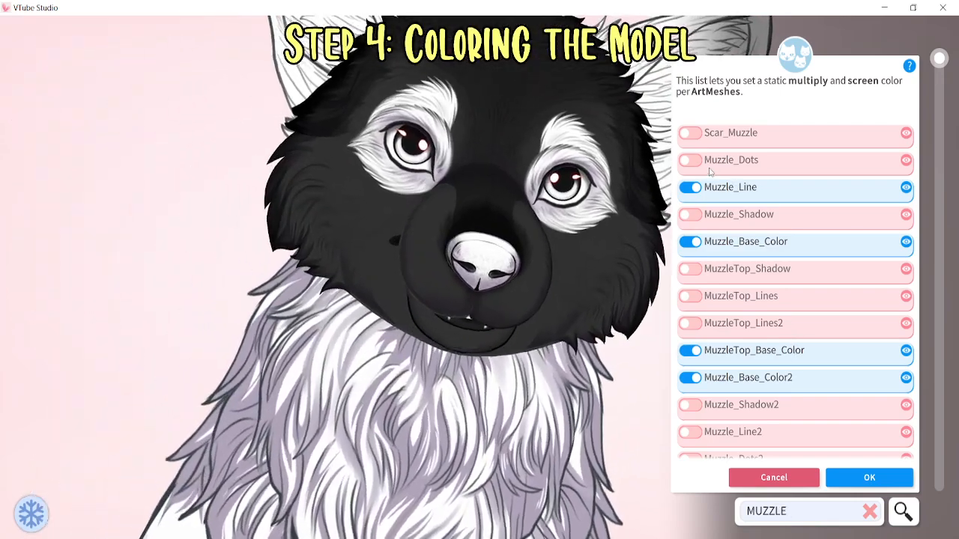
click(693, 161)
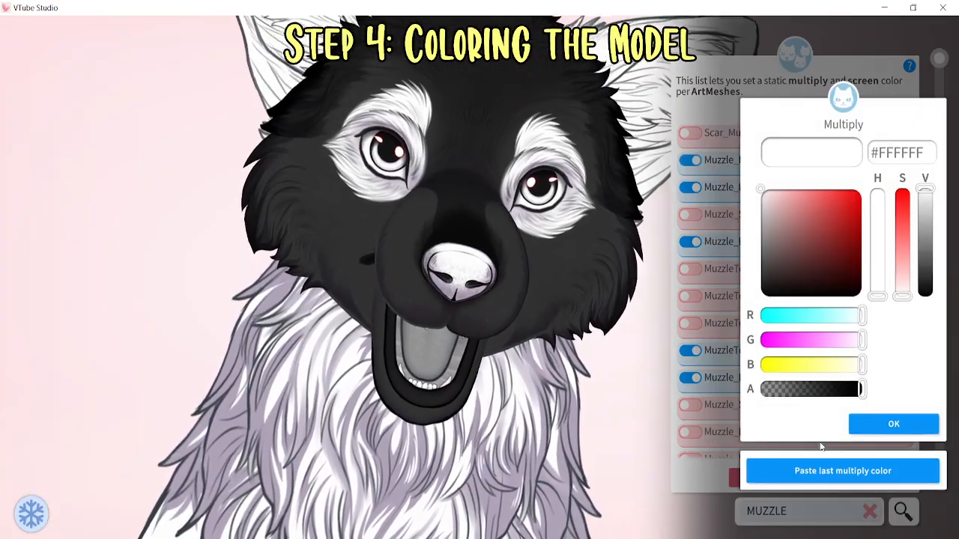
click(877, 424)
click(877, 424)
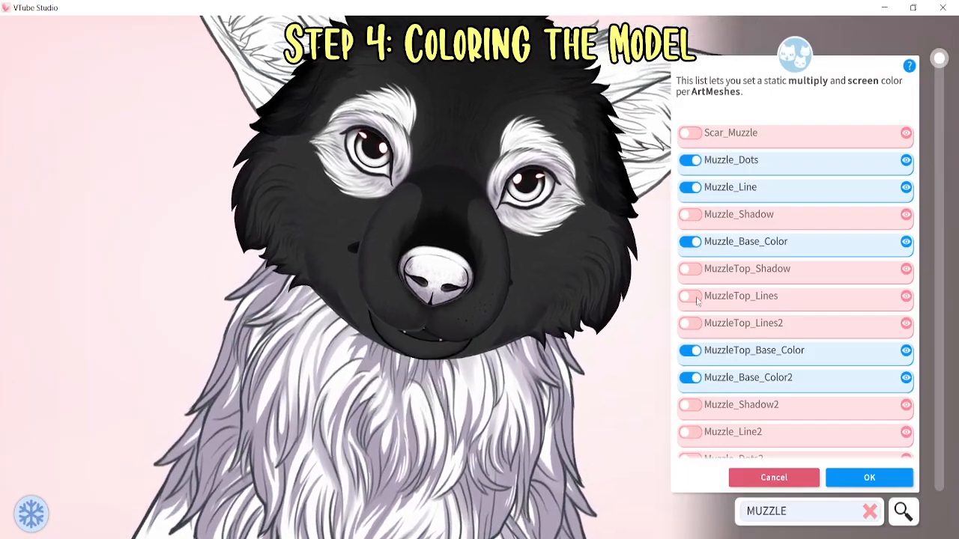
Enable MuzzleTop_Lines and MuzzleTop_Lines2, reuse the last multiply color on both, and accept their colors
click(695, 298)
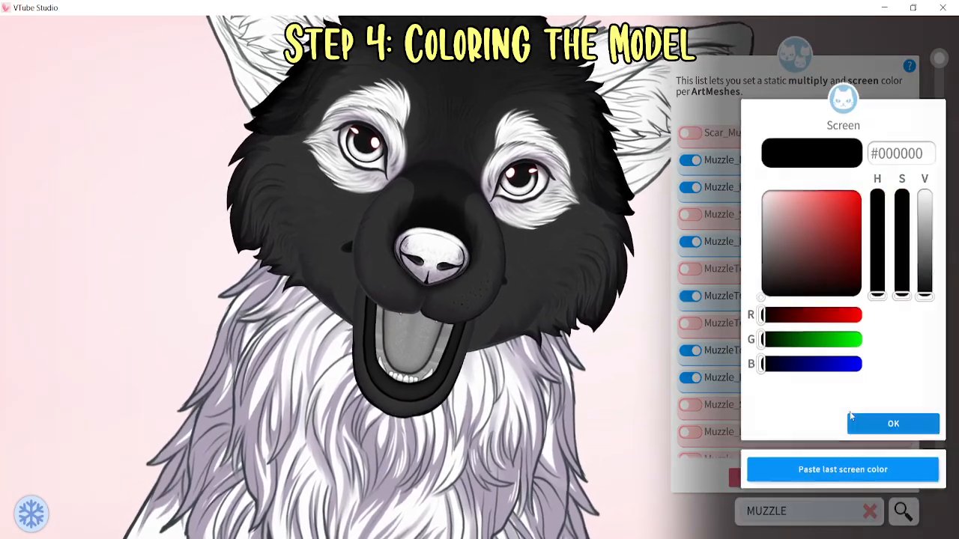
click(853, 419)
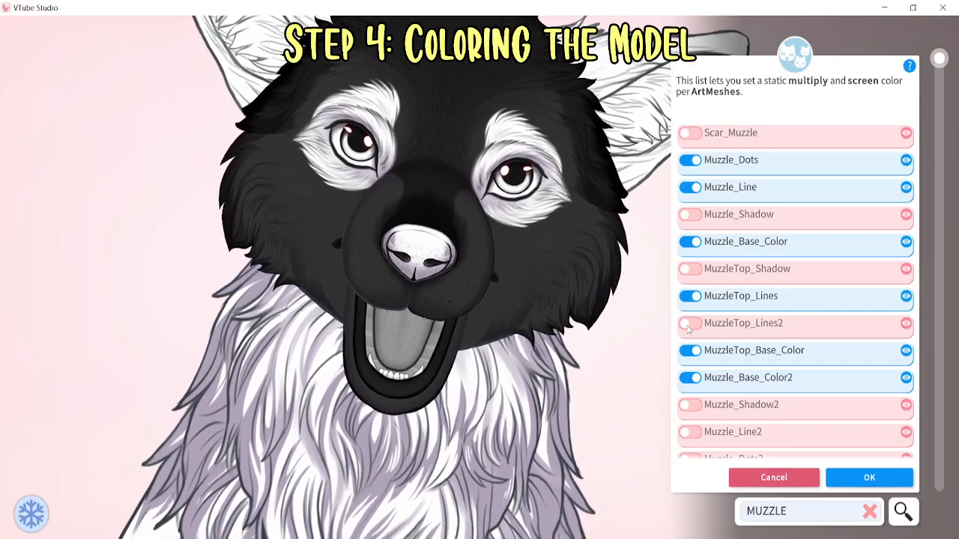
click(688, 326)
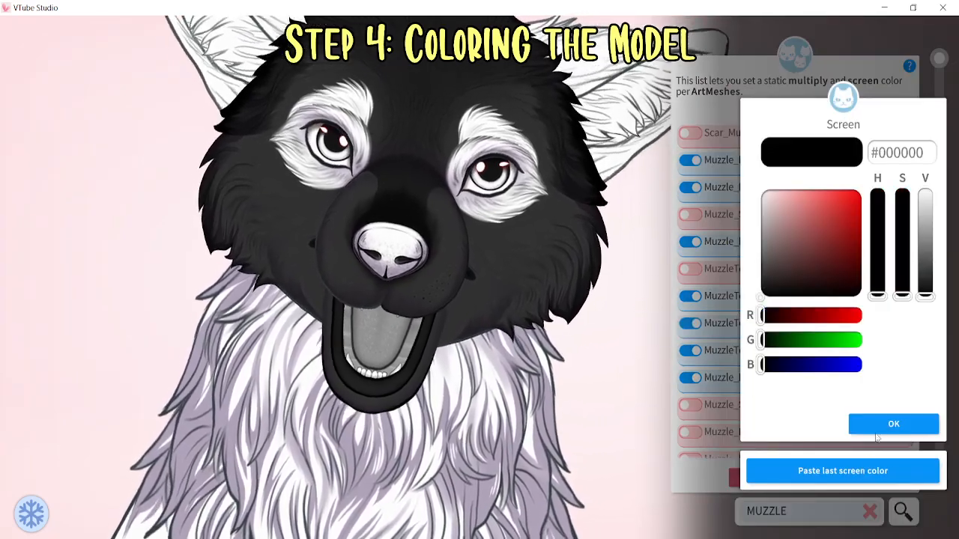
click(888, 426)
Enable Muzzle_Line2 and paste the last multiply color into it
click(691, 432)
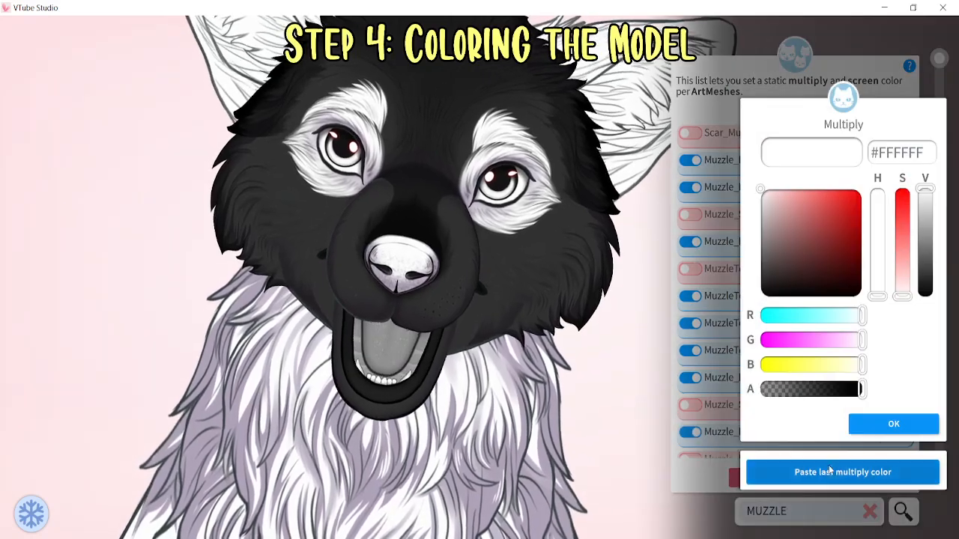
click(872, 469)
scroll(795, 431, down, 2)
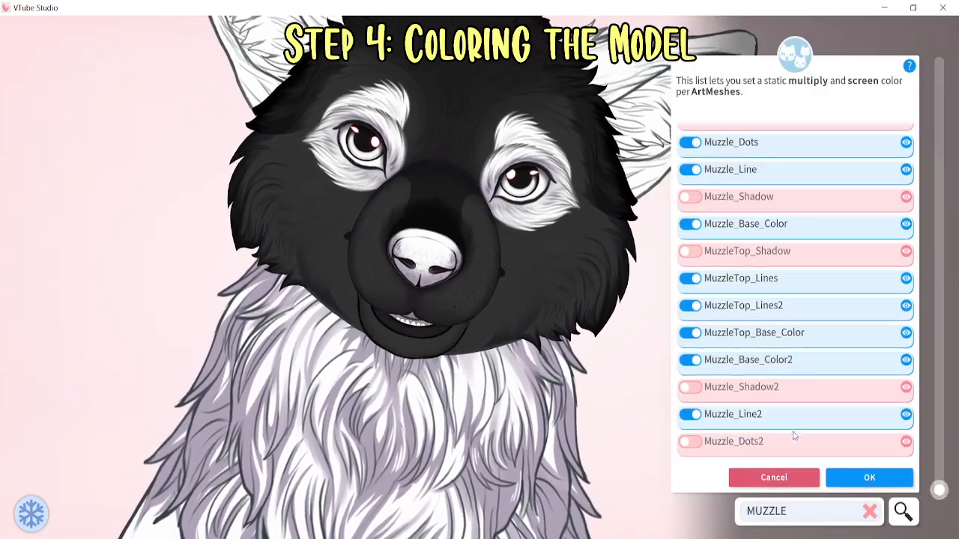
Enable Muzzle_Dots2 with multiply color #4C4C4C and replace the MUZZLE filter with LINE
click(690, 442)
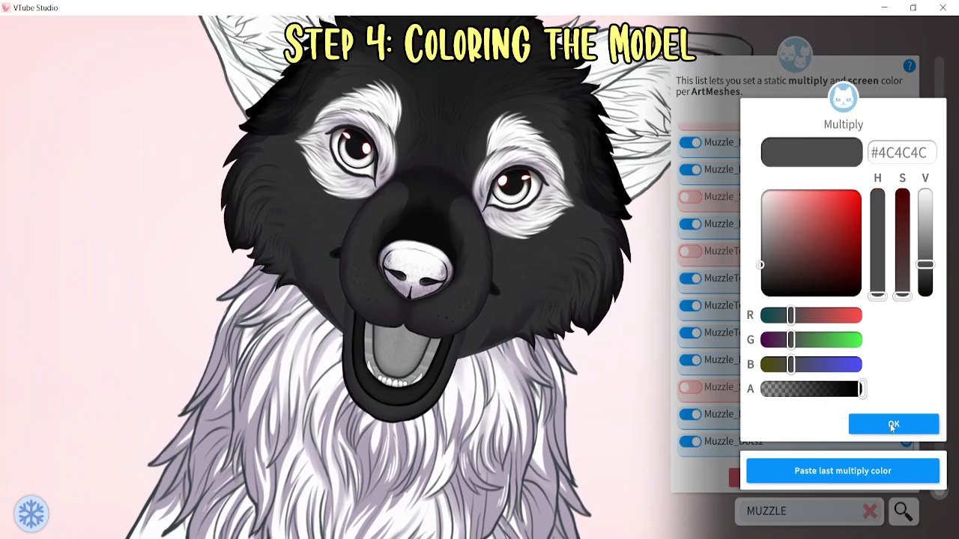
click(888, 425)
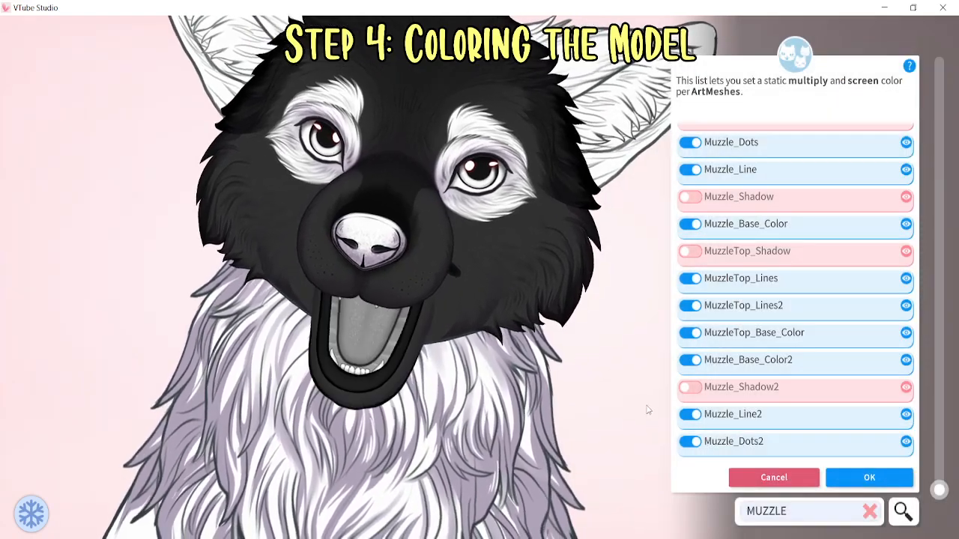
click(869, 511)
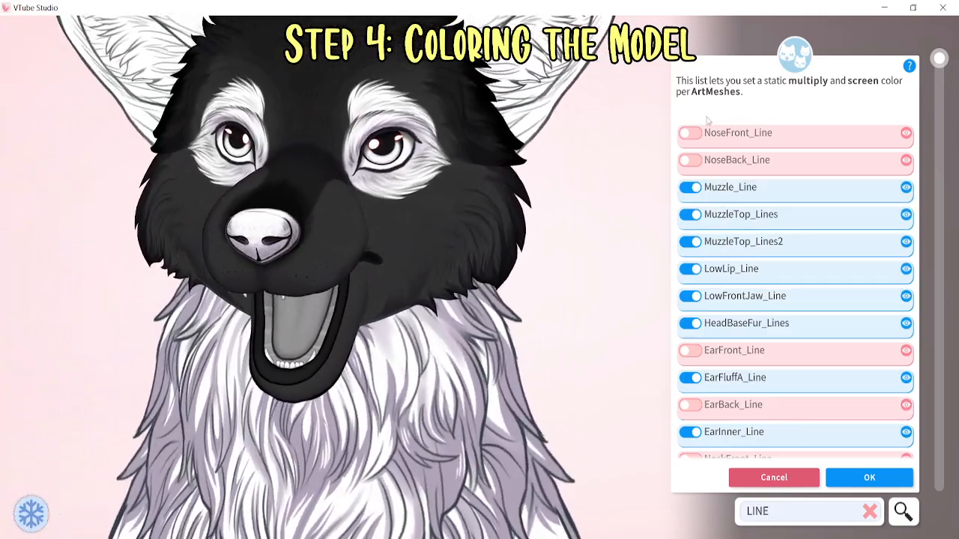
Enable NoseFront_Line, NoseBack_Line and EarFront_Line and darken their multiply colors, using #000000 for EarFront_Line
click(692, 134)
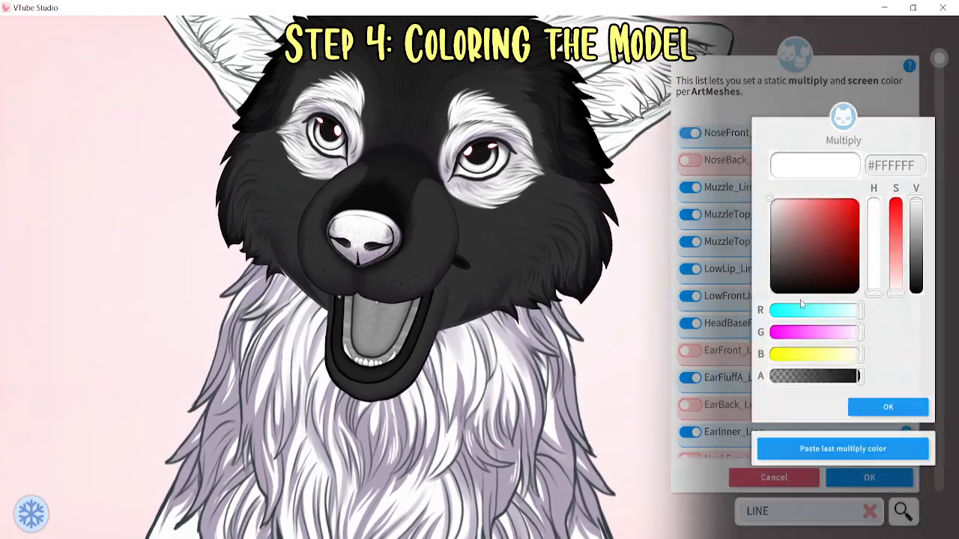
click(860, 471)
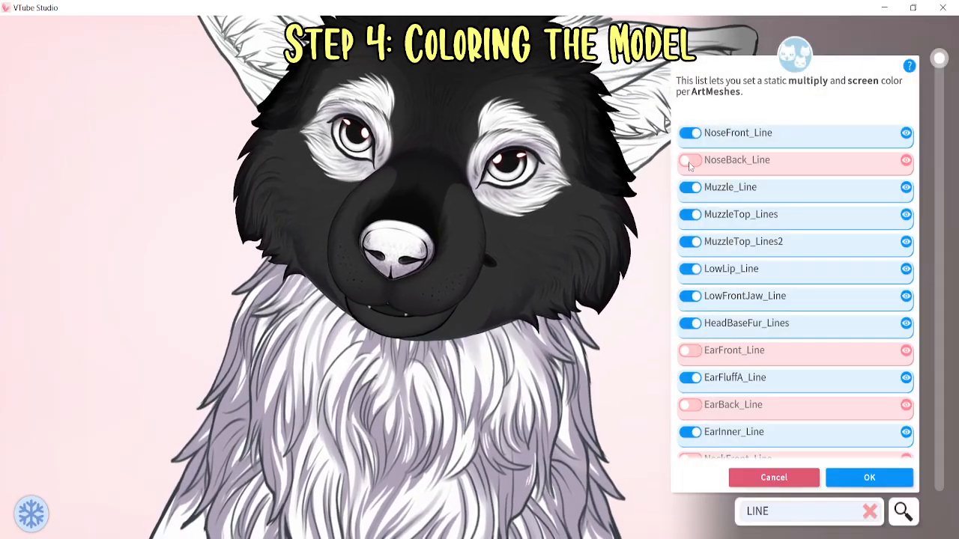
click(688, 162)
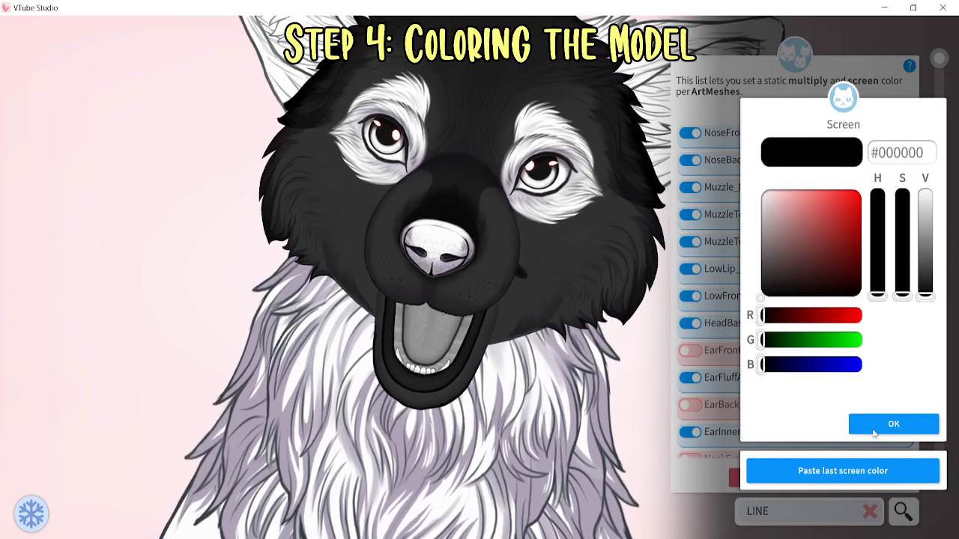
click(874, 427)
click(690, 351)
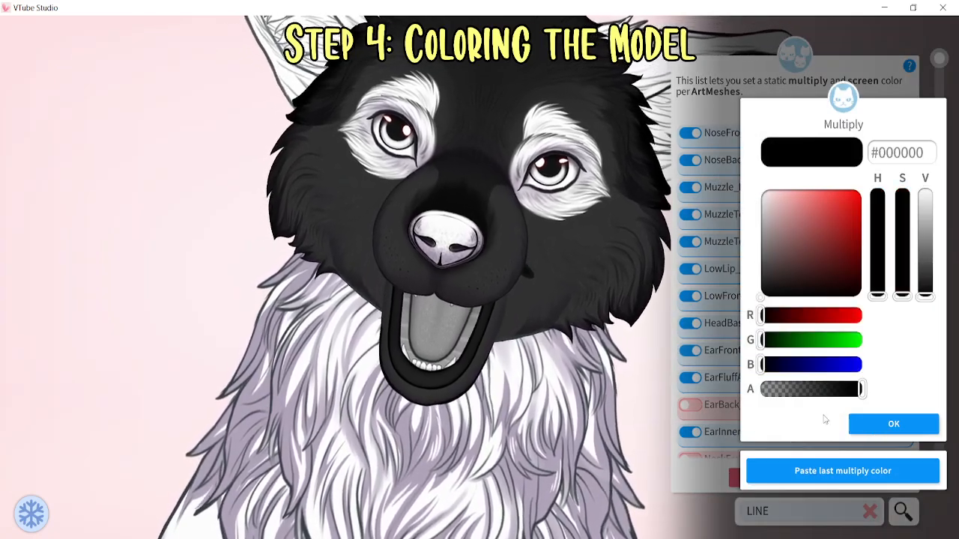
click(885, 425)
Reopen the colors of already enabled line ArtMeshes and replace their dark gray with the last multiply color
click(766, 161)
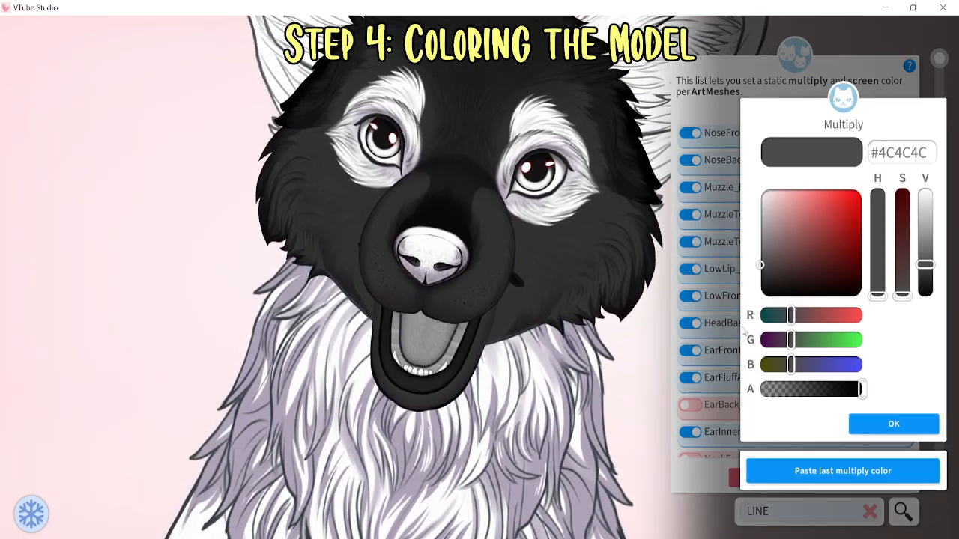
click(877, 426)
click(738, 162)
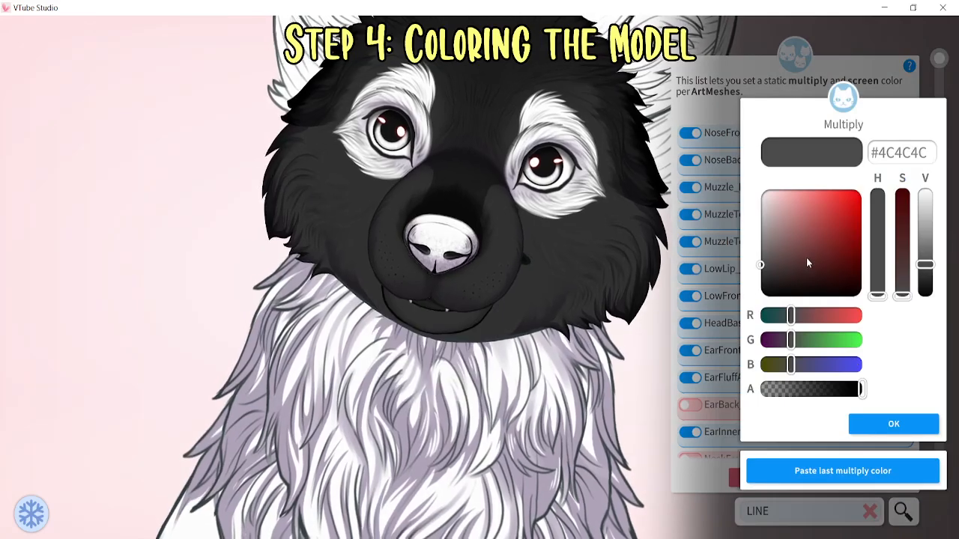
click(884, 471)
click(907, 426)
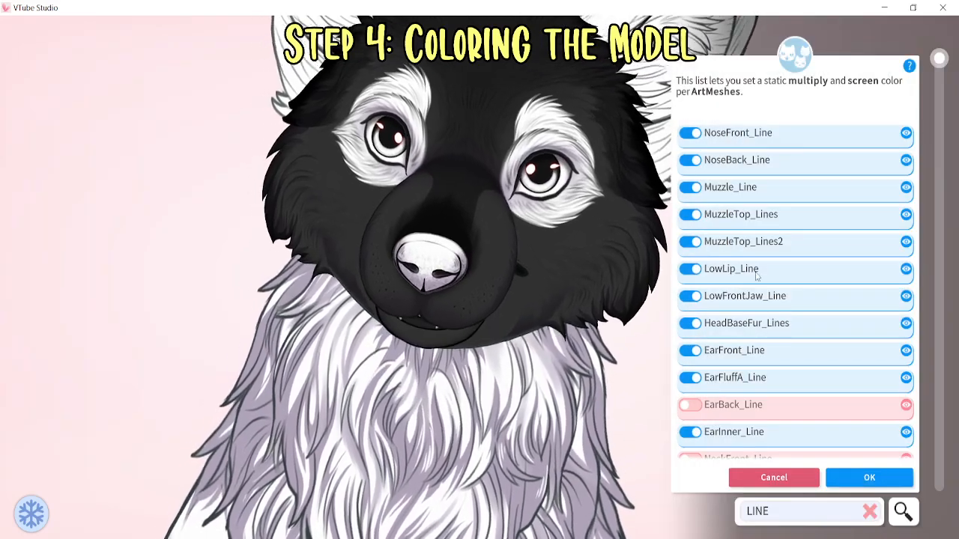
Enable EarBack_Line and NeckFront_Line, paste the last multiply color into both, and accept the screen color #000000
click(694, 410)
click(844, 470)
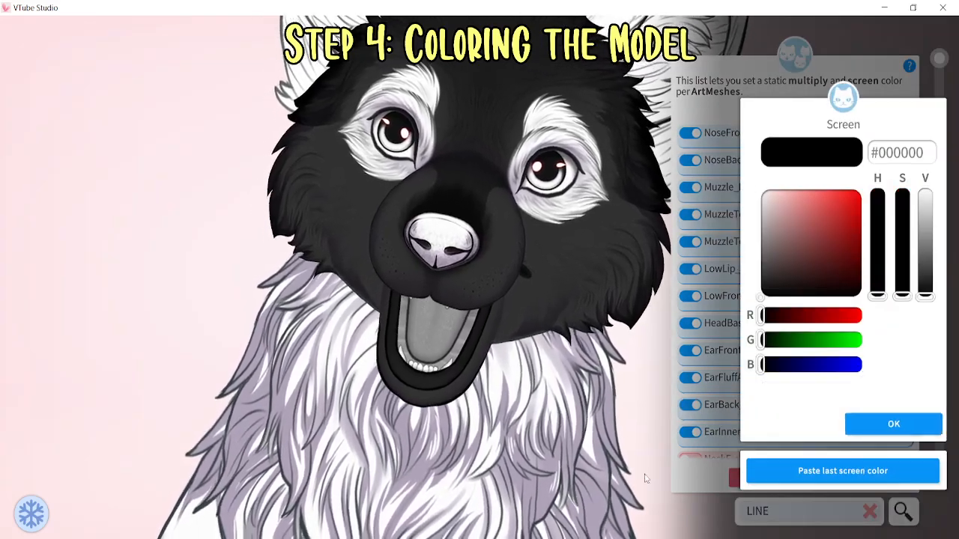
click(894, 424)
scroll(712, 392, down, 3)
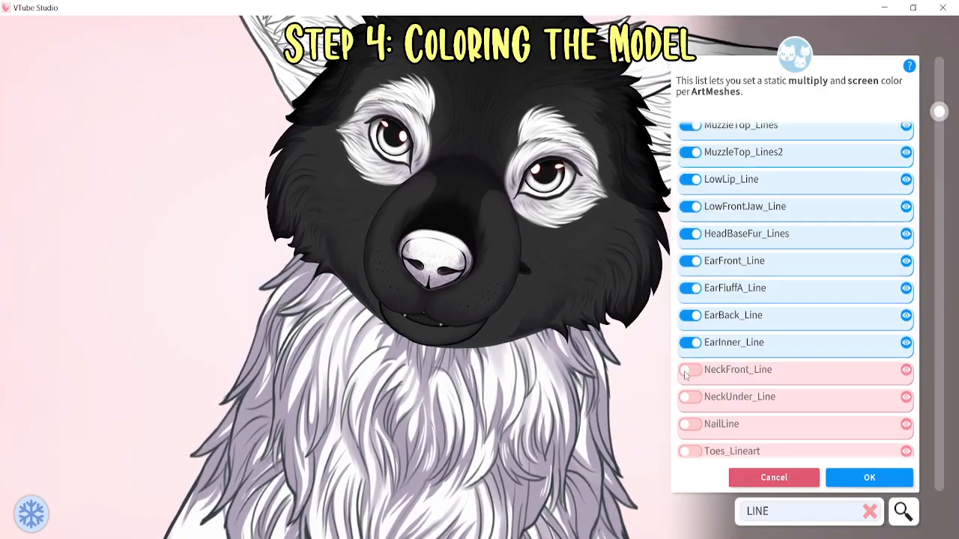
click(684, 375)
click(838, 471)
click(879, 425)
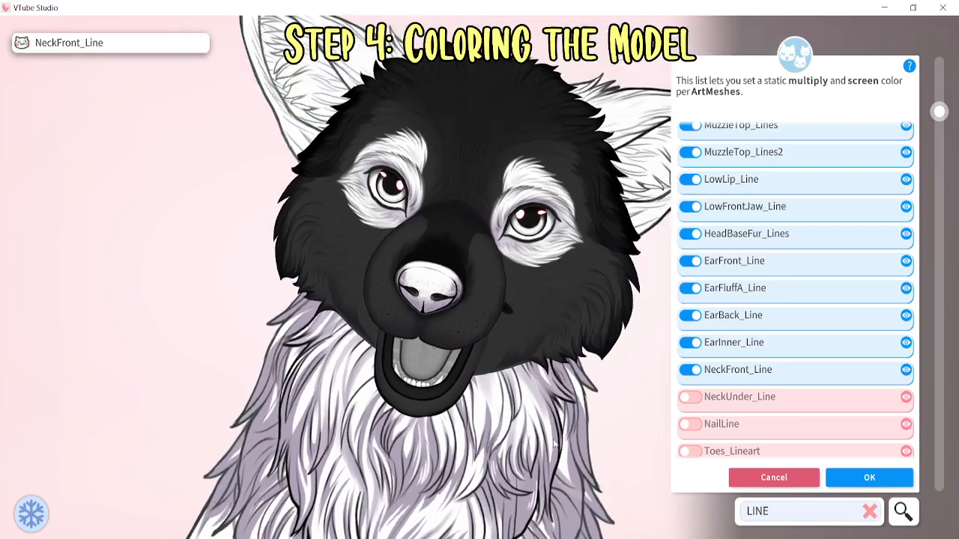
Enable NeckUnder_Line, paste the last multiply color into it, and accept its screen color
scroll(684, 328, down, 2)
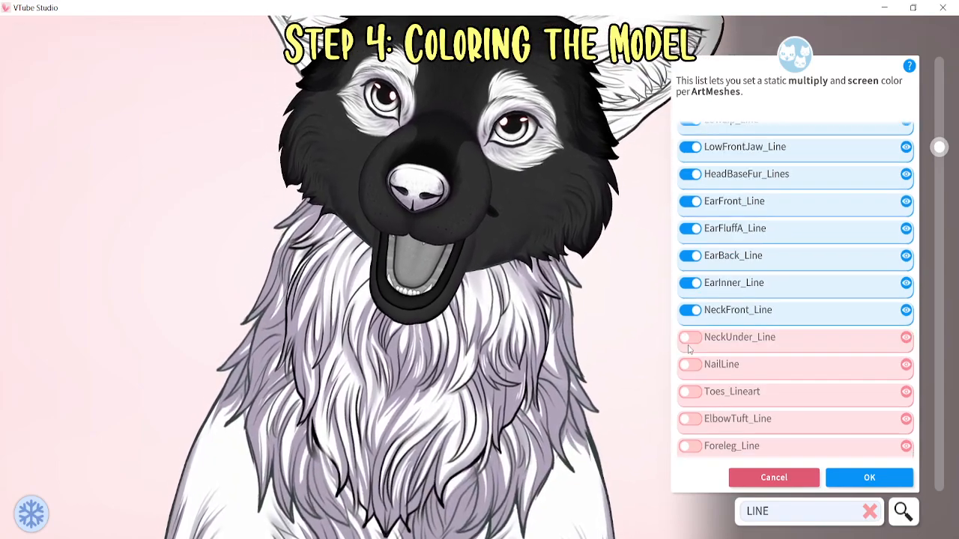
click(689, 339)
click(841, 465)
click(879, 425)
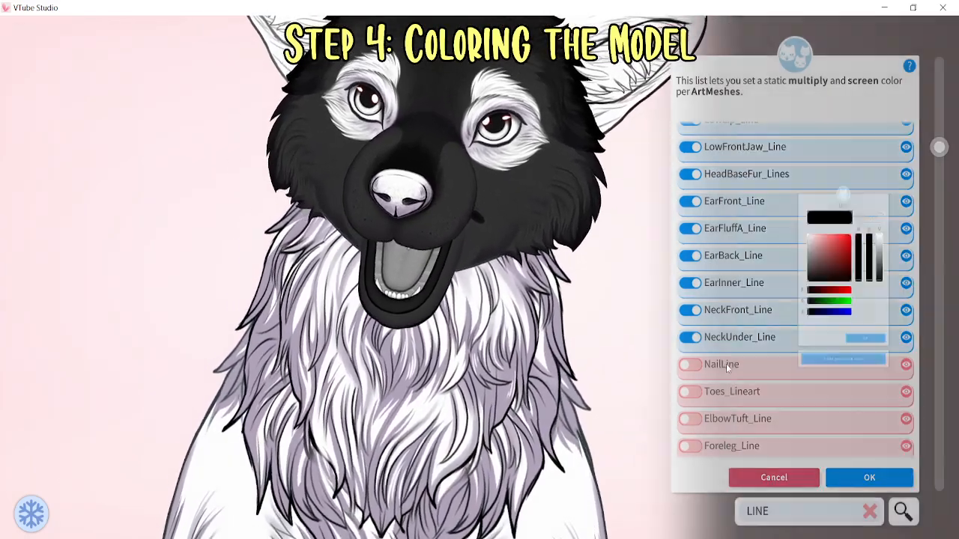
Enable NailLine and Toes_Lineart, reuse the last multiply color, and accept the screen color #000000
click(690, 365)
click(841, 470)
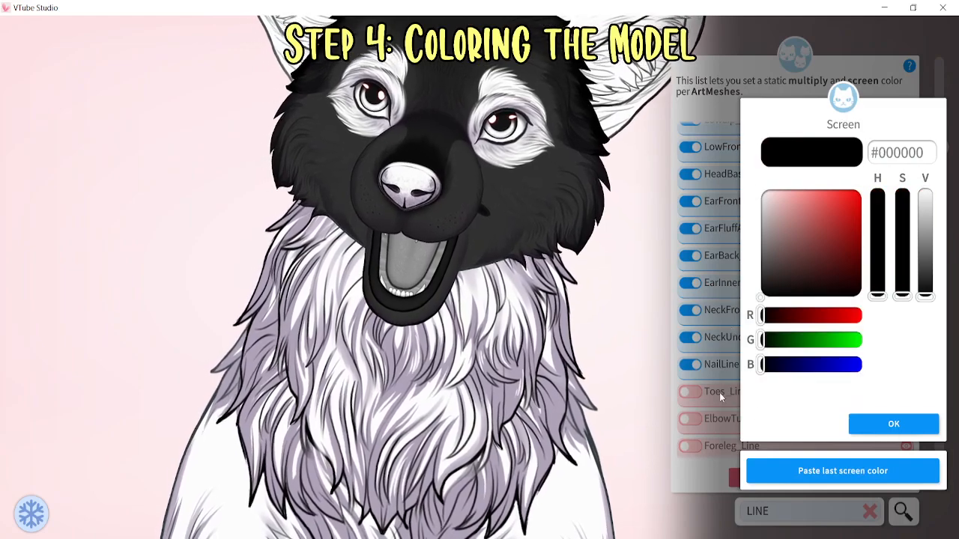
click(893, 424)
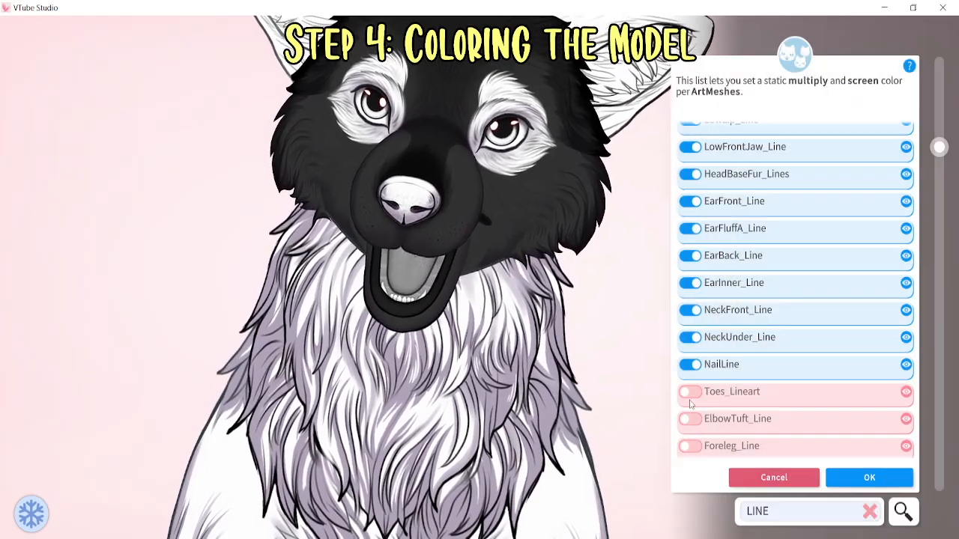
click(690, 392)
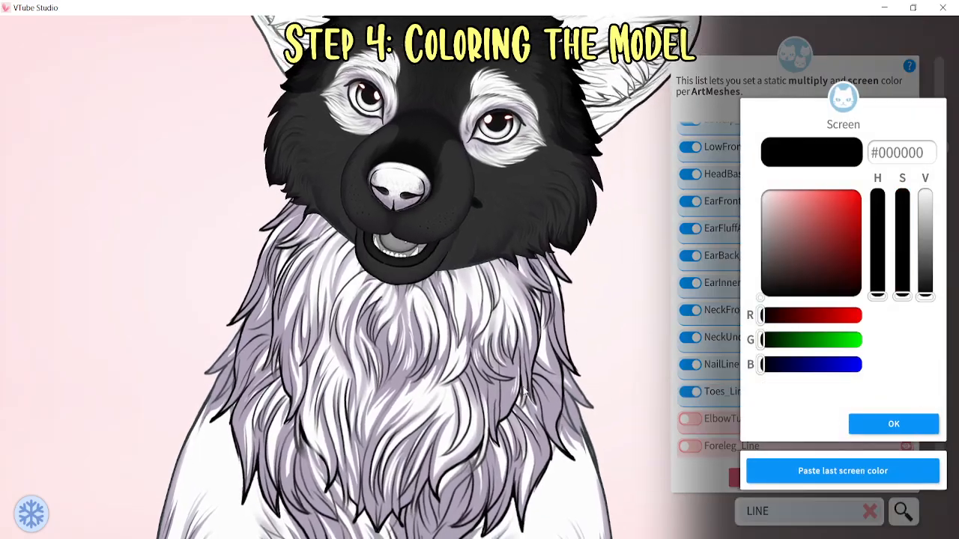
click(893, 424)
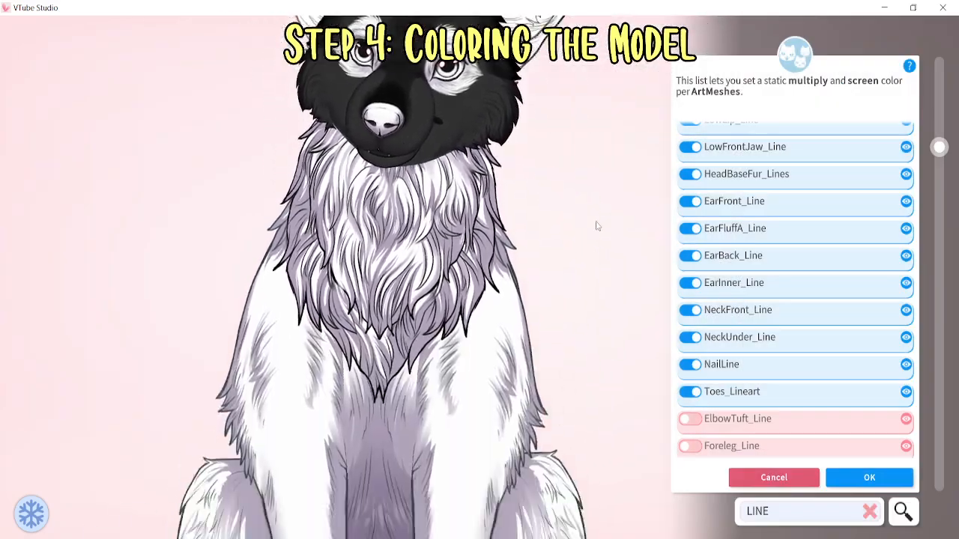
Enable ElbowTuft_Line with multiply color #000000 and screen color #000000
scroll(598, 226, down, 3)
drag(588, 487, 586, 340)
click(690, 419)
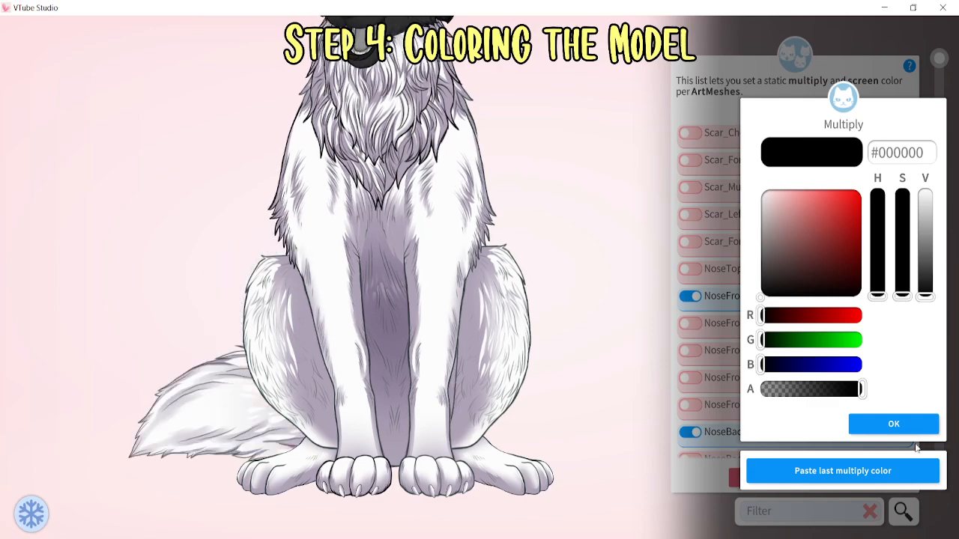
click(903, 424)
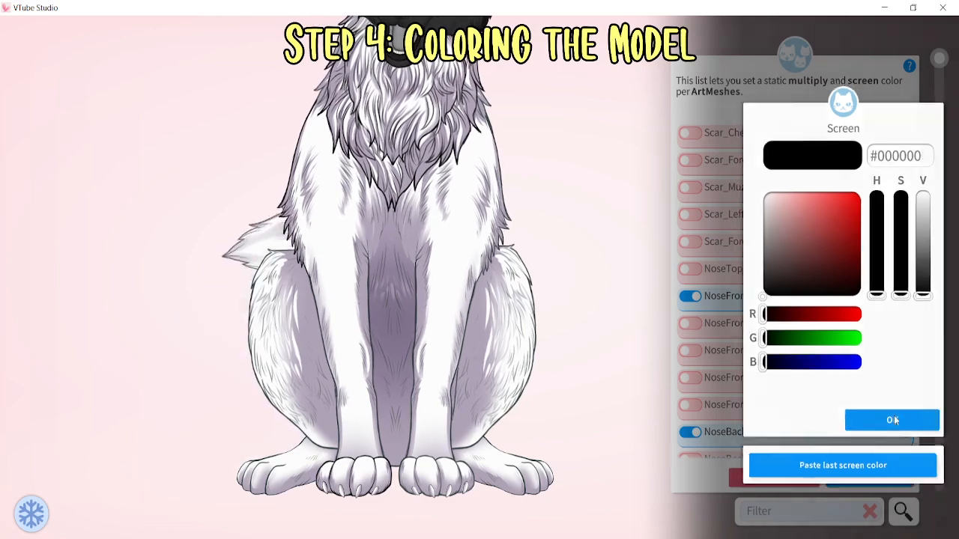
click(894, 417)
Filter the ArtMeshes by LINE again, enable Foreleg_Line, and darken its multiply color
scroll(692, 277, down, 2)
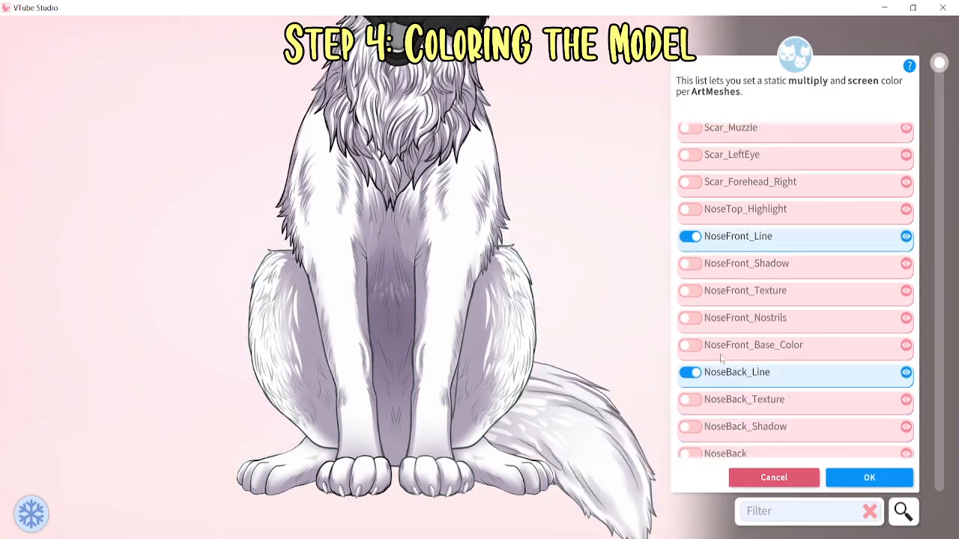
click(796, 511)
text(LINE)
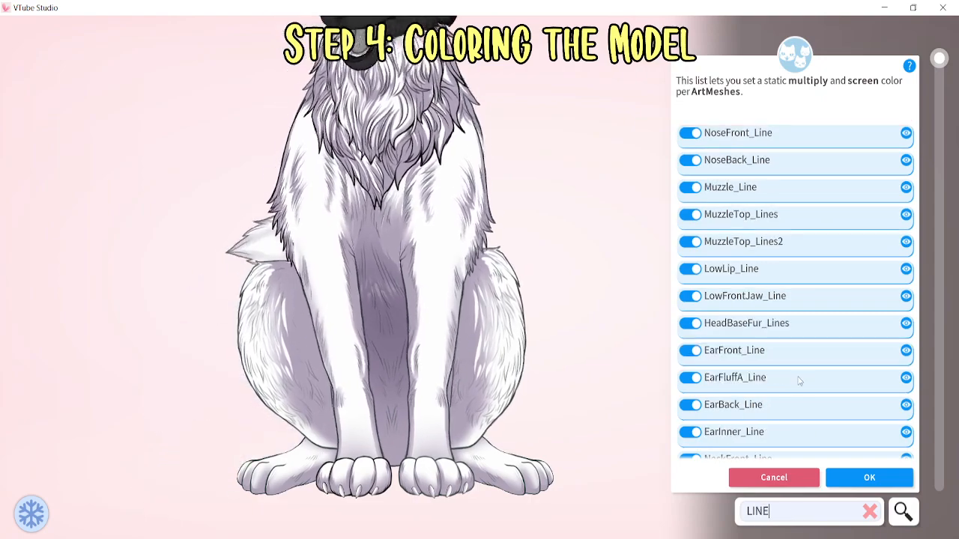
scroll(800, 381, down, 5)
click(731, 412)
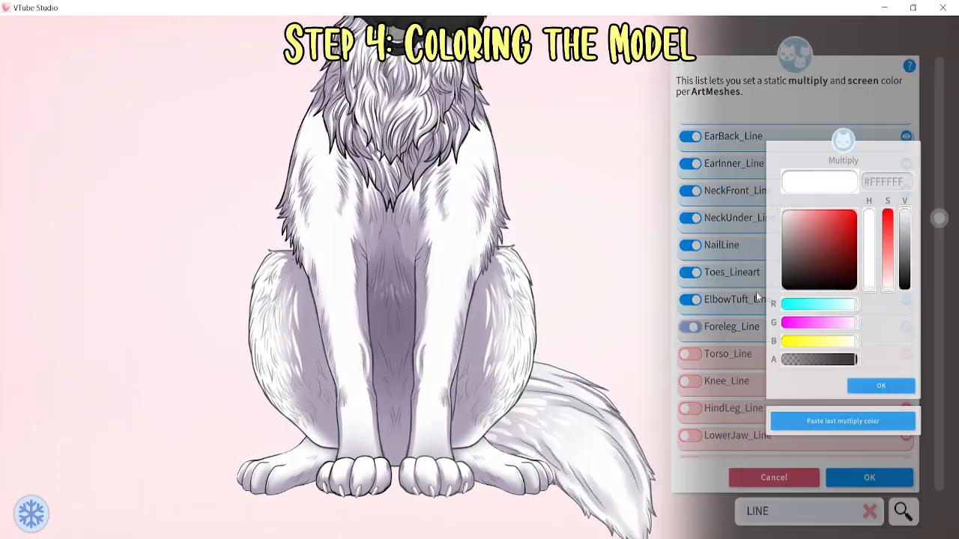
click(879, 433)
Enable Torso_Line, Knee_Line and HindLeg_Line, darken their multiply colors, and accept their colors
click(723, 353)
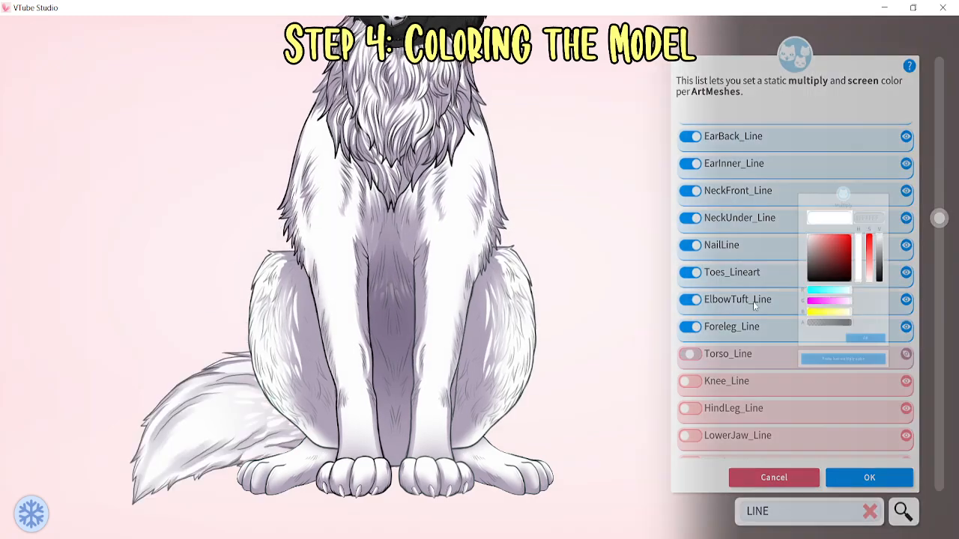
click(894, 424)
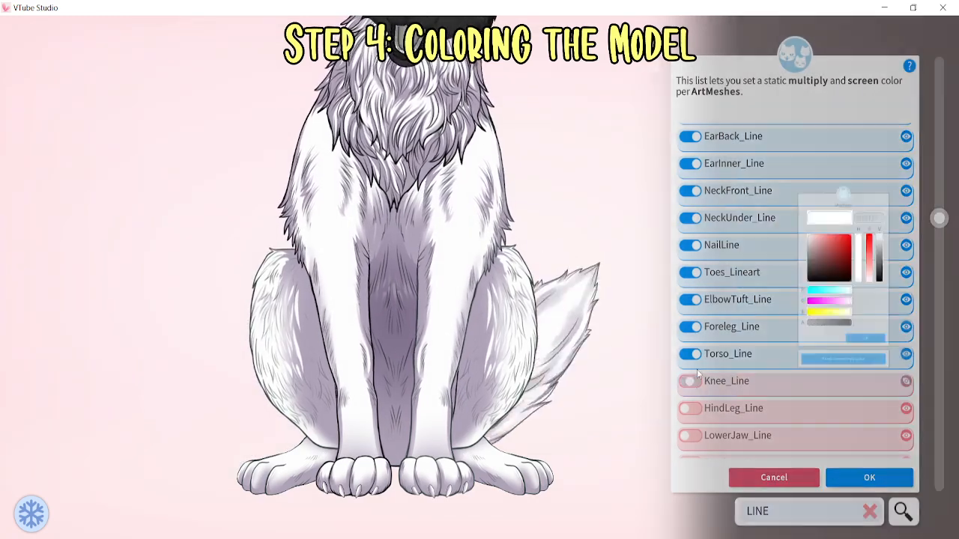
click(708, 381)
click(894, 424)
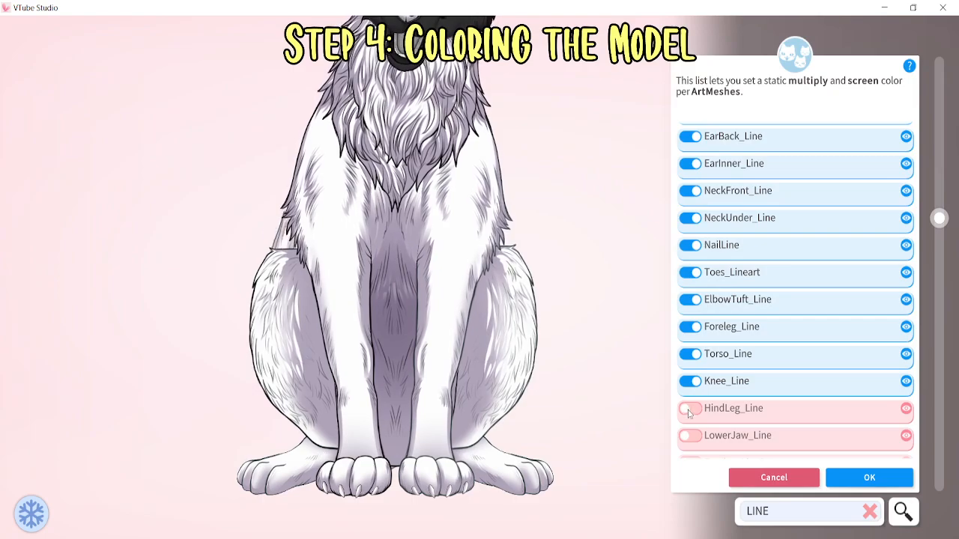
click(716, 408)
click(908, 427)
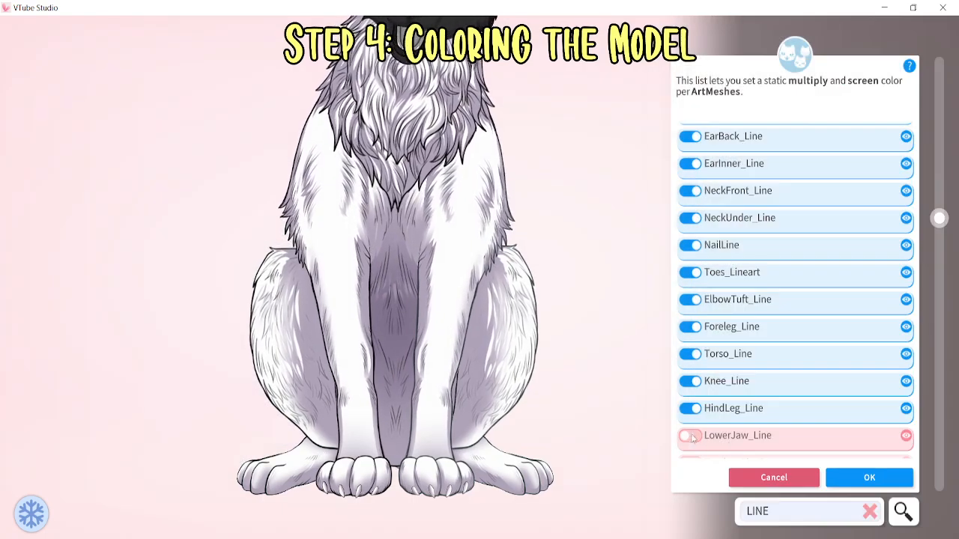
Enable LowerJaw_Line and Foreleg_Line2 and darken their multiply colors to black
click(693, 438)
click(904, 425)
scroll(787, 422, down, 1)
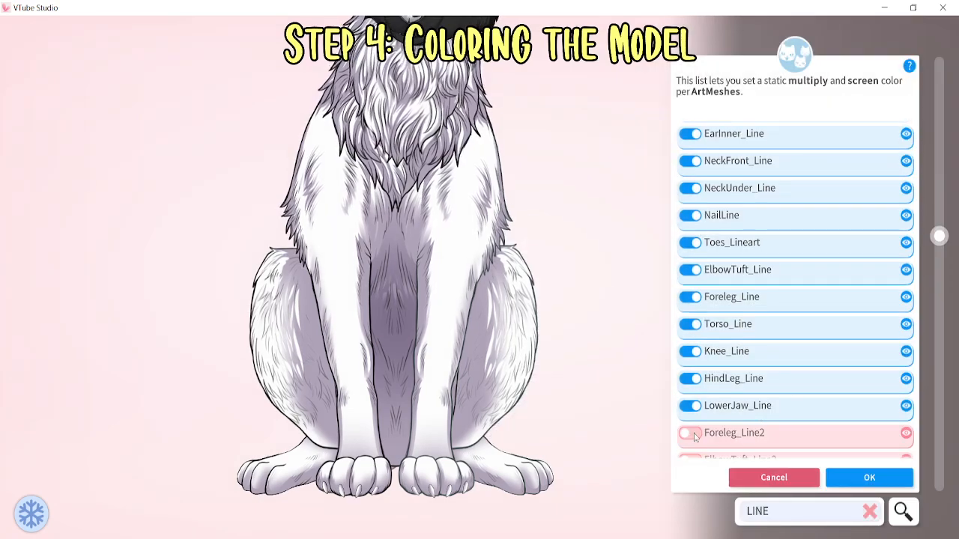
click(692, 434)
drag(833, 197, 837, 380)
click(885, 424)
Enable ElbowTuft_Line2 and Toes_Lineart2, darken their multiply colors to black, and accept their screen colors
scroll(751, 380, down, 2)
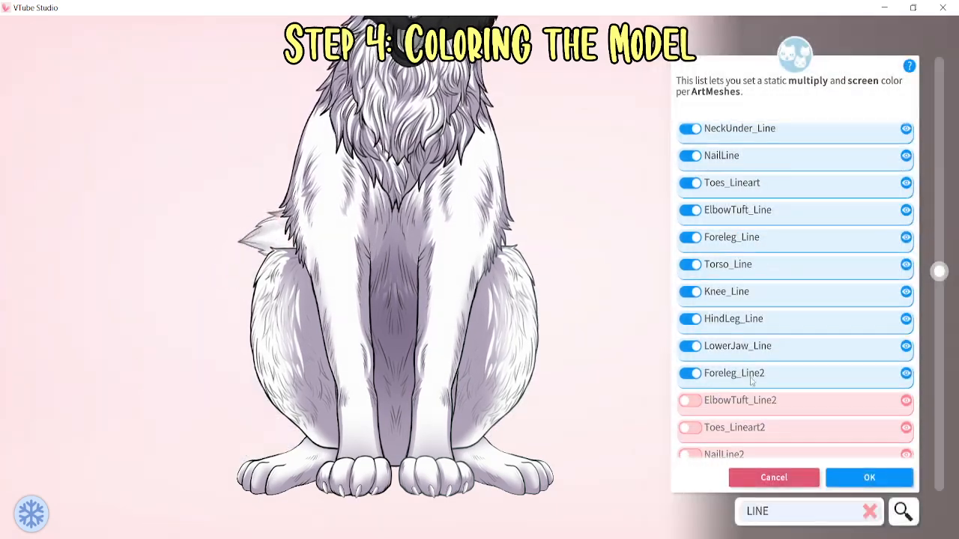
click(688, 406)
drag(793, 213, 794, 375)
click(884, 424)
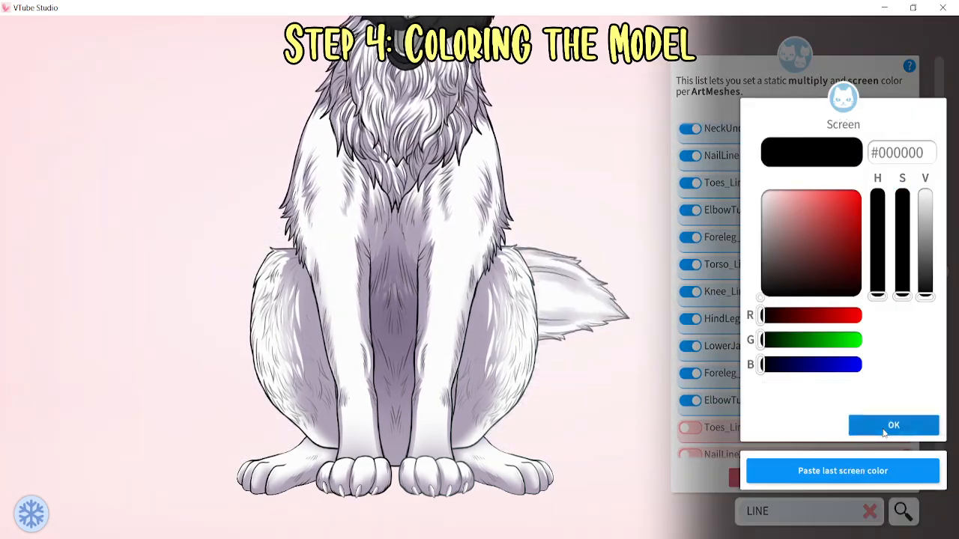
click(884, 424)
click(691, 431)
drag(820, 275, 824, 359)
click(886, 418)
Enable NailLine2 and set its multiply color to #000000
scroll(691, 404, down, 2)
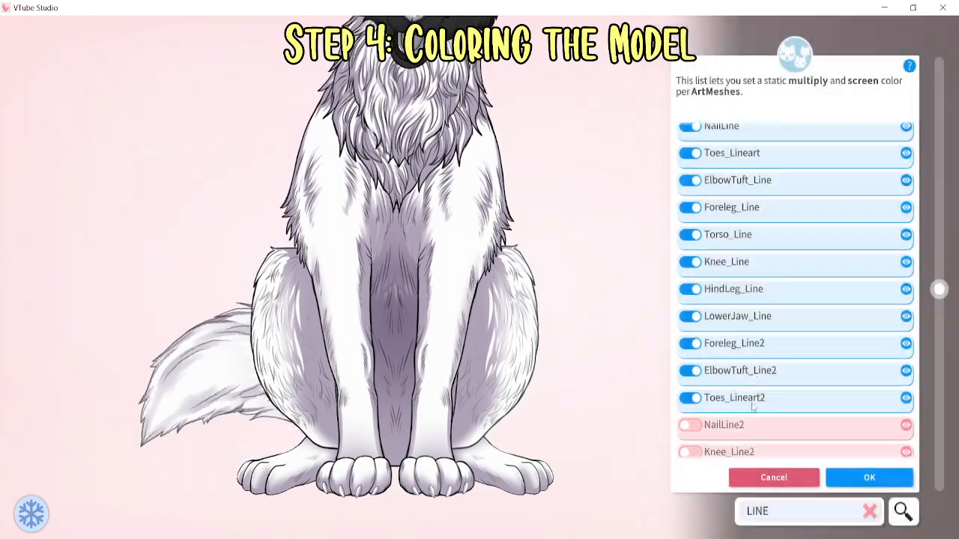
click(690, 397)
drag(793, 217, 795, 360)
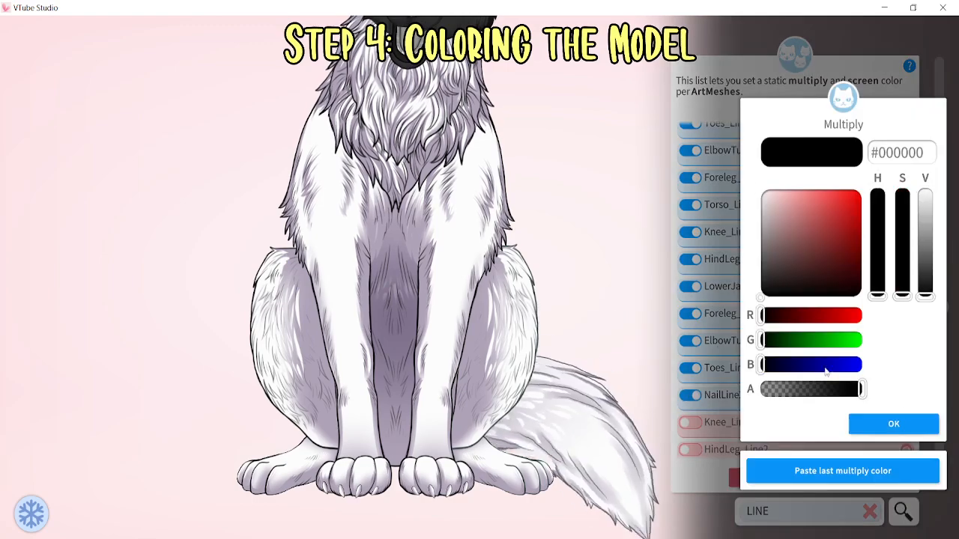
click(899, 424)
Enable Knee_Line2 and HindLeg_Line2, set their multiply colors to #000000, and accept their screen colors
click(690, 423)
drag(793, 217, 794, 360)
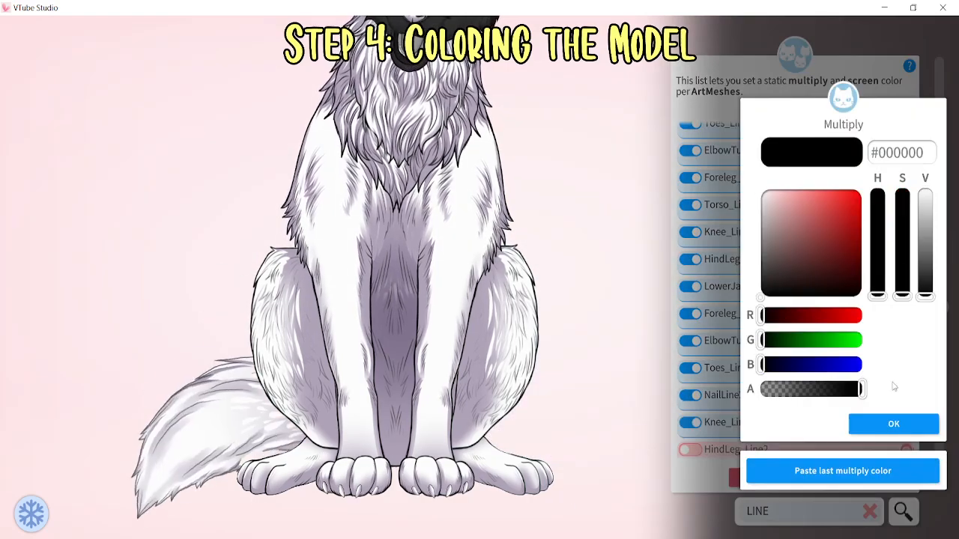
click(899, 424)
click(899, 425)
click(691, 451)
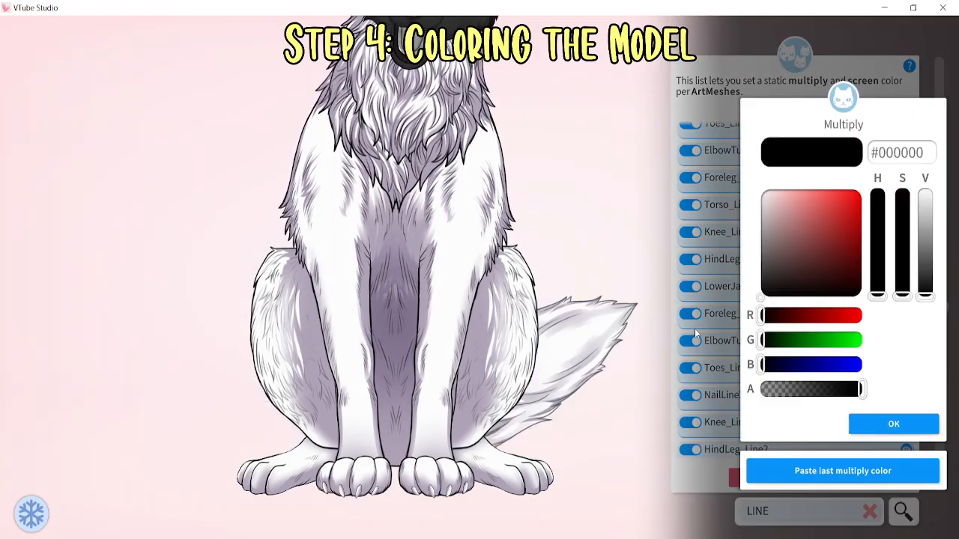
click(908, 424)
click(903, 425)
Enable LowerJaw_Line2 and HeadFluff_Line2, darken their multiply colors to black, and accept their screen colors
scroll(811, 409, down, 3)
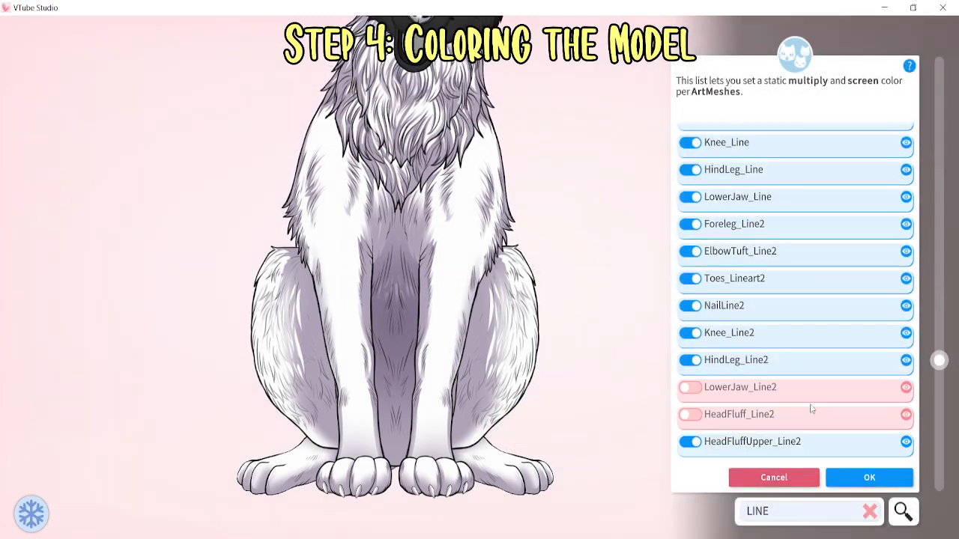
click(690, 388)
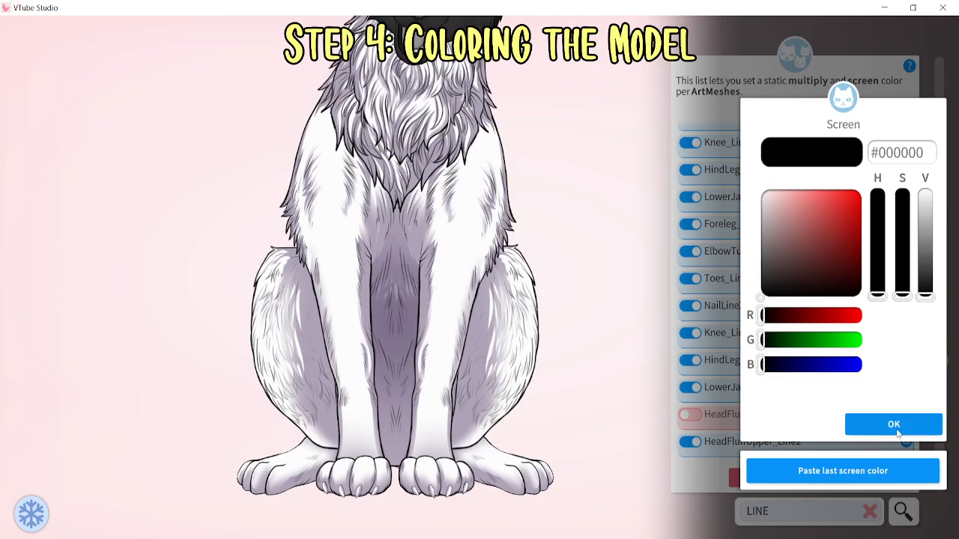
click(897, 431)
click(694, 415)
drag(803, 248, 821, 330)
click(898, 432)
click(896, 430)
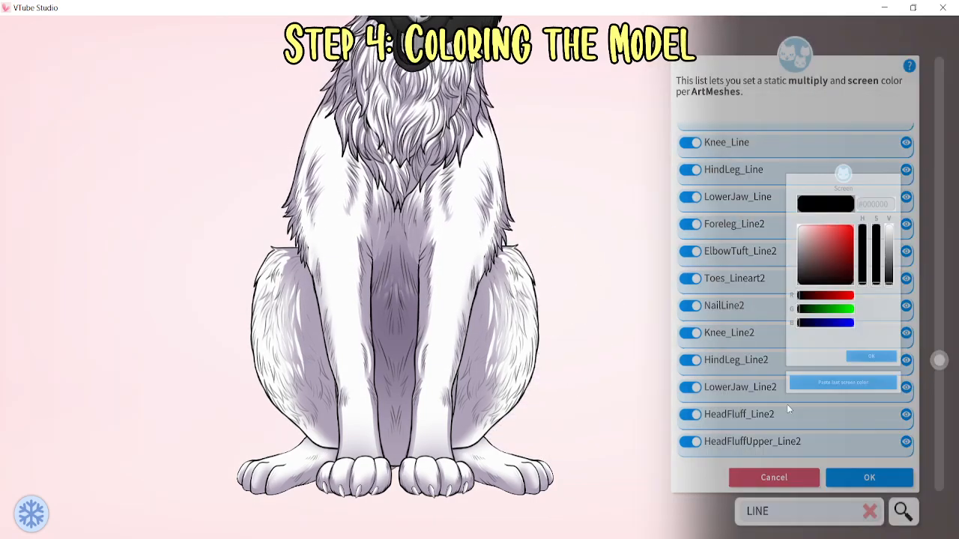
Enable HeadFluff_Line3 and EarInner_Line2 and set their multiply colors to #000000
scroll(787, 405, down, 3)
click(695, 355)
drag(810, 273, 815, 296)
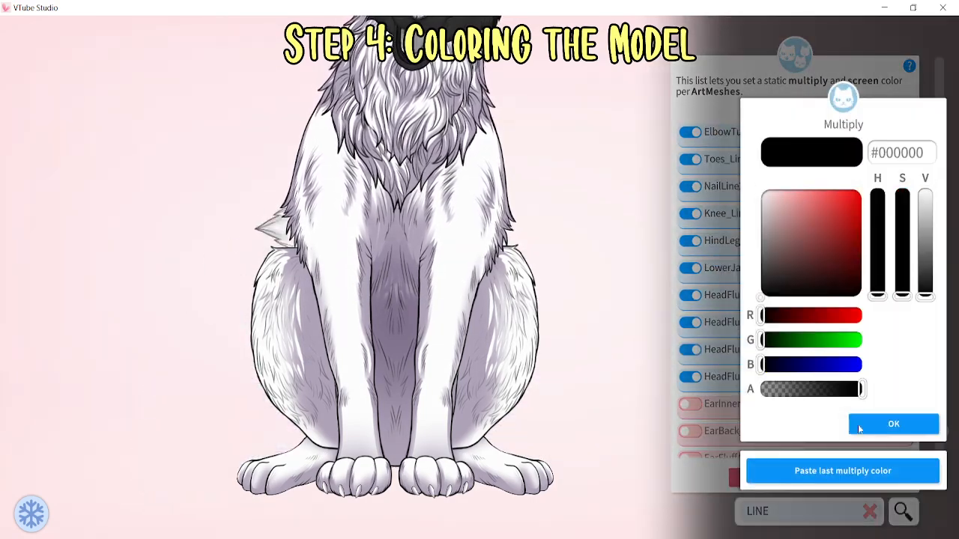
click(891, 414)
click(690, 404)
click(770, 293)
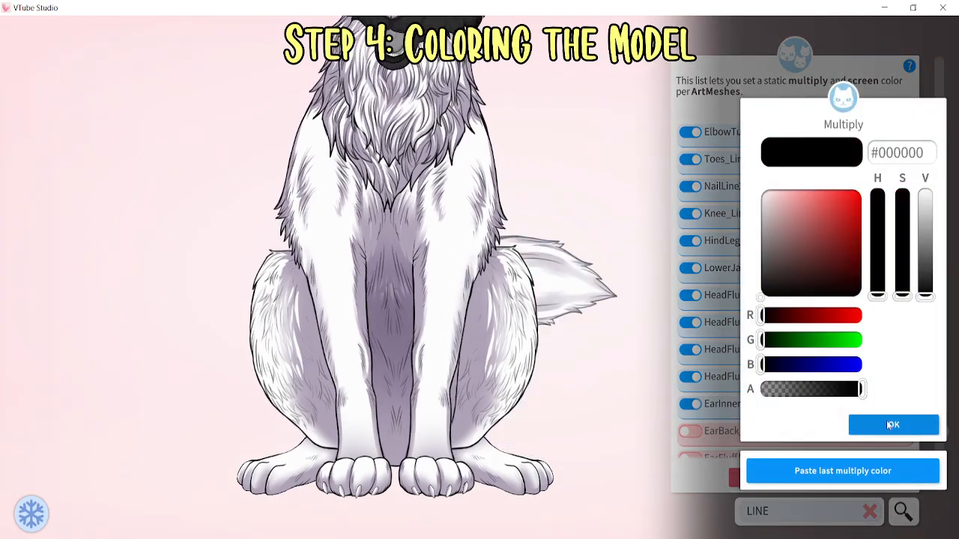
click(889, 416)
click(891, 415)
Enable EarBack_Line2 and EarFluffA_Line2, darken their multiply colors to black, and accept their screen colors
click(690, 431)
click(770, 293)
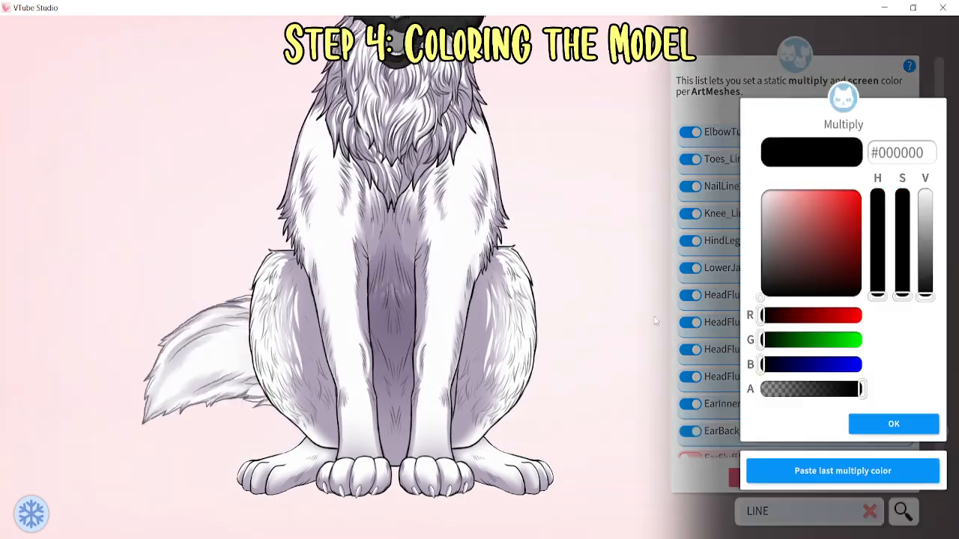
click(893, 423)
click(894, 424)
scroll(712, 337, down, 2)
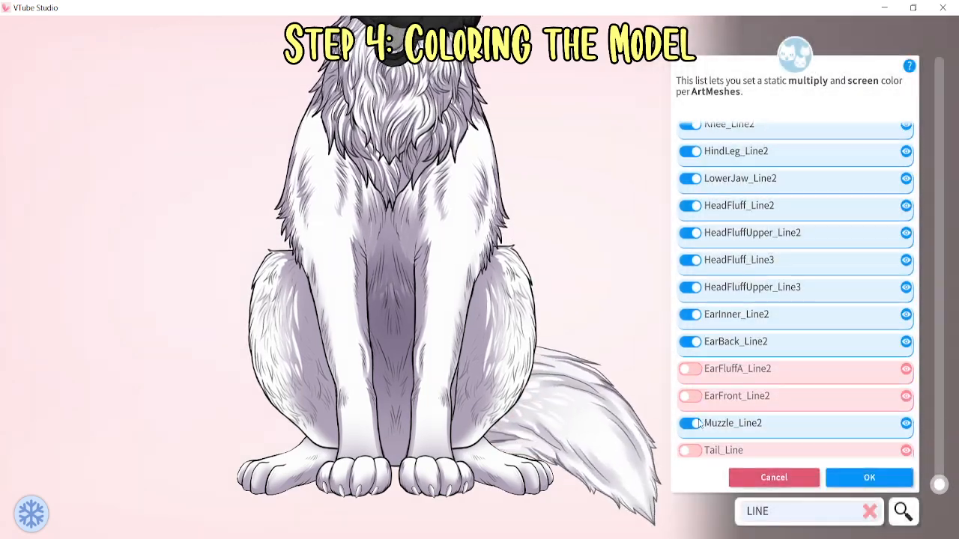
click(690, 368)
click(770, 294)
click(894, 424)
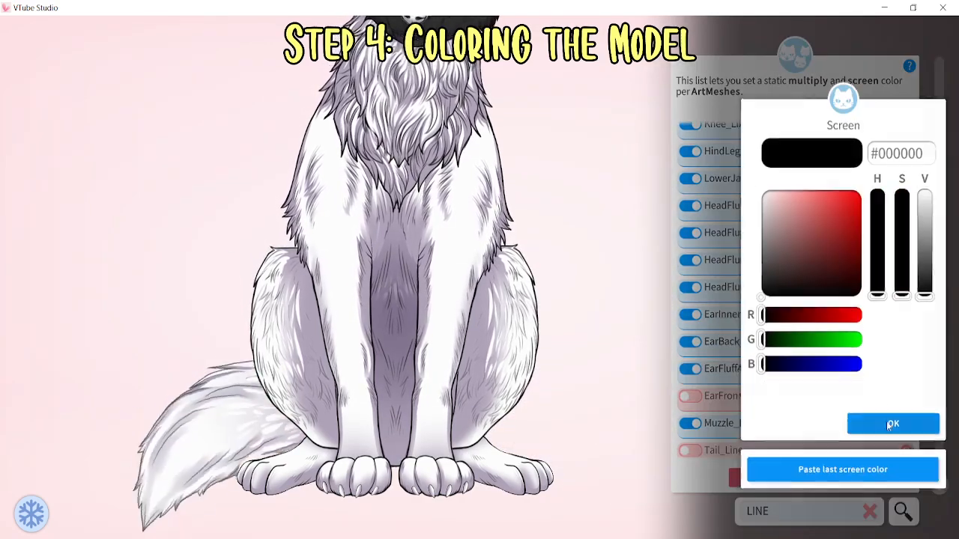
click(894, 423)
Enable EarFront_Line2 and Tail_Line and darken their multiply colors to black
click(690, 395)
click(770, 294)
click(894, 423)
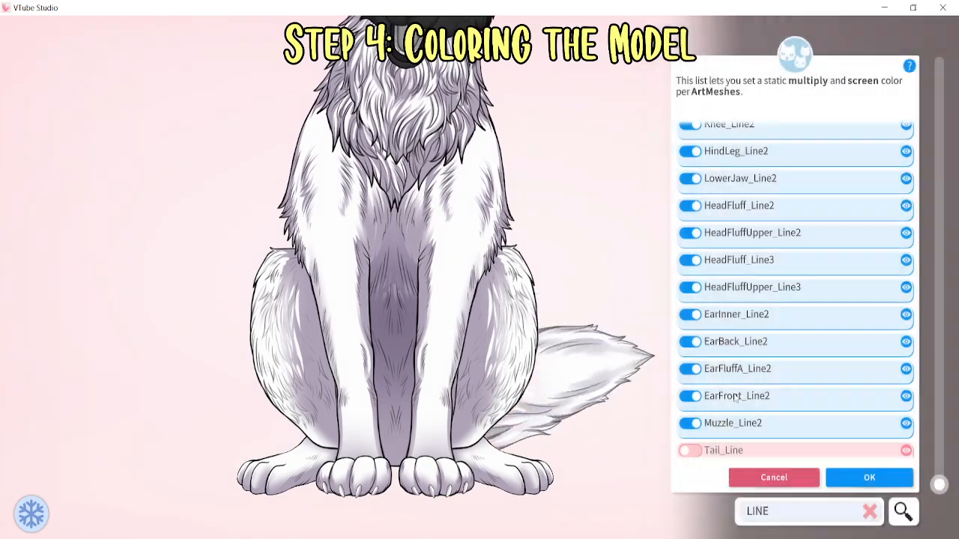
scroll(712, 300, down, 1)
click(690, 442)
click(770, 294)
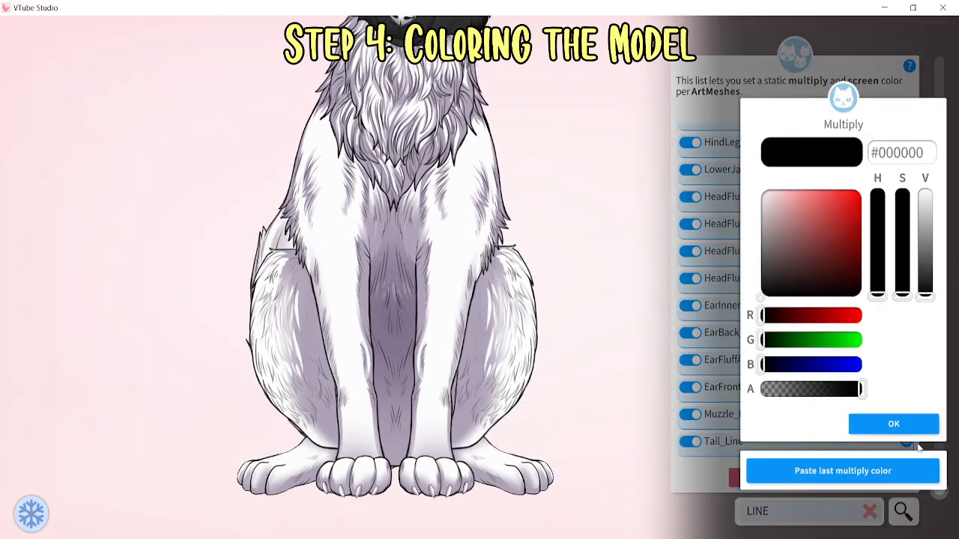
click(894, 424)
click(894, 423)
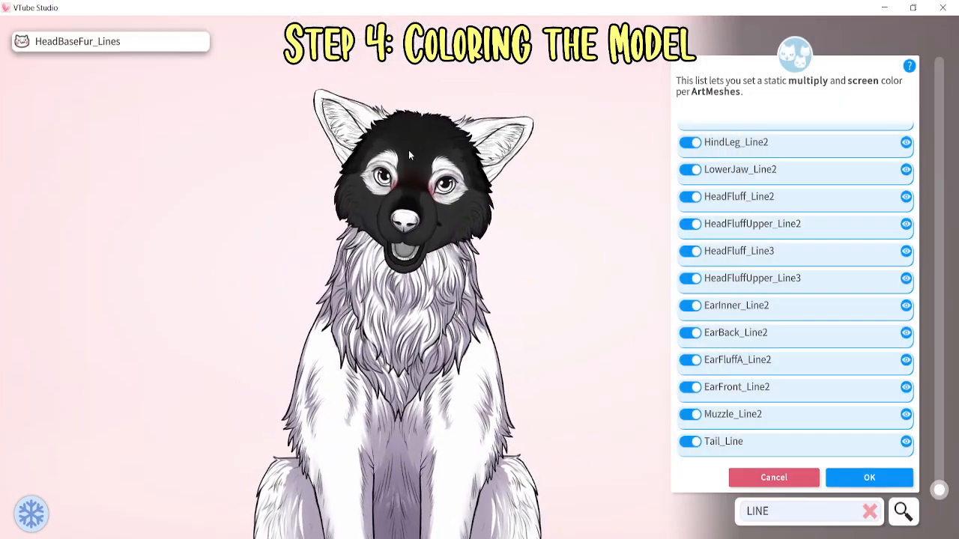
List the ArtMeshes of the lower face and re-accept LowerJaw_Base_Color's multiply and screen colors for reuse
click(414, 134)
click(447, 216)
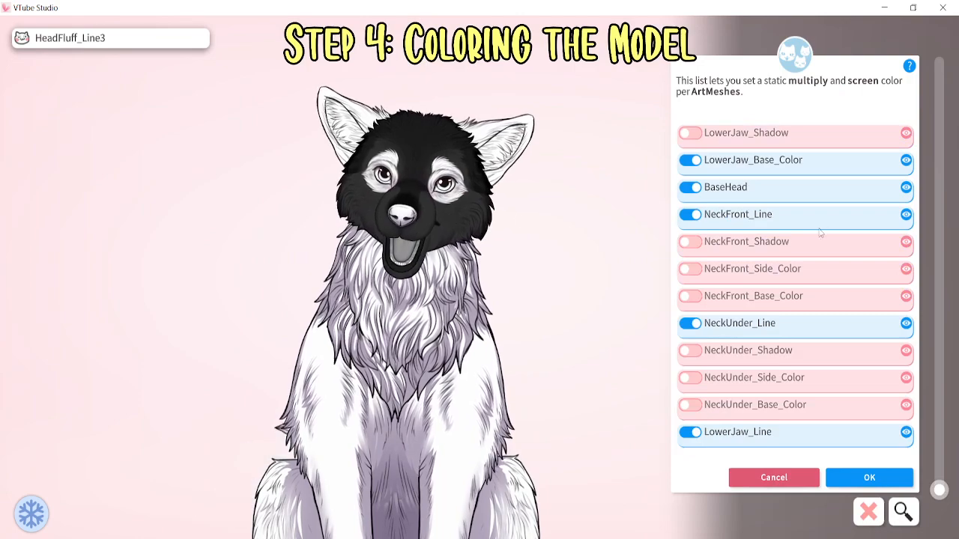
click(778, 165)
click(894, 424)
click(894, 424)
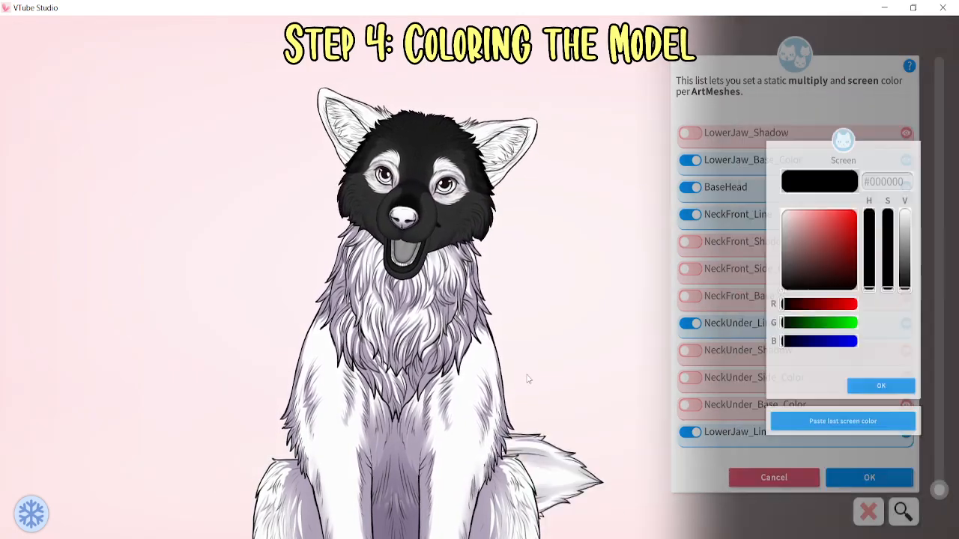
List the chest fur's ArtMeshes, enable NeckFront_Base_Color, and paste the last multiply color #313131 onto it
click(415, 318)
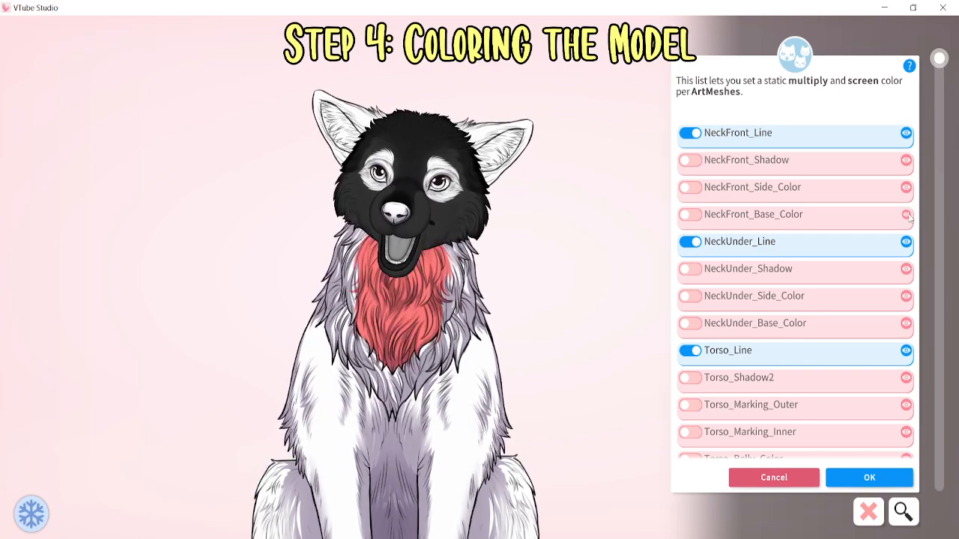
click(685, 215)
click(834, 470)
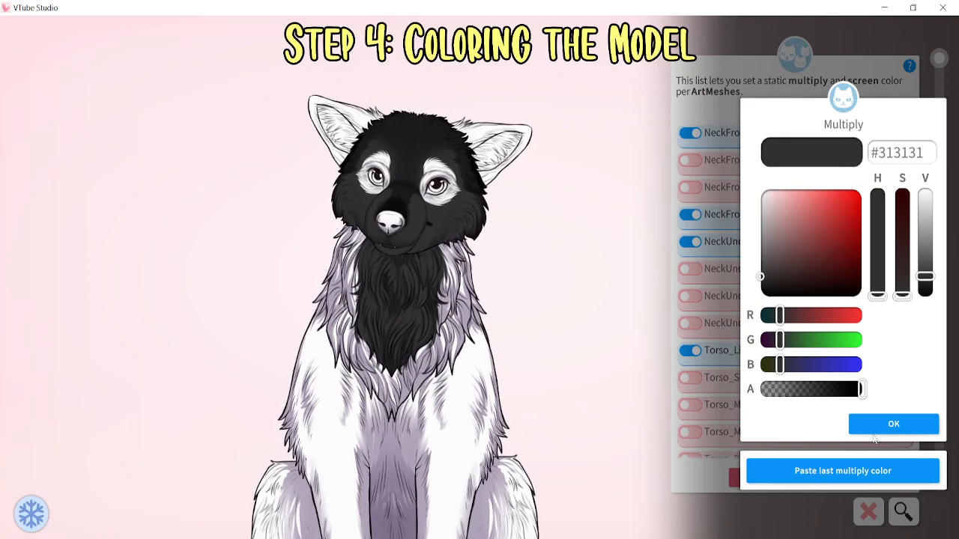
click(862, 423)
click(860, 424)
Enable NeckUnder_Base_Color, paste the last multiply color onto it, and accept its screen color
scroll(708, 209, down, 3)
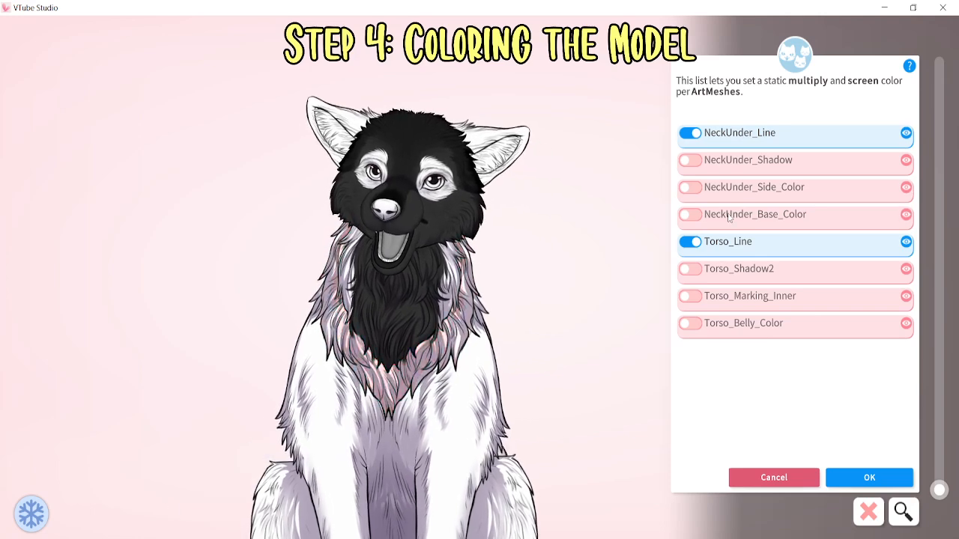
click(684, 216)
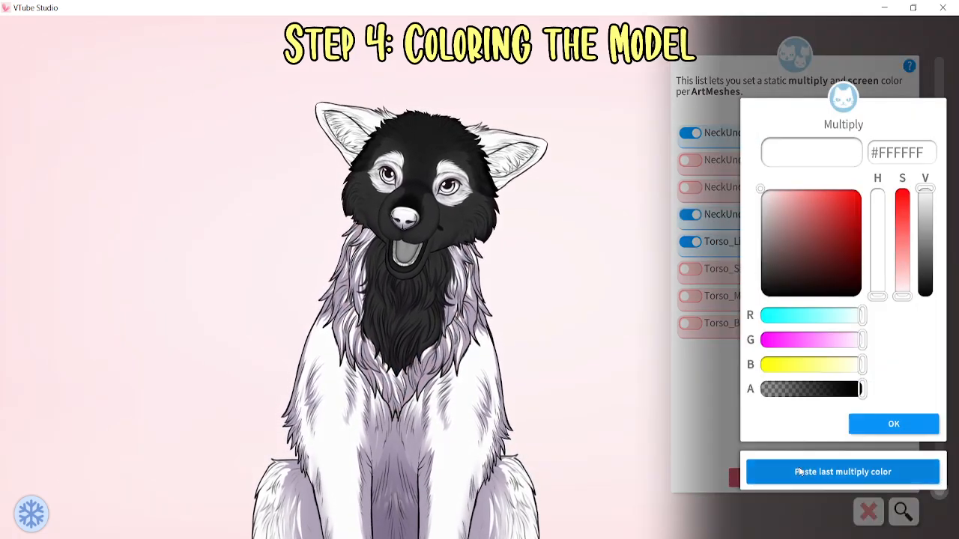
click(799, 467)
click(893, 425)
click(863, 424)
Enable Torso_Belly_Color, paste the last multiply color onto it, and accept its screen color
scroll(731, 185, down, 3)
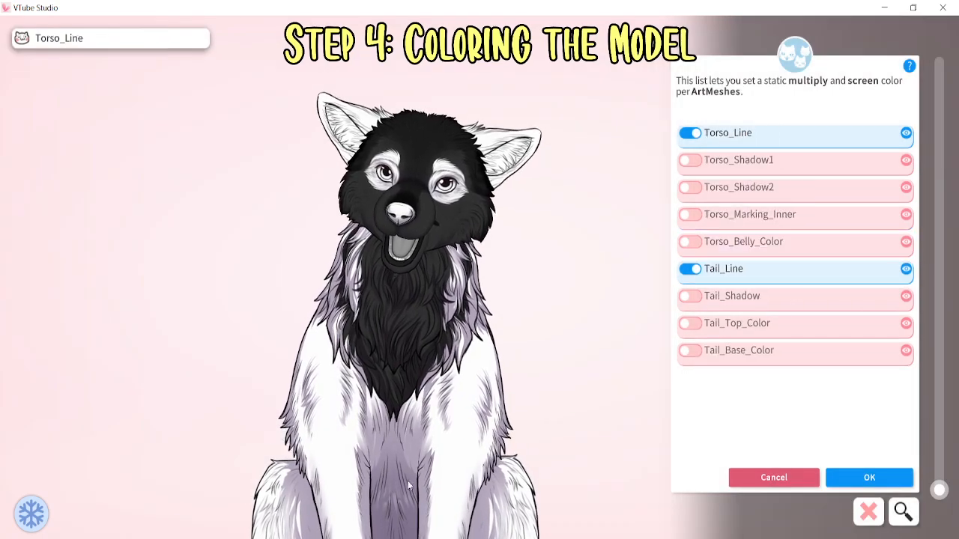
click(690, 241)
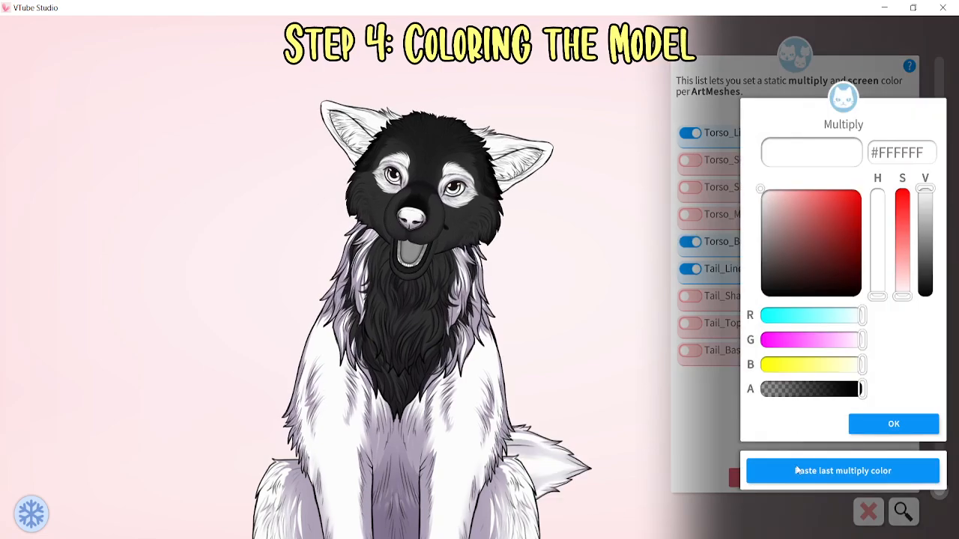
click(843, 469)
click(891, 422)
click(872, 425)
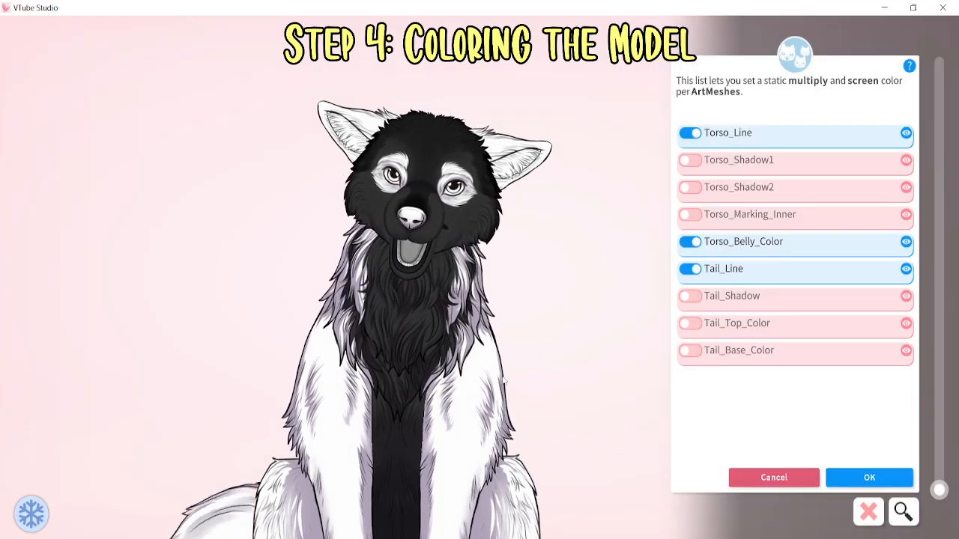
List the ArtMeshes on top of the head and re-accept HeadTopMarking's multiply color #1C1C1C for reuse
click(418, 134)
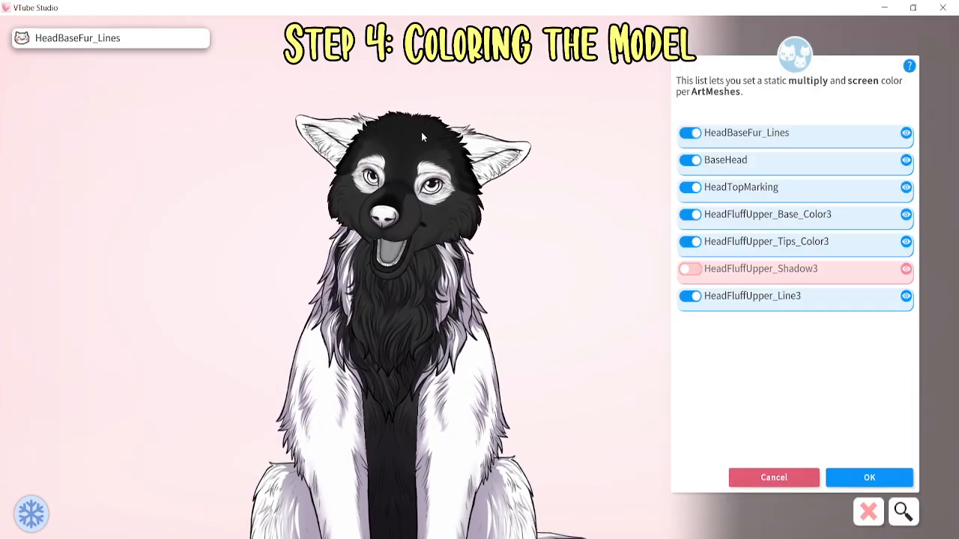
click(749, 194)
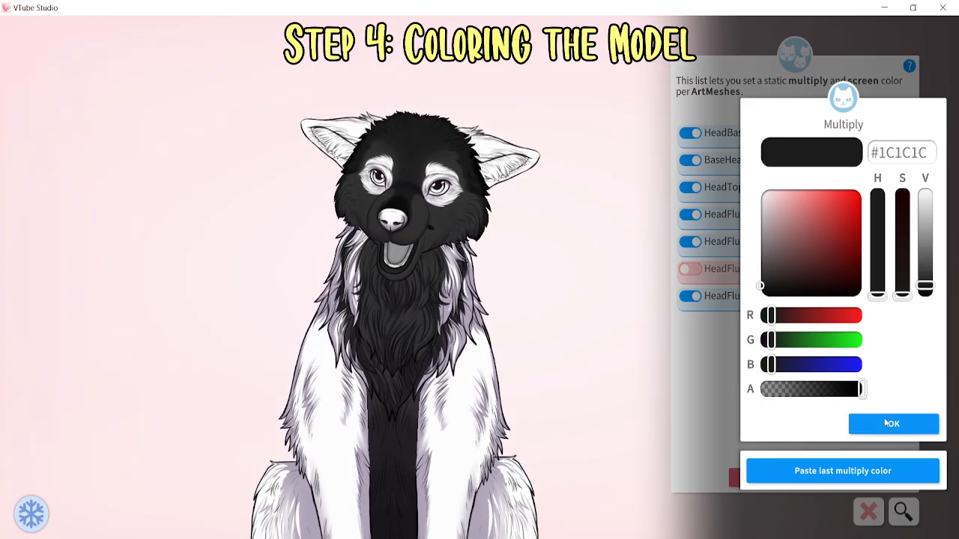
click(884, 418)
click(883, 419)
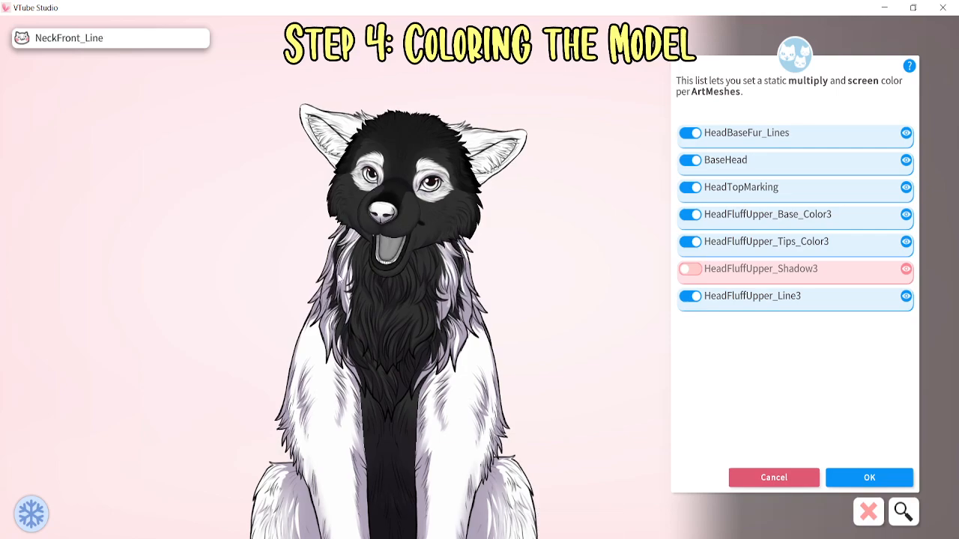
List the neck fur's ArtMeshes, enable NeckFront_Side_Color, and apply the last multiply color to it
click(341, 279)
click(685, 191)
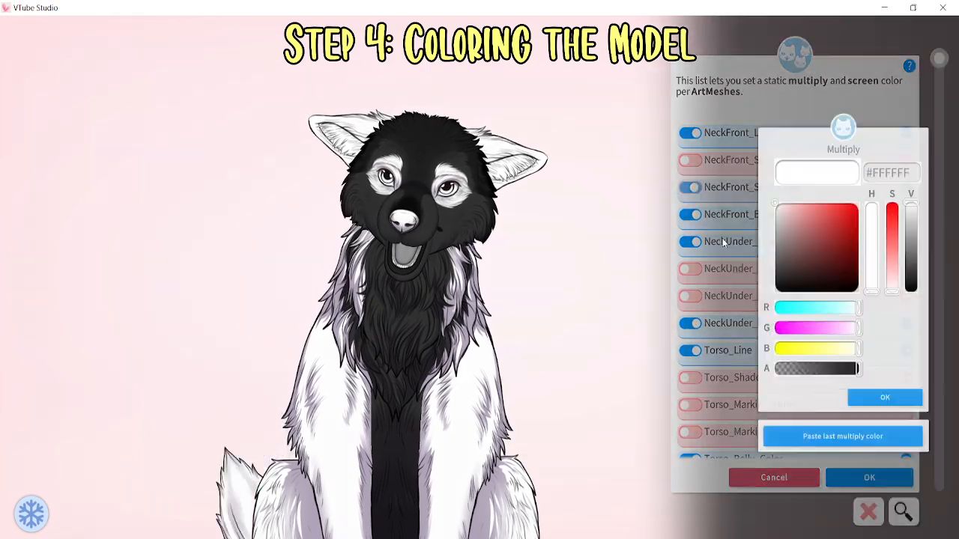
click(893, 424)
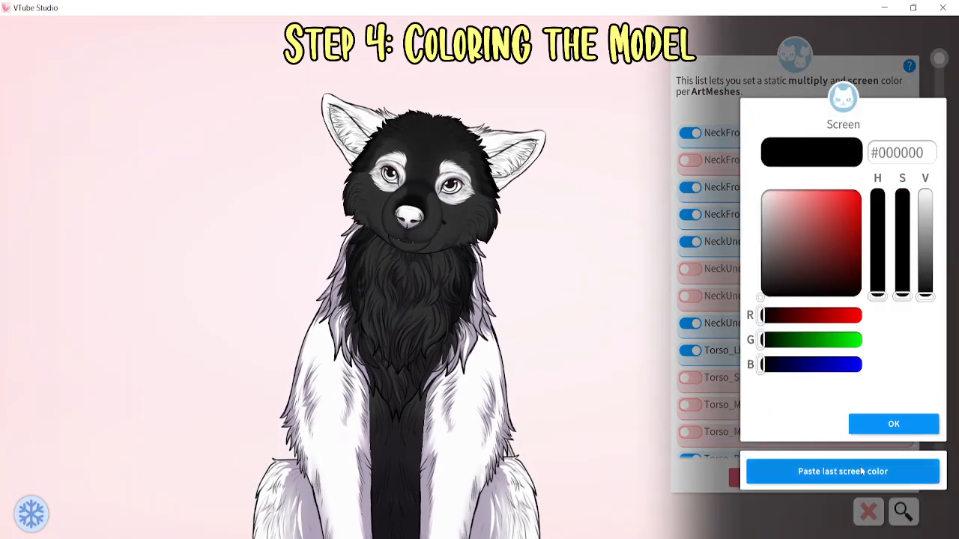
click(895, 424)
Enable NeckUnder_Side_Color, apply the last multiply color to it, and accept its screen color
scroll(739, 182, down, 3)
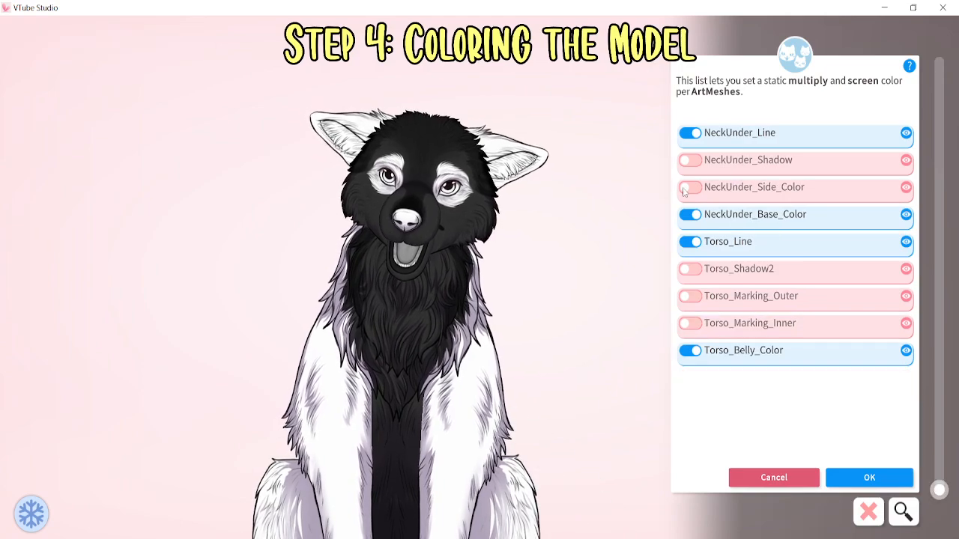
click(739, 185)
click(893, 425)
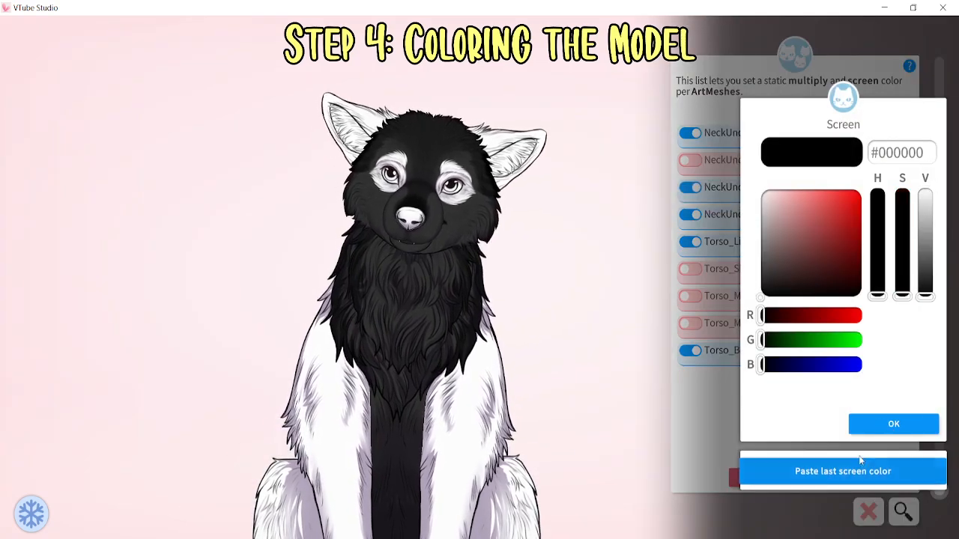
click(893, 425)
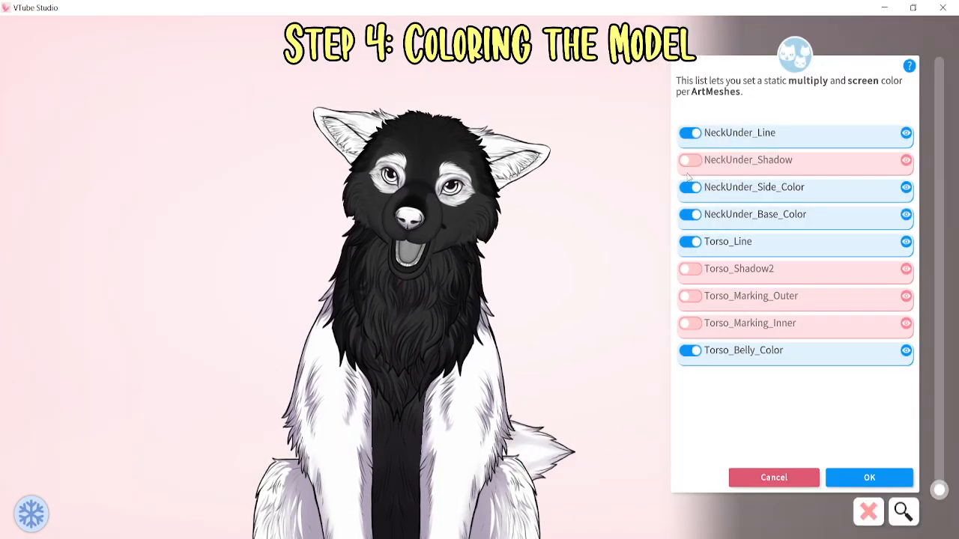
click(690, 270)
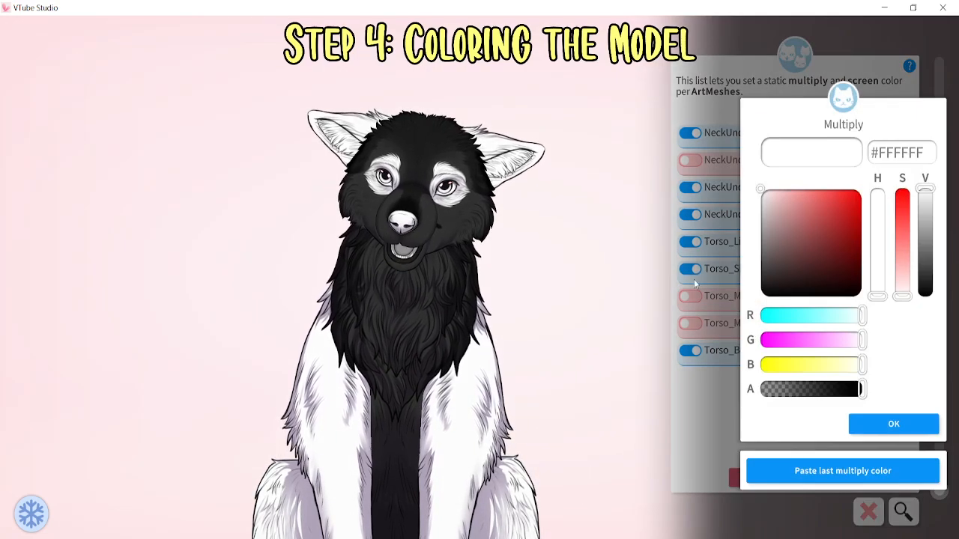
click(872, 428)
click(872, 428)
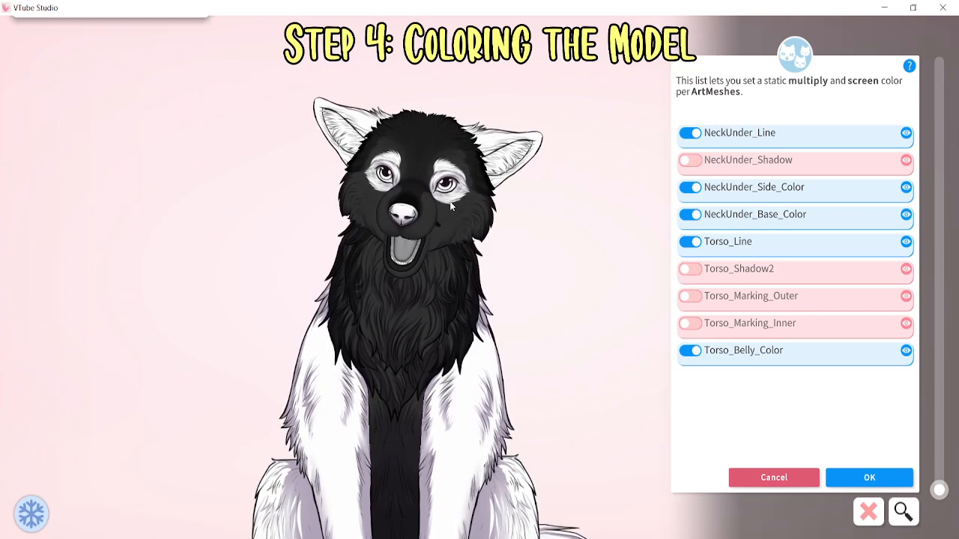
List the ArtMeshes on top of the head and re-accept HeadFluffUpper_Base_Color2's multiply and screen colors for reuse
click(410, 133)
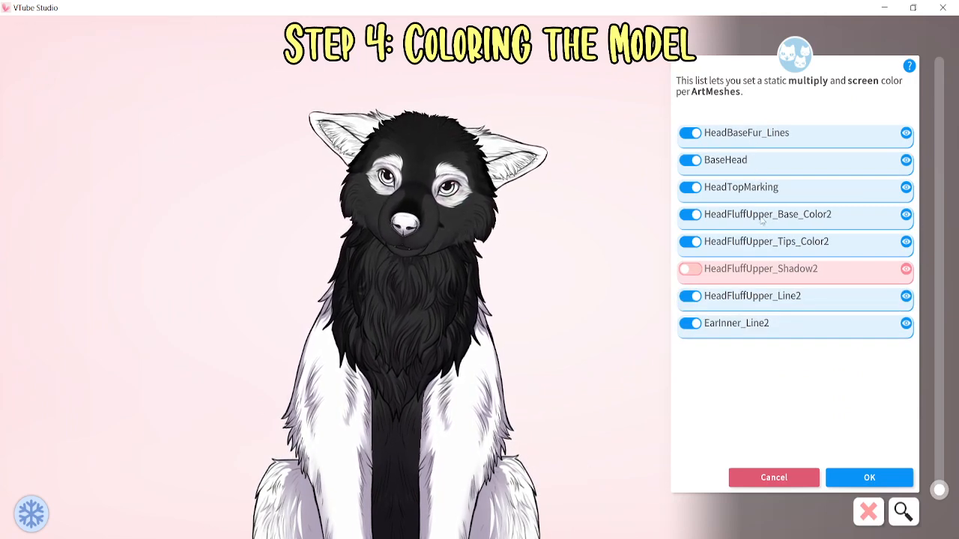
click(761, 218)
click(872, 426)
click(871, 426)
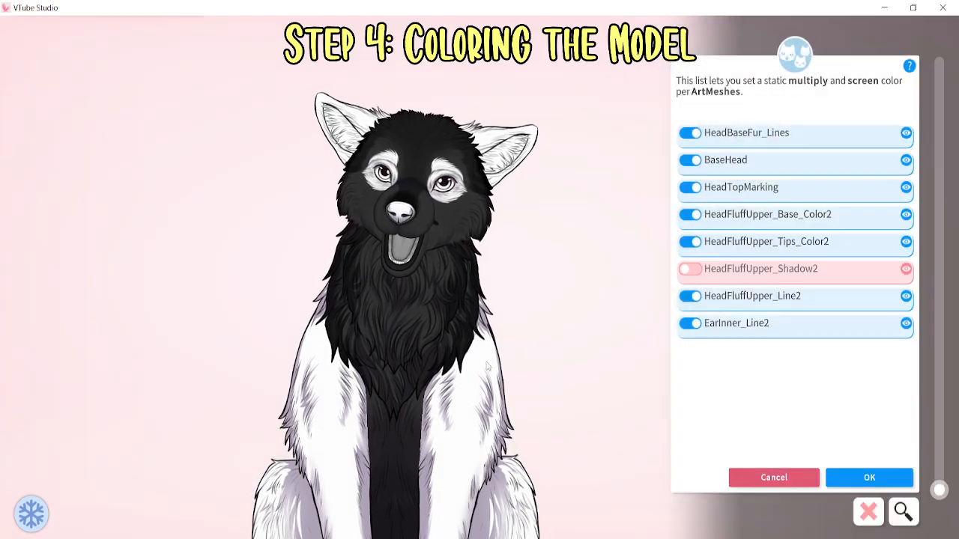
List the ArtMeshes around the forelegs, and filter the full ArtMesh list by FORELEG
click(488, 367)
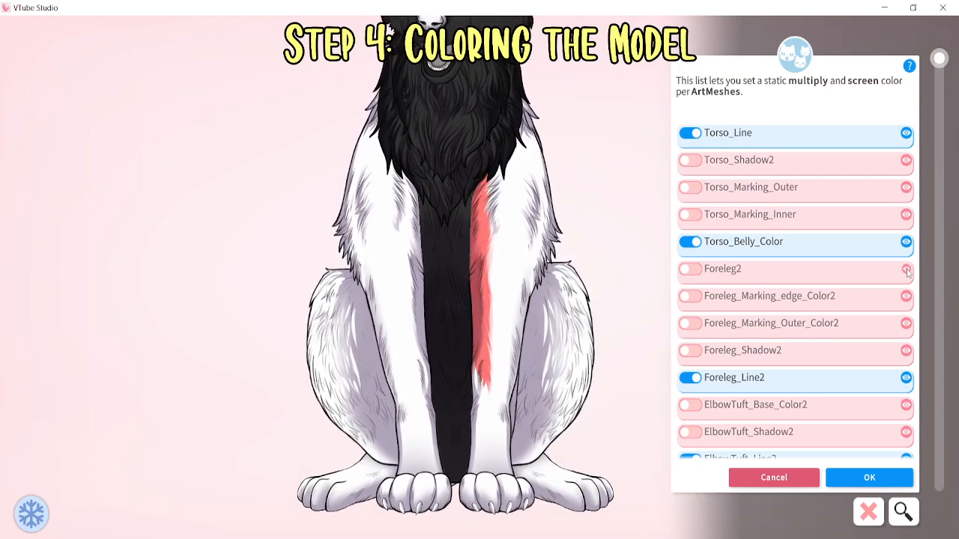
click(550, 166)
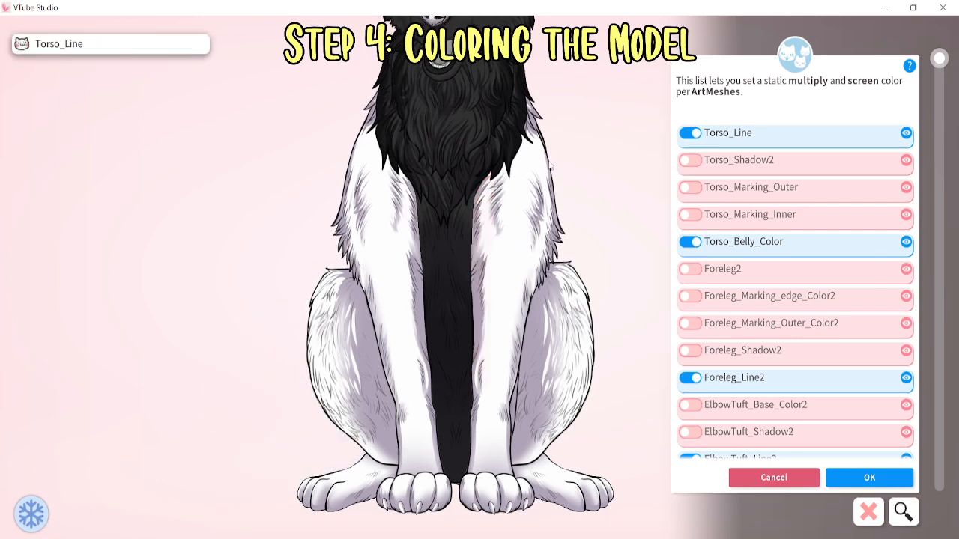
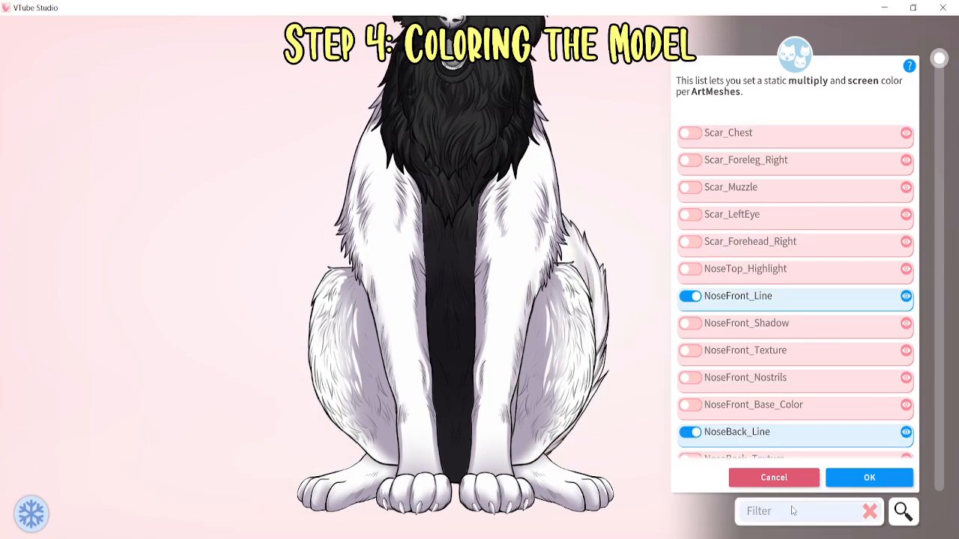
text(FORELA)
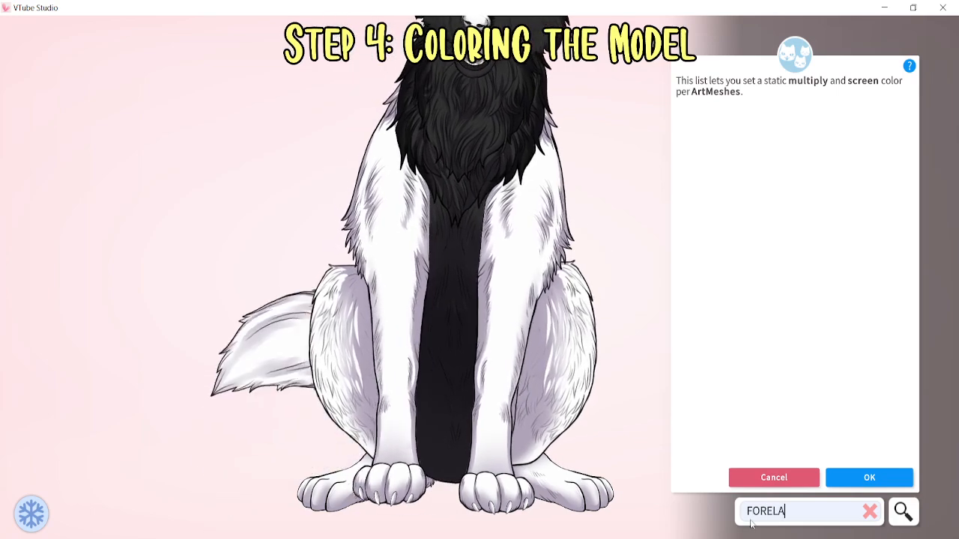
key(BackSpace)
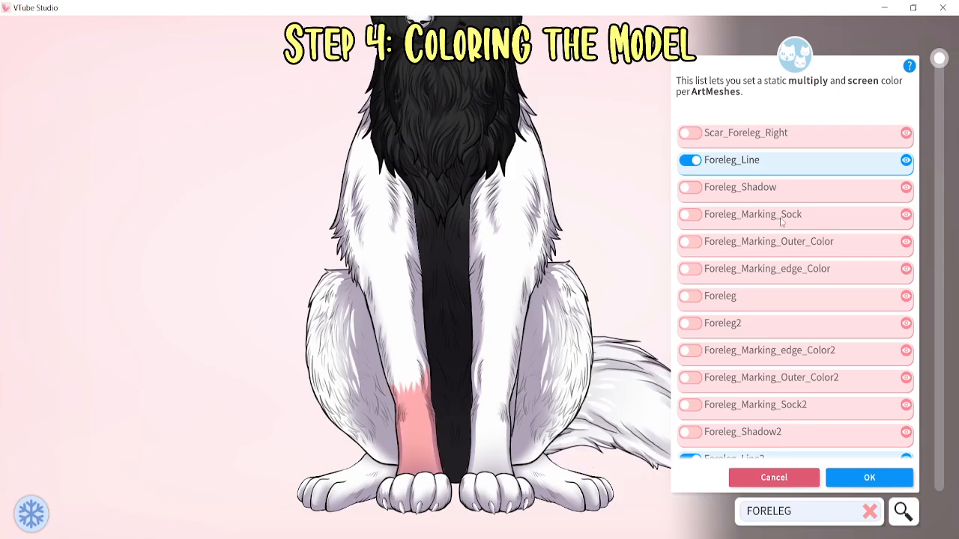
Enable Foreleg_Marking_Sock, apply the last multiply color #1C1C1C to it, and accept its screen color
click(690, 214)
click(817, 469)
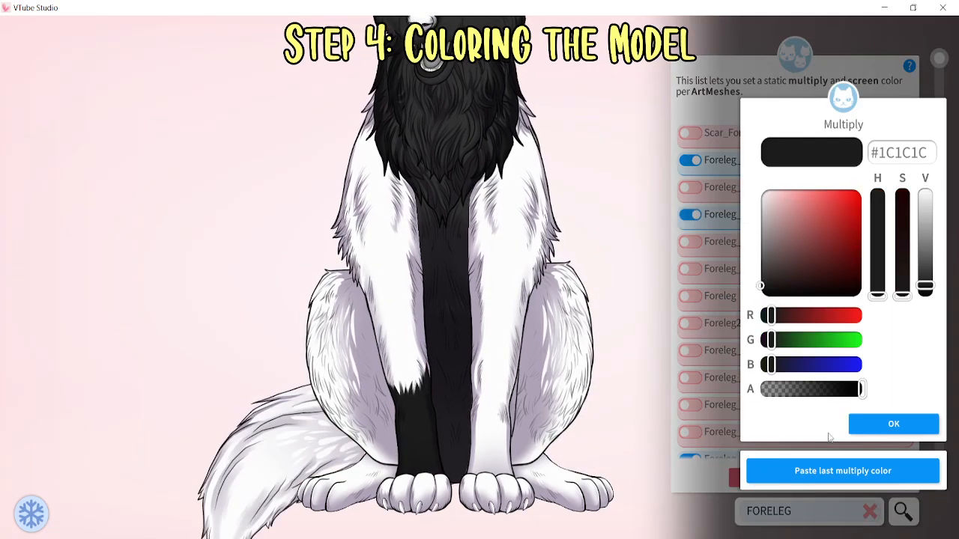
click(921, 422)
click(875, 426)
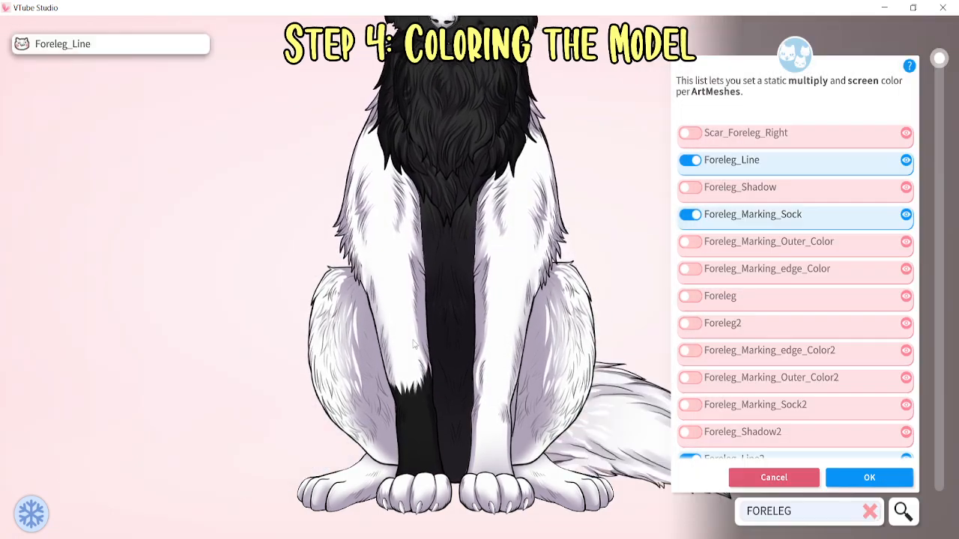
List the leg and torso ArtMeshes, enable Foreleg_Marking_Outer_Color, give it the red multiply color #BD3232, and accept its screen color
click(472, 312)
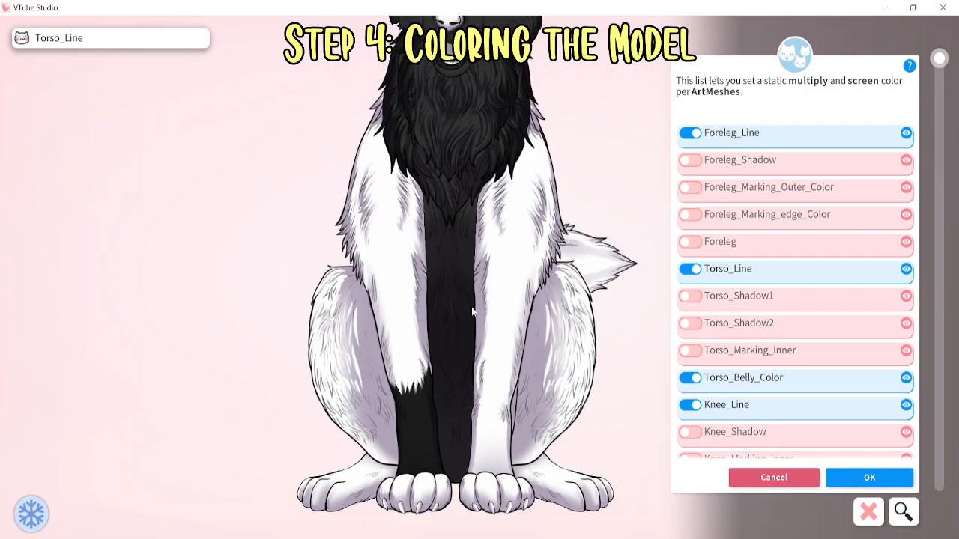
click(689, 187)
drag(807, 259, 836, 218)
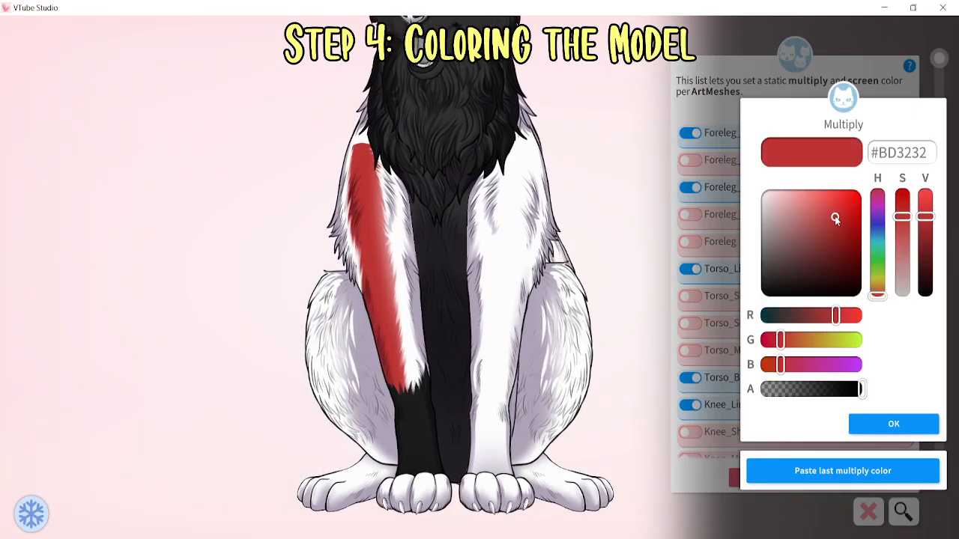
click(882, 426)
click(882, 425)
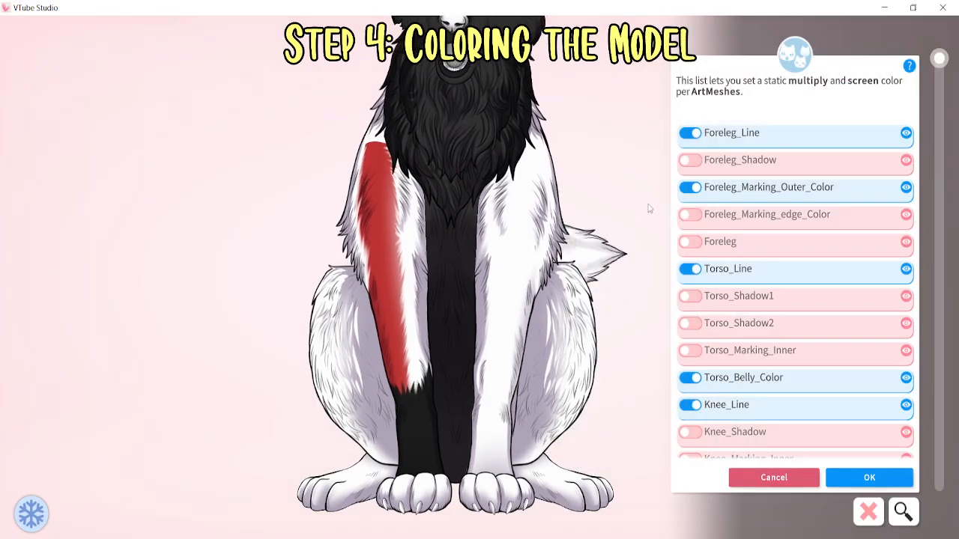
Enable Foreleg_Marking_edge_Color and give it a gray multiply color
click(687, 215)
drag(799, 236, 726, 243)
click(880, 423)
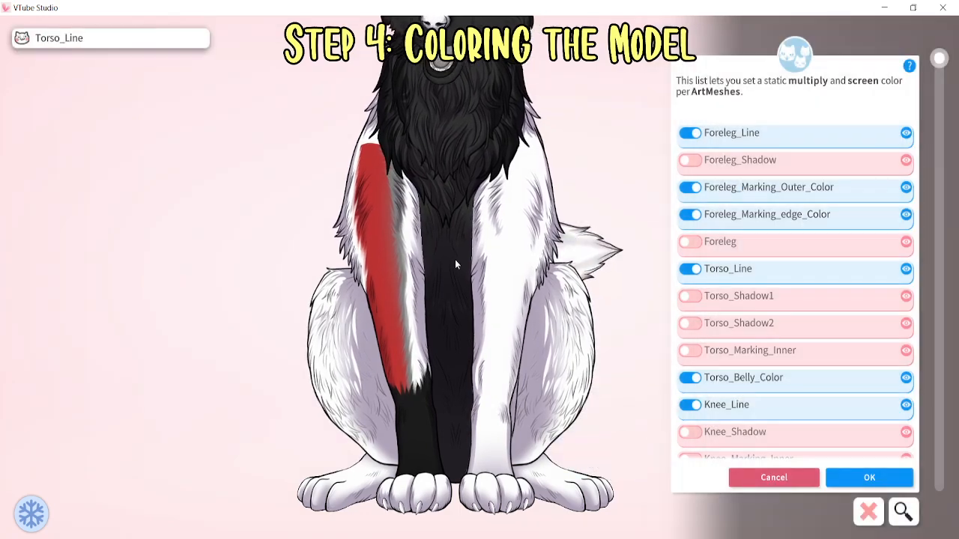
List the belly's ArtMeshes and re-accept Torso_Belly_Color's multiply and screen colors for reuse
click(456, 263)
click(751, 244)
click(893, 425)
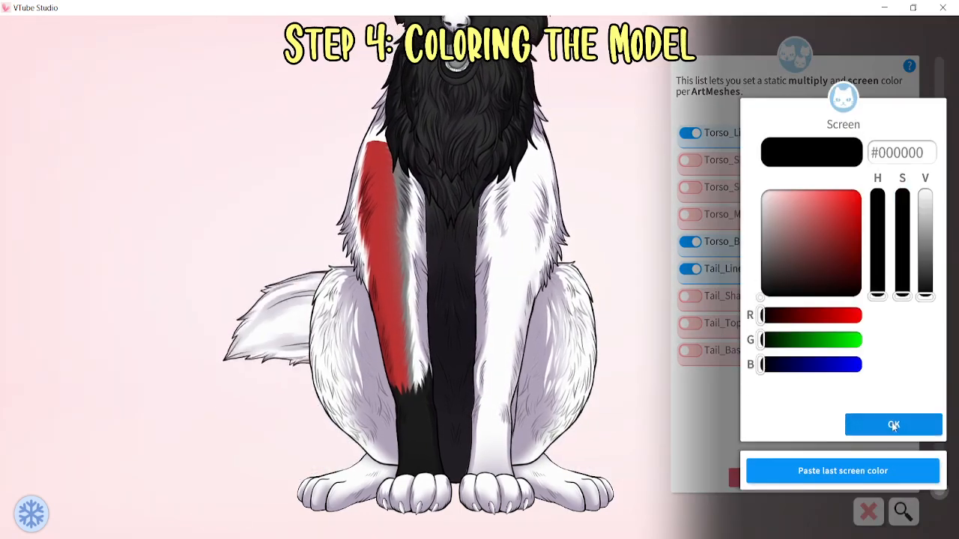
click(894, 425)
List the marked foreleg's ArtMeshes, enable Foreleg, apply the last multiply color to it, and accept its screen color
click(401, 292)
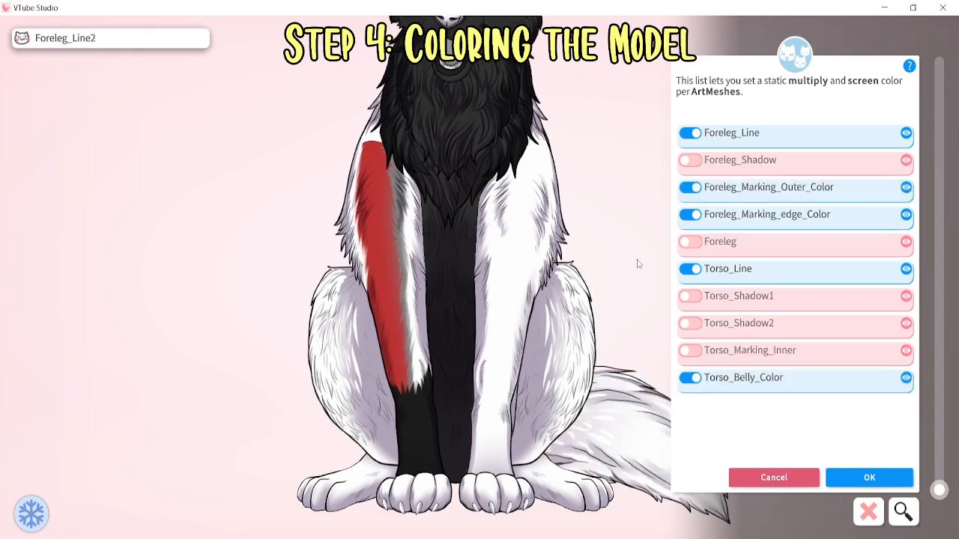
click(686, 243)
click(808, 458)
click(875, 425)
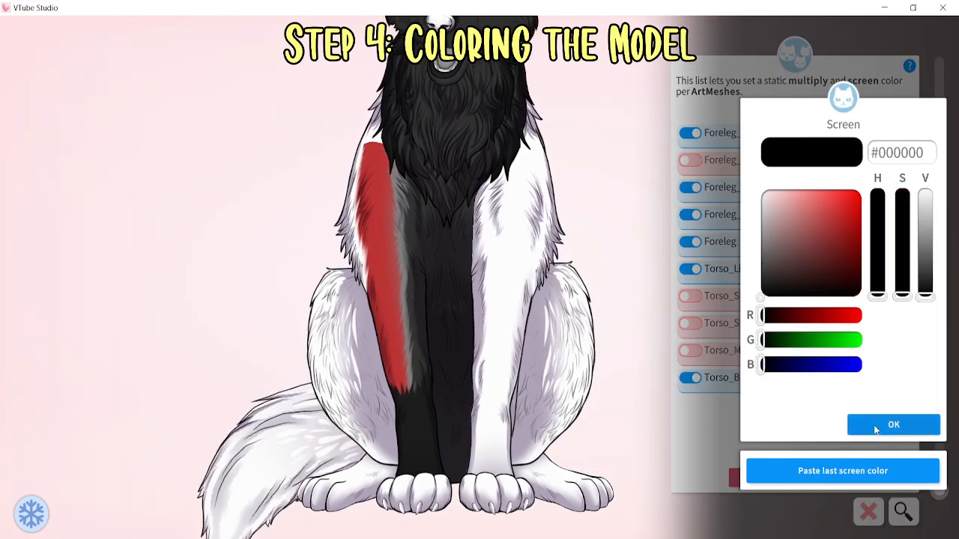
click(875, 427)
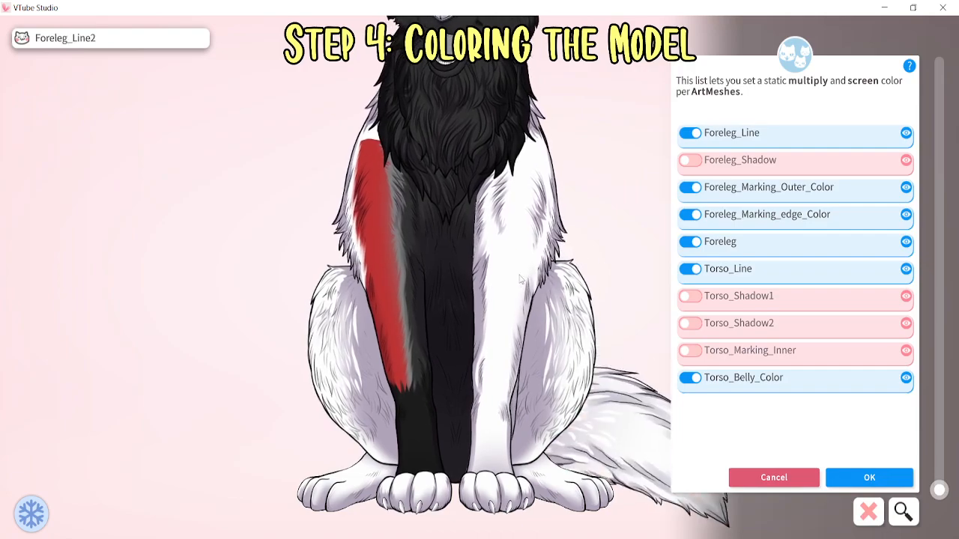
List the lower foreleg's ArtMeshes and make Foreleg_Marking_Sock fully transparent by setting its multiply color's alpha to 0
click(396, 386)
scroll(396, 387, up, 5)
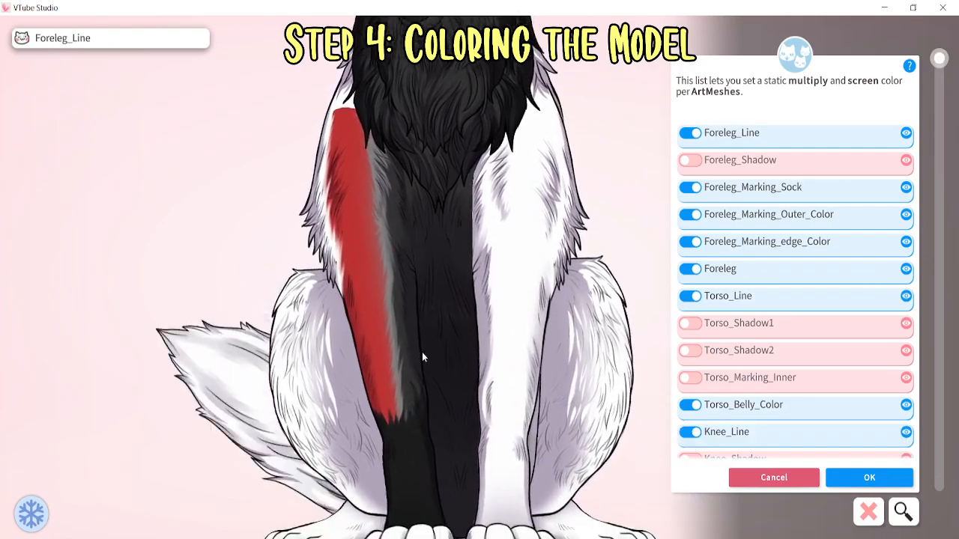
drag(422, 357, 424, 182)
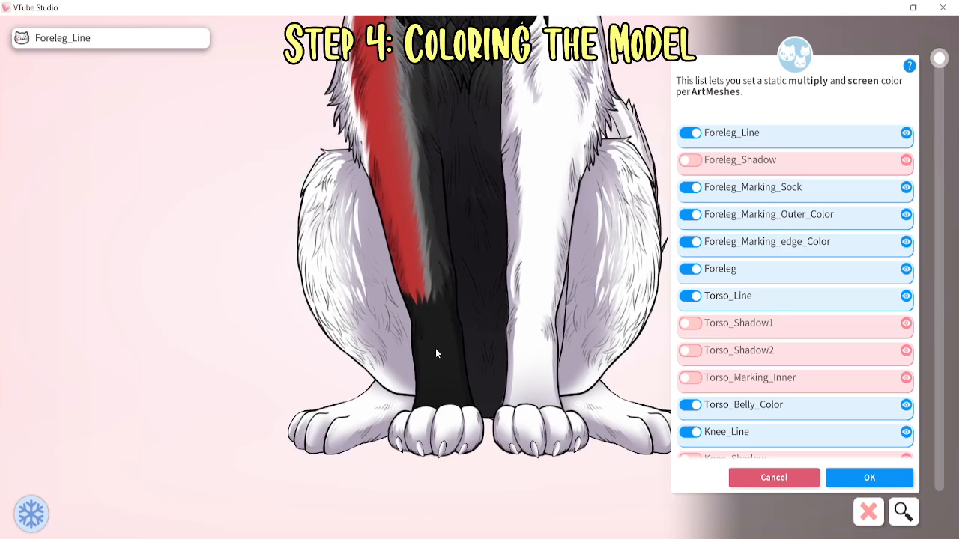
click(820, 346)
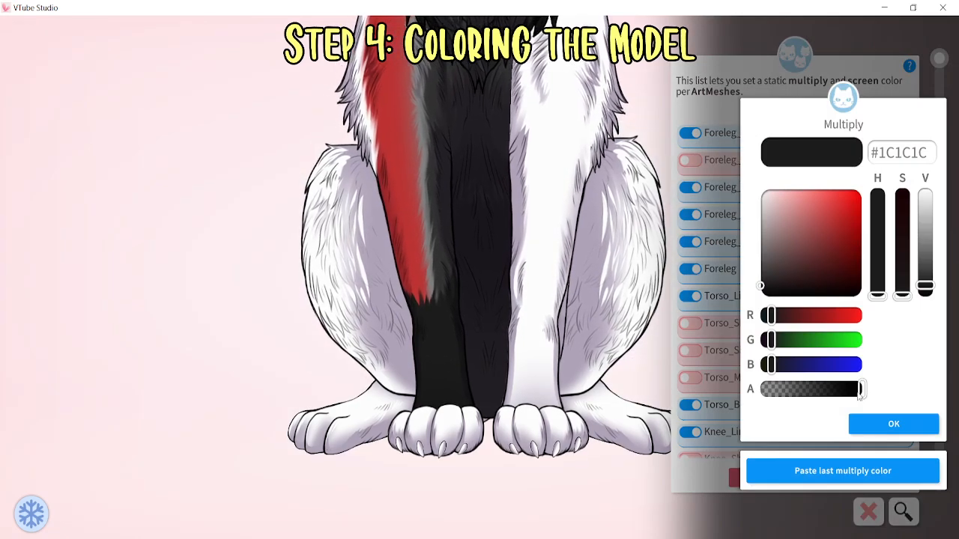
drag(860, 395, 710, 391)
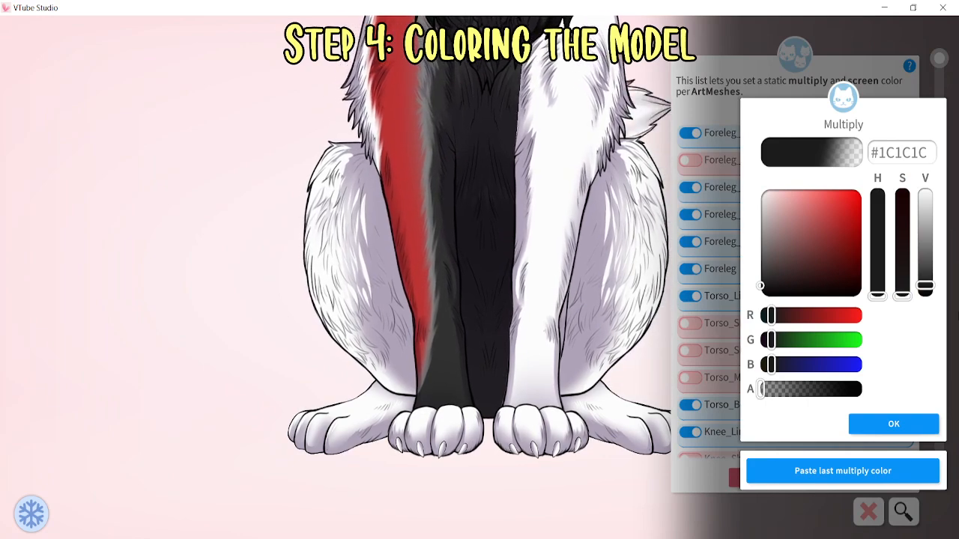
drag(778, 392, 813, 389)
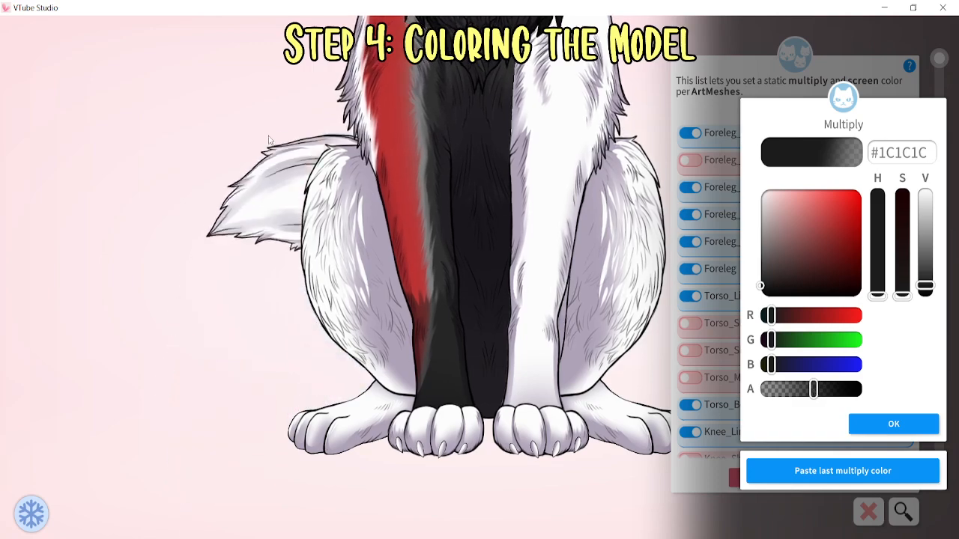
drag(814, 389, 692, 386)
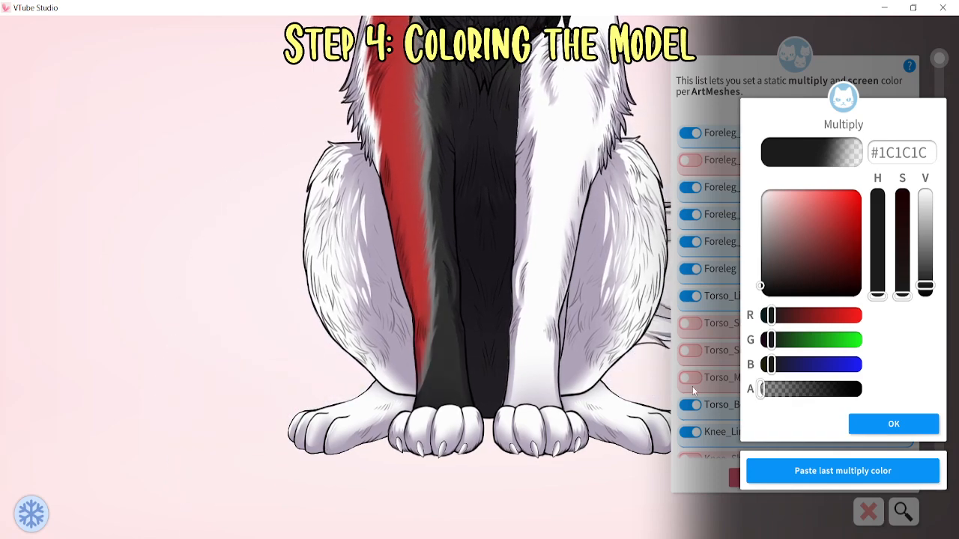
click(887, 424)
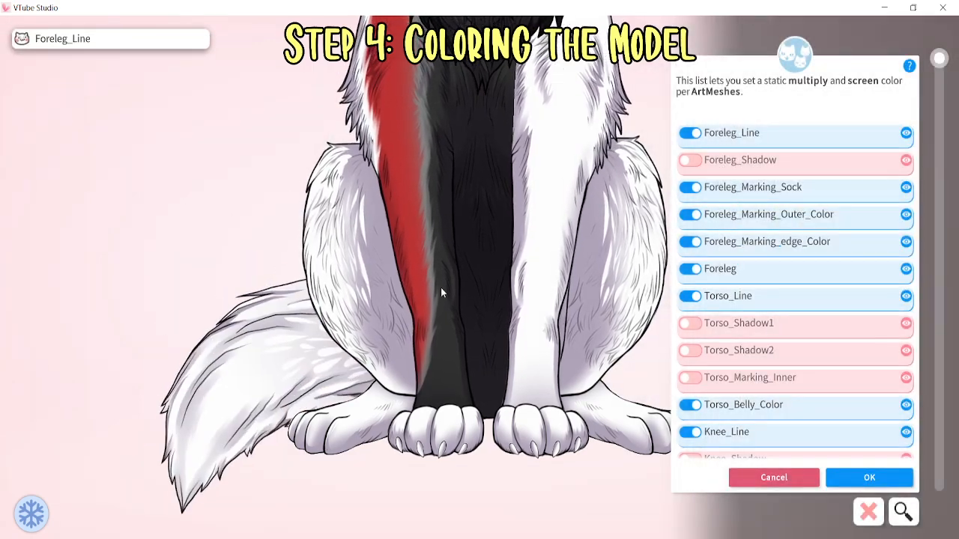
List the ArtMeshes on top of the head and re-accept BaseHead's multiply and screen colors for reuse
drag(625, 93, 585, 267)
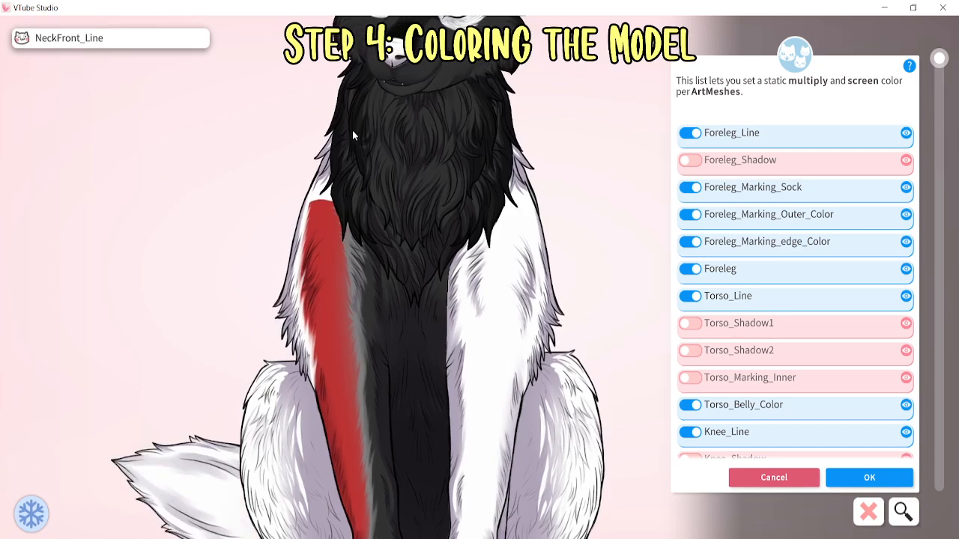
click(352, 130)
click(403, 57)
drag(586, 144, 594, 200)
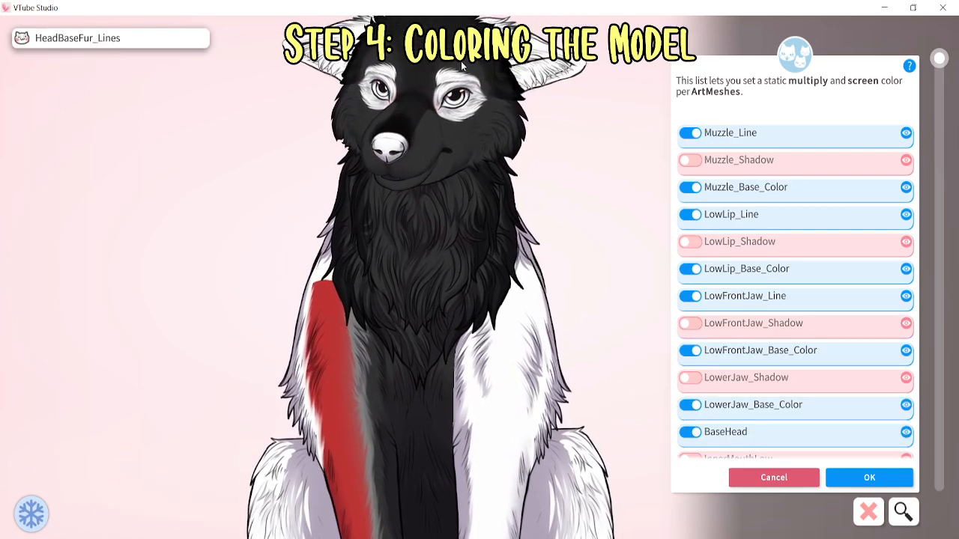
click(460, 60)
click(787, 172)
click(880, 422)
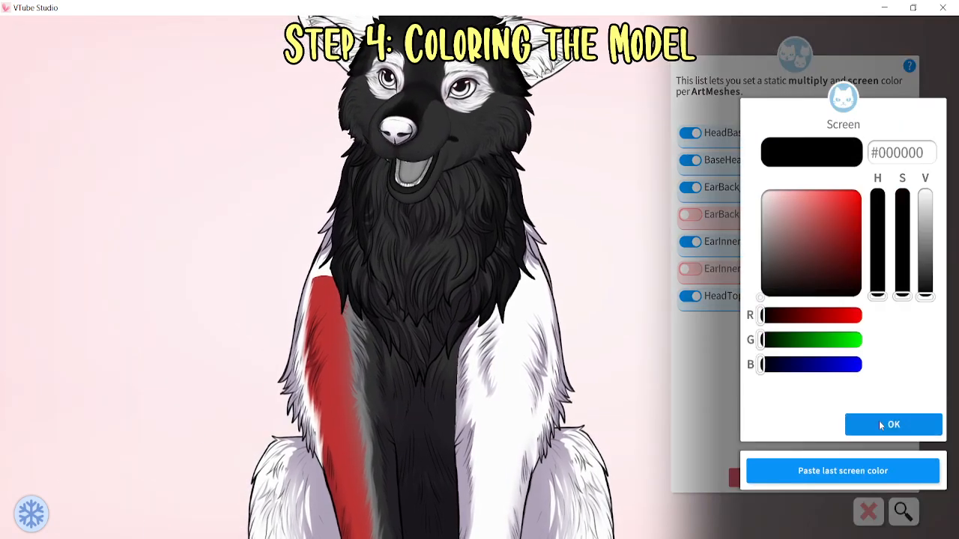
click(880, 423)
List the red-marked foreleg's ArtMeshes, apply the last multiply color to Foreleg_Marking_edge_Color, and accept its screen color
click(368, 430)
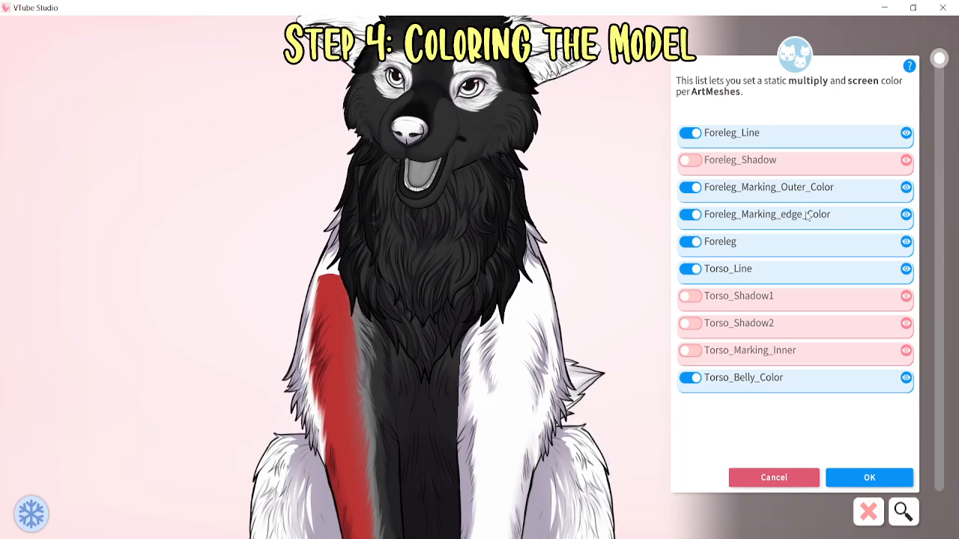
click(807, 214)
click(823, 468)
click(894, 425)
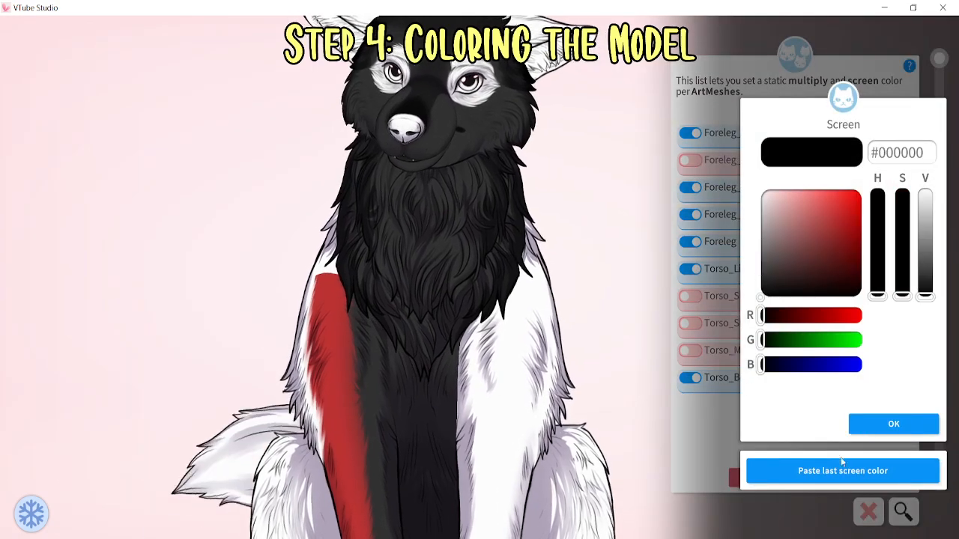
click(894, 424)
List the other foreleg's ArtMeshes, enable Foreleg_Marking_edge_Color2, apply the last multiply color to it, and accept its screen color
click(537, 448)
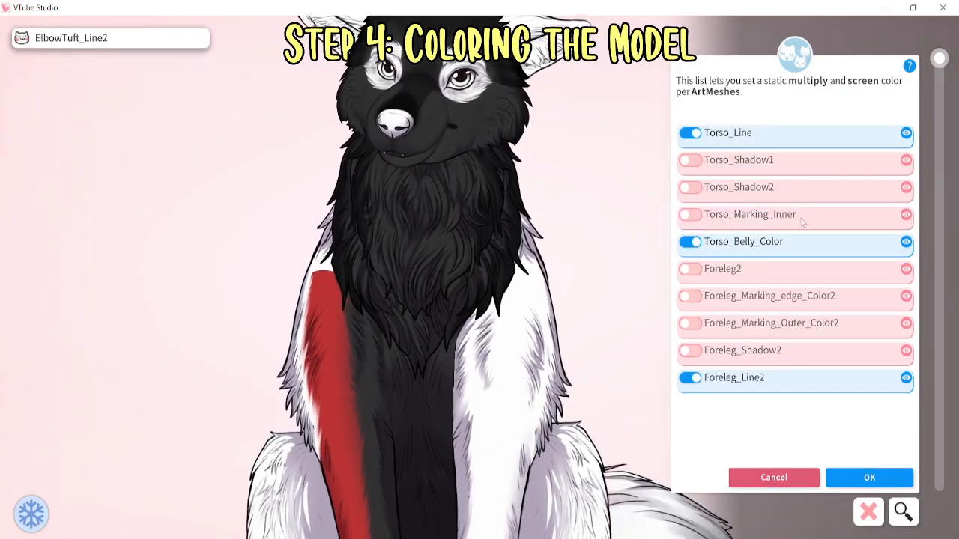
click(690, 296)
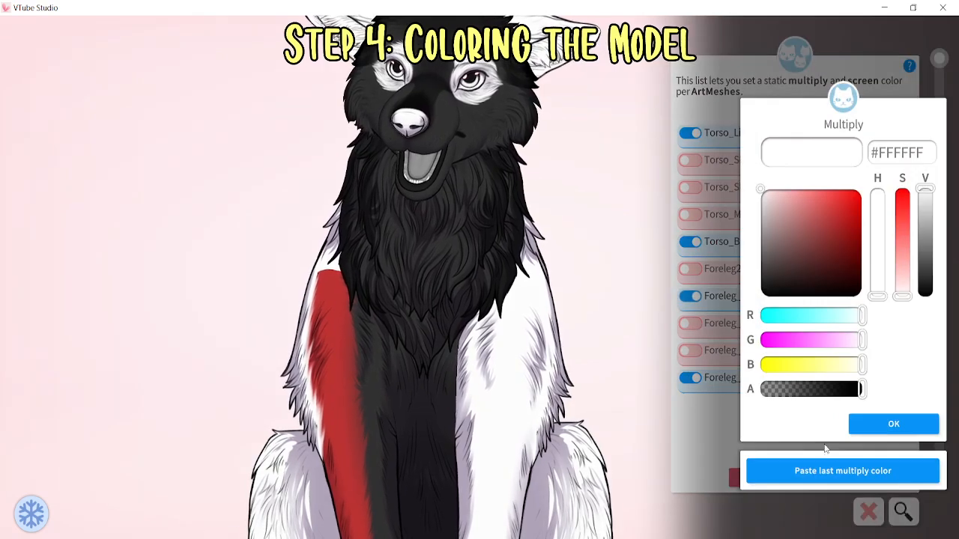
click(824, 467)
click(859, 428)
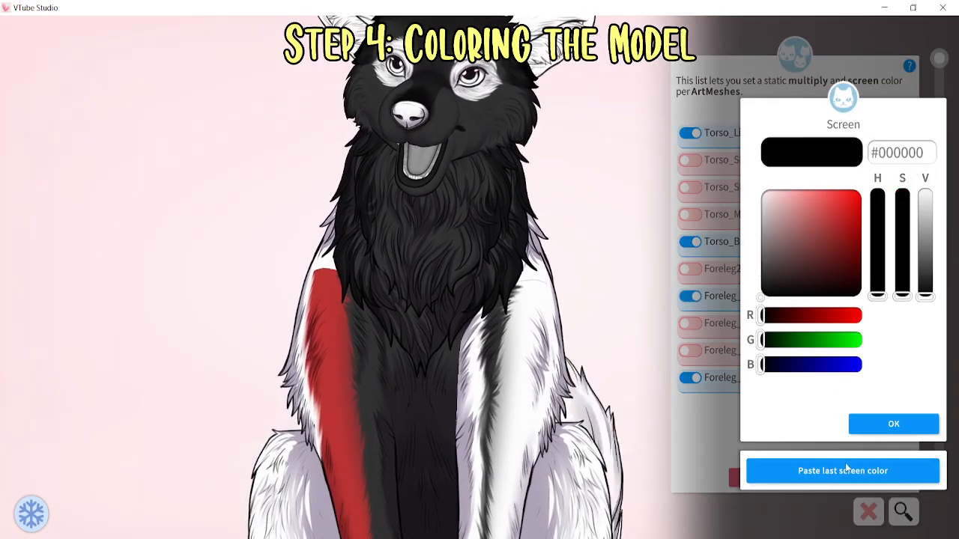
click(880, 427)
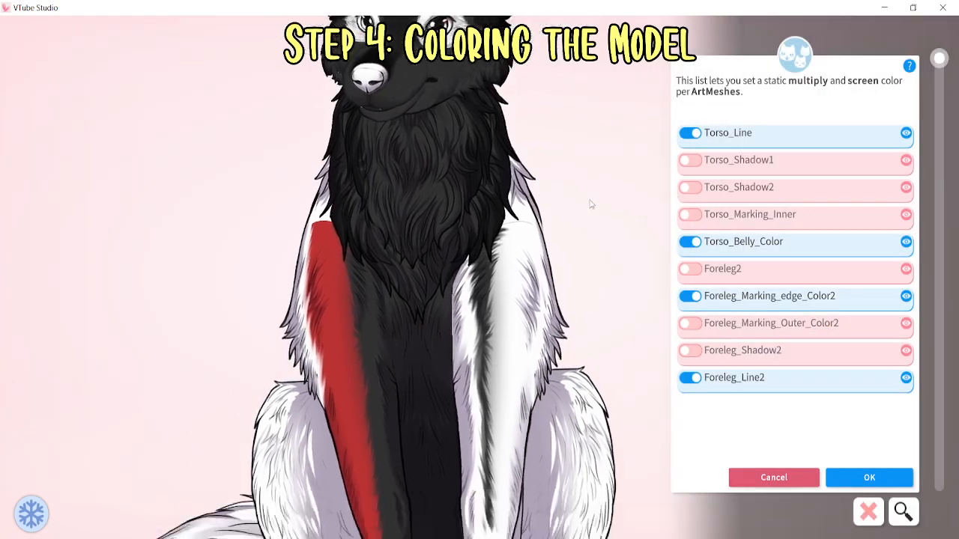
Enable Foreleg2, apply the last multiply color #313131 to it, and accept its screen color
click(476, 247)
click(690, 242)
click(815, 472)
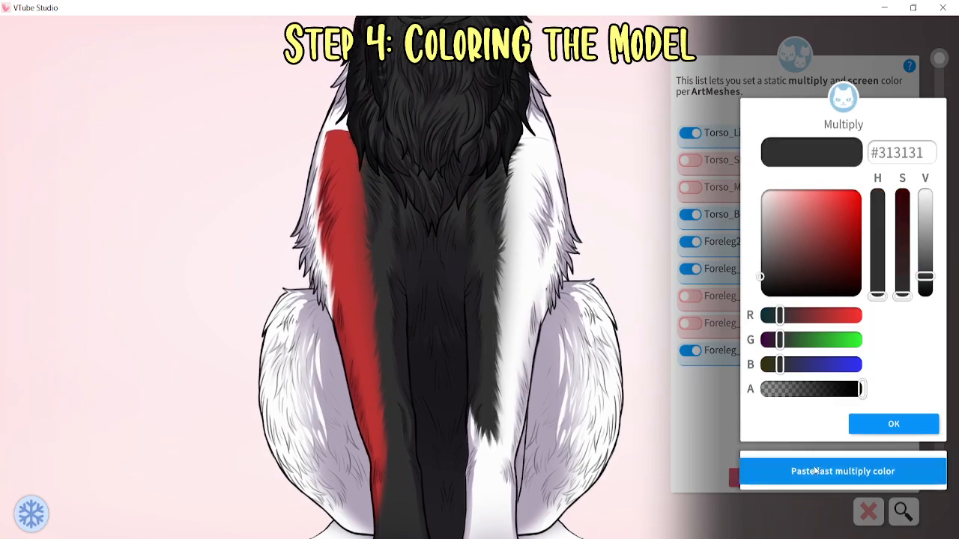
click(858, 424)
click(843, 427)
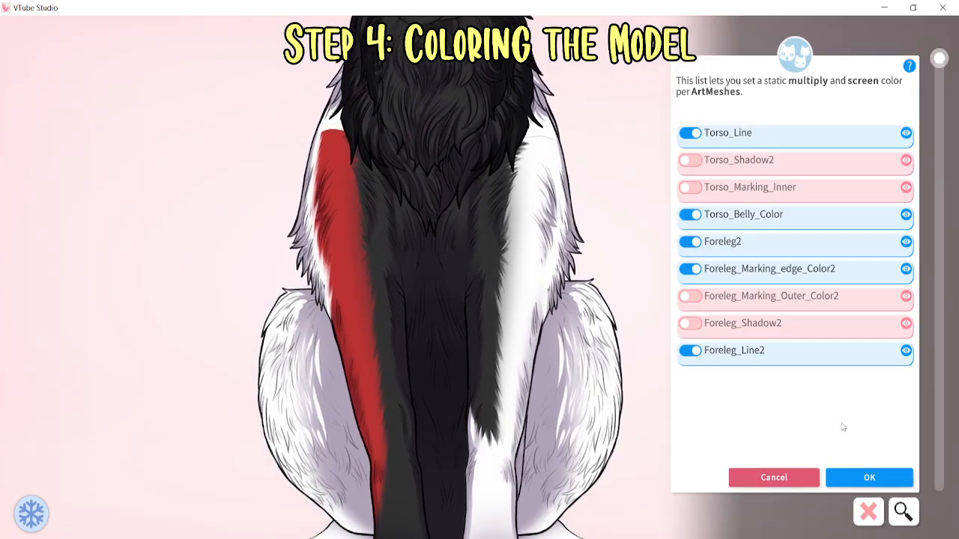
List the lower foreleg's ArtMeshes, enable Foreleg_Marking_Sock2, apply the last multiply color #313131 to it, and accept its screen color
click(507, 493)
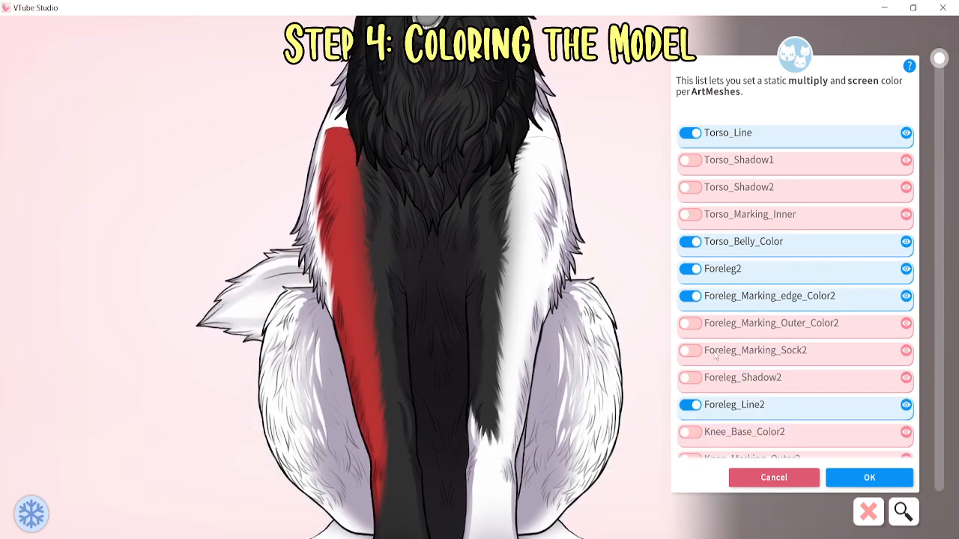
click(690, 351)
click(806, 469)
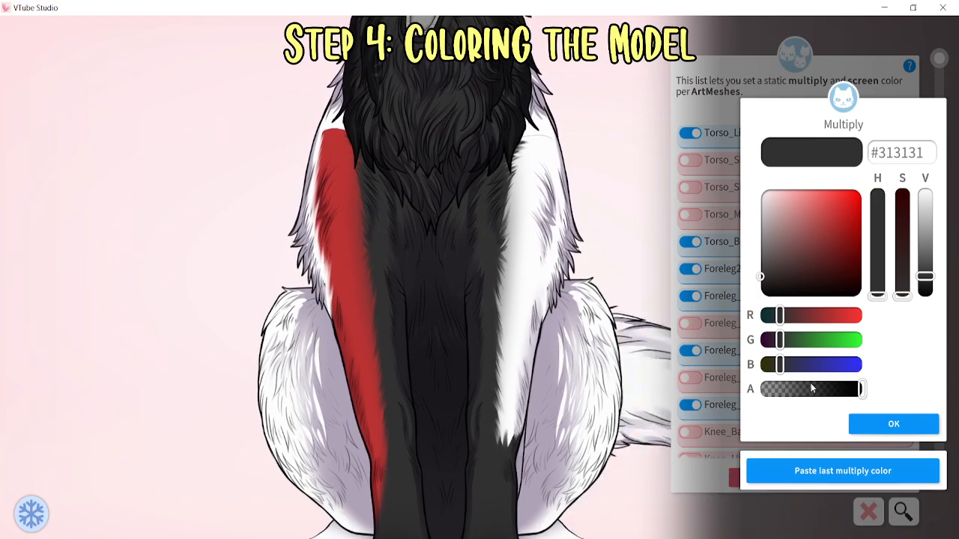
click(872, 425)
click(871, 407)
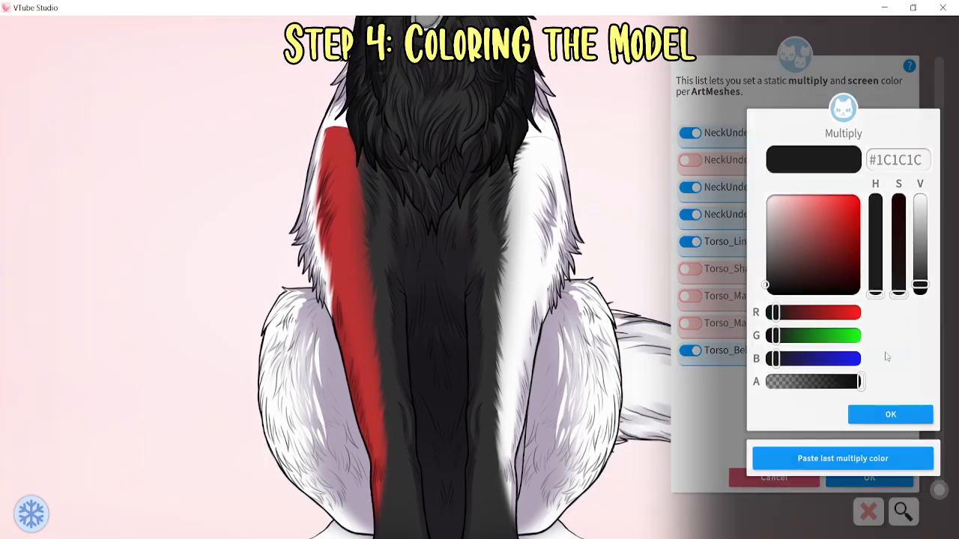
Re-accept the multiply color #1C1C1C from the neck's ArtMesh list, then enable Foreleg_Marking_Outer_Color2 and apply that color to it
click(895, 417)
click(896, 423)
scroll(749, 300, down, 2)
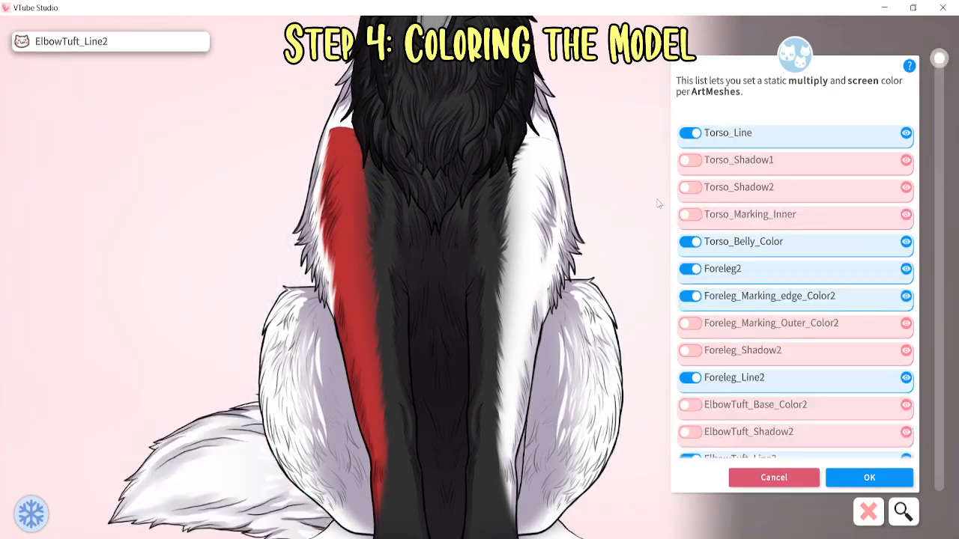
click(689, 325)
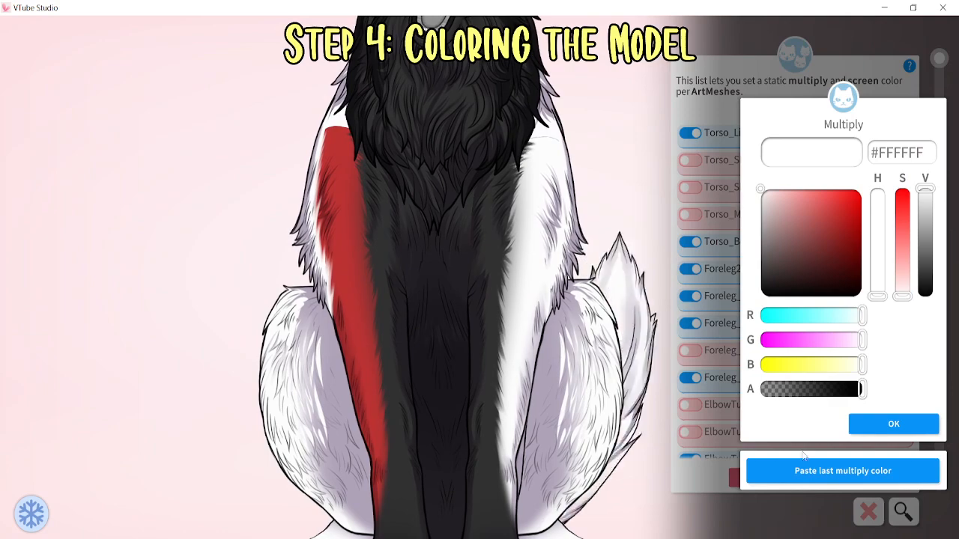
click(805, 468)
click(894, 424)
List the red-marked foreleg's ArtMeshes, apply the last multiply color to Foreleg_Marking_Outer_Color, and accept its screen color
click(355, 237)
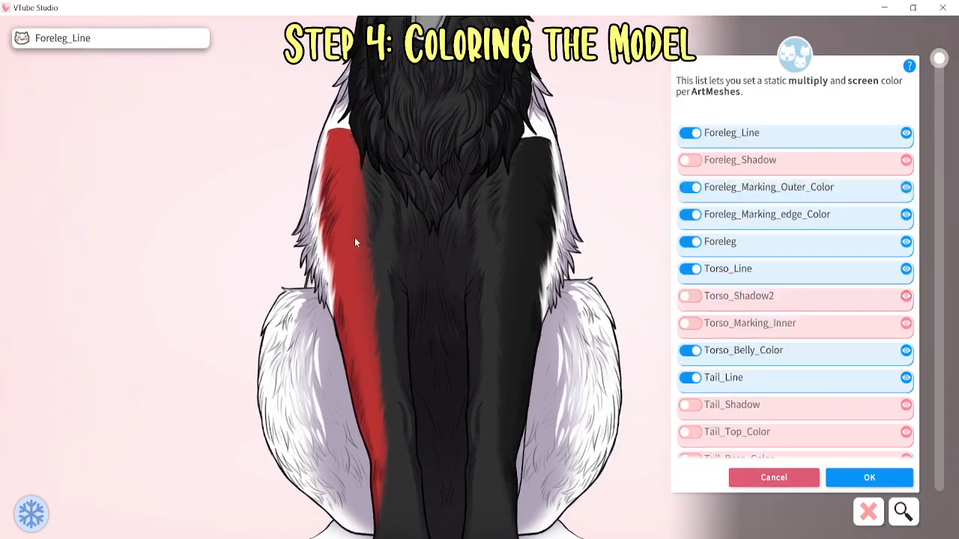
click(752, 197)
click(845, 469)
click(875, 426)
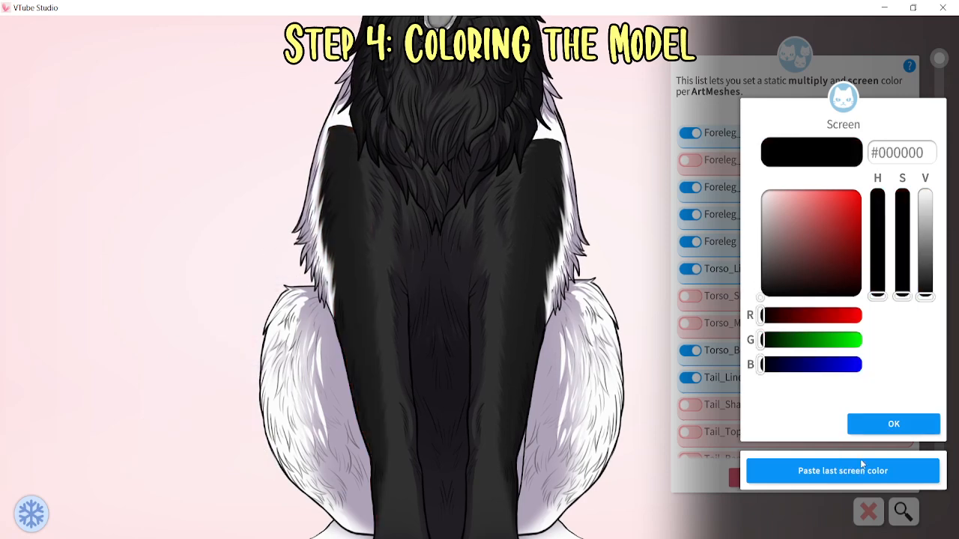
click(872, 424)
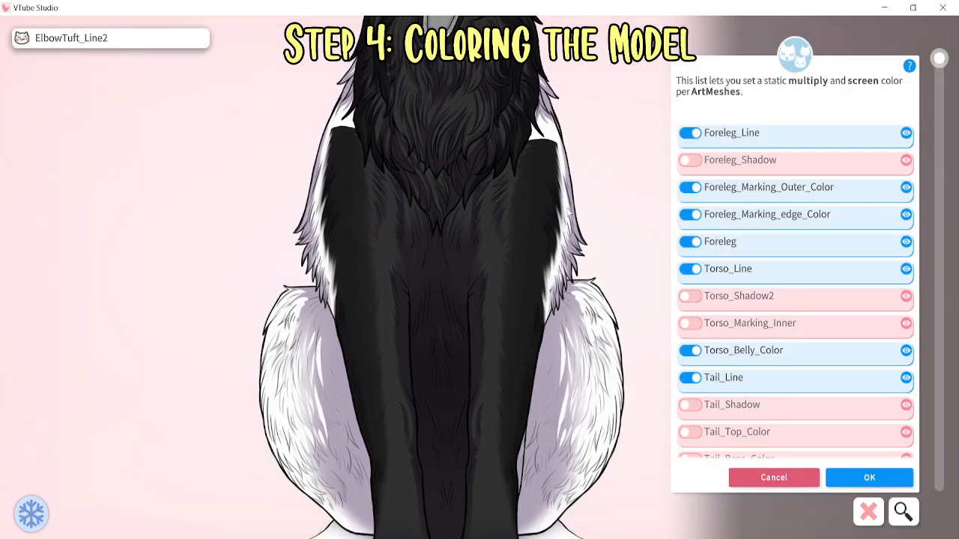
List the ArtMeshes at the elbow beside Foreleg2, enable ElbowTuft_Base_Color2, and apply the last multiply color #1C1C1C to it
click(559, 256)
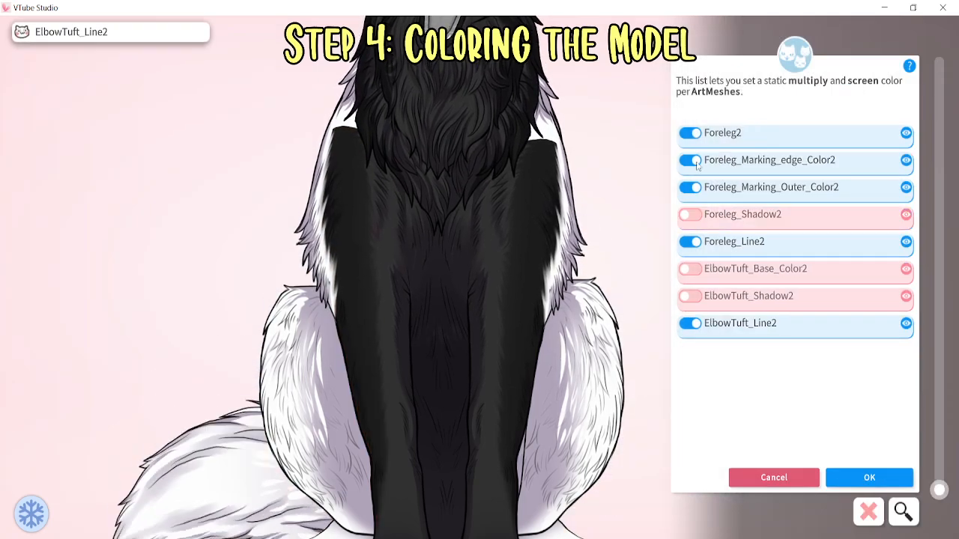
click(694, 271)
click(834, 470)
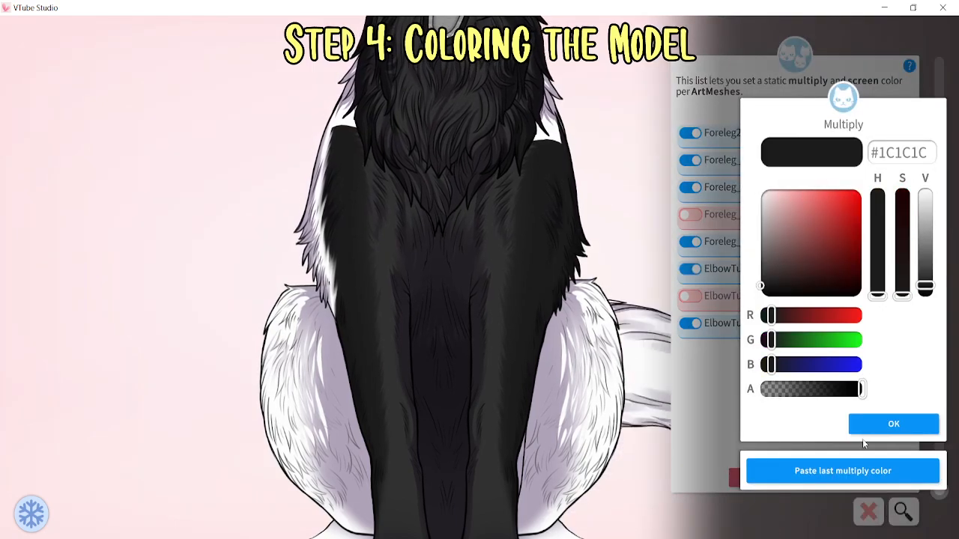
click(882, 426)
List the other elbow's ArtMeshes, enable ElbowTuft_Base_Color, apply the last multiply color #1C1C1C to it, and accept its screen color
click(363, 266)
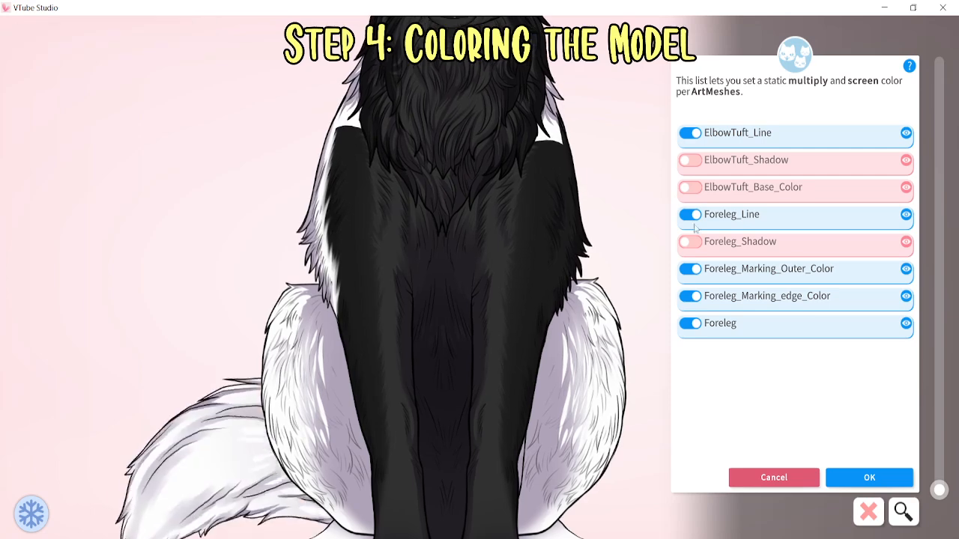
click(690, 188)
click(843, 470)
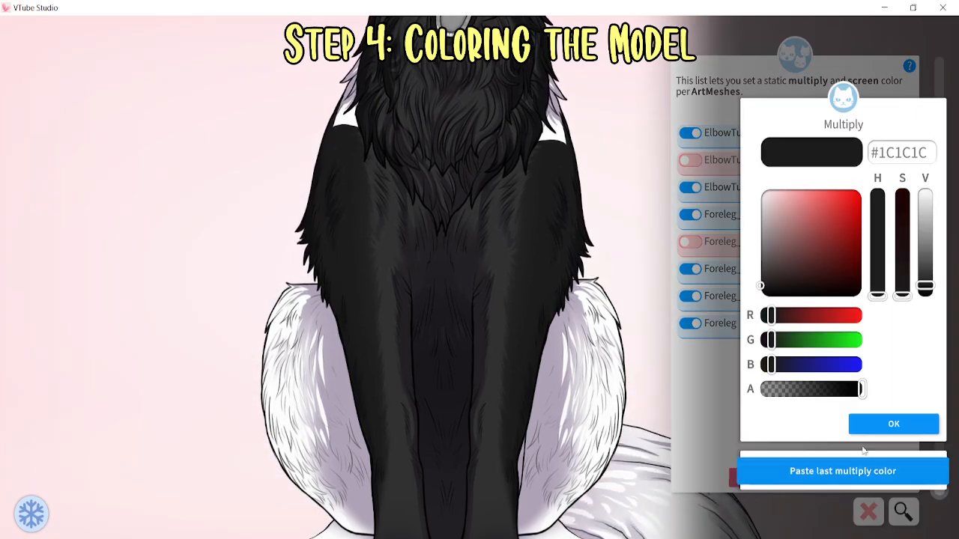
click(885, 423)
click(877, 429)
List the white shoulder area's ArtMeshes, enable Torso_Marking_Outer, apply the last multiply color to it, and accept its screen color
click(558, 264)
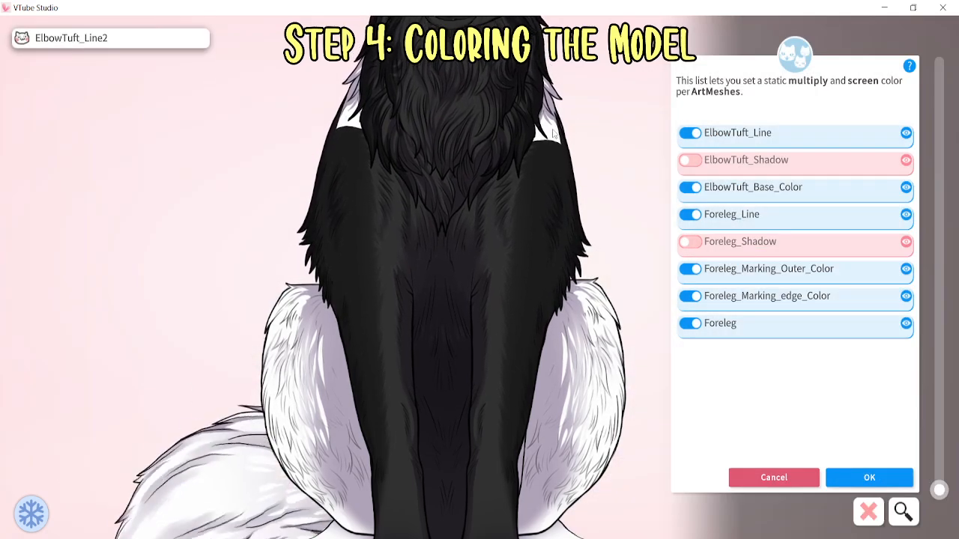
click(691, 187)
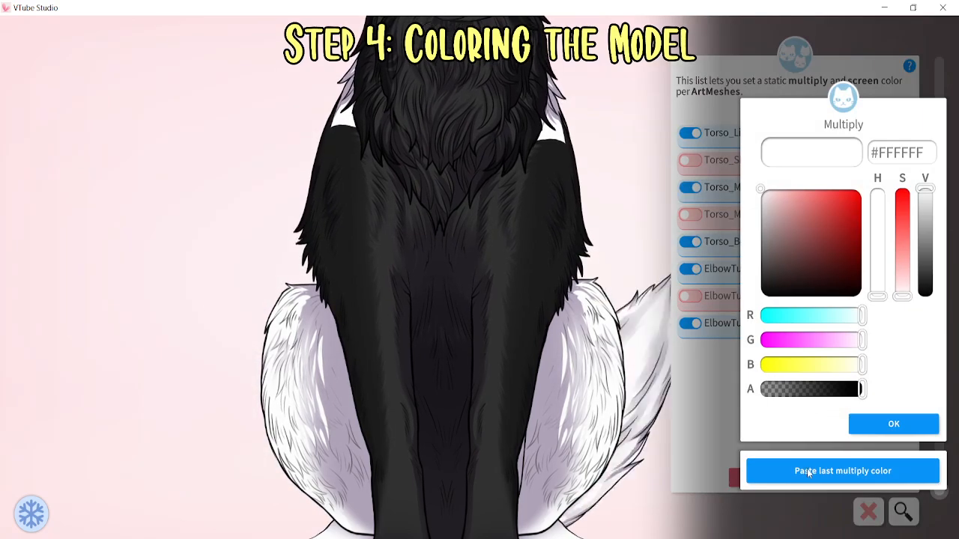
click(854, 469)
click(894, 425)
click(869, 424)
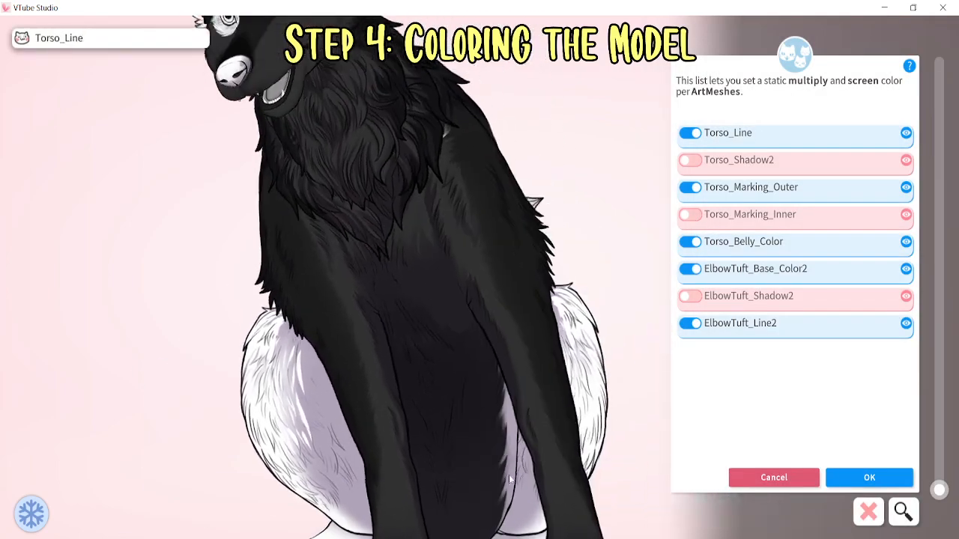
Enable Torso_Marking_Inner and apply the last multiply color to it
click(689, 215)
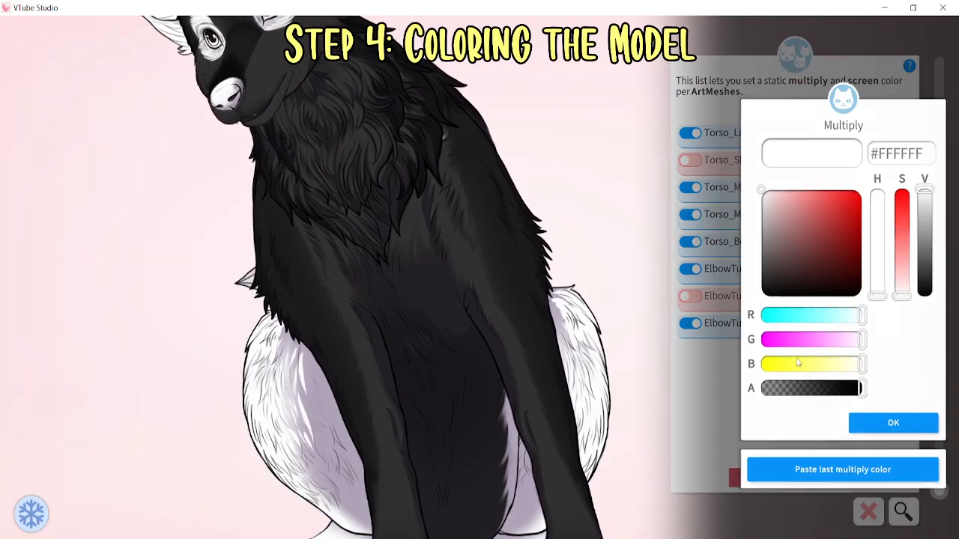
click(817, 472)
click(895, 424)
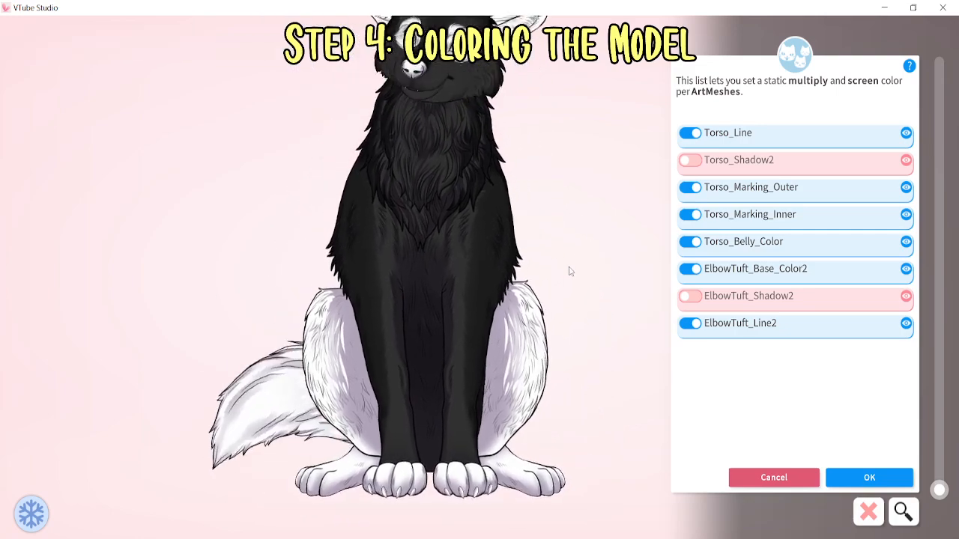
List the white knee's ArtMeshes, enable Knee_Base_Color2, and apply the last multiply and screen colors to it
drag(572, 199, 570, 110)
click(869, 512)
scroll(539, 330, up, 5)
click(553, 323)
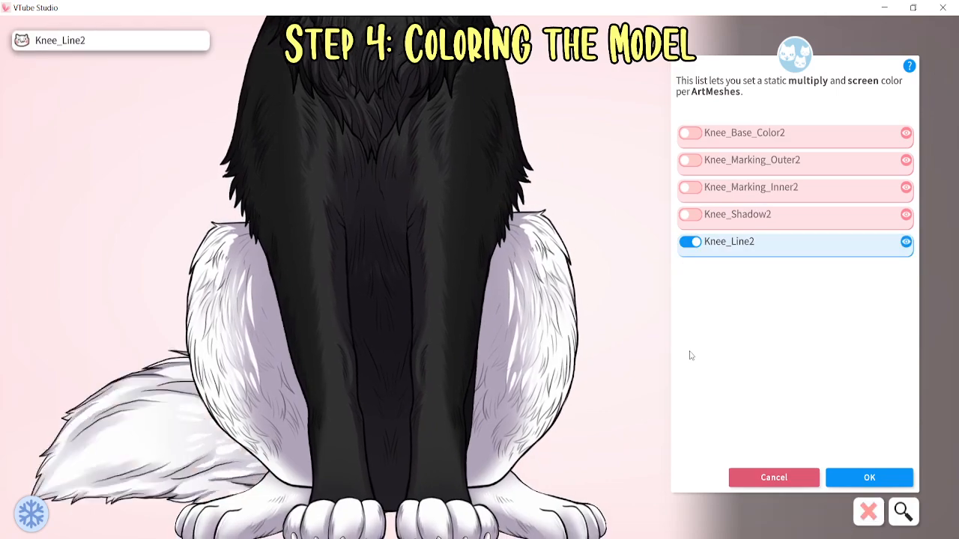
click(907, 135)
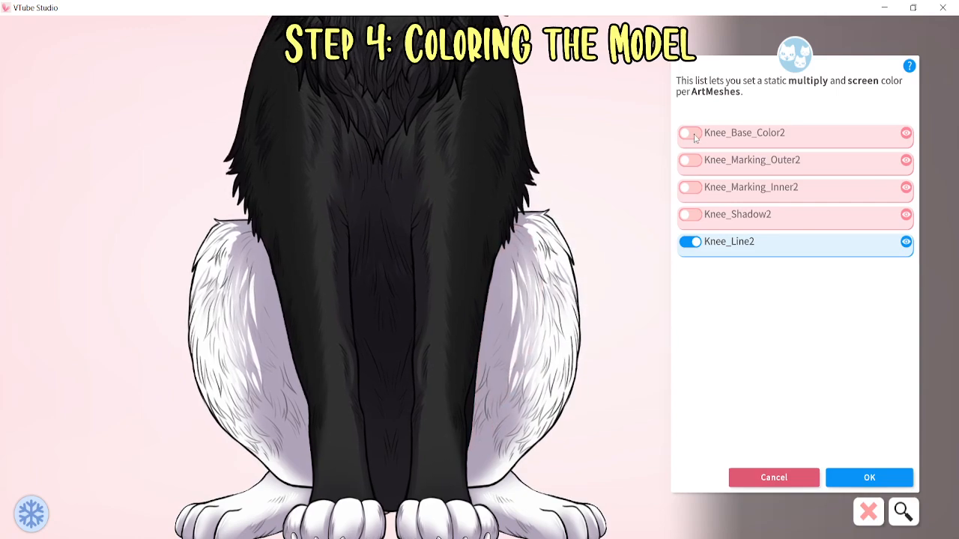
click(691, 134)
click(797, 459)
click(881, 423)
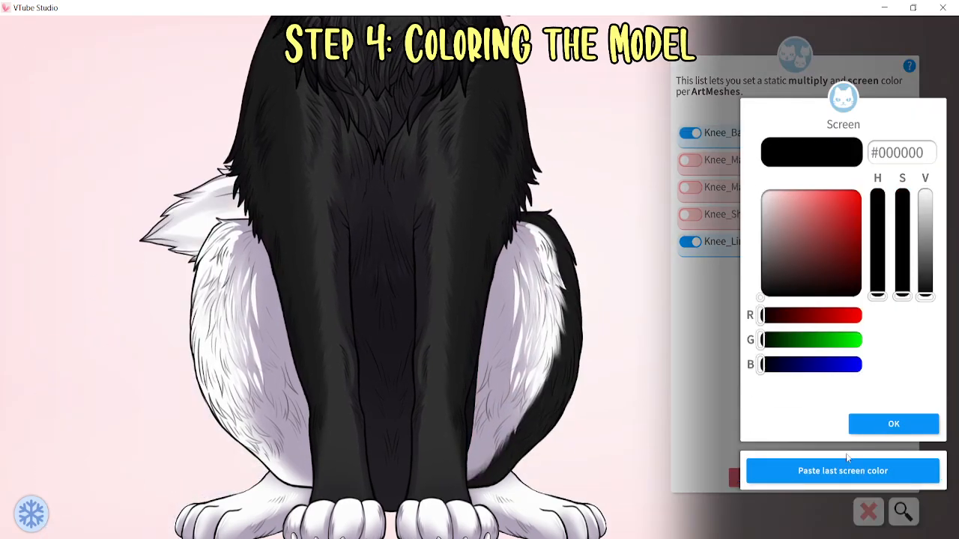
click(839, 468)
click(894, 423)
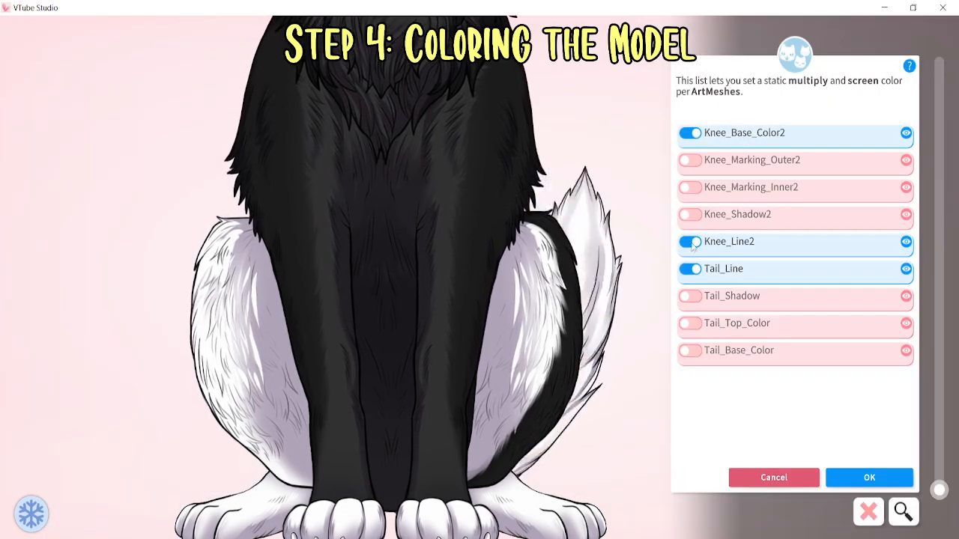
Enable Knee_Marking_Inner2, apply the last multiply color to it, and accept its screen color
click(691, 187)
click(843, 471)
click(890, 425)
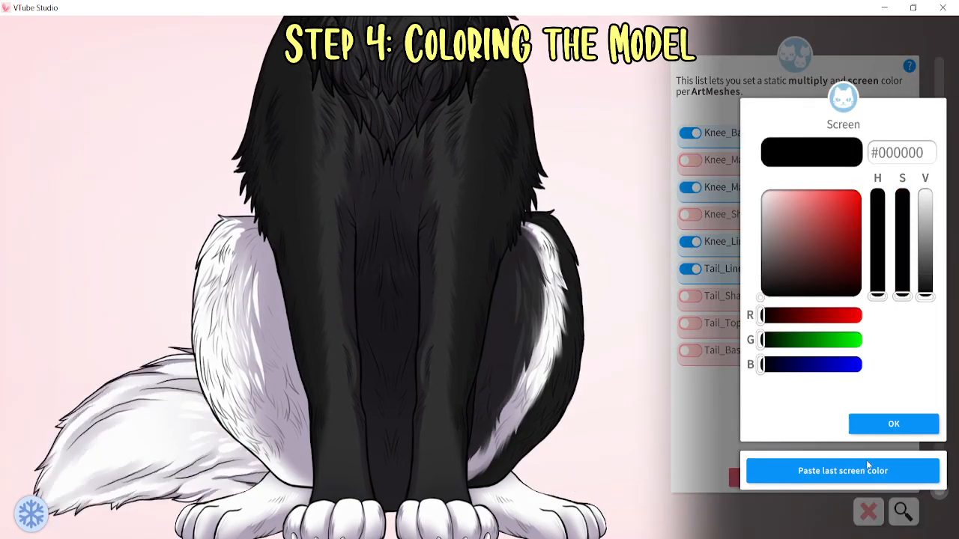
click(858, 424)
Enable Knee_Marking_Outer2, apply the last multiply color to it, and accept its screen color
click(691, 161)
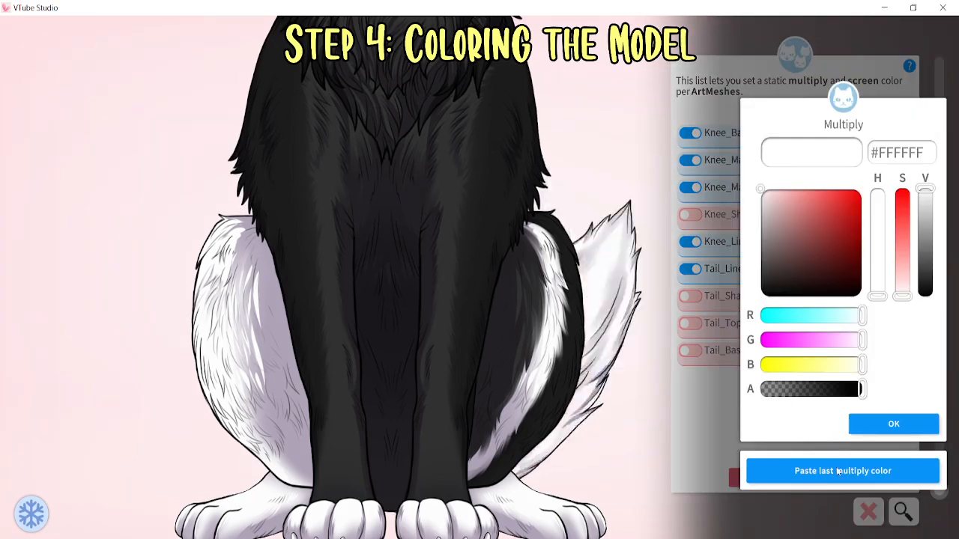
click(844, 470)
click(872, 424)
click(881, 424)
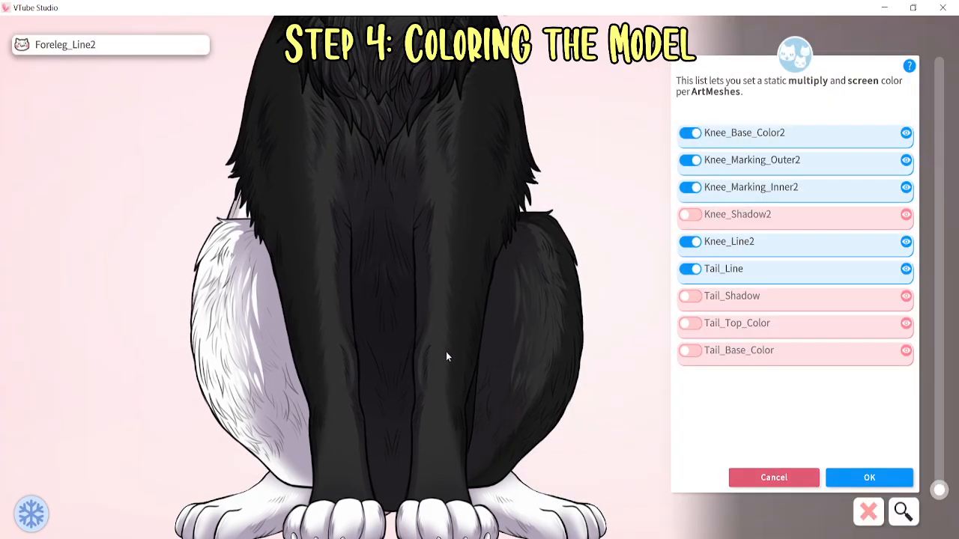
List the other knee's ArtMeshes, enable Knee_Marking_Inner, apply the last multiply color to it, and accept its screen color
click(269, 346)
click(691, 188)
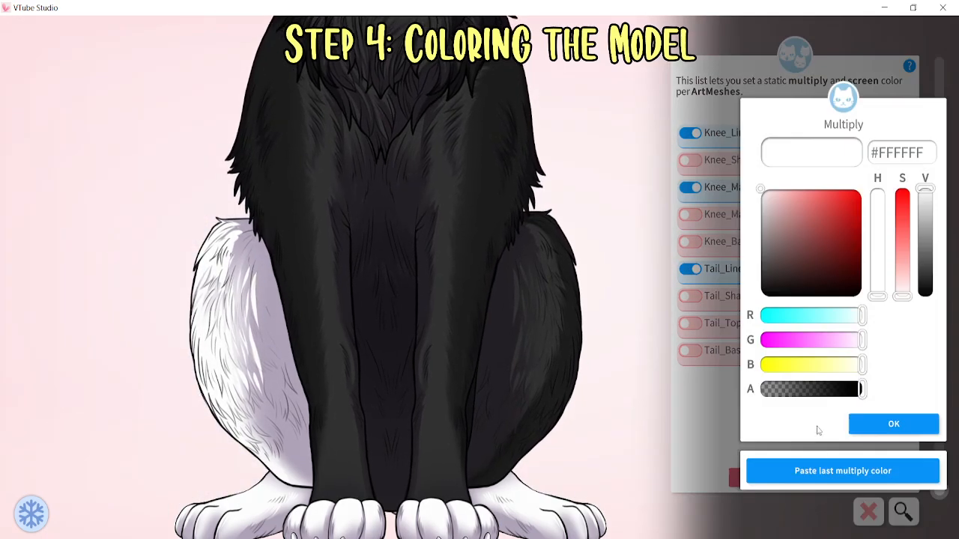
click(845, 470)
click(885, 423)
click(872, 424)
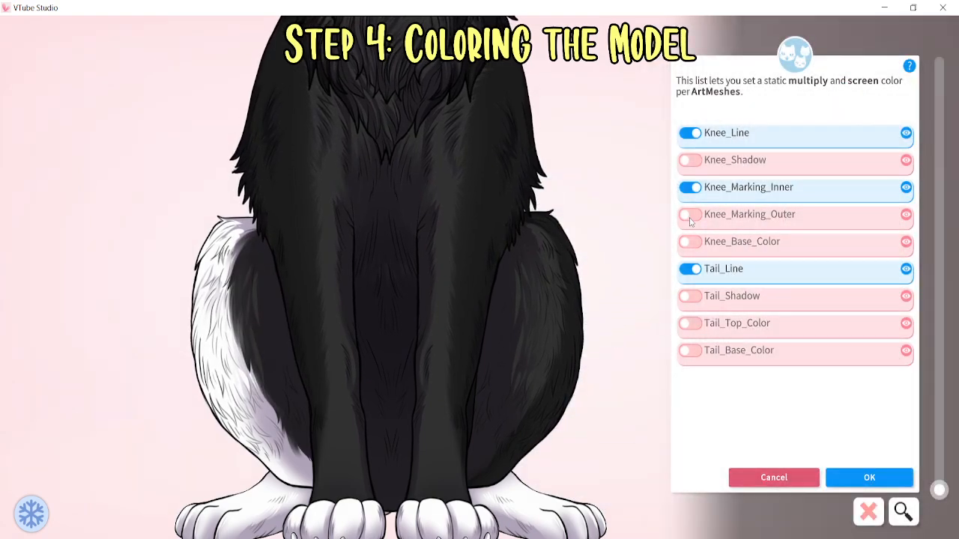
Enable Knee_Marking_Outer, apply the last multiply color to it, and accept its screen color
click(691, 215)
click(844, 470)
click(872, 424)
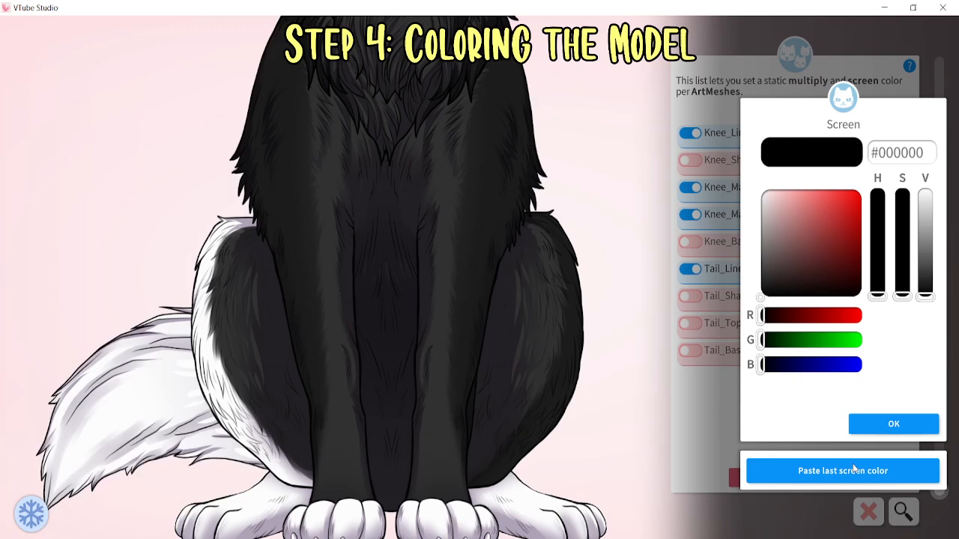
click(862, 423)
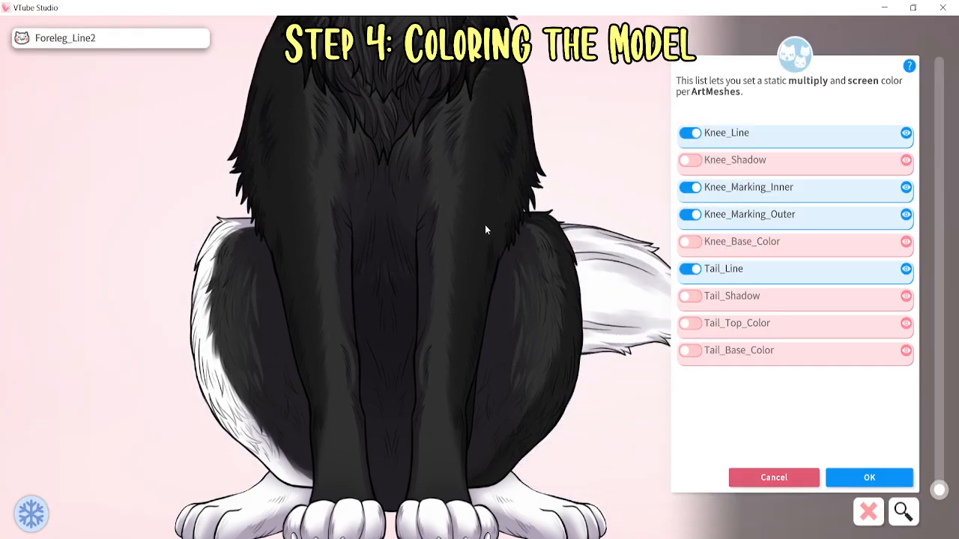
List the elbow tuft's ArtMeshes and open ElbowTuft_Base_Color2's color settings to reuse its multiply color
scroll(746, 175, up, 10)
click(533, 154)
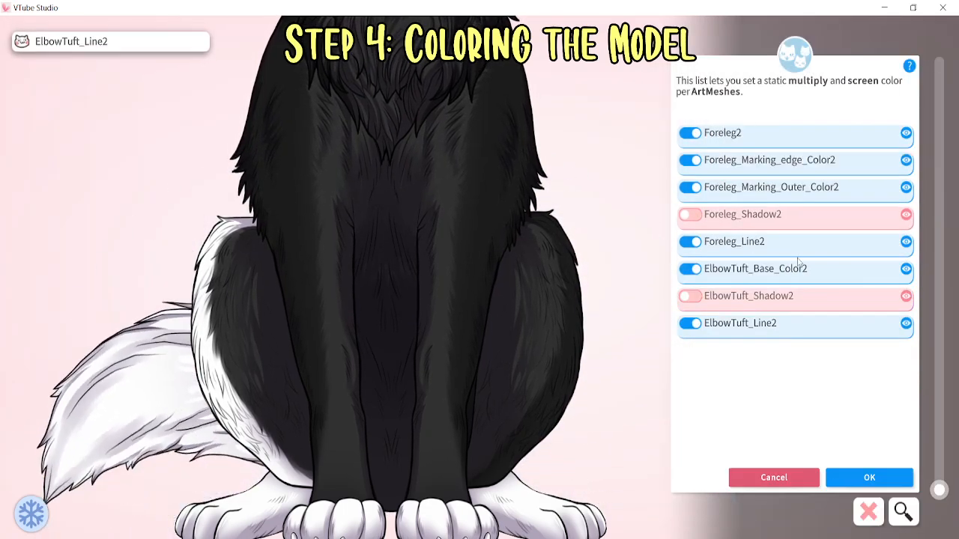
click(770, 273)
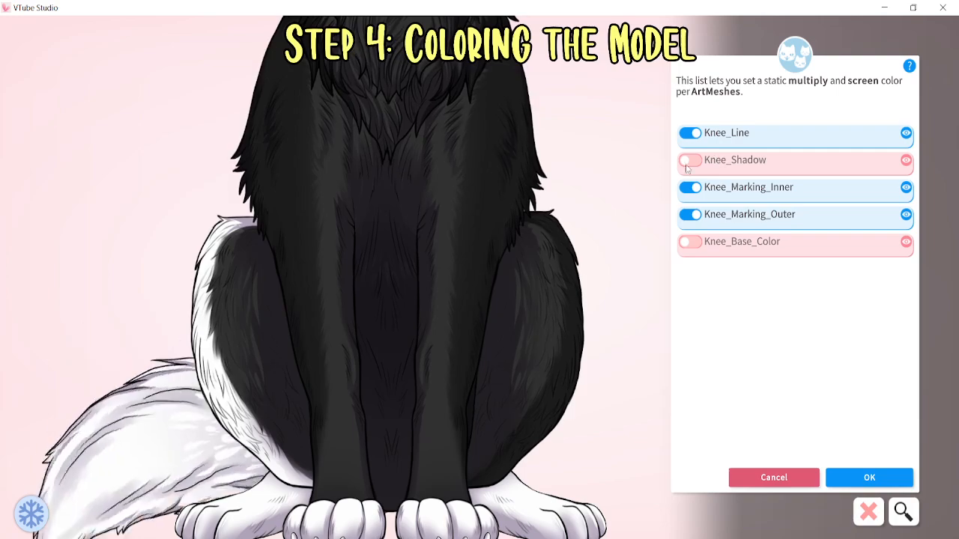
Enable Knee_Base_Color, apply the last multiply color to it, and accept its screen color
click(689, 241)
click(869, 424)
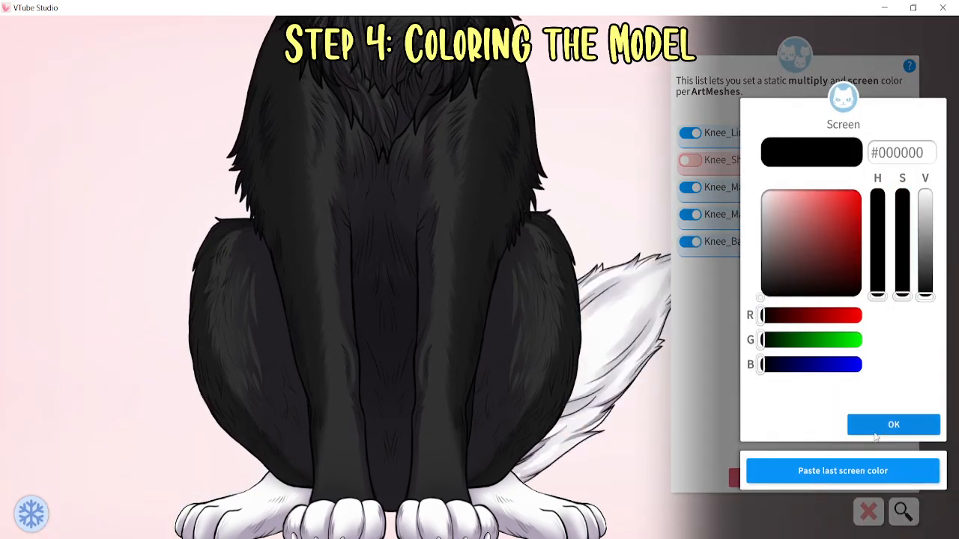
click(877, 424)
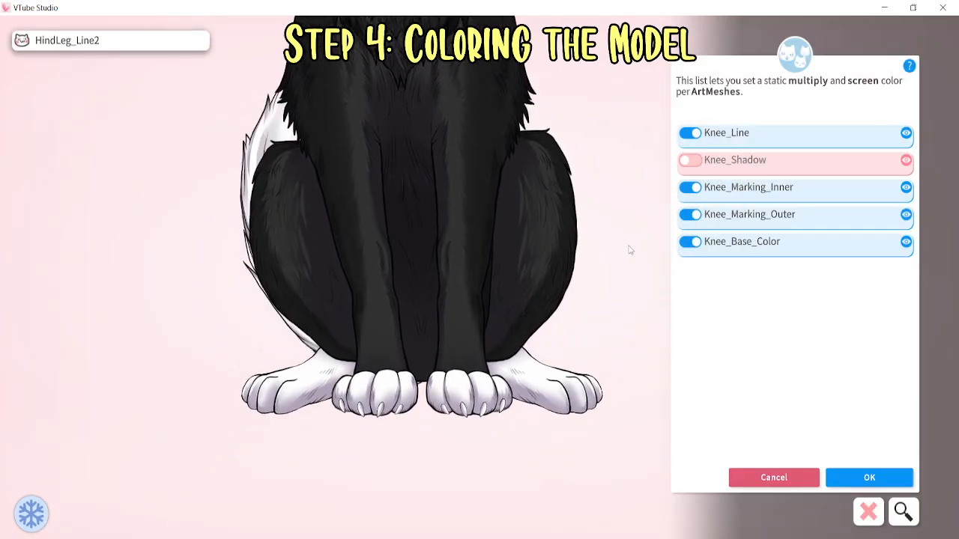
List the hind leg's ArtMeshes, enable HindLeg_Shadow2, and accept its color settings
click(590, 402)
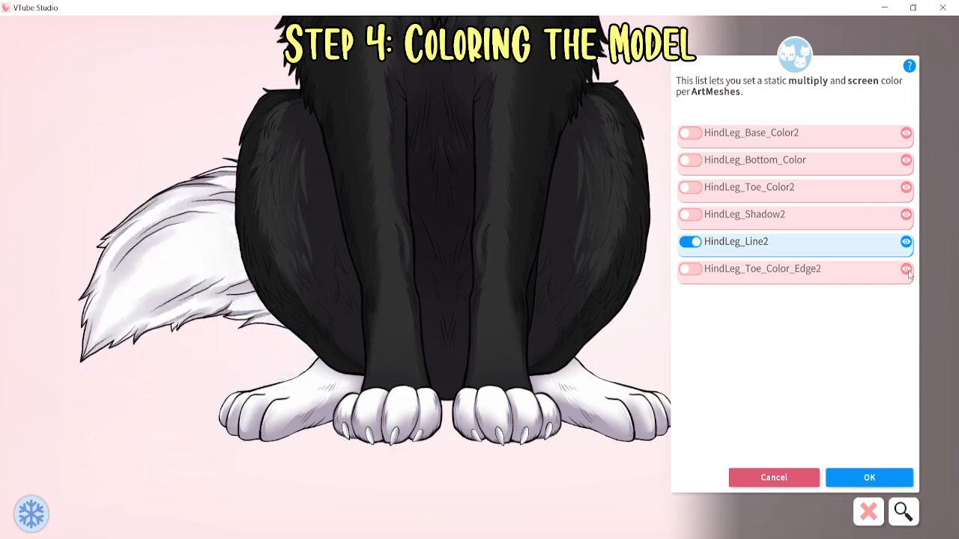
drag(654, 349, 602, 315)
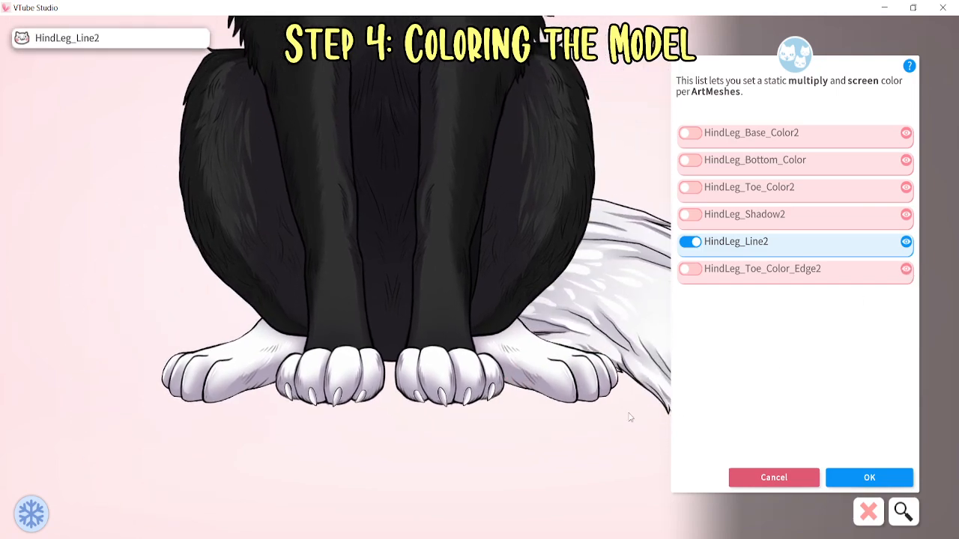
scroll(637, 428, up, 3)
drag(645, 436, 585, 397)
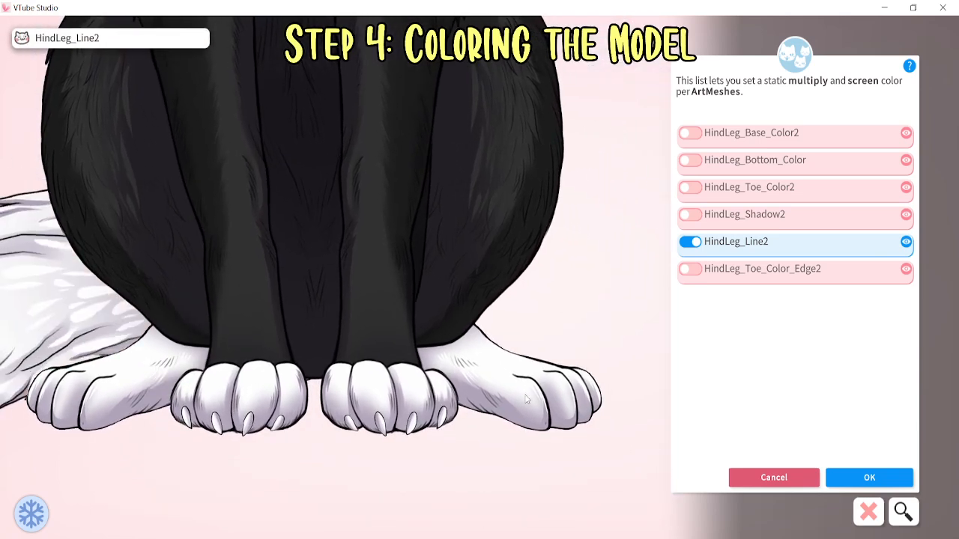
click(693, 215)
click(893, 424)
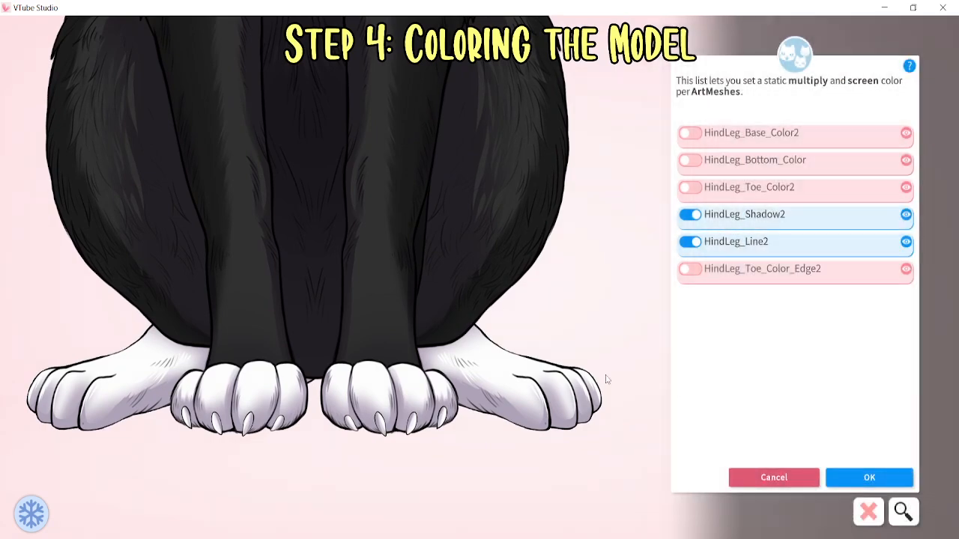
Open the torso base ArtMesh's multiply color #313131 to reuse it, accept it, and list the hind leg's ArtMeshes again
click(380, 340)
click(784, 247)
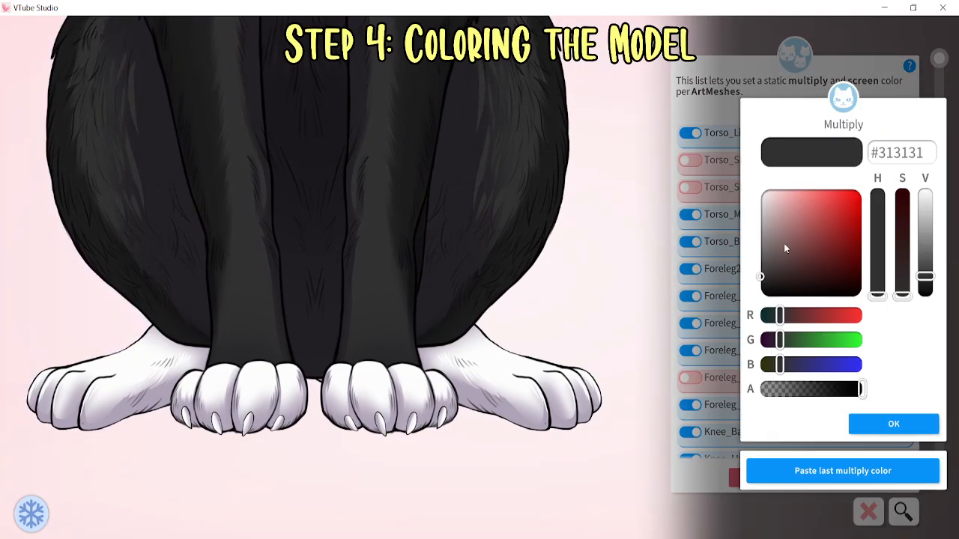
click(886, 426)
click(501, 374)
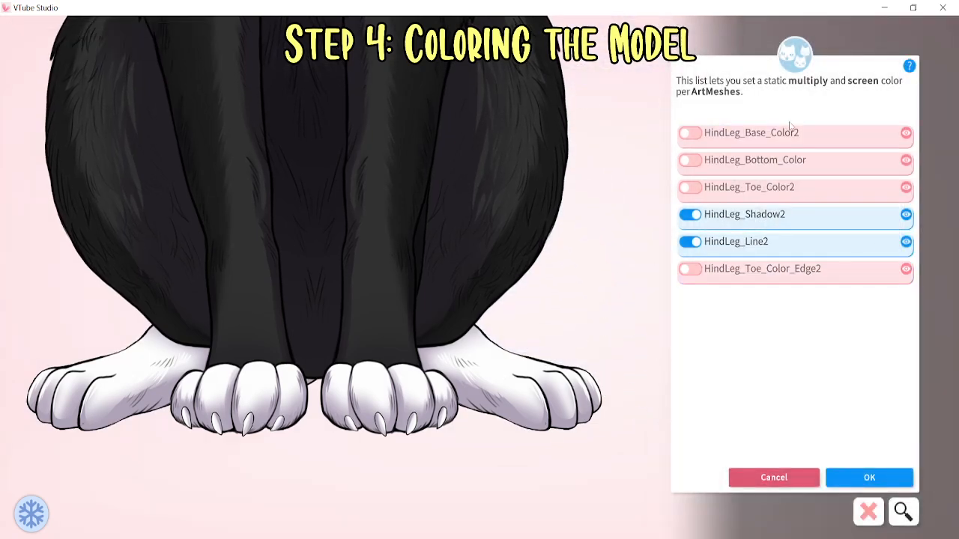
Enable HindLeg_Base_Color2, apply the last multiply color to it, and accept its screen color
click(701, 140)
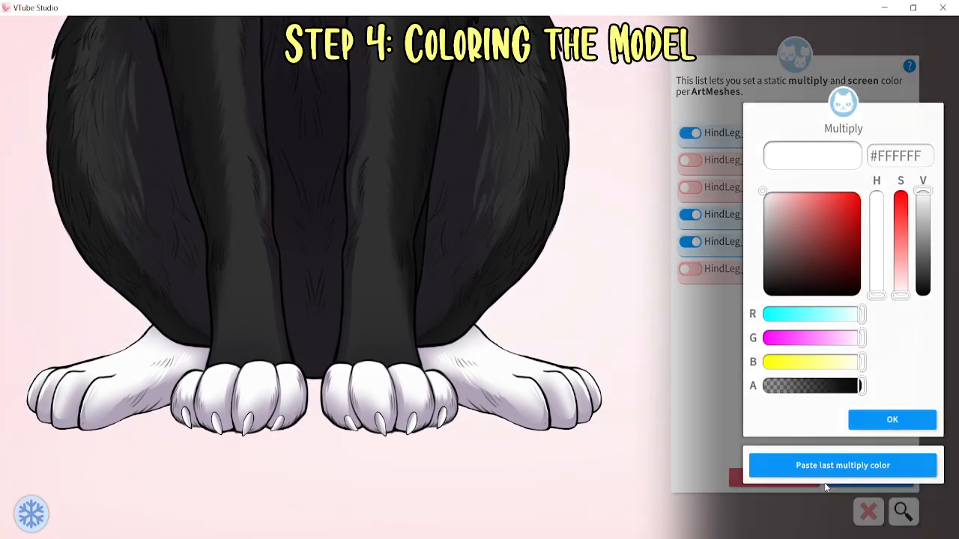
click(843, 469)
click(885, 424)
click(873, 426)
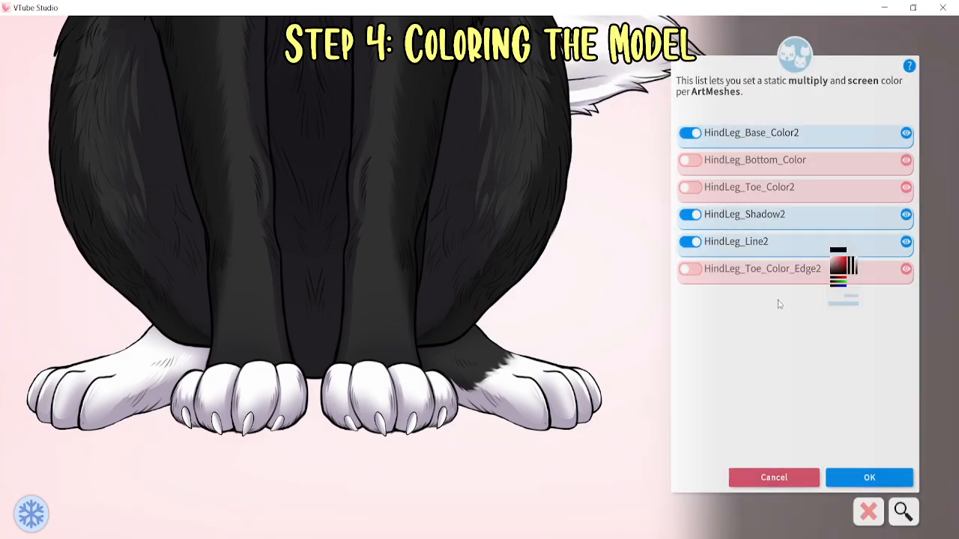
Enable HindLeg_Bottom_Color, set its multiply color to #000000, and accept its screen color
click(690, 162)
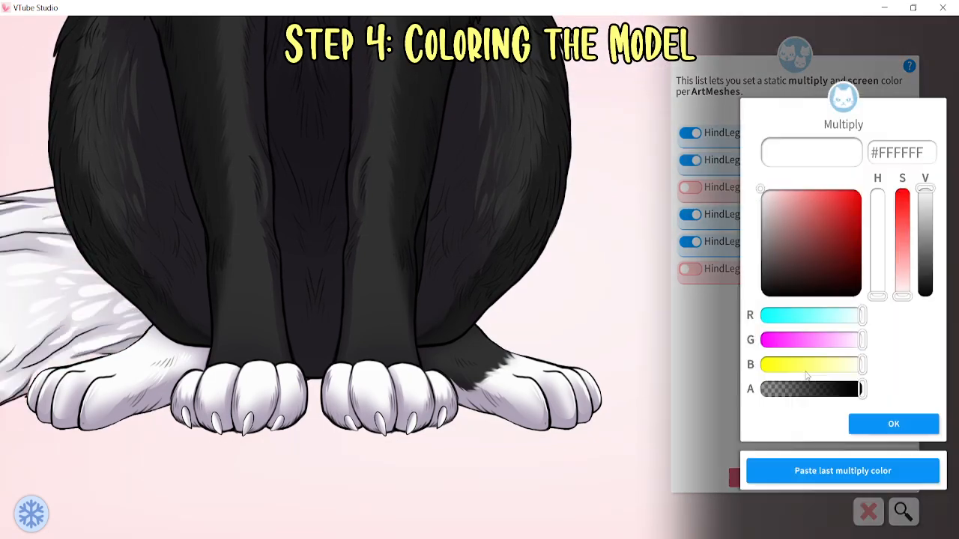
click(813, 466)
drag(842, 229, 759, 281)
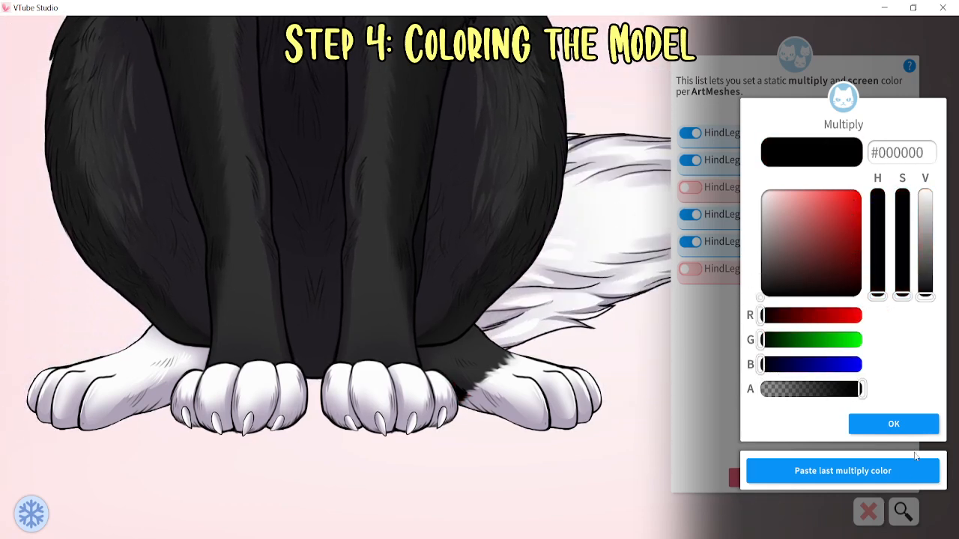
click(884, 424)
click(810, 141)
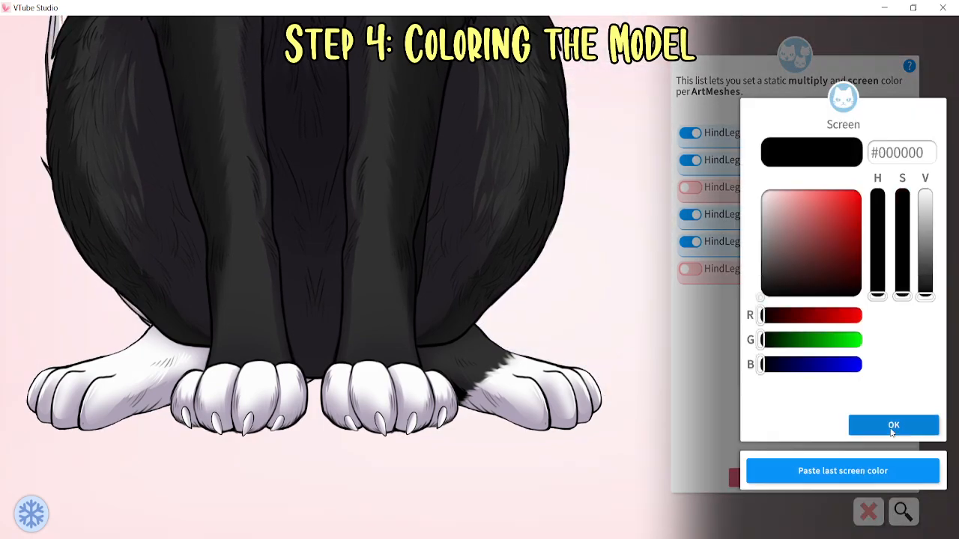
click(892, 433)
Reopen HindLeg_Bottom_Color's color settings and accept its multiply and screen colors
click(791, 164)
click(893, 424)
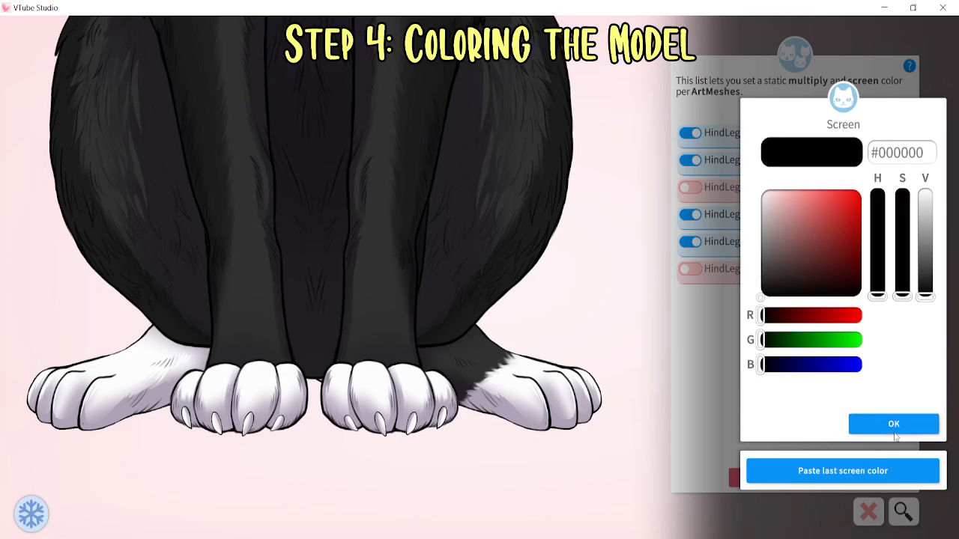
click(892, 424)
Enable HindLeg_Toe_Color2, apply the last multiply color #313131 to it, and accept its screen color
click(791, 187)
click(824, 467)
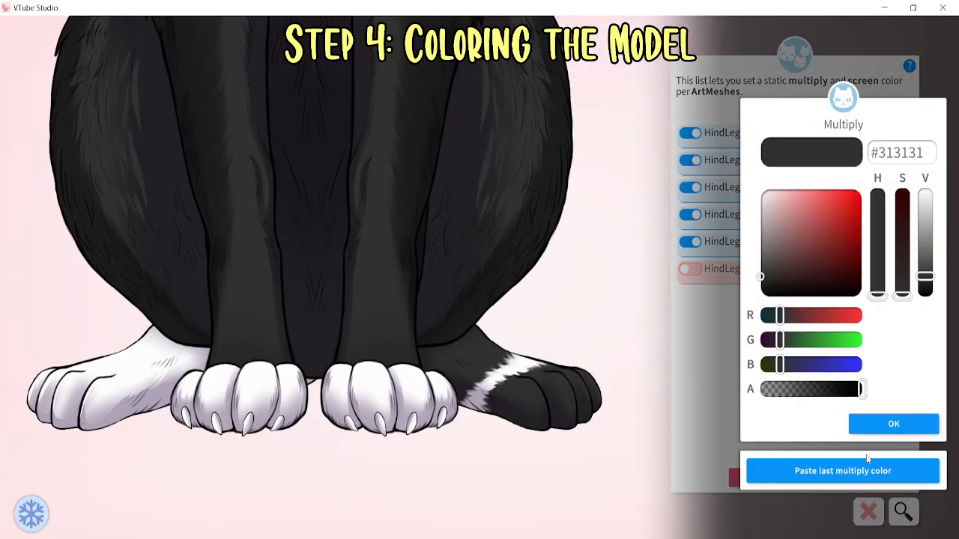
click(871, 425)
click(871, 423)
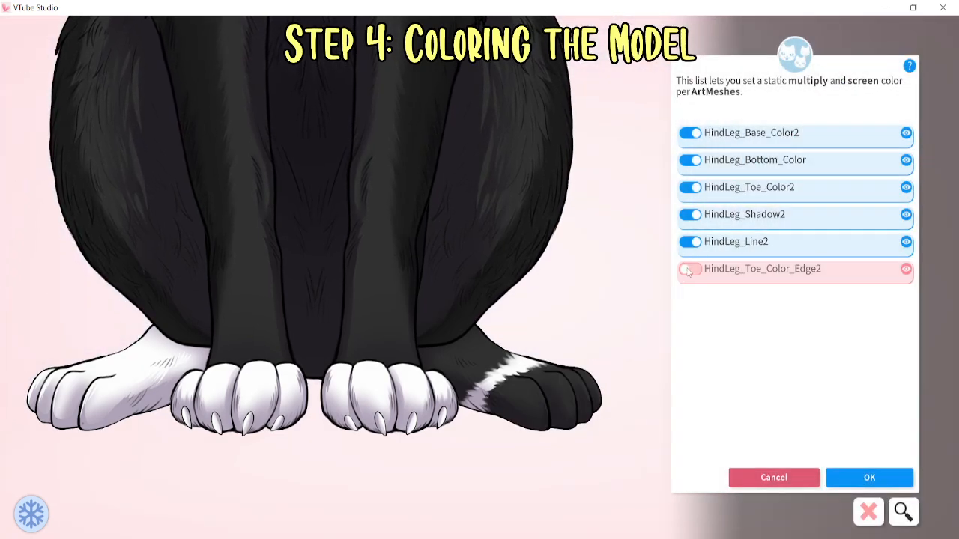
Enable HindLeg_Toe_Color_Edge2, apply the last multiply color to it, and accept its screen color
click(688, 271)
click(844, 469)
click(890, 423)
click(891, 423)
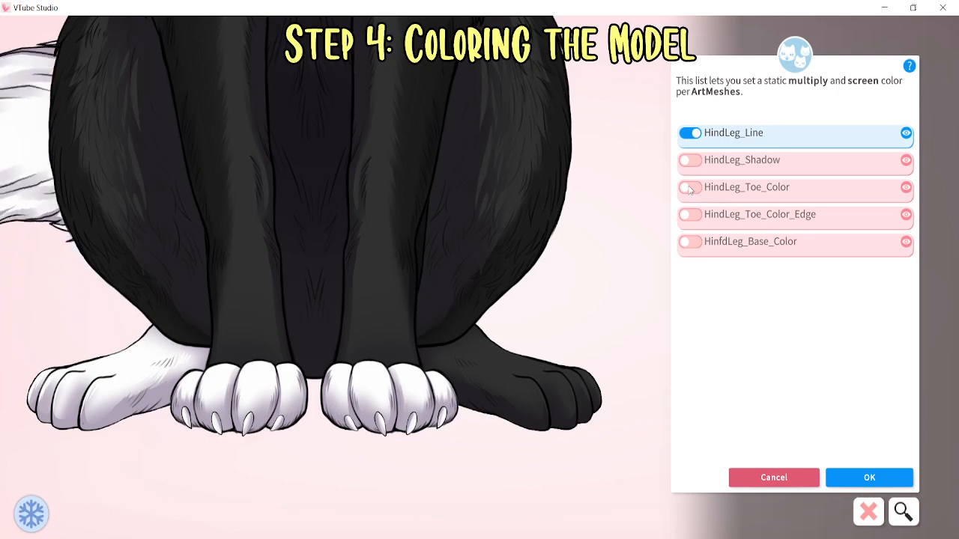
Enable HindLeg_Toe_Color and HindLeg_Toe_Color_Edge on the other hind leg and apply the last multiply color to both
click(690, 188)
click(870, 431)
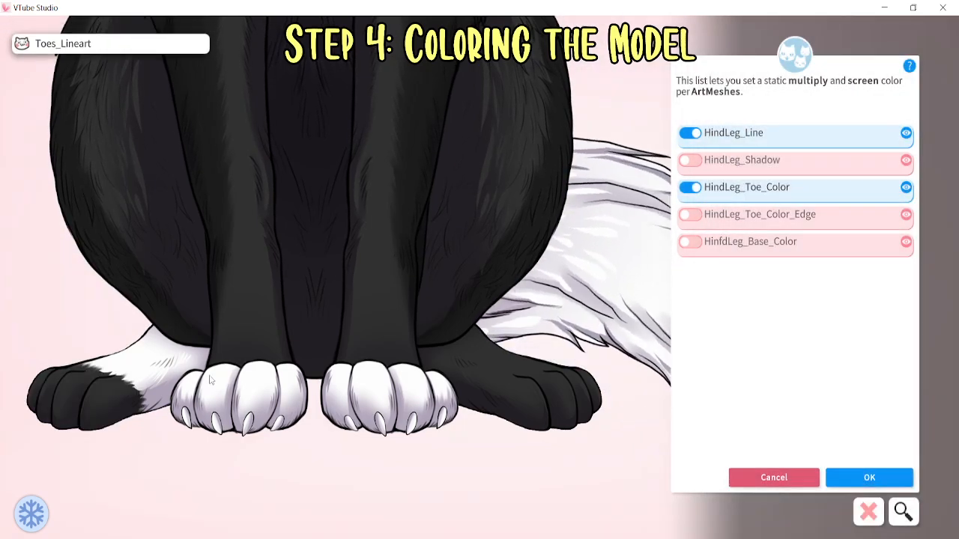
click(690, 215)
click(819, 472)
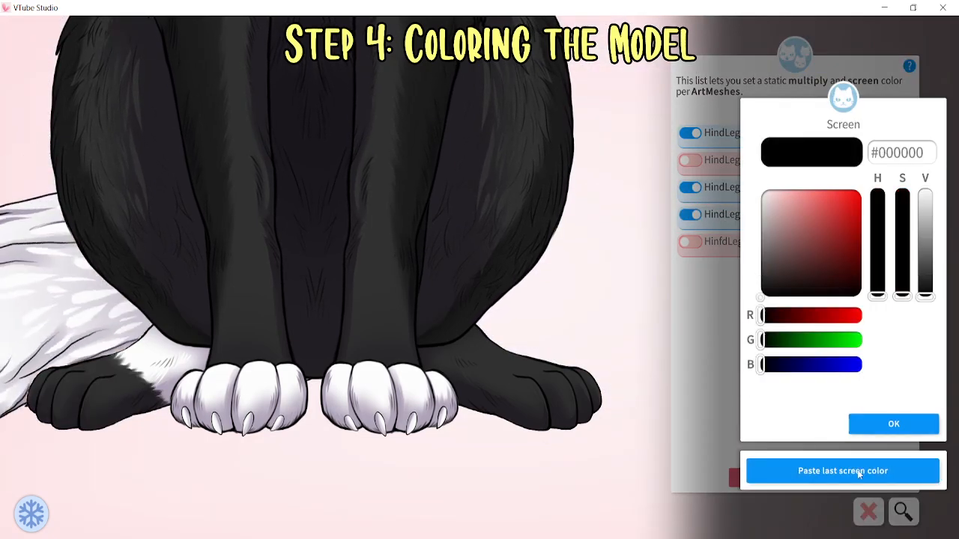
click(805, 470)
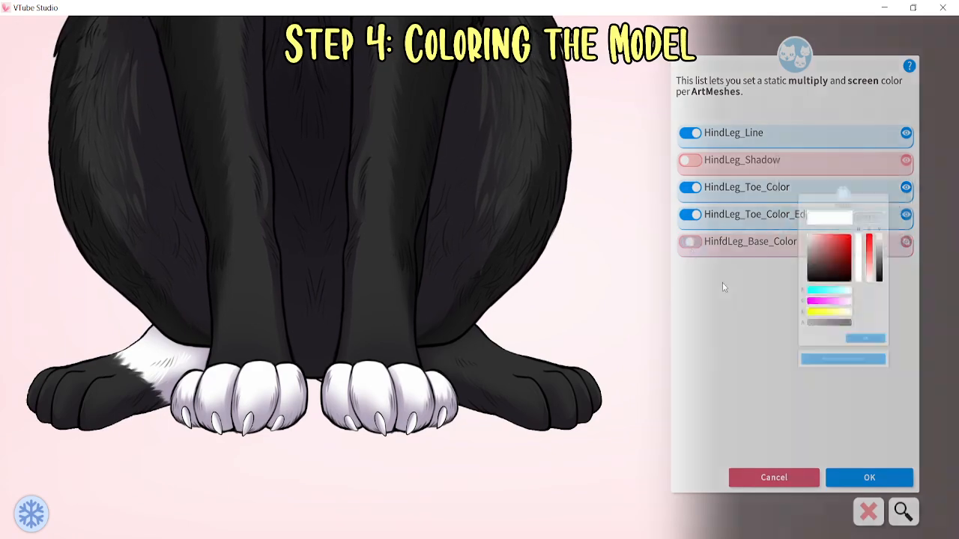
Enable HinfdLeg_Base_Color and HindLeg_Bottom_Color_R and apply the last multiply color #313131 to both
click(690, 242)
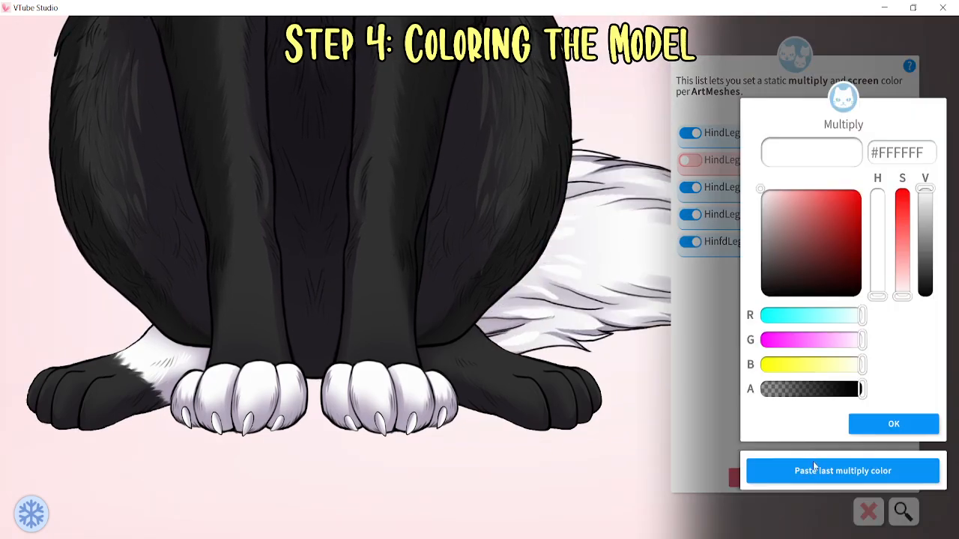
click(813, 466)
click(874, 431)
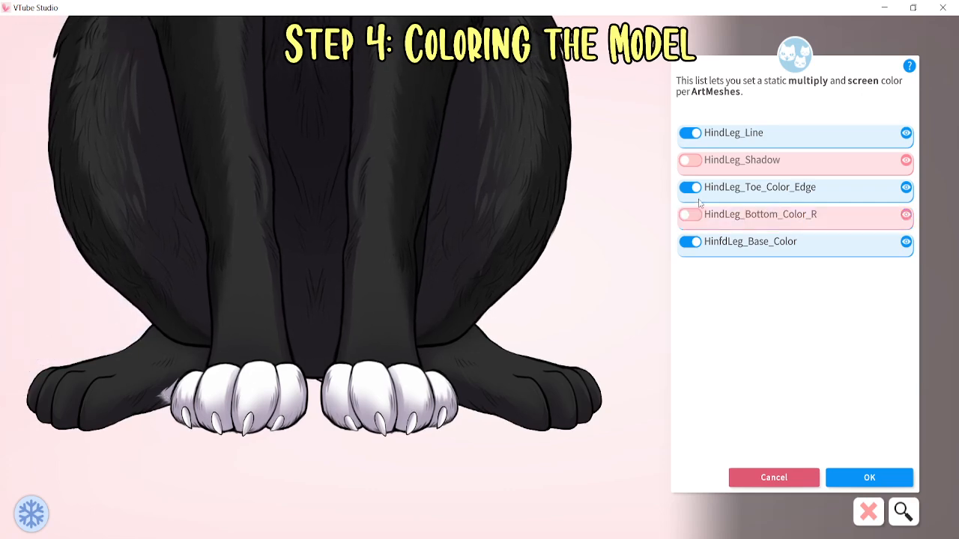
click(690, 215)
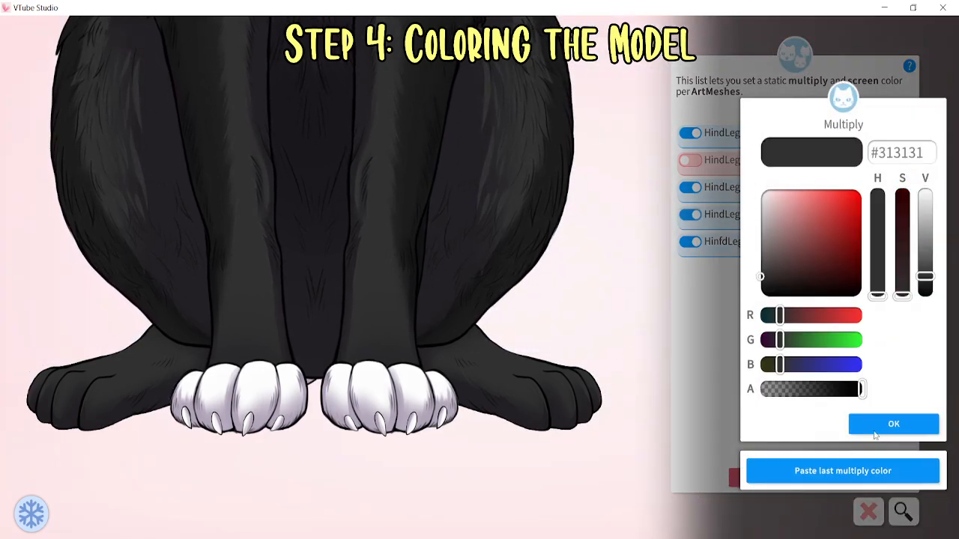
click(858, 475)
List the front paw's ArtMeshes, enable Toes_Base_Color2, and apply the last multiply color #313131 to it
click(440, 393)
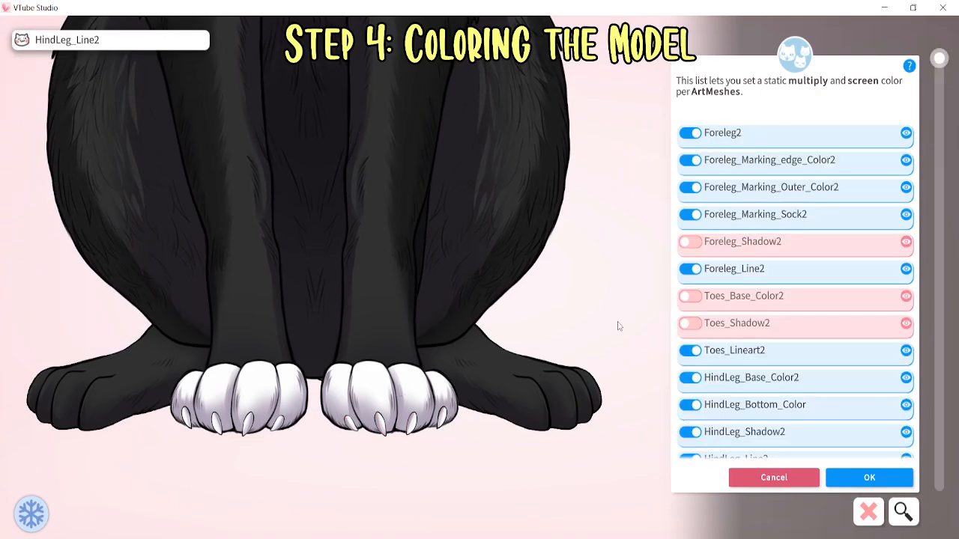
click(690, 300)
click(843, 470)
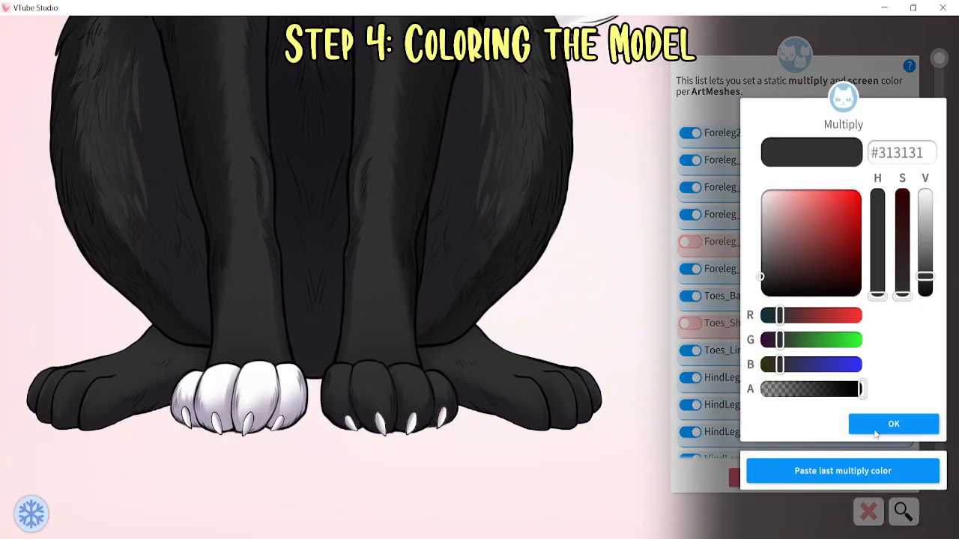
click(862, 425)
List the other front paw's ArtMeshes, enable Toes_Base_Color, apply the last multiply color, and accept its screen color
click(283, 393)
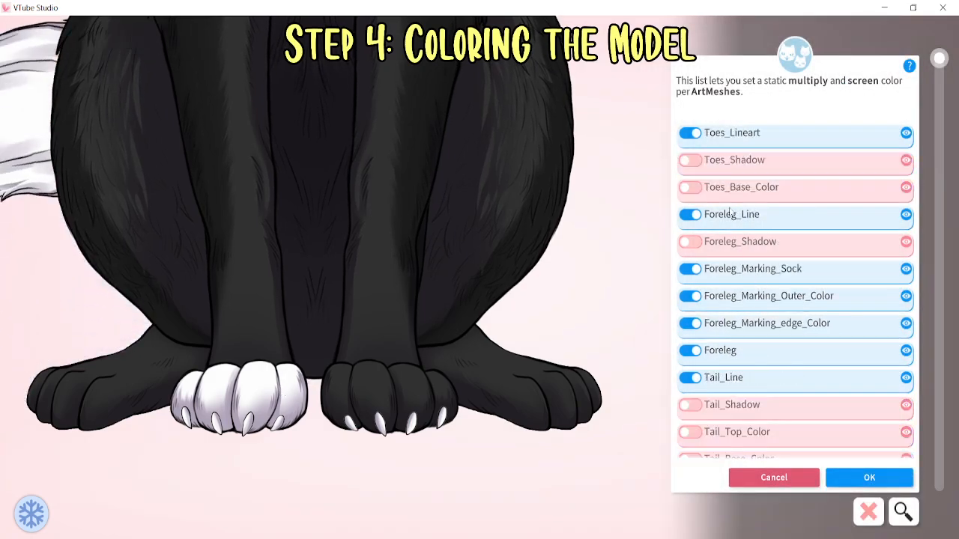
click(689, 188)
click(846, 471)
click(899, 424)
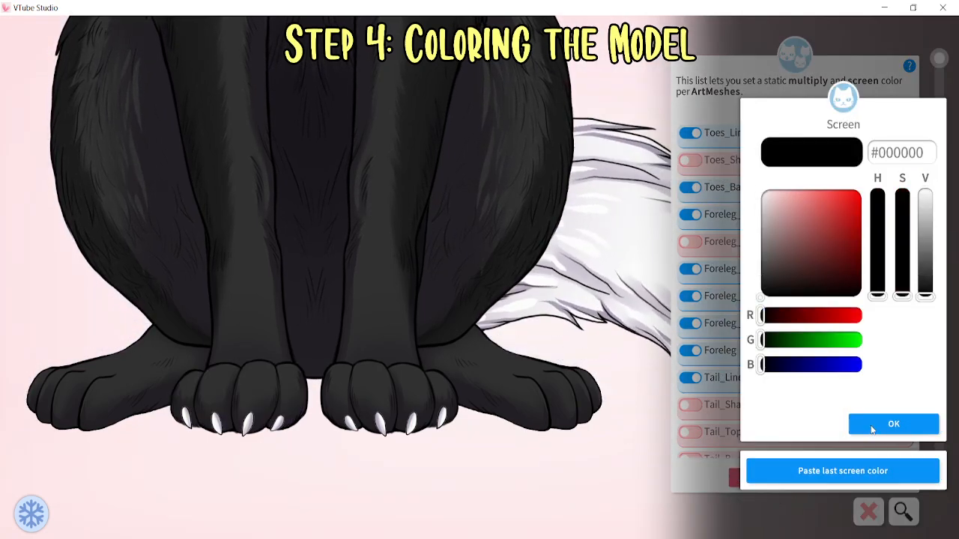
click(899, 423)
List the ArtMeshes of the dark paw's nails, enable Nails_Base_Color2, and set its multiply color to #000000
click(411, 430)
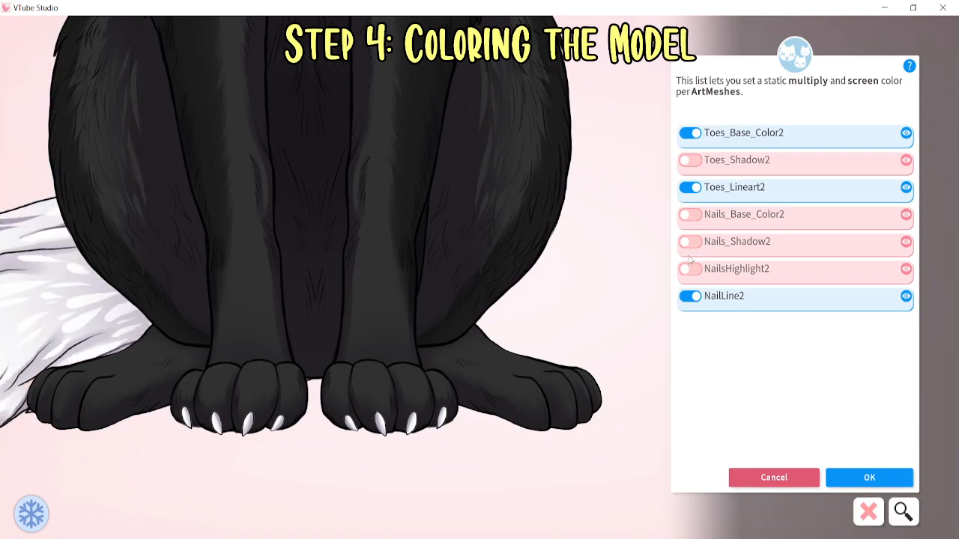
click(690, 215)
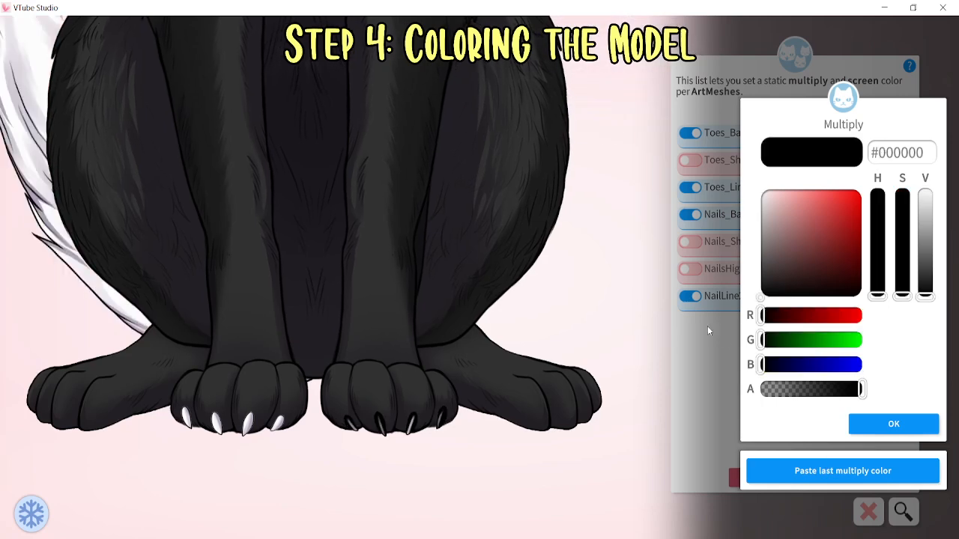
click(915, 427)
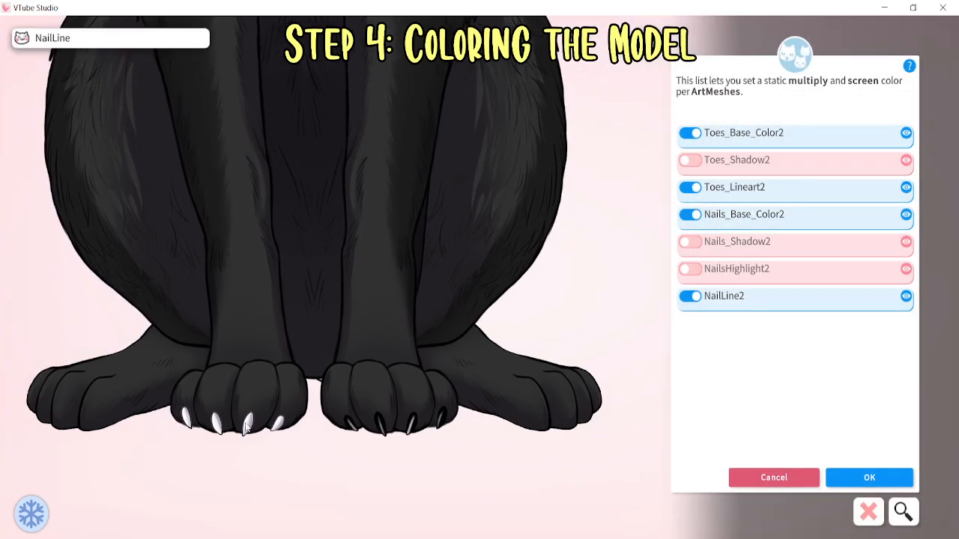
List the other paw's nail ArtMeshes, enable Nails_Base_Color, and set its multiply color to #000000
click(245, 428)
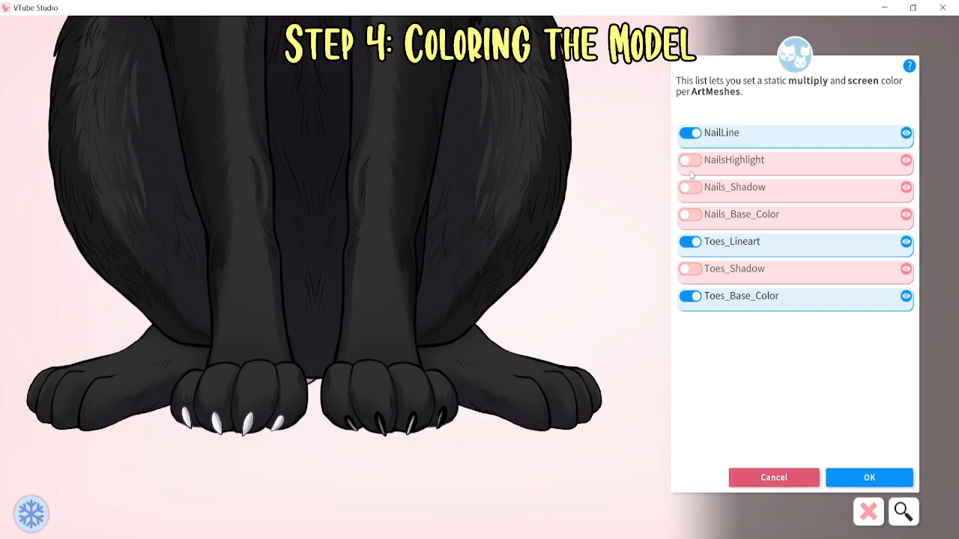
click(689, 215)
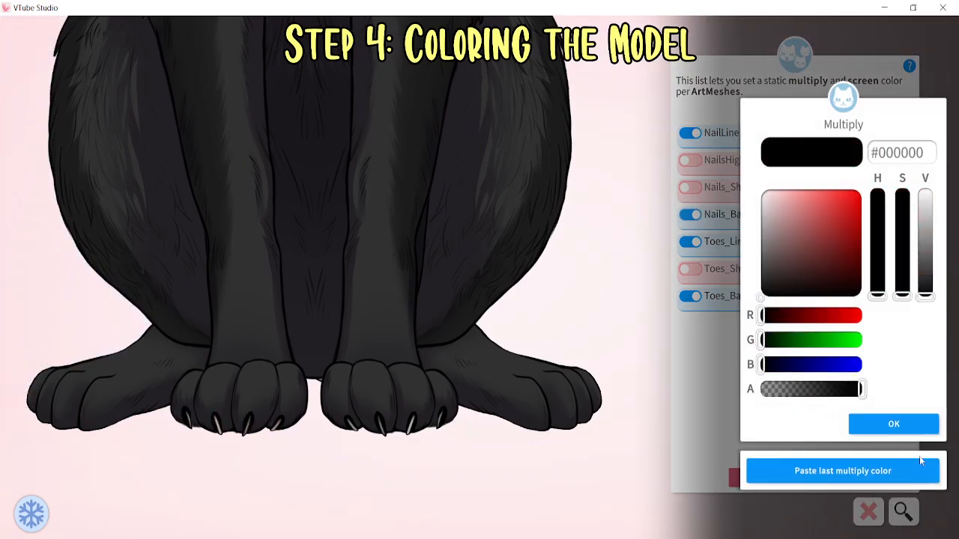
click(896, 424)
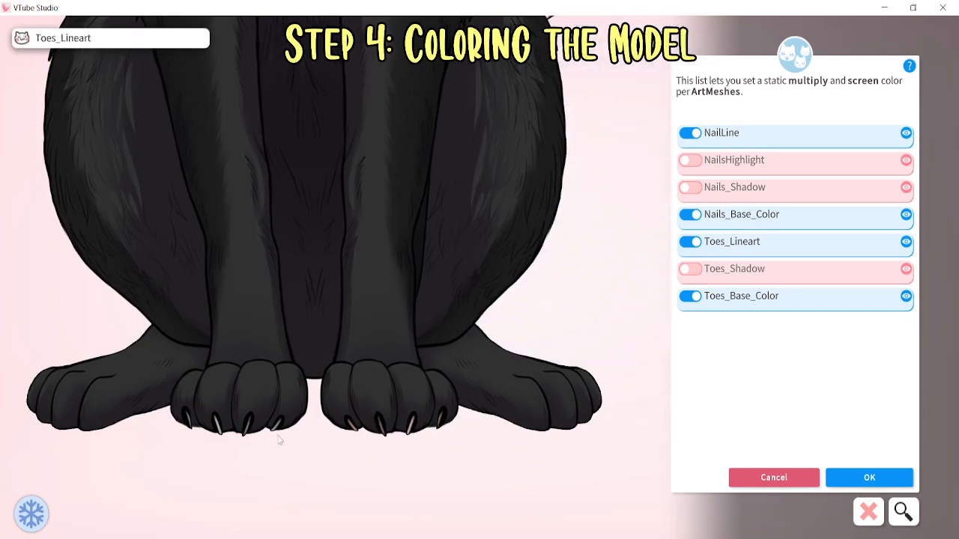
List the tail's ArtMeshes, and clear the selection to show the full ArtMesh list
scroll(449, 450, down, 3)
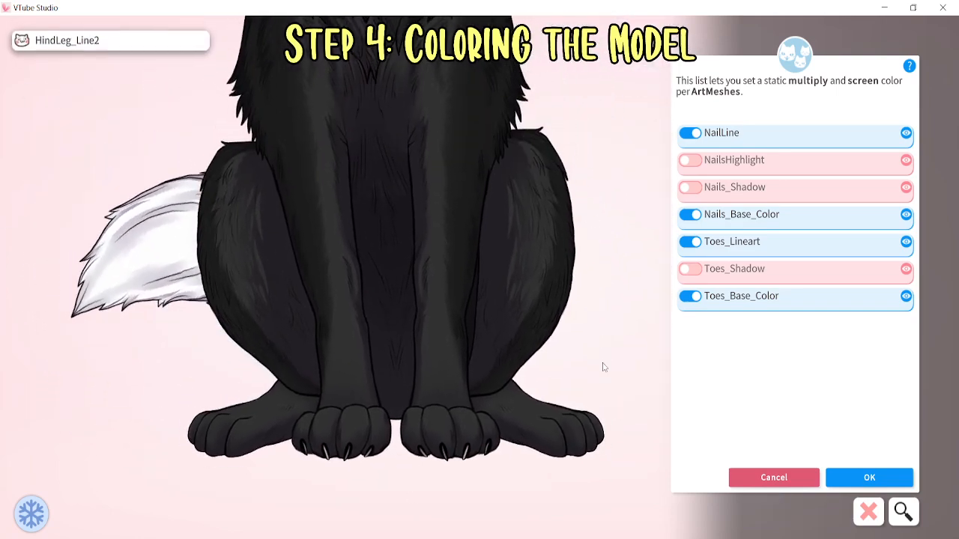
scroll(605, 367, down, 3)
drag(600, 336, 595, 449)
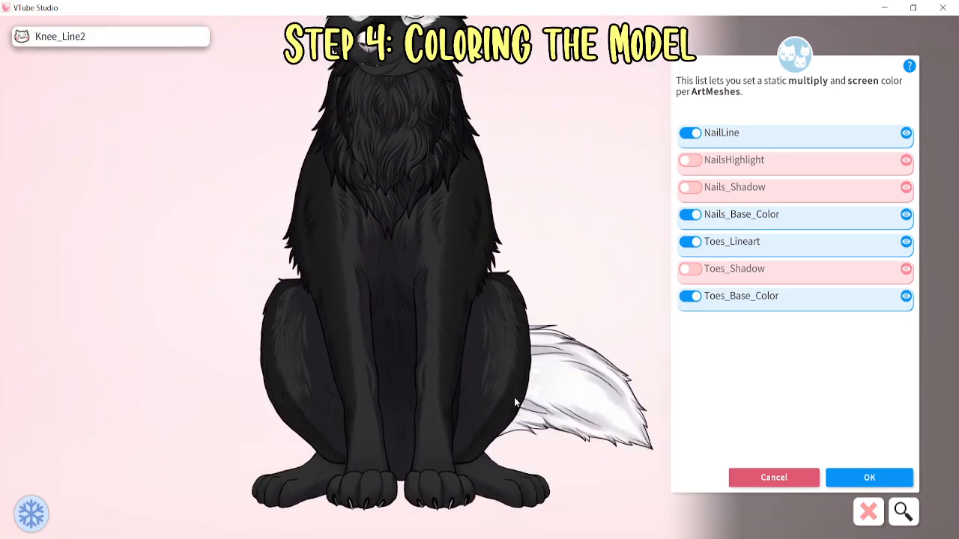
click(244, 454)
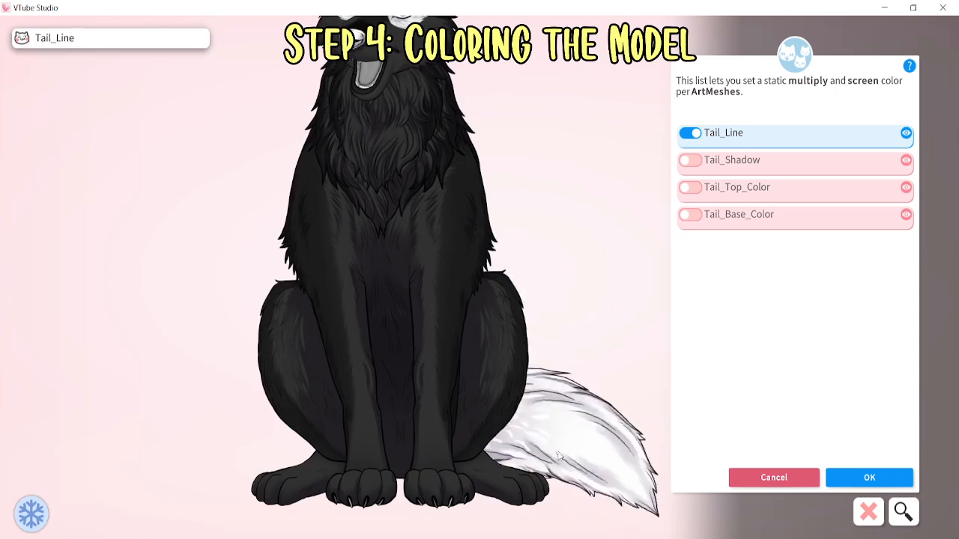
click(869, 511)
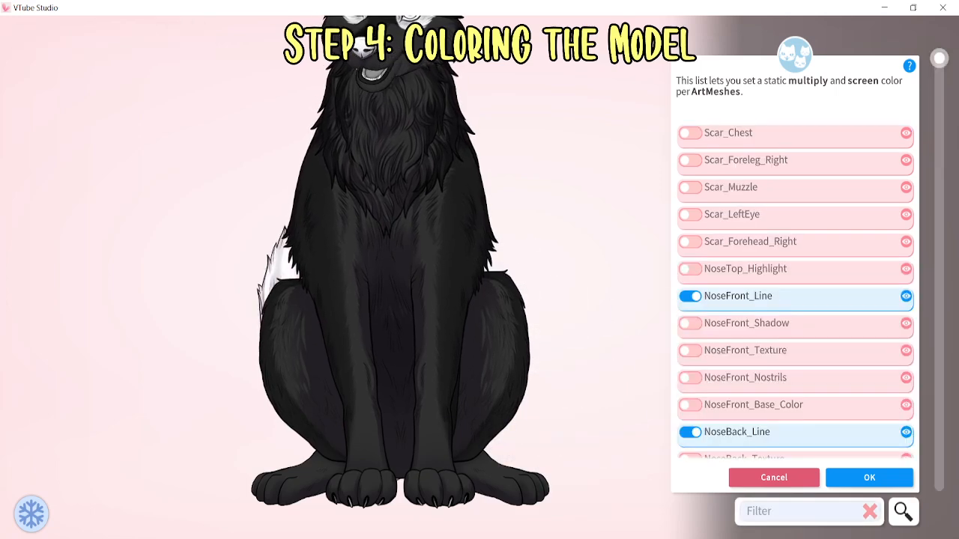
Reuse Foreleg_Marking_Outer_Color2's multiply color on the tail's Tail_Top_Color ArtMesh, and accept its screen color
click(781, 513)
text(ta)
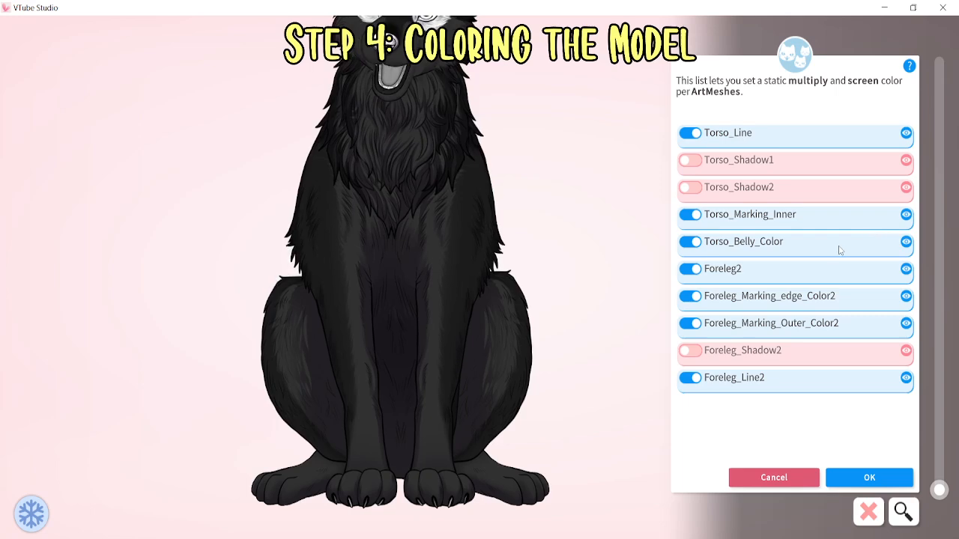
click(777, 327)
click(874, 426)
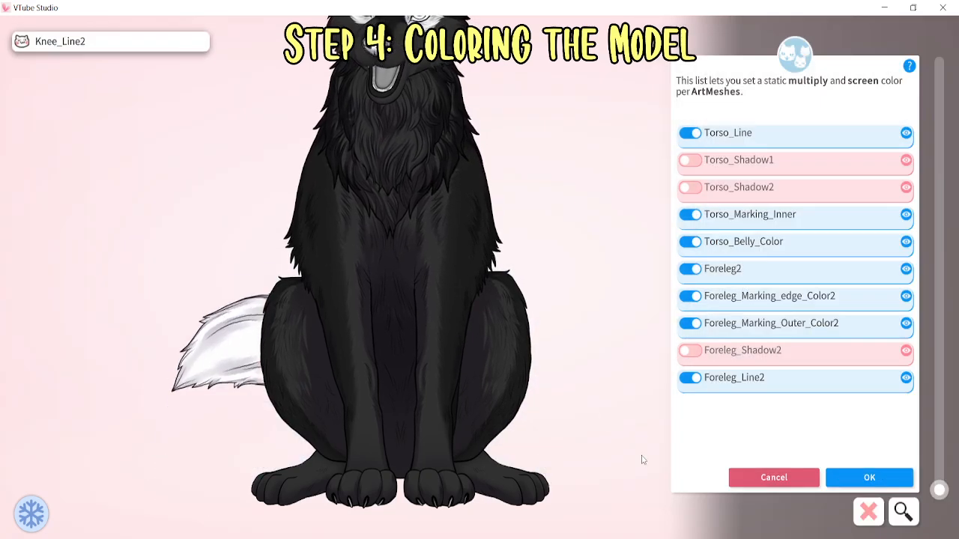
click(642, 458)
click(798, 507)
text(tail)
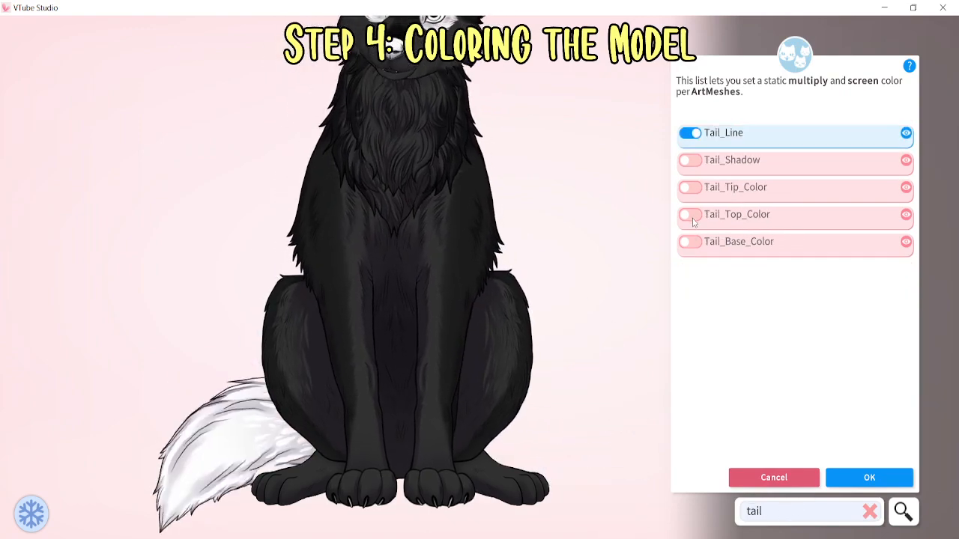
click(691, 216)
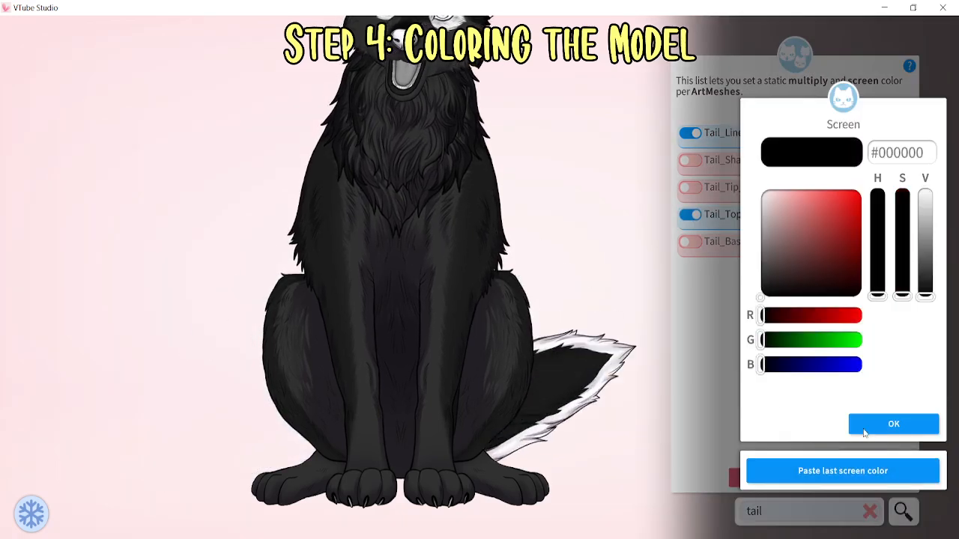
click(893, 424)
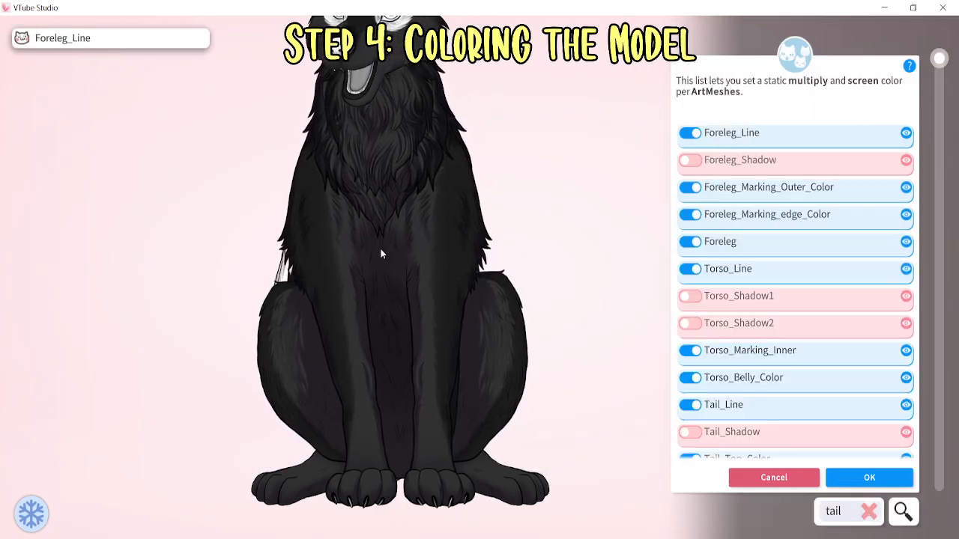
Pick up the torso's multiply color, enable Tail_Base_Color, apply #313131 as its multiply color, and paste the last screen color
click(761, 365)
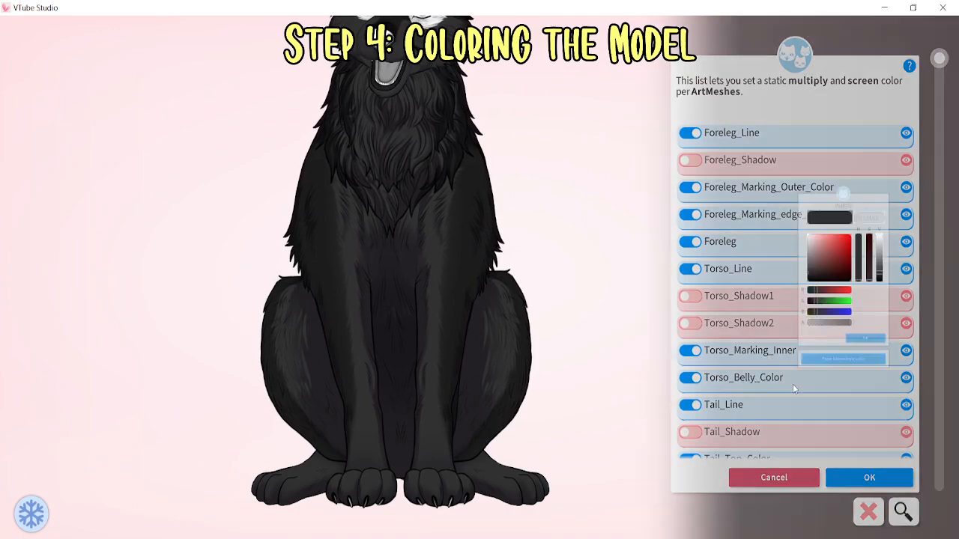
click(869, 425)
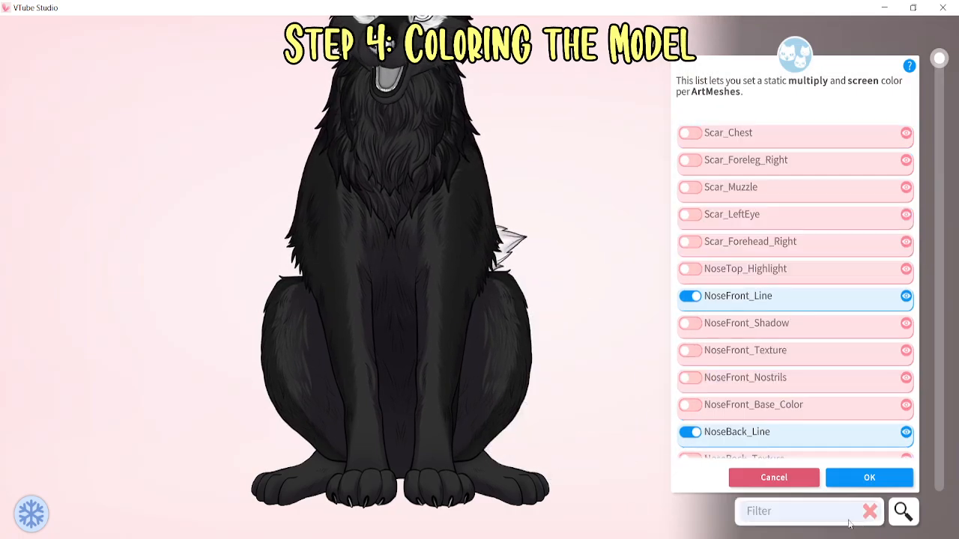
text(tail)
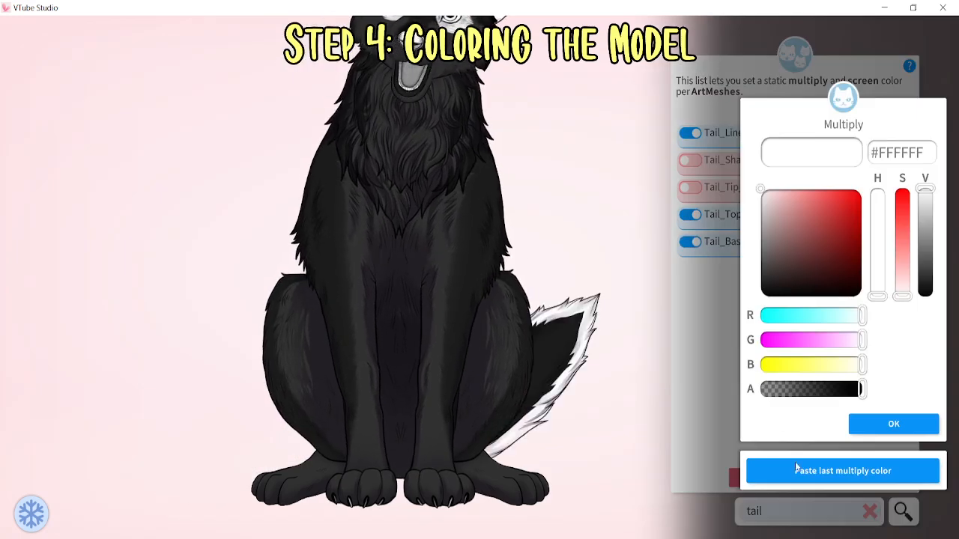
click(798, 468)
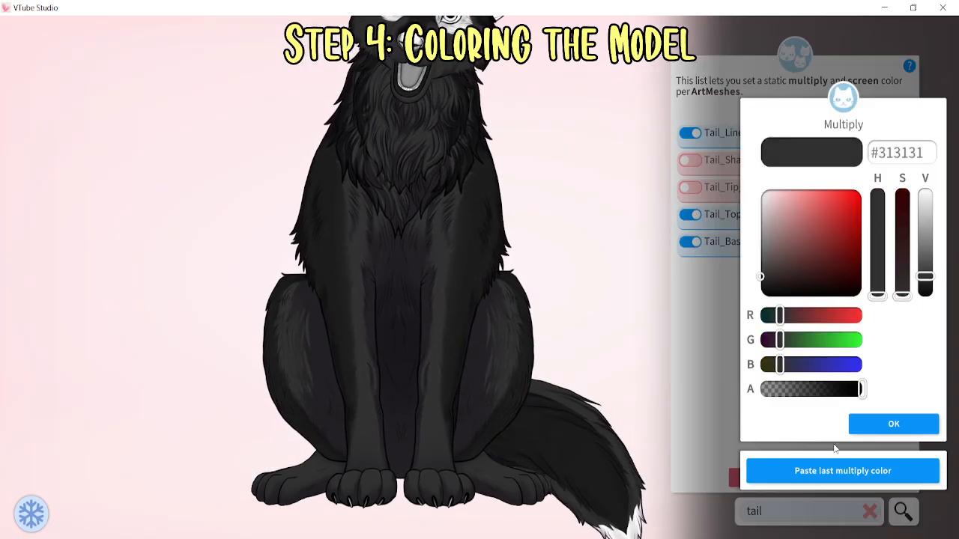
click(882, 426)
click(865, 463)
click(871, 427)
Enable Tail_Tip_Color, set its multiply color to #171717, and accept its screen color
click(688, 189)
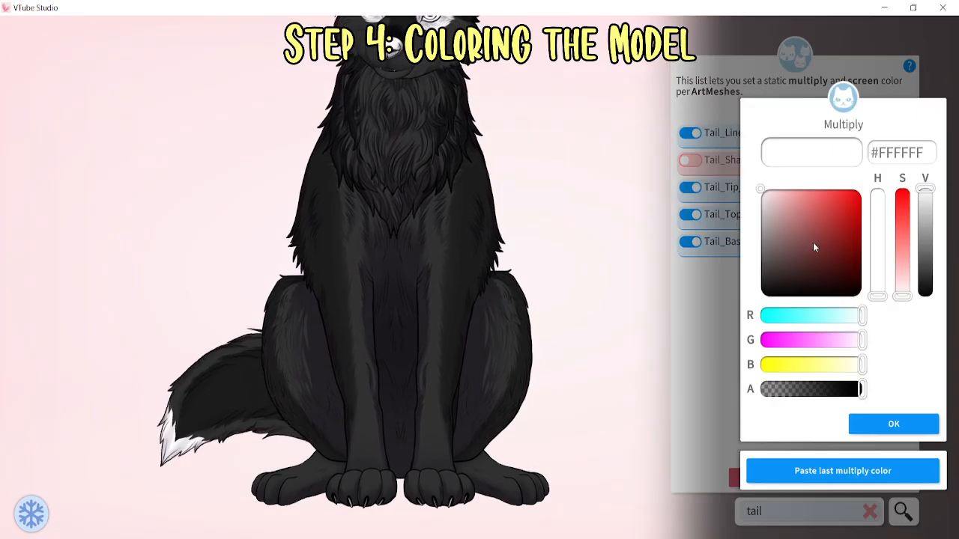
click(843, 471)
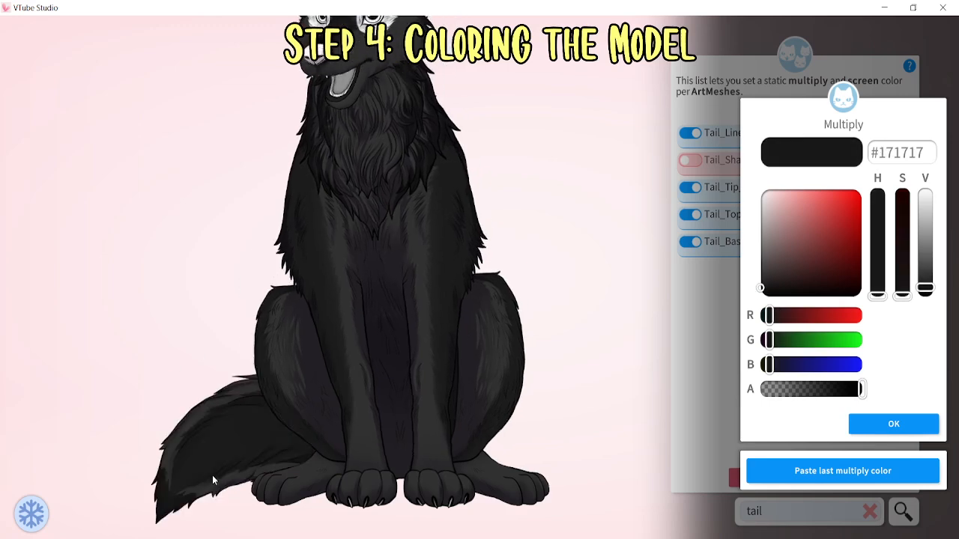
click(891, 424)
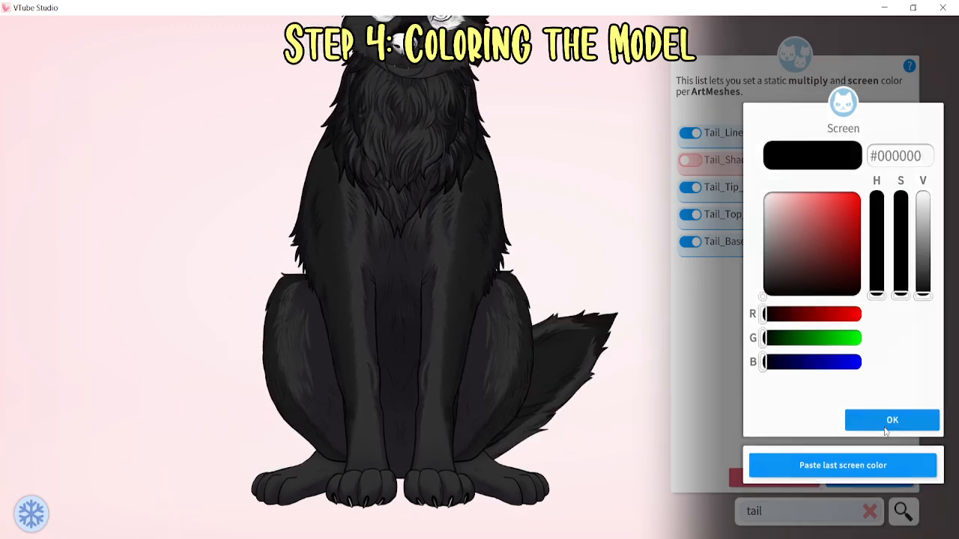
click(889, 422)
List the muzzle's ArtMeshes and re-accept Muzzle_Base_Color's existing colors so they can be reused
scroll(534, 172, up, 8)
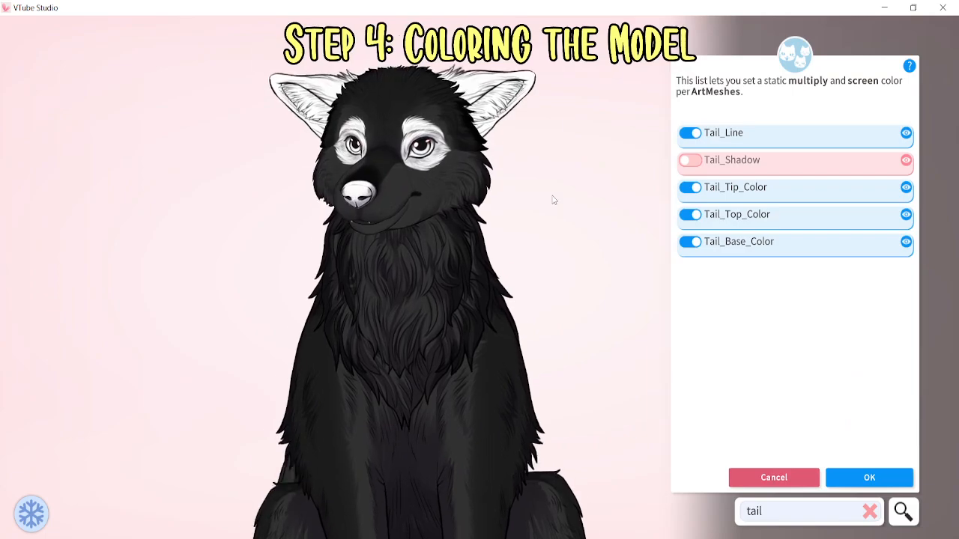
drag(572, 140, 566, 253)
click(371, 195)
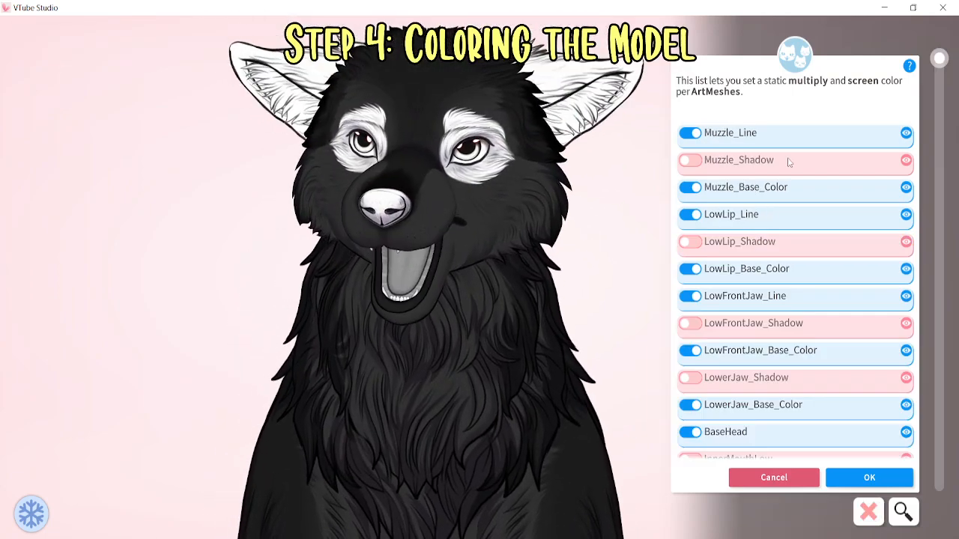
click(753, 188)
click(874, 424)
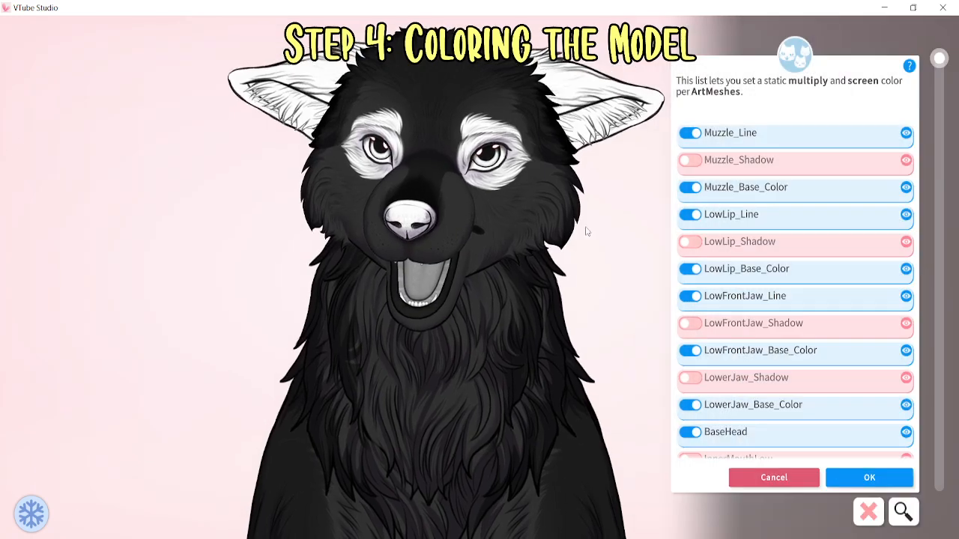
Examine the ArtMeshes of the ears, upper head and eye patches, highlighting UpperBrowMask2 and UpperEyeMask2
scroll(611, 277, up, 4)
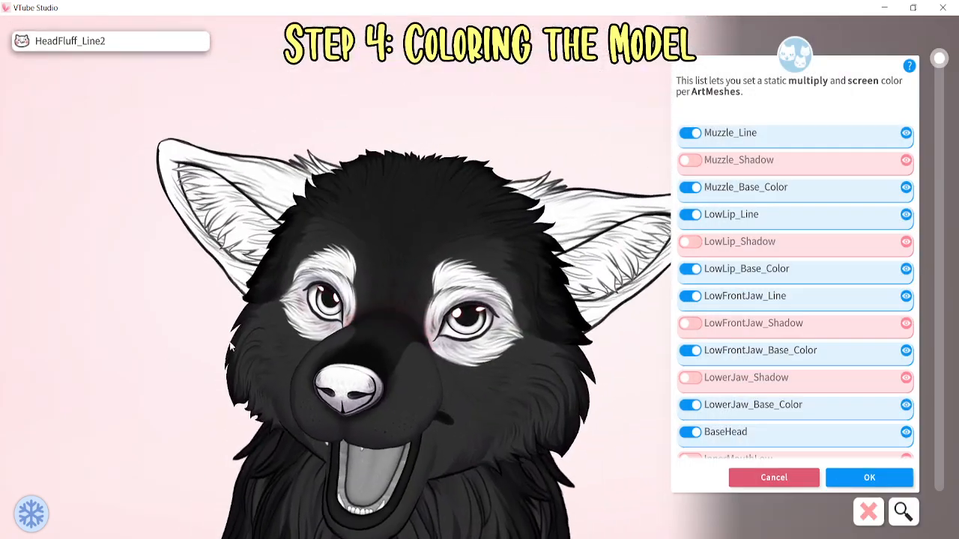
click(526, 205)
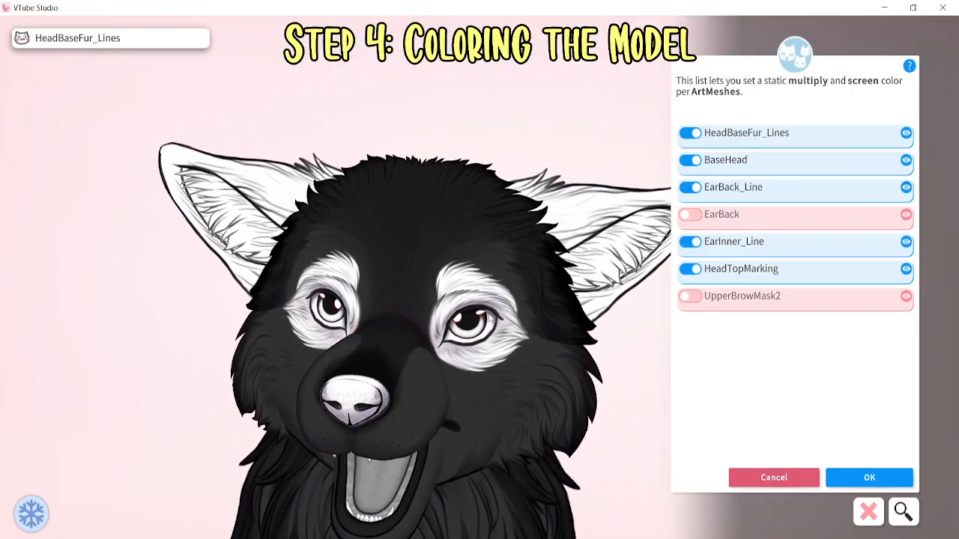
click(579, 234)
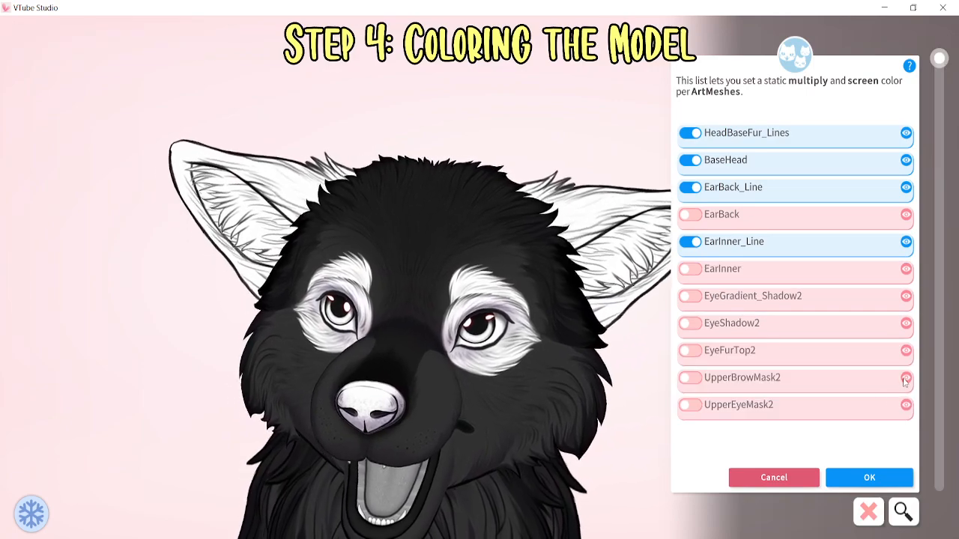
click(906, 379)
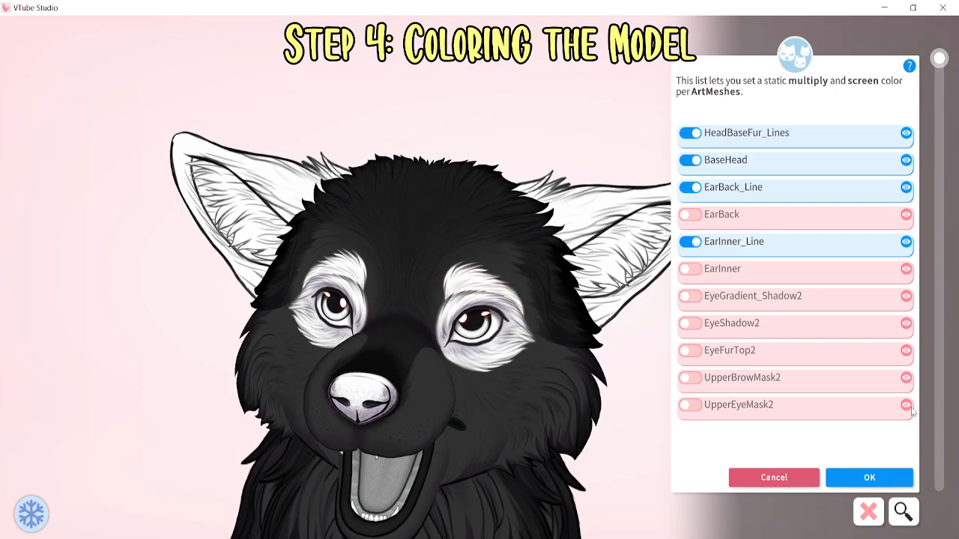
click(905, 406)
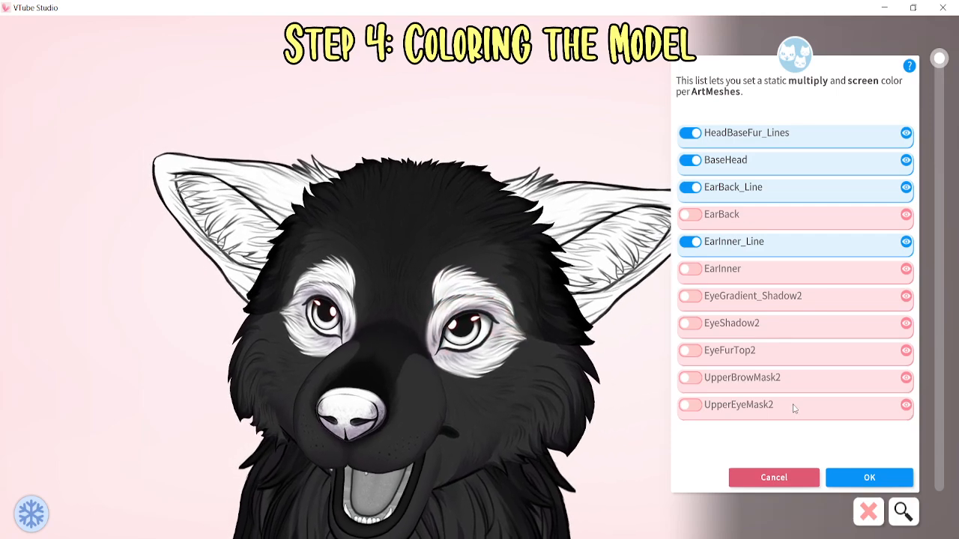
click(494, 359)
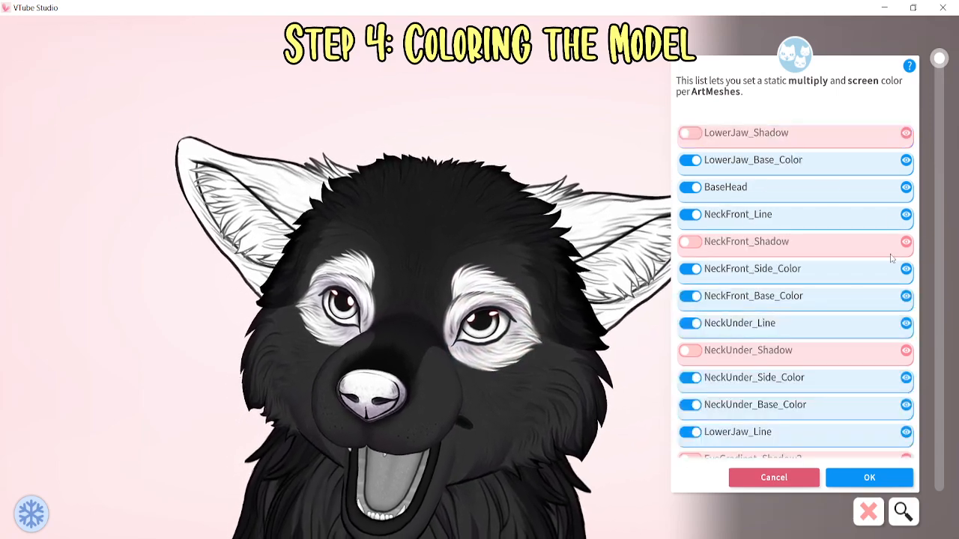
Enable static coloring on the LowerEyeMask2 mesh with multiply color #313131 and accept its screen color
scroll(839, 336, down, 3)
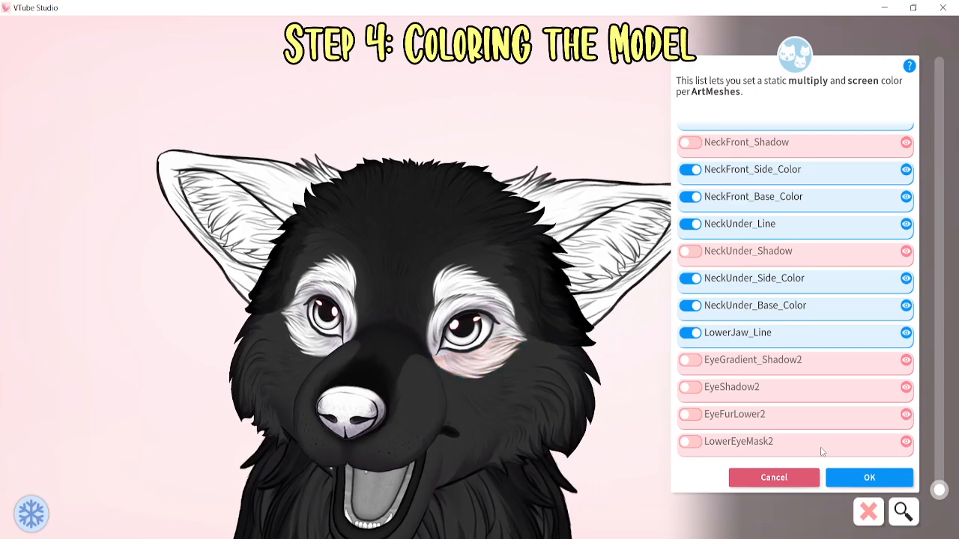
click(688, 442)
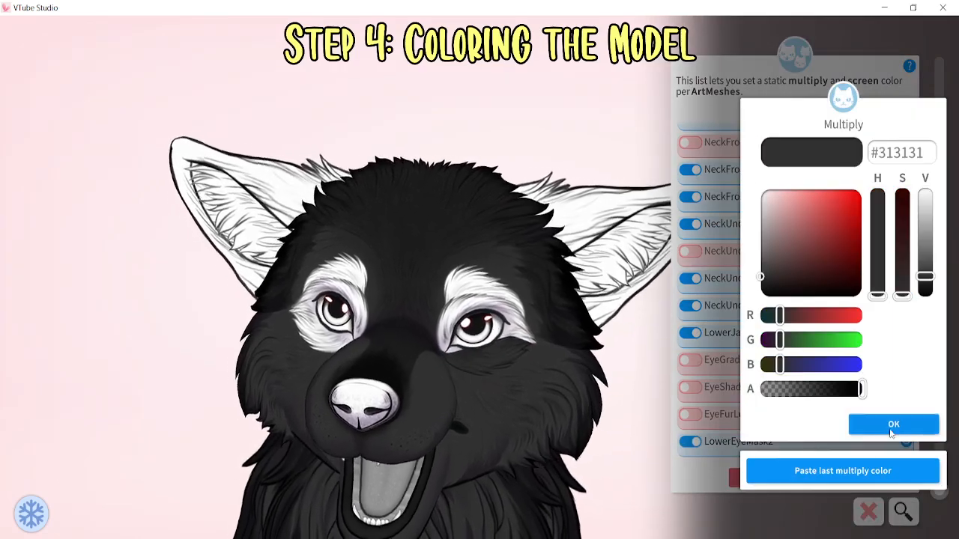
click(891, 427)
click(891, 426)
Enable static coloring on UpperBrowMask2 and UpperEyeMask2, reusing multiply color #313131 with screen color #000000
scroll(742, 212, up, 5)
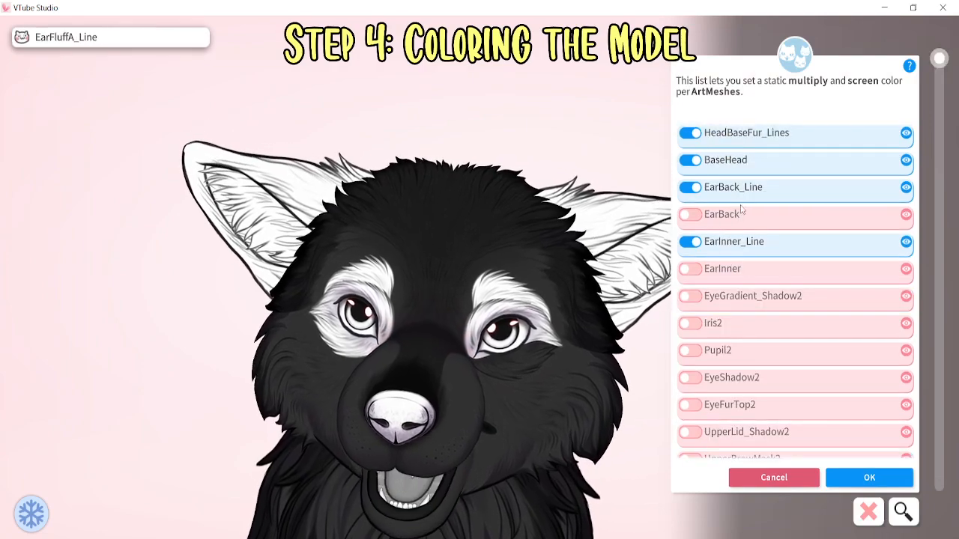
scroll(697, 420, down, 2)
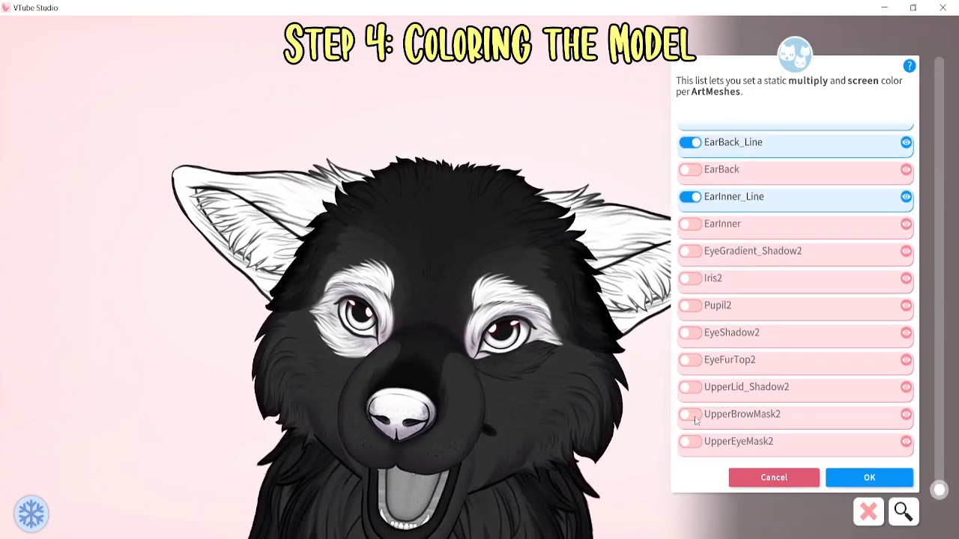
click(691, 416)
click(845, 469)
click(891, 424)
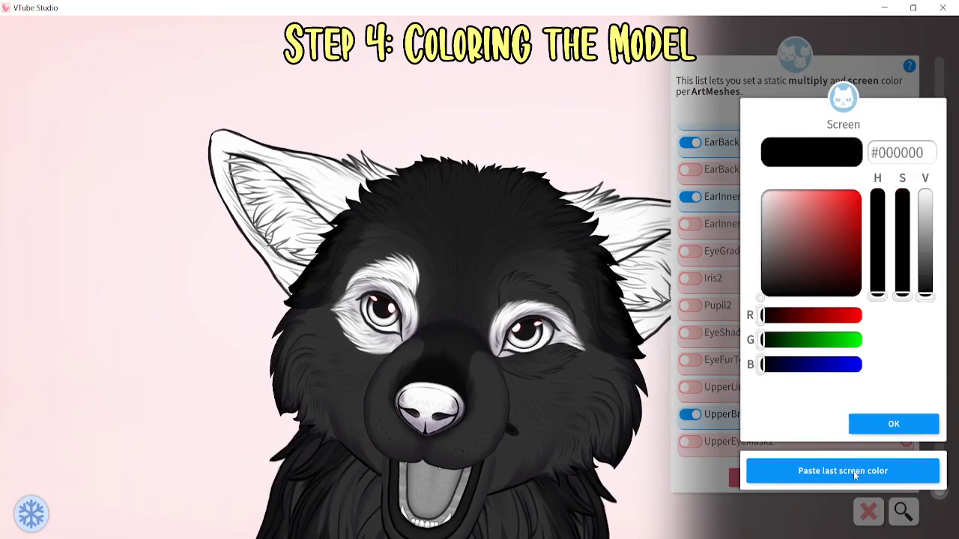
click(891, 424)
click(690, 442)
click(842, 470)
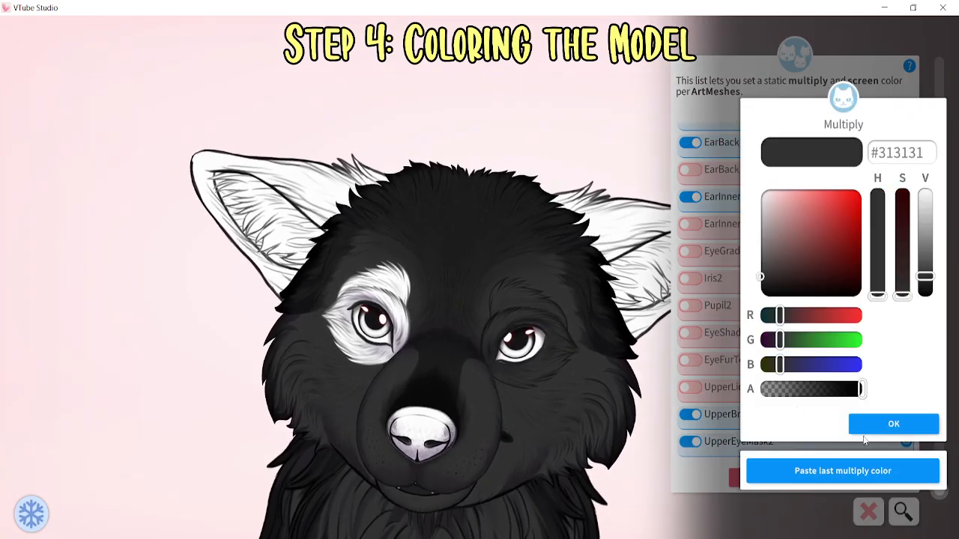
click(892, 424)
click(892, 424)
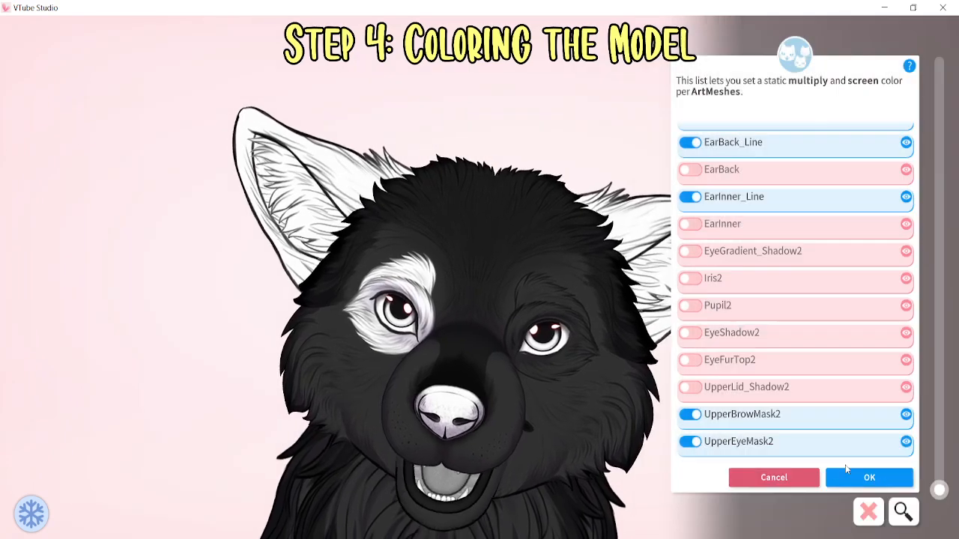
Apply the last multiply color to the other eye's UpperEyeMask and UpperBrowMask meshes, keeping screen color #000000
scroll(718, 276, up, 10)
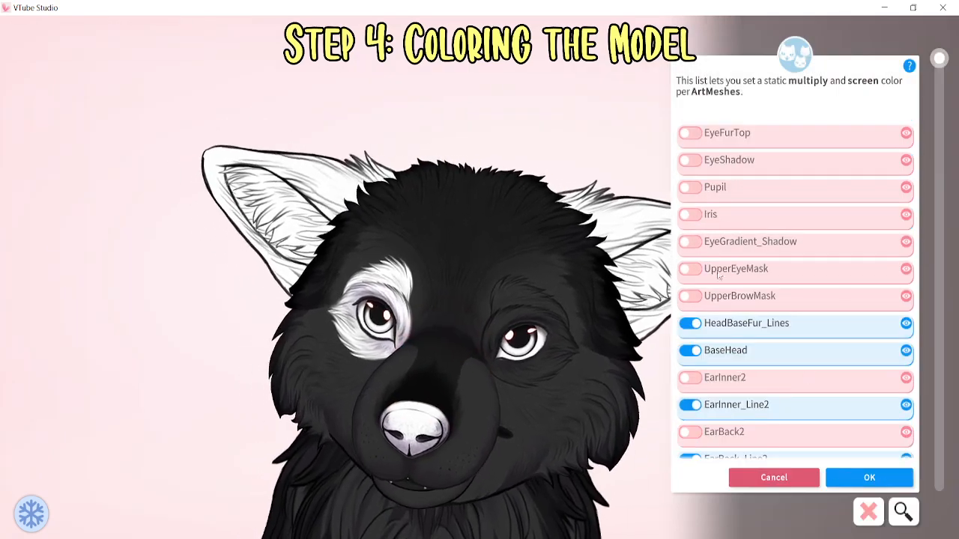
click(691, 268)
click(885, 424)
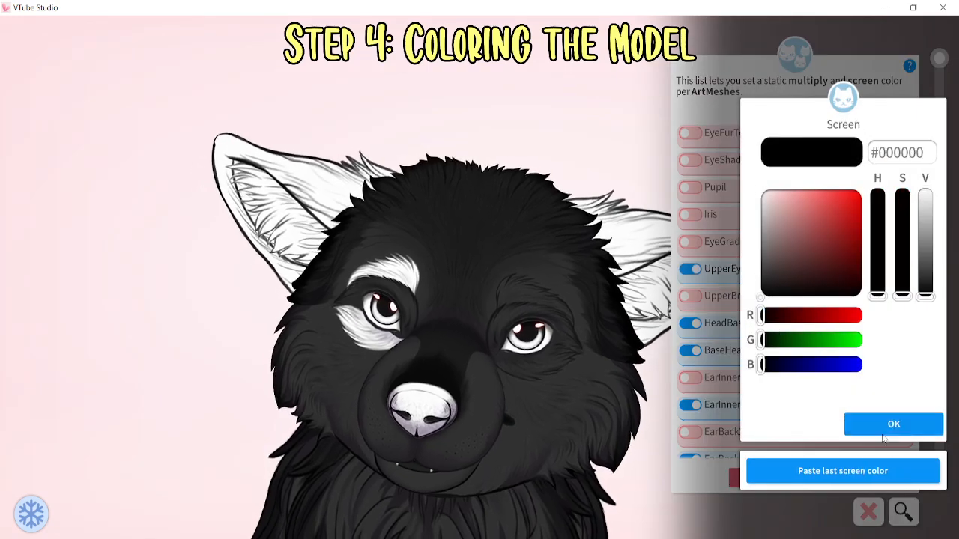
click(882, 425)
click(690, 296)
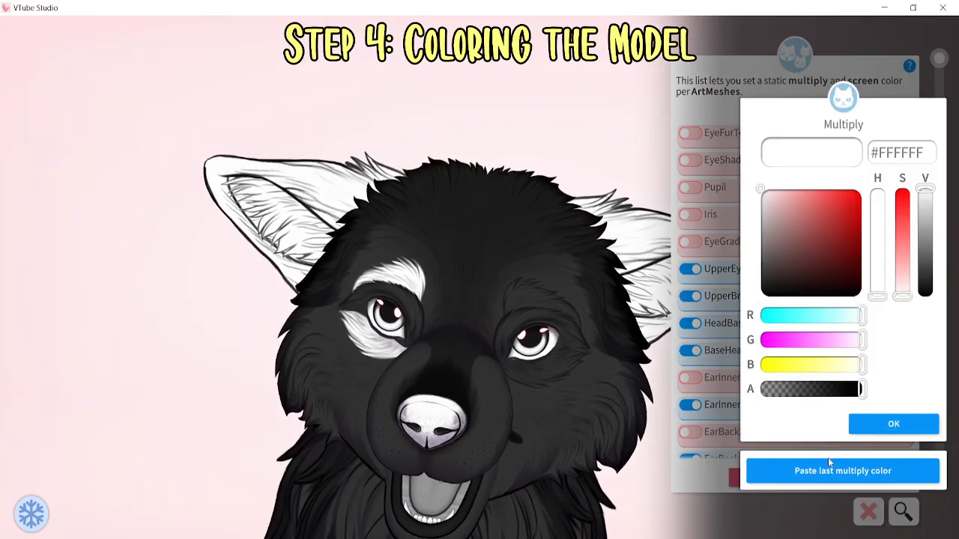
click(832, 471)
click(894, 425)
click(892, 424)
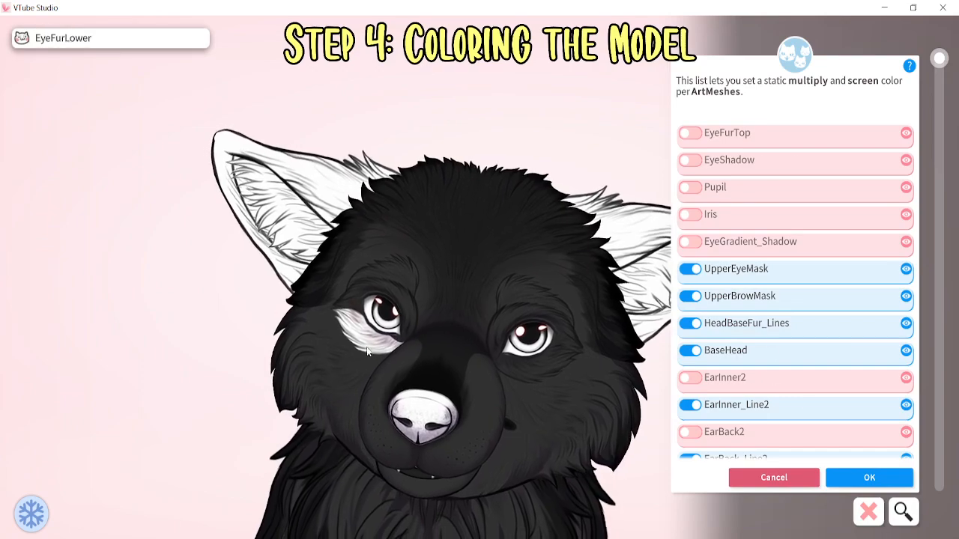
Enable static coloring on the LowerEyeMask mesh using the last multiply color, and accept its screen color
scroll(918, 279, down, 3)
scroll(785, 337, down, 3)
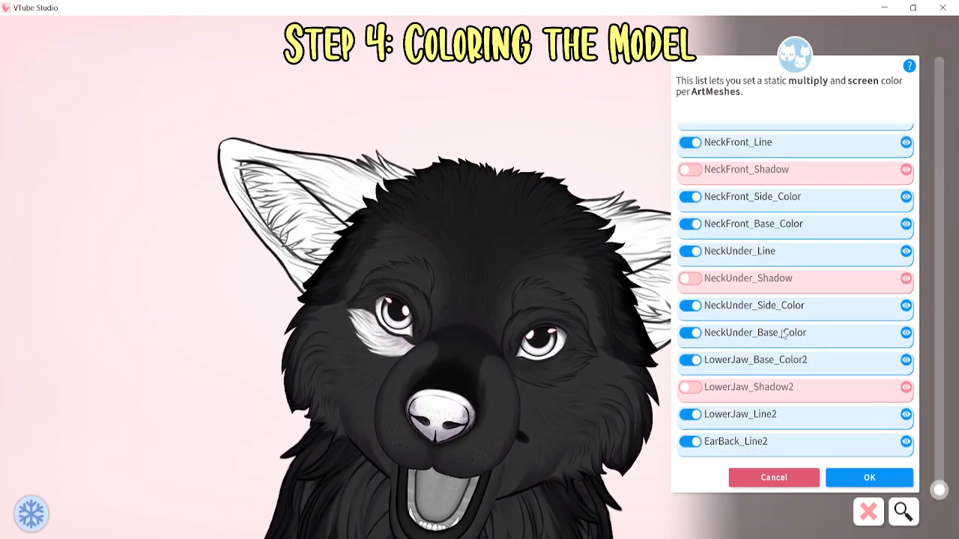
scroll(744, 339, up, 3)
click(696, 193)
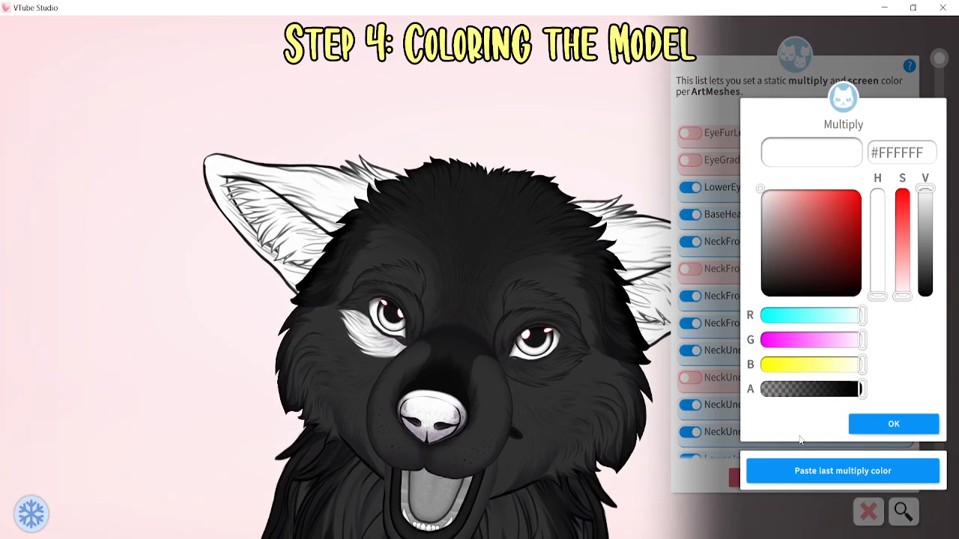
click(843, 470)
click(894, 424)
click(881, 430)
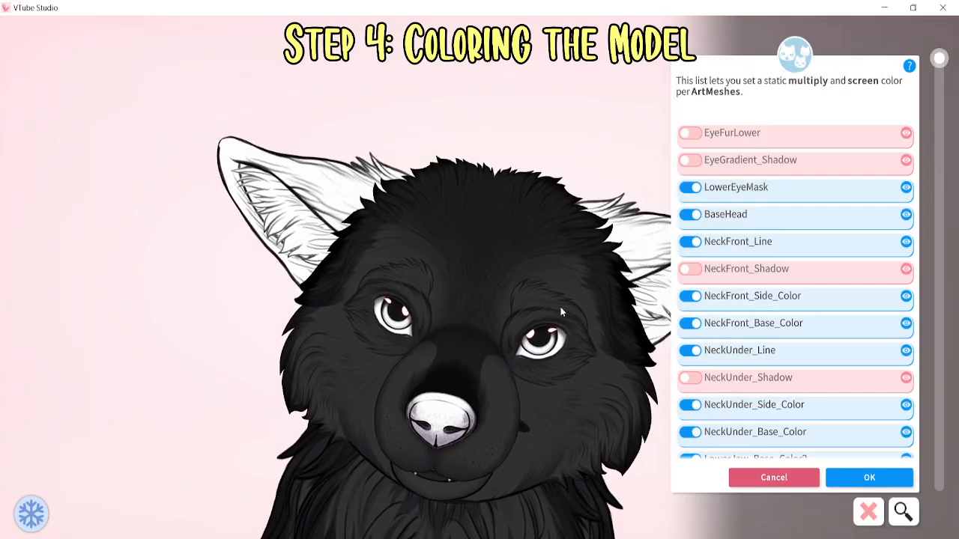
Select the top of the head, reopen the BaseHead mesh's colors and accept both multiply and screen
click(437, 218)
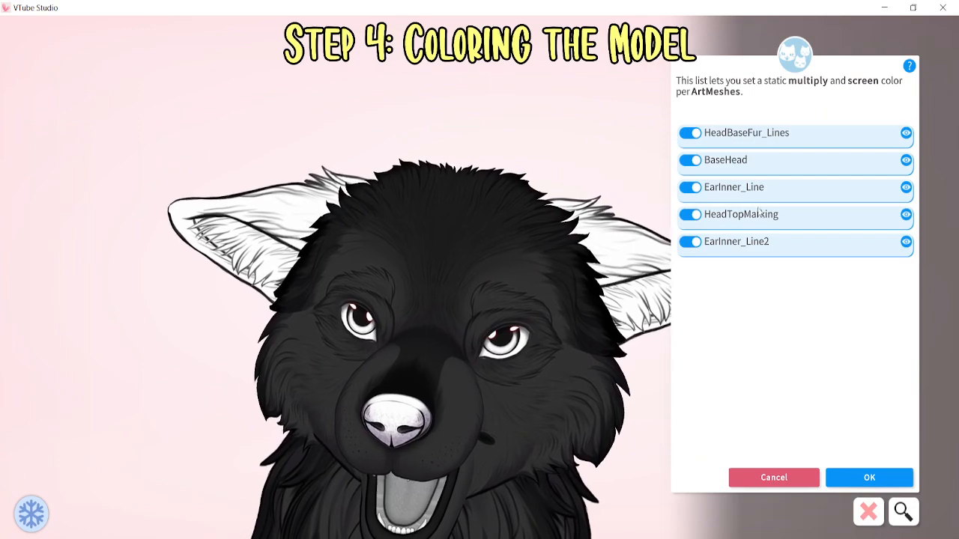
click(735, 168)
click(862, 419)
click(883, 398)
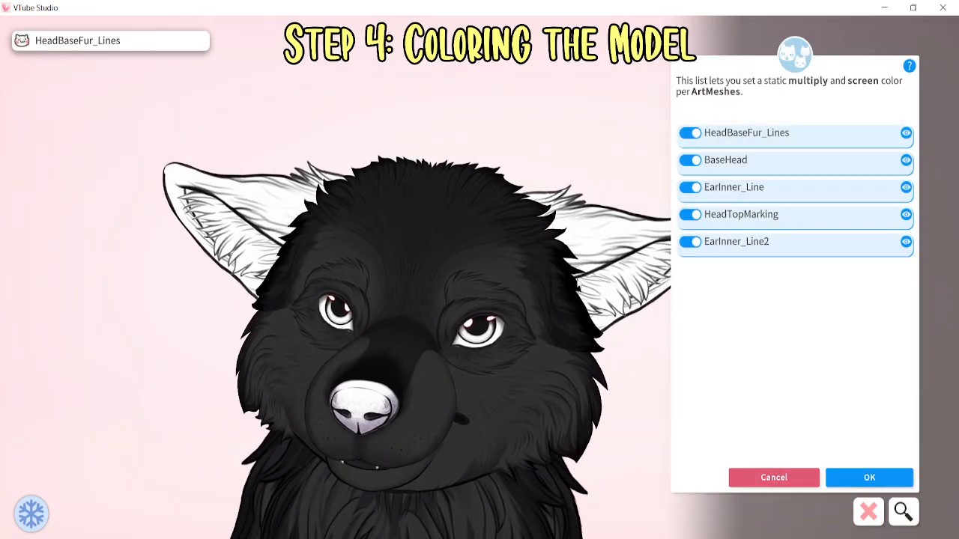
Enable static coloring on the ear's EarFront_Base_Color mesh with multiply color #1C1C1C and accept its screen color
click(577, 236)
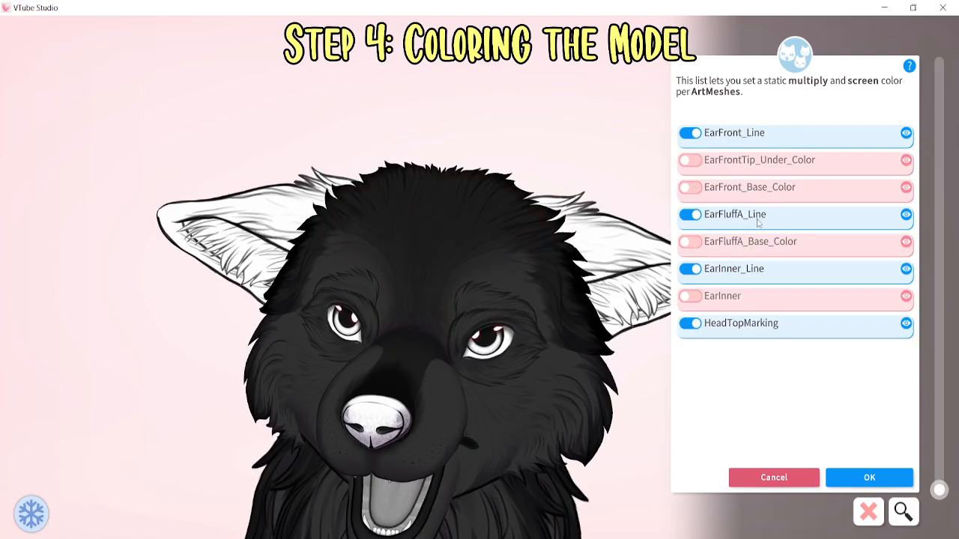
click(693, 187)
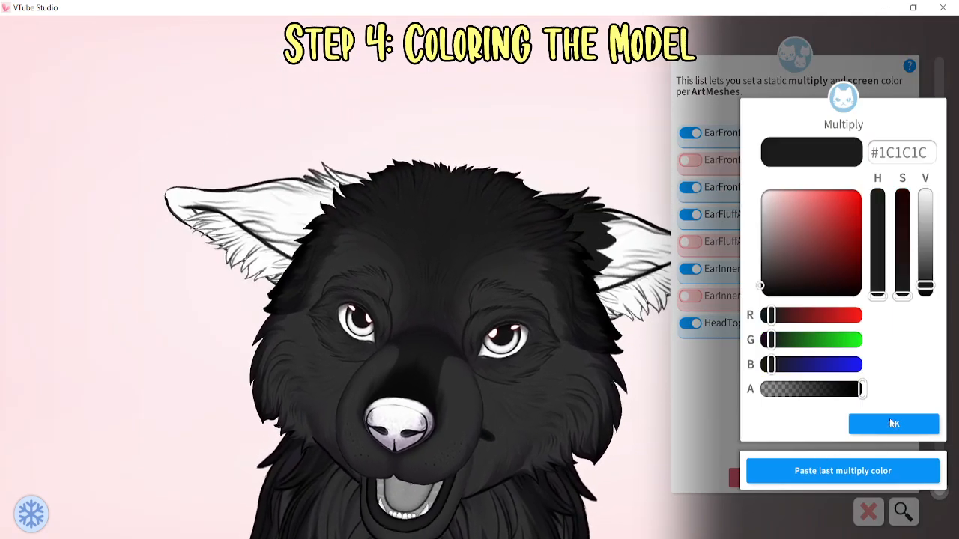
click(887, 424)
click(886, 424)
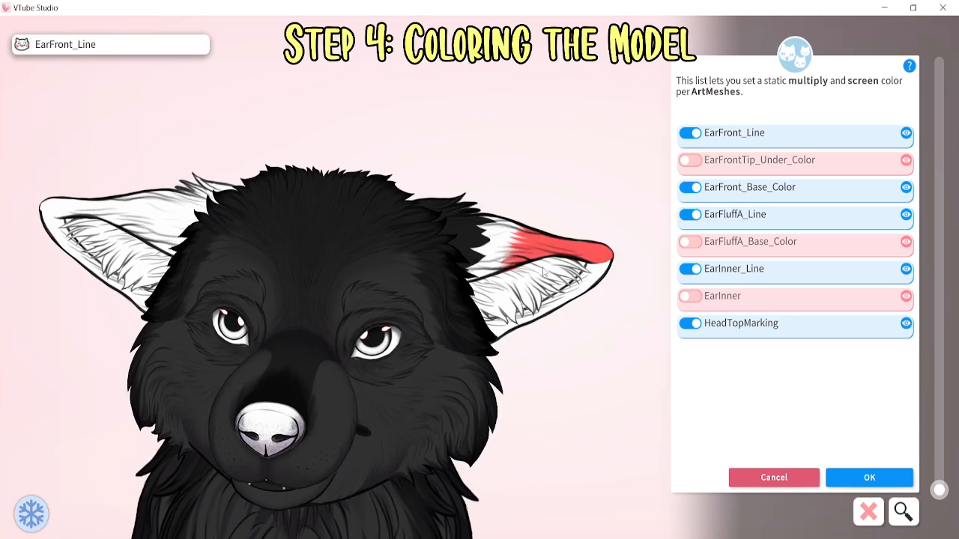
Enable static coloring on the ear's EarFrontTip_Under_Color mesh and set its multiply color to #181818
click(528, 256)
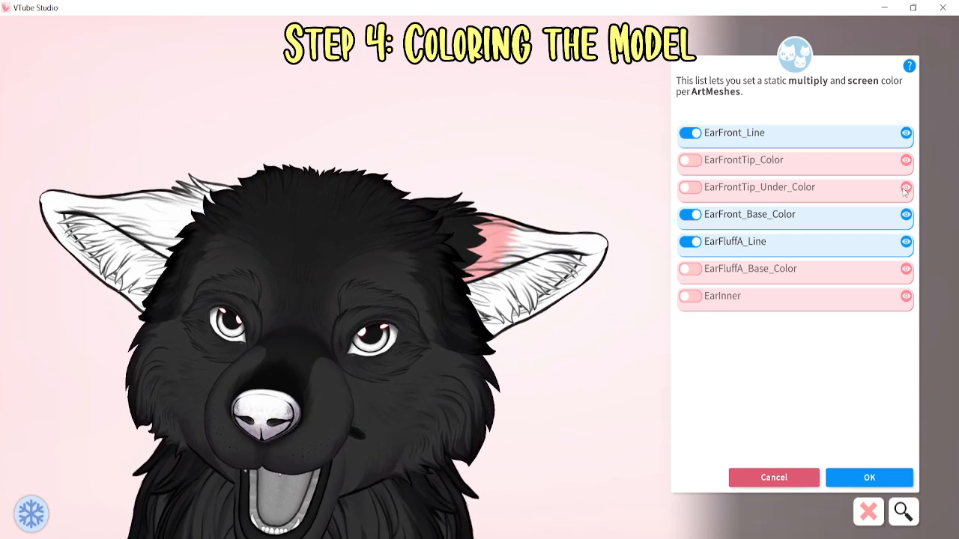
click(698, 191)
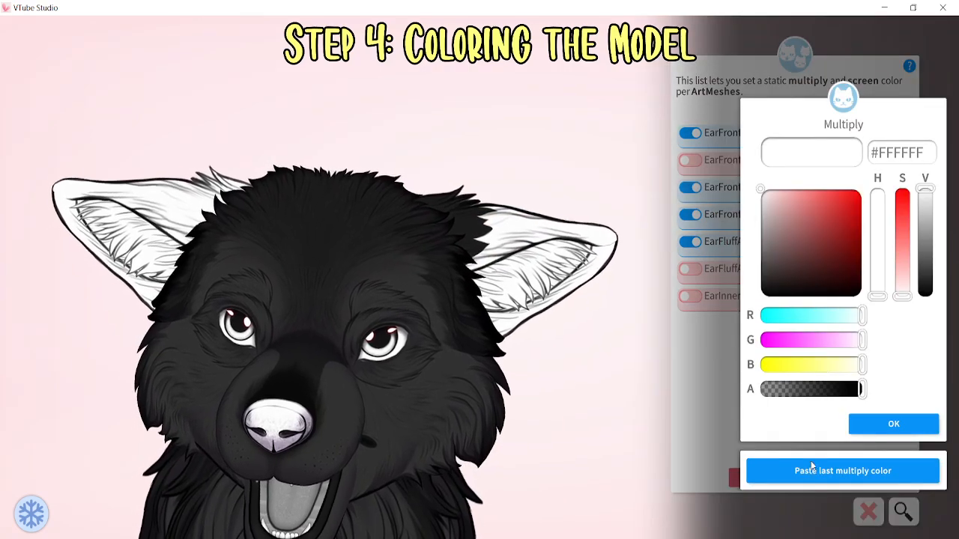
click(812, 468)
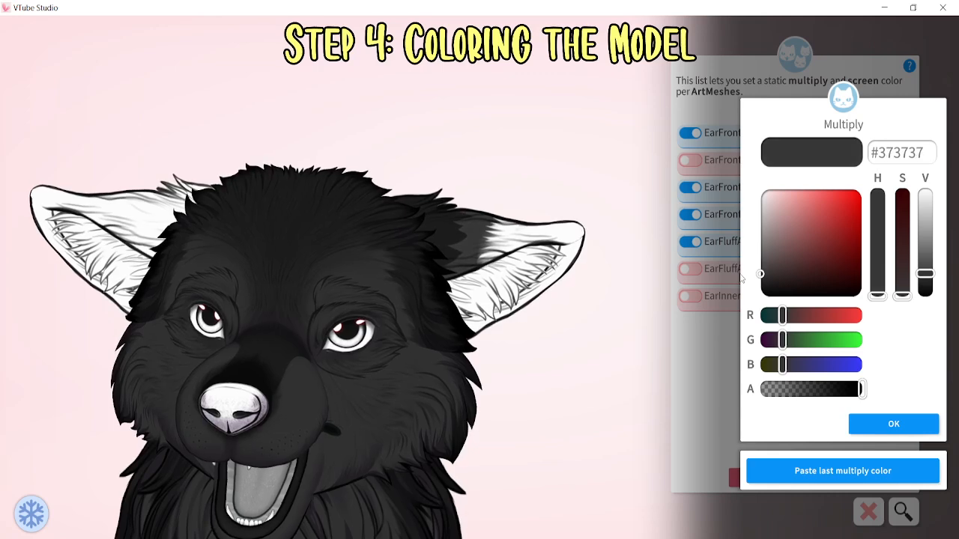
mouse_move(737, 285)
mouse_down()
mouse_move(734, 275)
mouse_move(728, 286)
mouse_up()
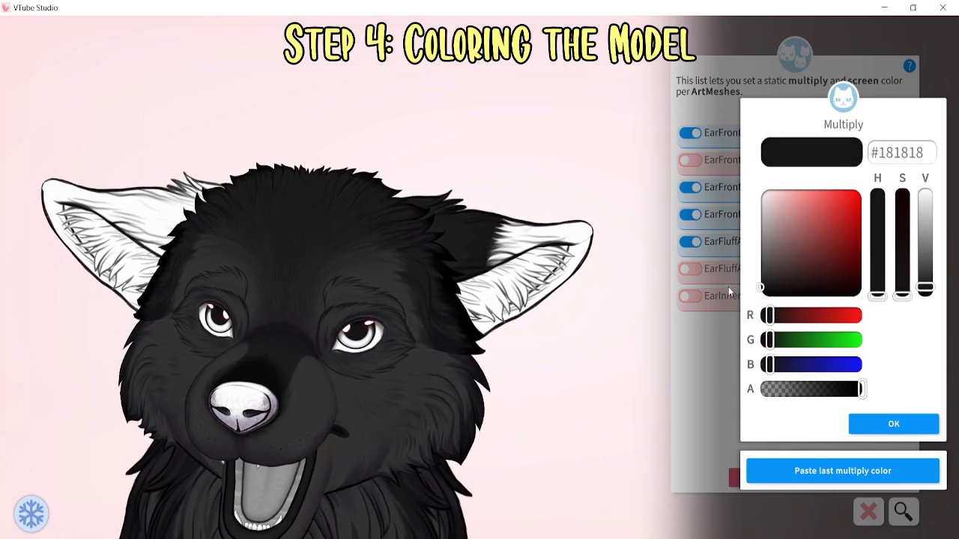
click(894, 425)
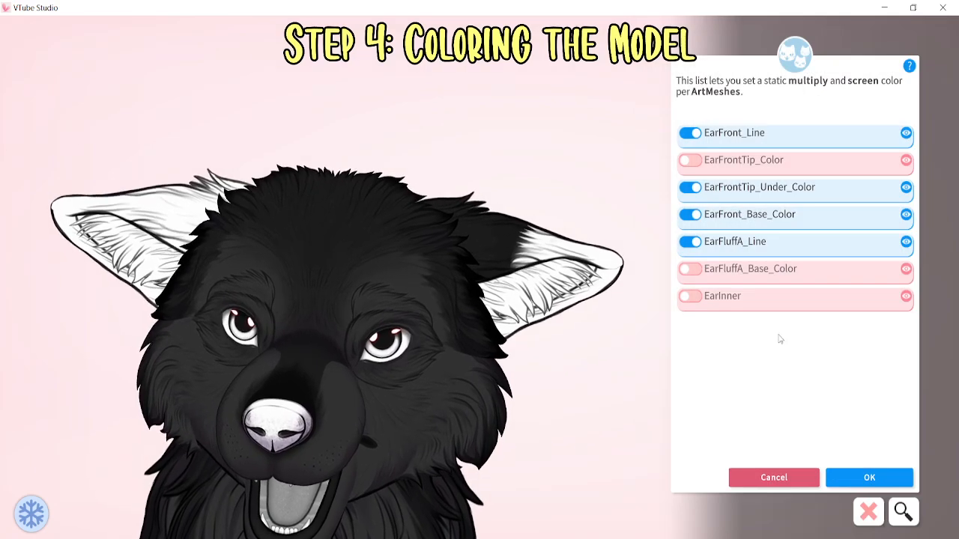
Enable static coloring on the EarFrontTip_Color mesh and set its multiply color to black
click(690, 160)
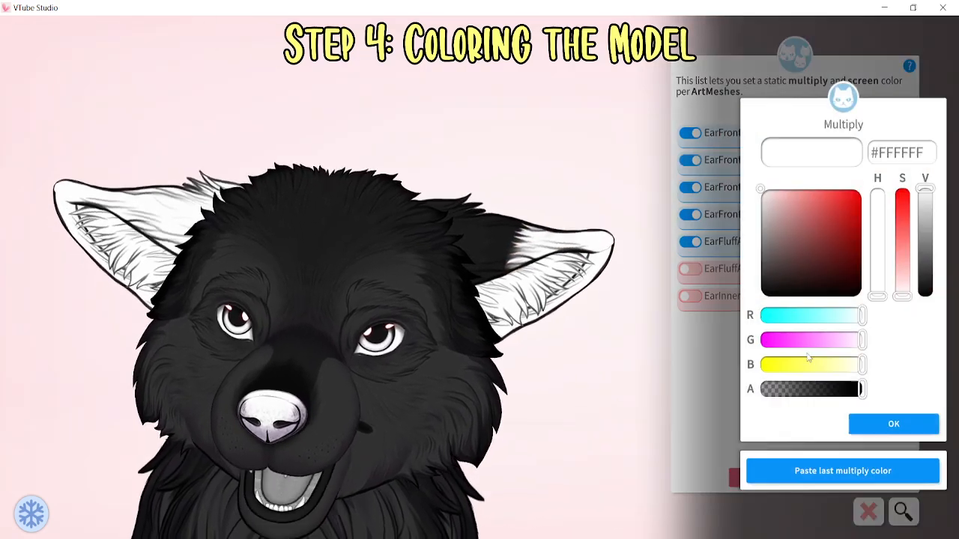
drag(763, 292, 679, 295)
click(875, 427)
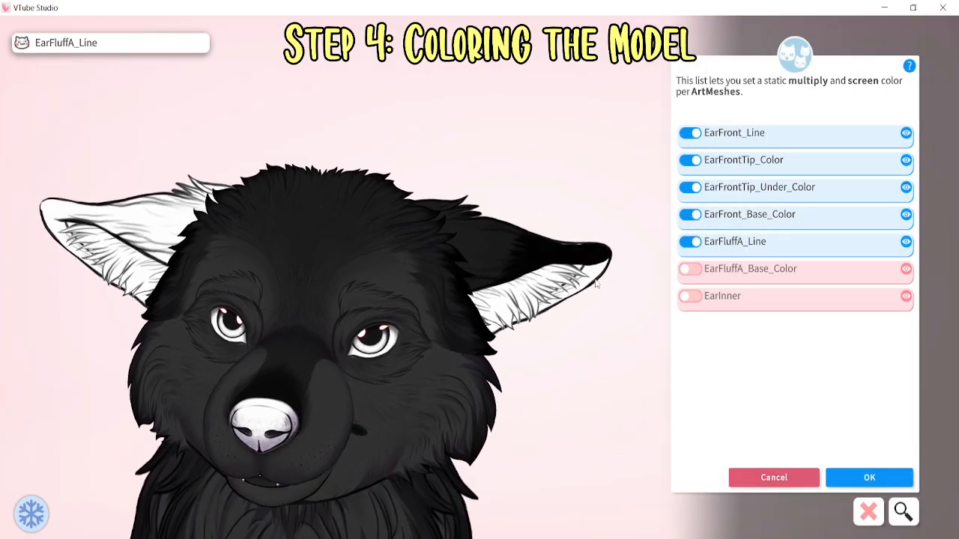
Enable static coloring on the EarBack_Tip_color mesh, reusing the last multiply color with screen color #000000
click(592, 272)
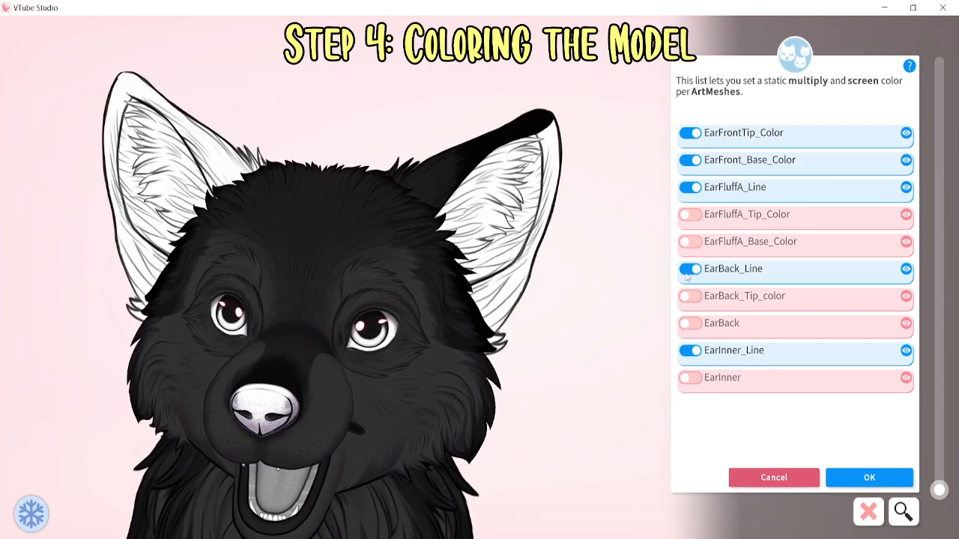
click(690, 296)
click(843, 470)
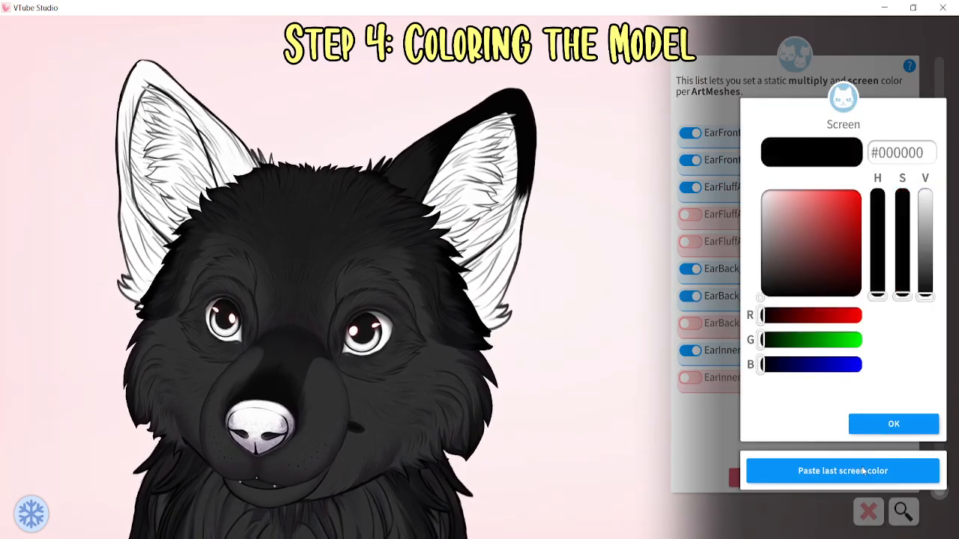
click(871, 421)
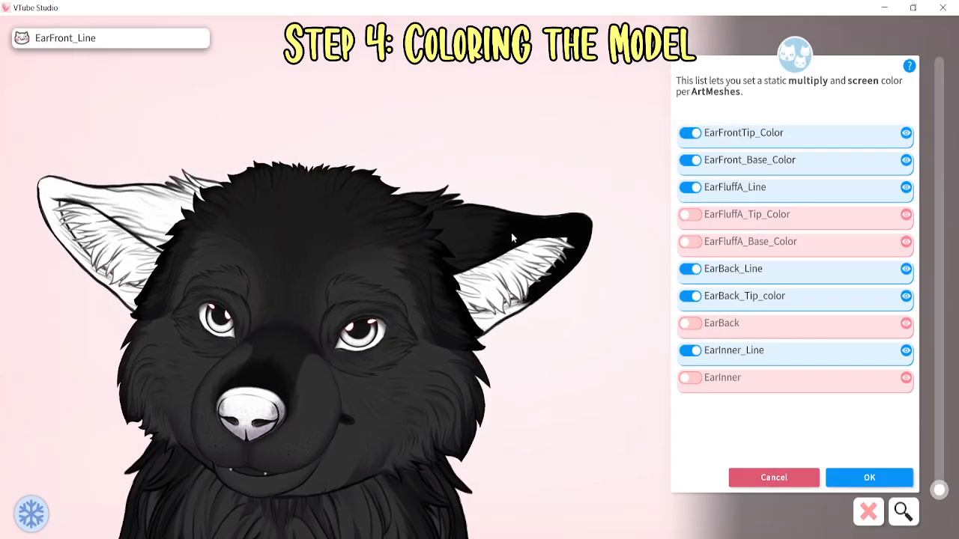
Reopen the EarFrontTip_Under_Color mesh's colors on the ear and accept both the multiply and screen colors
click(487, 233)
click(475, 232)
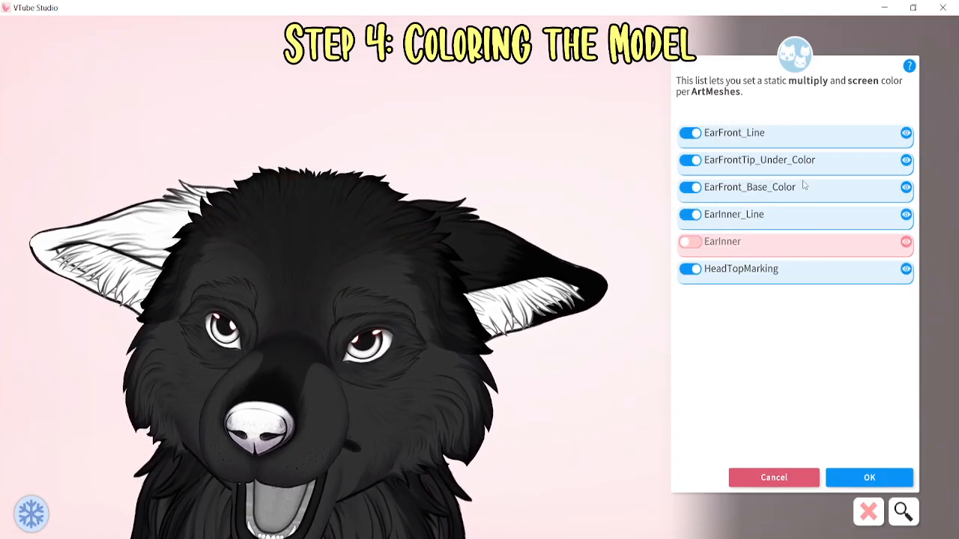
click(799, 169)
click(867, 422)
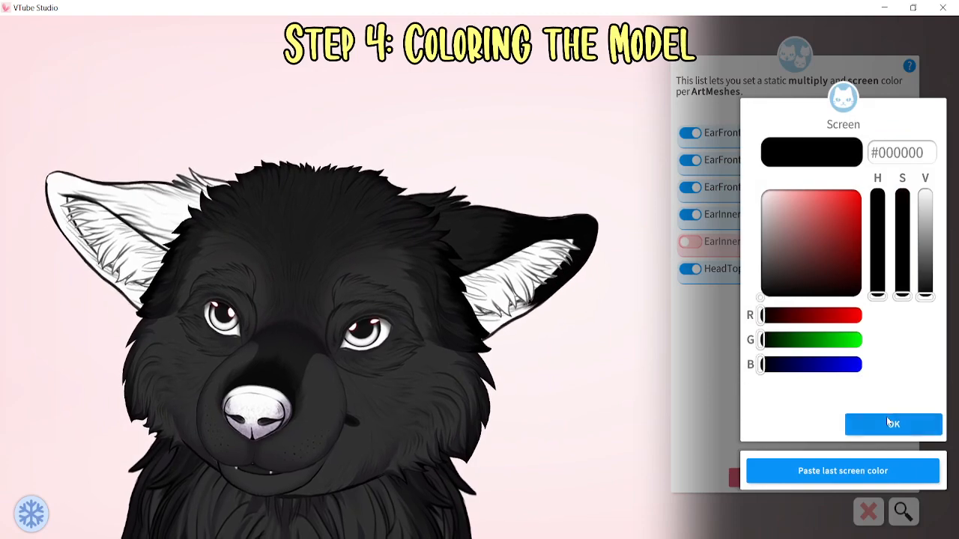
click(869, 421)
Enable static coloring on the ear's EarBackTip_Under_Color mesh, reusing multiply color #181818
click(510, 233)
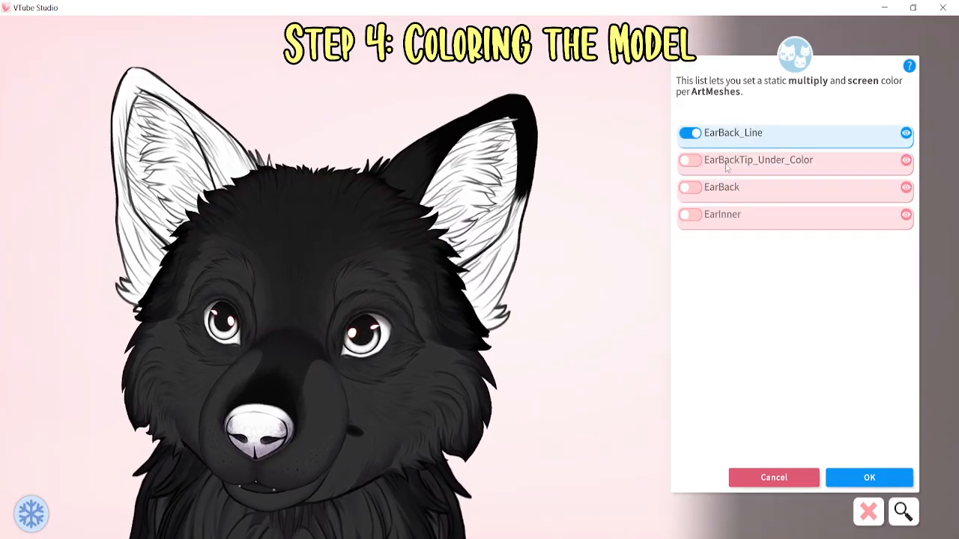
click(726, 168)
click(817, 470)
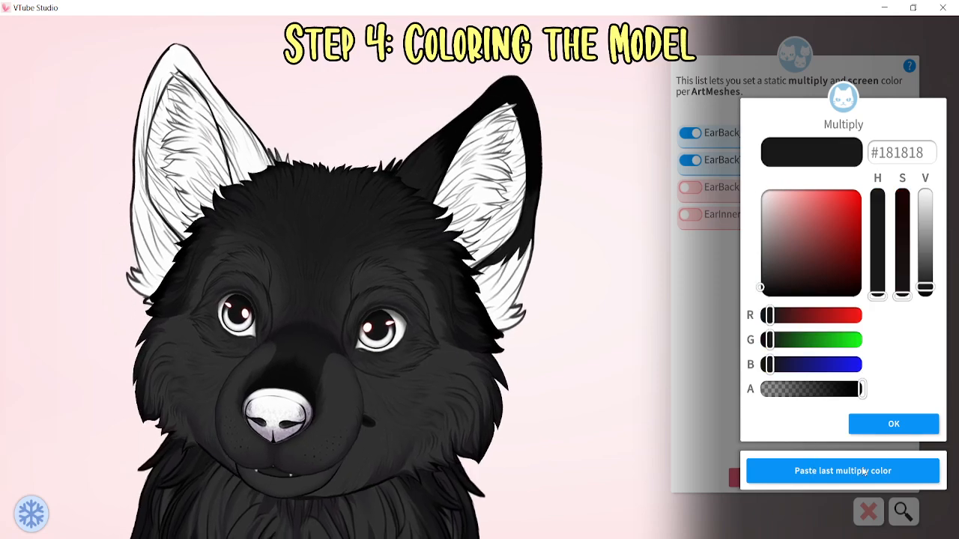
click(873, 432)
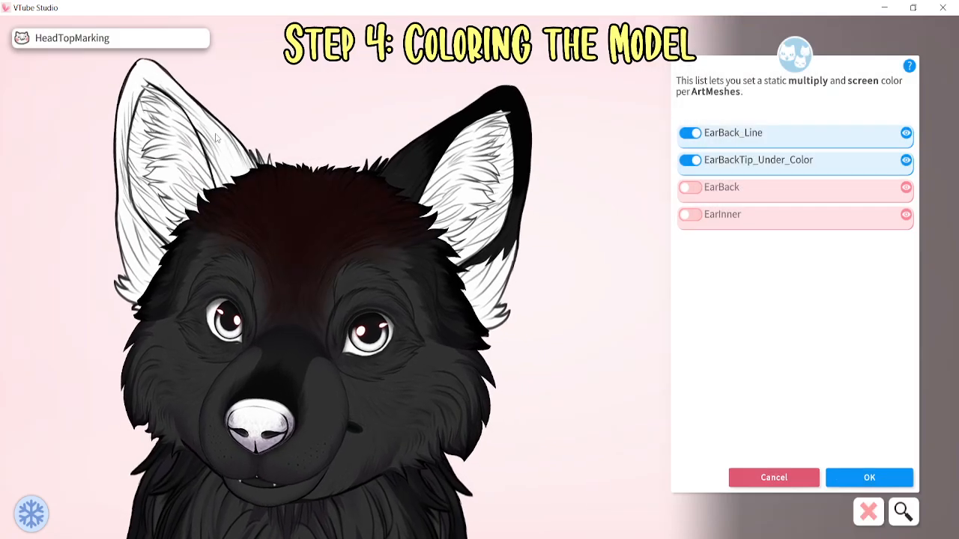
Enable static coloring on the other ear's EarFrontTip_Under_Color2 mesh, reusing multiply color #181818 and accepting the screen color
click(229, 170)
click(706, 276)
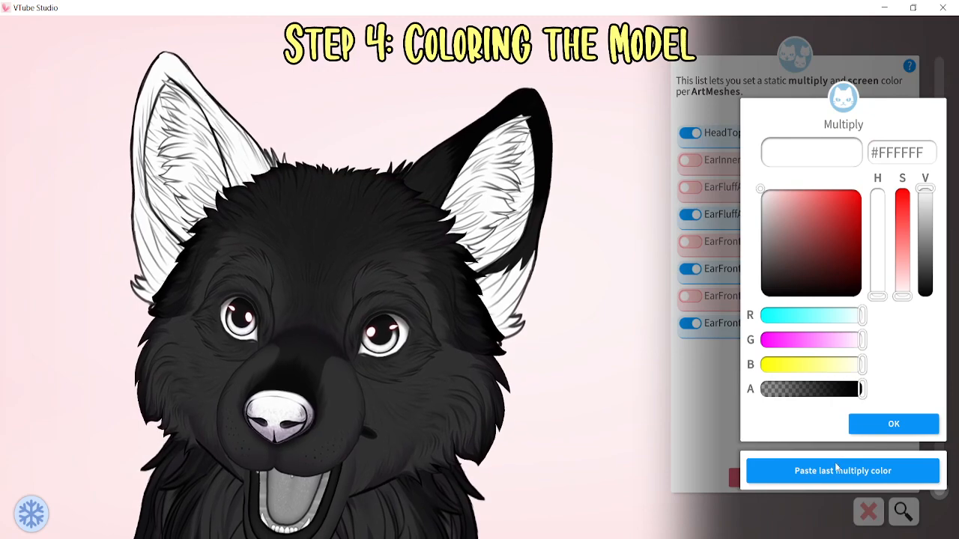
click(835, 470)
click(894, 424)
click(867, 422)
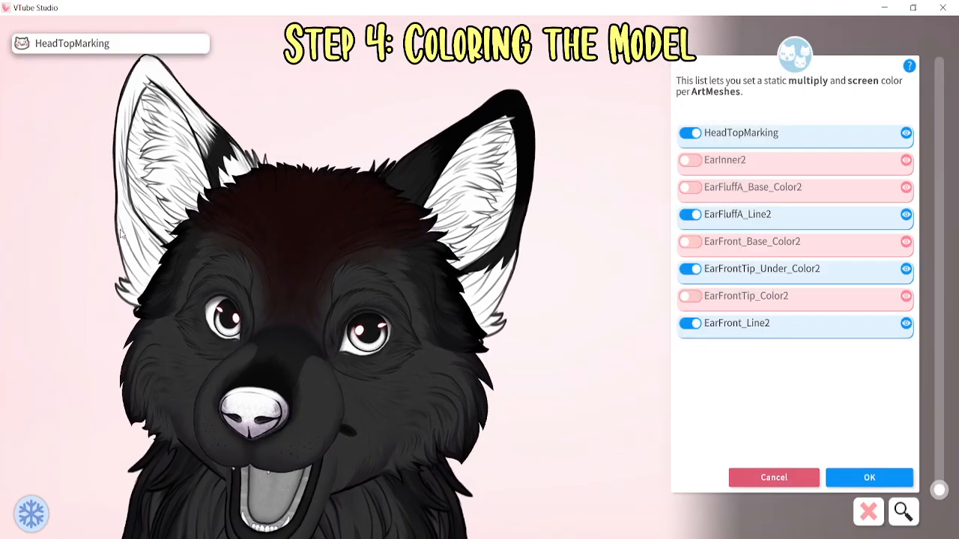
Enable static coloring on the EarBackTip_Under_Color2 mesh, reusing multiply color #181818 and accepting the screen color
click(256, 168)
click(701, 217)
click(843, 470)
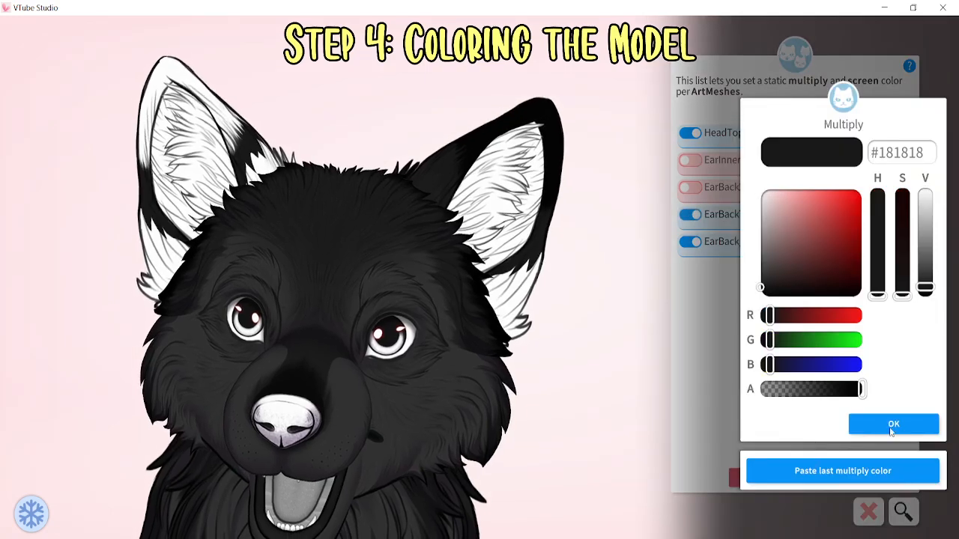
click(890, 422)
click(882, 423)
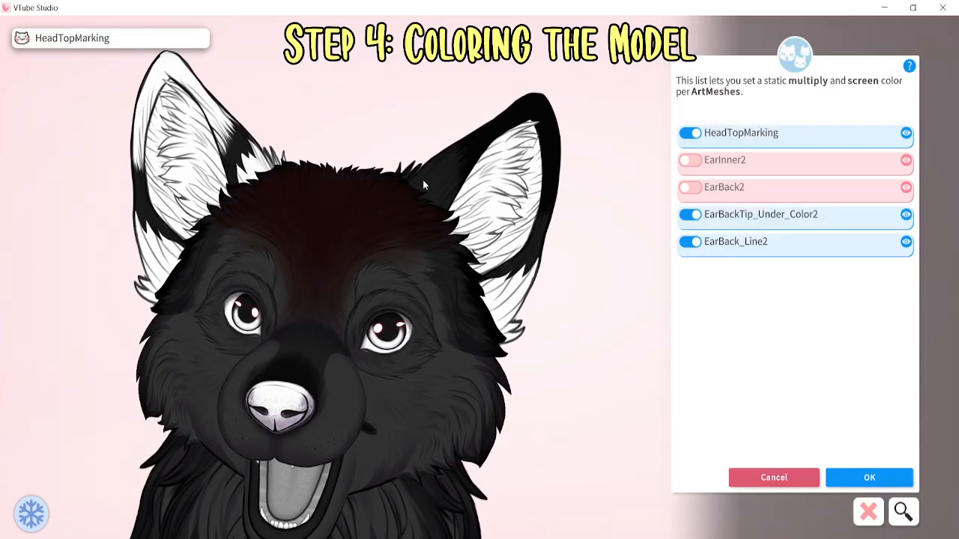
Reopen the EarFront_Base_Color mesh's colors on the already colored ear and accept both the multiply and screen colors
click(425, 185)
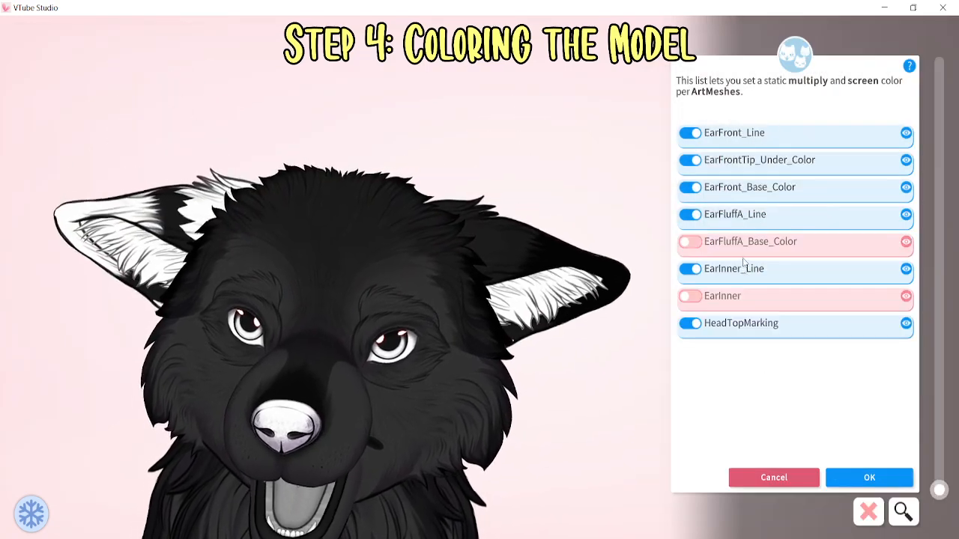
click(745, 198)
click(869, 422)
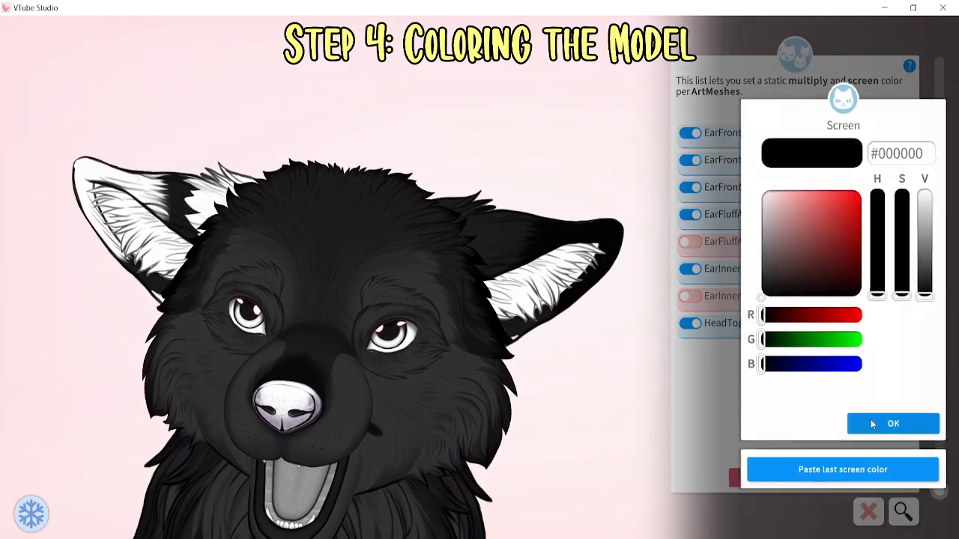
click(870, 423)
Enable static coloring on the ear's EarBack mesh, reusing multiply color #1C1C1C and accepting the screen color
click(492, 307)
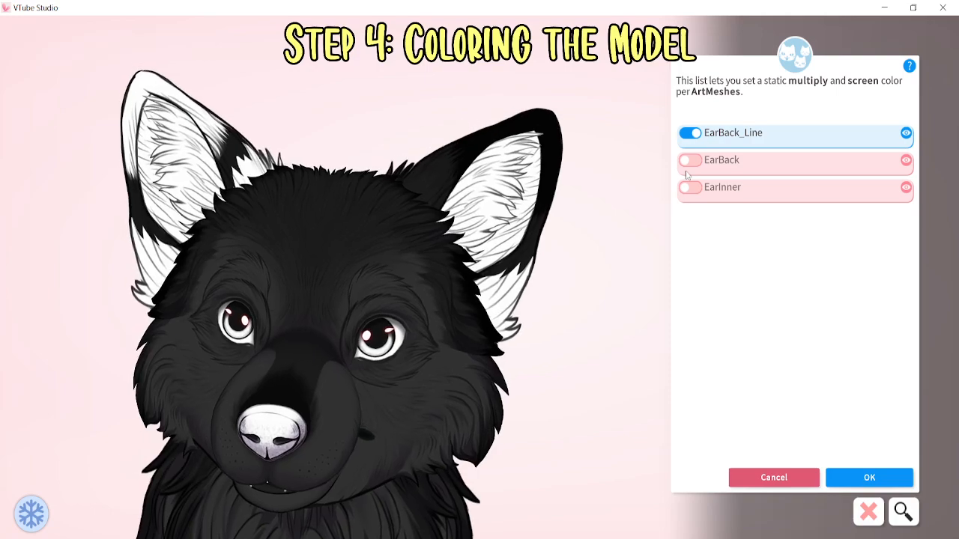
click(691, 165)
click(840, 469)
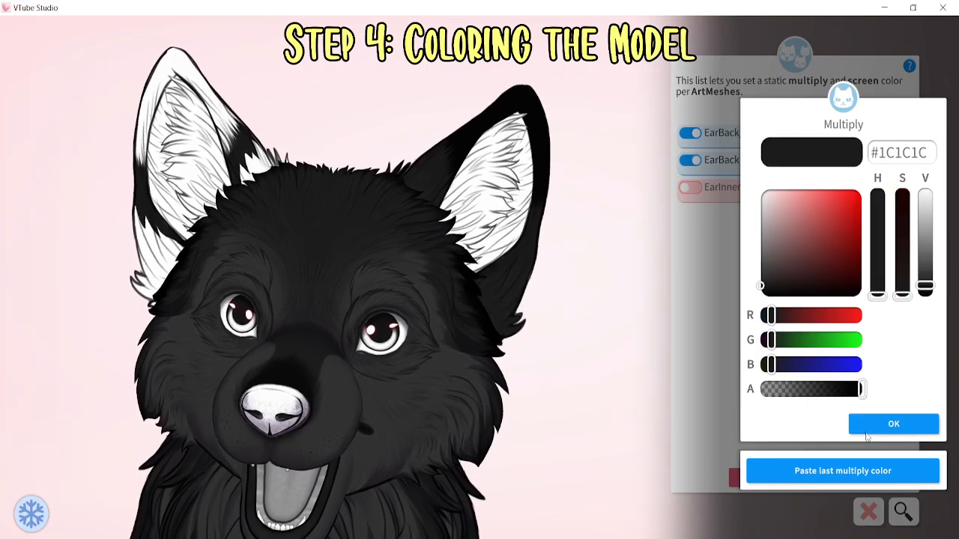
click(888, 422)
click(882, 422)
Enable static coloring on the other ear's EarBack2 mesh, reusing the last multiply color with screen color #000000
click(206, 195)
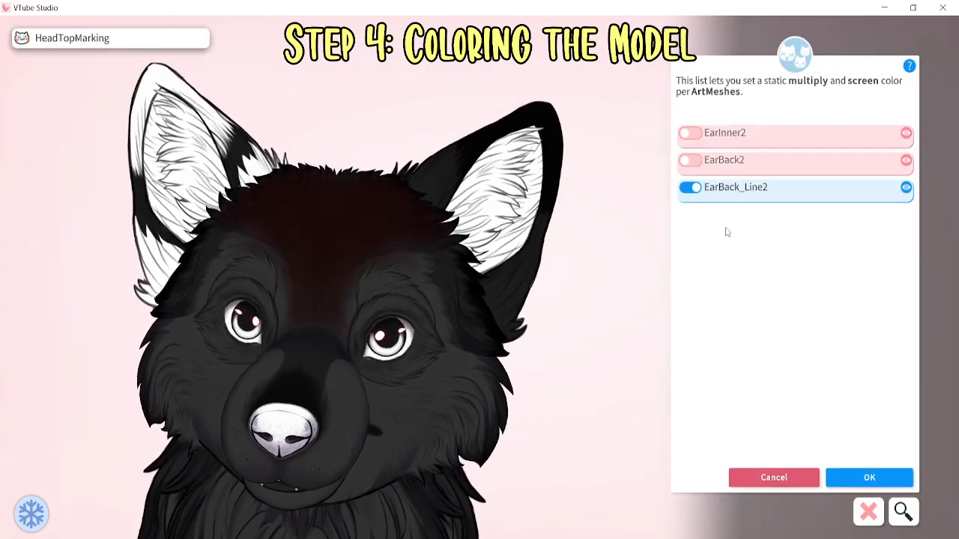
click(691, 159)
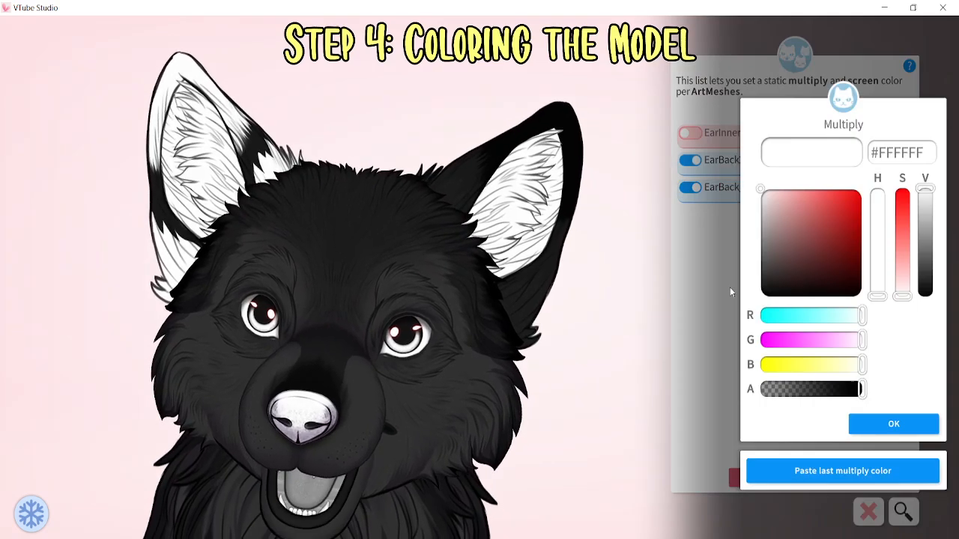
click(843, 469)
click(884, 423)
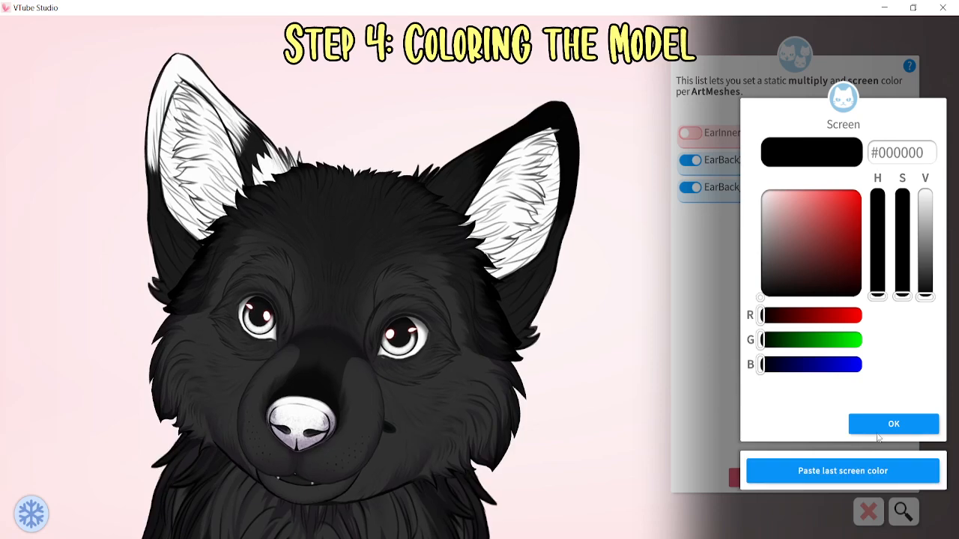
click(879, 427)
Enable static coloring on the EarFront_Base_Color2 mesh, reusing the last multiply color with screen color #000000
click(255, 173)
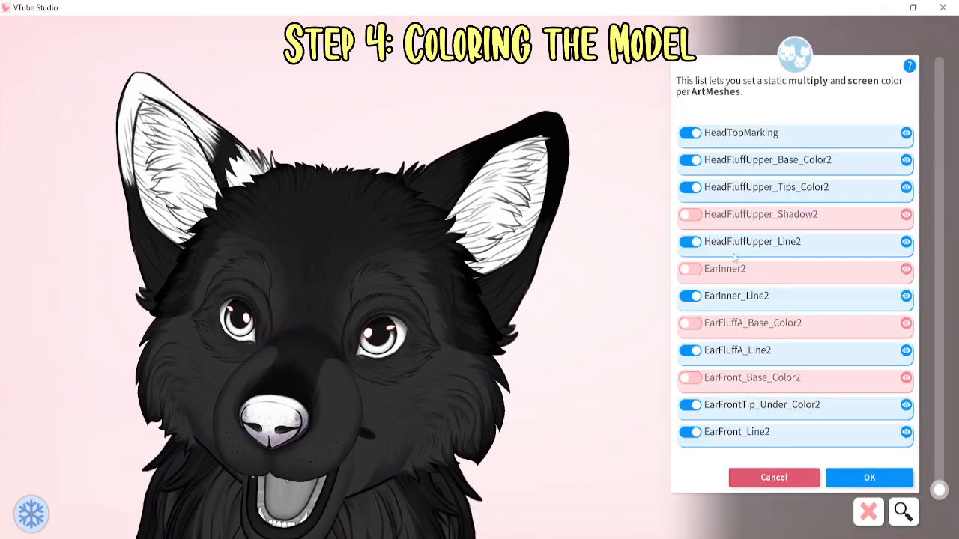
click(690, 378)
click(837, 478)
click(891, 424)
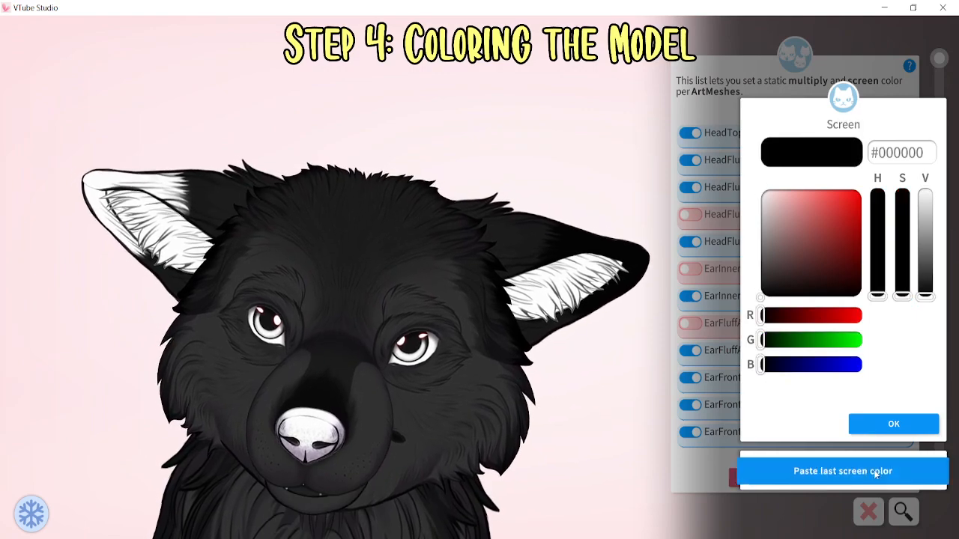
click(891, 424)
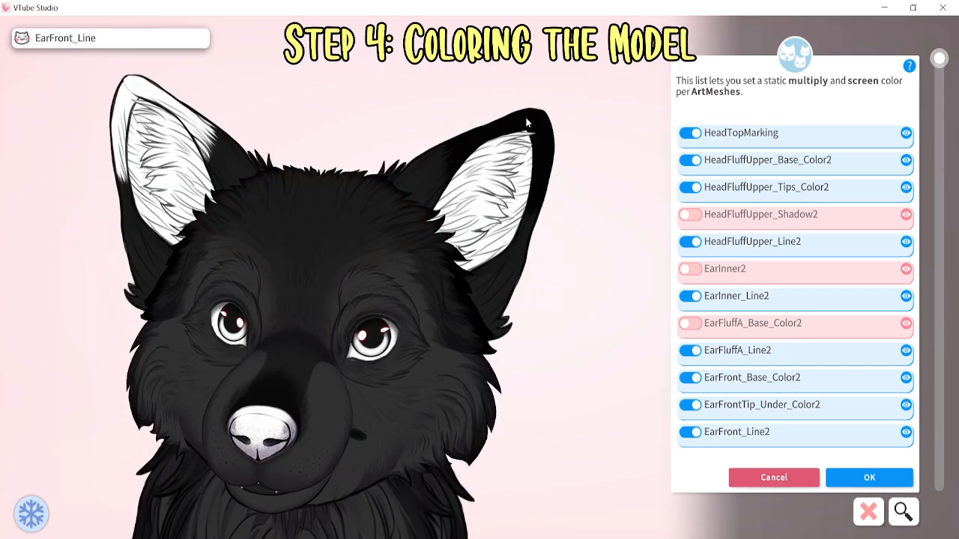
Reopen the colors of the EarFrontTip_Color mesh on the black ear tip and accept both the multiply and screen colors
click(525, 118)
click(771, 166)
click(891, 424)
click(891, 411)
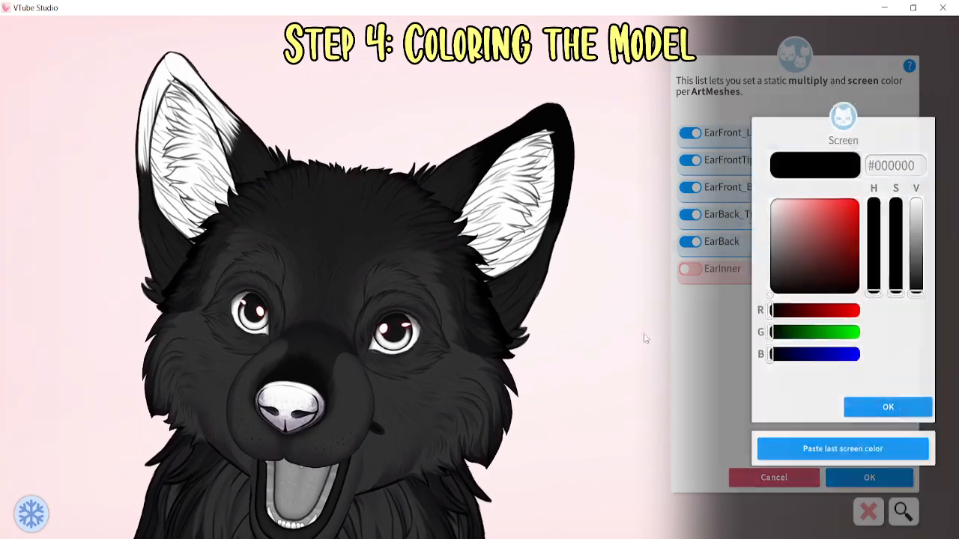
Enable static coloring on the EarBack_Tip_color2 and EarFrontTip_Color2 meshes, reusing the black ear tip's multiply color for both
click(154, 110)
click(772, 217)
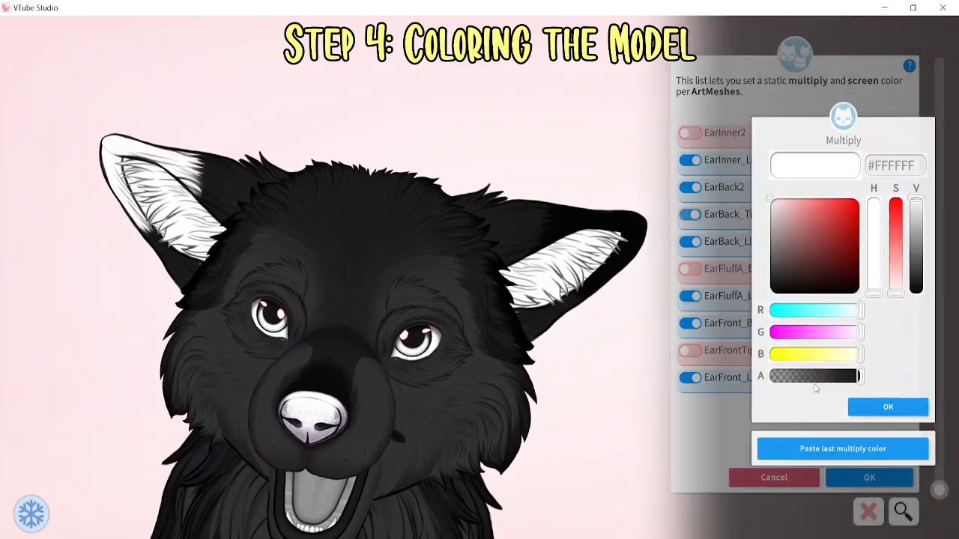
click(832, 472)
click(875, 431)
click(876, 431)
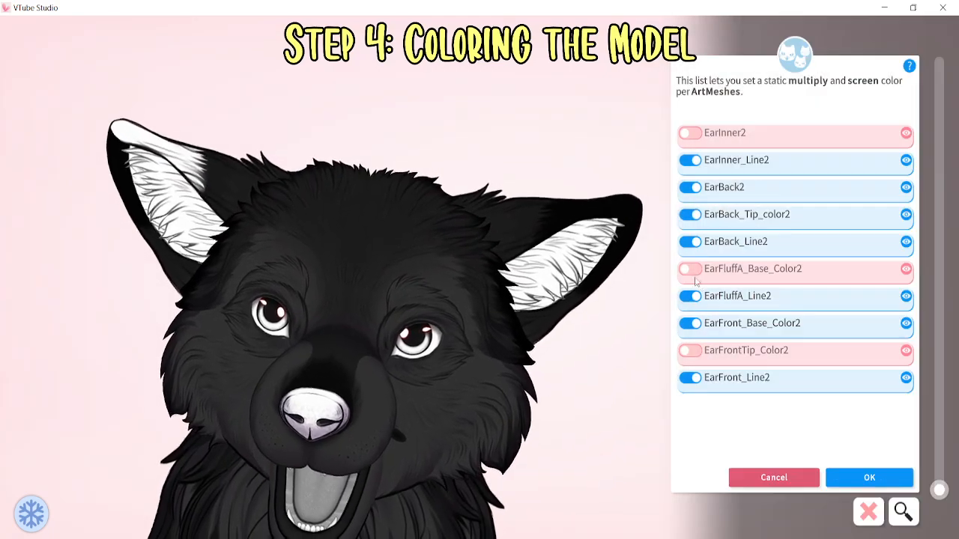
click(749, 350)
click(893, 424)
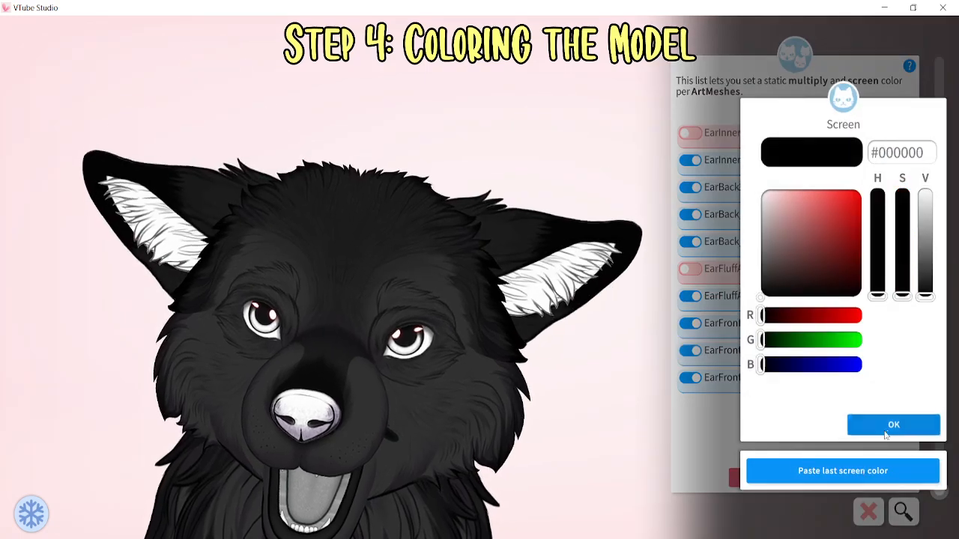
click(894, 424)
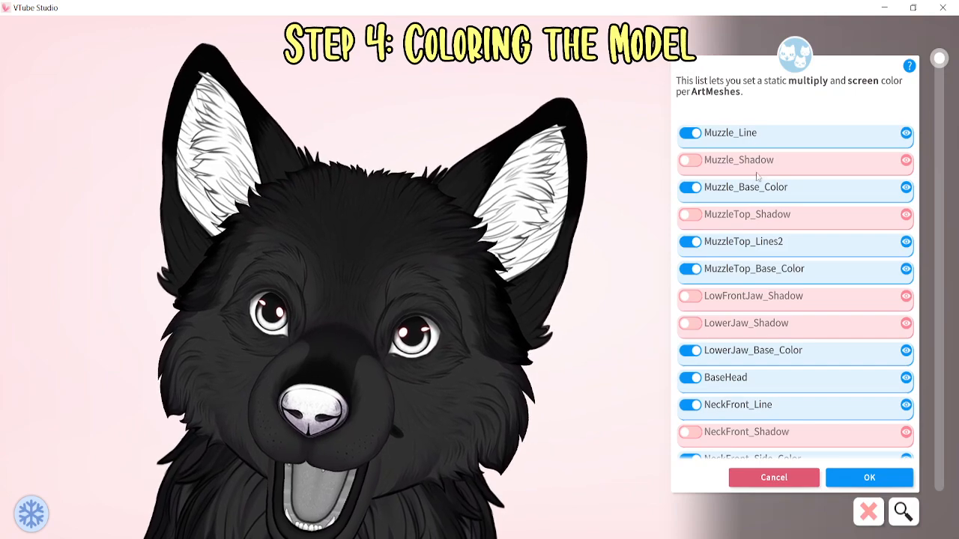
Reopen the Muzzle_Base_Color mesh's colors and accept both the multiply and screen colors
click(788, 191)
click(876, 423)
click(883, 422)
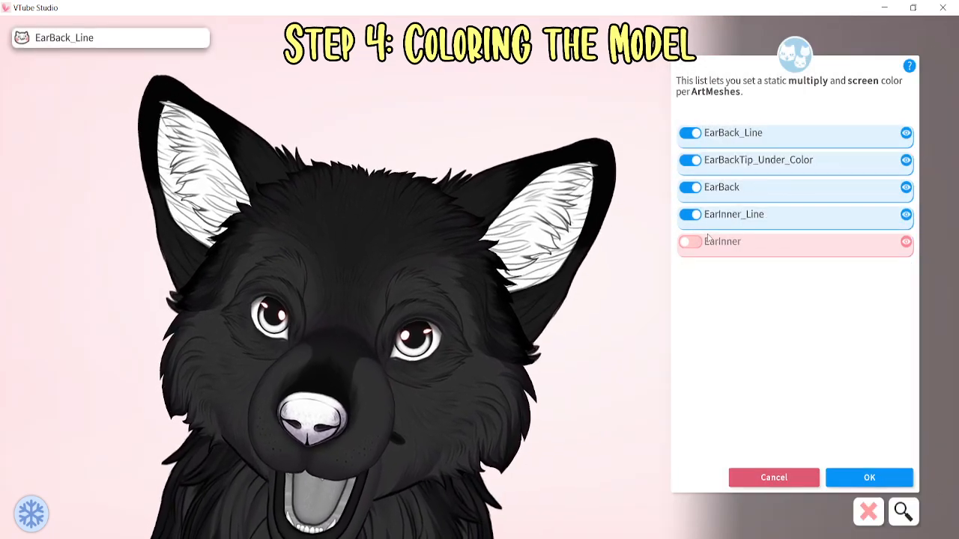
Enable static coloring on the EarInner and EarInner2 meshes, reusing multiply color #313131 and accepting the screen color for each
click(707, 240)
click(822, 471)
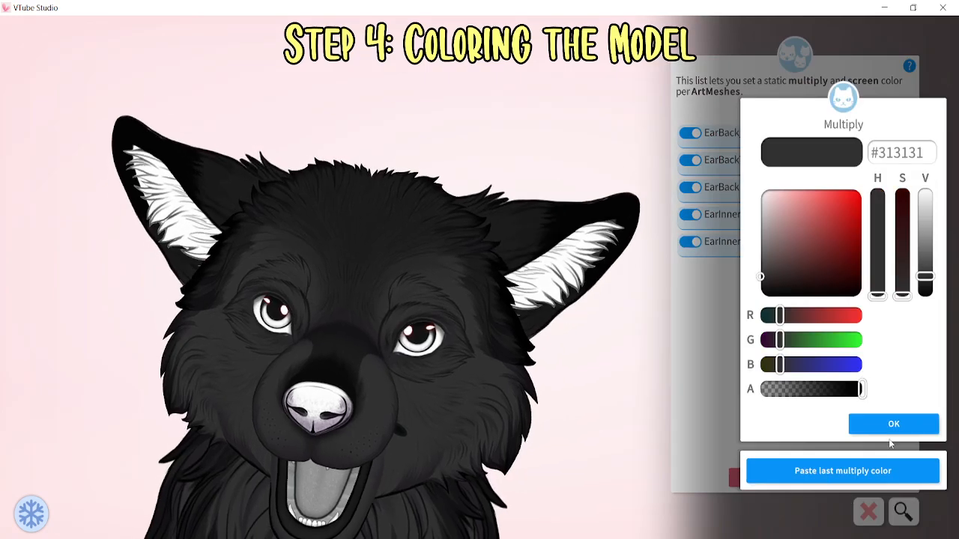
click(885, 426)
click(873, 429)
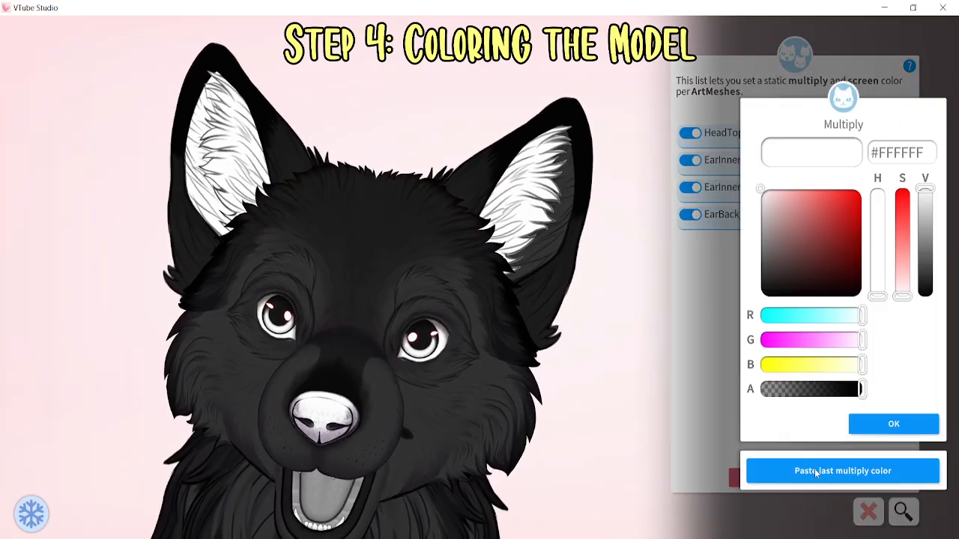
click(815, 470)
click(872, 428)
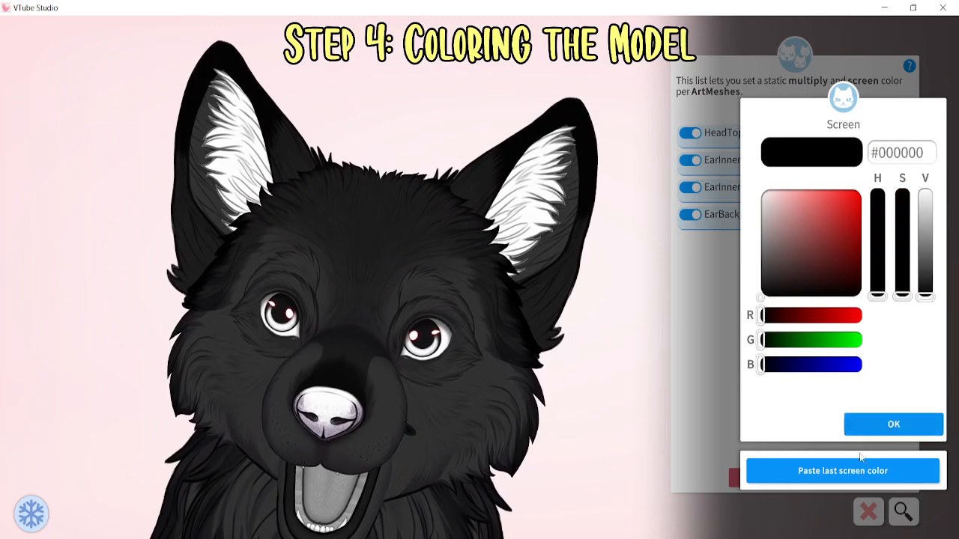
click(877, 426)
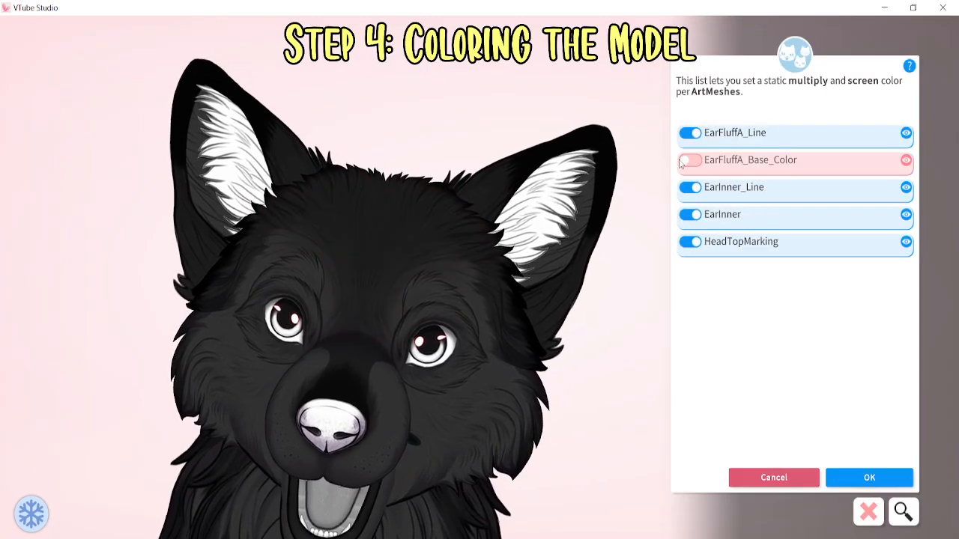
Enable static coloring on the EarFluffA_Base_Color and EarFluffA_Base_Color2 meshes with multiply color #404040
click(685, 163)
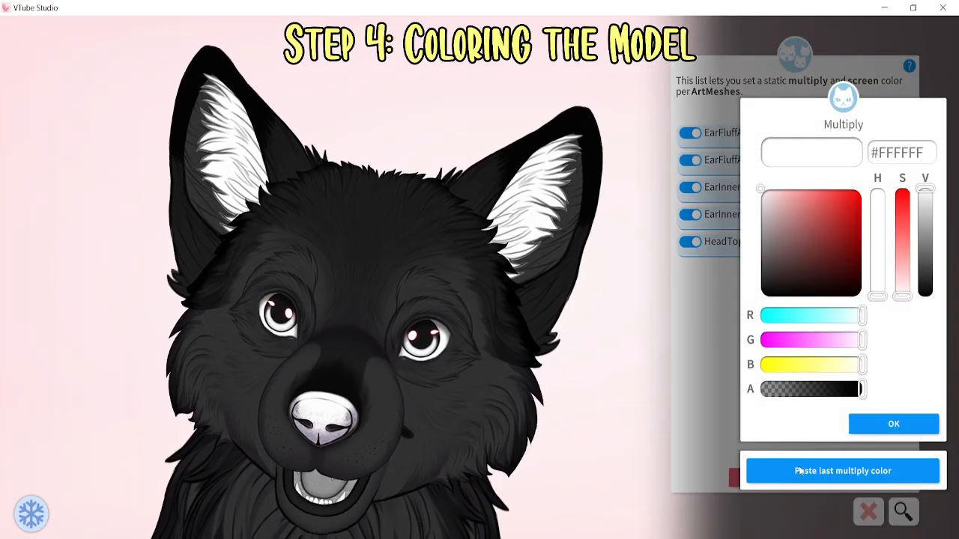
click(800, 470)
mouse_move(764, 252)
mouse_down()
mouse_move(731, 251)
mouse_move(718, 293)
mouse_move(712, 270)
mouse_up()
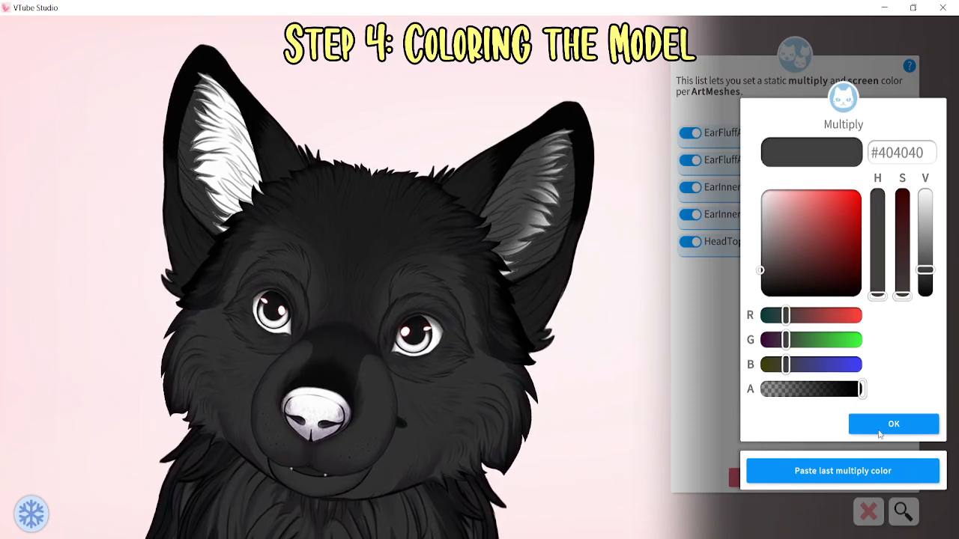
click(880, 432)
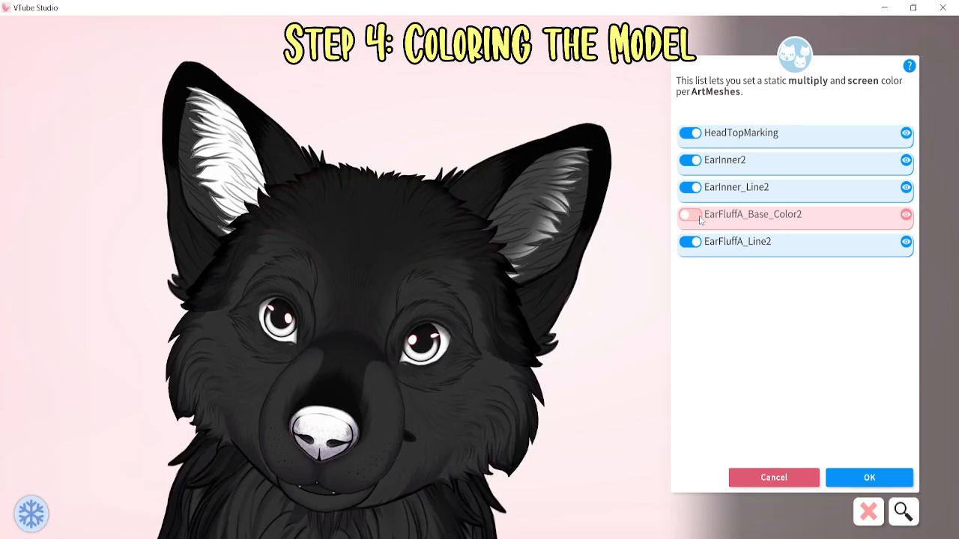
click(686, 215)
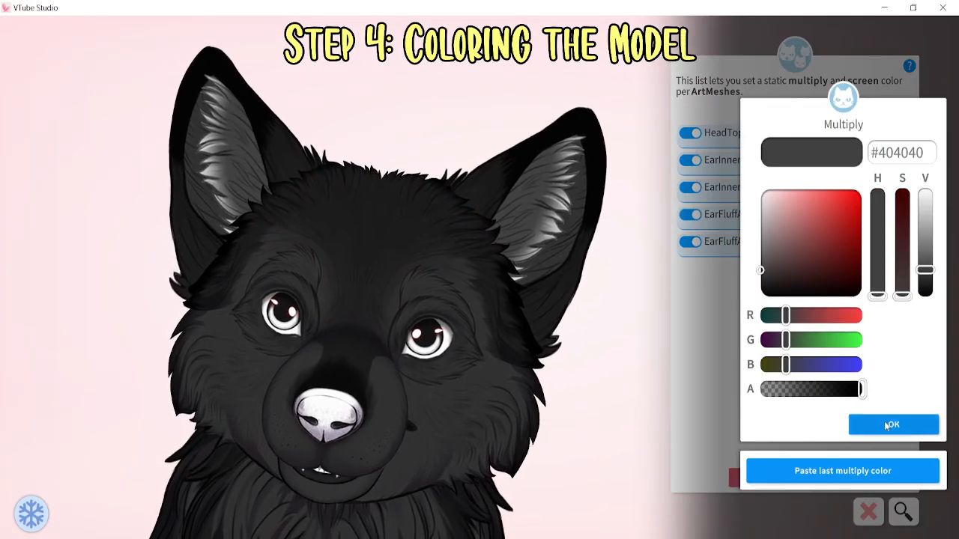
click(886, 425)
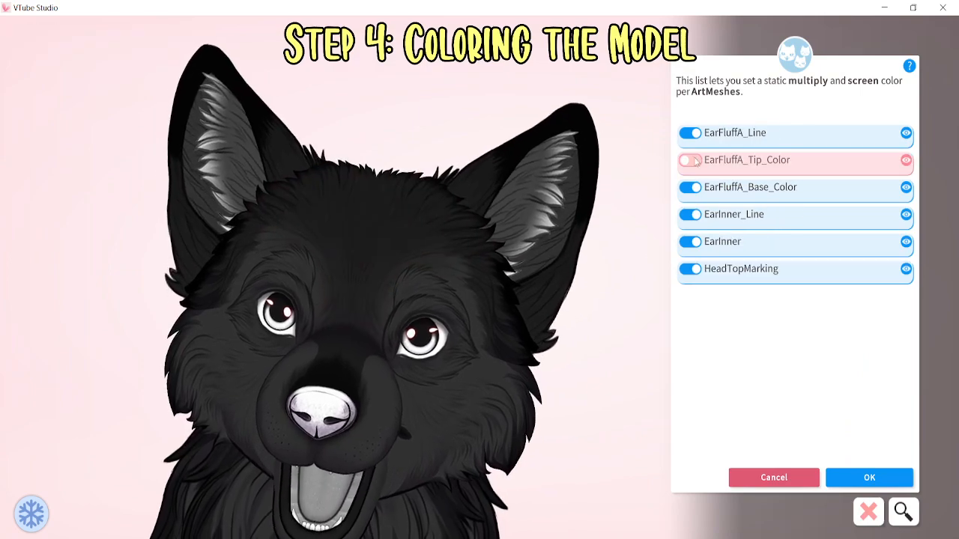
Enable static coloring on the EarFluffA_Tip_Color mesh with a near-black multiply color and reuse that color on EarFluffA_Tip_Color2
click(689, 160)
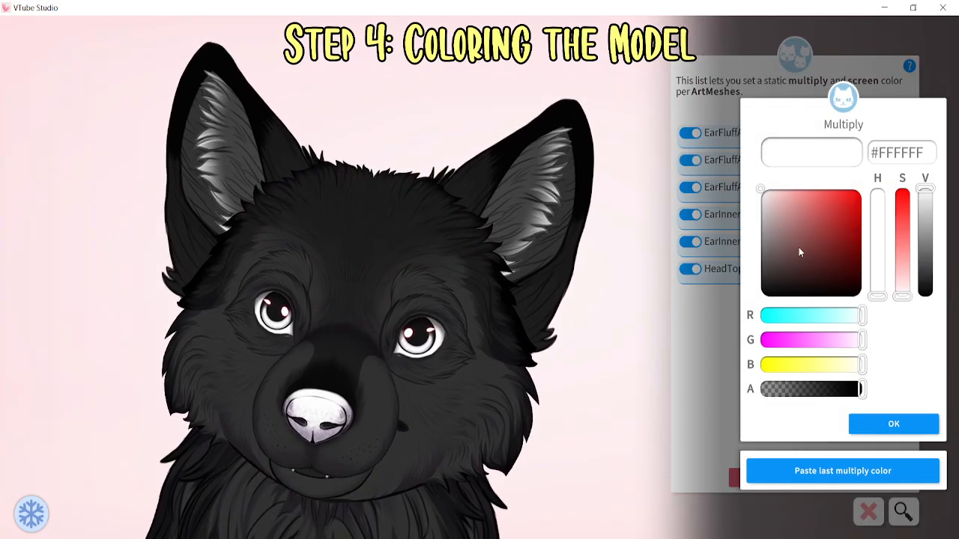
drag(799, 247, 703, 302)
click(865, 424)
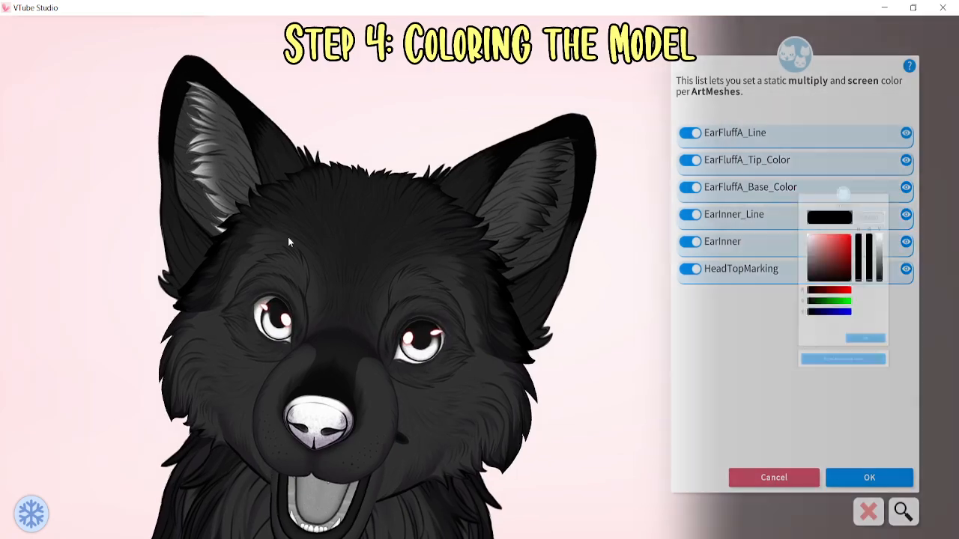
click(689, 241)
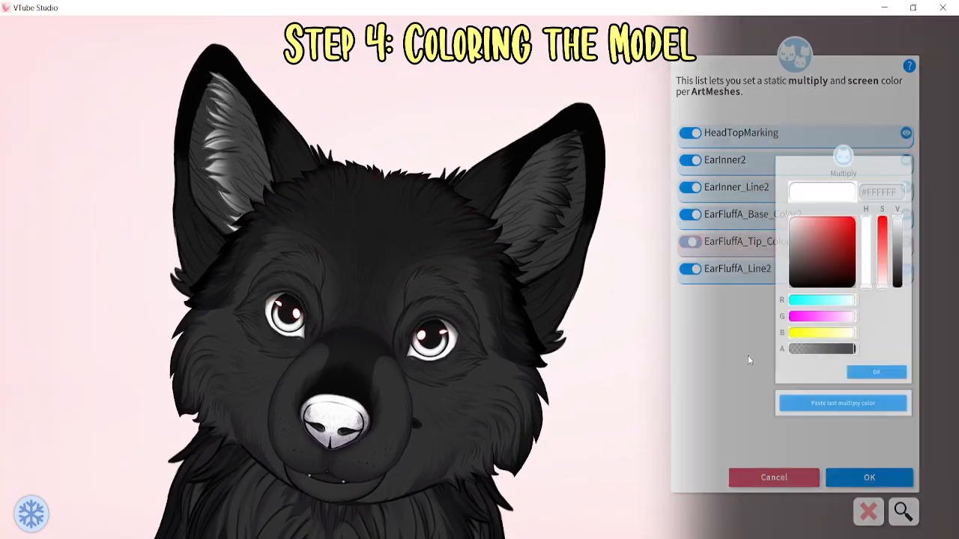
click(887, 470)
click(894, 427)
click(894, 424)
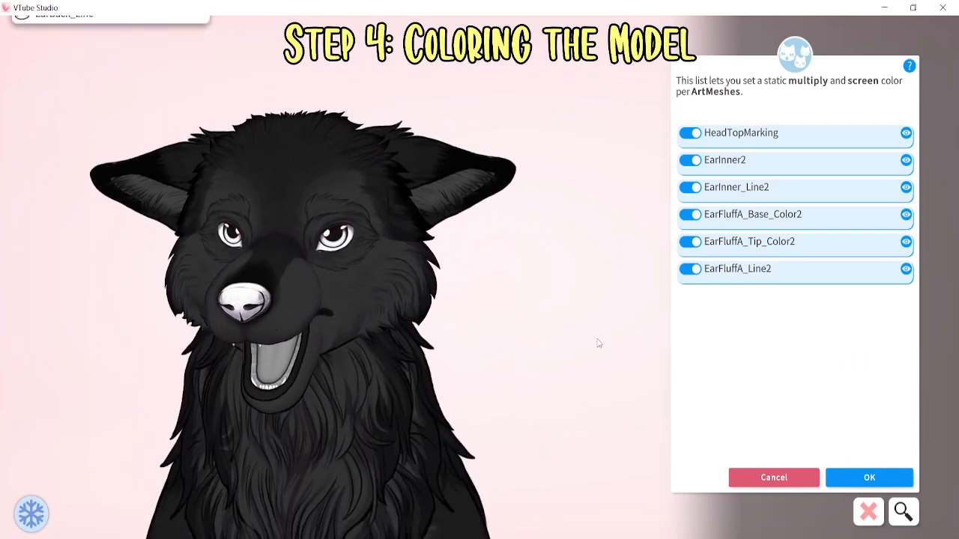
Enable static coloring on the Sclera2 mesh with the yellow multiply color #BAA437
click(489, 315)
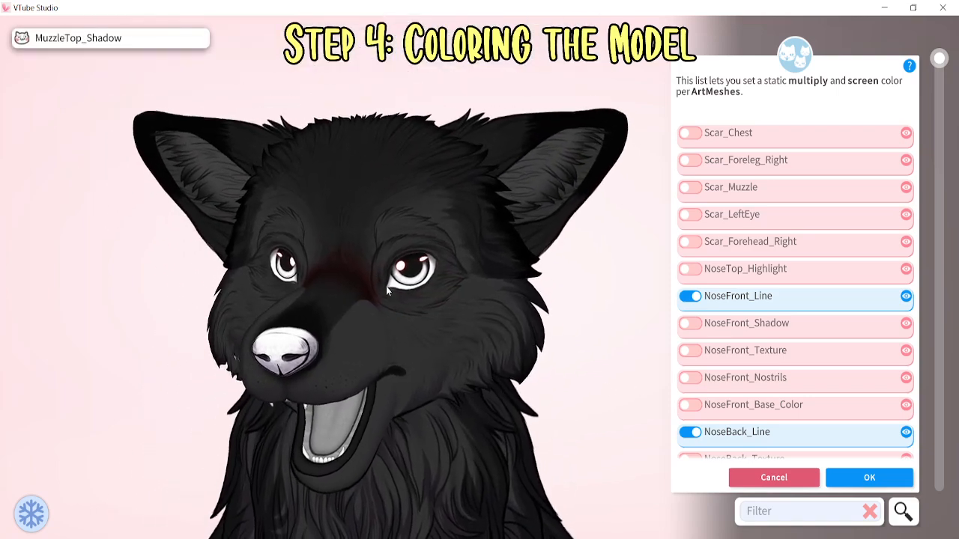
click(403, 286)
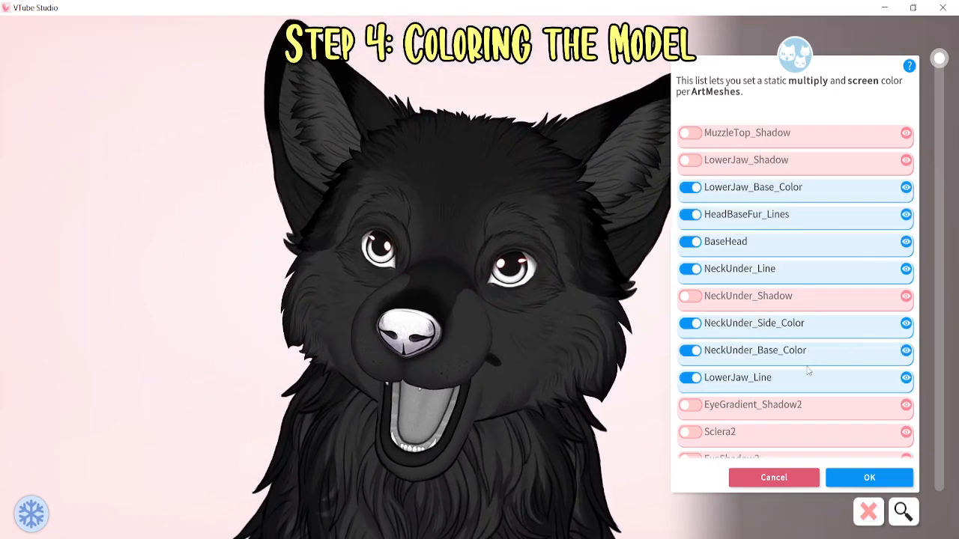
scroll(794, 377, down, 1)
click(697, 405)
click(762, 296)
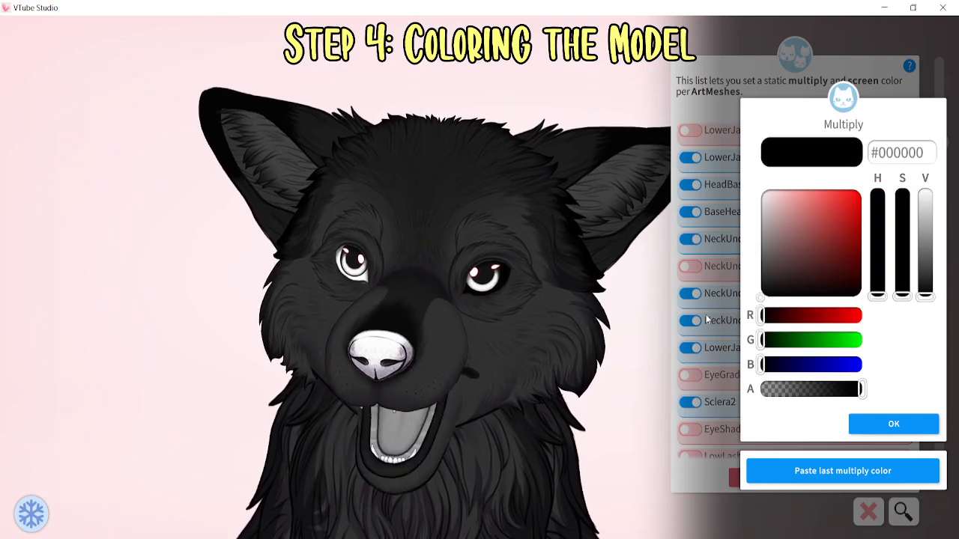
click(816, 247)
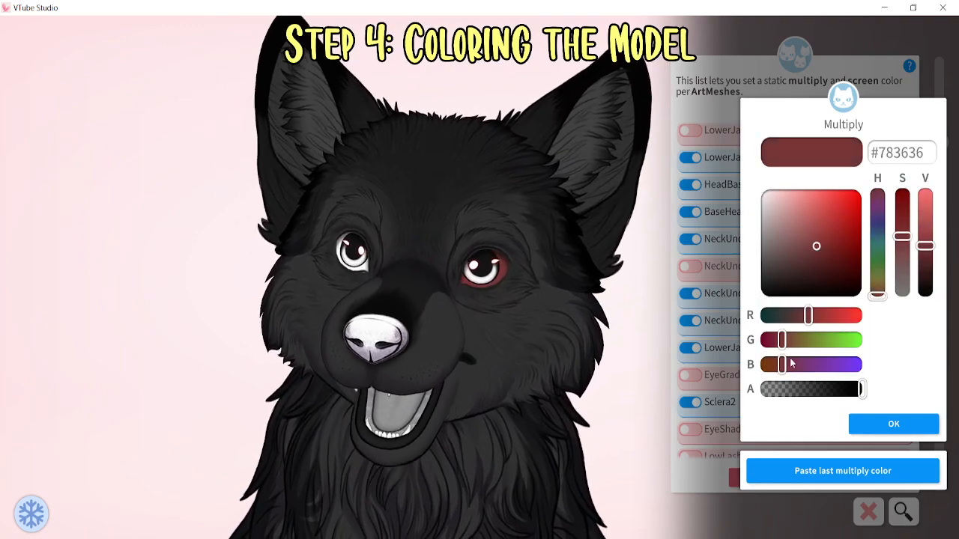
drag(782, 365, 805, 342)
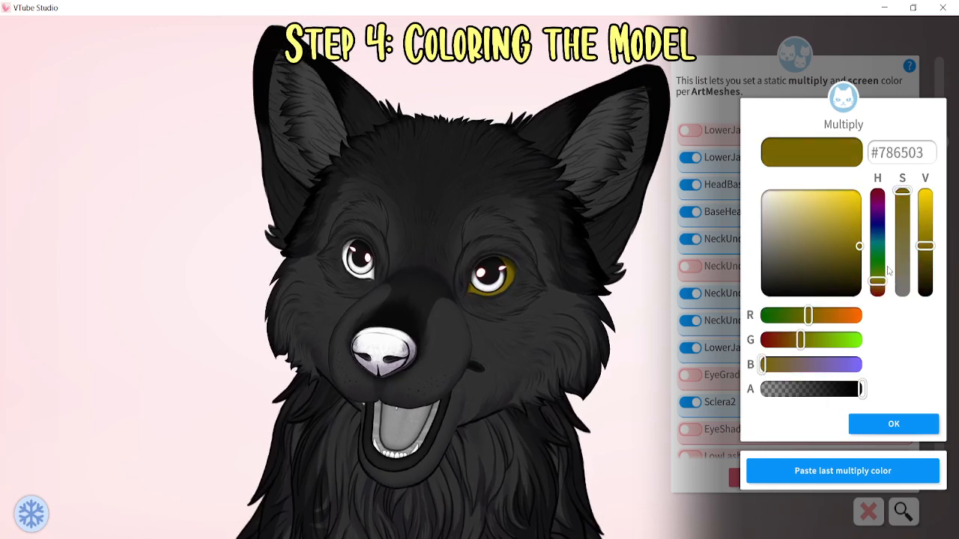
drag(924, 218, 924, 183)
mouse_move(834, 207)
mouse_down()
mouse_move(774, 193)
mouse_move(788, 224)
mouse_move(814, 242)
mouse_move(832, 217)
mouse_up()
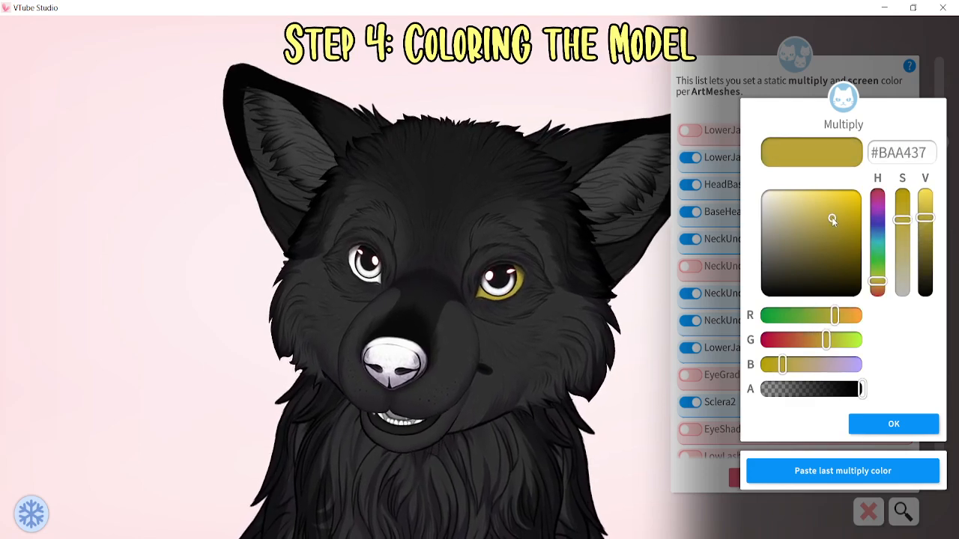
click(894, 424)
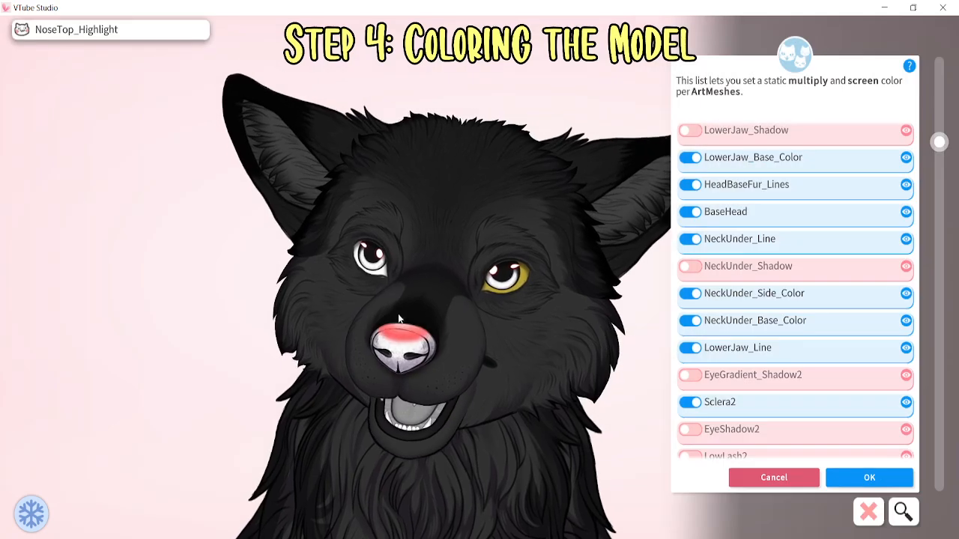
Enable static coloring on the Sclera mesh of the other eye, reusing the last multiply color and accepting the screen color
click(377, 278)
click(693, 300)
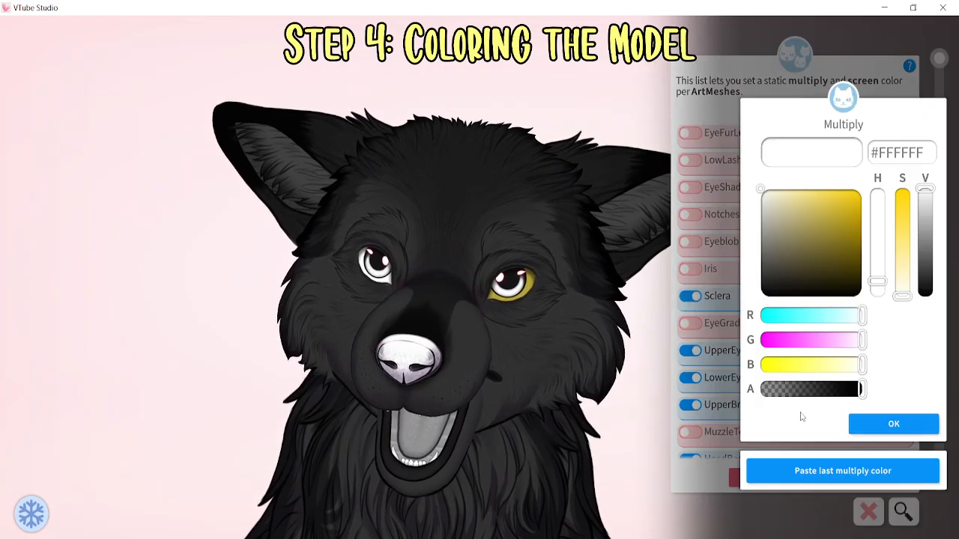
click(830, 469)
click(885, 427)
click(884, 426)
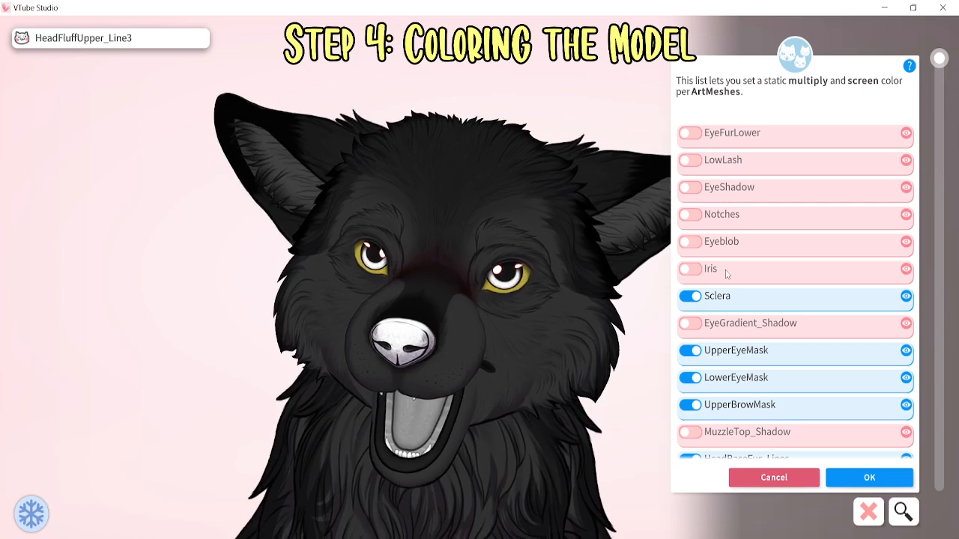
Enable static coloring on the Eyeblob mesh with multiply color #FF0000 and accept the screen color
click(688, 244)
drag(806, 269, 881, 180)
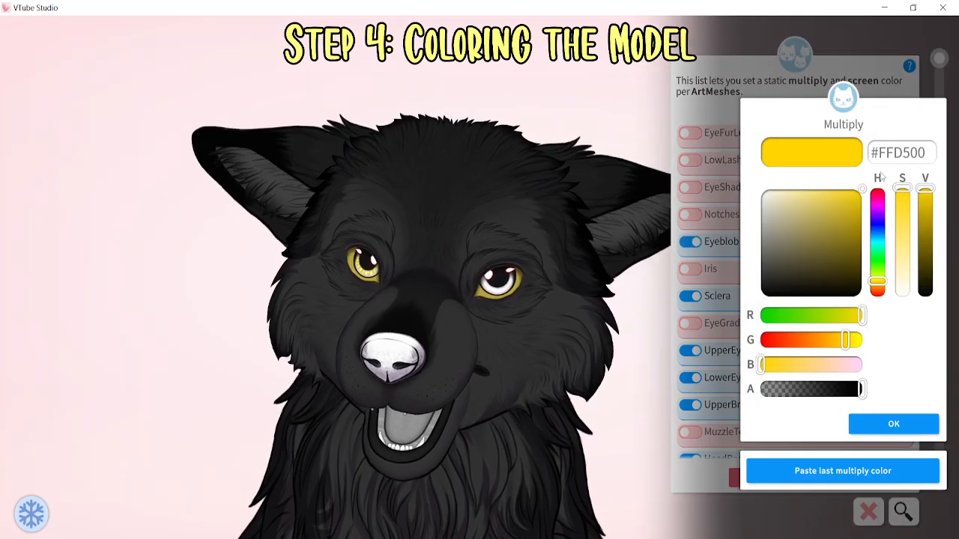
drag(877, 282, 877, 298)
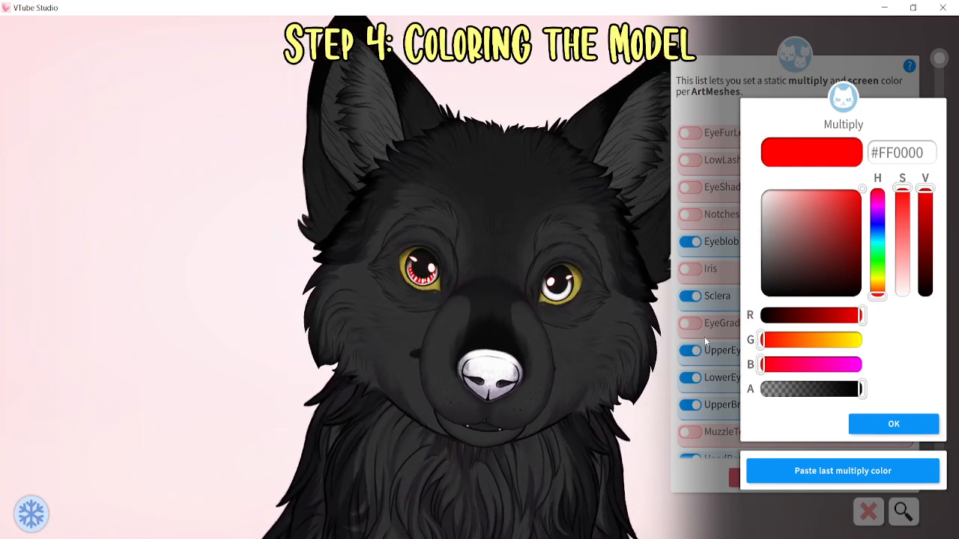
click(884, 426)
click(885, 426)
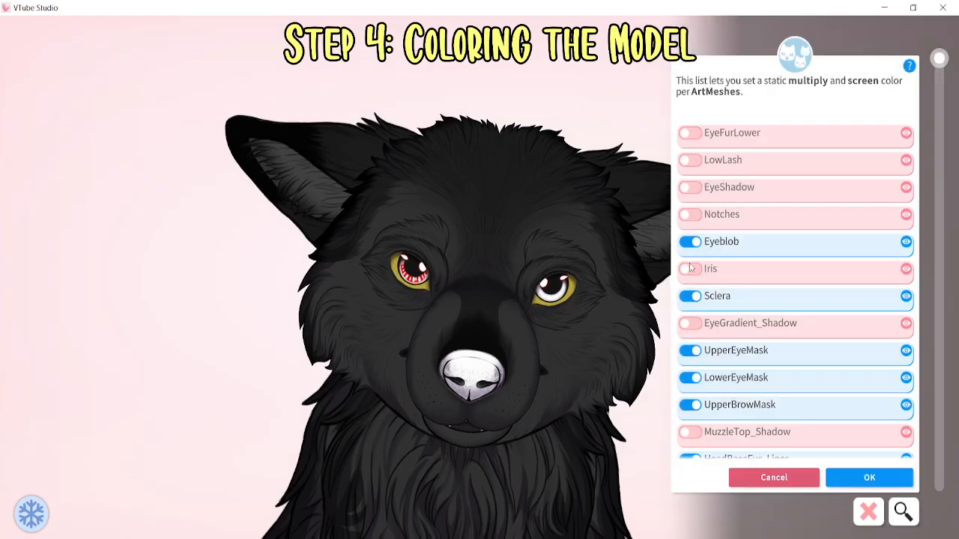
Enable static coloring on the Iris mesh with a magenta multiply color and accept the screen color
click(688, 269)
drag(807, 251, 869, 214)
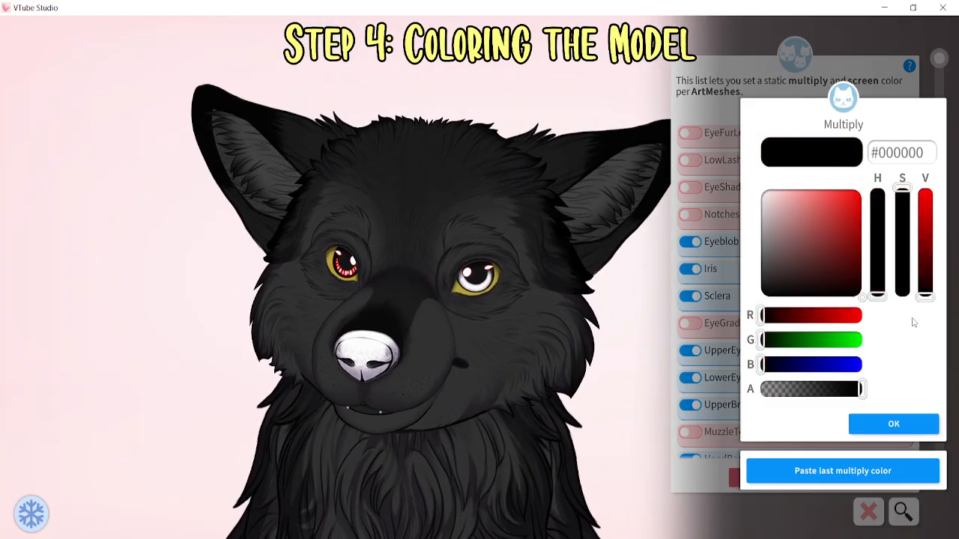
drag(913, 319, 936, 208)
drag(765, 315, 899, 324)
click(903, 426)
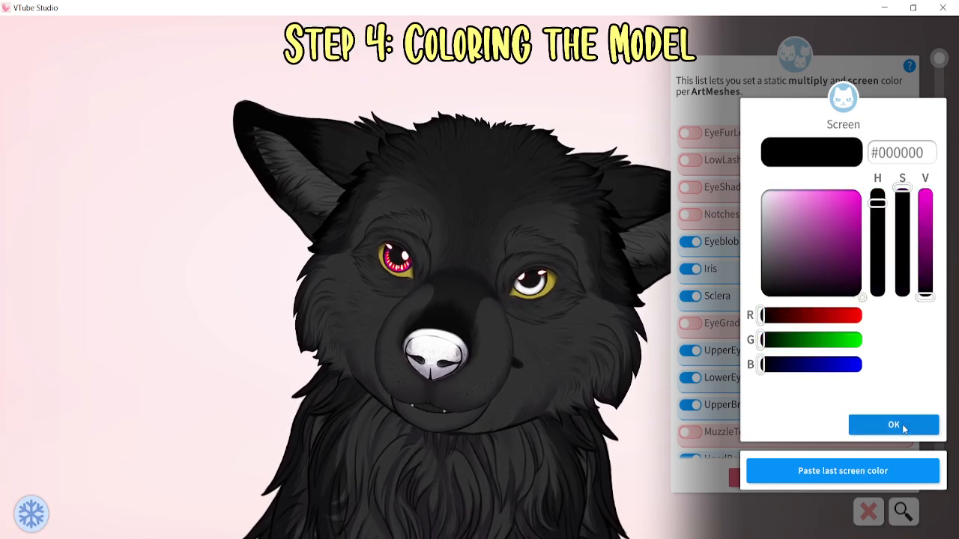
click(895, 425)
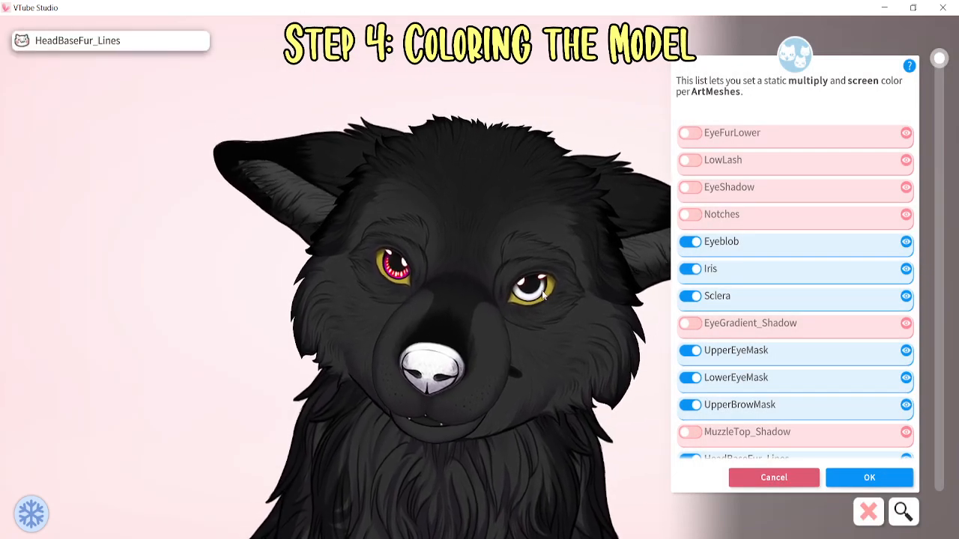
Enable static coloring on the Iris2 mesh, reusing the Iris mesh's magenta multiply color
scroll(755, 328, down, 4)
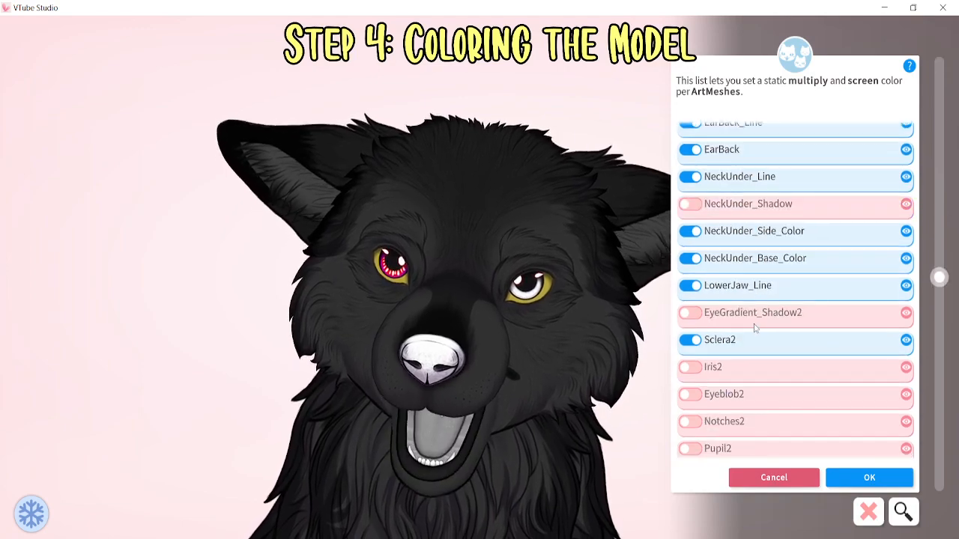
click(691, 368)
click(878, 430)
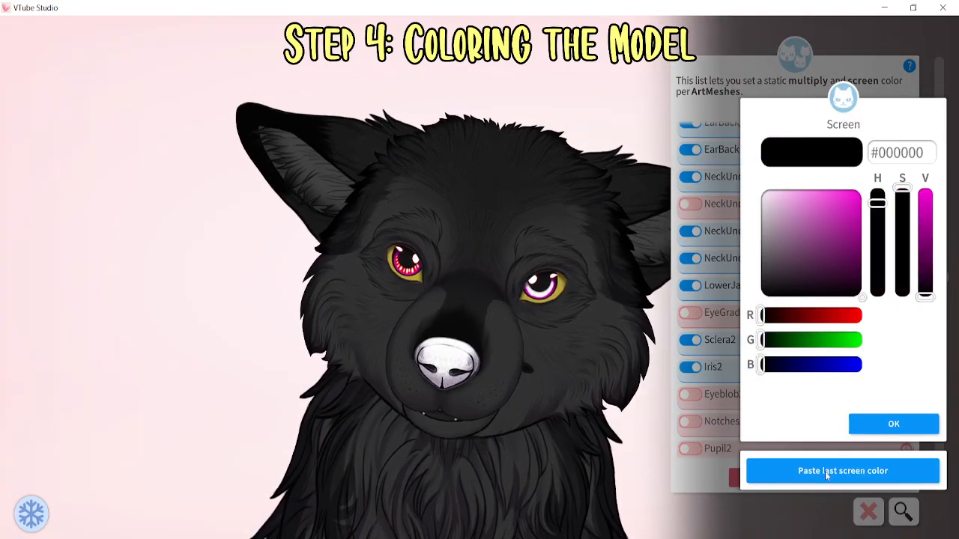
click(825, 471)
Enable static coloring on the Eyeblob2 mesh with a red multiply color and accept the screen color
click(542, 297)
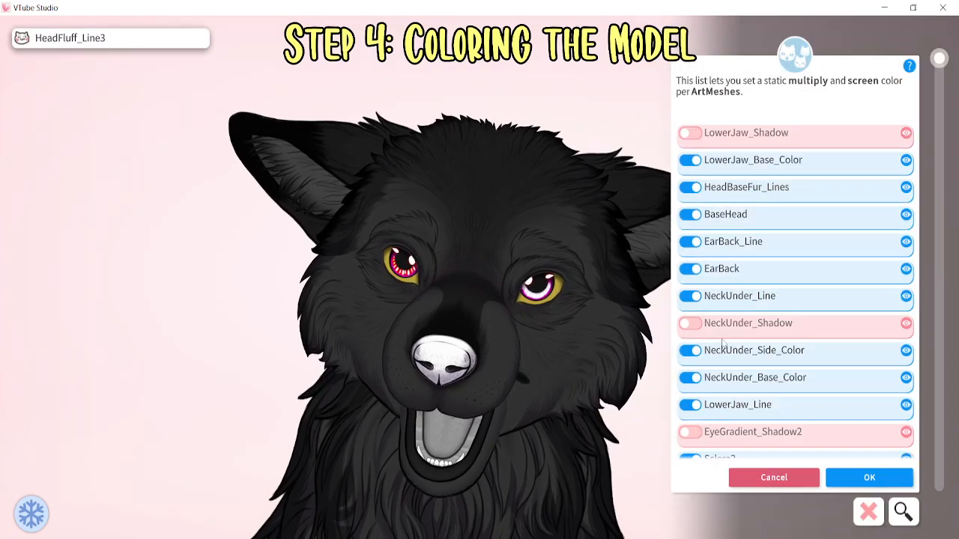
scroll(723, 382, down, 5)
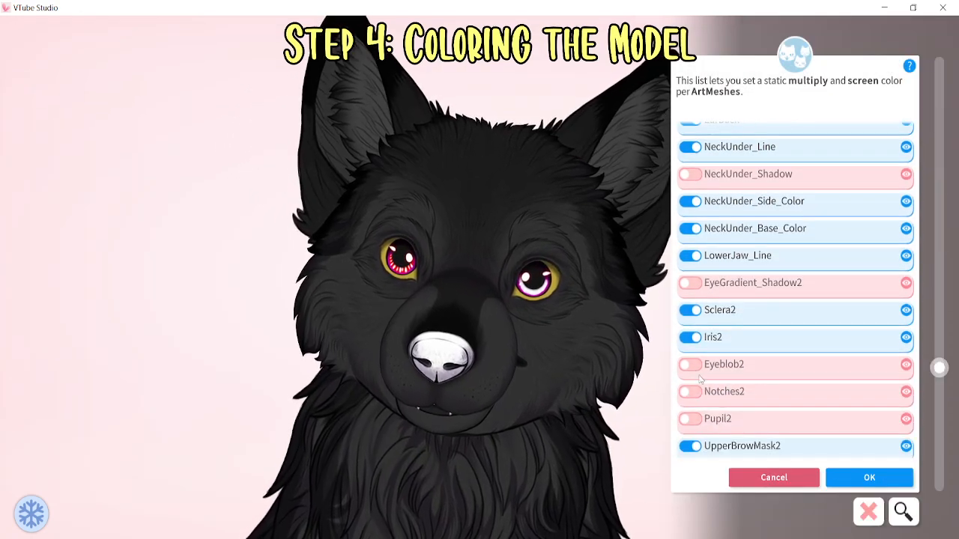
click(779, 337)
drag(779, 337, 761, 340)
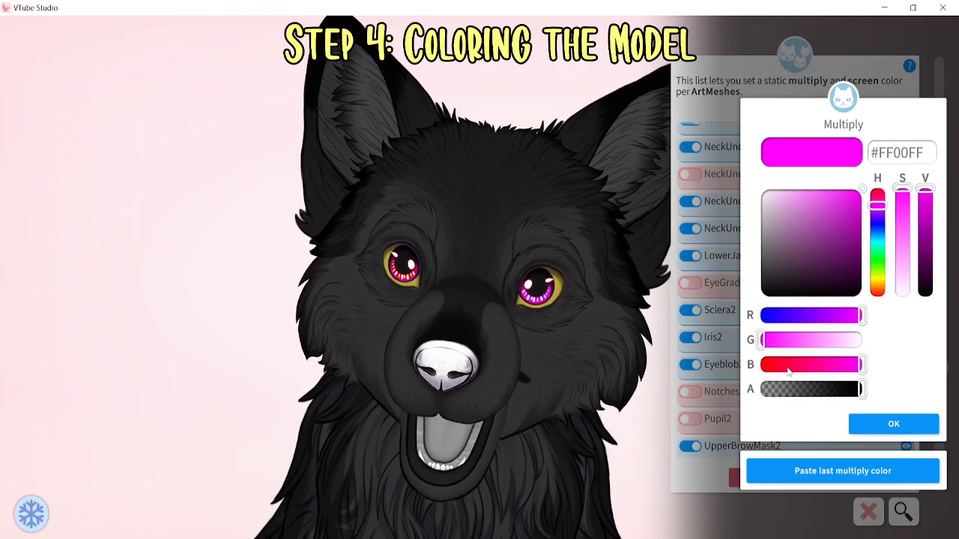
click(906, 424)
click(905, 423)
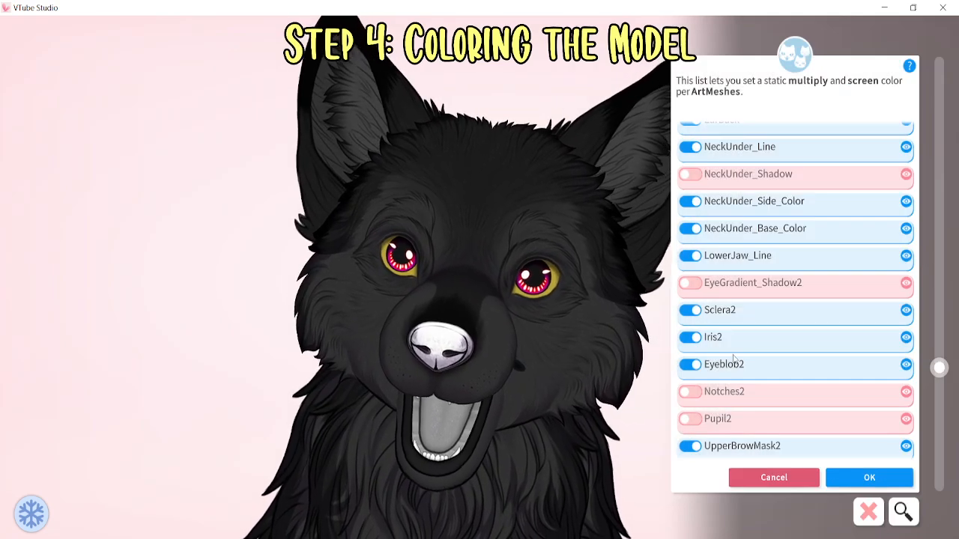
Enable static coloring on the Notches2 mesh with the orange multiply color #FF9800
click(708, 400)
drag(811, 265, 758, 187)
drag(789, 380, 699, 366)
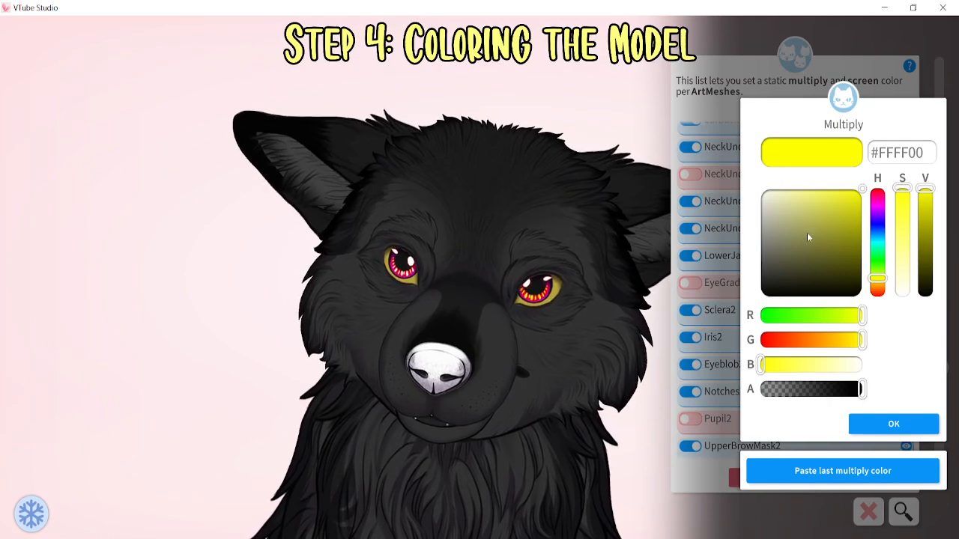
drag(860, 339, 822, 348)
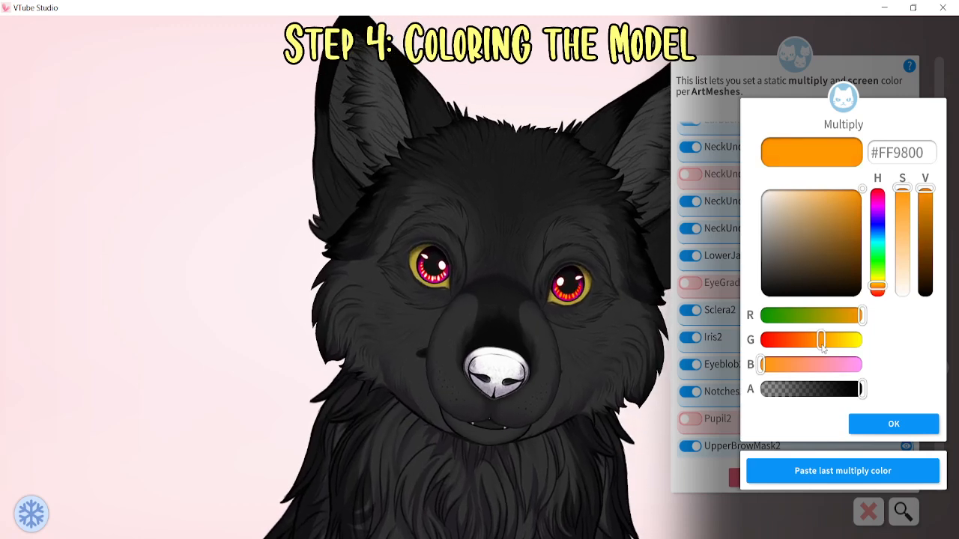
click(894, 425)
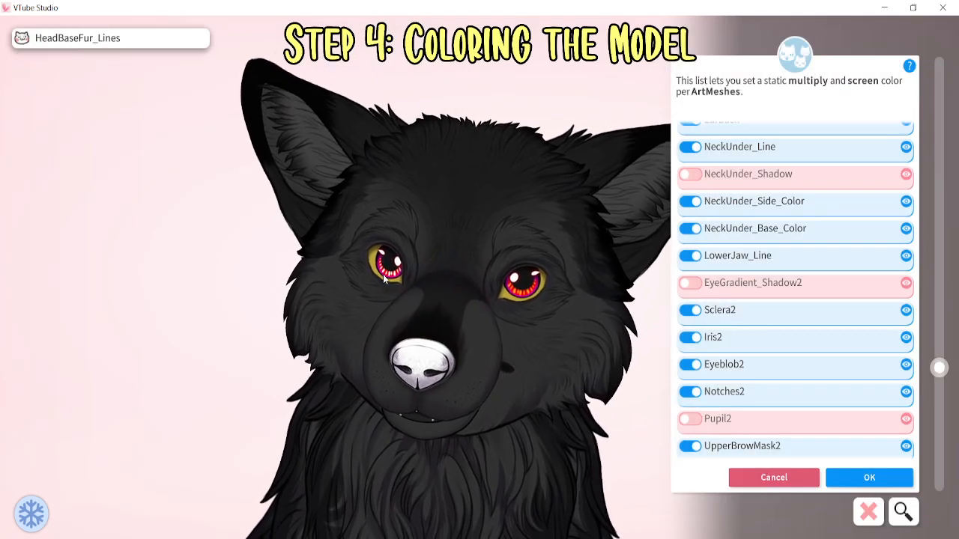
Enable static coloring on the Notches mesh, reusing the last multiply color and accepting the screen color
scroll(792, 216, up, 5)
click(691, 191)
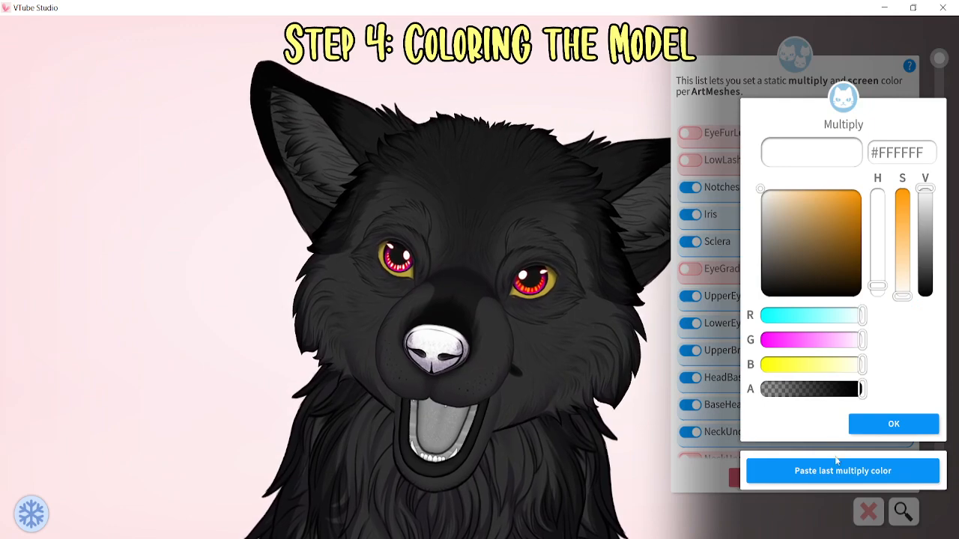
click(842, 471)
click(869, 424)
click(866, 424)
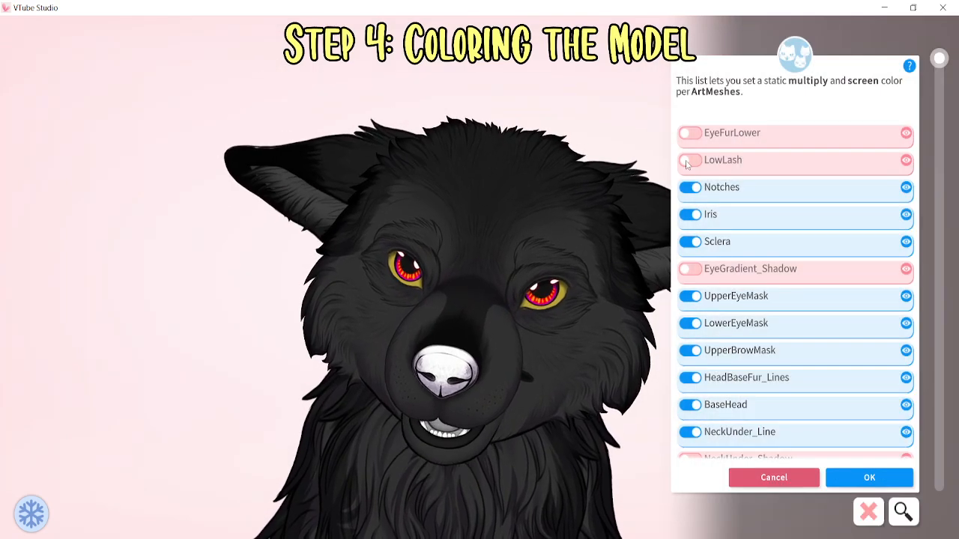
Enable static coloring on the LowLash mesh with a black multiply color and accept the screen color
click(690, 160)
drag(807, 241, 662, 356)
click(893, 424)
click(890, 424)
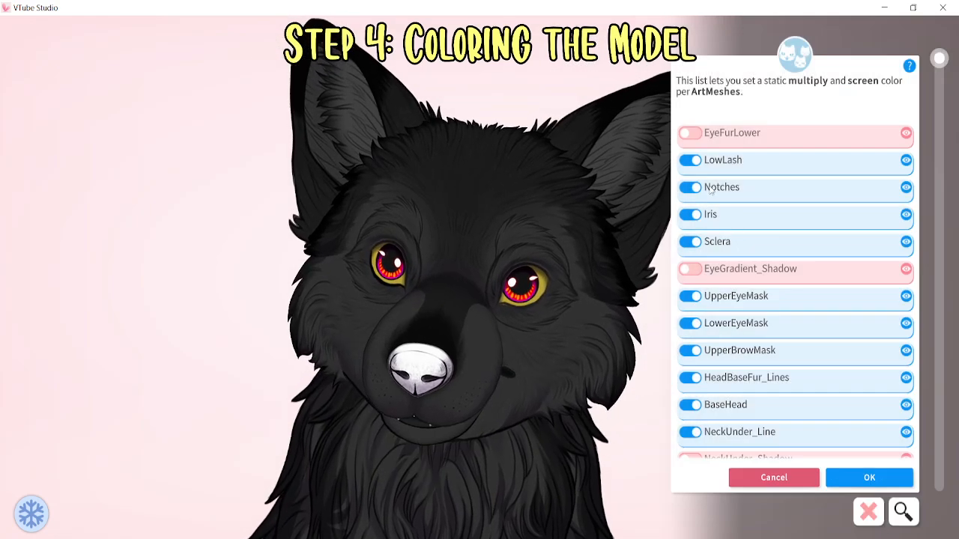
Try static coloring on the EyeFurLower mesh with multiply color #000000
click(689, 133)
drag(809, 236, 611, 377)
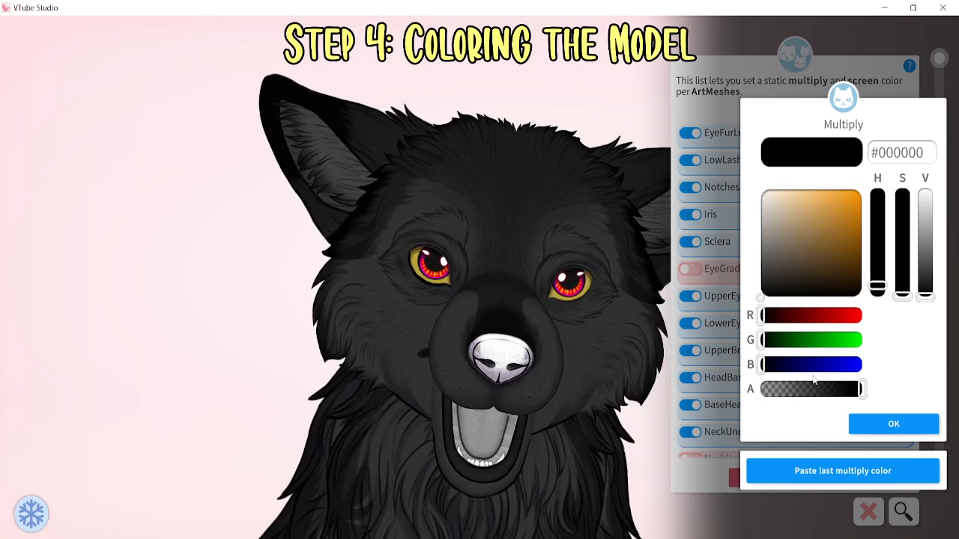
click(885, 425)
click(870, 405)
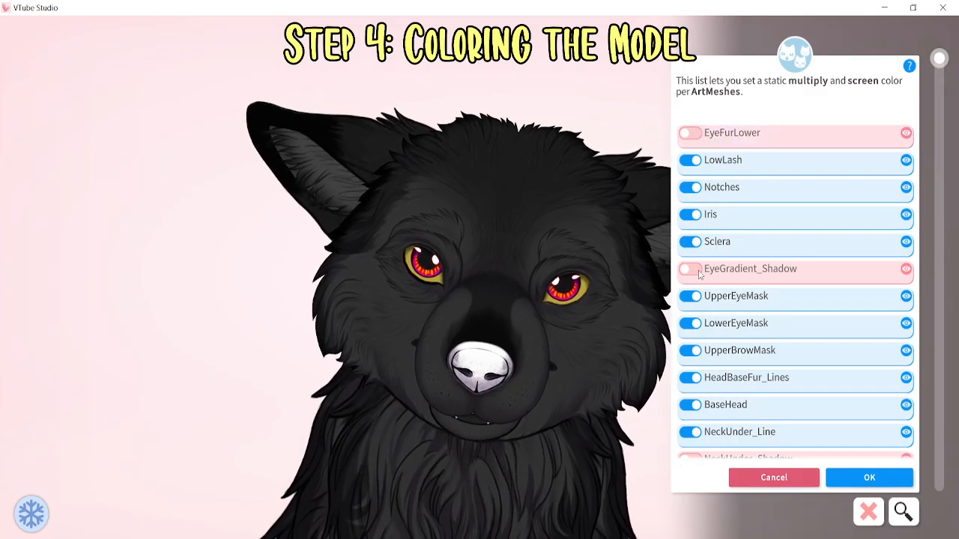
Enable static coloring on the UpperLash2 mesh with multiply color #000000 and a black screen color
scroll(741, 343, down, 2)
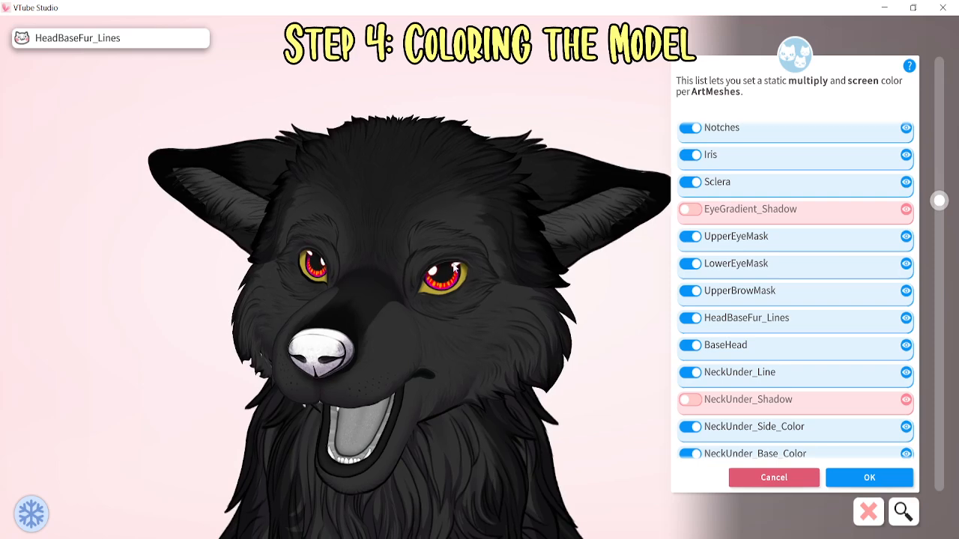
scroll(757, 333, down, 5)
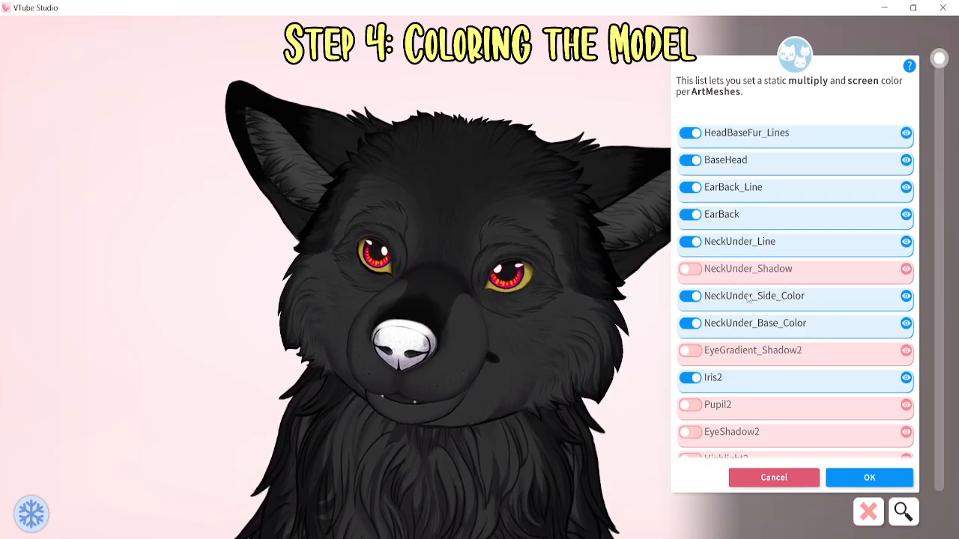
scroll(756, 334, down, 3)
scroll(761, 341, down, 1)
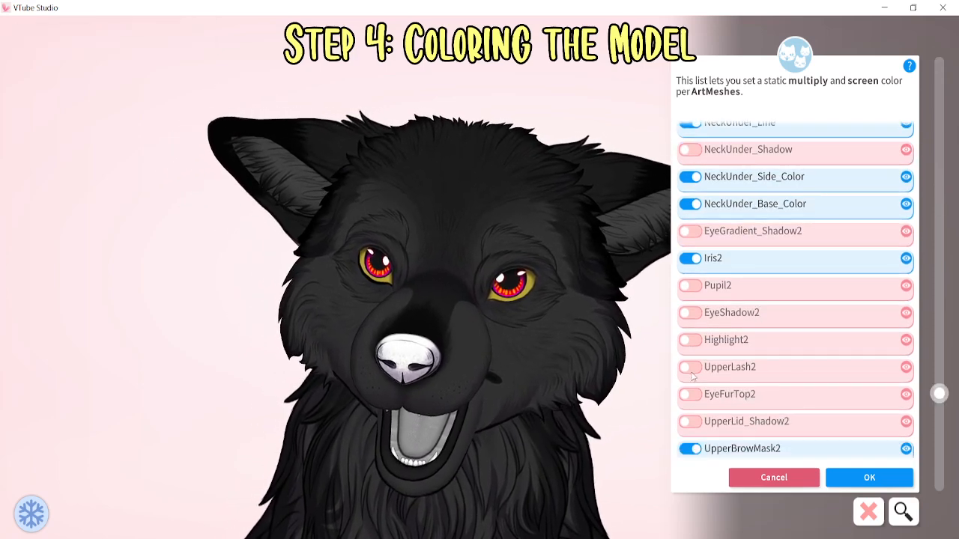
click(691, 370)
drag(796, 239, 662, 376)
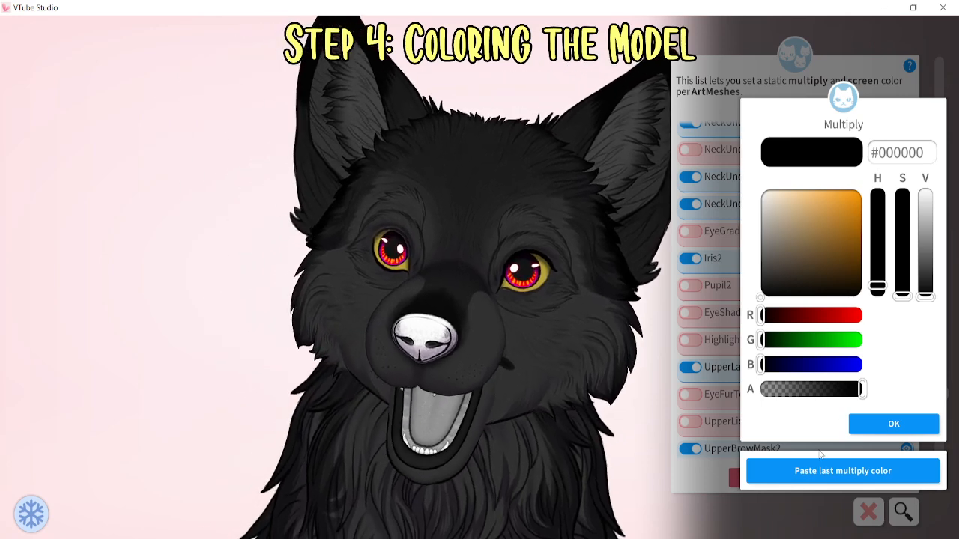
drag(815, 247, 707, 149)
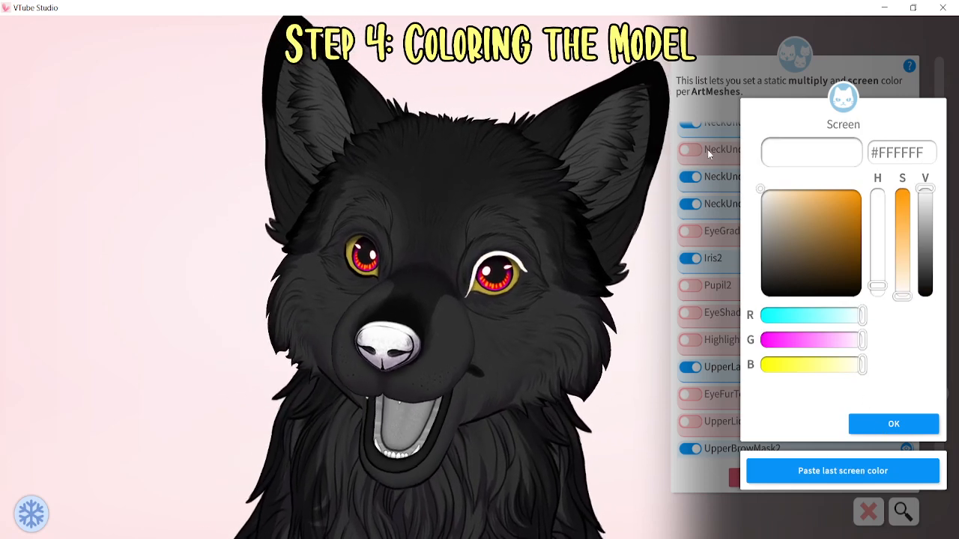
drag(861, 340, 789, 341)
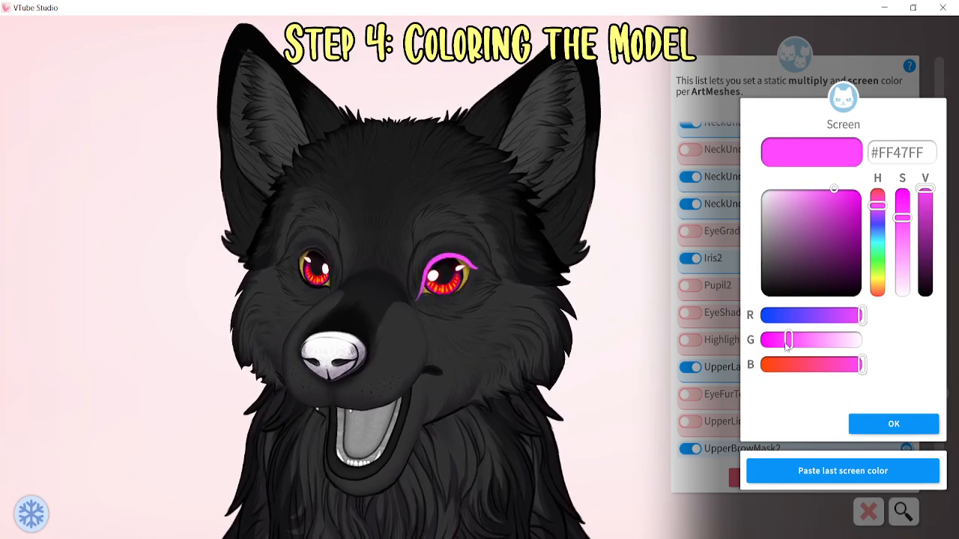
mouse_move(845, 207)
mouse_down()
mouse_move(563, 182)
mouse_move(683, 120)
mouse_move(742, 180)
mouse_move(753, 220)
mouse_move(827, 242)
mouse_move(867, 152)
mouse_move(669, 324)
mouse_up()
click(927, 429)
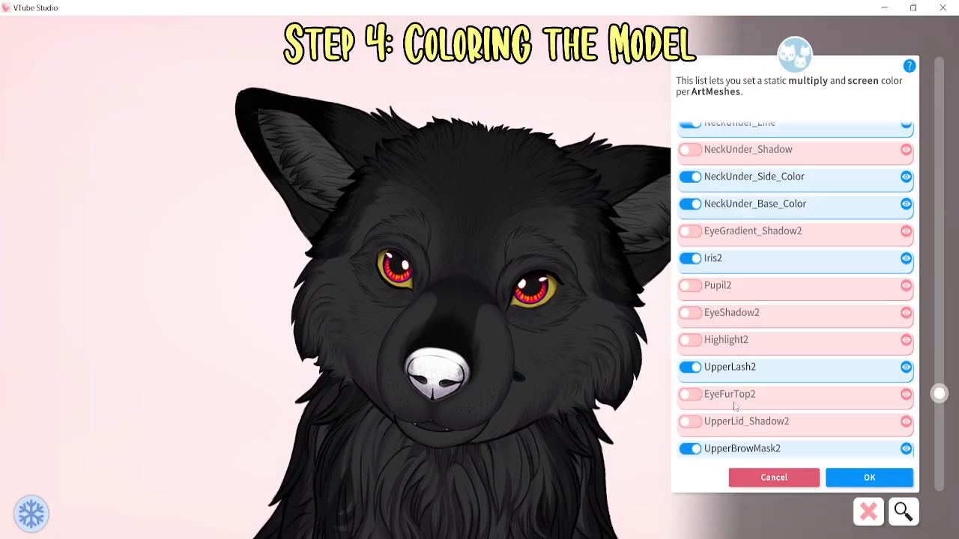
Enable static coloring on the UpperLash mesh and accept the offered multiply and screen colors
click(402, 258)
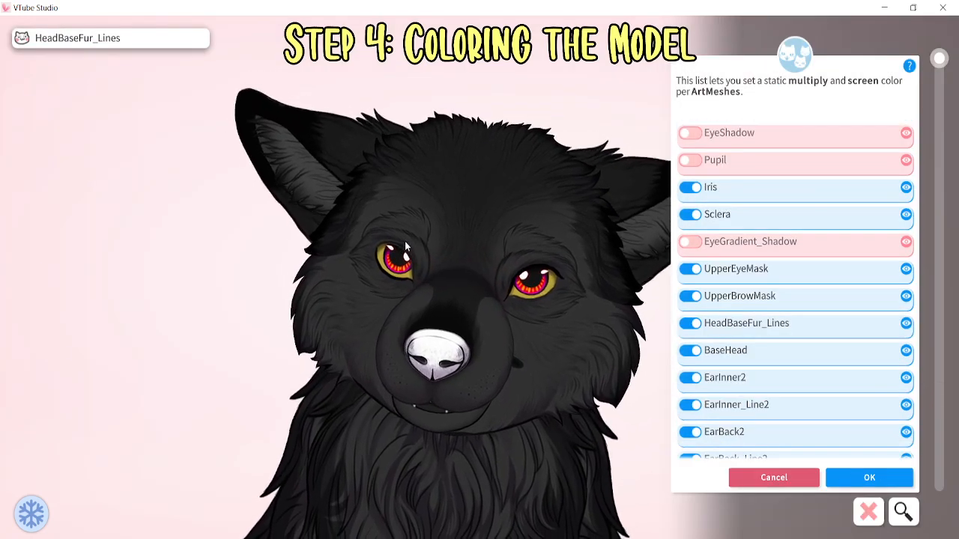
click(404, 241)
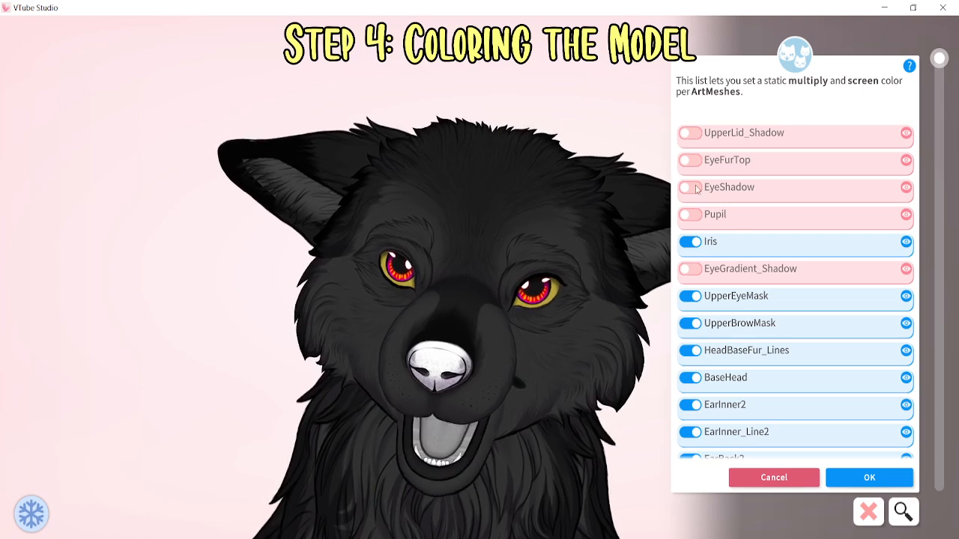
scroll(698, 190, down, 3)
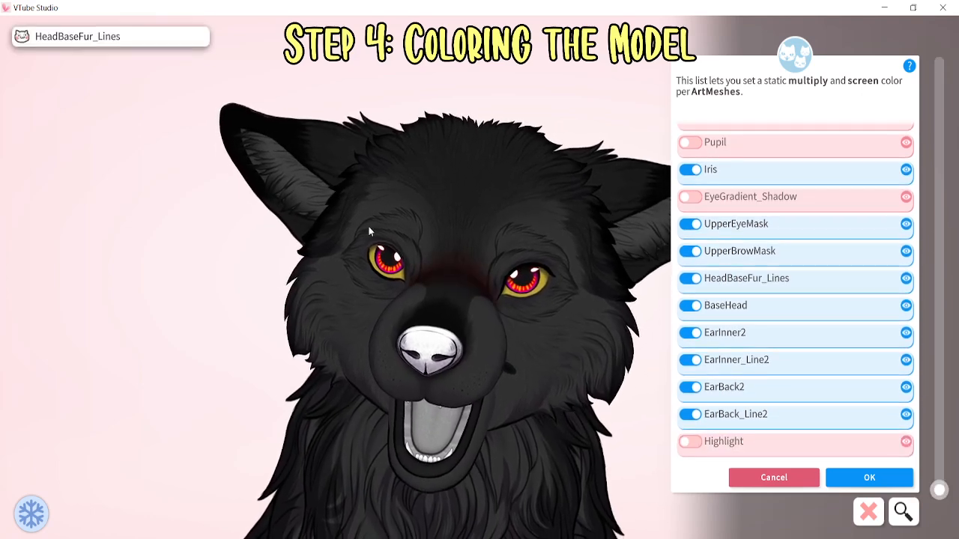
click(380, 255)
click(699, 163)
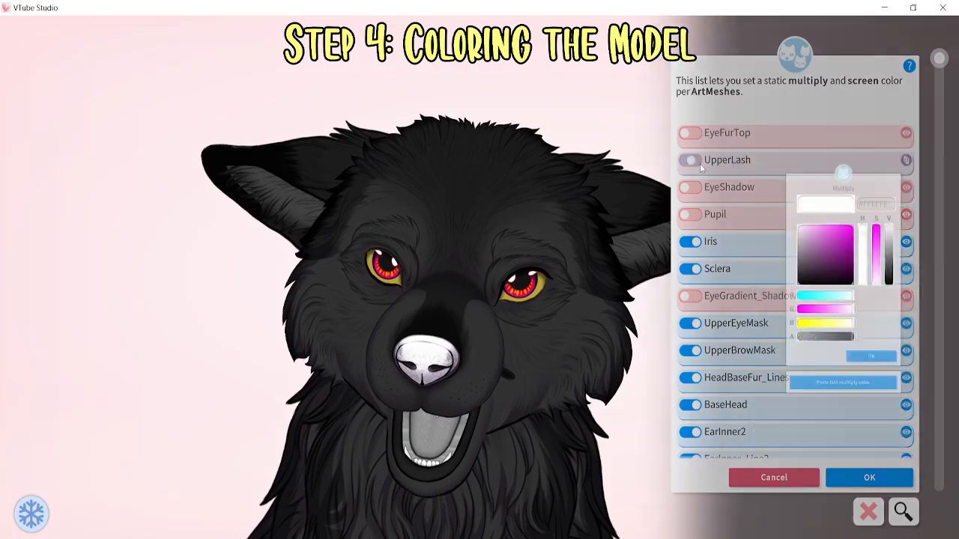
click(917, 419)
click(917, 419)
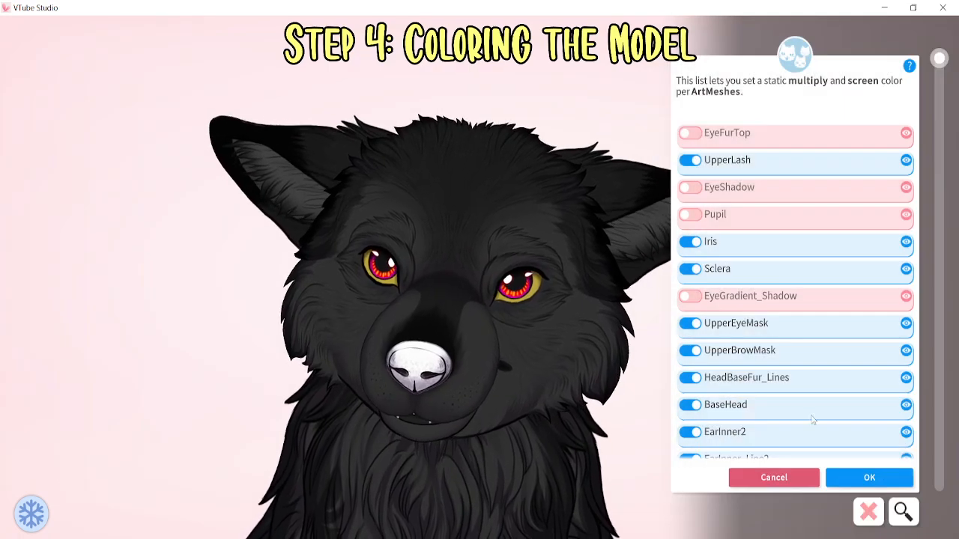
Enable static coloring on the NoseFront_Nostrils mesh with a black multiply color at full alpha and accept the screen color
click(416, 370)
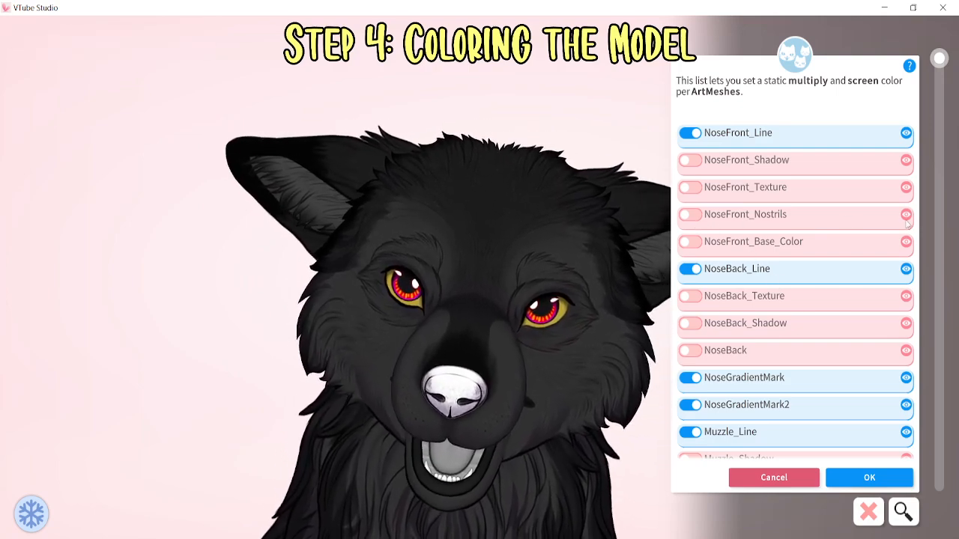
click(711, 218)
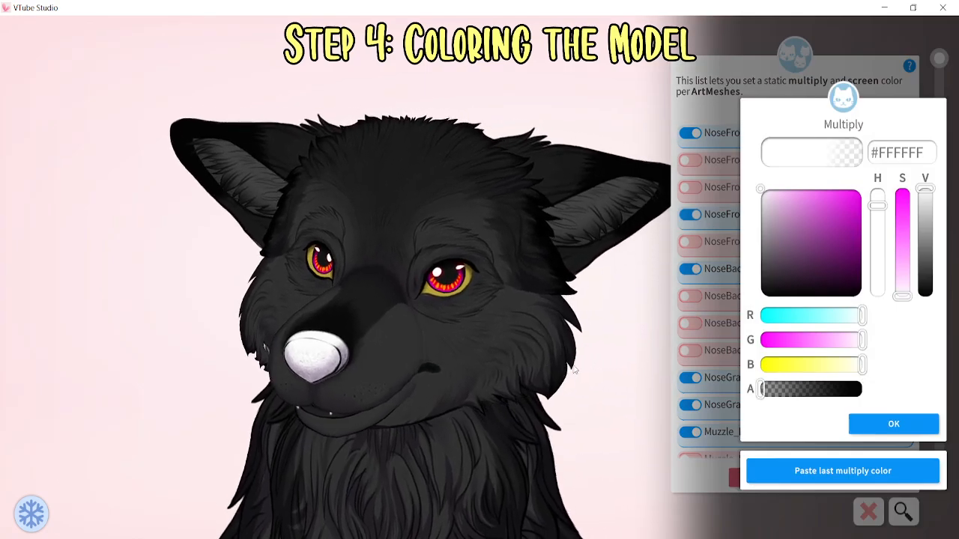
drag(573, 365, 930, 397)
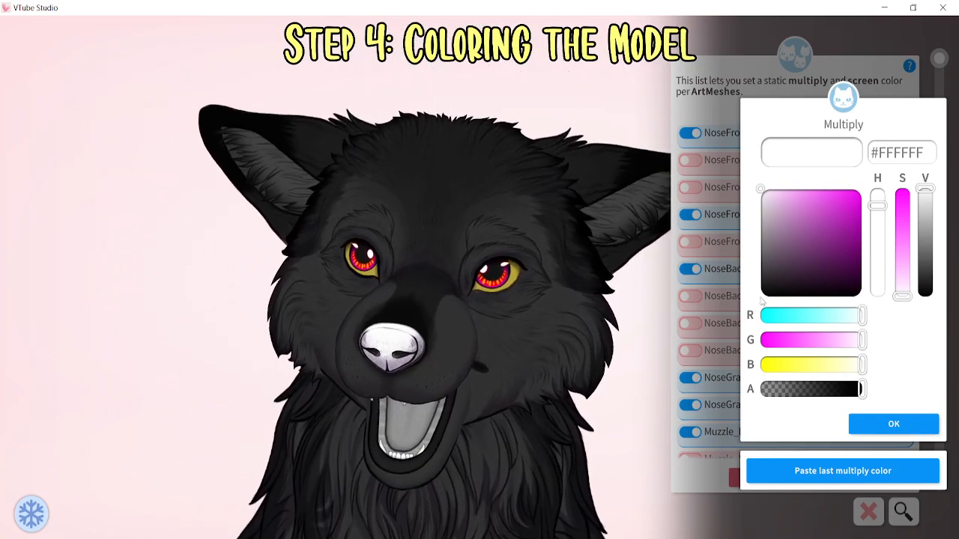
drag(764, 291, 719, 311)
click(903, 423)
click(907, 423)
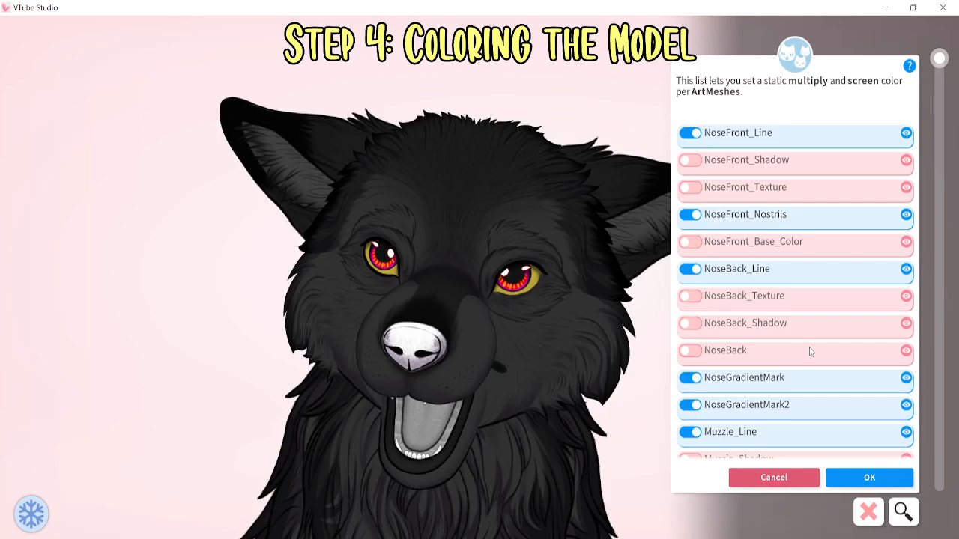
Enable static coloring on the NoseFront_Base_Color mesh with a near-black multiply color
click(693, 244)
drag(772, 253, 776, 287)
click(896, 421)
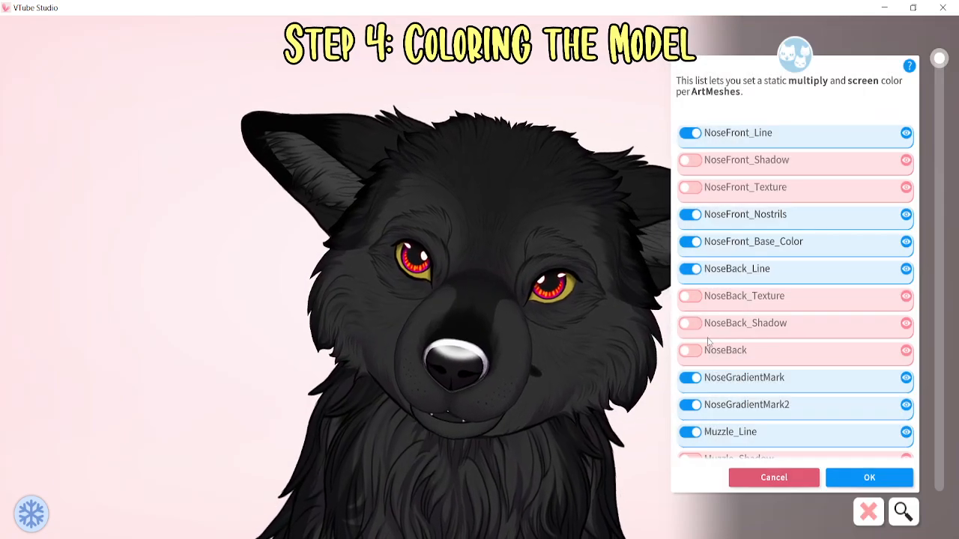
Enable static coloring on the NoseBack mesh, reusing the last multiply color and accepting the screen color #000000
click(737, 378)
click(843, 465)
click(875, 429)
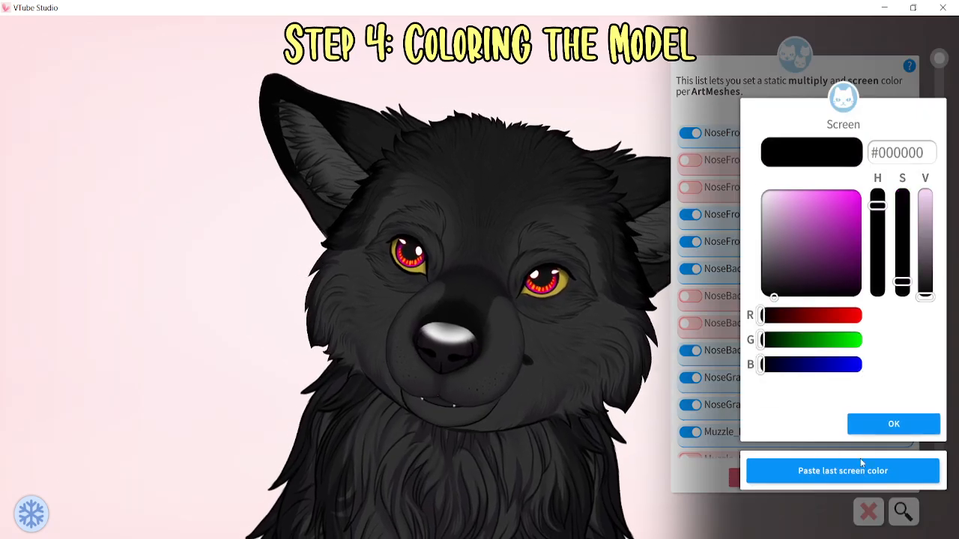
click(893, 424)
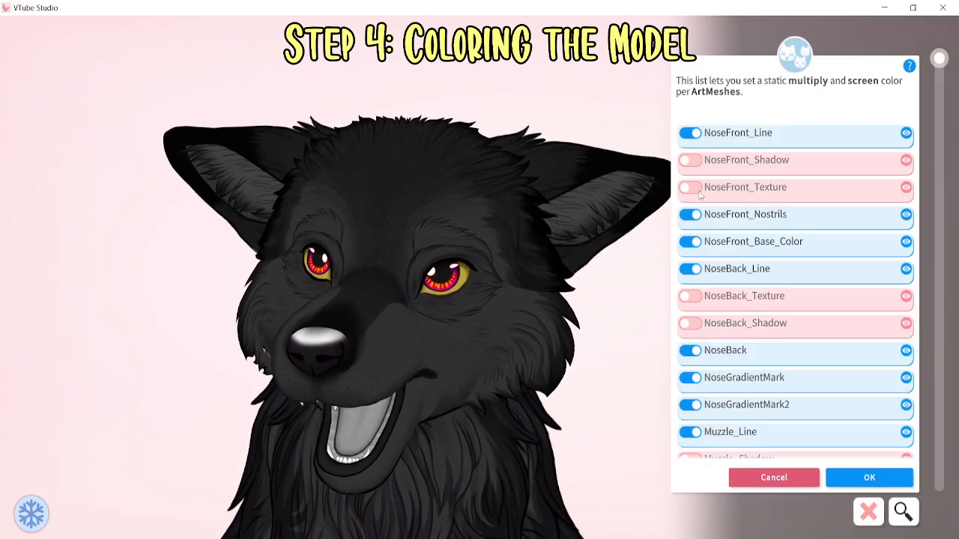
Enable static coloring on the NoseTop_Highlight mesh with multiply color #FBE8FB at about a quarter alpha and accept the screen color
scroll(777, 320, down, 1)
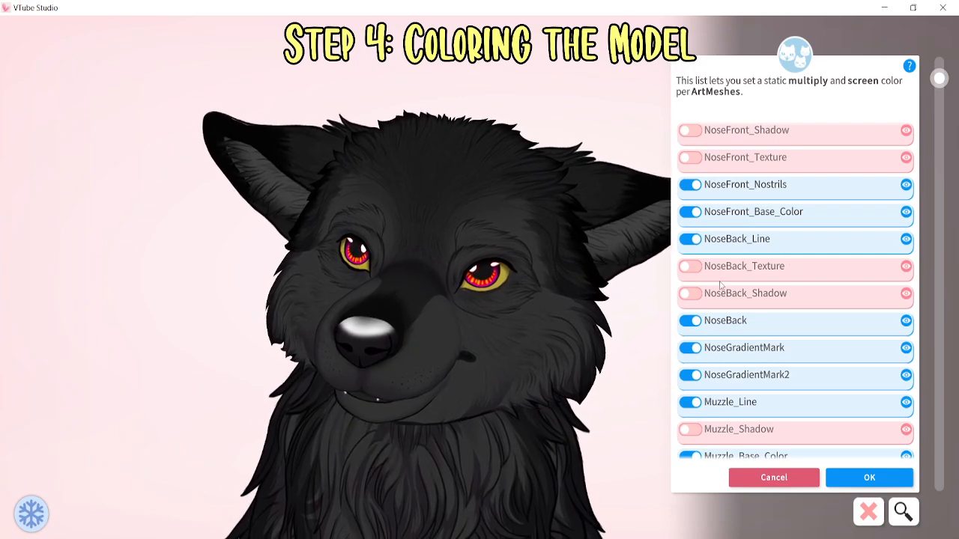
scroll(719, 284, up, 1)
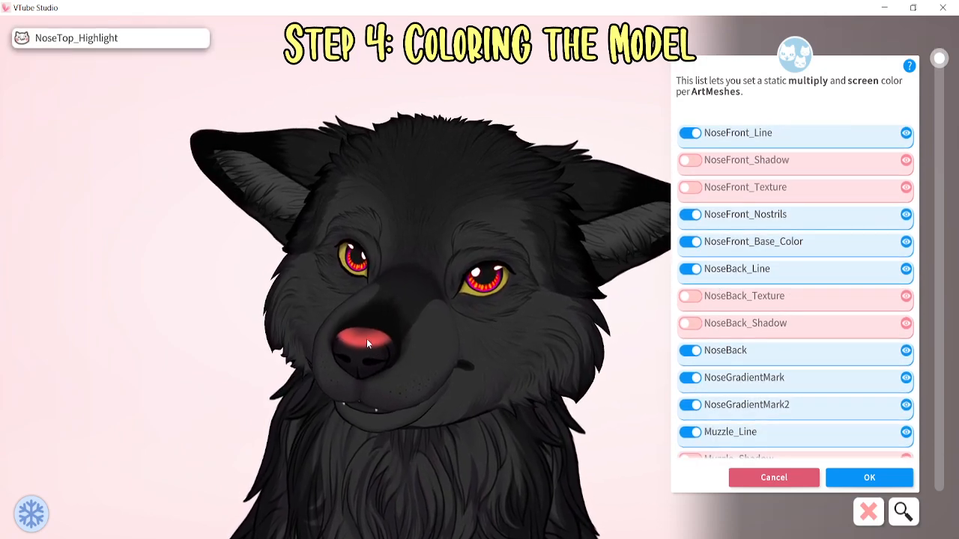
click(367, 344)
click(692, 134)
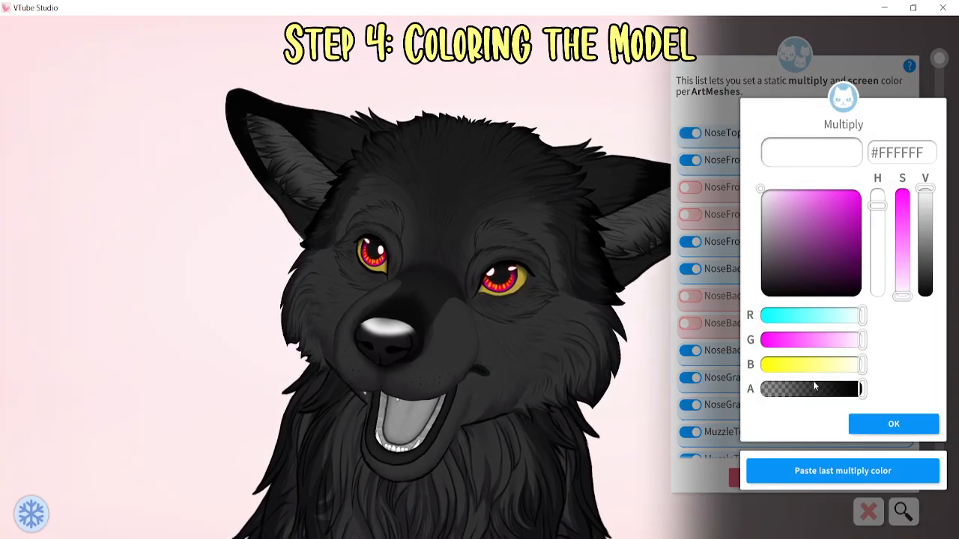
drag(814, 385, 779, 389)
drag(807, 255, 775, 187)
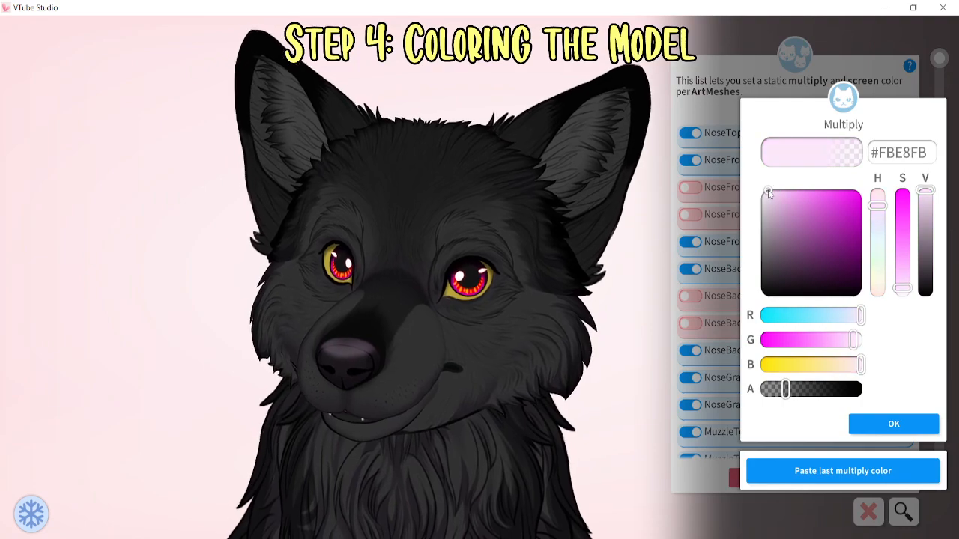
click(894, 424)
click(894, 424)
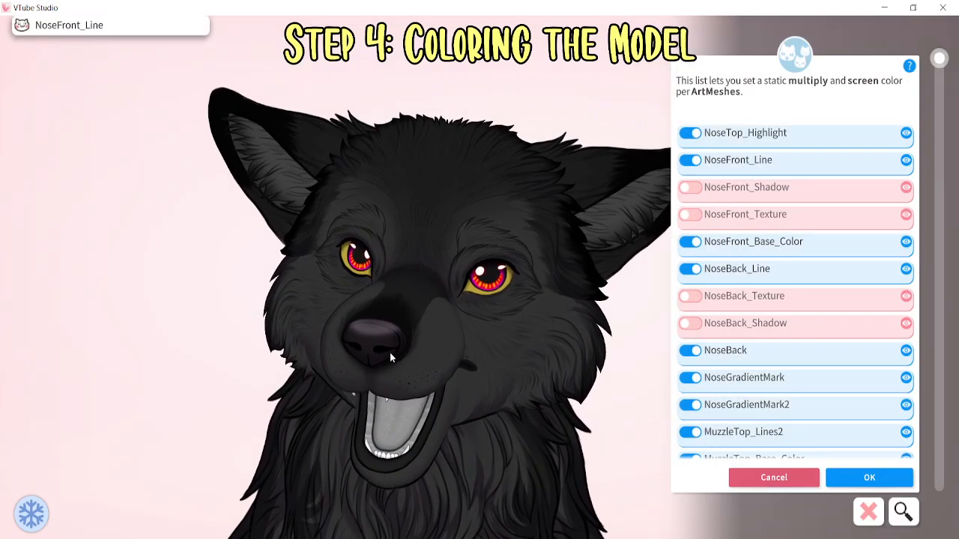
Enable static coloring on the Tongue mesh with the red multiply color #FF5353 and accept the screen color
scroll(788, 331, down, 5)
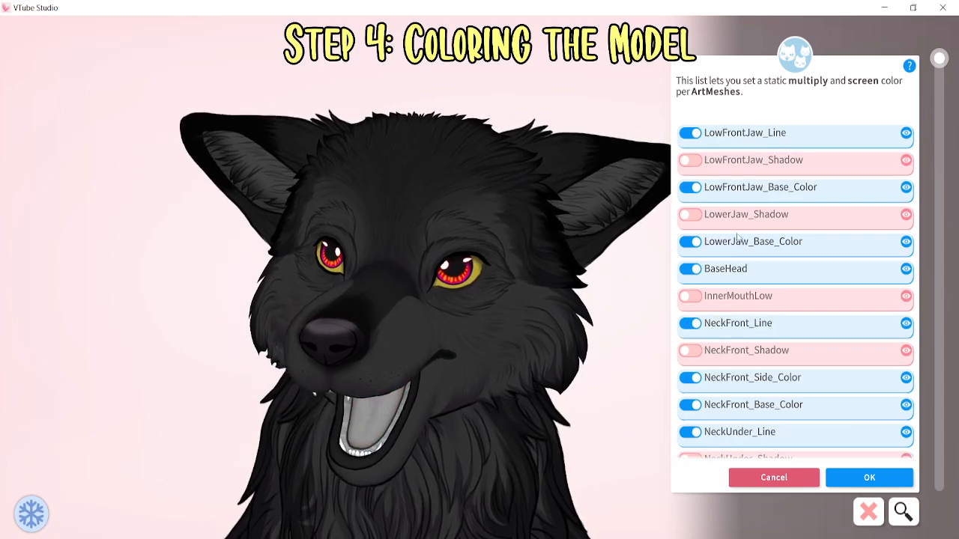
scroll(788, 331, down, 10)
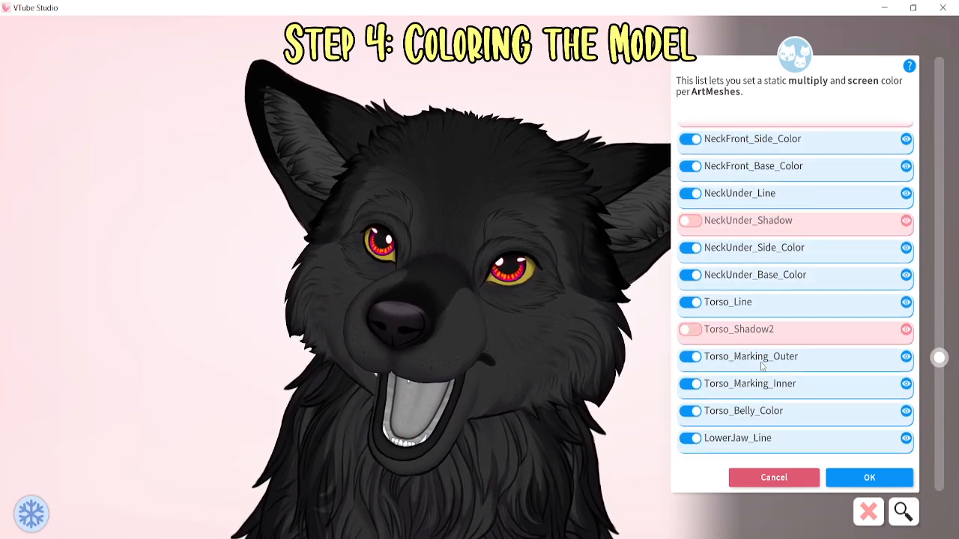
click(687, 442)
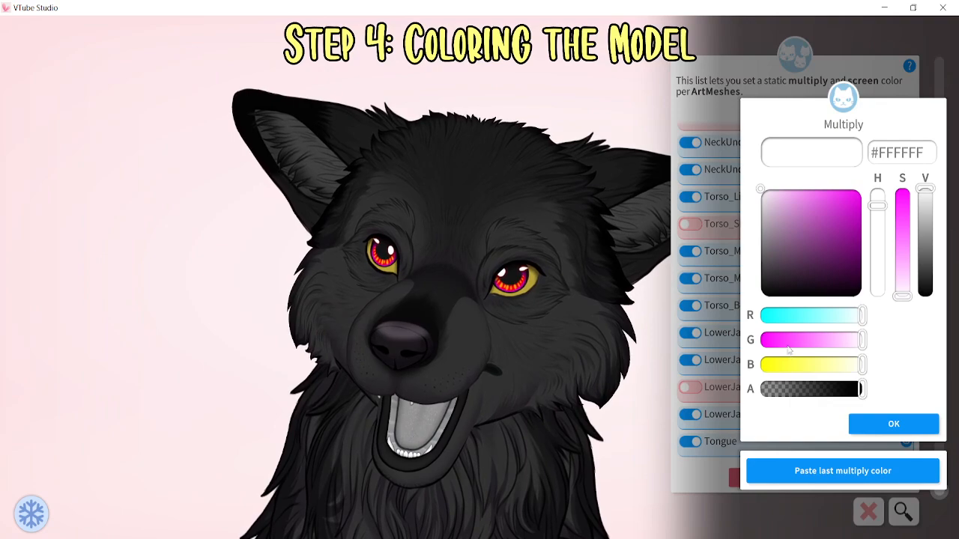
drag(787, 347, 757, 342)
drag(877, 205, 883, 170)
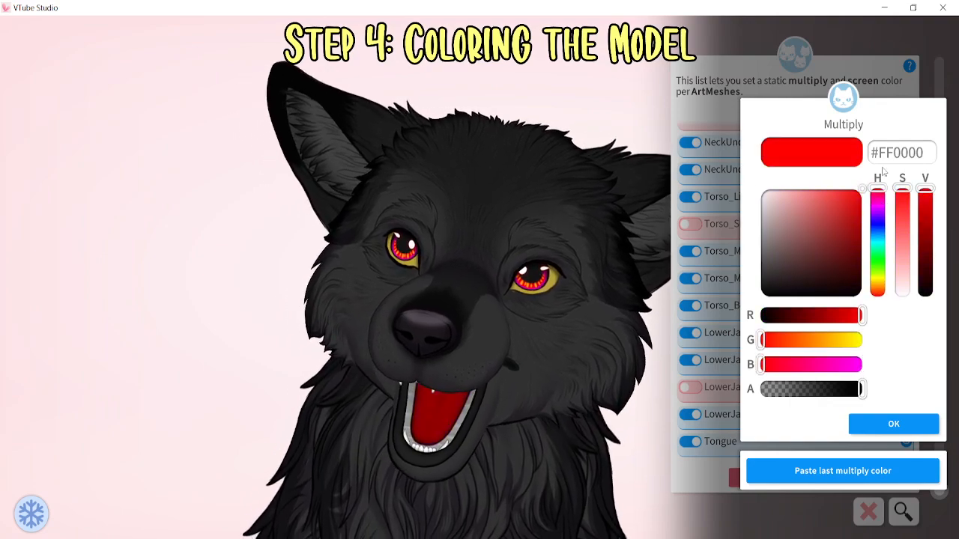
mouse_move(833, 196)
mouse_down()
mouse_move(813, 183)
mouse_move(830, 176)
mouse_up()
drag(943, 216, 925, 177)
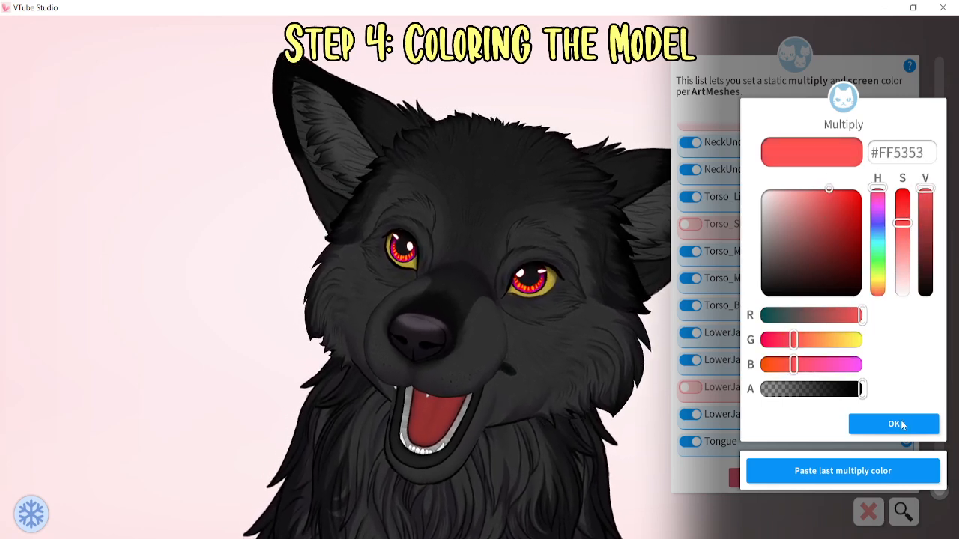
click(883, 424)
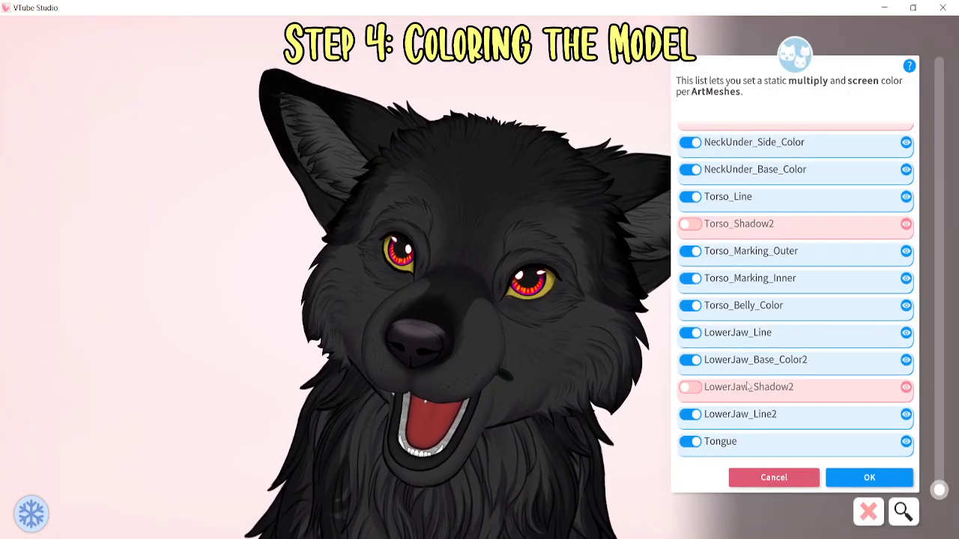
Enable static coloring on the InnerMouthLow mesh with the dark red multiply color #502C2C
scroll(747, 387, up, 5)
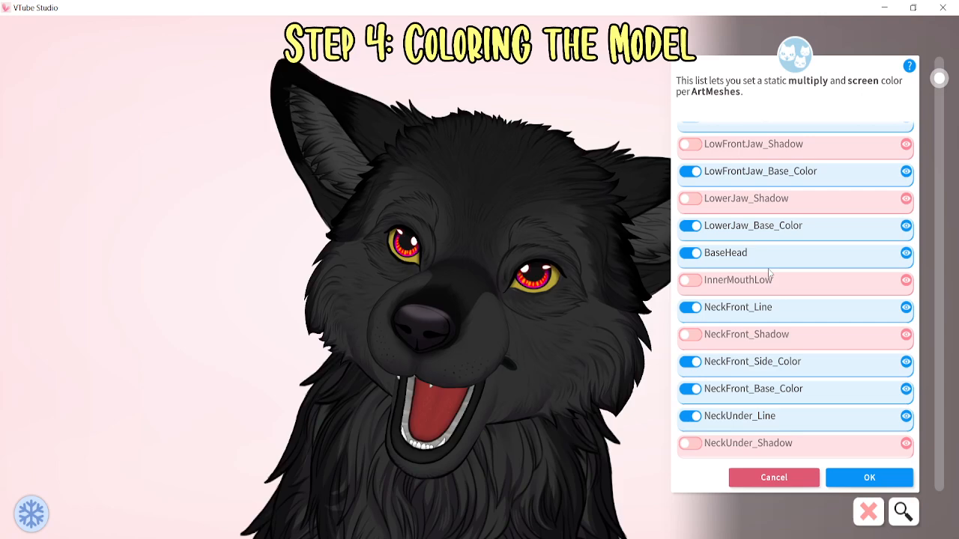
click(690, 280)
click(785, 462)
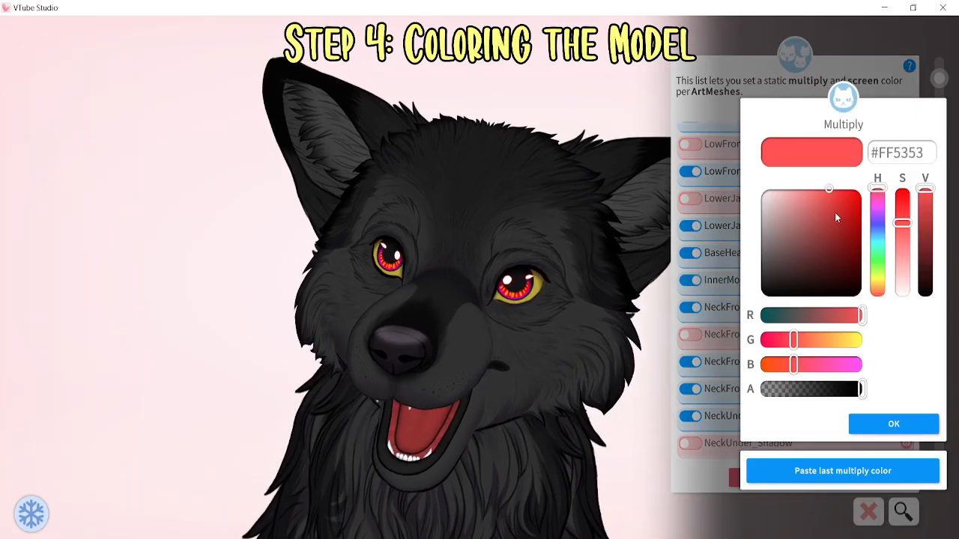
drag(835, 212, 806, 263)
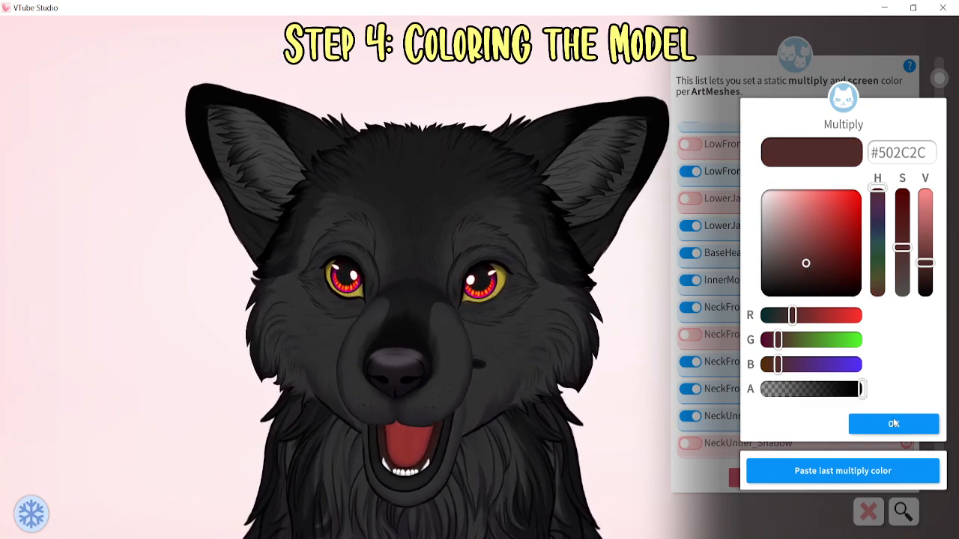
click(892, 424)
scroll(479, 388, down, 10)
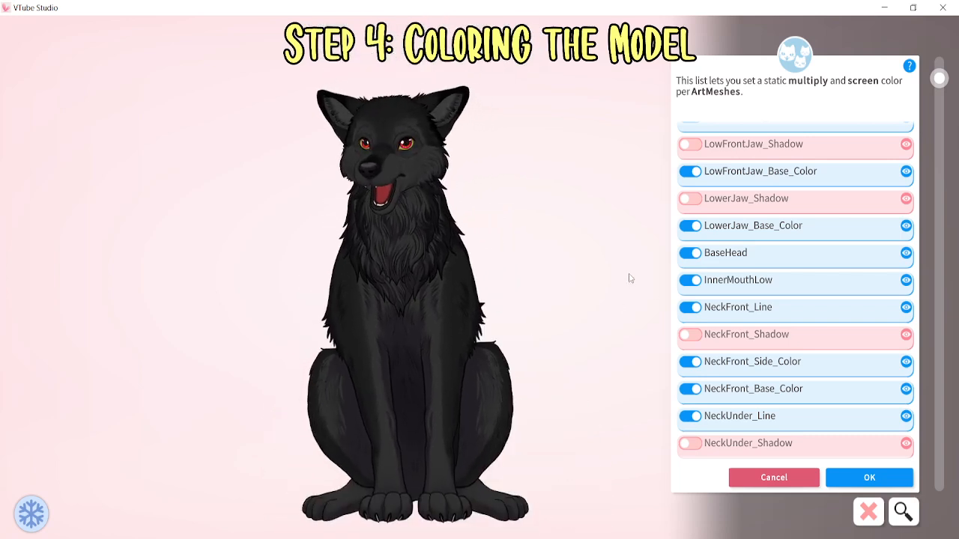
scroll(631, 278, down, 3)
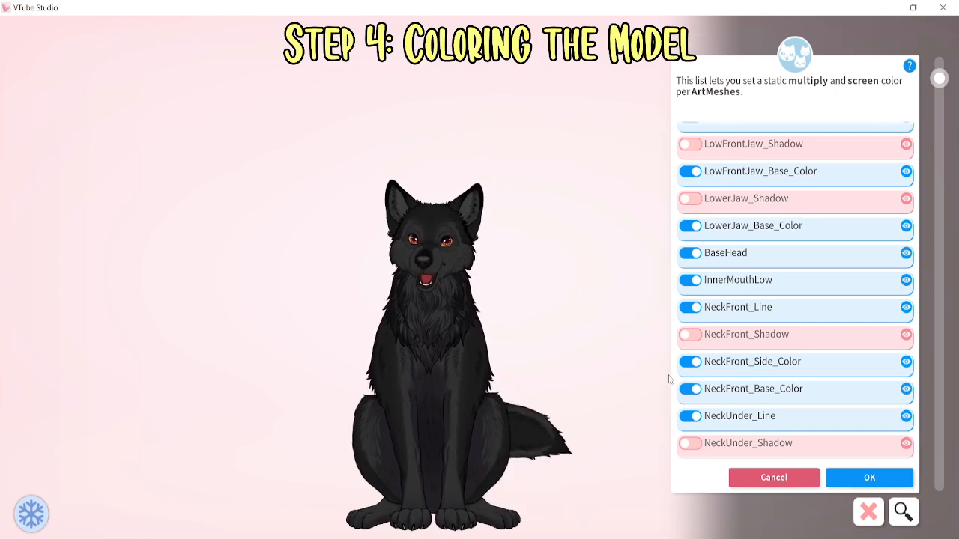
Confirm the ArtMesh coloring, then move the wolf model higher in the scene and enlarge it slightly
click(867, 478)
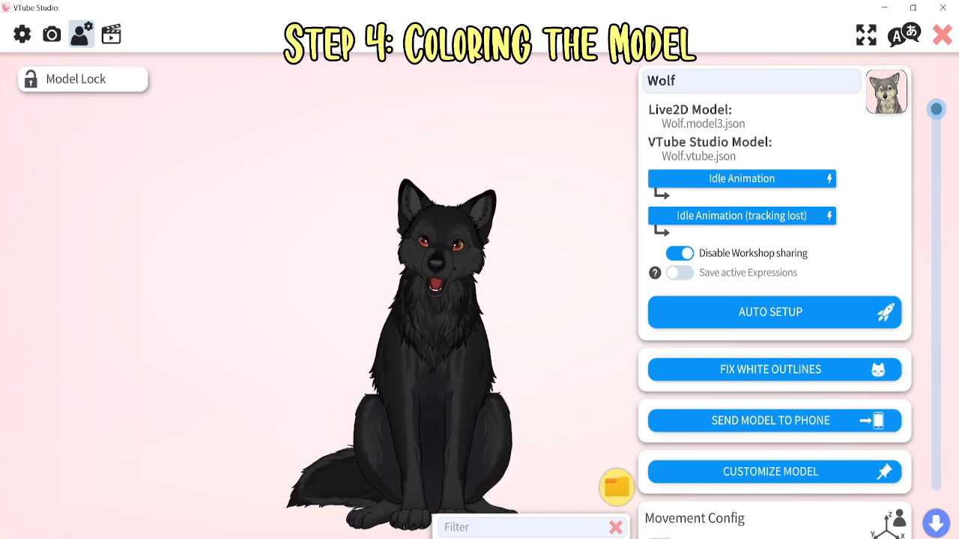
drag(509, 331, 501, 278)
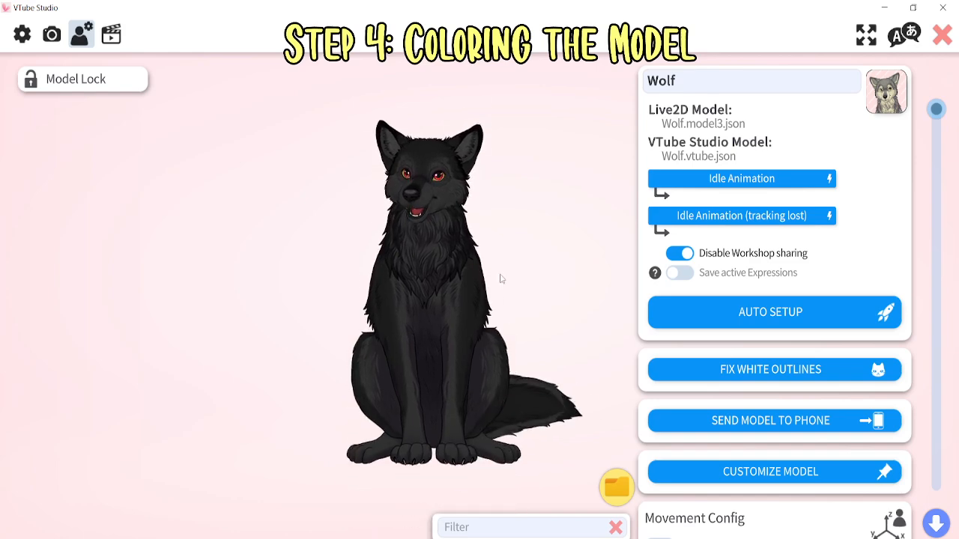
scroll(501, 278, up, 5)
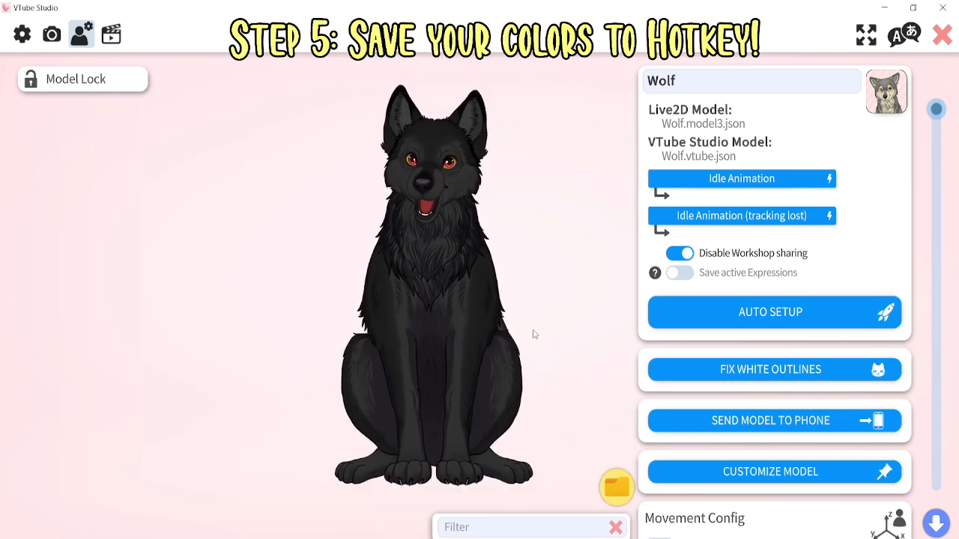
Add a new hotkey after the Husky entry and name it "Blac Wolf (Ctrl+5)"
click(110, 36)
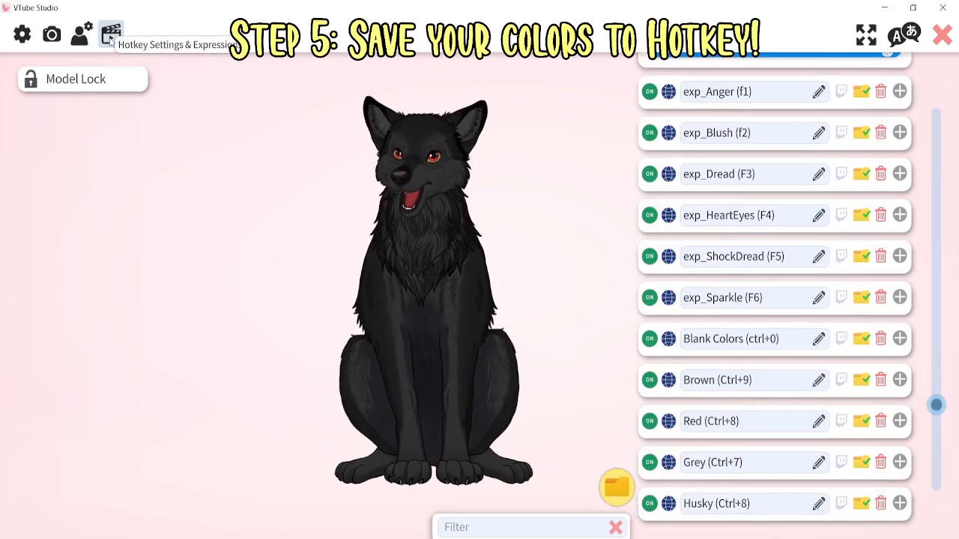
scroll(779, 464, down, 3)
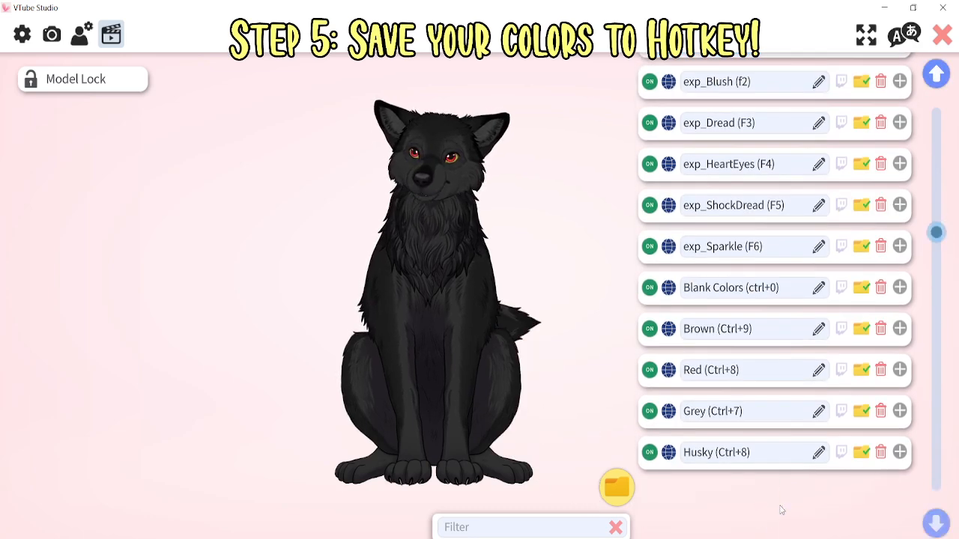
click(780, 509)
scroll(780, 510, down, 3)
click(820, 377)
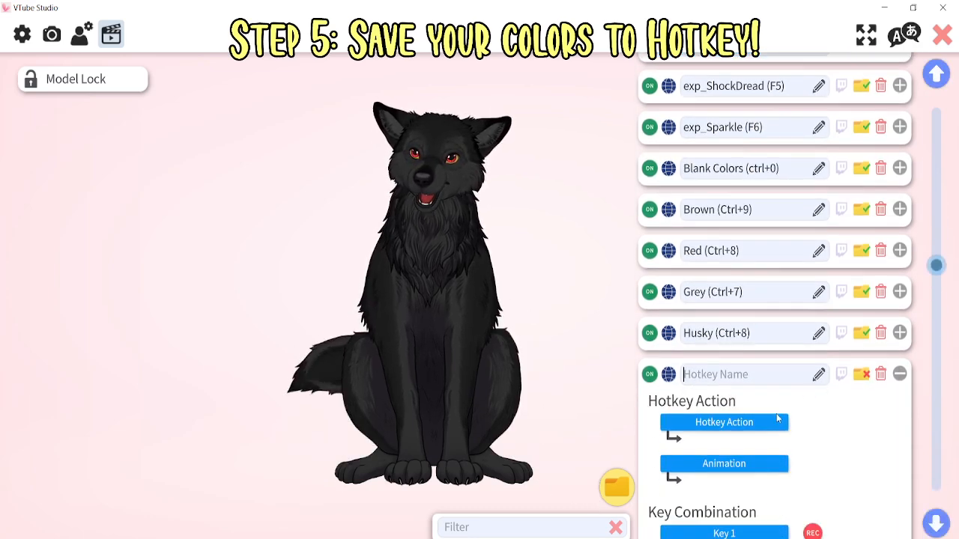
text(Blac Wo)
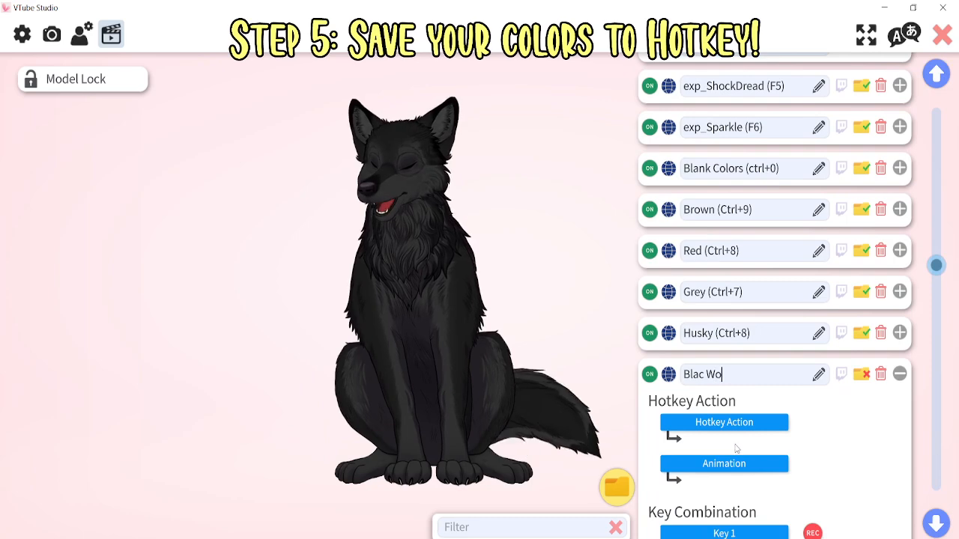
text(lf ()
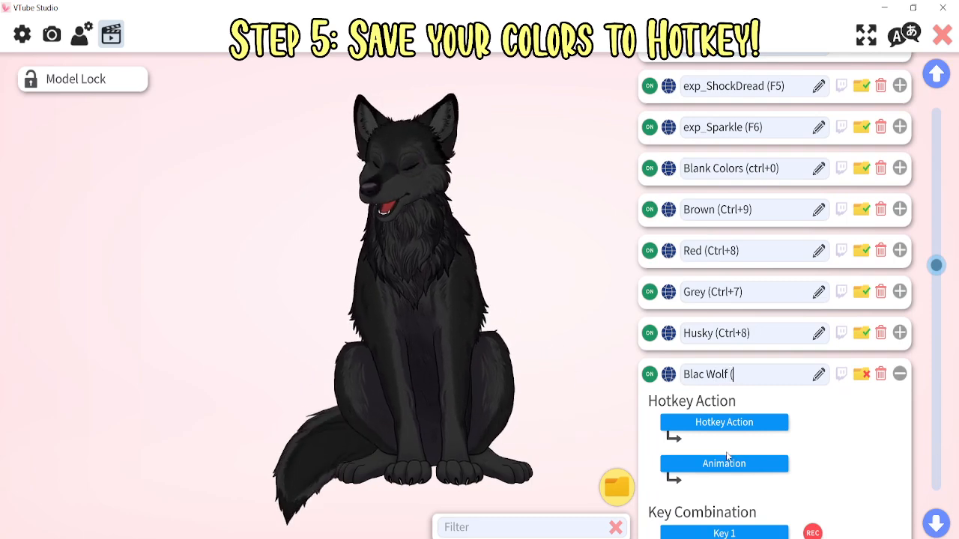
text(Ctrl+)
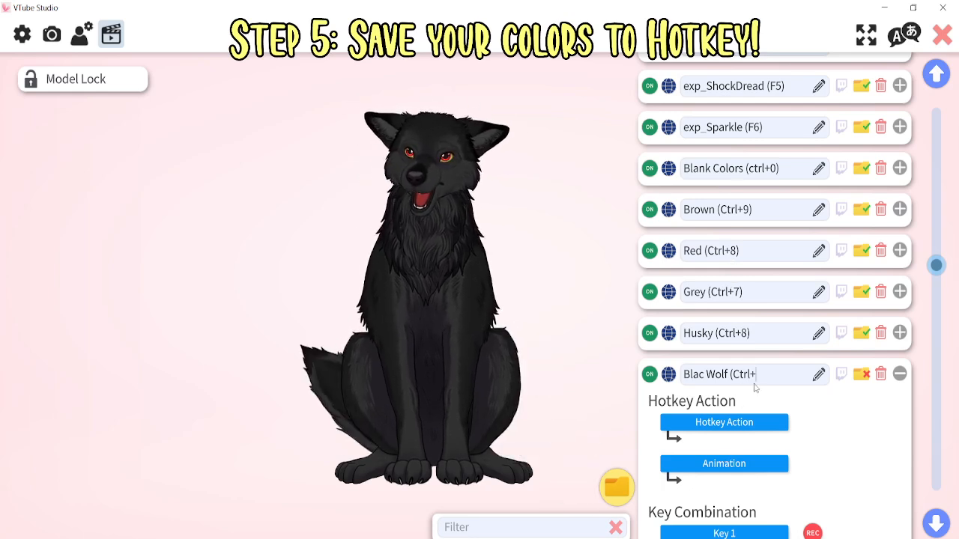
text(5)
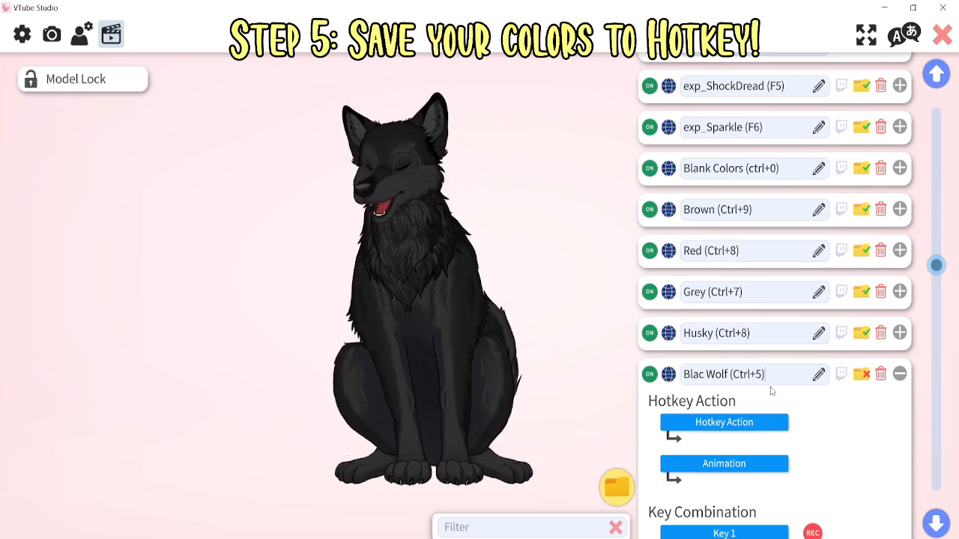
Set the new hotkey's action to ArtMesh Color Preset and record the model's current color settings
click(718, 424)
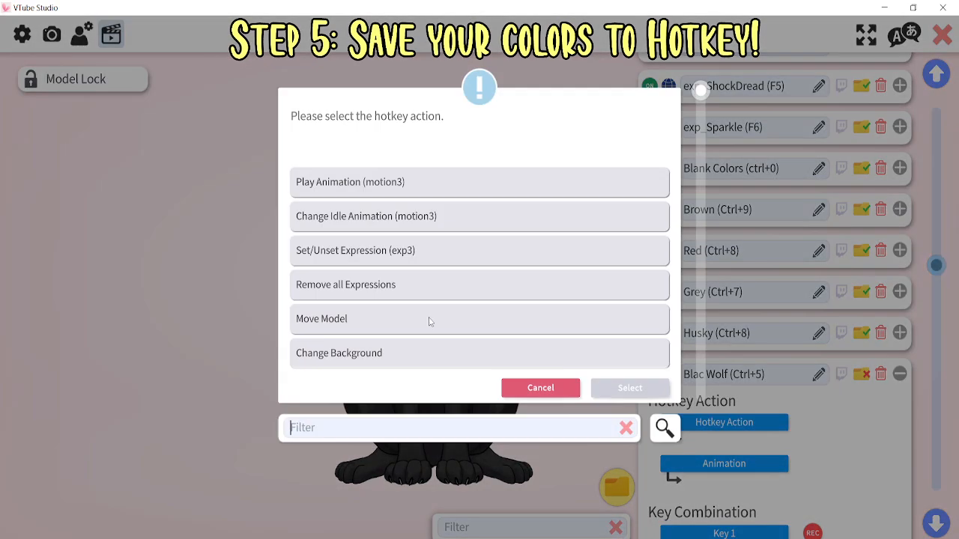
scroll(428, 315, down, 10)
scroll(430, 304, down, 3)
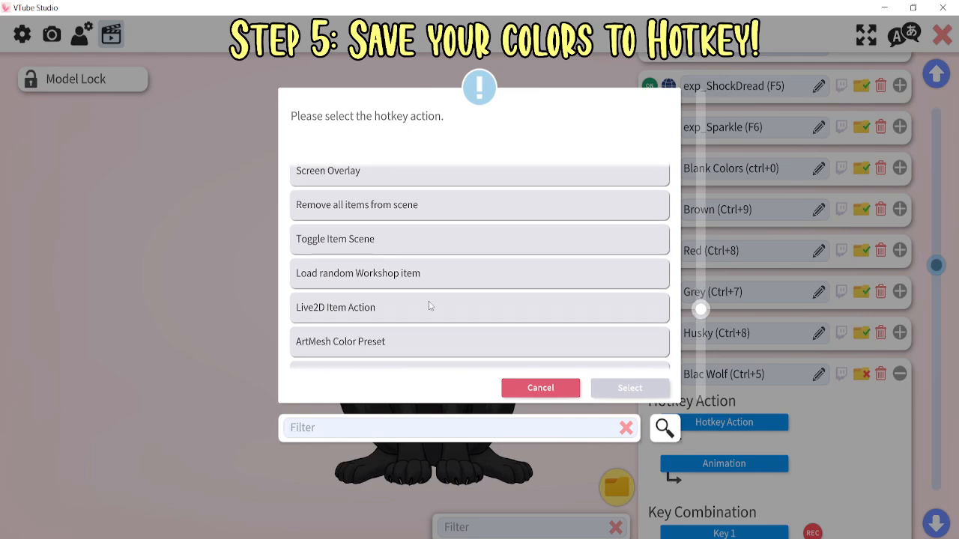
click(397, 323)
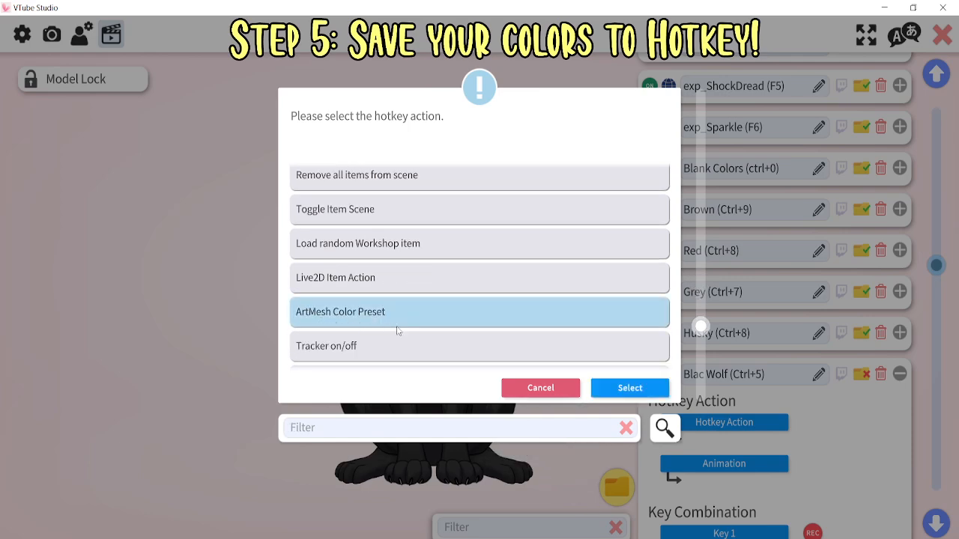
click(629, 388)
click(720, 438)
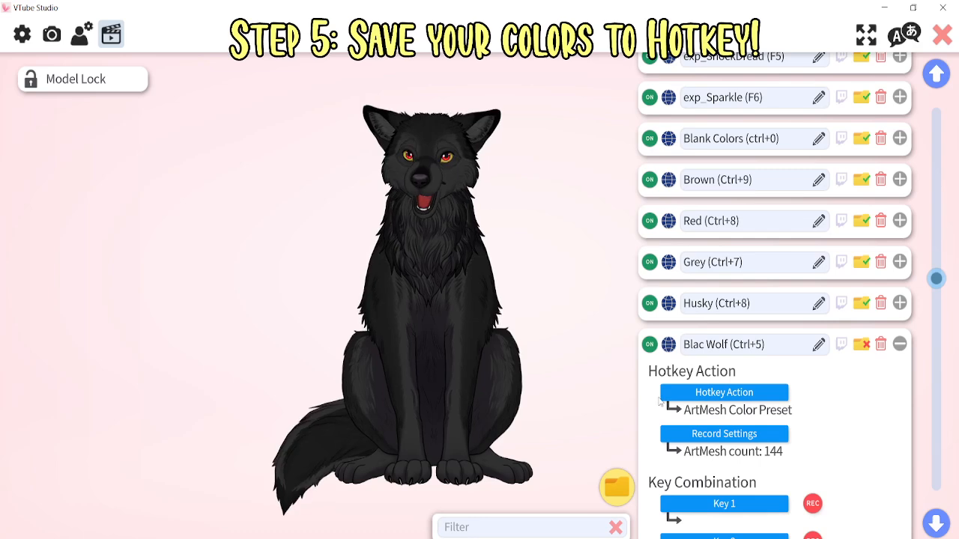
Record the hotkey's key combination as LeftControl for Key 1 and N5 for Key 2
scroll(787, 469, down, 1)
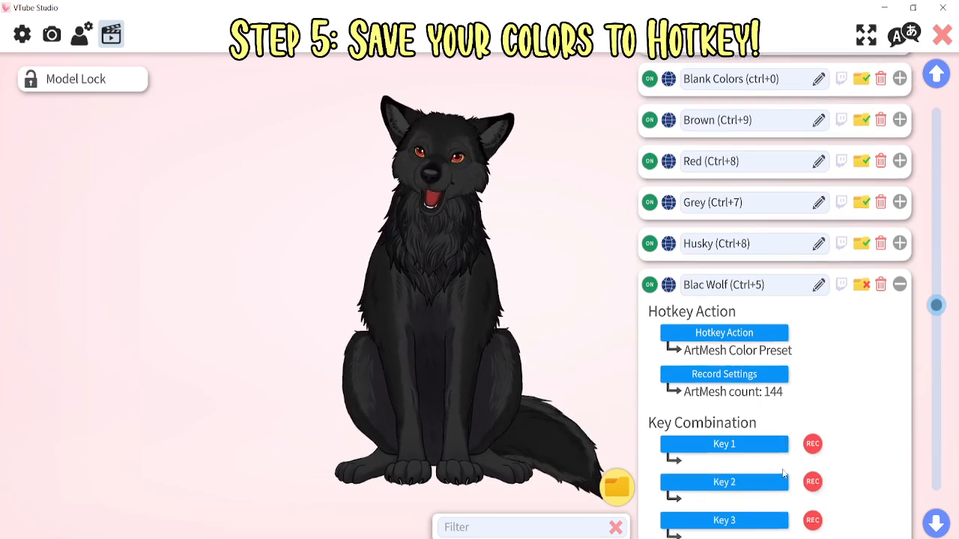
click(813, 445)
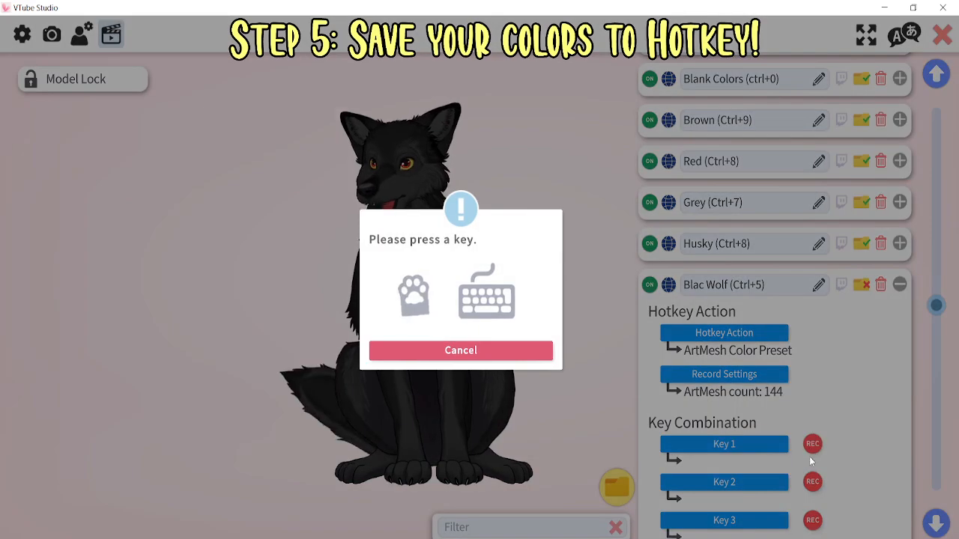
key(ctrl)
click(815, 483)
key(5)
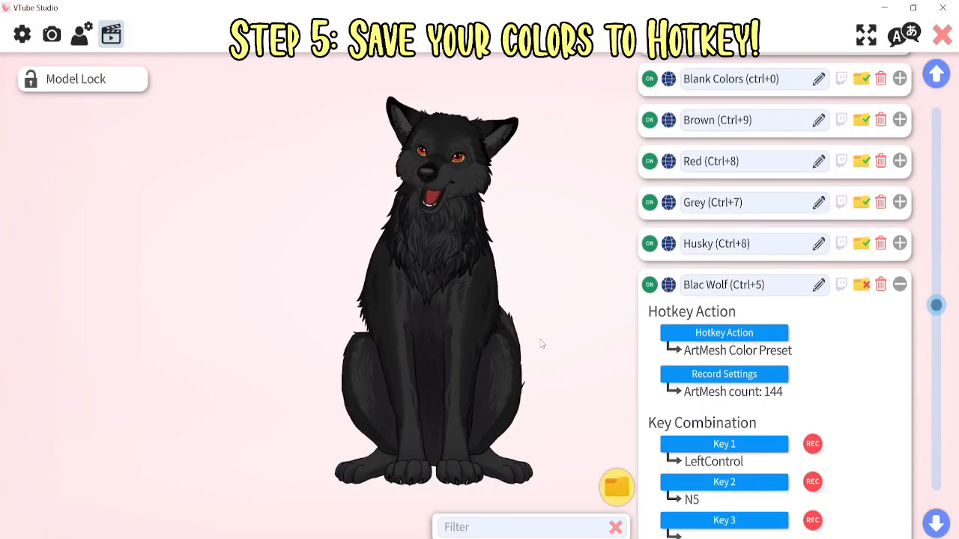
Test the color preset hotkeys by switching to other presets such as Blank Colors and returning to the black wolf preset
key(ctrl+7)
key(ctrl+0)
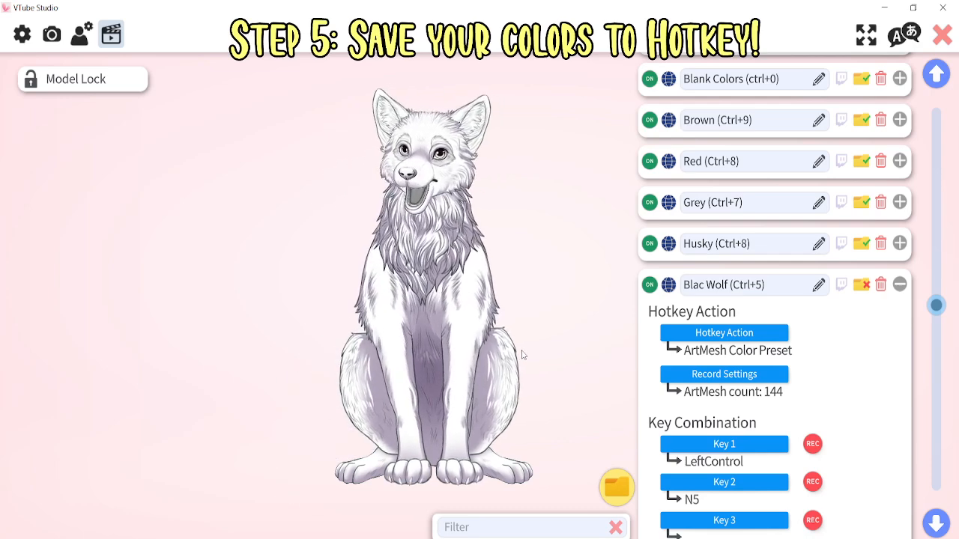
key(ctrl+5)
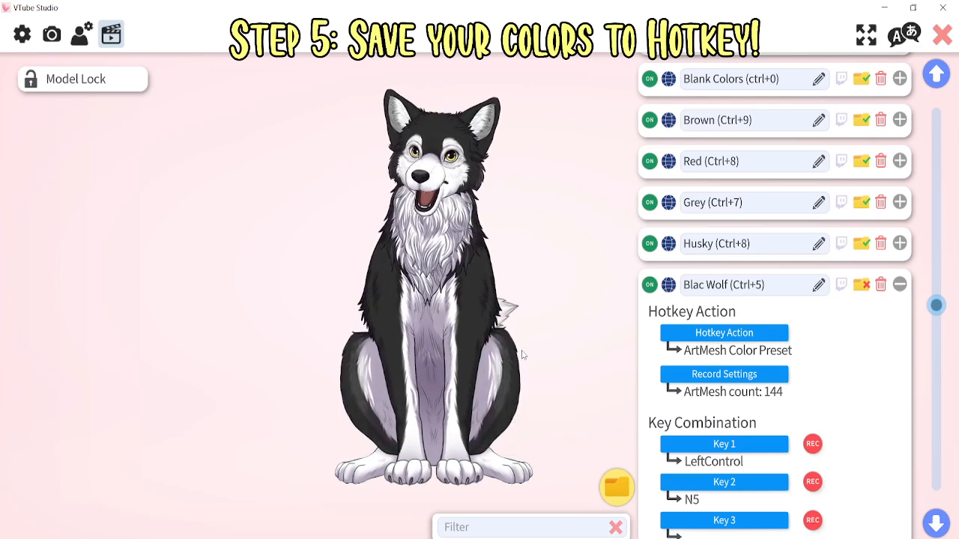
key(ctrl+5)
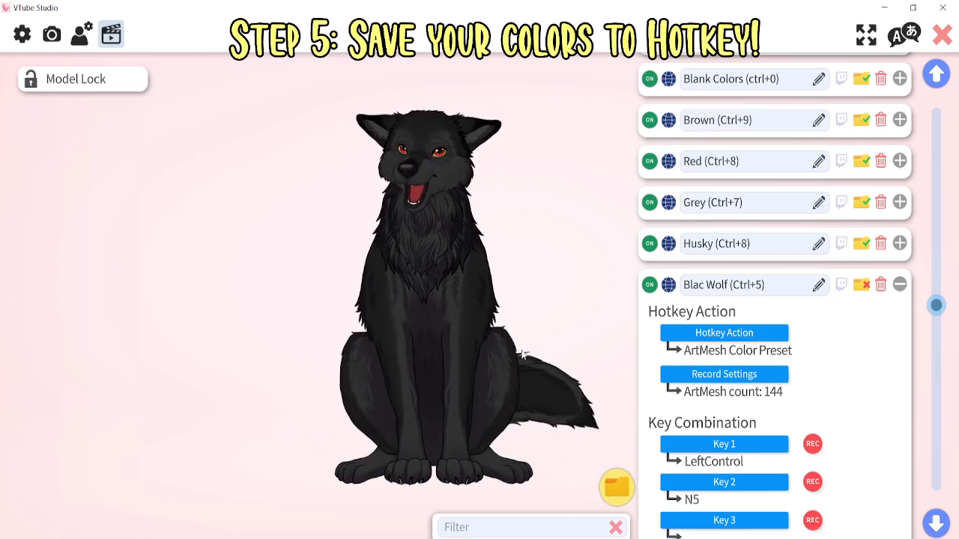
Assign the black wolf hotkey to the Colors folder and check the folder assignment
click(862, 285)
click(420, 251)
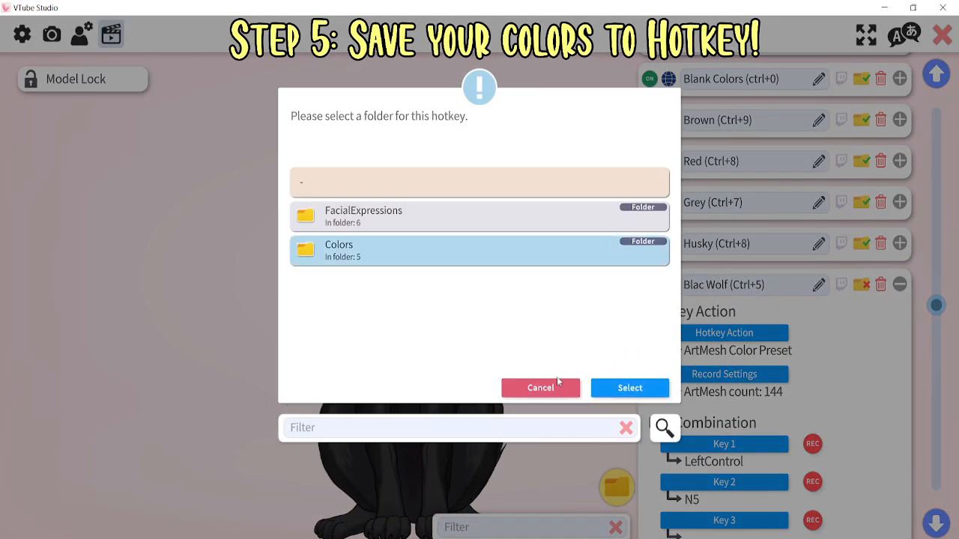
click(620, 393)
click(863, 286)
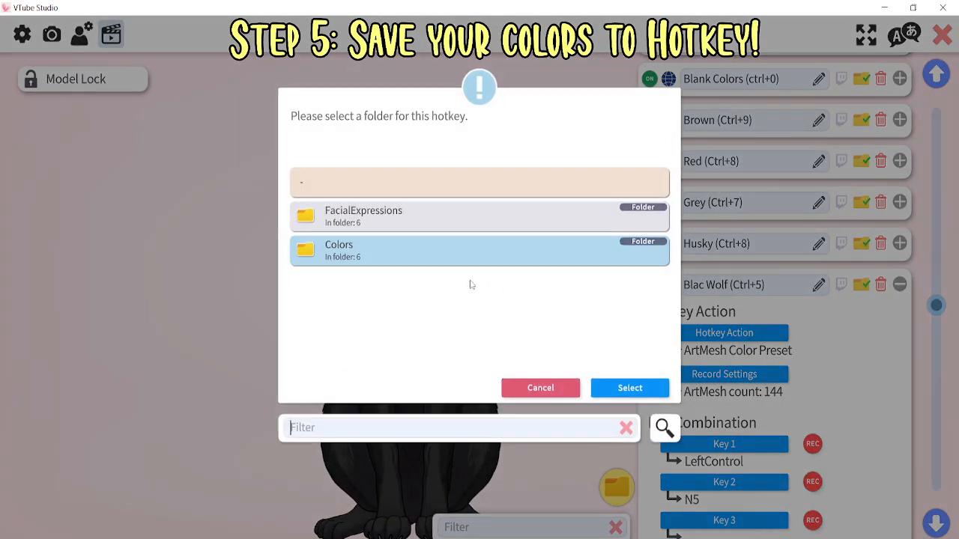
click(560, 394)
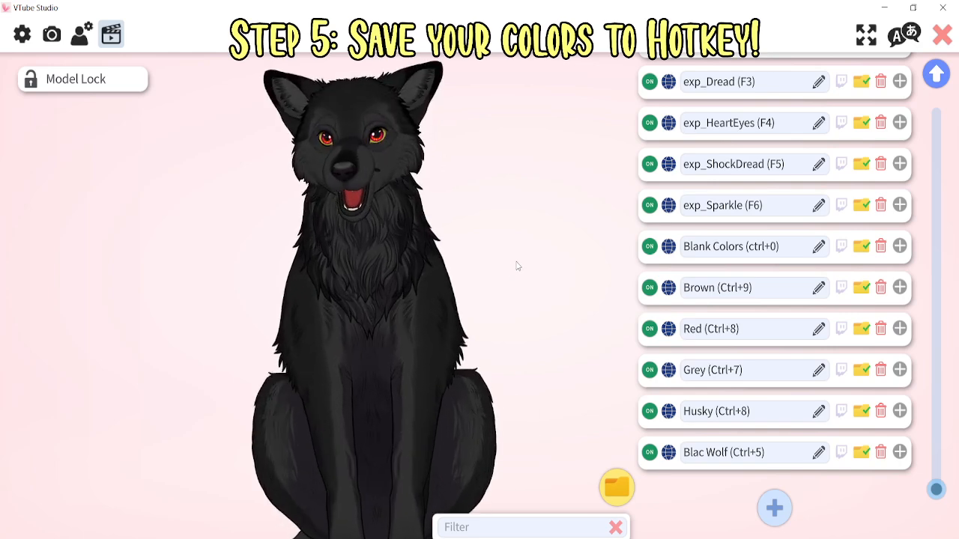
Close VTube Studio and the untitled Notepad note, discarding the note's changes
click(949, 14)
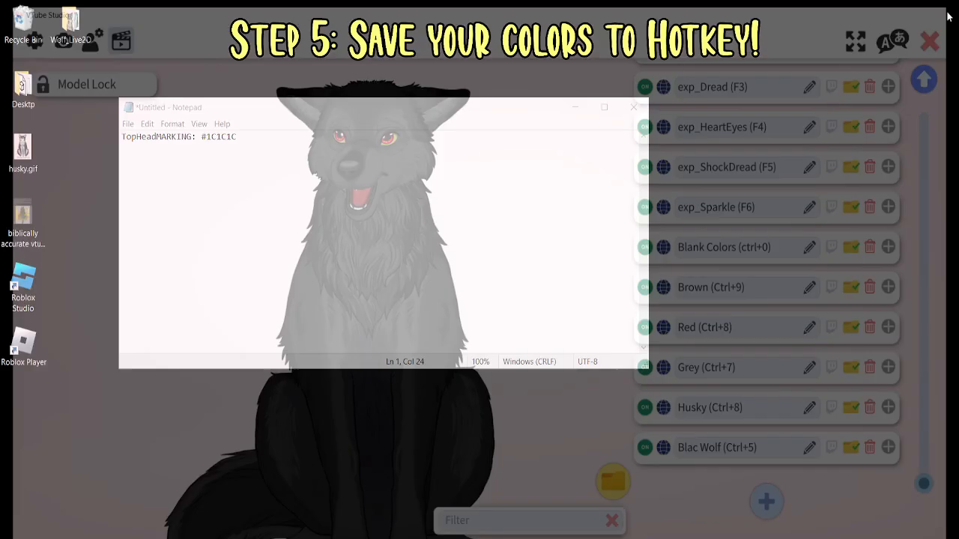
click(633, 109)
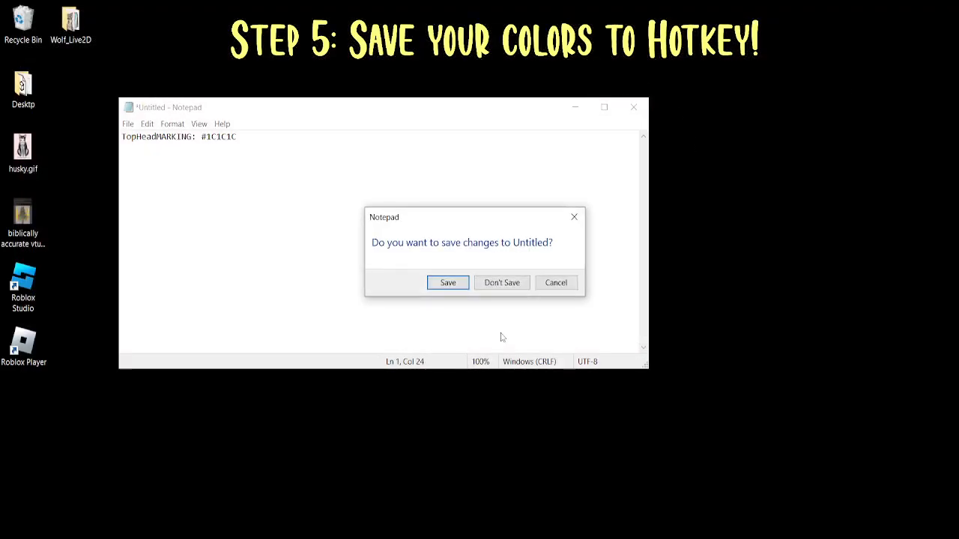
click(515, 283)
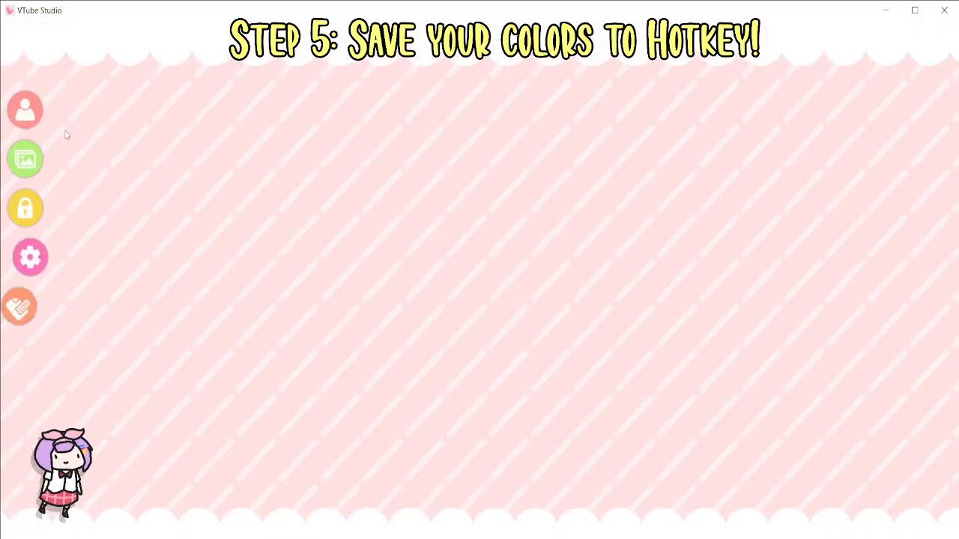
Load the Wolf model from the model list in VTube Studio
scroll(489, 517, down, 10)
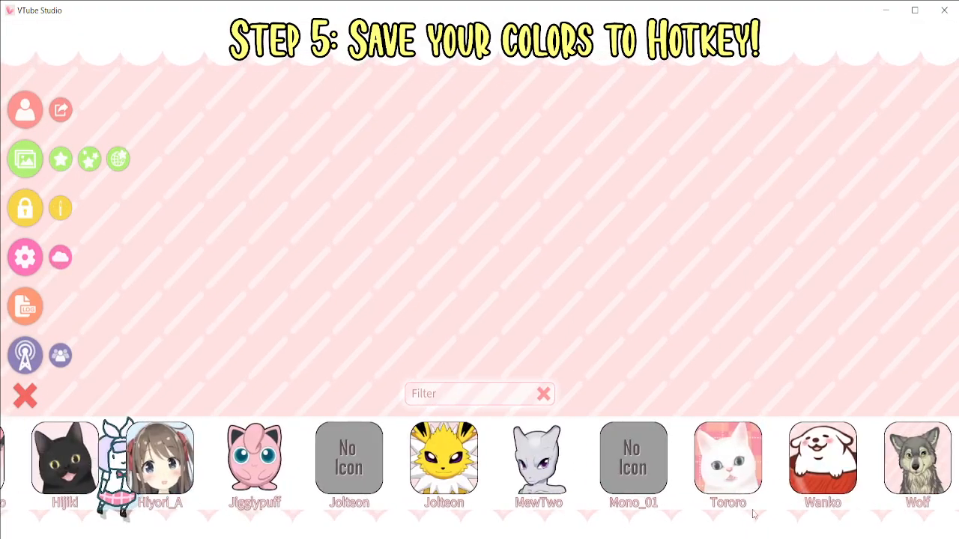
click(927, 477)
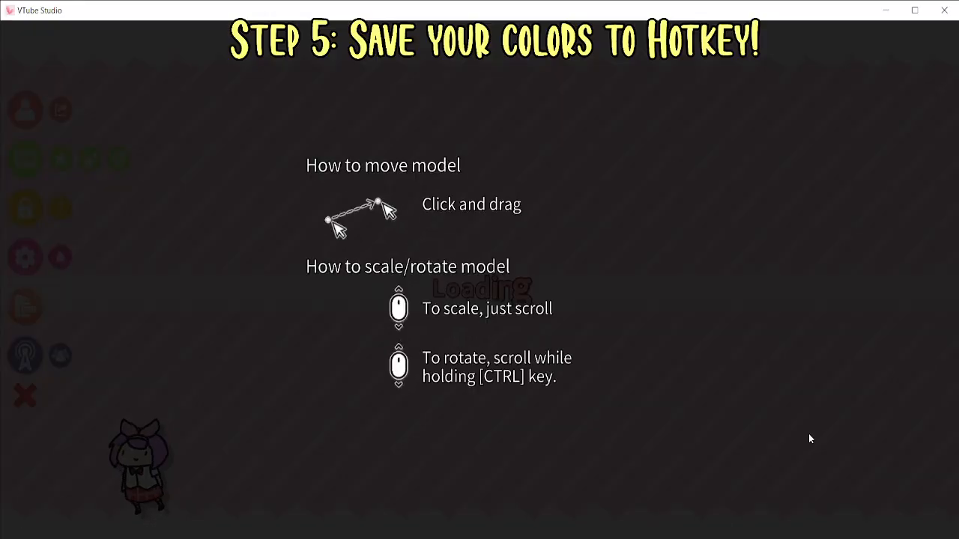
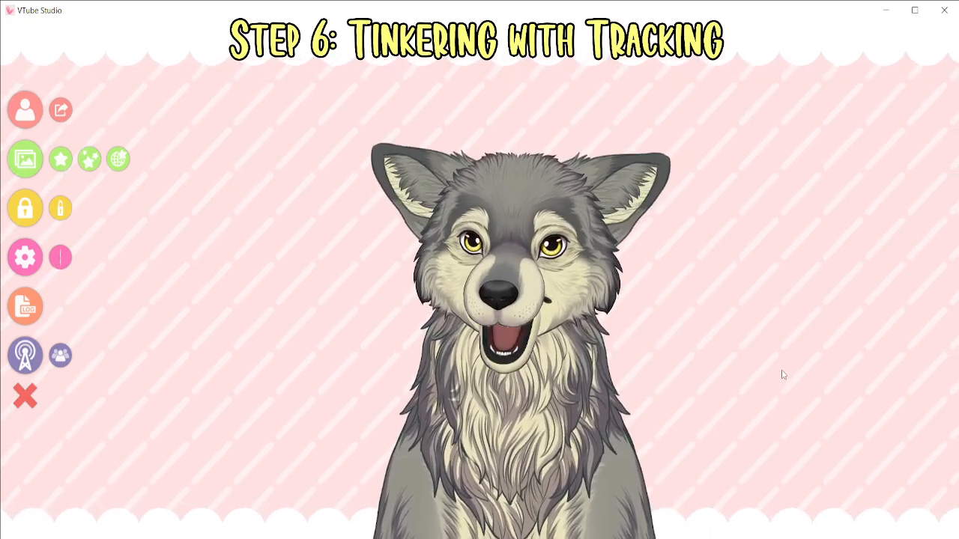
click(22, 259)
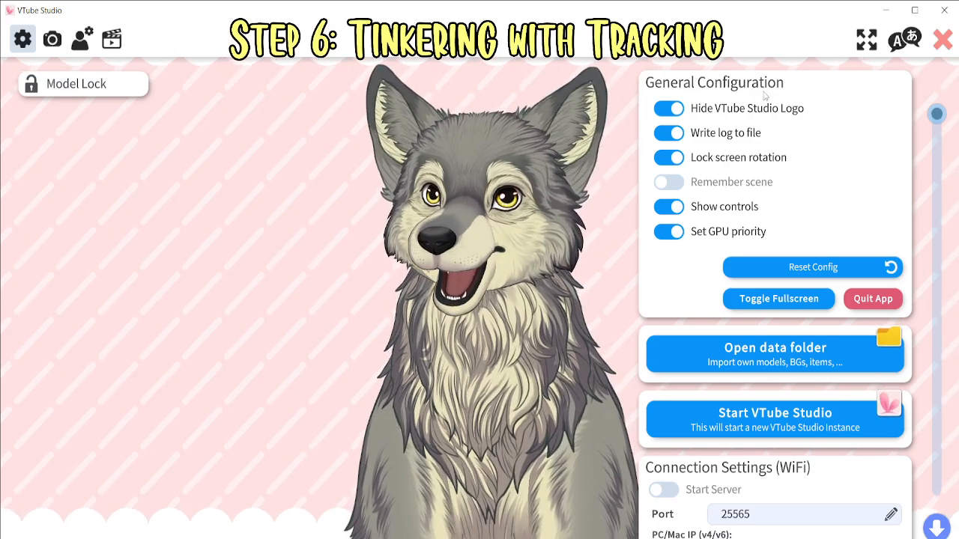
click(946, 43)
double_click(804, 215)
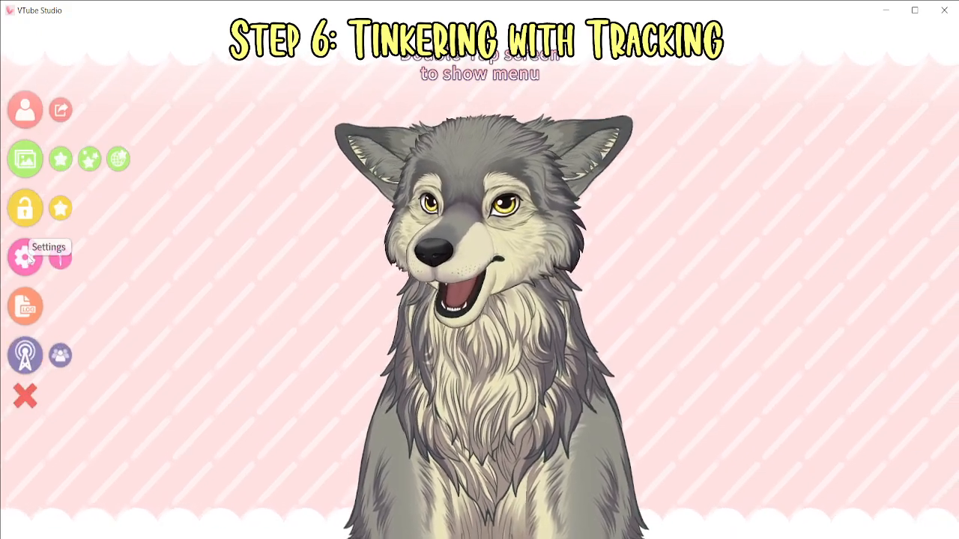
Open the webcam tracking settings and turn the camera off
click(25, 257)
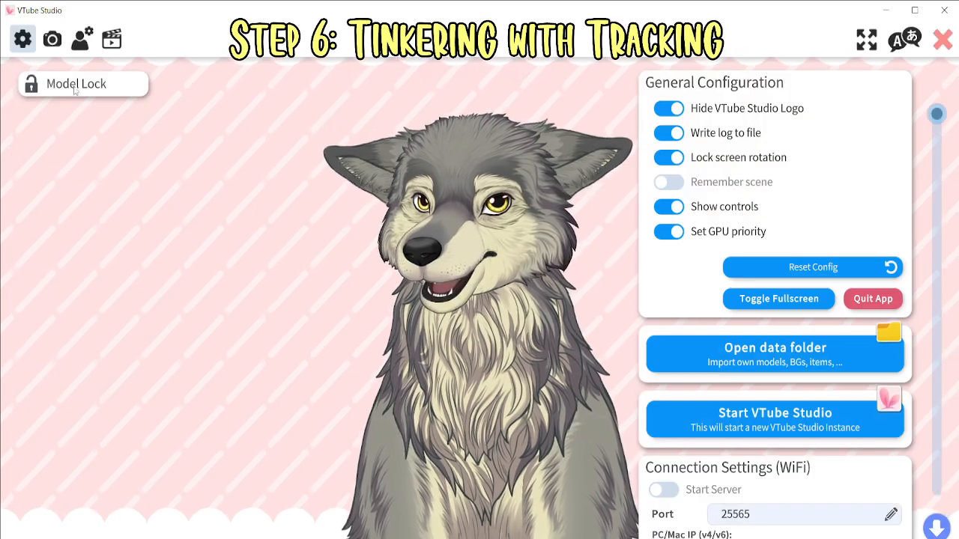
click(81, 39)
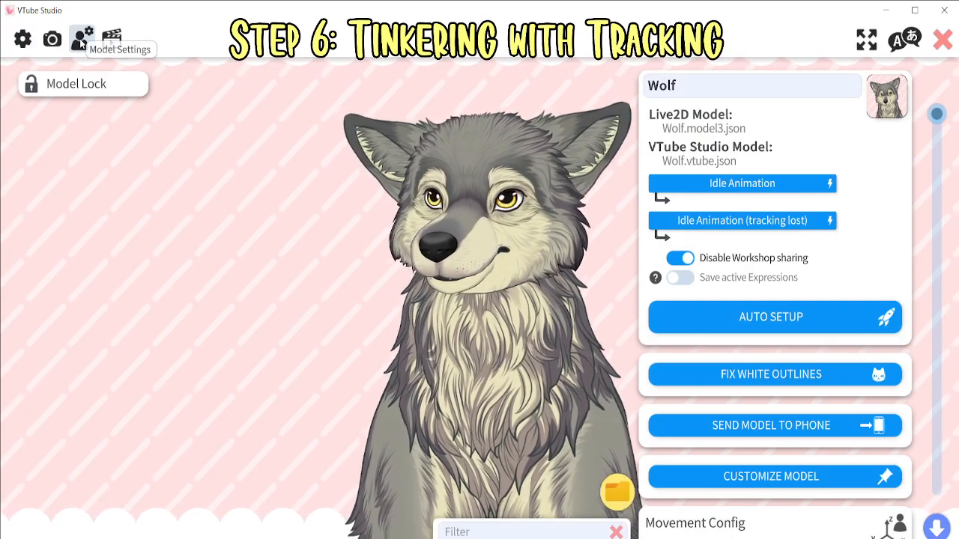
click(51, 39)
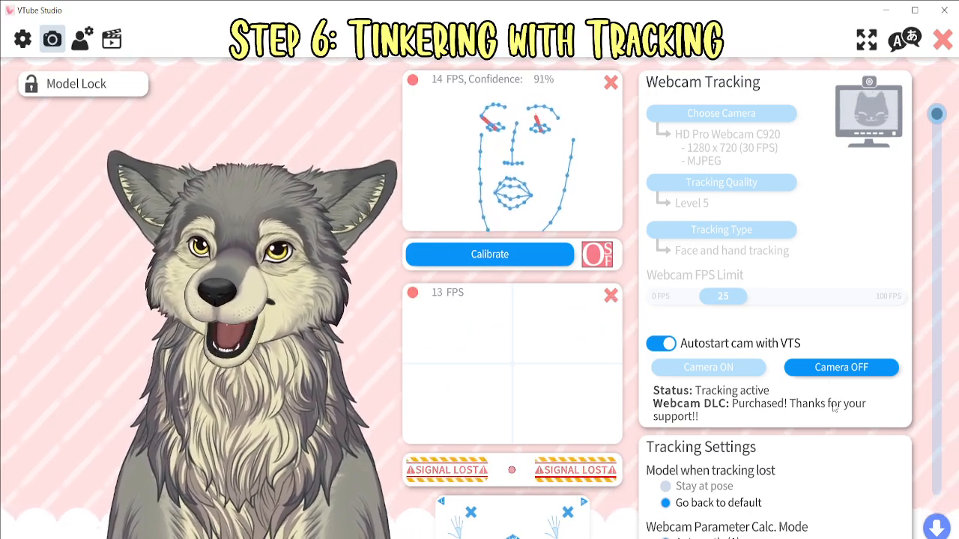
click(841, 367)
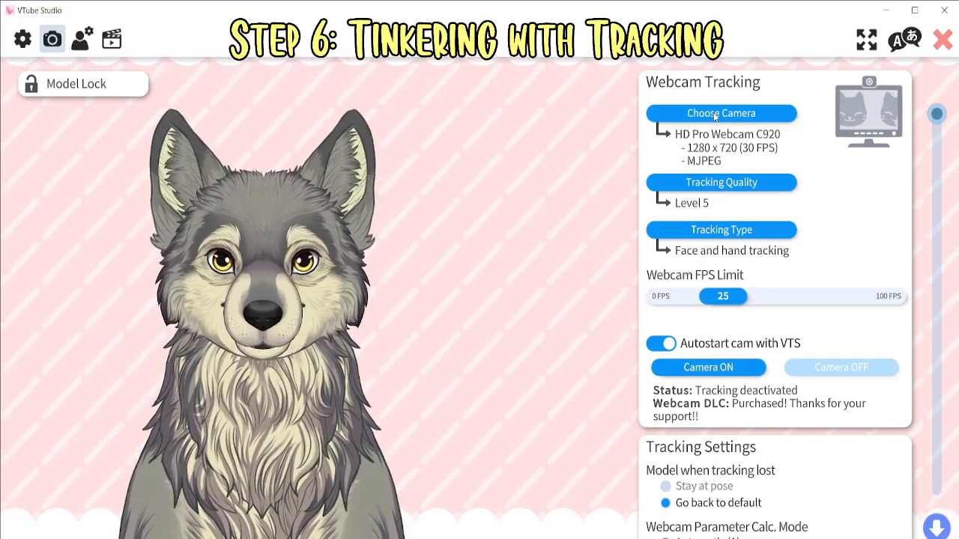
Choose the HD Pro Webcam C920 as tracking camera with 1280 x 720 resolution, 30 FPS and the MJPEG color format
click(713, 113)
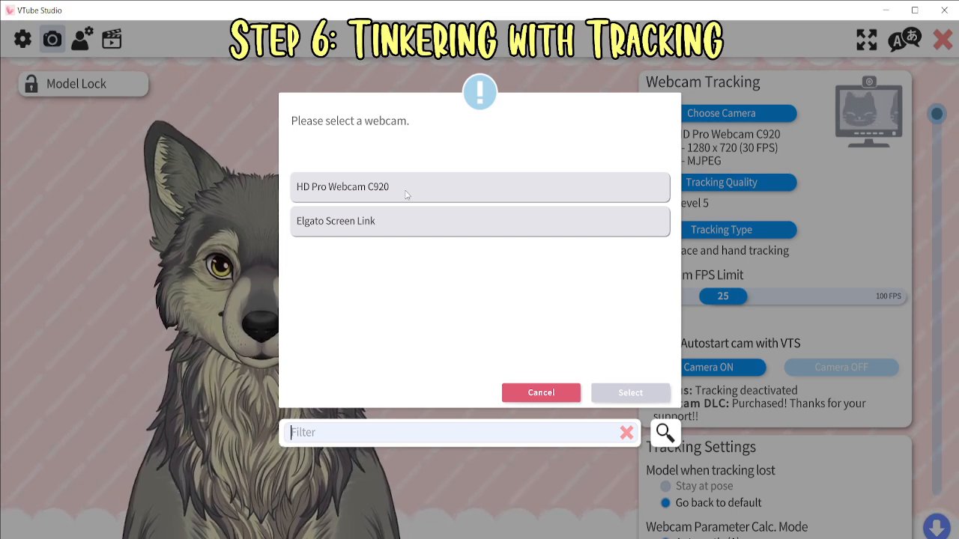
click(397, 198)
click(631, 394)
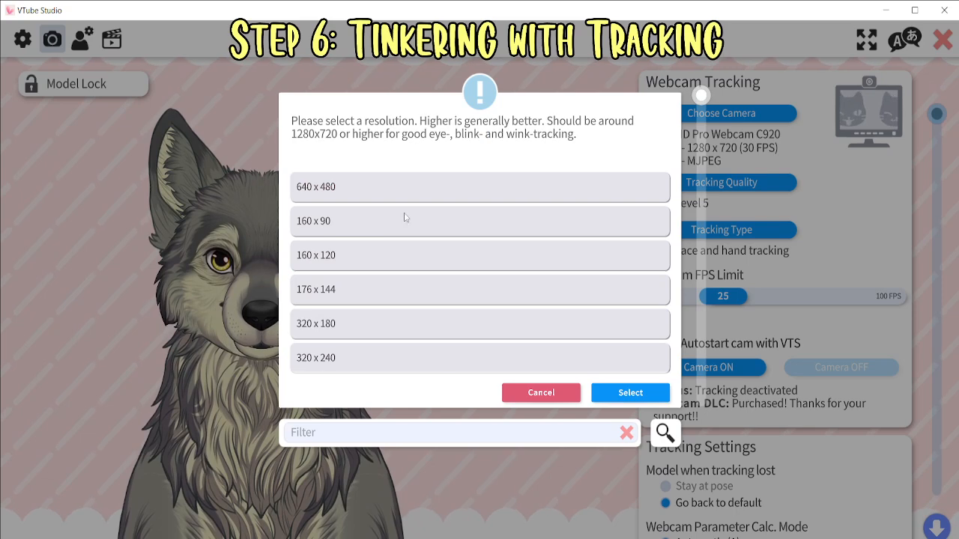
scroll(403, 248, down, 3)
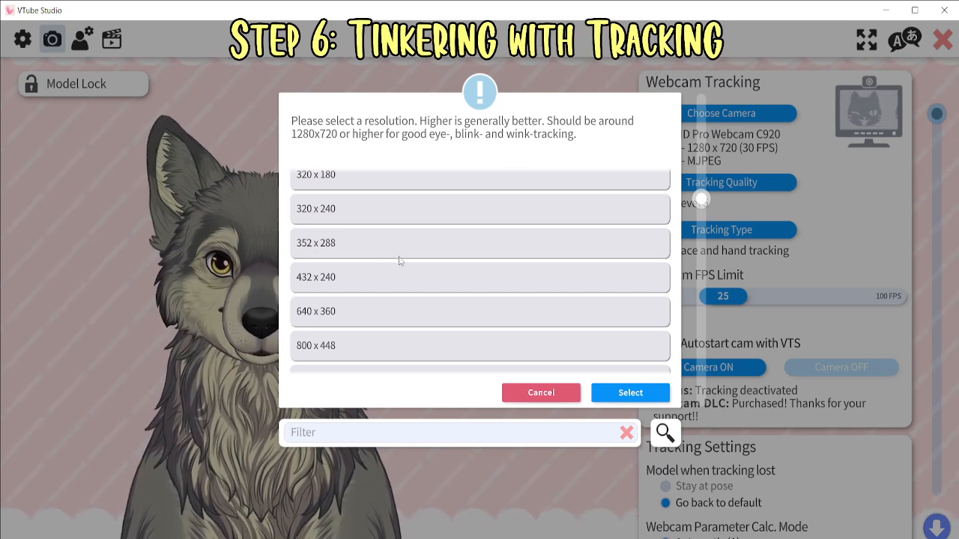
scroll(400, 260, down, 5)
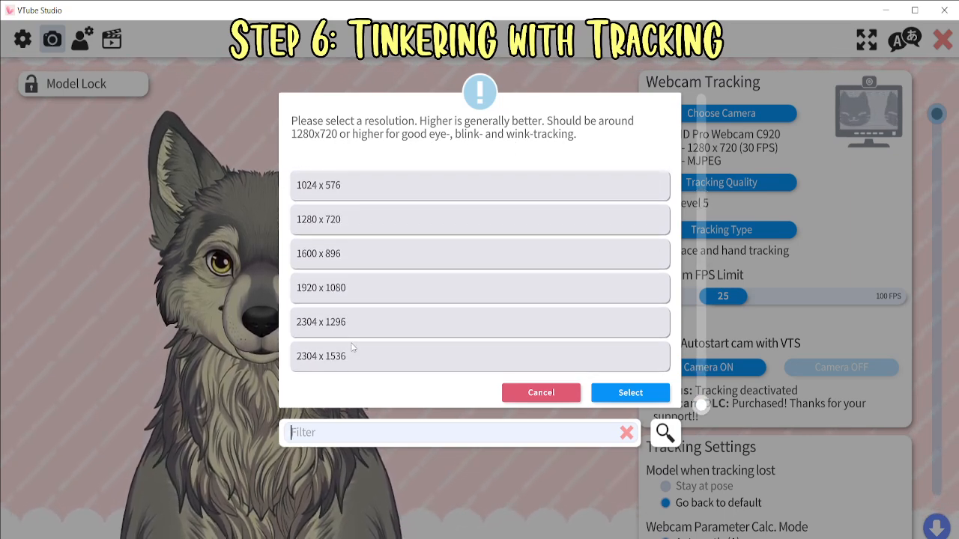
scroll(339, 286, up, 1)
click(341, 256)
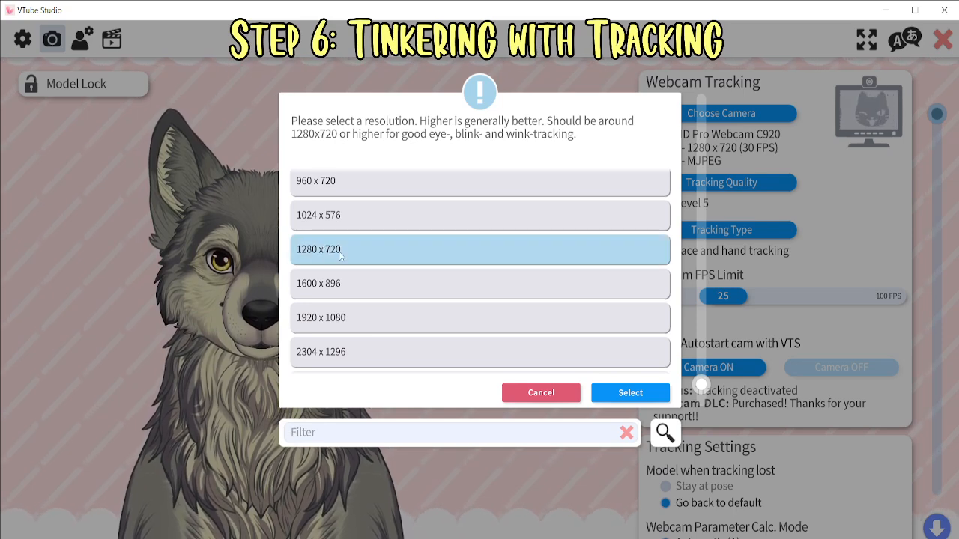
click(654, 397)
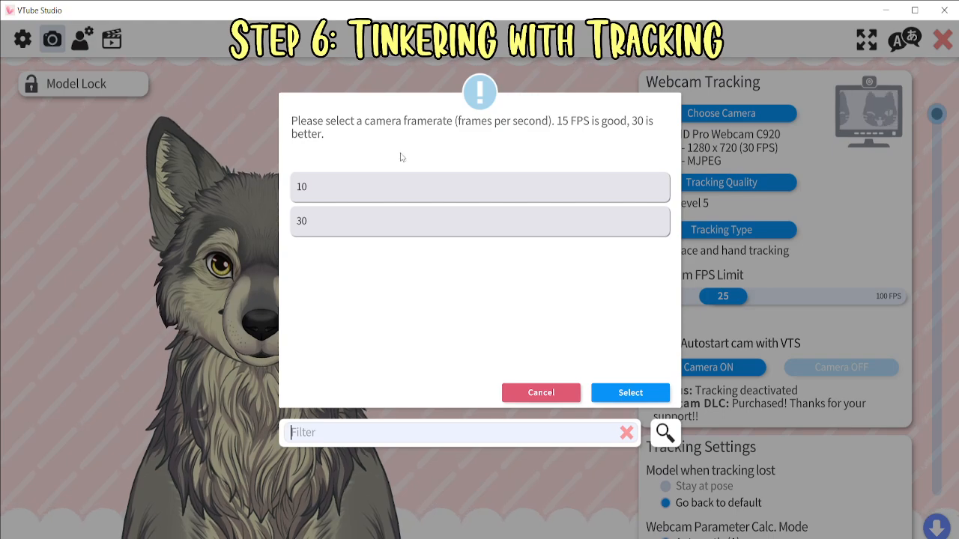
click(332, 224)
click(627, 394)
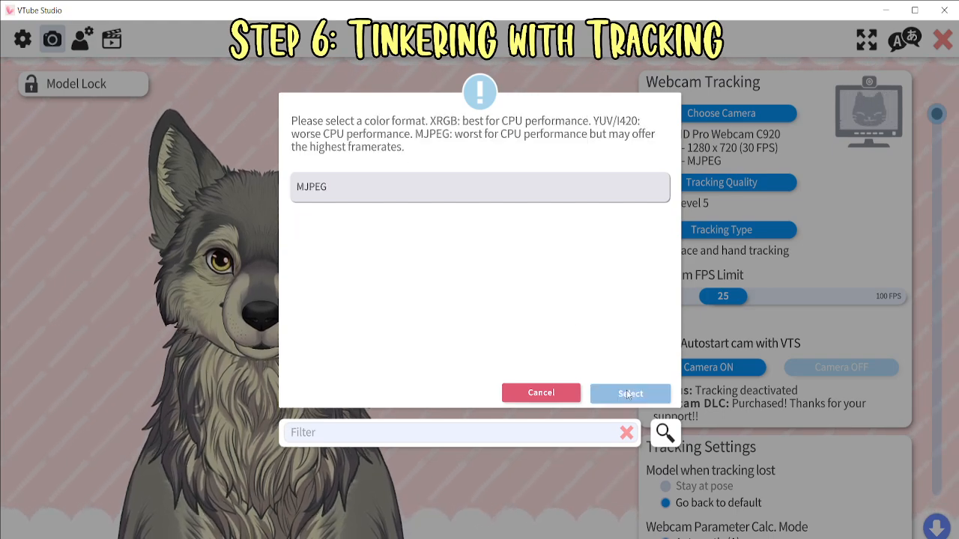
click(332, 196)
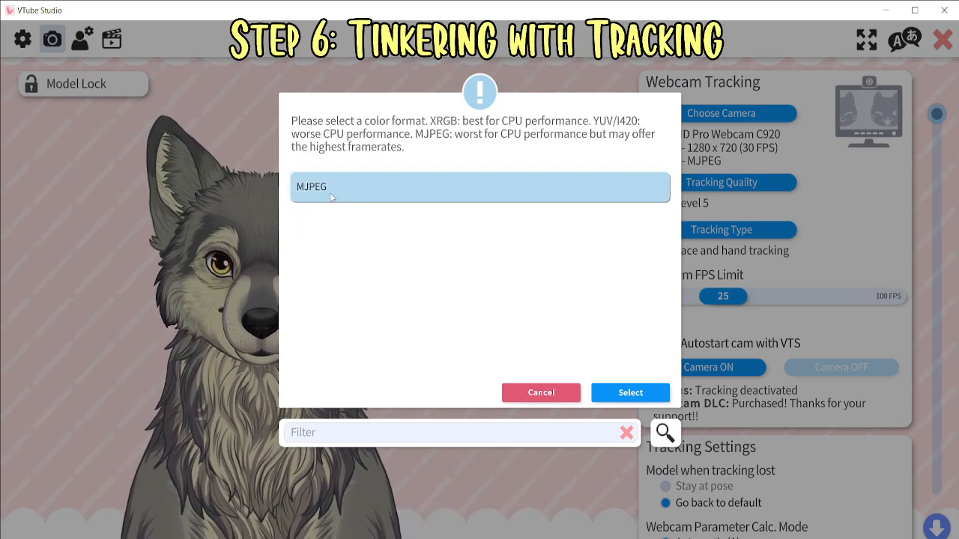
click(626, 393)
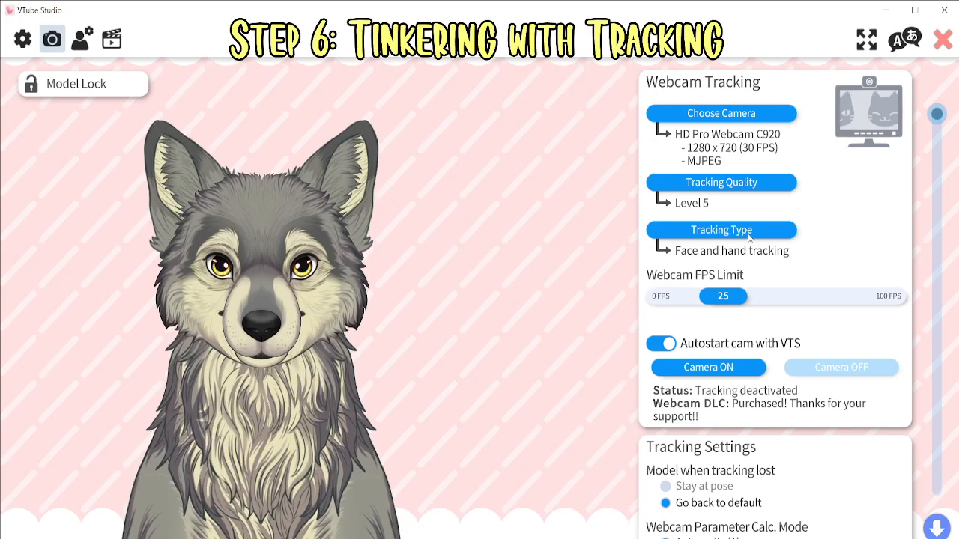
Review the tracking quality options and select Level 5, best tracking with full support for winking
click(708, 184)
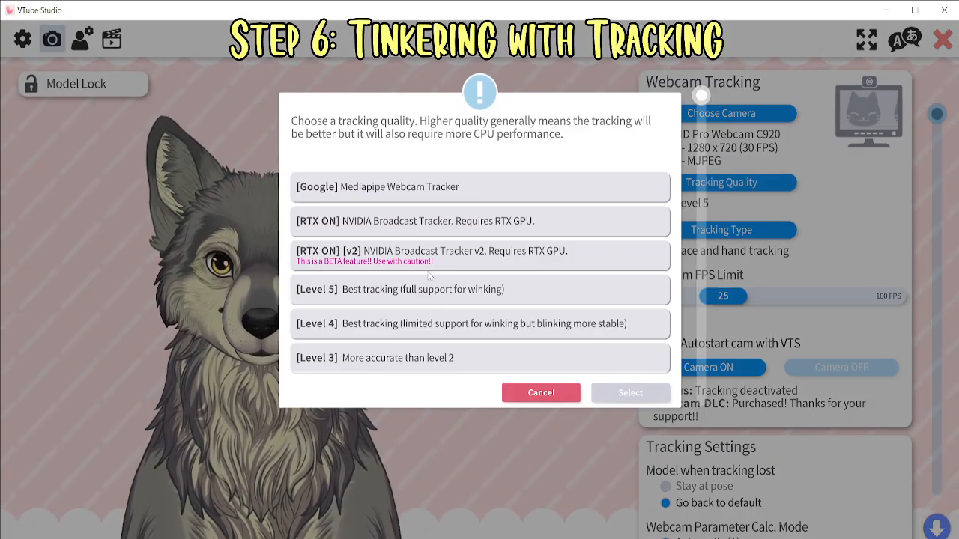
scroll(446, 305, down, 4)
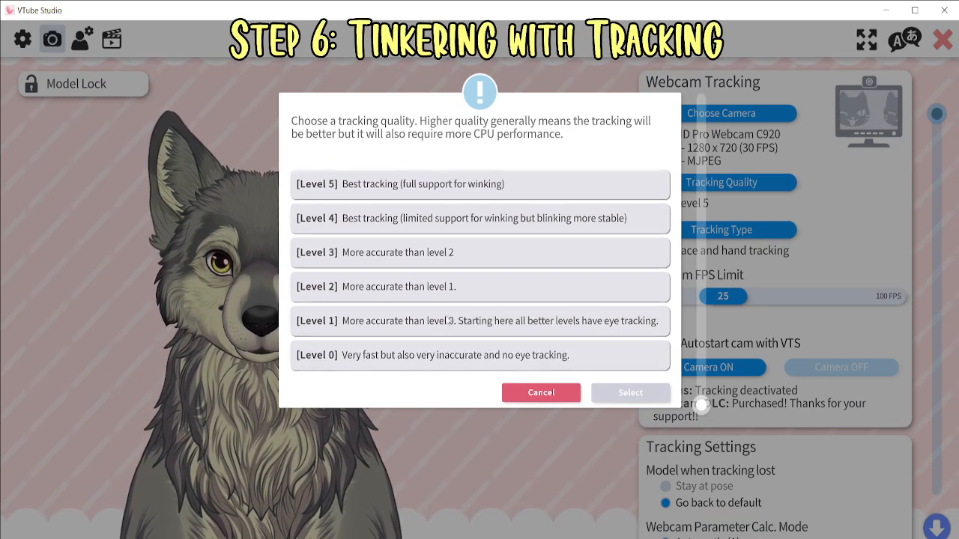
scroll(378, 312, up, 4)
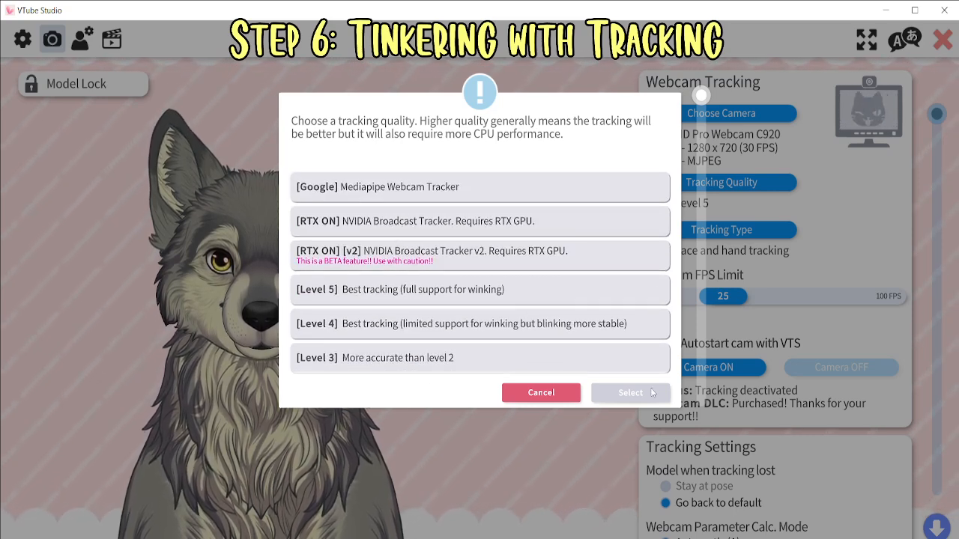
scroll(426, 363, down, 4)
scroll(423, 339, up, 1)
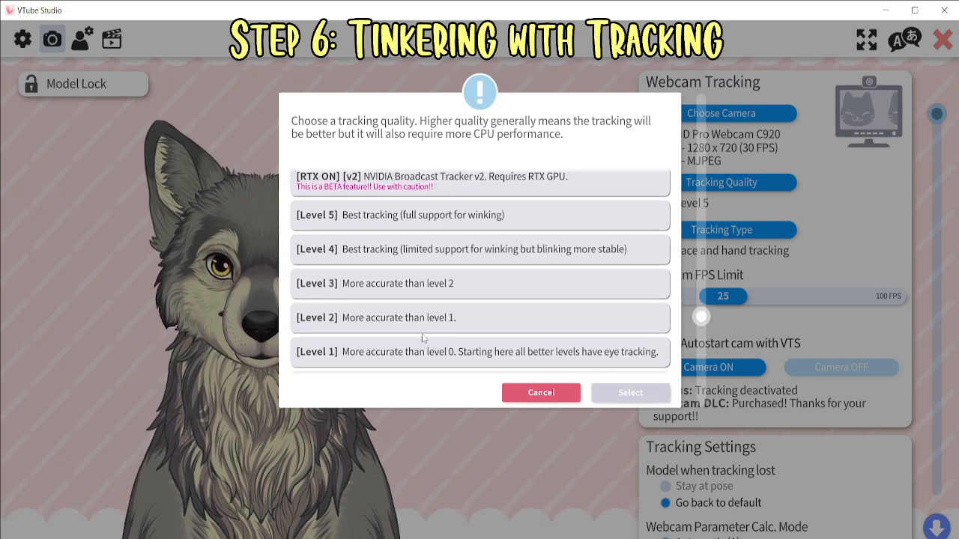
click(486, 226)
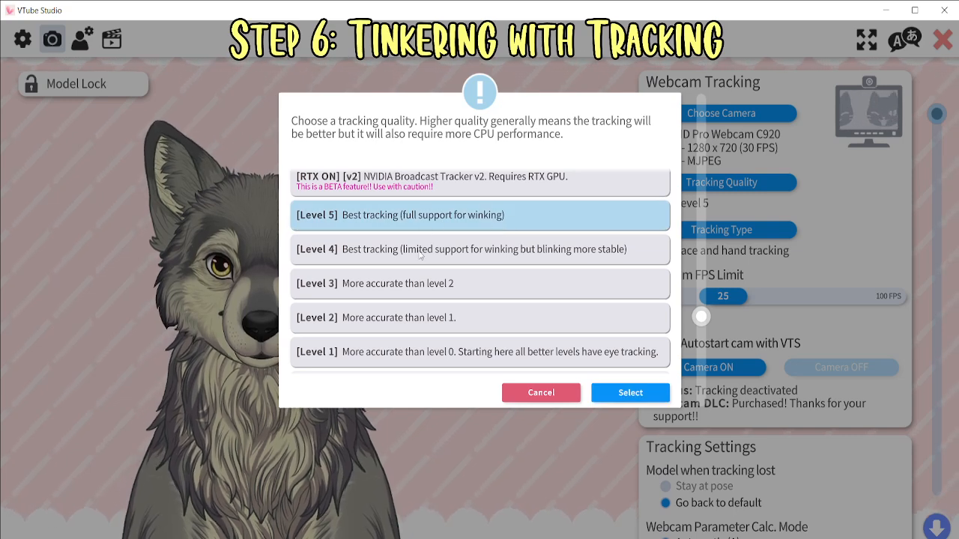
scroll(384, 187, up, 3)
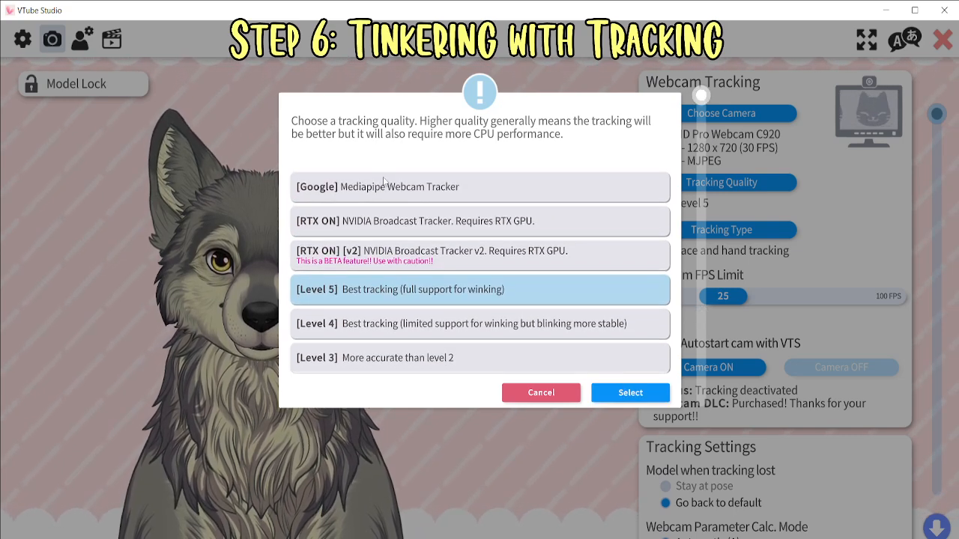
click(630, 393)
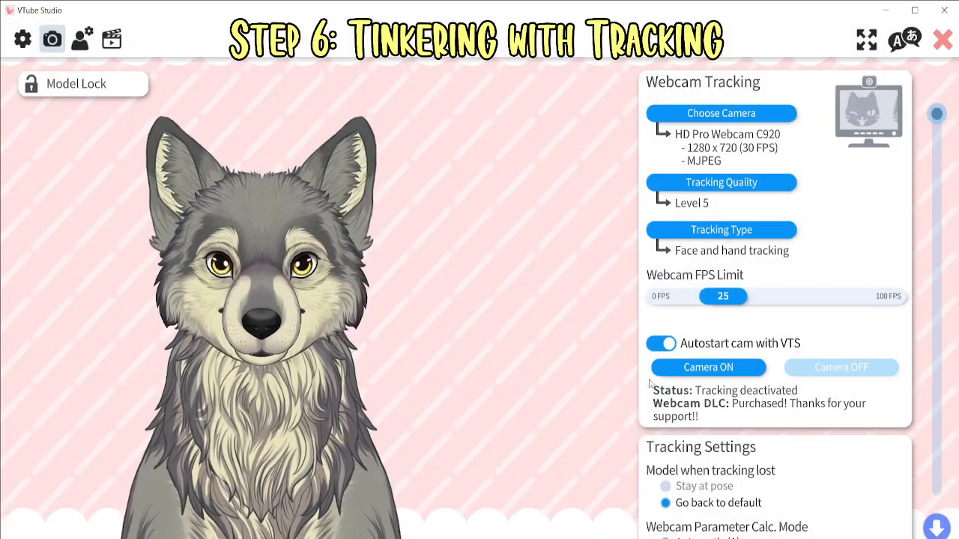
Set the webcam tracking type to Only face tracking and turn the camera on
click(715, 231)
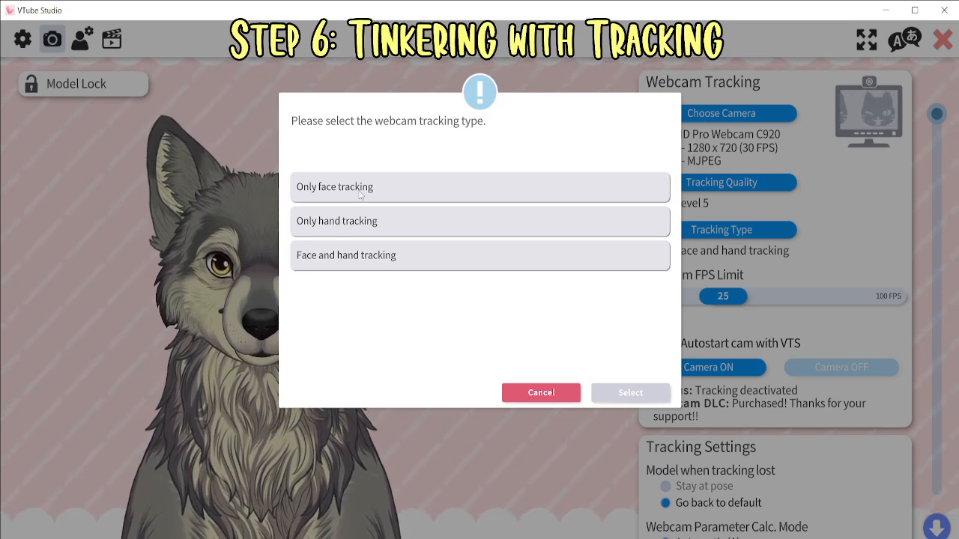
click(360, 194)
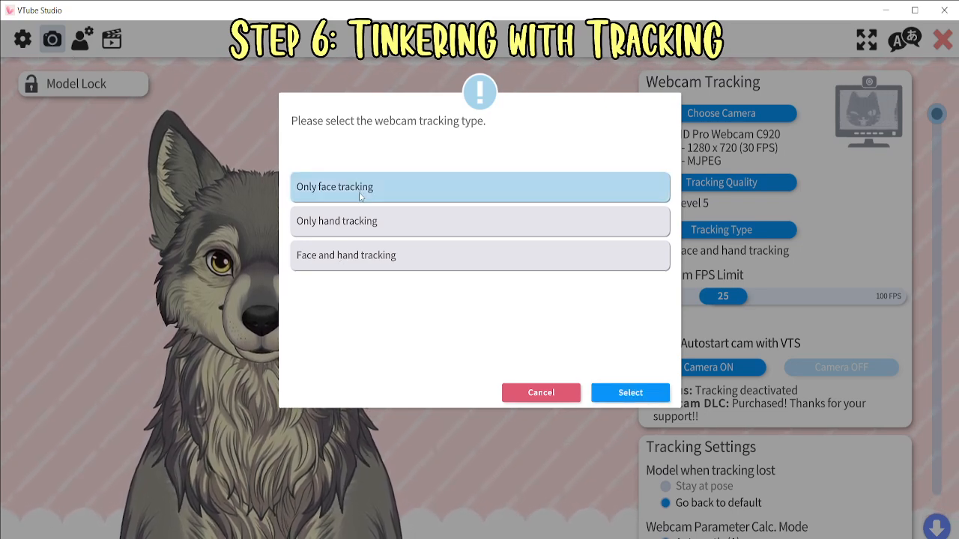
click(630, 393)
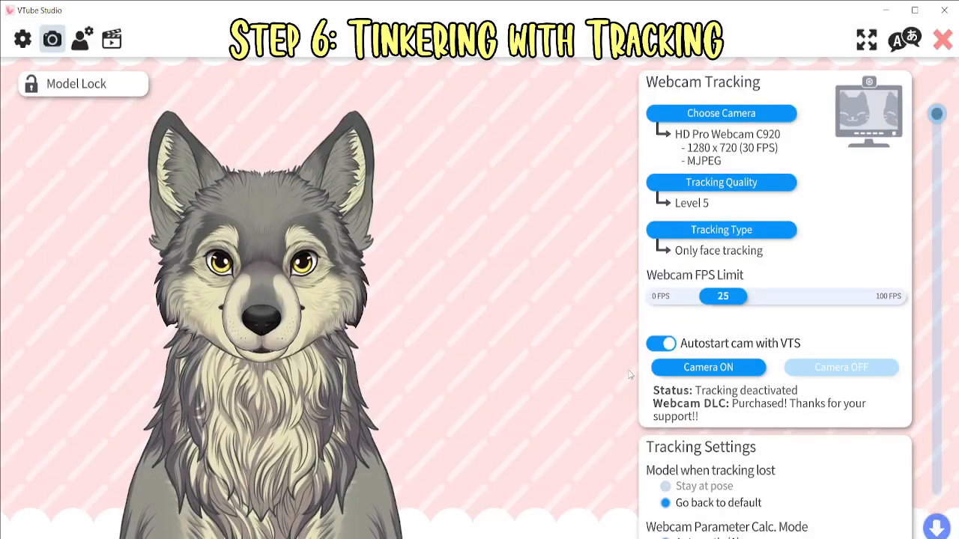
click(704, 368)
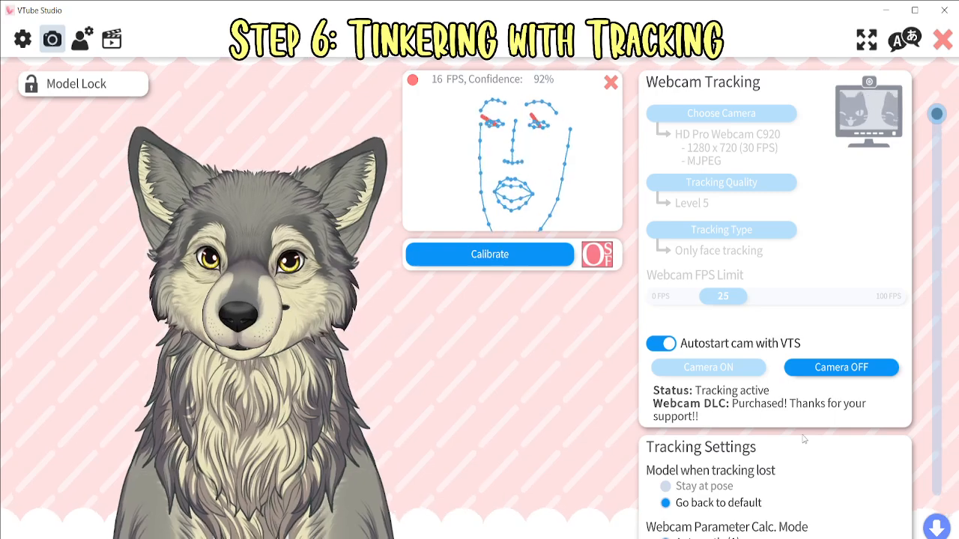
Reposition and scale down the wolf model so its whole sitting body fits beside the tracking settings
scroll(804, 440, down, 5)
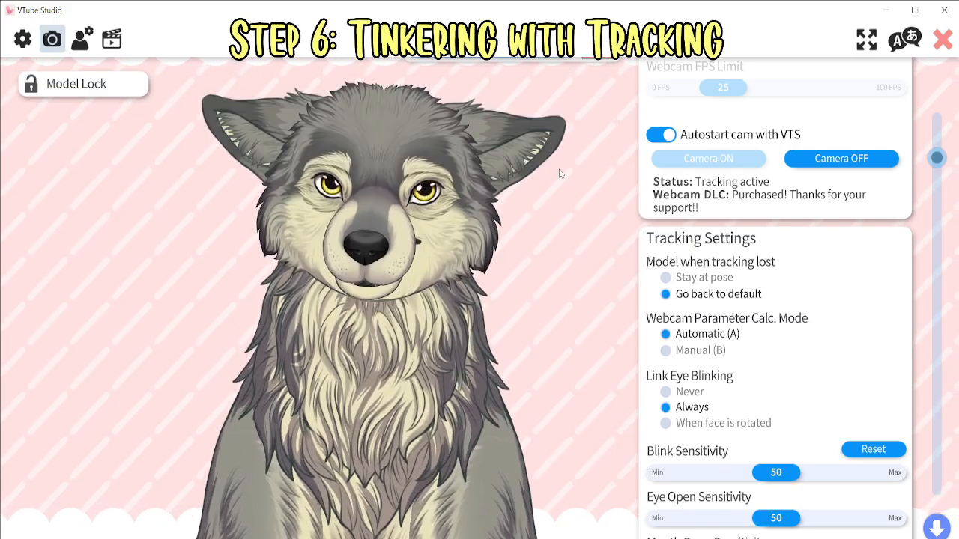
scroll(932, 147, up, 5)
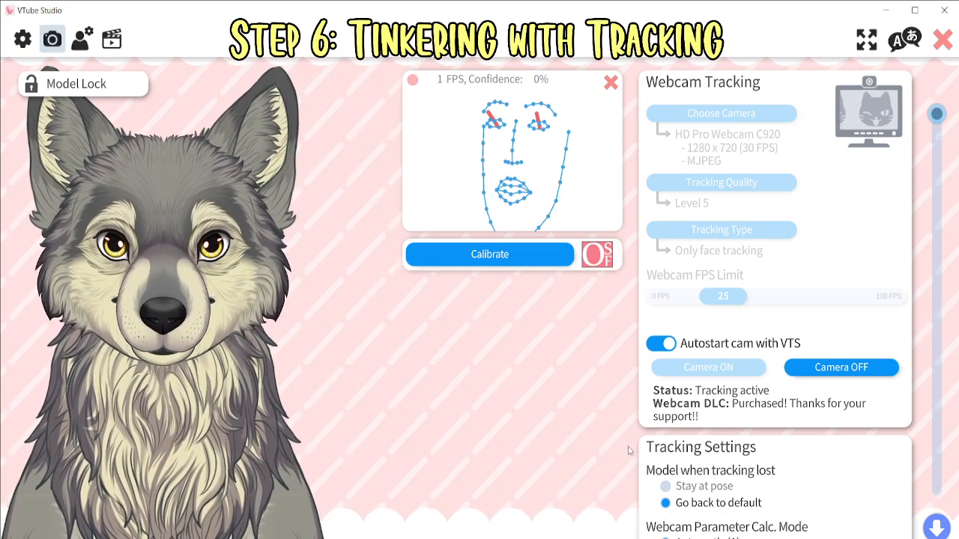
scroll(315, 435, down, 3)
drag(259, 495, 290, 322)
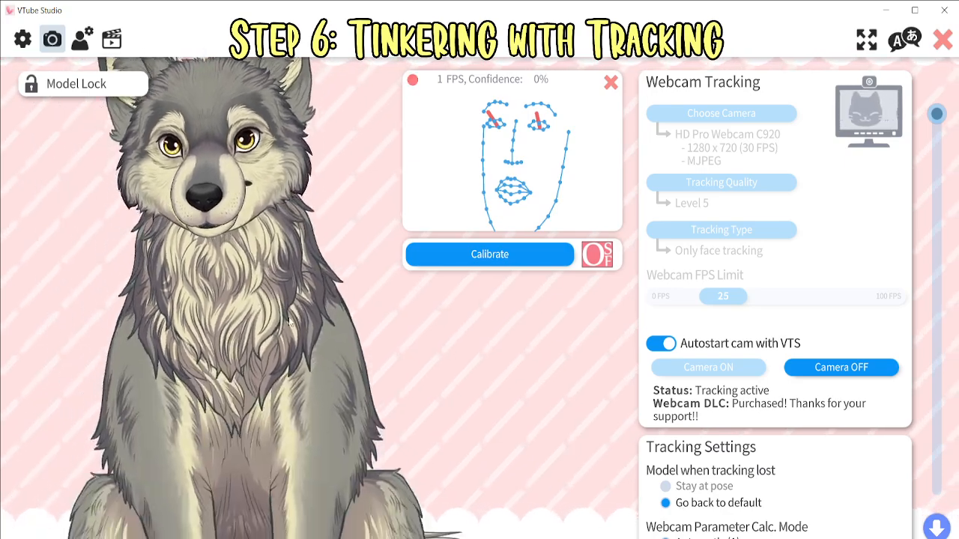
scroll(255, 394, down, 5)
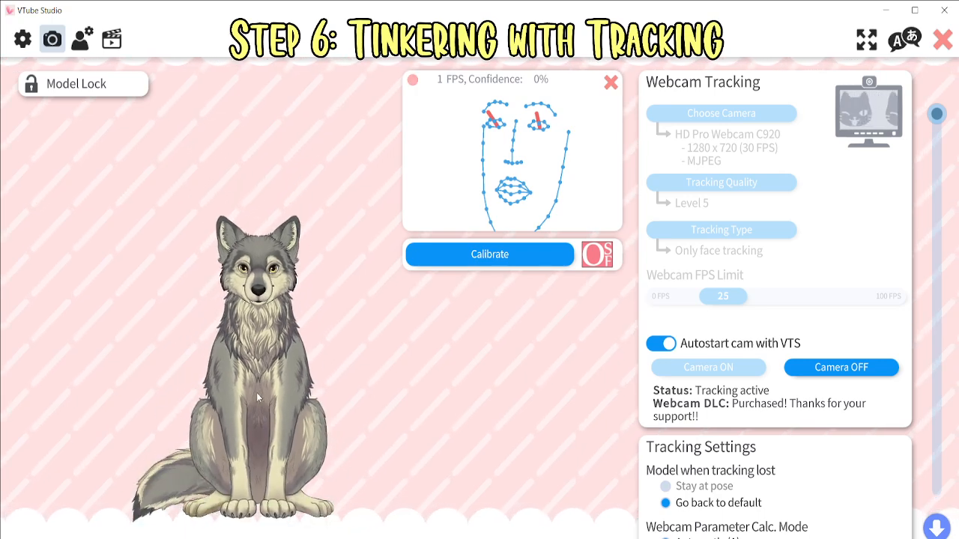
scroll(256, 393, up, 5)
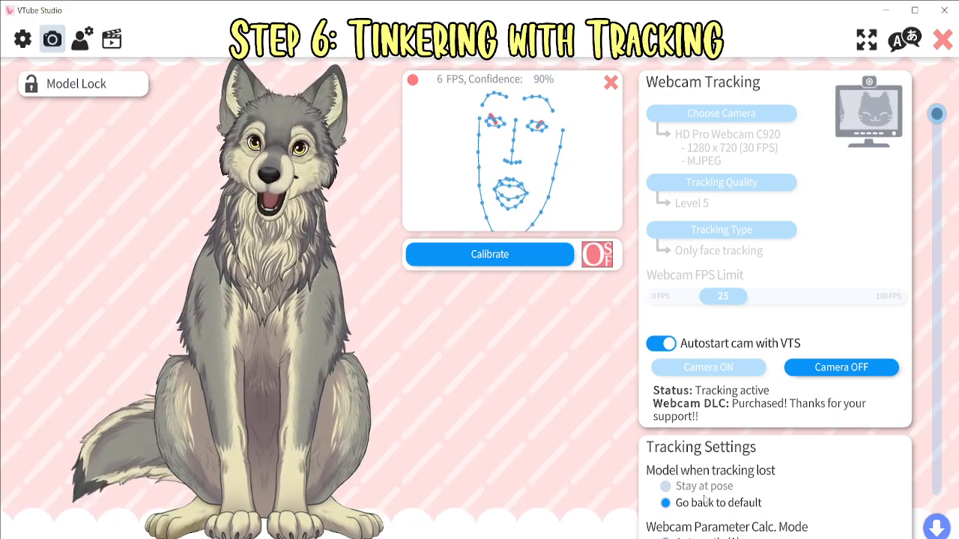
Try the Stay at pose and other Link Eye Blinking options, leaving Go back to default and Always selected
click(665, 486)
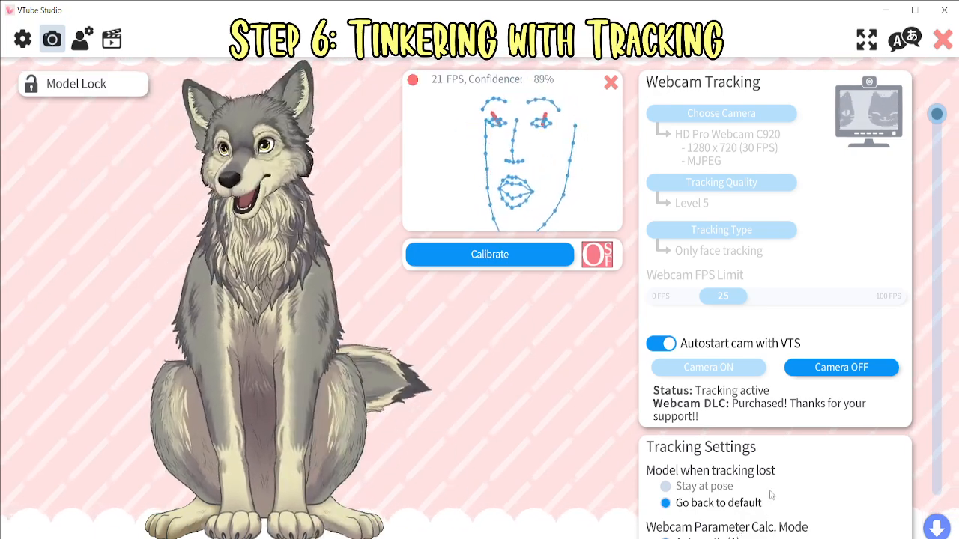
scroll(771, 495, down, 3)
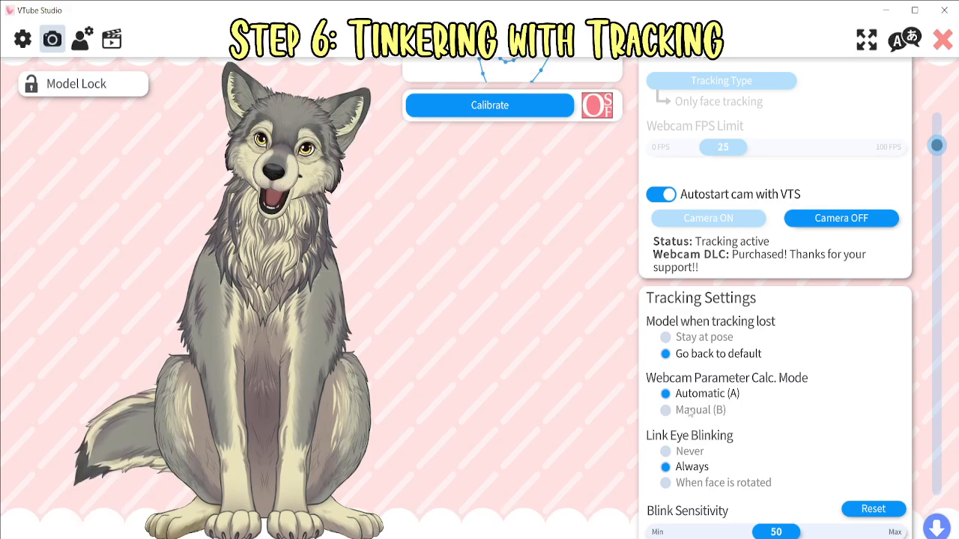
scroll(690, 414, down, 2)
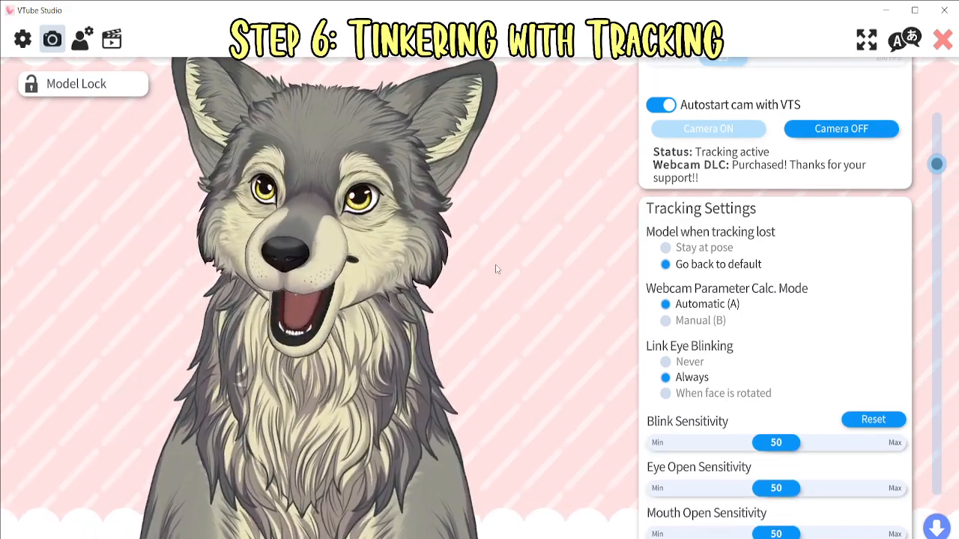
click(666, 362)
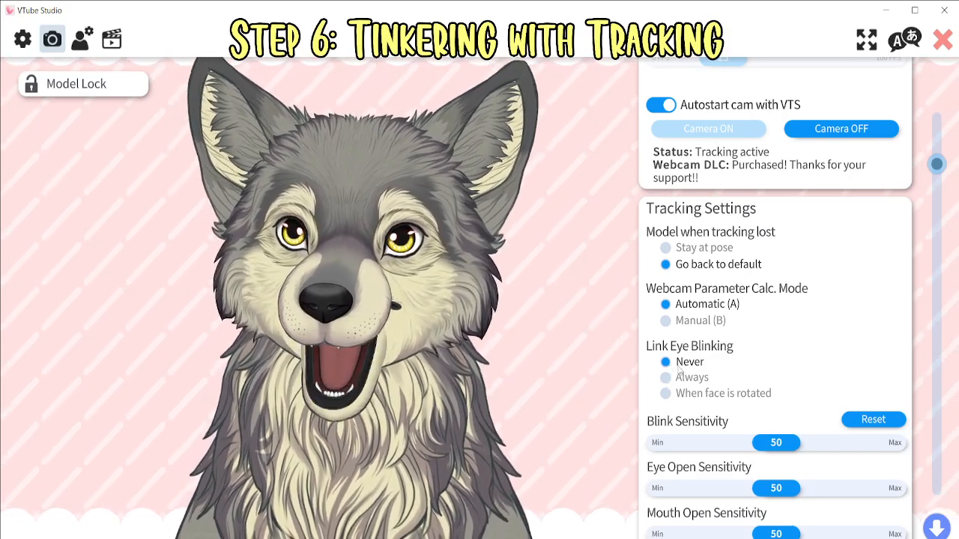
click(666, 378)
click(666, 393)
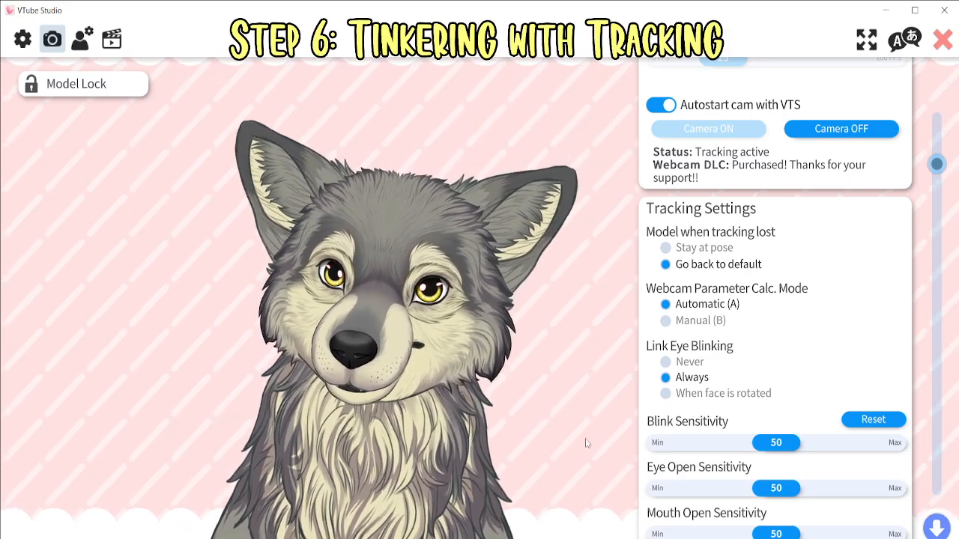
Try Blink Sensitivity at 100 and at 0, and set it back to 50
scroll(765, 453, down, 3)
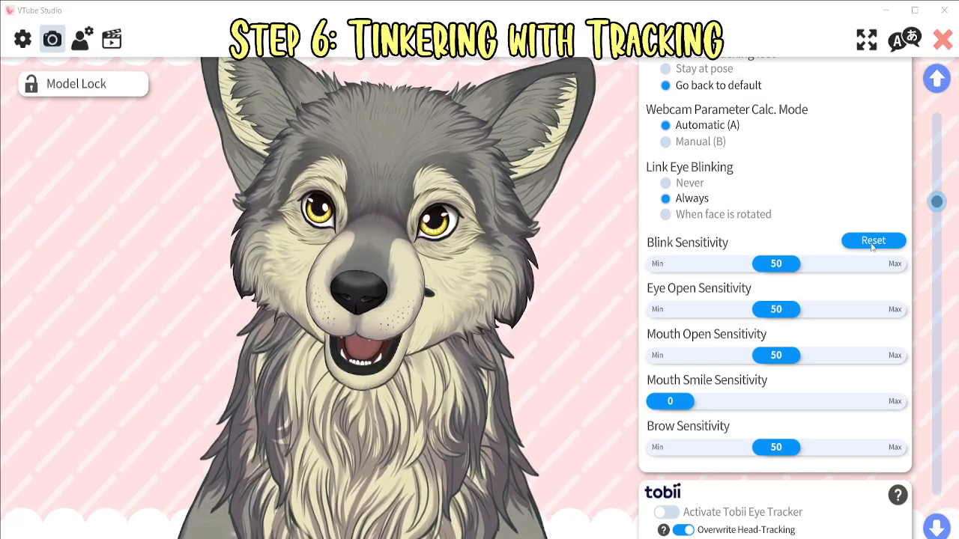
drag(775, 265, 928, 269)
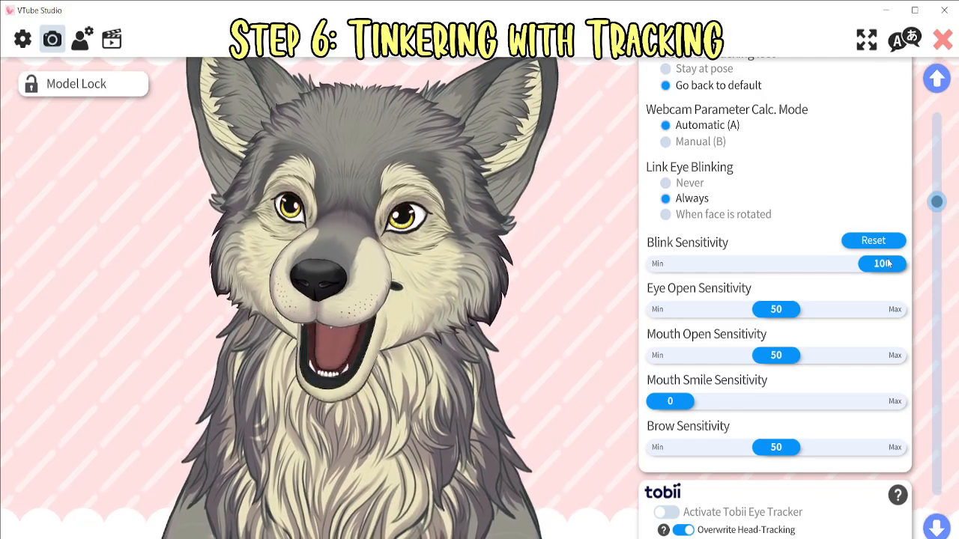
drag(887, 263, 514, 240)
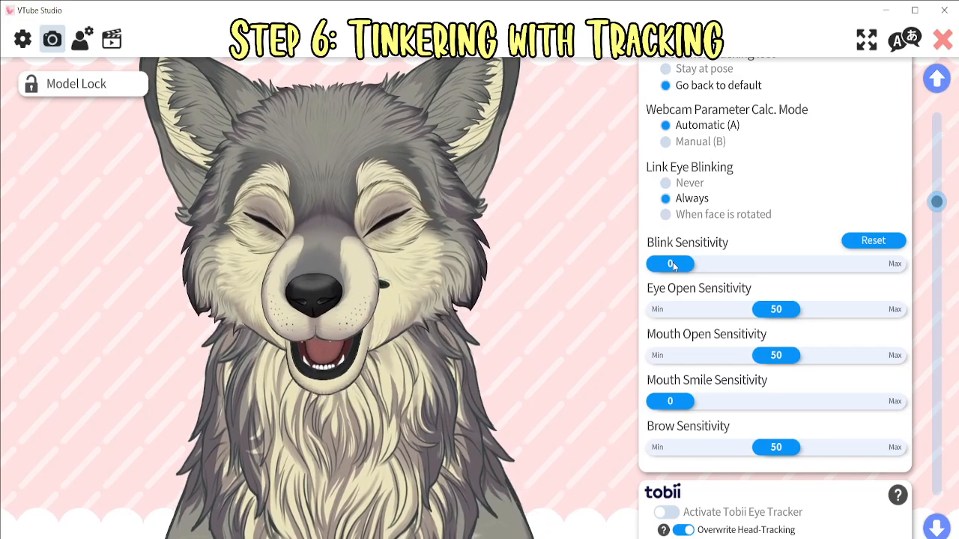
drag(673, 264, 784, 276)
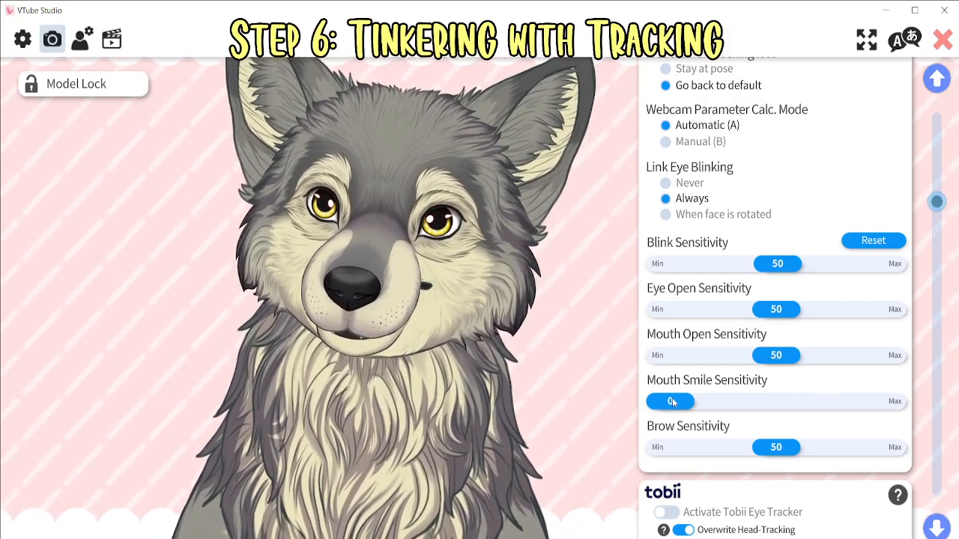
Raise the Mouth Smile Sensitivity to 100
drag(673, 405, 957, 420)
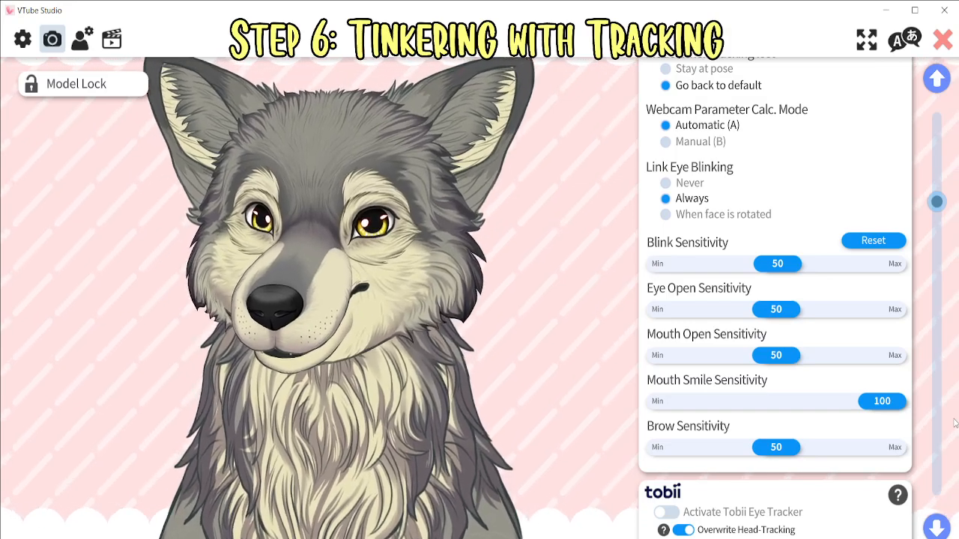
Lower the Mouth Smile Sensitivity to 0
drag(955, 423, 633, 399)
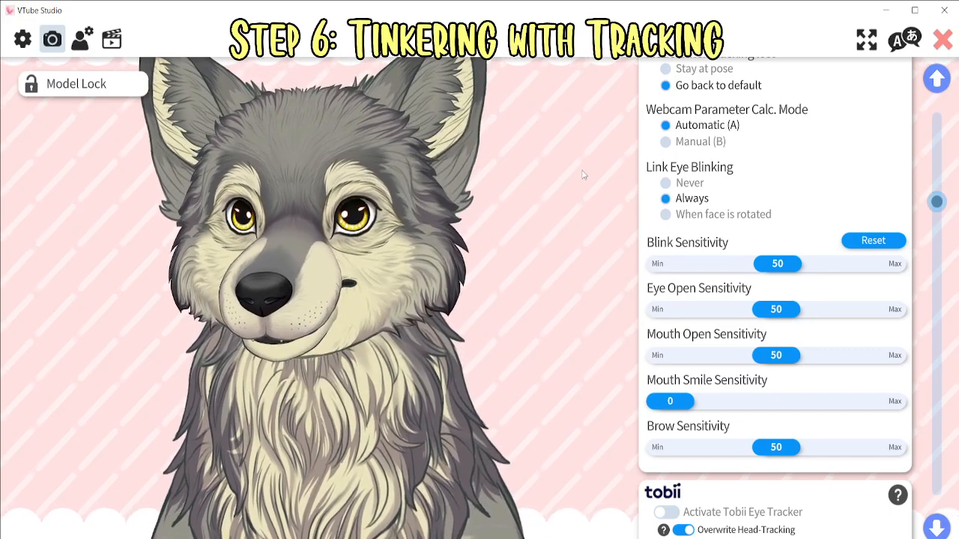
scroll(877, 152, up, 5)
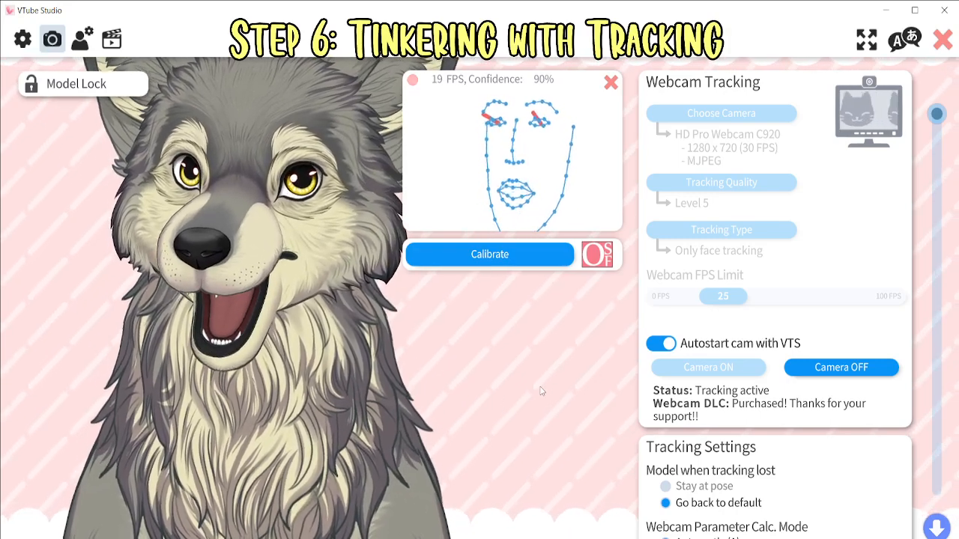
scroll(747, 394, down, 3)
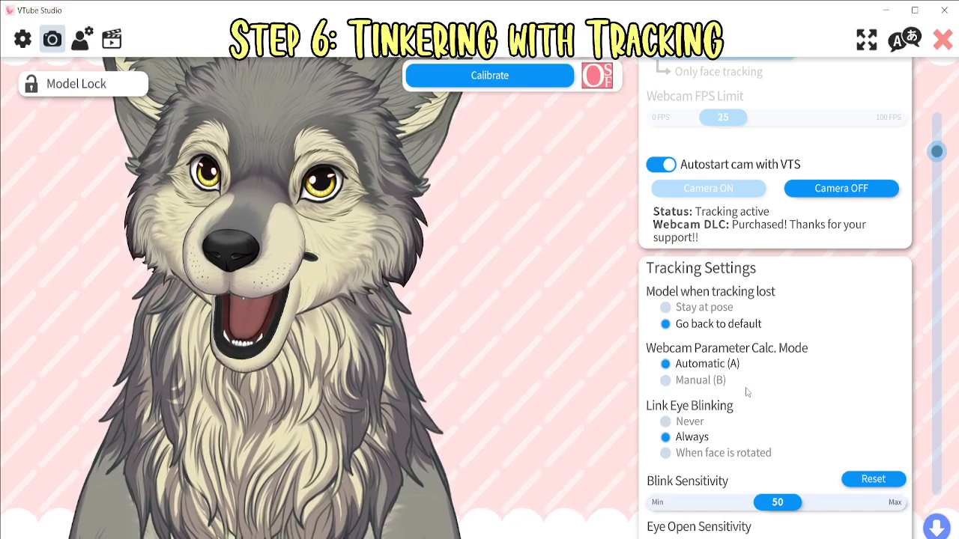
scroll(747, 394, down, 5)
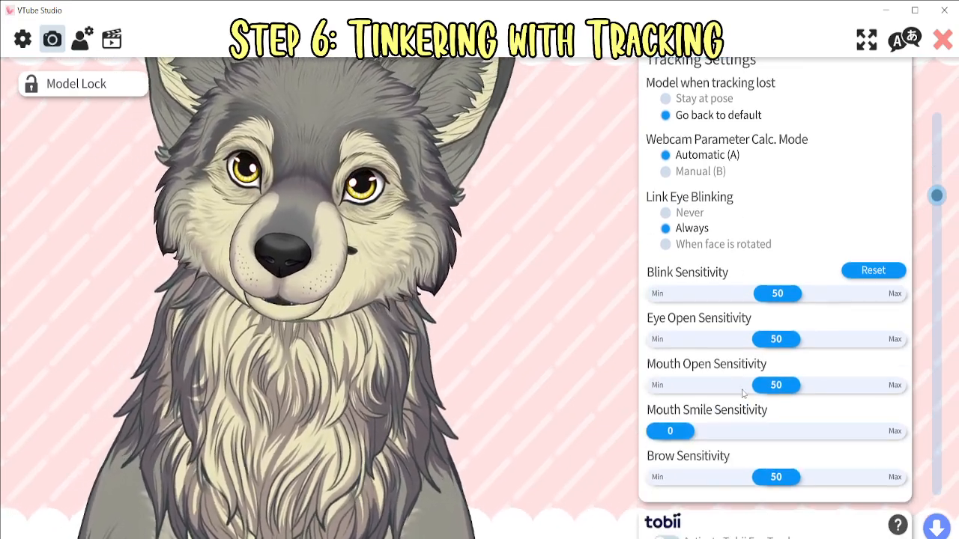
Try to activate the Tobii Eye Tracker, dismiss the notice, and turn the tracker back off
scroll(725, 416, down, 4)
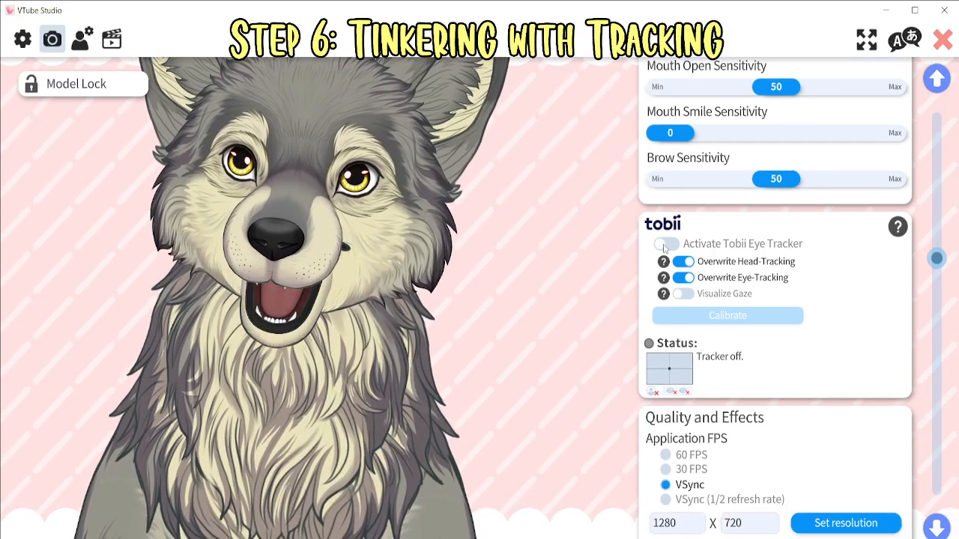
click(665, 245)
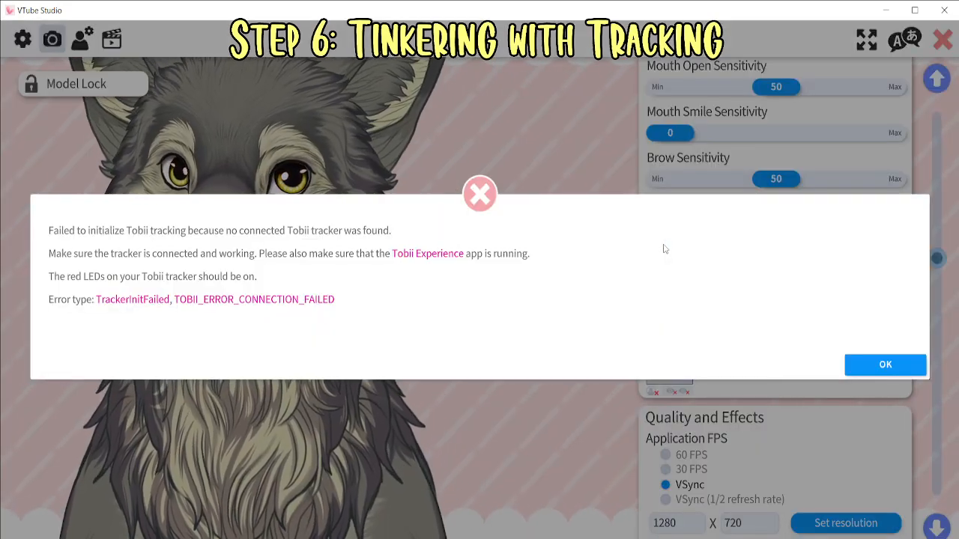
click(897, 367)
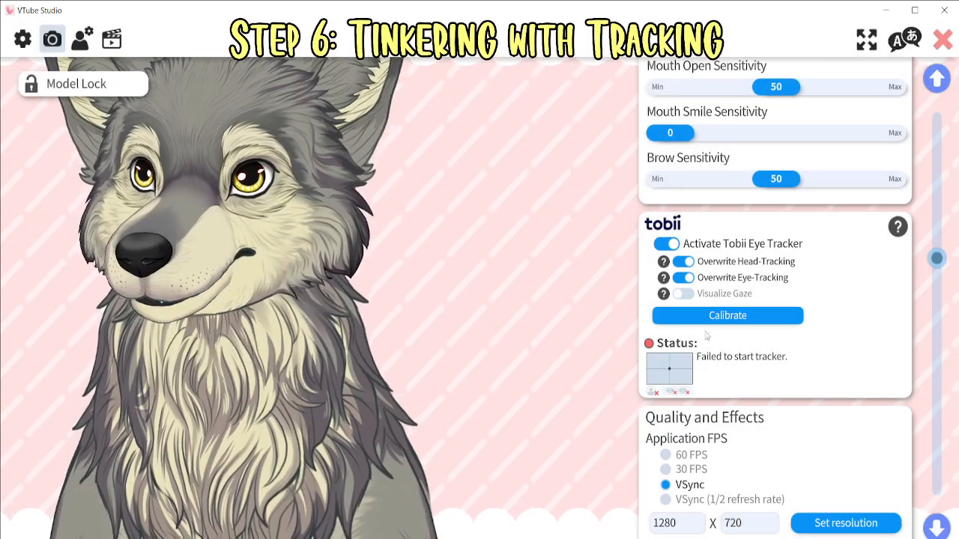
click(667, 245)
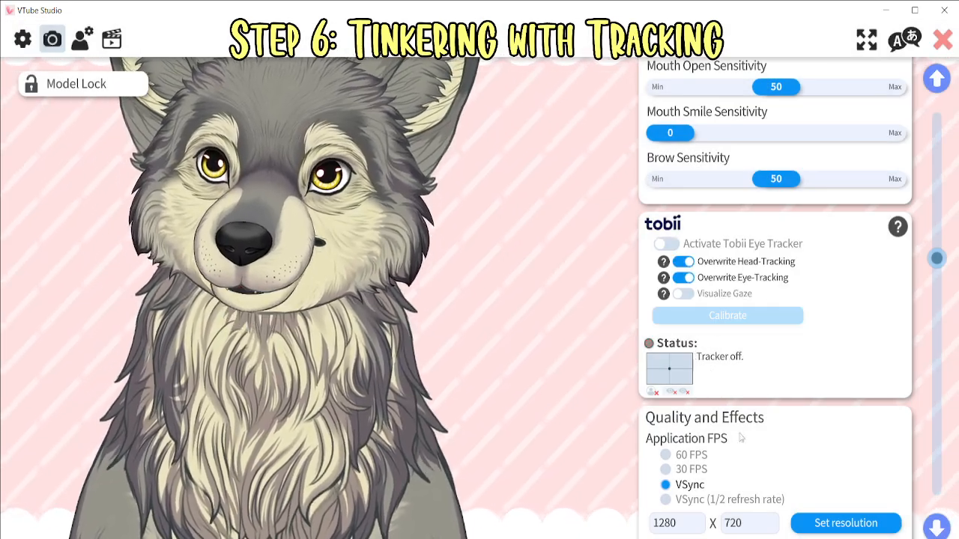
Review the available Live2D mask texture resolutions and leave without choosing one
scroll(696, 412, down, 4)
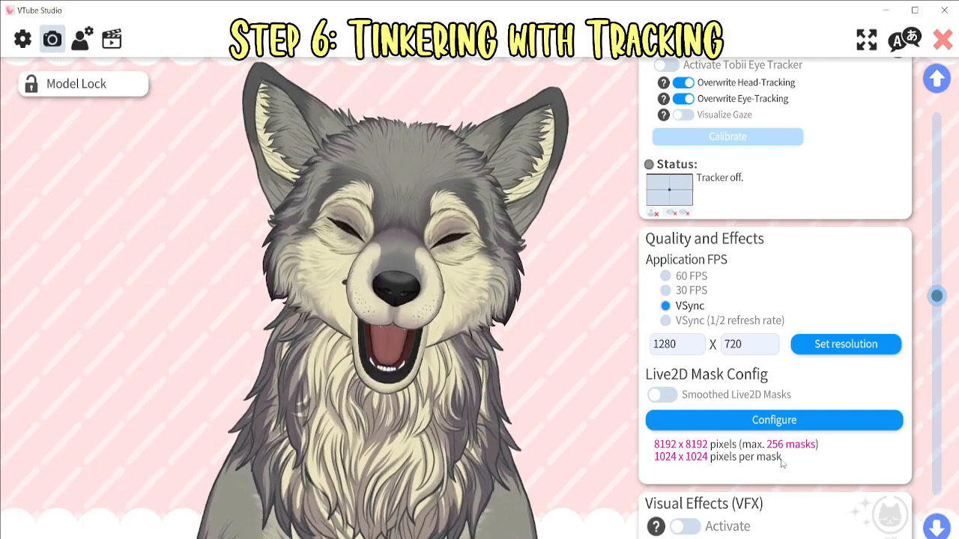
click(728, 424)
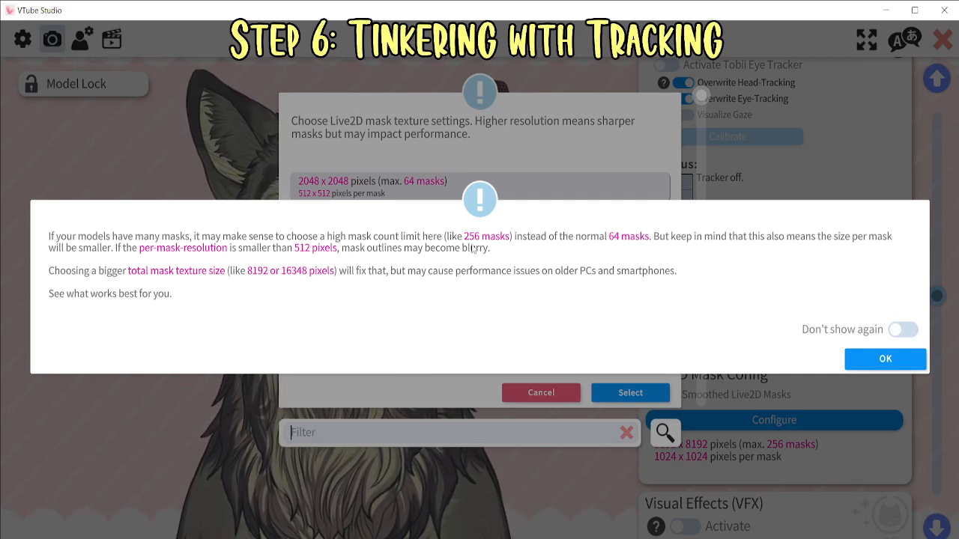
click(886, 356)
scroll(481, 277, down, 3)
click(541, 393)
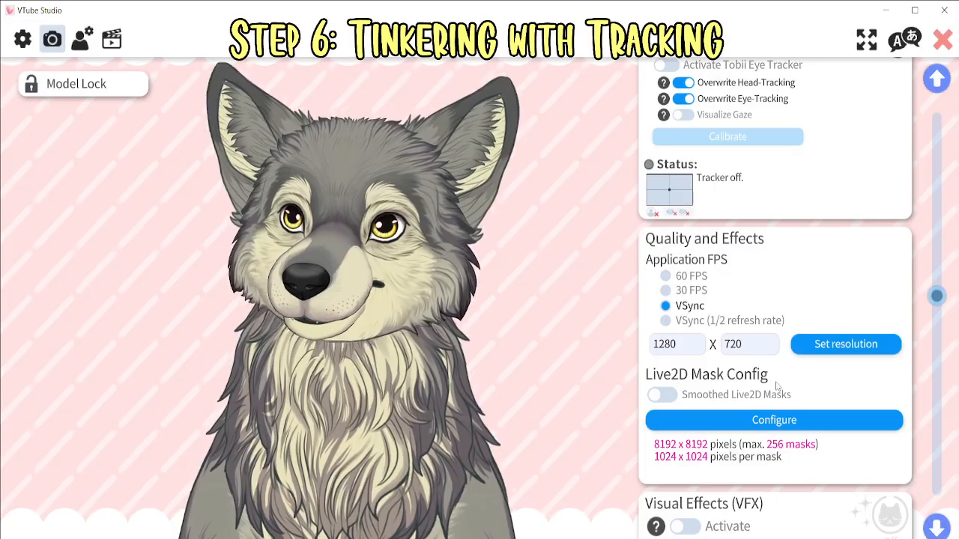
Activate Visual Effects, check the list of configurable effects, and load the Yellow Glitter preset
scroll(747, 384, down, 5)
scroll(747, 383, down, 1)
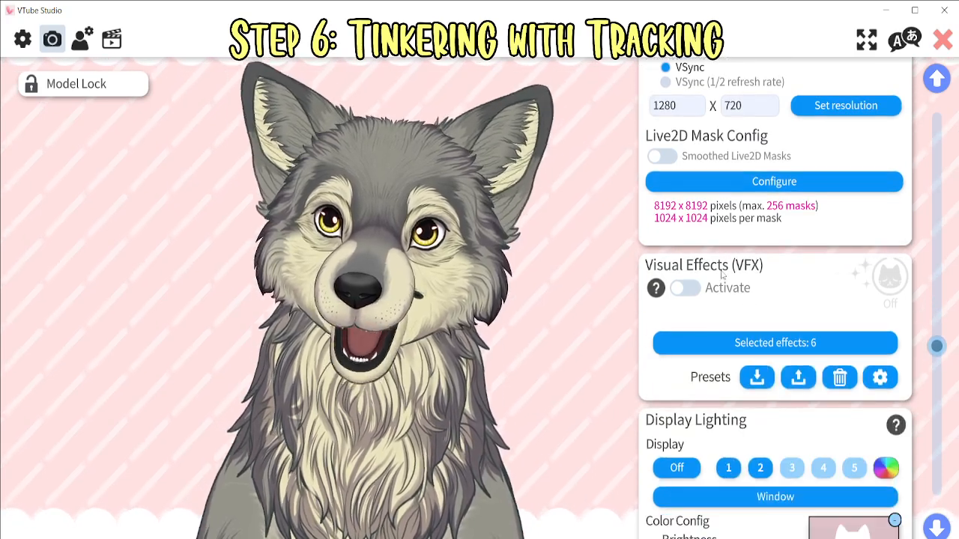
click(683, 288)
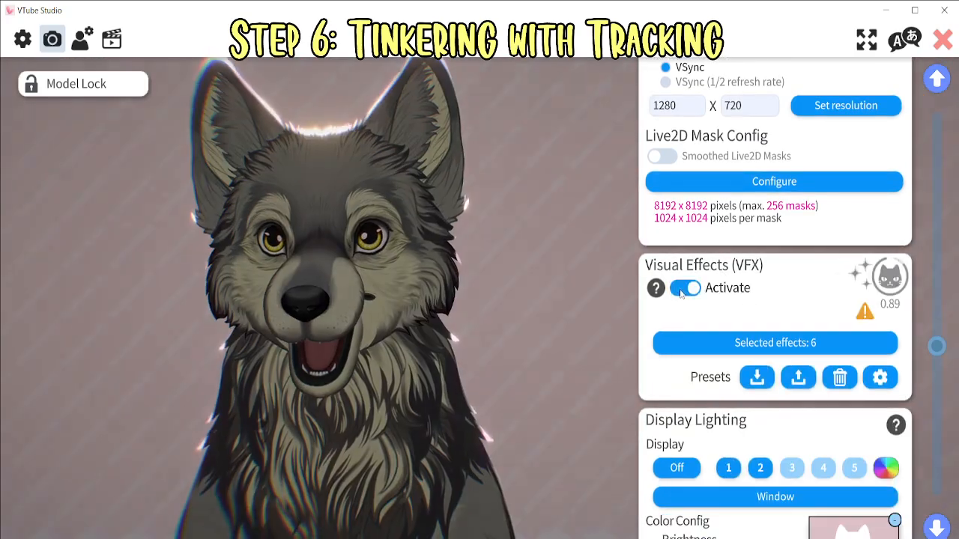
click(714, 343)
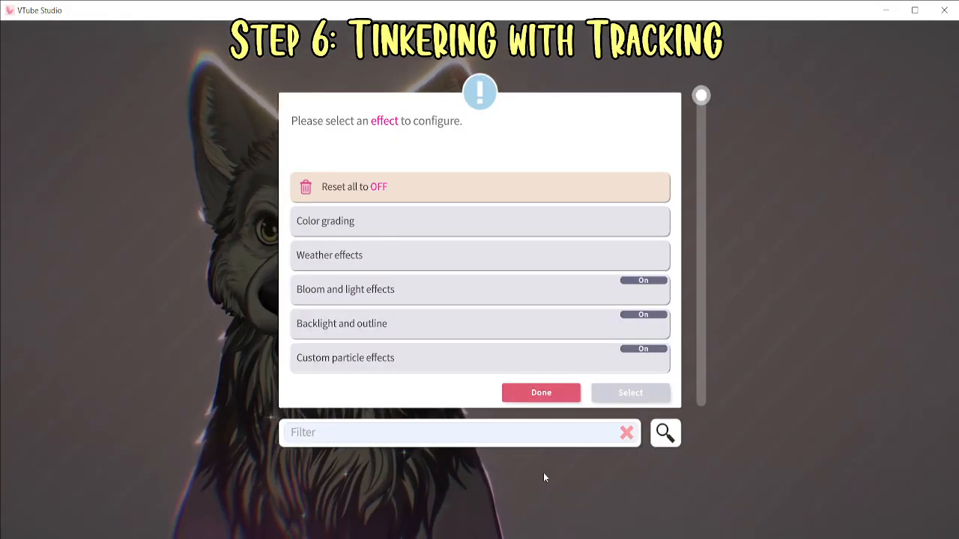
click(548, 395)
click(798, 378)
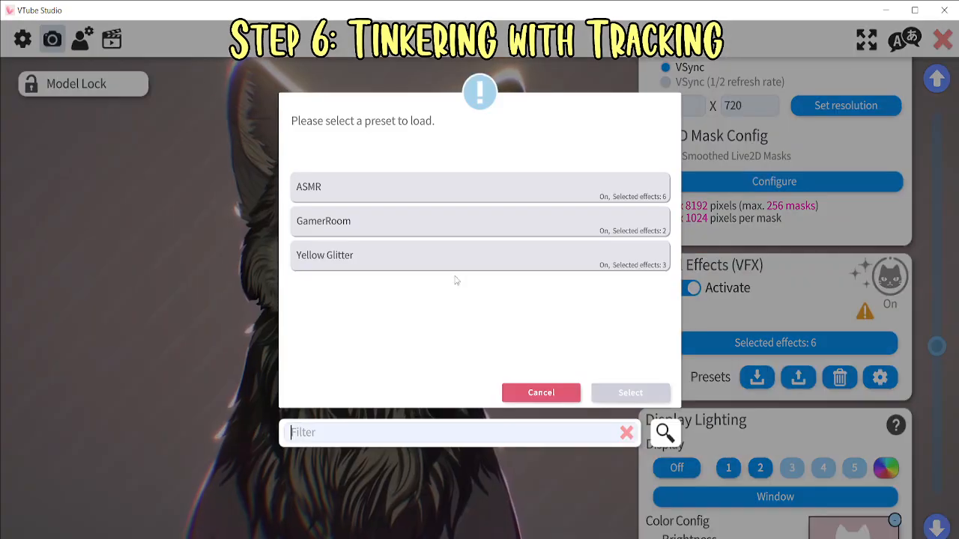
click(381, 255)
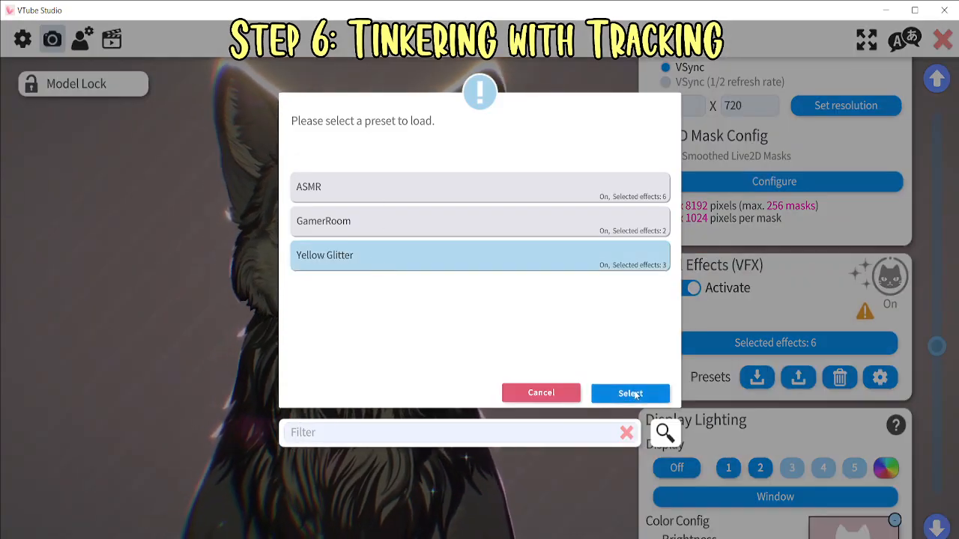
click(633, 393)
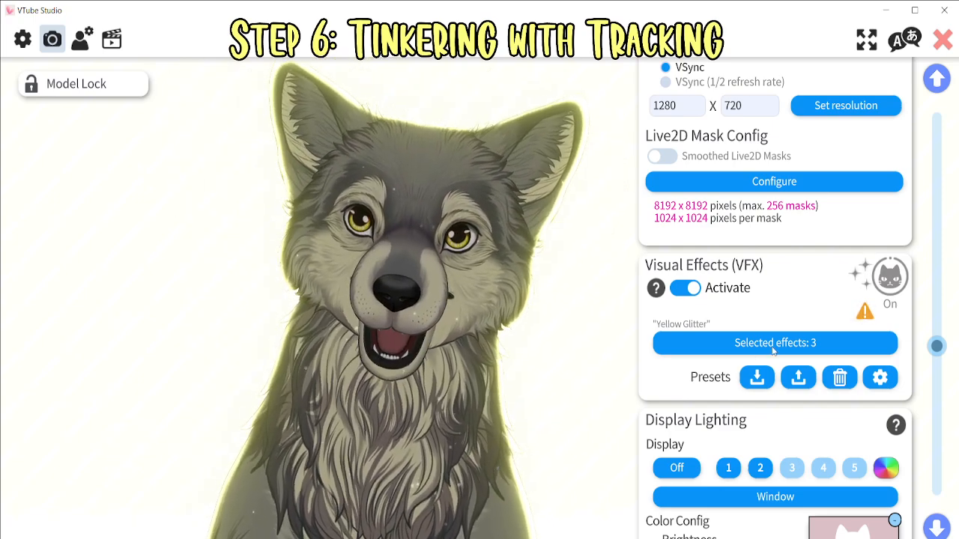
Try the Color grading effect with hue shift about 53, saturation 100 and brightness about 47, and cancel it
click(769, 344)
click(353, 222)
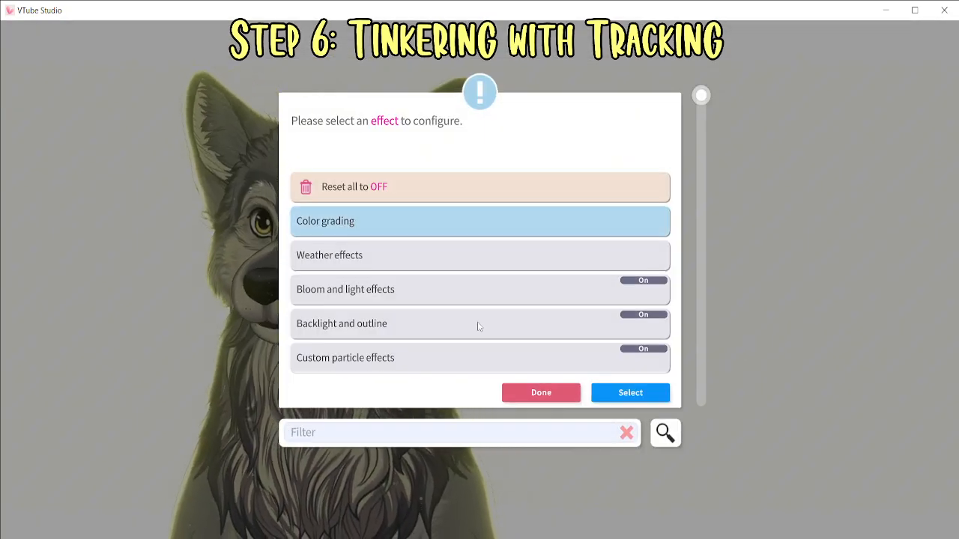
click(631, 392)
drag(696, 162, 856, 180)
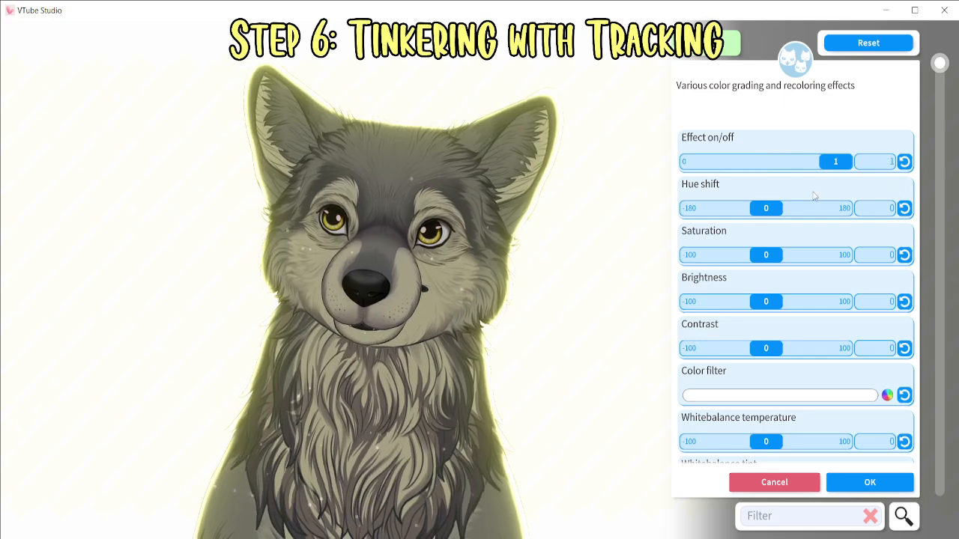
mouse_move(778, 213)
mouse_down()
mouse_move(642, 222)
mouse_move(585, 242)
mouse_move(786, 208)
mouse_up()
drag(771, 254, 879, 270)
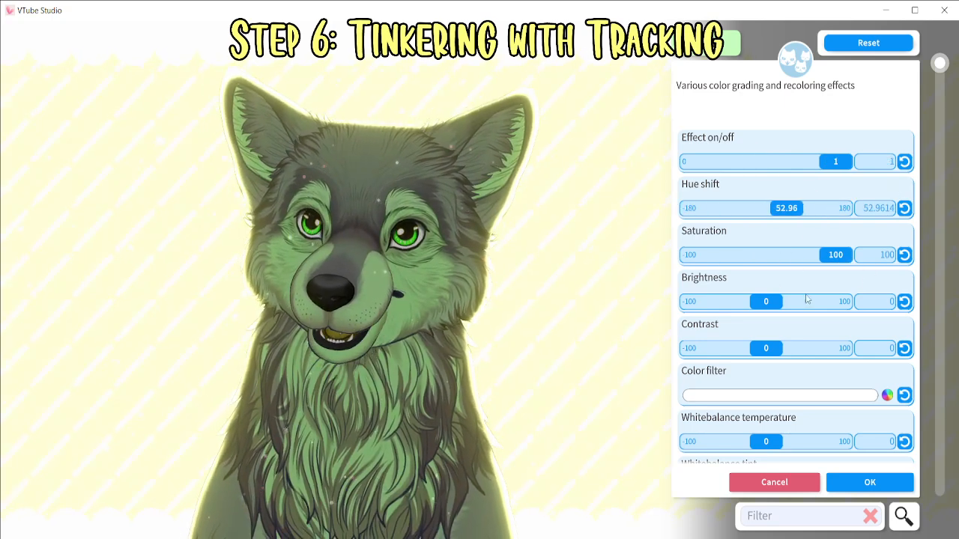
drag(766, 301, 802, 318)
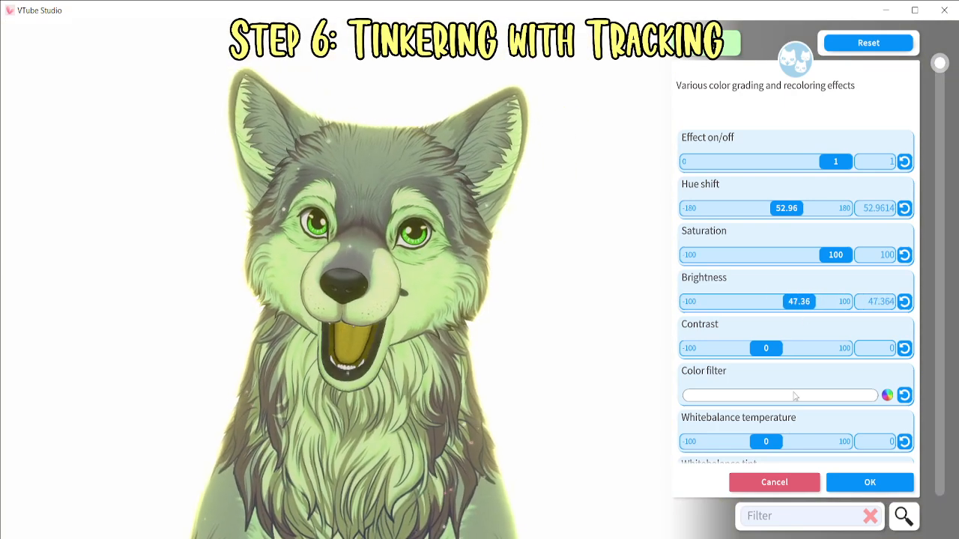
click(768, 485)
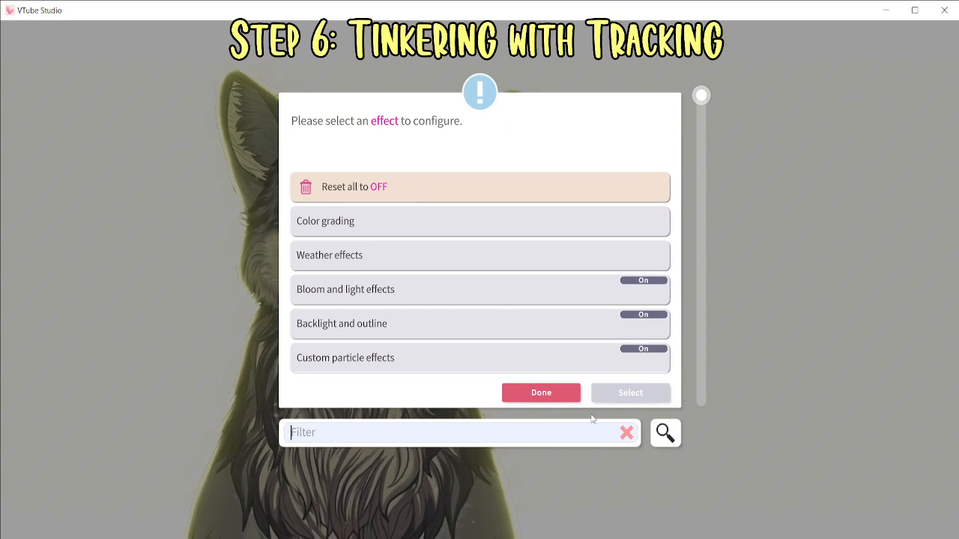
Leave the effects list and turn Visual Effects off
scroll(415, 218, down, 1)
click(401, 193)
click(571, 391)
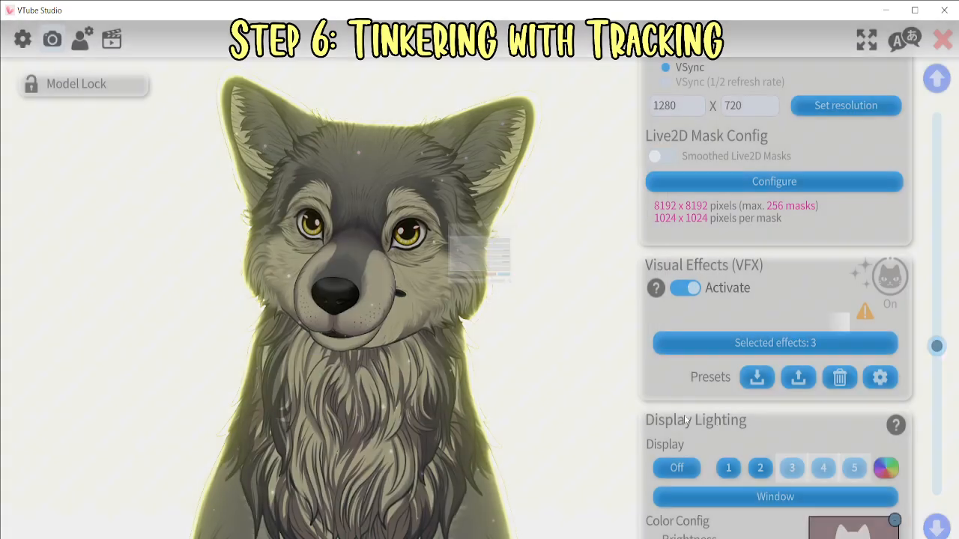
click(686, 289)
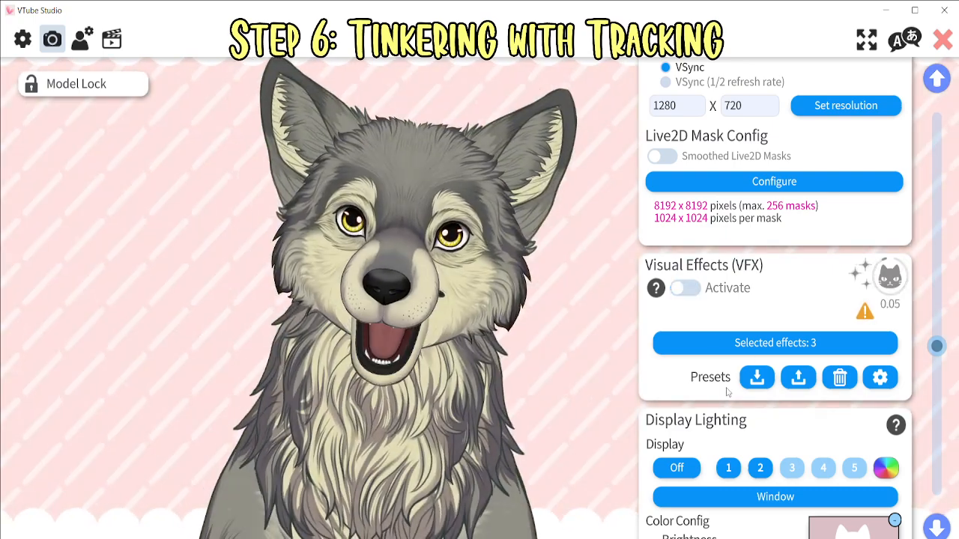
Look through the Display Lighting, Virtual Webcam, Spout2, NDI and Record Live2D Animation settings
scroll(725, 376, down, 2)
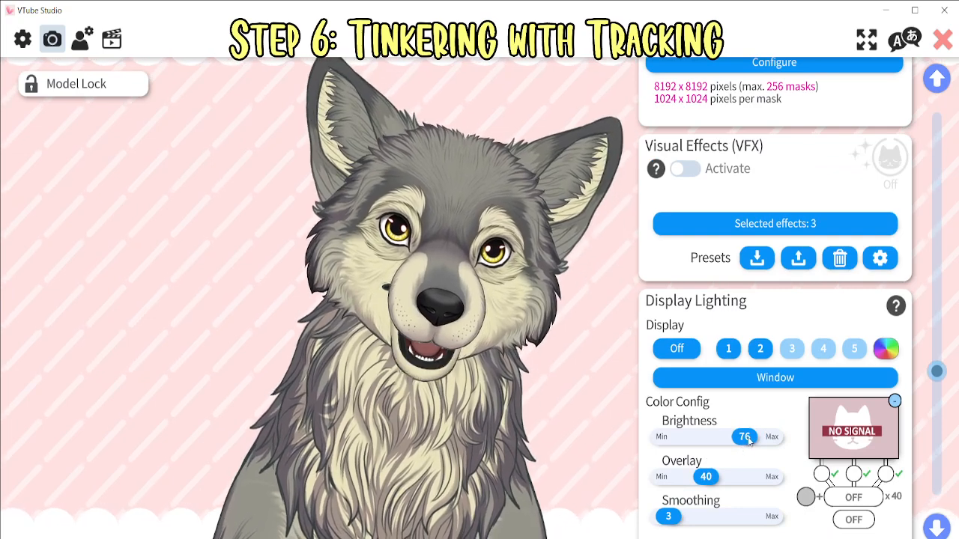
scroll(757, 420, down, 1)
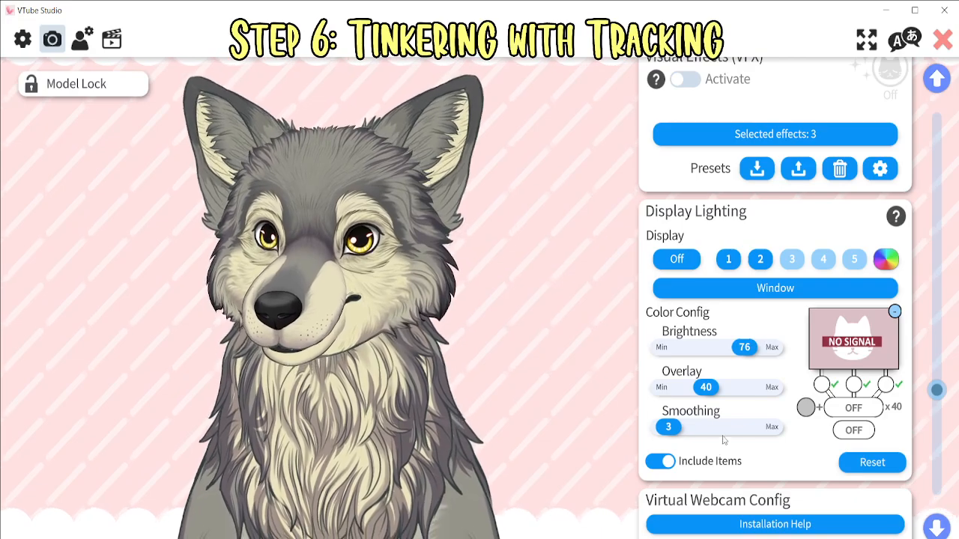
scroll(724, 440, down, 5)
scroll(719, 296, down, 4)
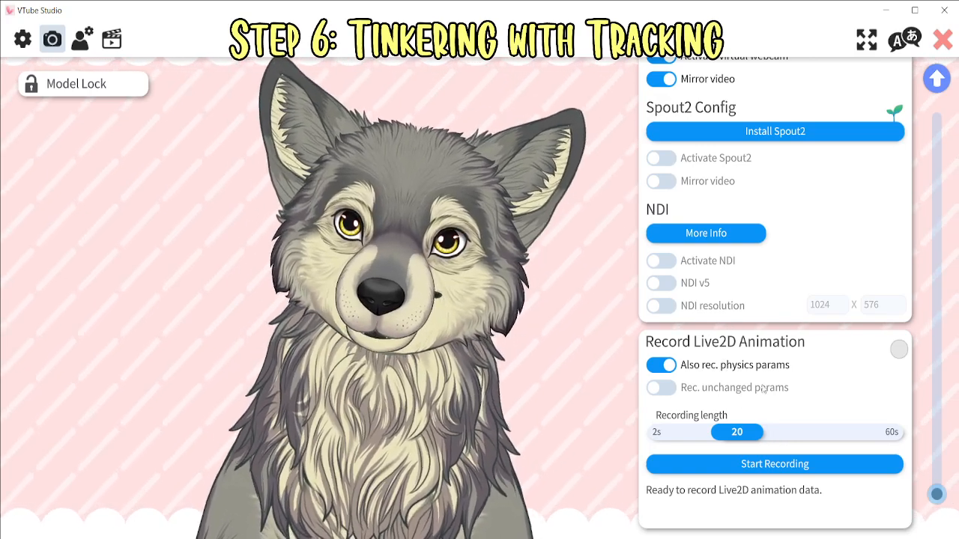
scroll(764, 386, up, 10)
scroll(765, 386, up, 5)
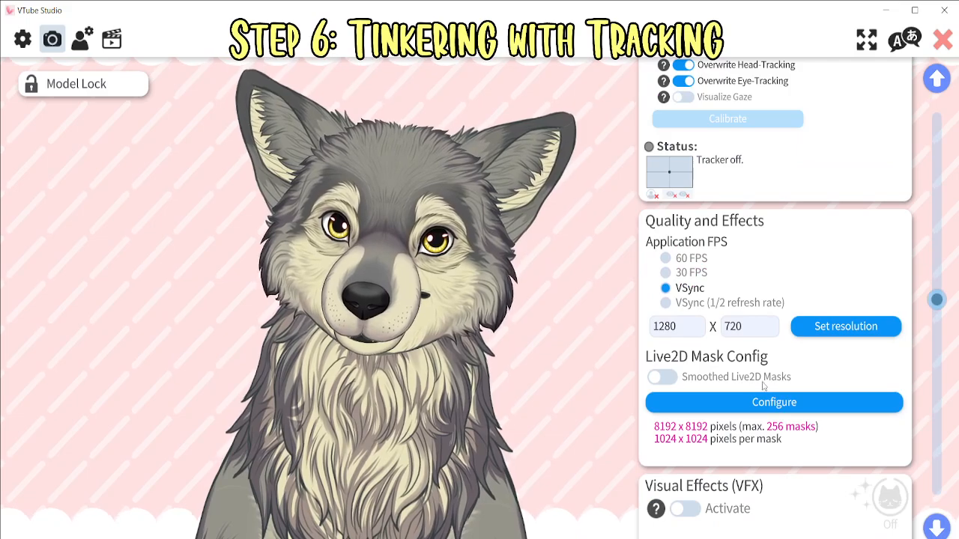
Activate Movement Config in the wolf model's settings
click(78, 41)
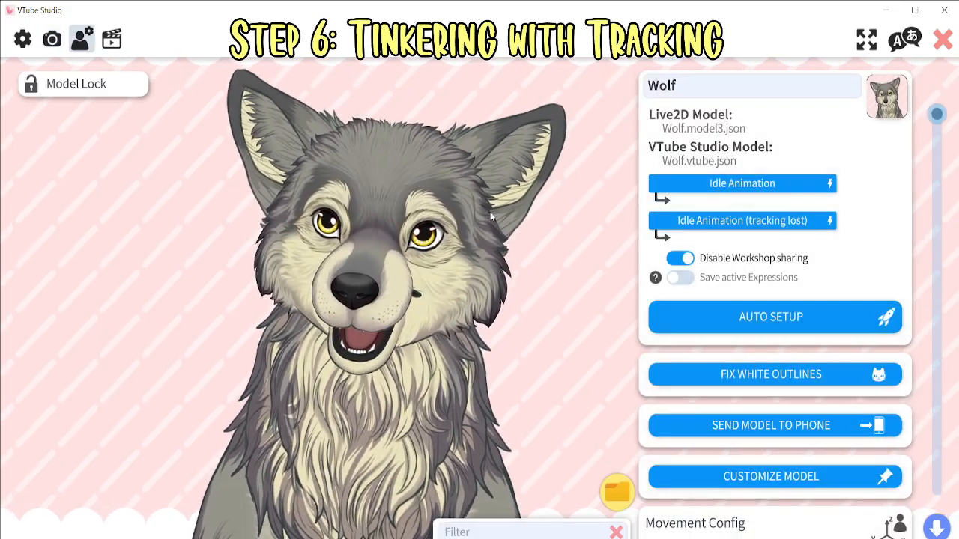
scroll(739, 337, down, 5)
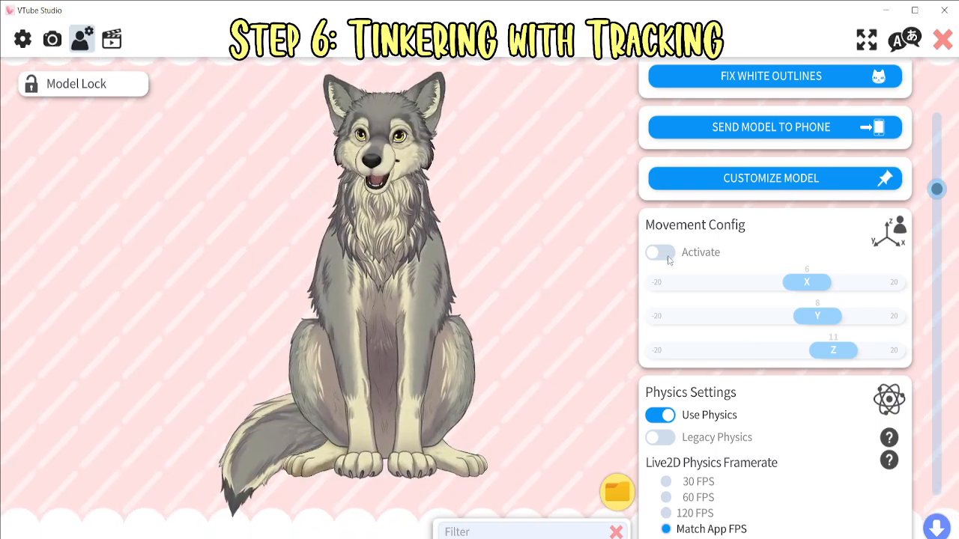
click(660, 253)
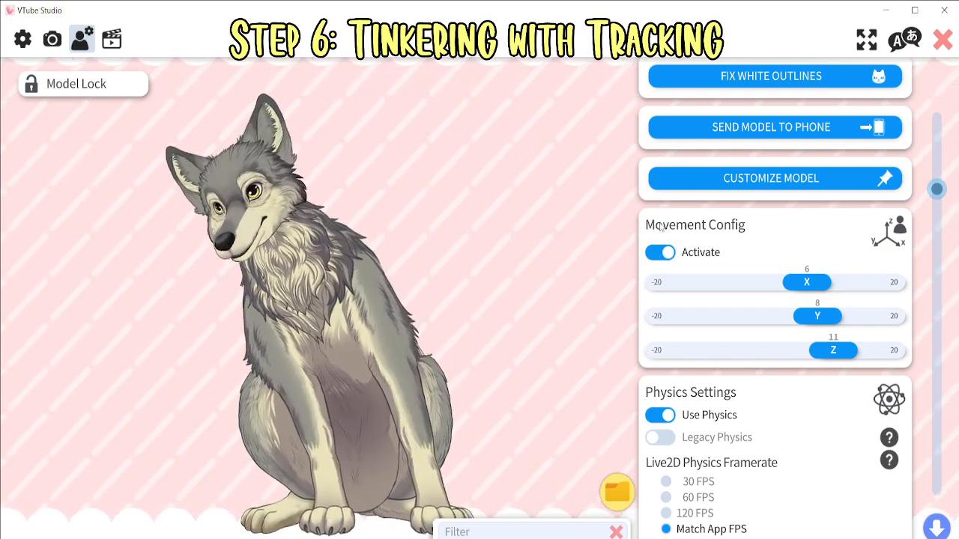
Switch Movement Config off and on repeatedly to compare the wolf's motion, leaving it activated
click(662, 254)
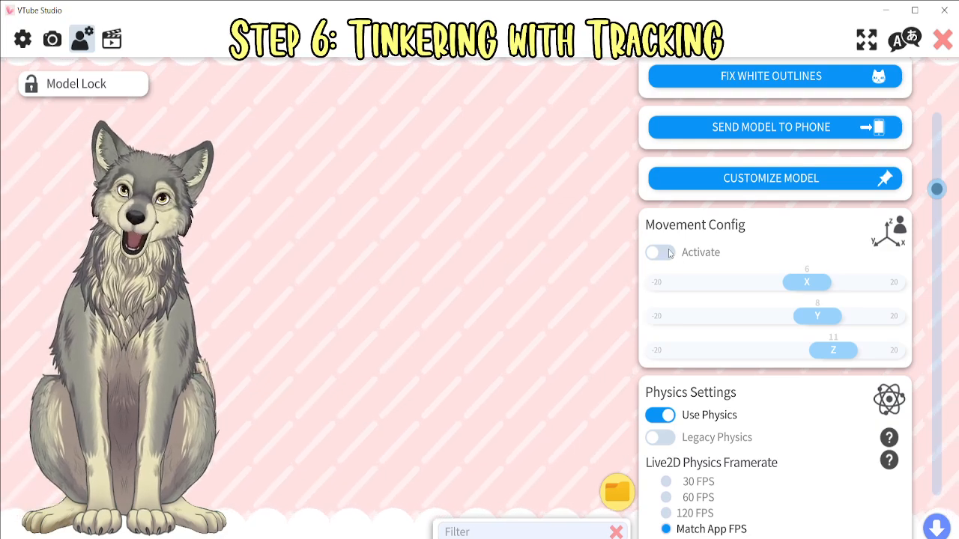
click(659, 253)
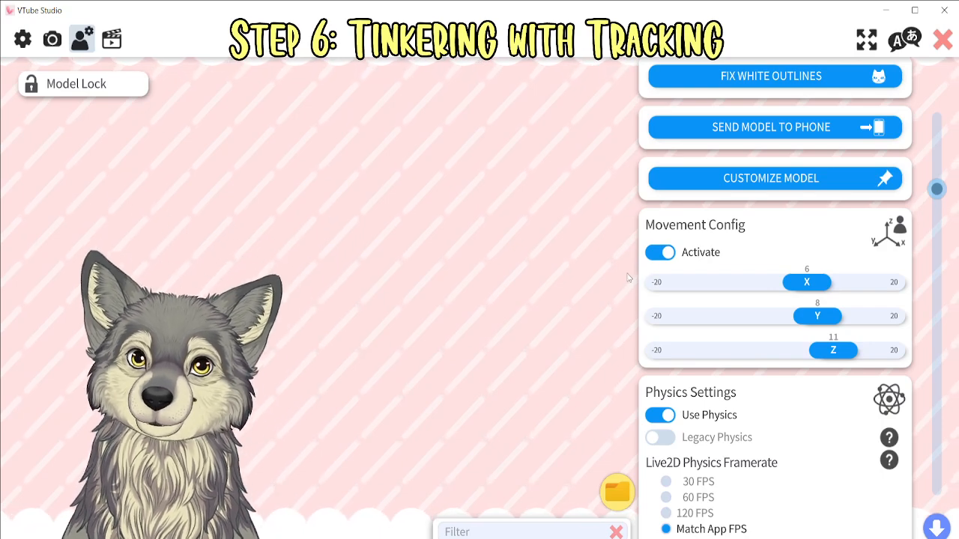
click(659, 258)
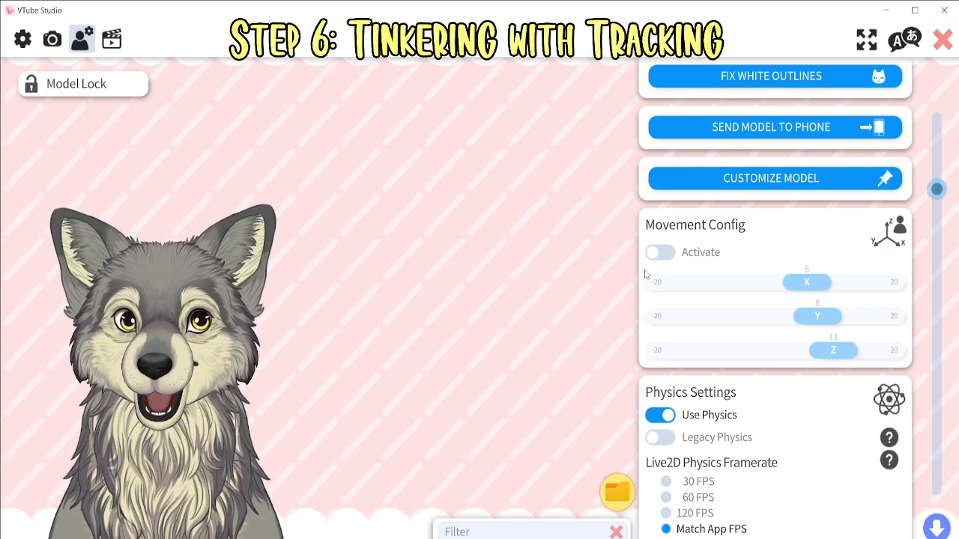
click(660, 255)
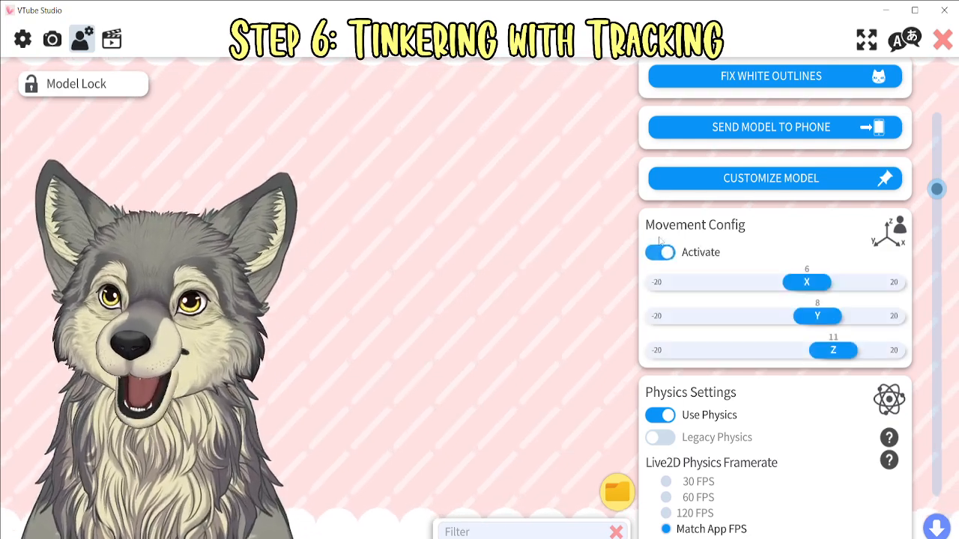
Try the Physics Strength at 100 and return it to the default of 50
scroll(700, 457, down, 4)
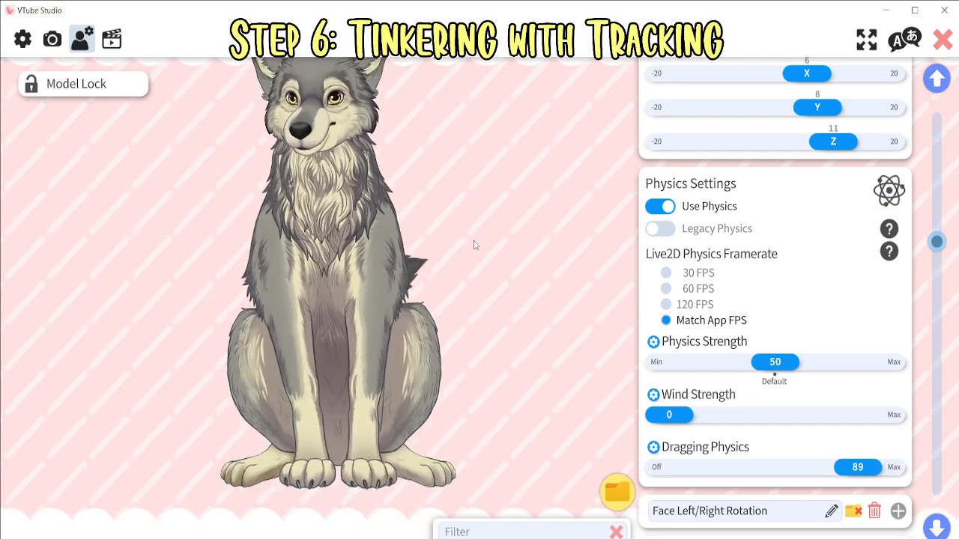
drag(775, 363, 924, 379)
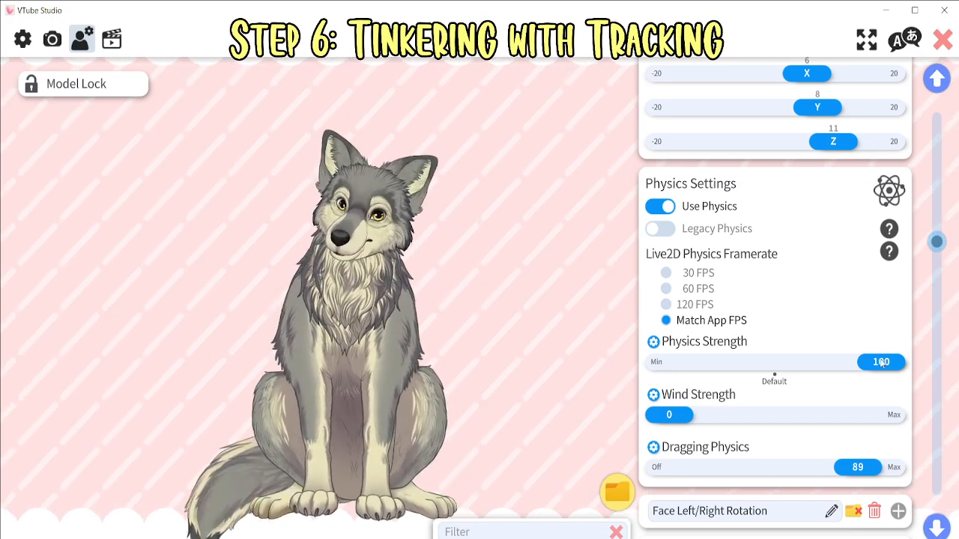
drag(877, 362, 817, 375)
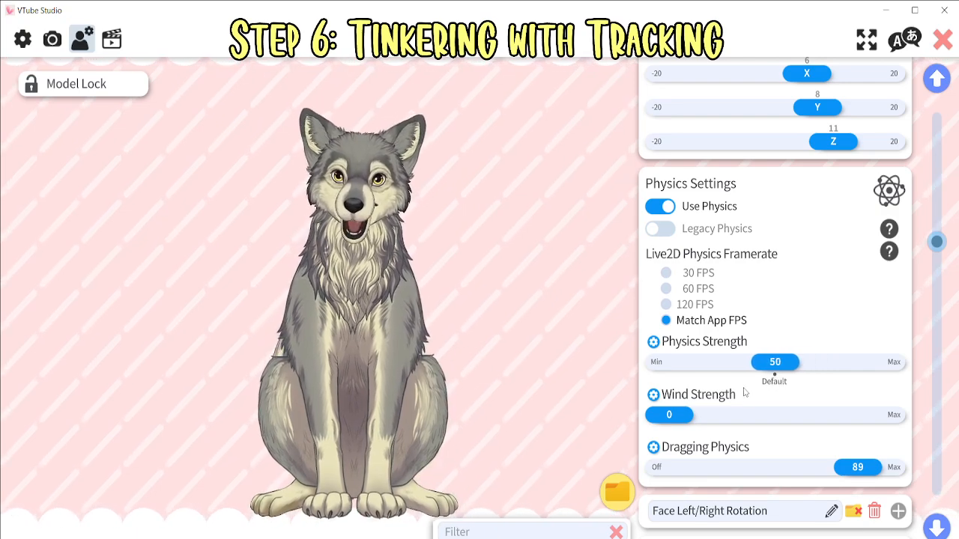
Expand Face Left/Right Rotation and set its input range to -15 and 15
scroll(732, 422, down, 5)
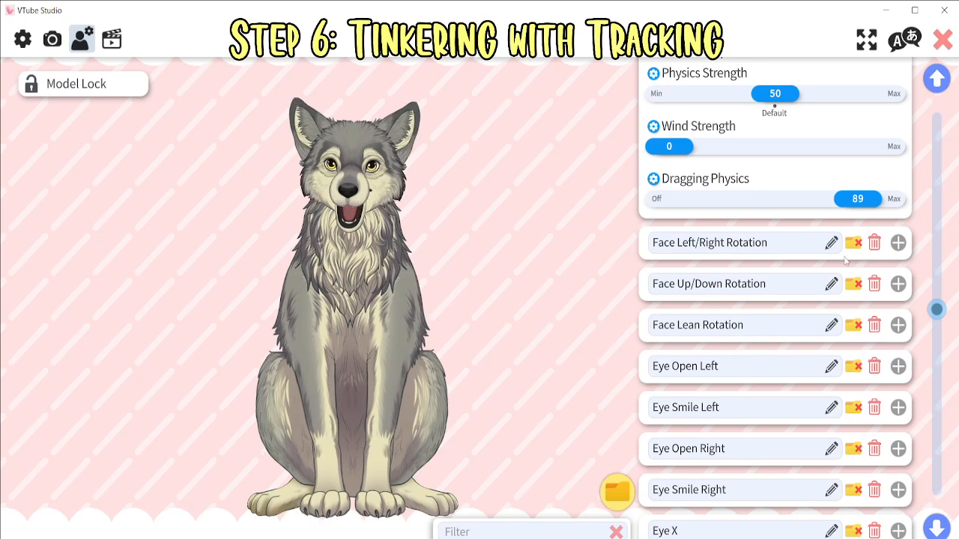
scroll(850, 294, down, 6)
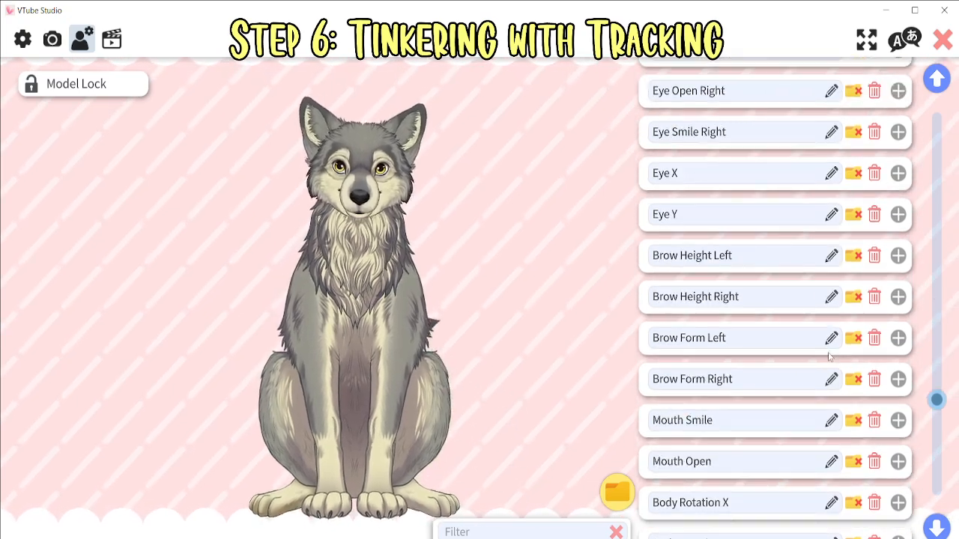
scroll(821, 362, up, 5)
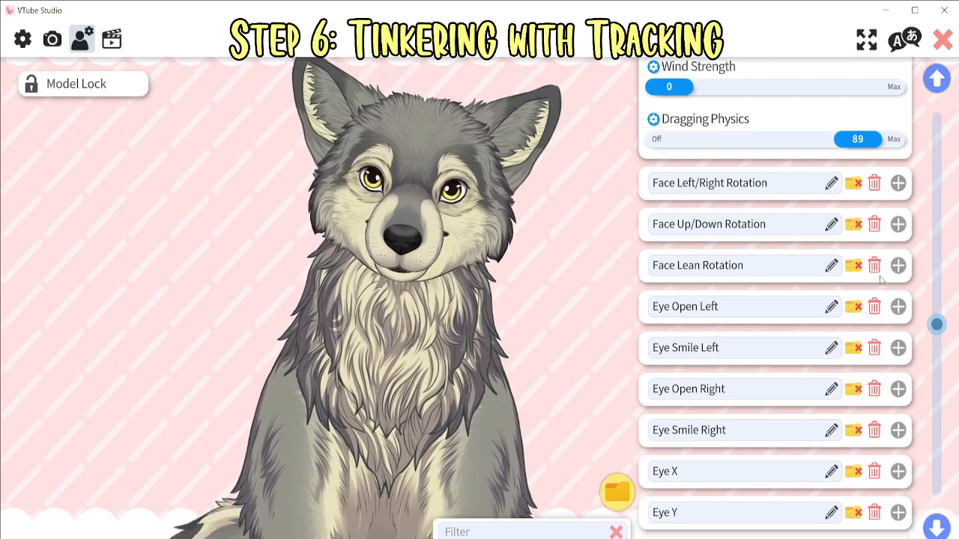
click(898, 184)
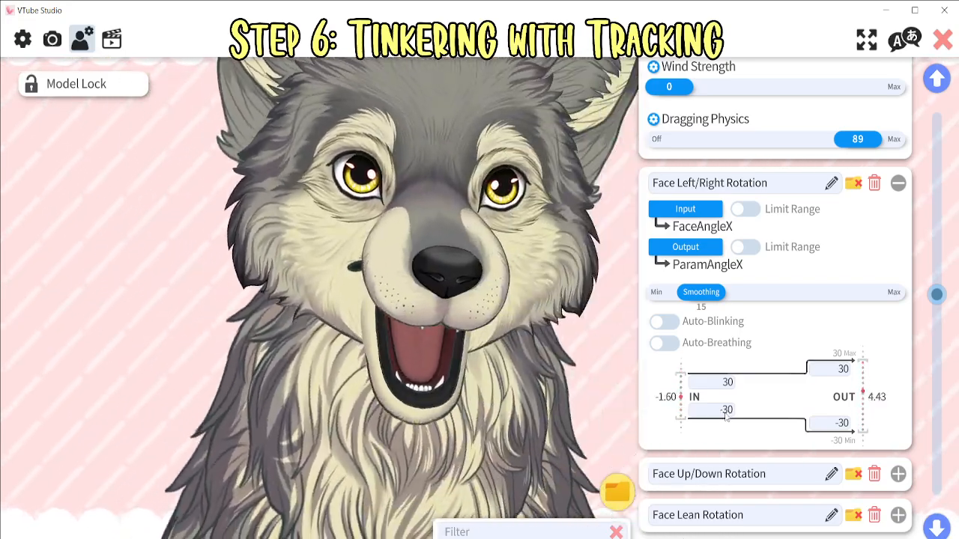
click(726, 414)
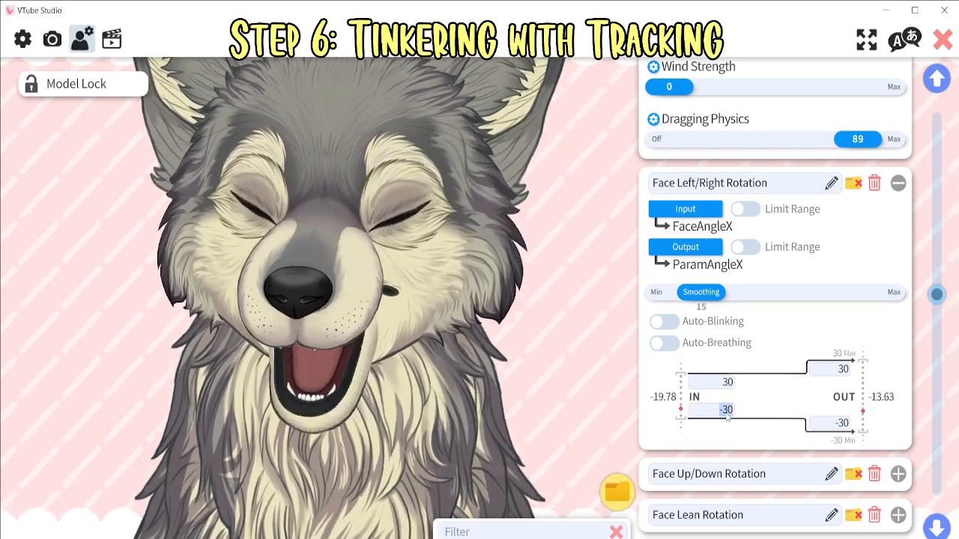
text(-15)
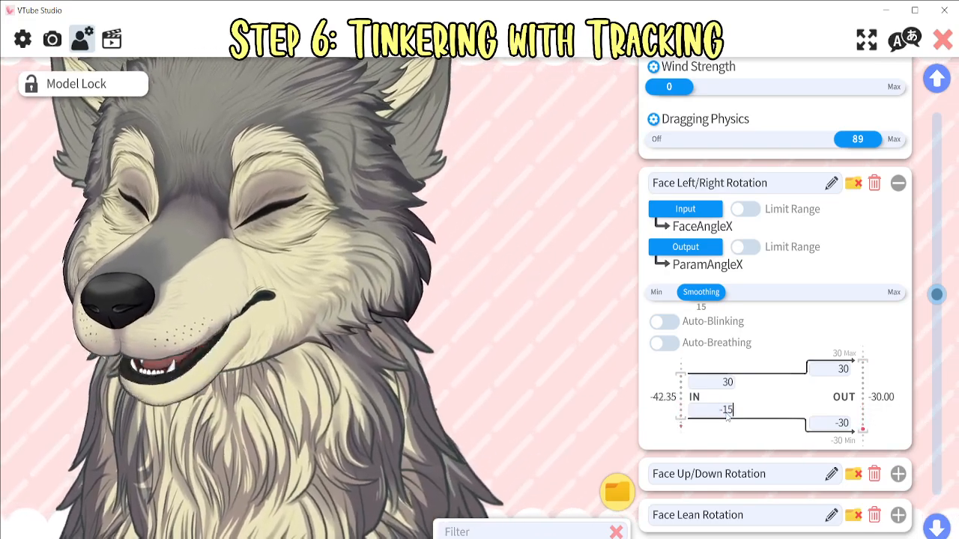
click(724, 383)
text(15)
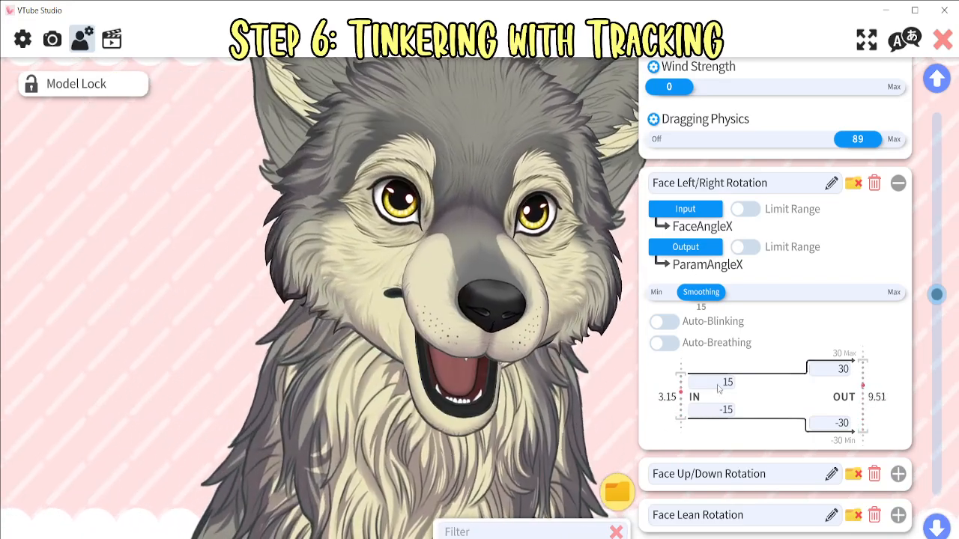
Return the Face Left/Right Rotation input range to 30 and -30 and collapse the parameter
click(720, 383)
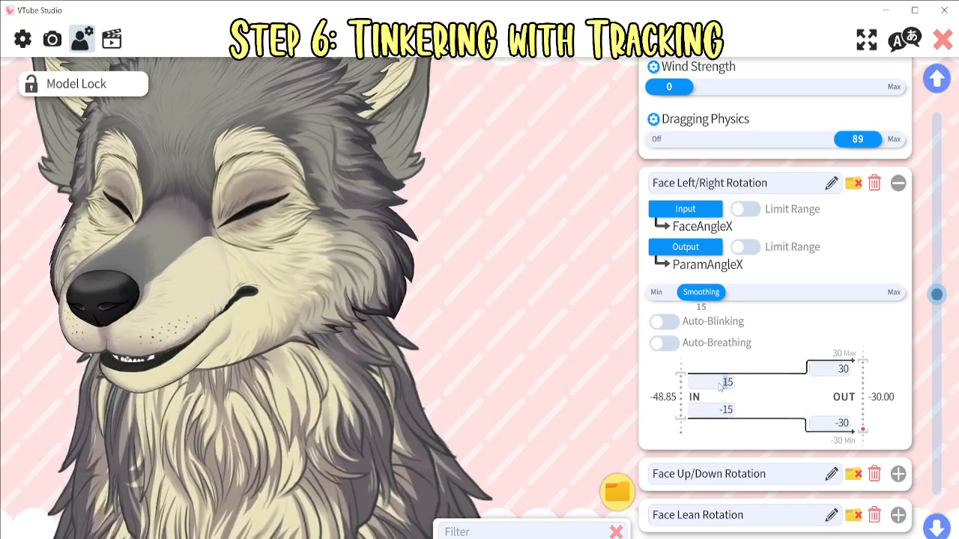
text(350)
key(Delete)
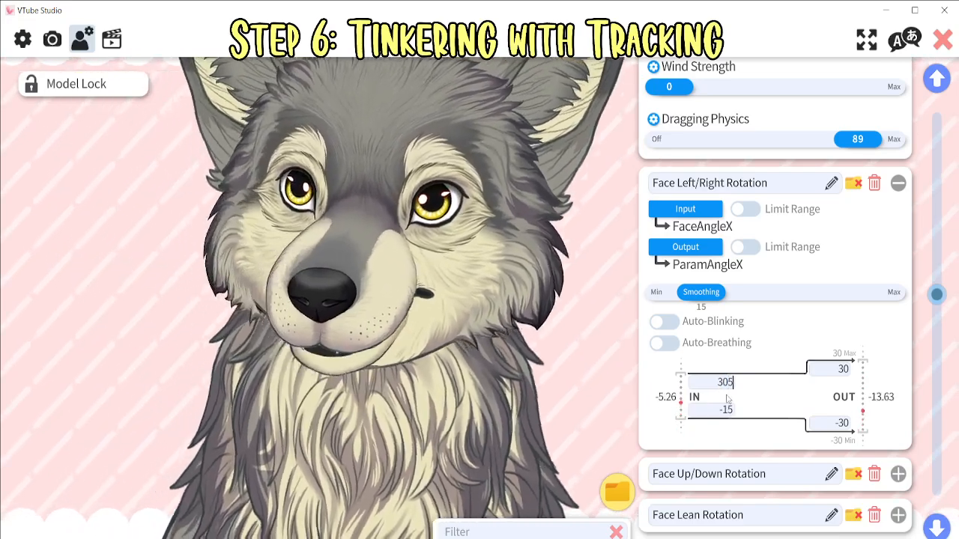
click(725, 412)
text(-30)
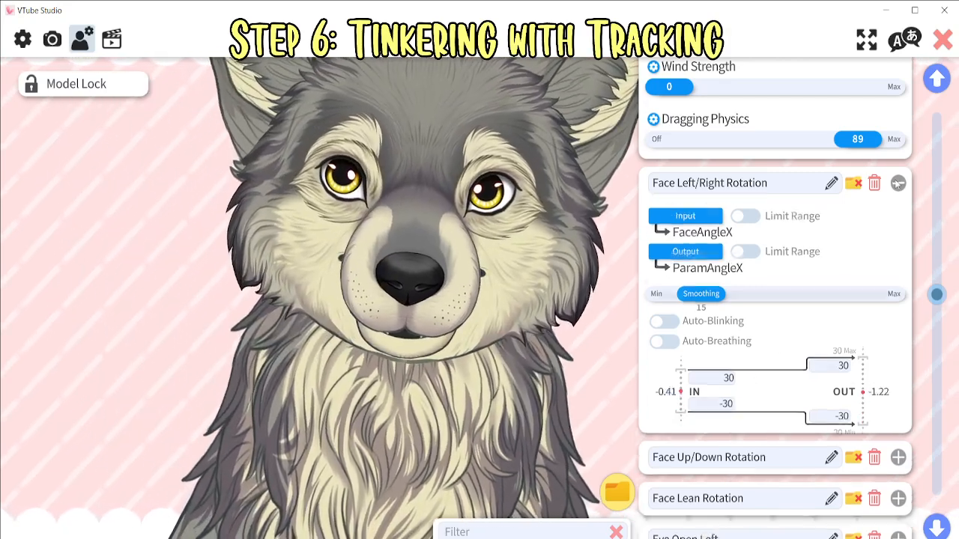
click(899, 183)
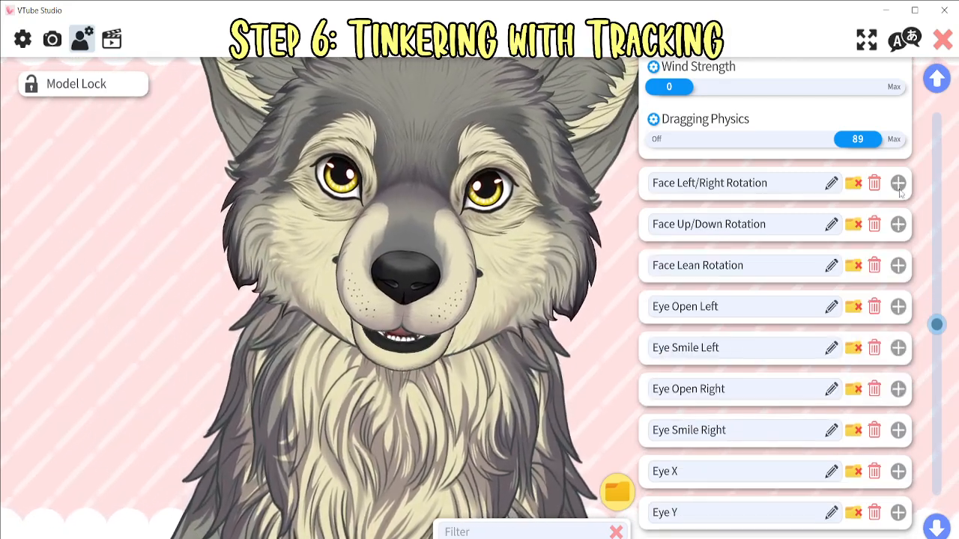
Check the input and output ranges of Face Up/Down Rotation and Face Lean Rotation, collapsing each one
click(899, 224)
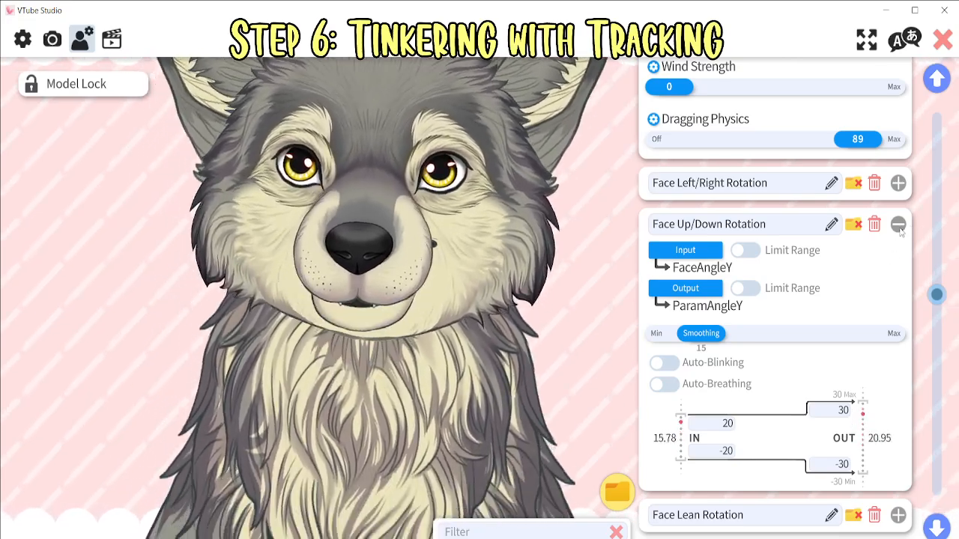
click(898, 224)
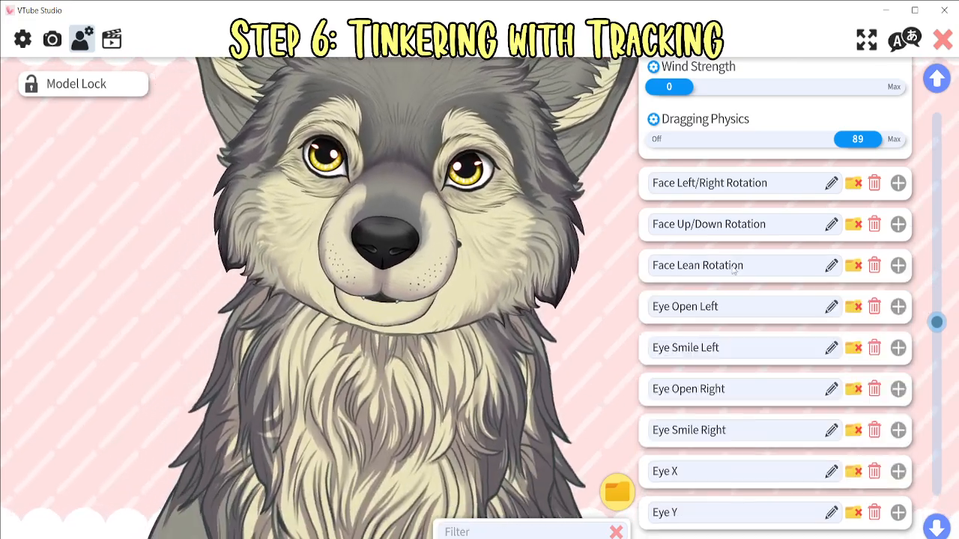
click(898, 265)
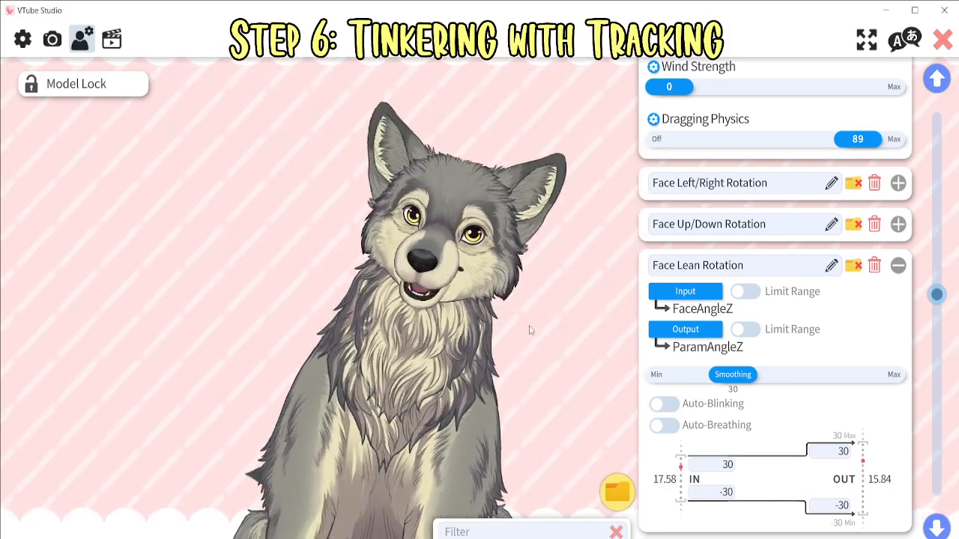
click(898, 266)
Find Body Rotation Z in the parameter list, examine its ranges and collapse it
scroll(871, 336, down, 6)
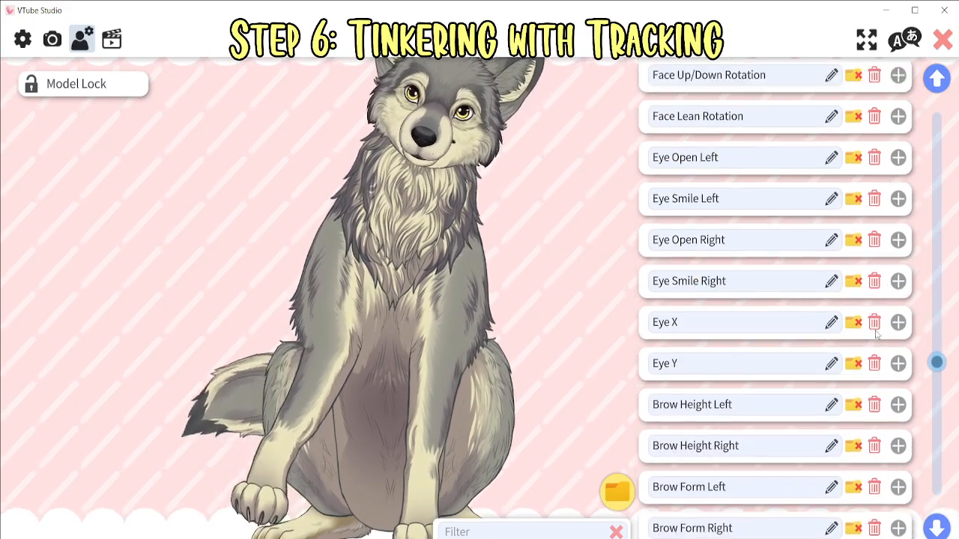
scroll(804, 364, up, 3)
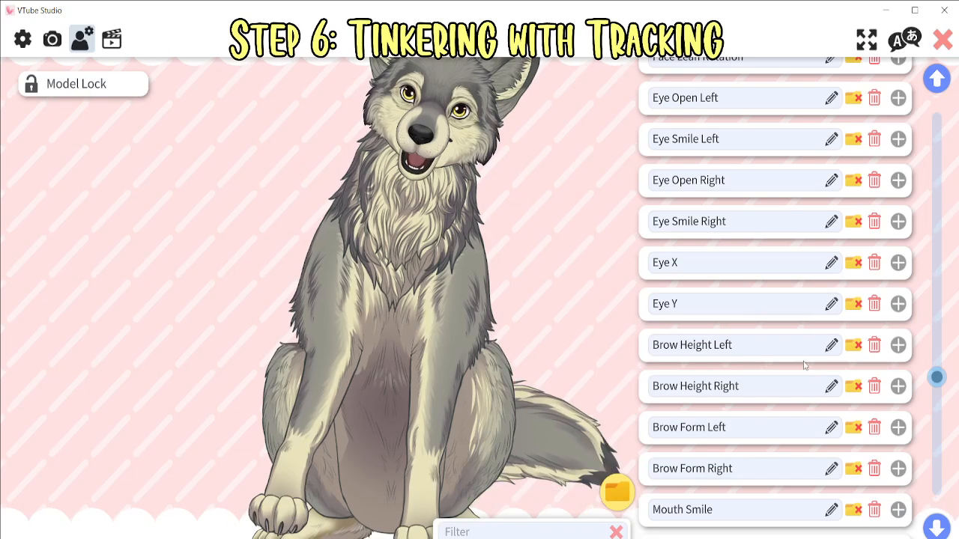
scroll(803, 368, down, 5)
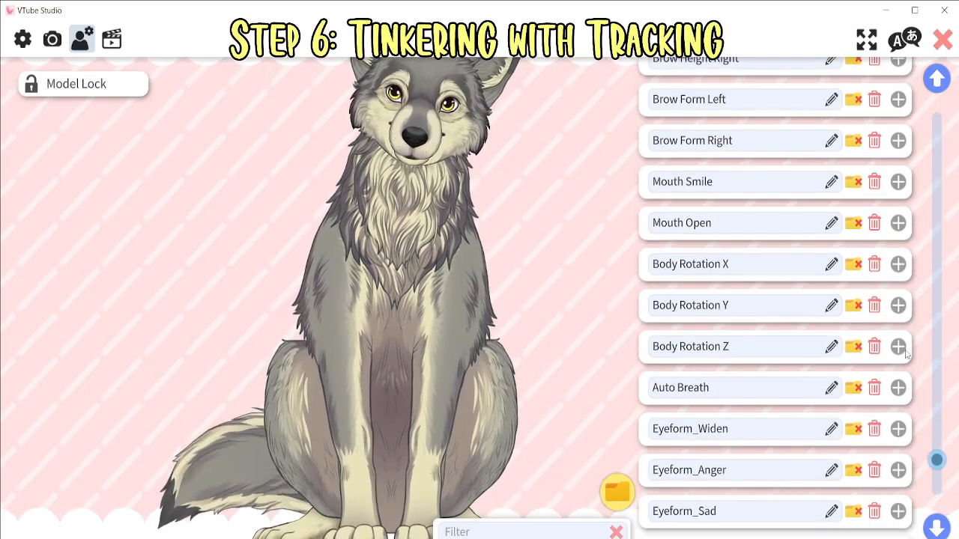
click(898, 346)
scroll(819, 432, down, 2)
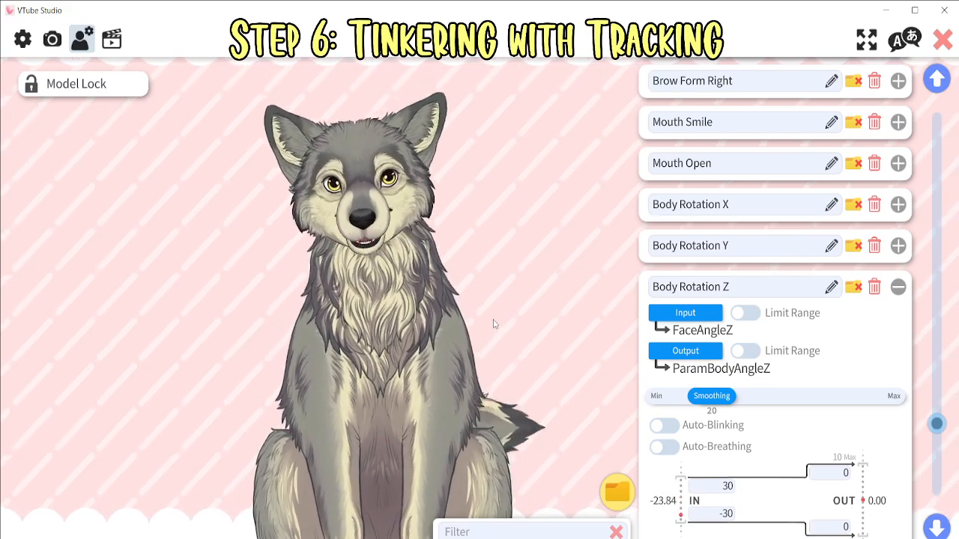
click(898, 287)
Set the Face Lean Rotation input range to 15 and -15 and collapse the parameter
scroll(857, 292, up, 8)
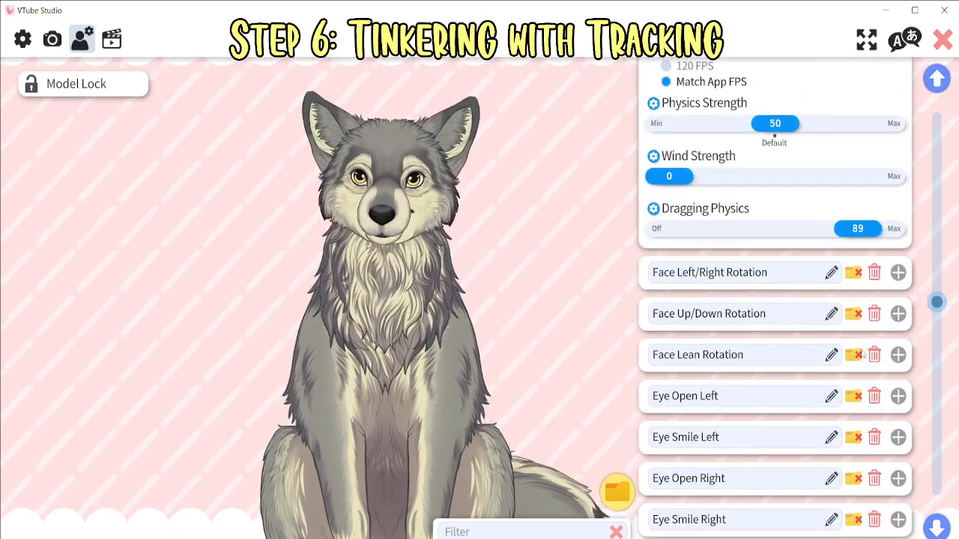
click(898, 354)
scroll(885, 379, down, 3)
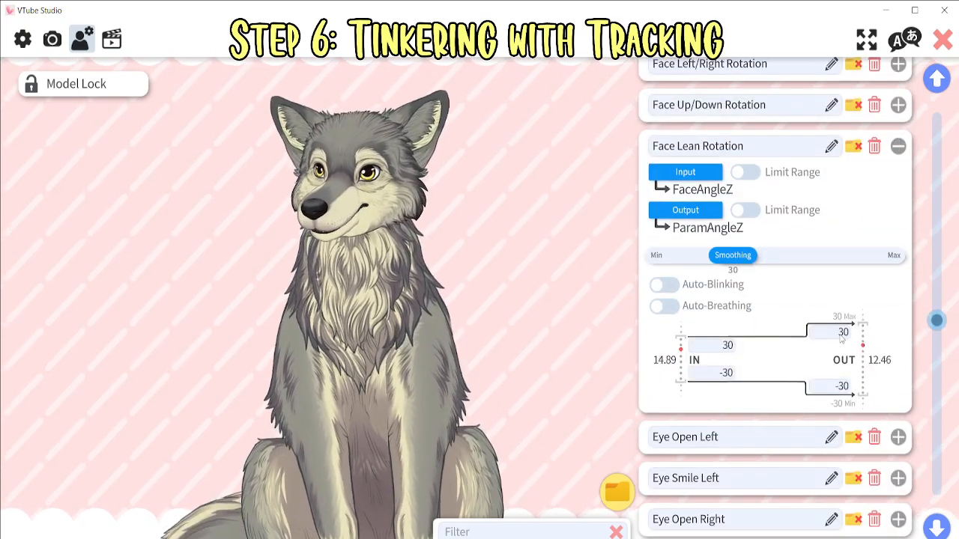
click(712, 372)
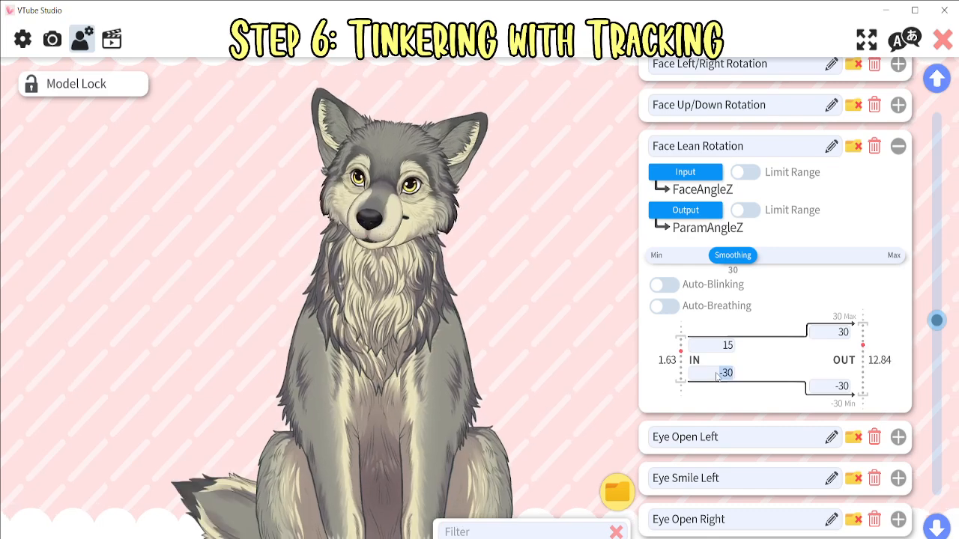
text(-15)
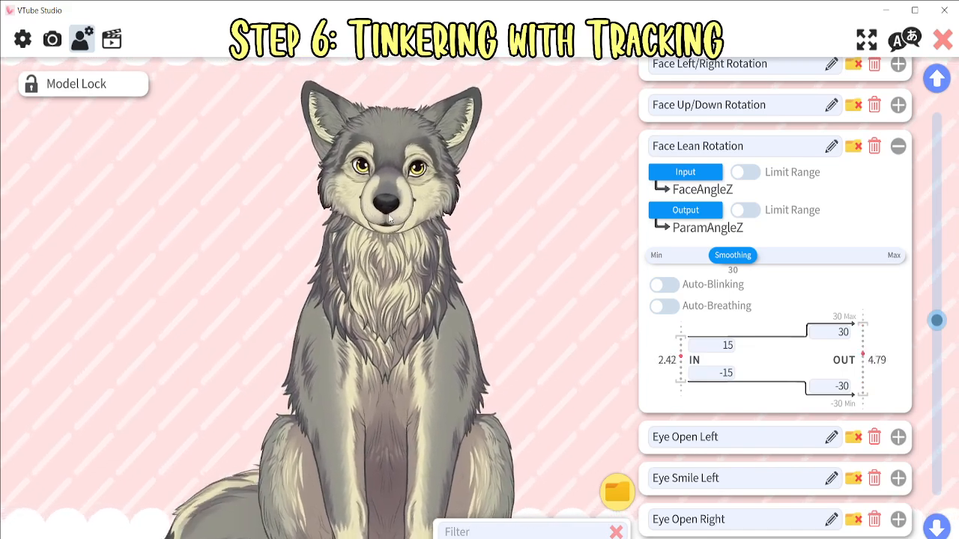
click(899, 146)
Expand Body Rotation Z and set its output range to 10 and -10
scroll(808, 429, down, 5)
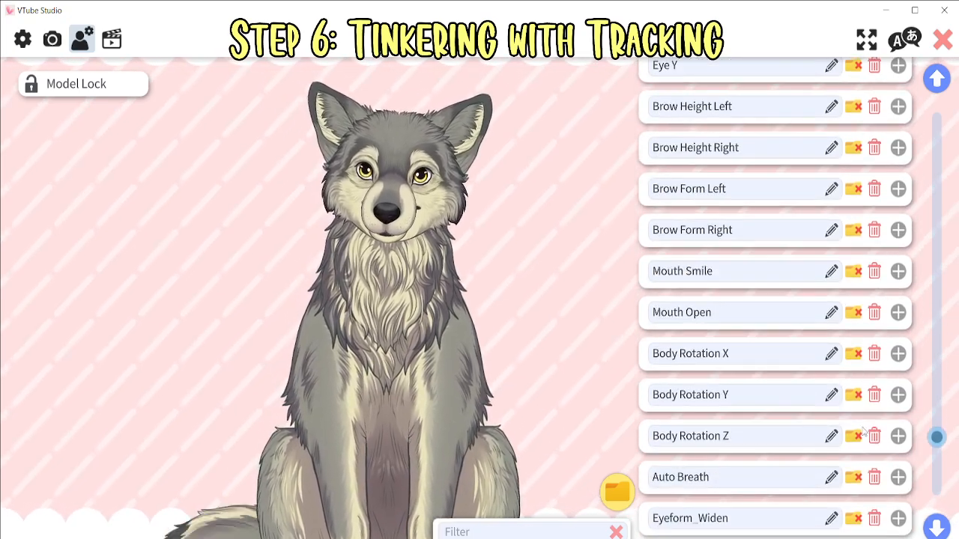
click(898, 436)
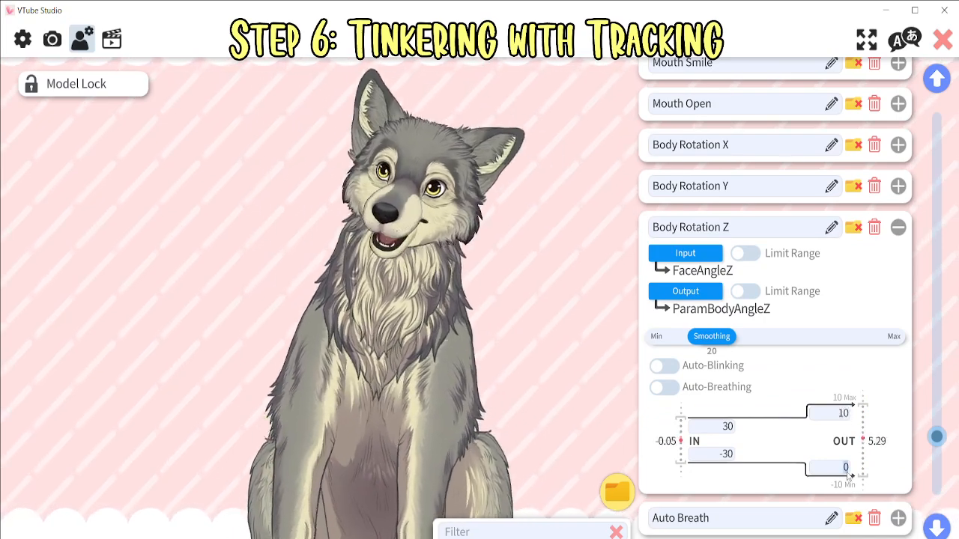
text(0)
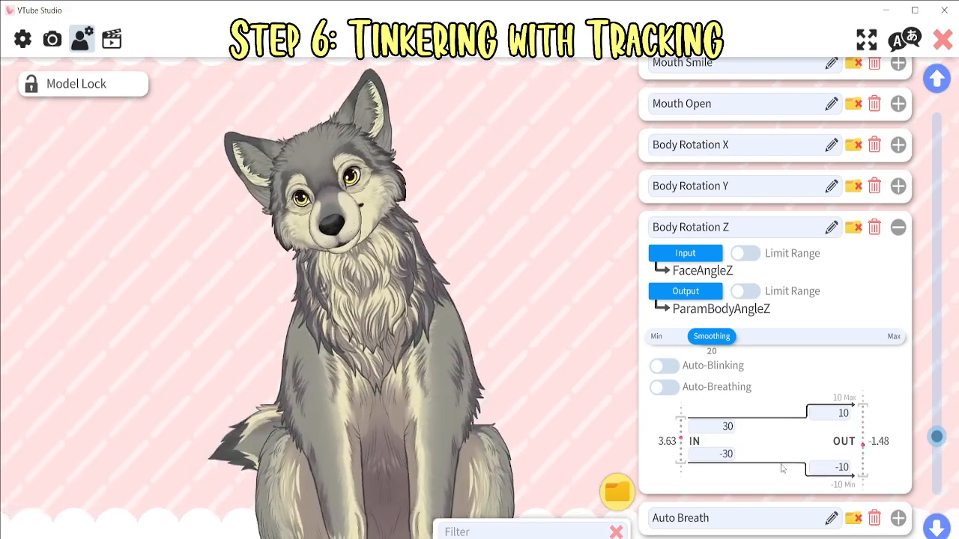
Try the Body Rotation Z output range at 5 and -5, switching the upper limit to 10 and back to compare
click(833, 415)
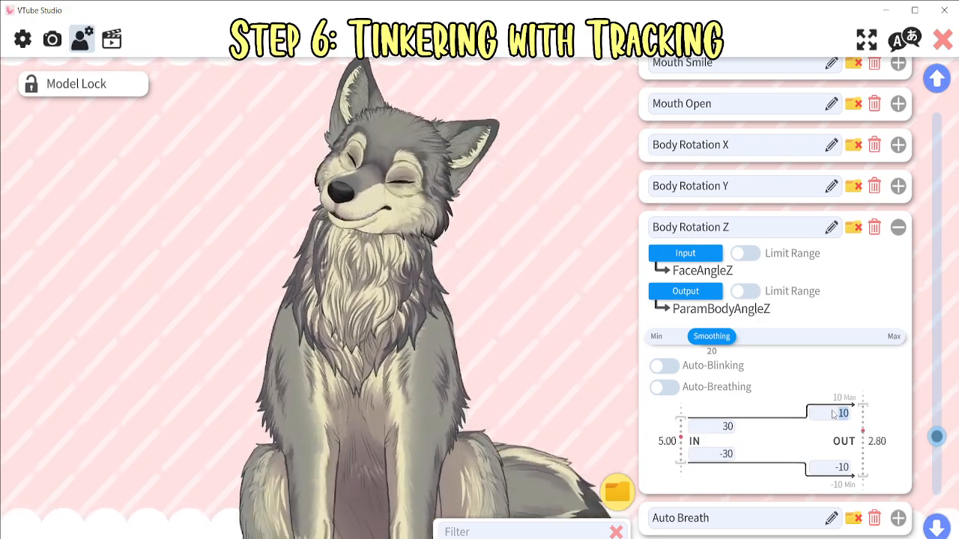
text(5)
key(BackSpace)
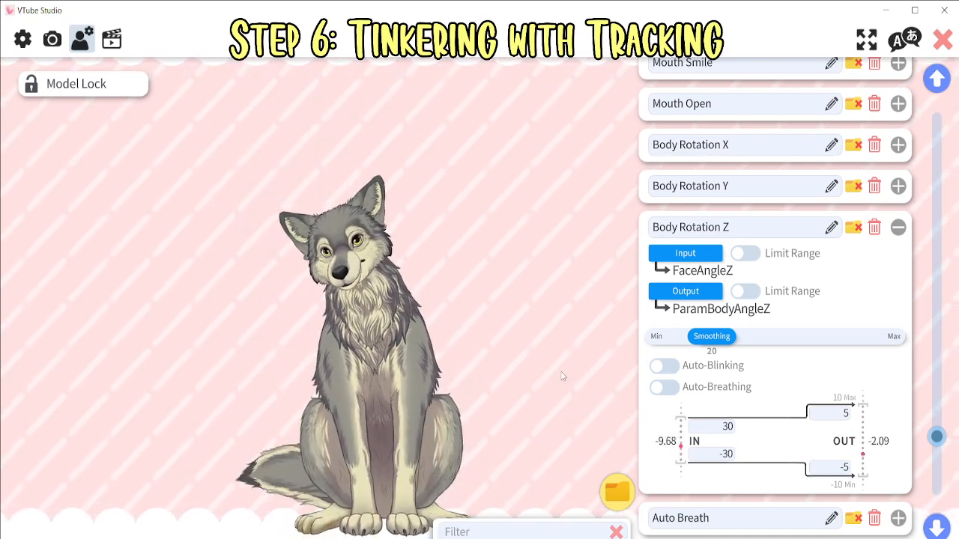
click(842, 413)
text(10)
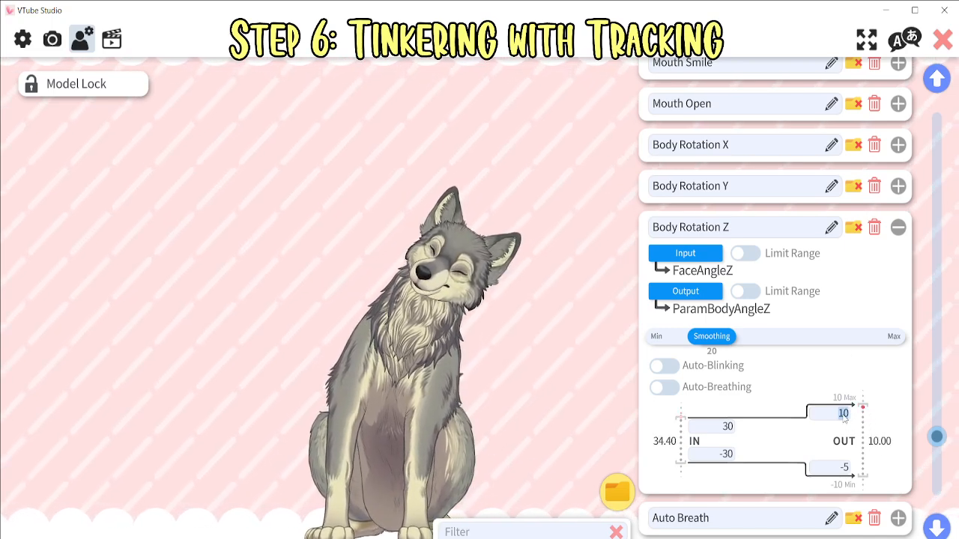
text(5)
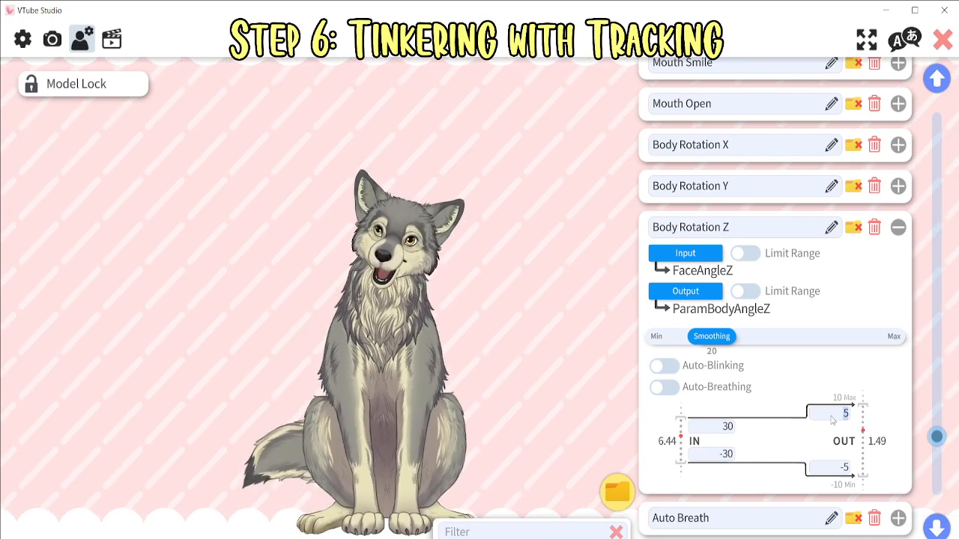
Return the Body Rotation Z output range to 10 and -10 and collapse the parameter
text(10)
click(838, 472)
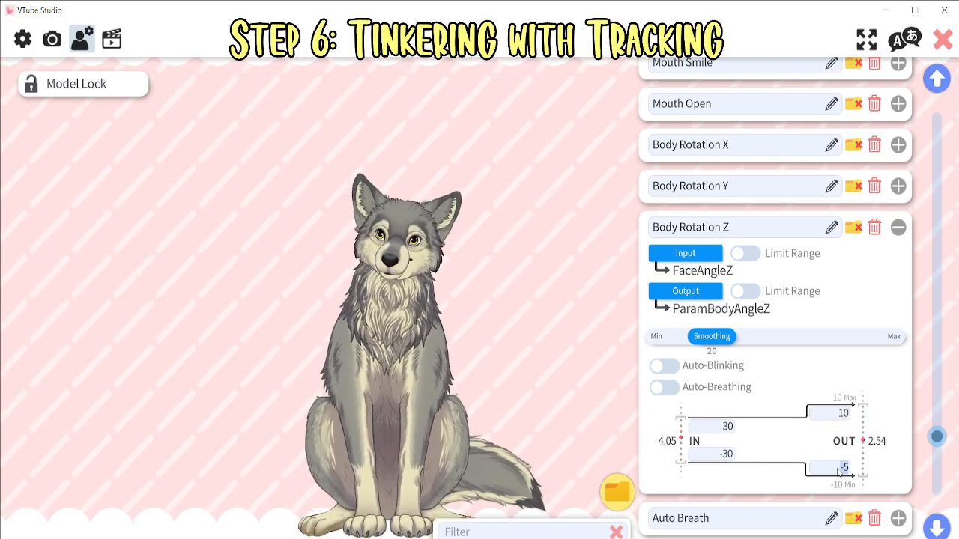
text(-10)
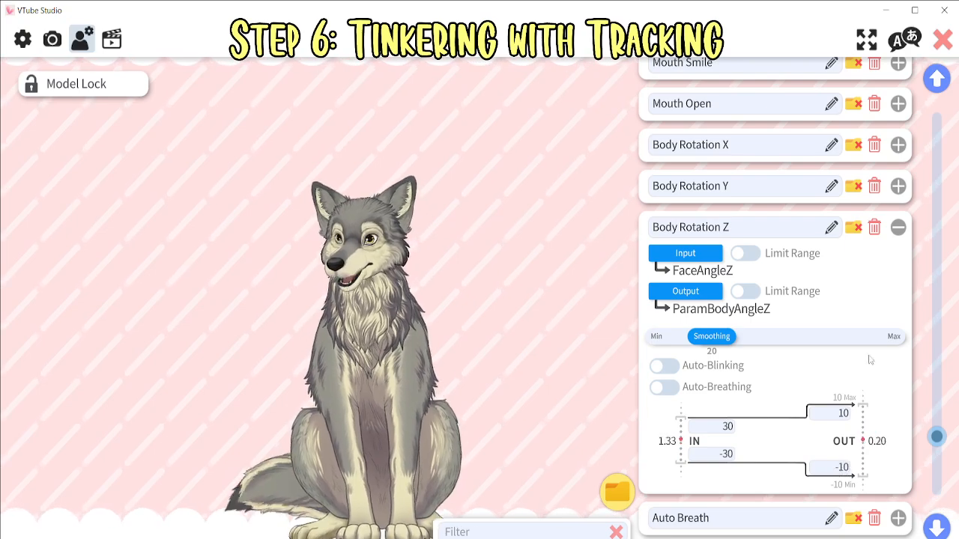
click(898, 227)
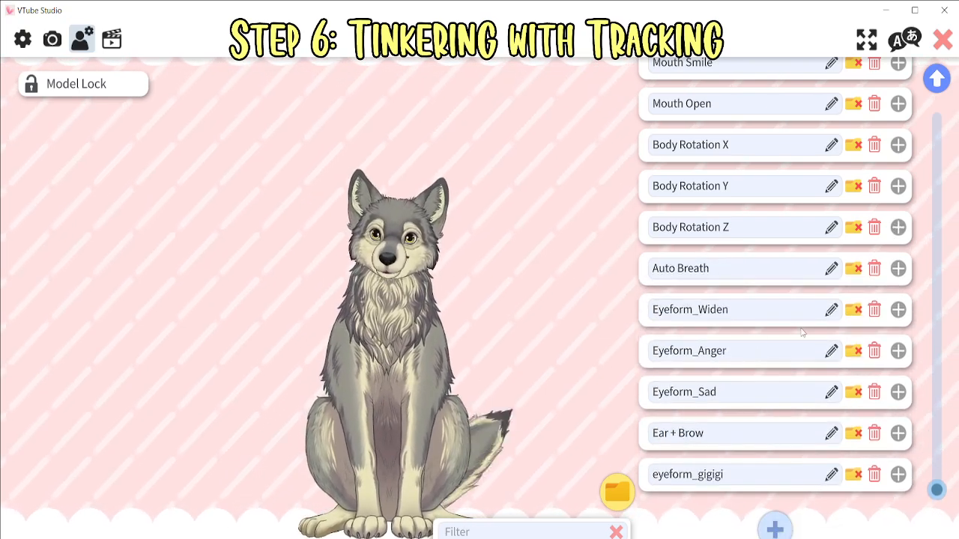
Expand Eyeform_Widen, try its upper output limit at 0, return it to 1 and collapse the parameter
scroll(571, 331, up, 6)
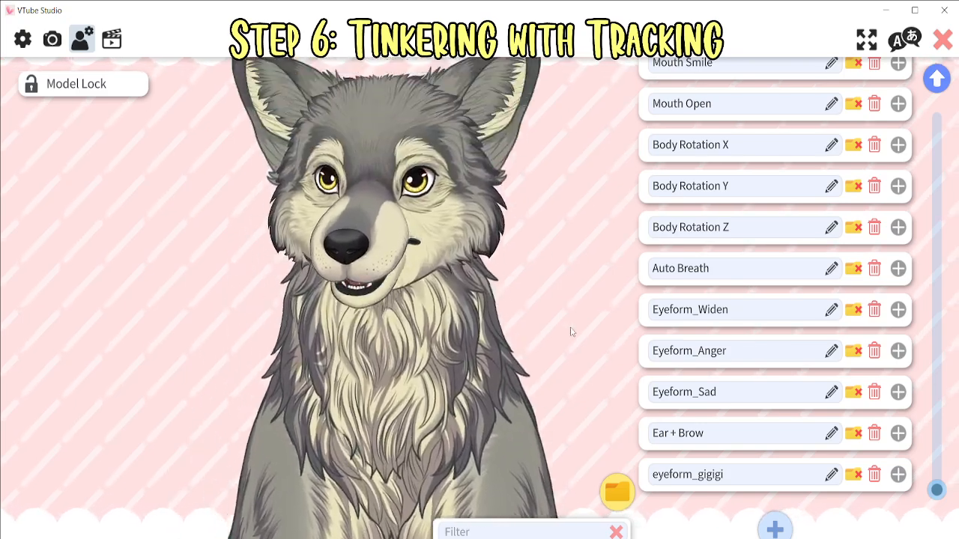
click(689, 310)
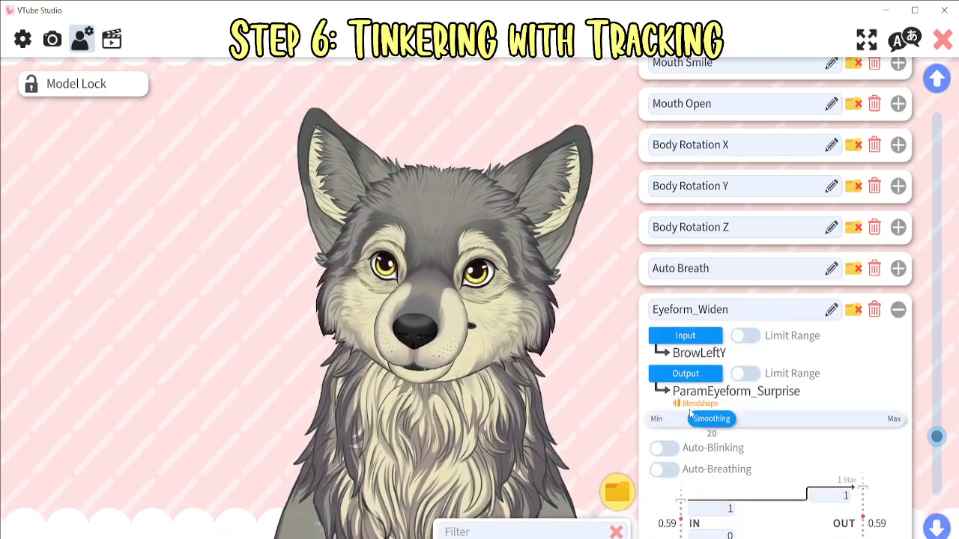
scroll(574, 300, up, 6)
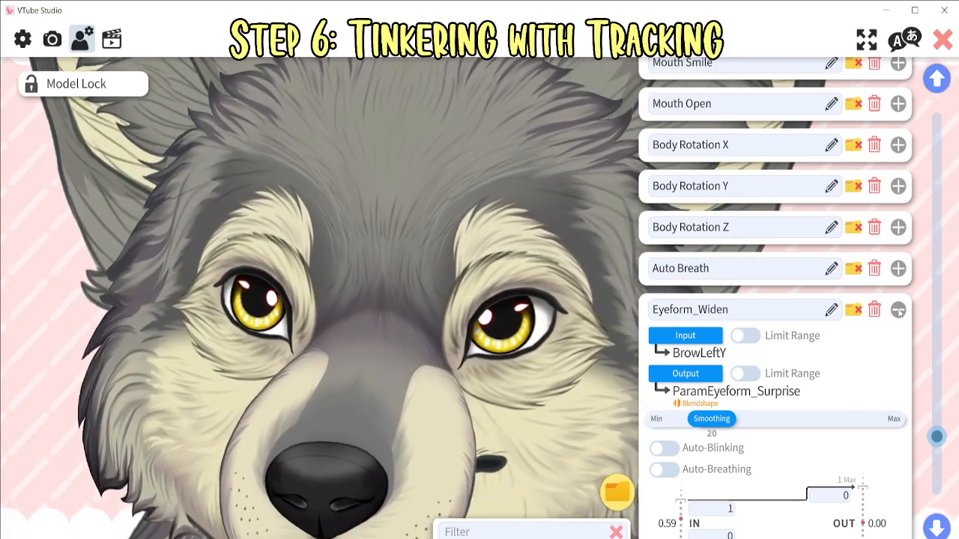
click(898, 309)
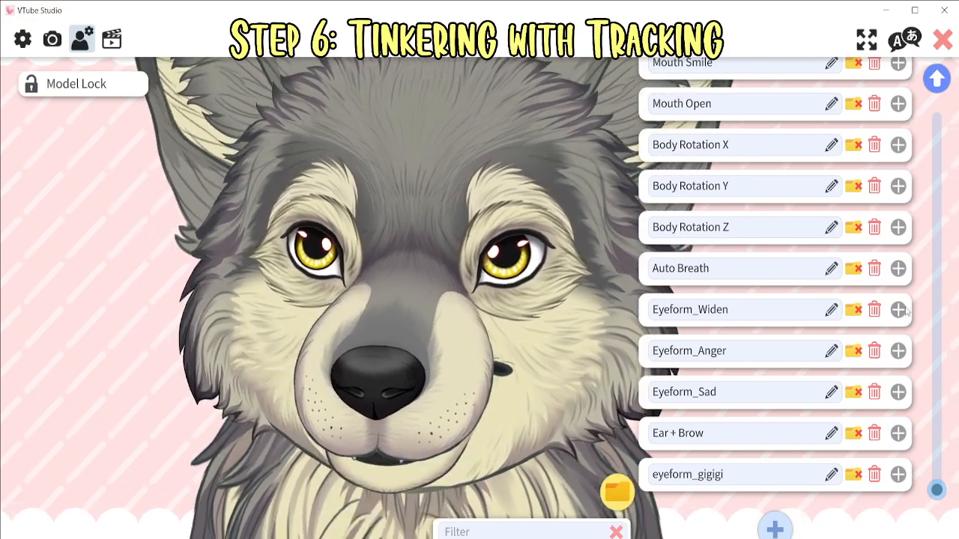
click(898, 309)
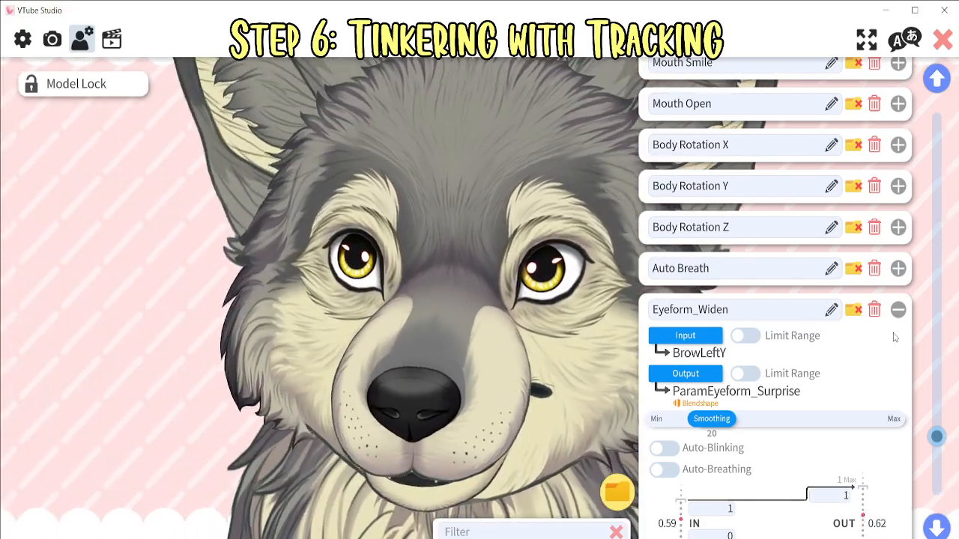
click(899, 309)
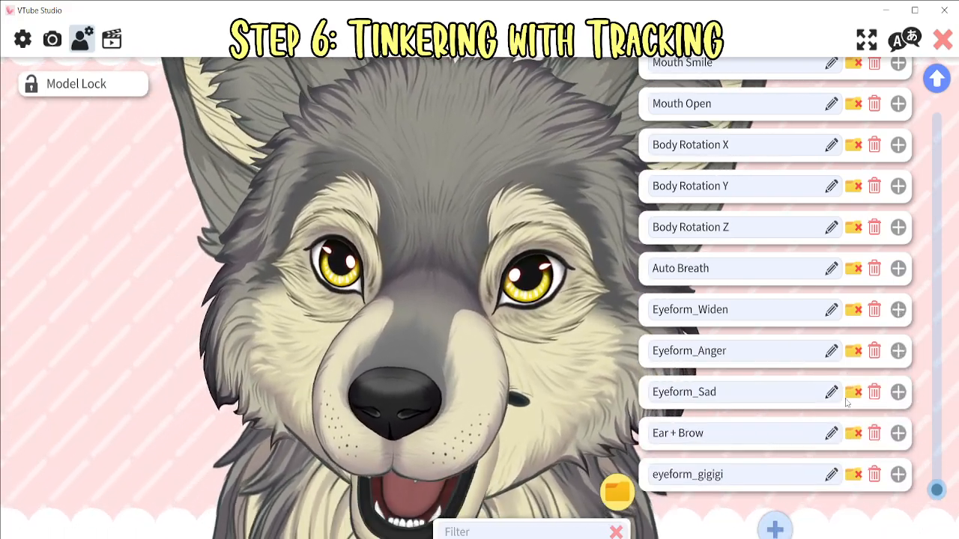
Set the upper output limit of eyeform_gigigi to 1 and collapse the parameter
click(781, 473)
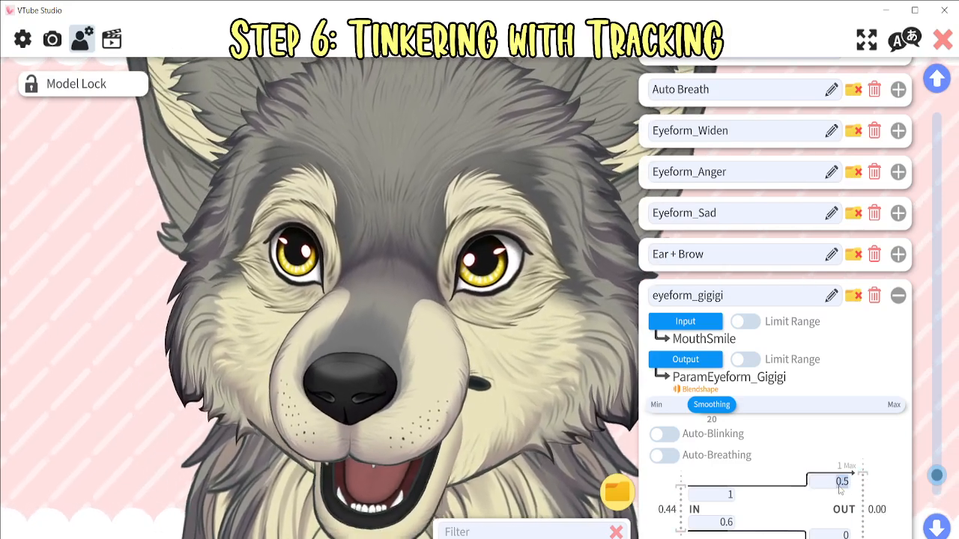
text(1)
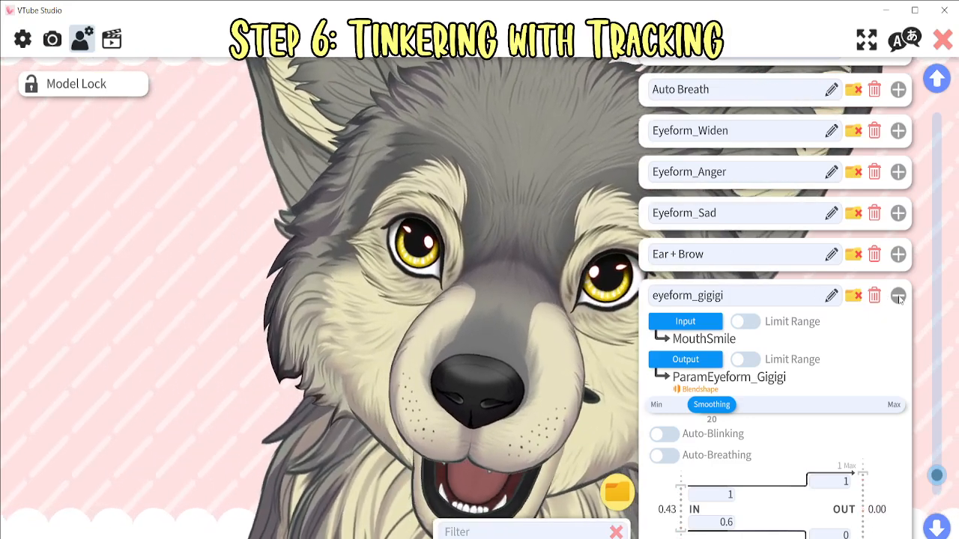
click(898, 295)
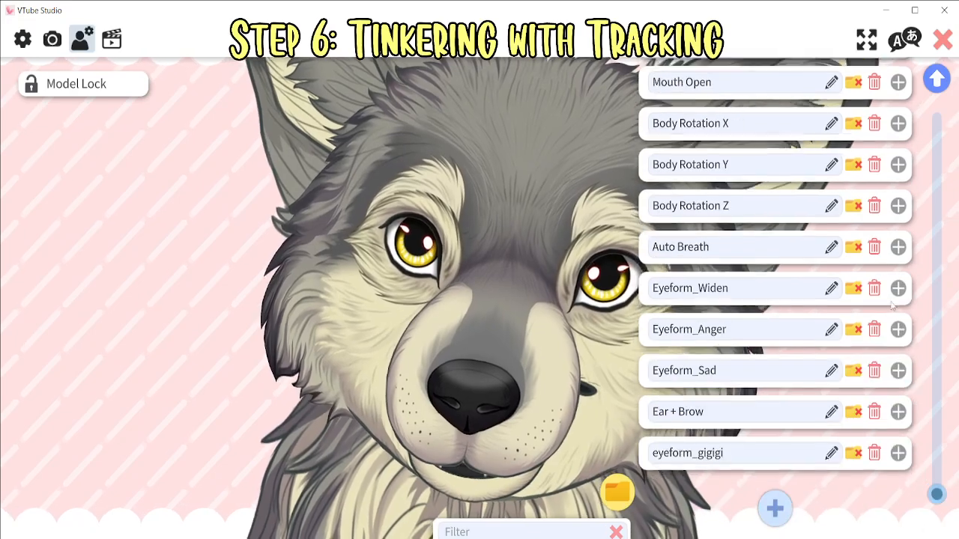
Expand Ear + Brow and try its upper input limit at .5
click(898, 411)
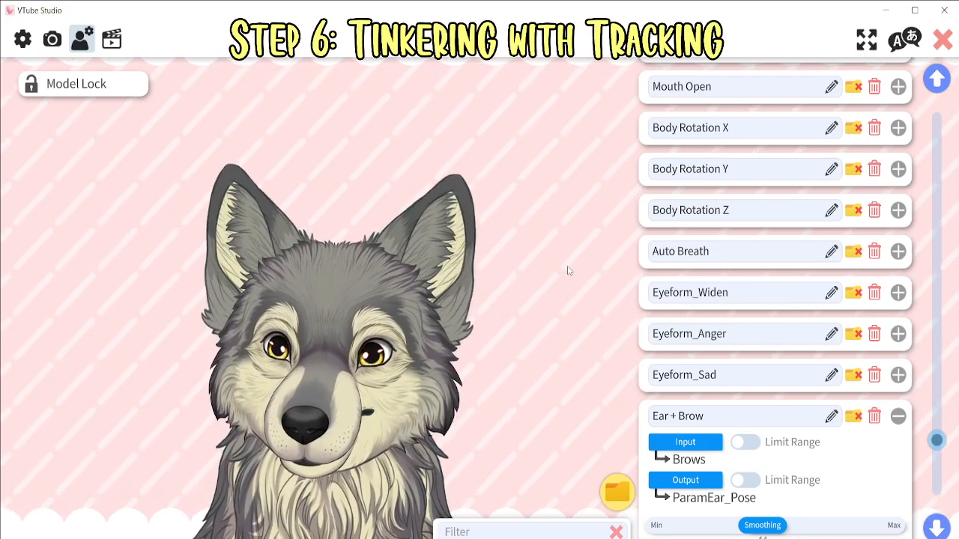
scroll(837, 462, down, 3)
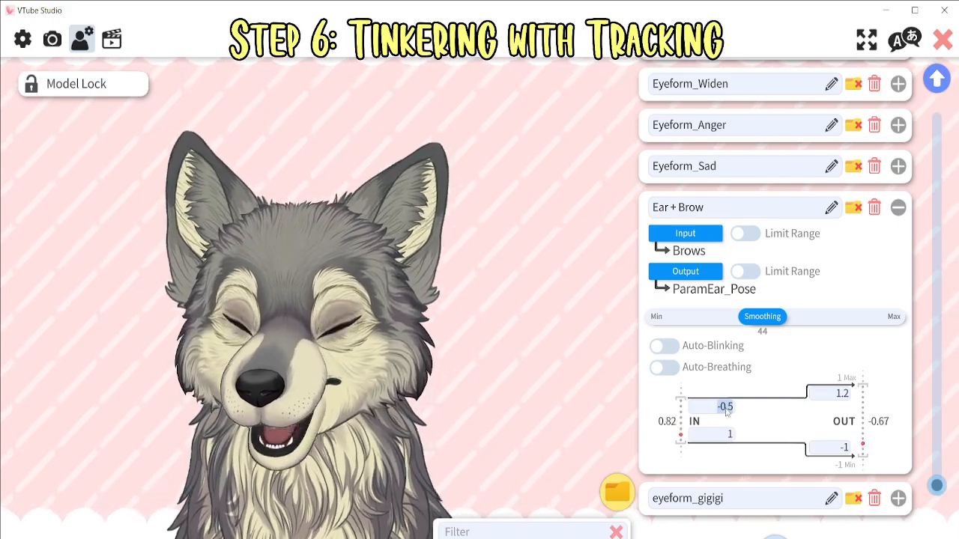
text(0)
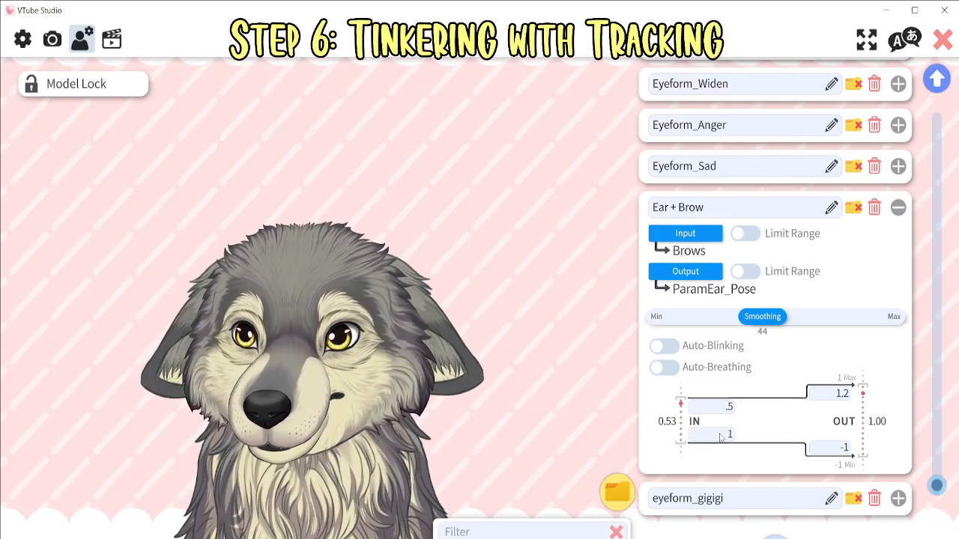
Try the Ear + Brow lower input limit at 2 and 0, and return it to 1
click(721, 438)
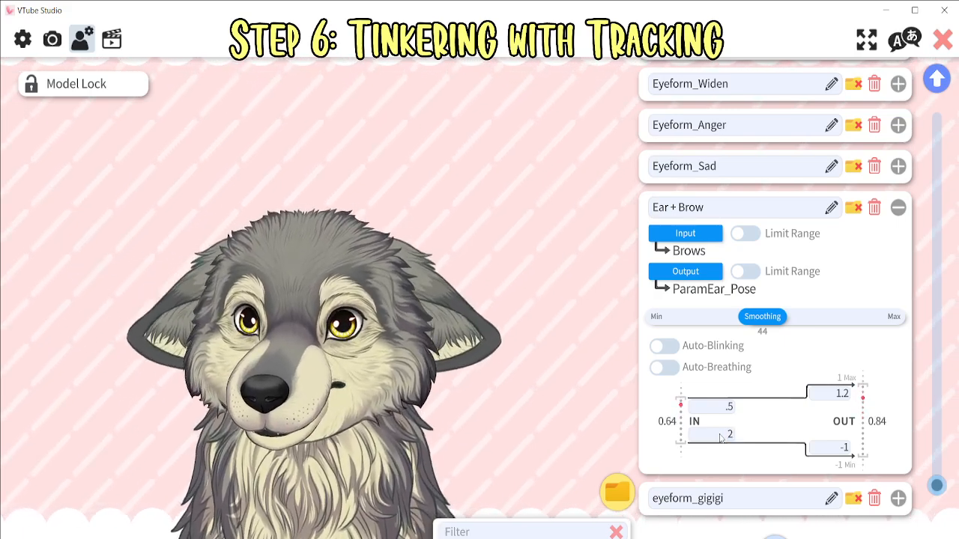
key(BackSpace)
text(0)
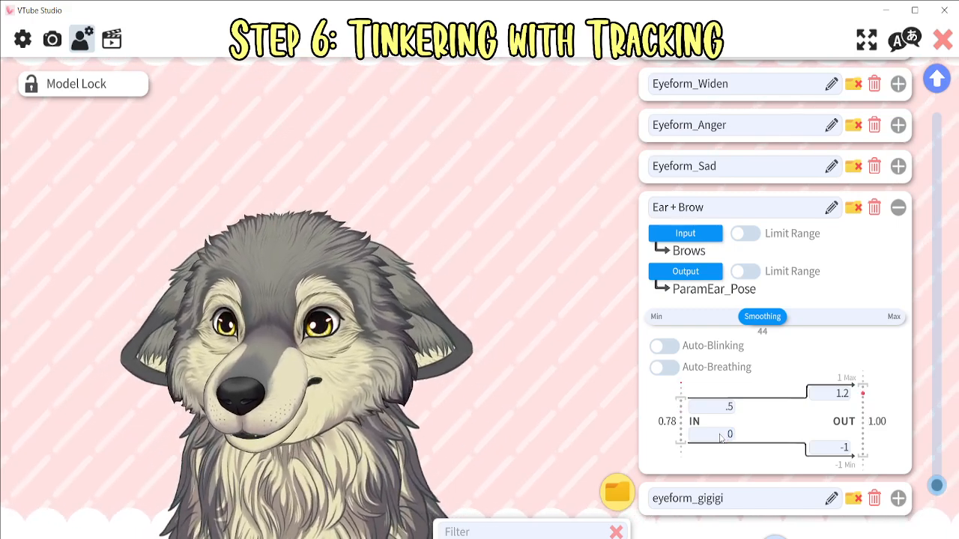
key(BackSpace)
text(1)
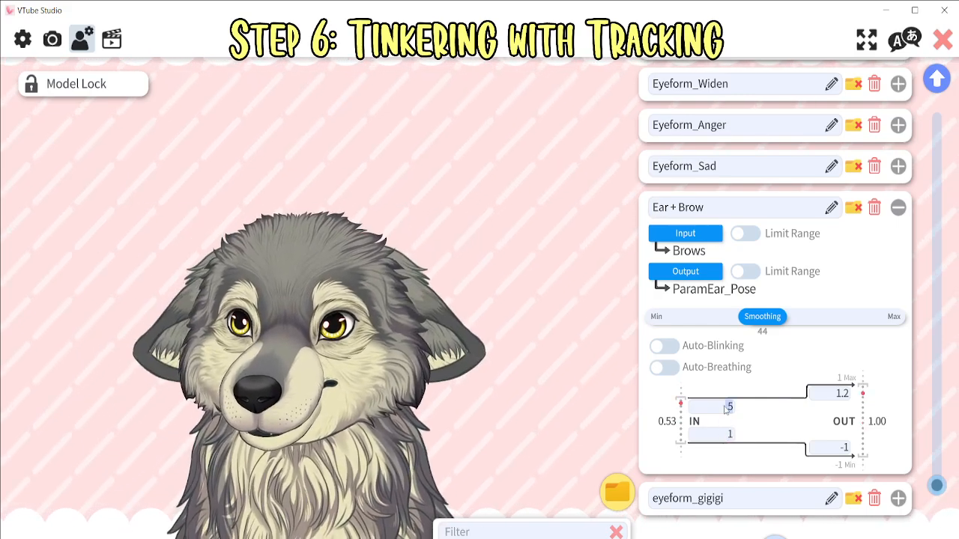
Set the Ear + Brow upper input limit to 0 and collapse the parameter
text(0)
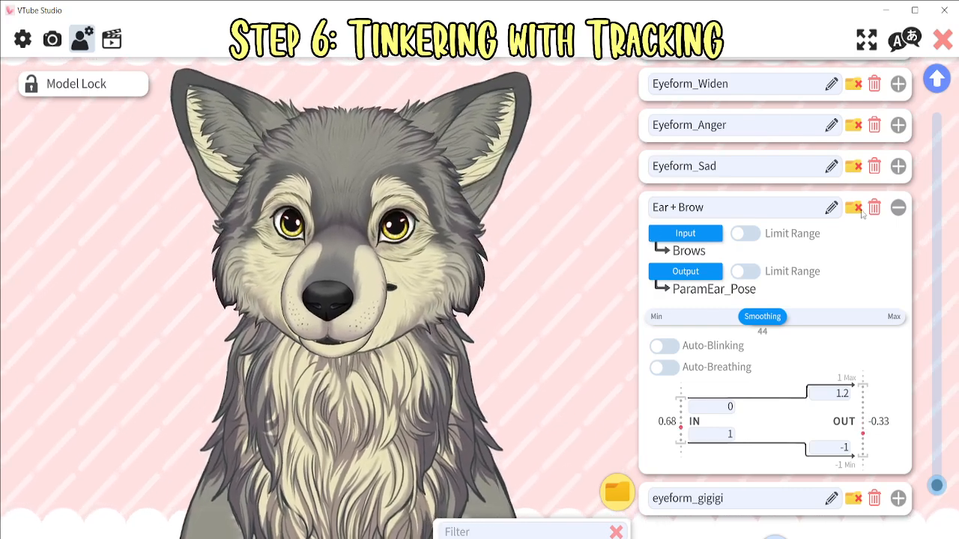
click(899, 209)
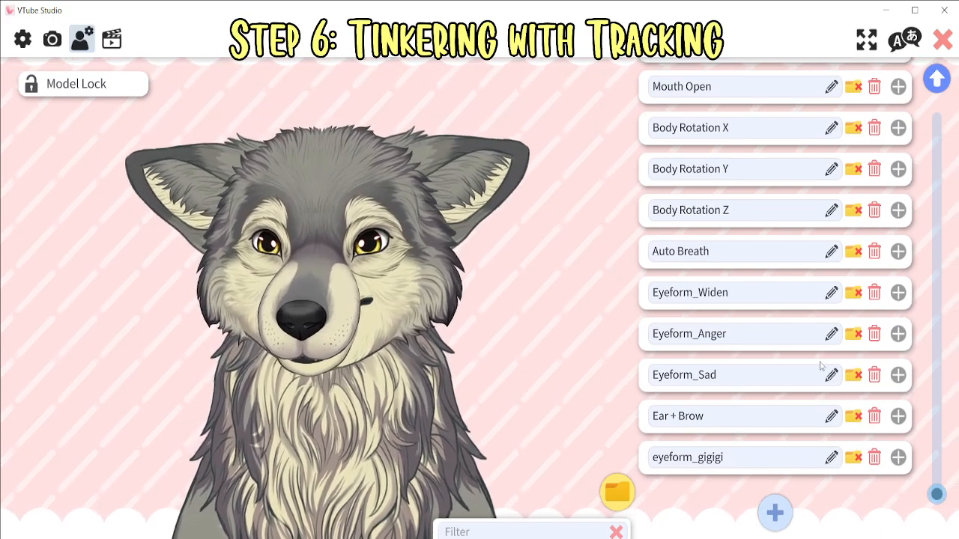
Add a tracking parameter named "Brow + Shrink" and assign BrowLeftY as its input
click(756, 491)
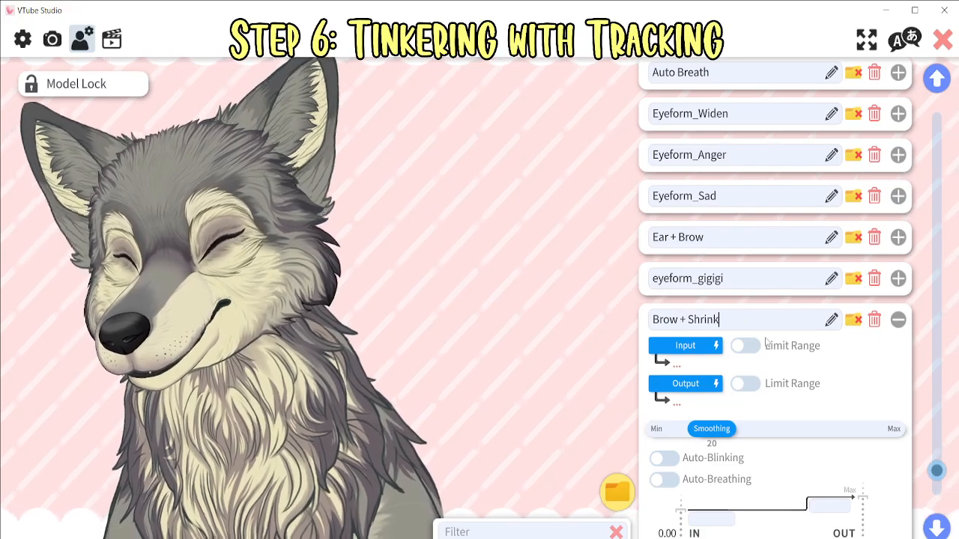
click(698, 345)
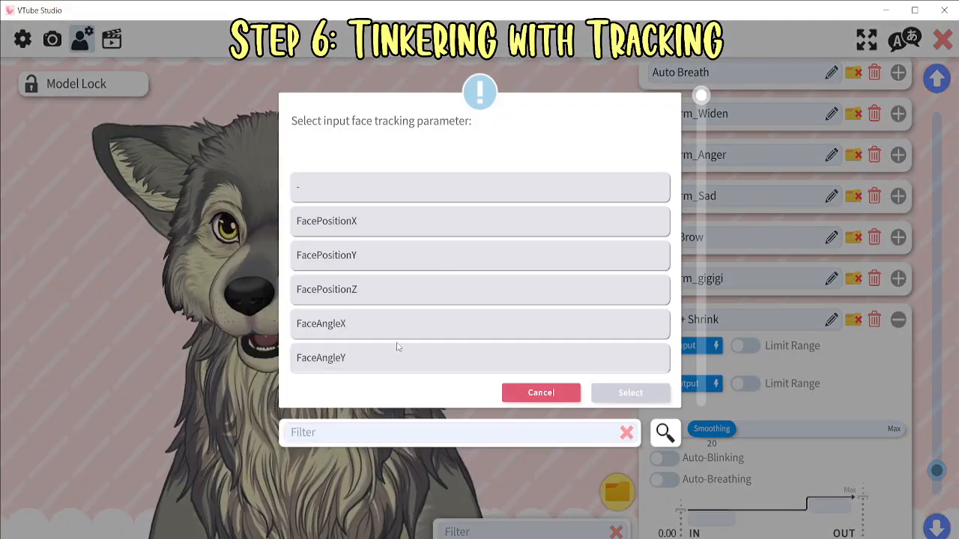
text(brow)
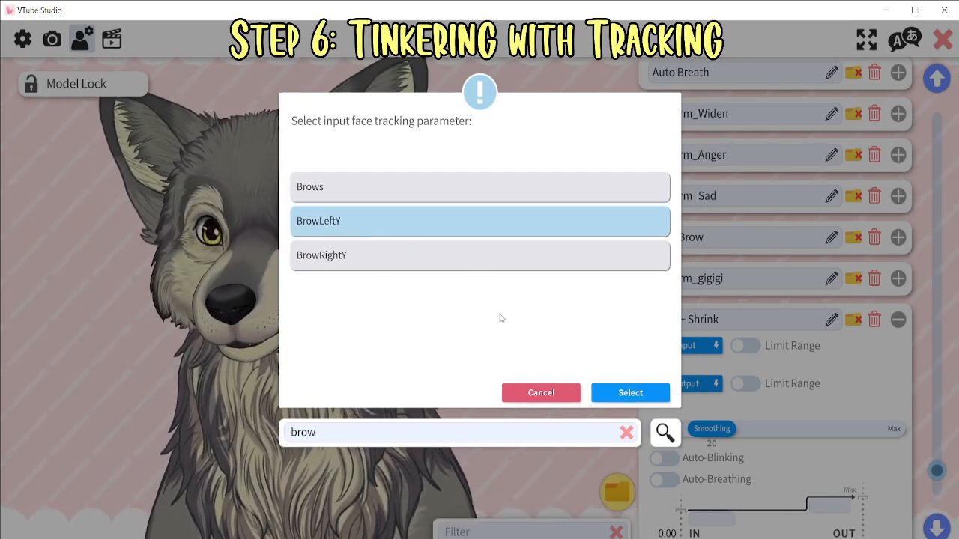
click(630, 393)
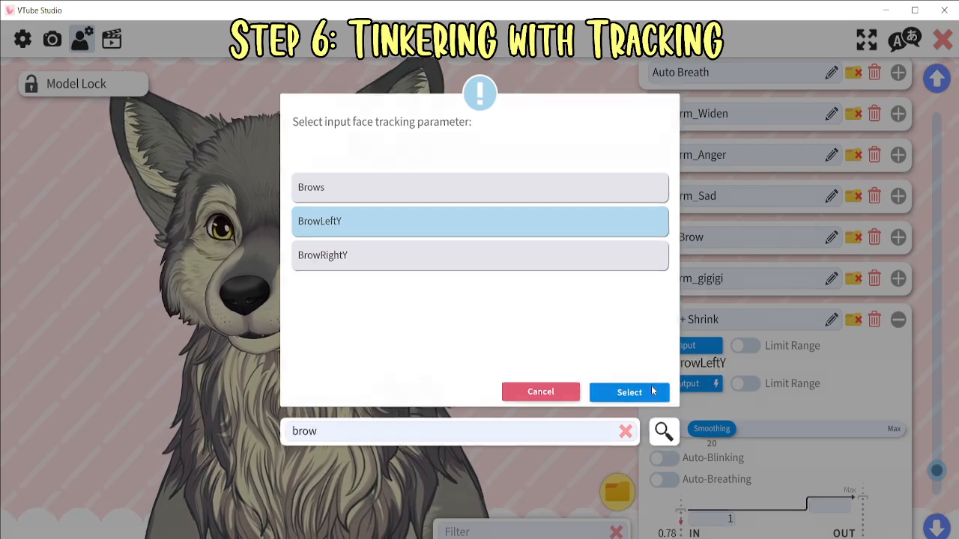
Assign Eyeball_Shrink as the Live2D output of the Brow + Shrink parameter
click(700, 384)
text(s)
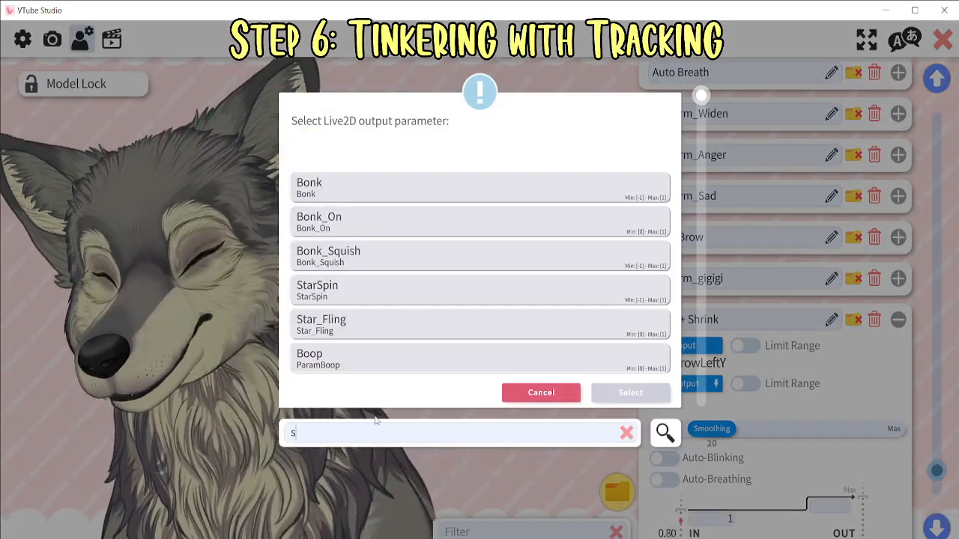
text(hri)
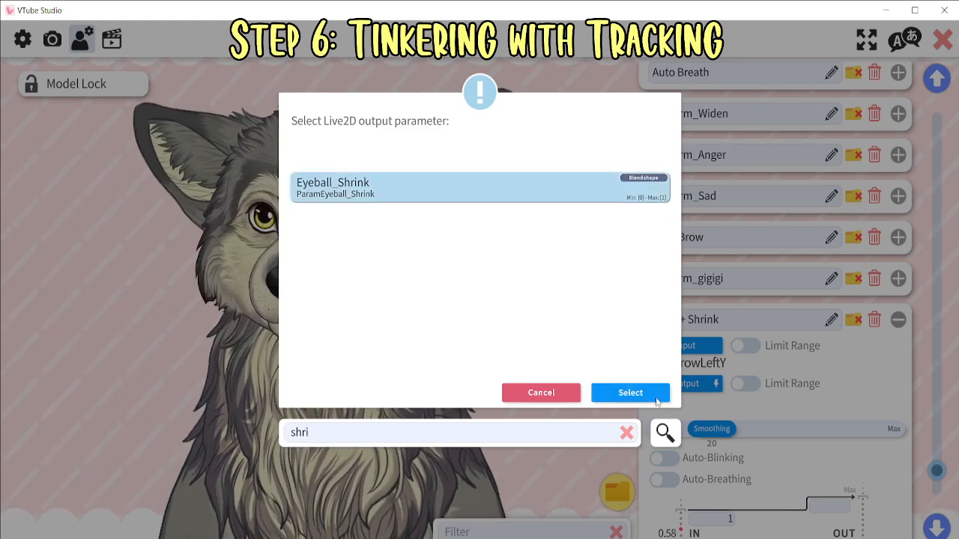
click(655, 399)
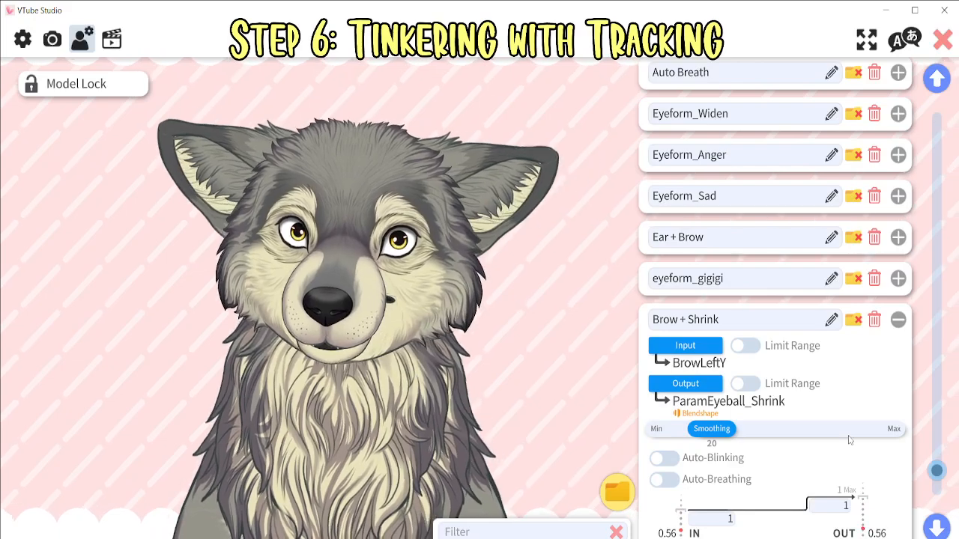
Set the Brow + Shrink lower input limit and upper output limit to .7 and collapse the parameter
scroll(701, 439, down, 3)
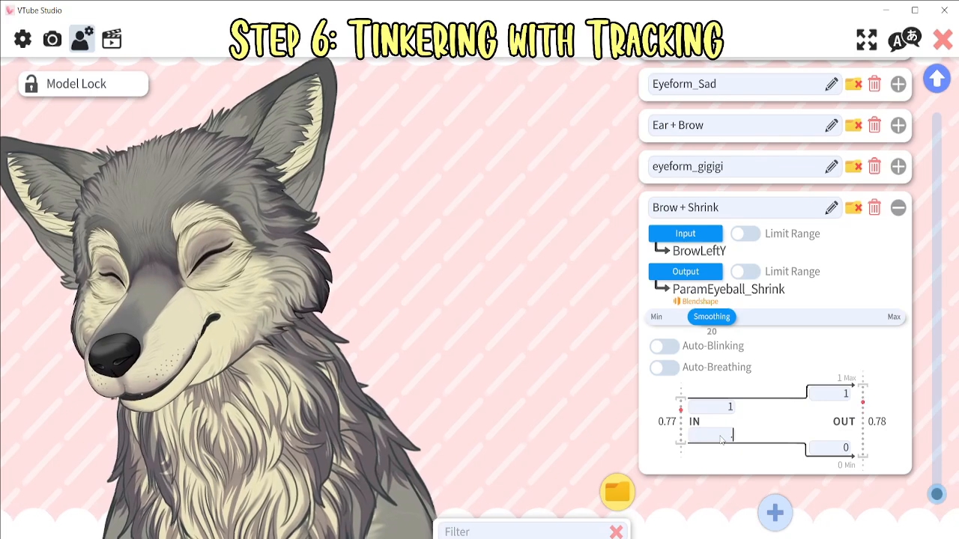
key(Return)
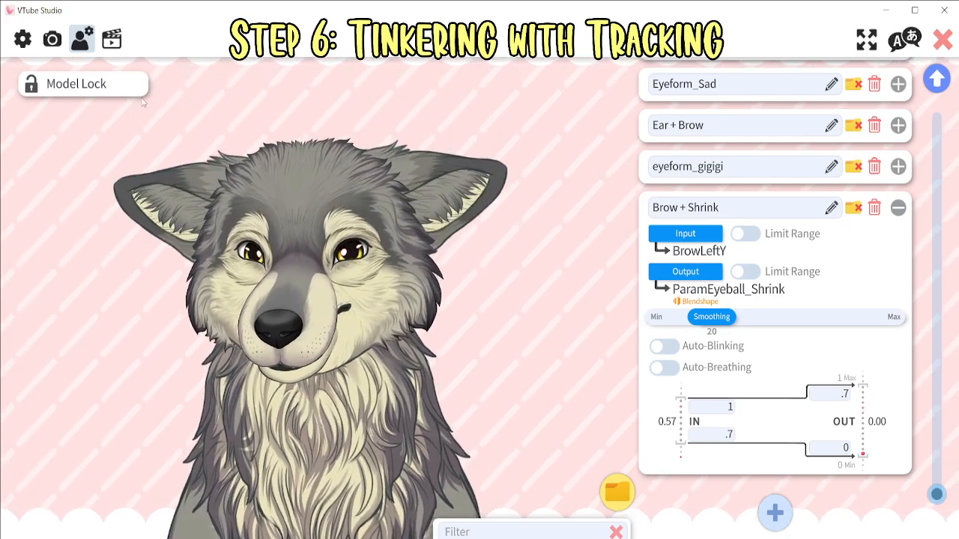
click(898, 207)
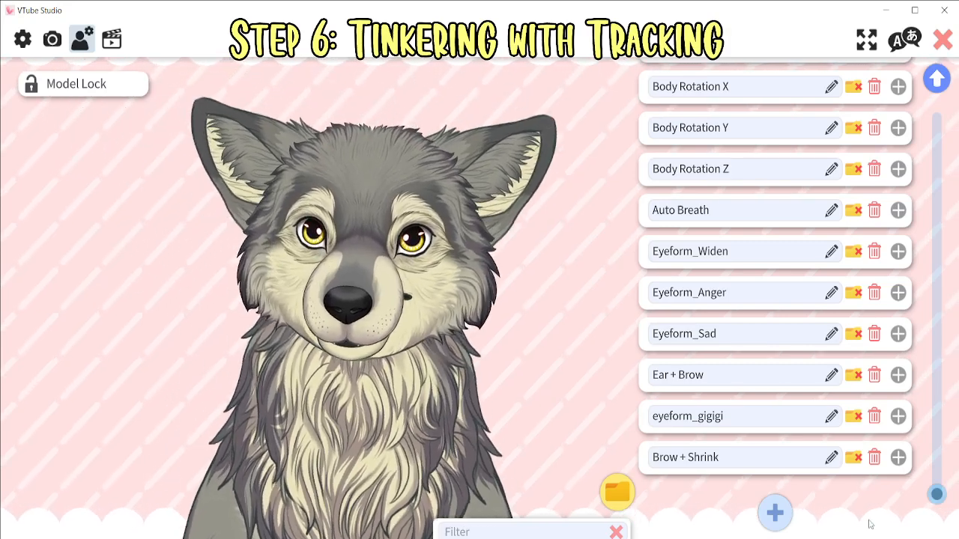
Leave the model parameters and review the camera settings for tracking sensitivity, quality and effects
scroll(809, 313, up, 3)
scroll(809, 312, up, 5)
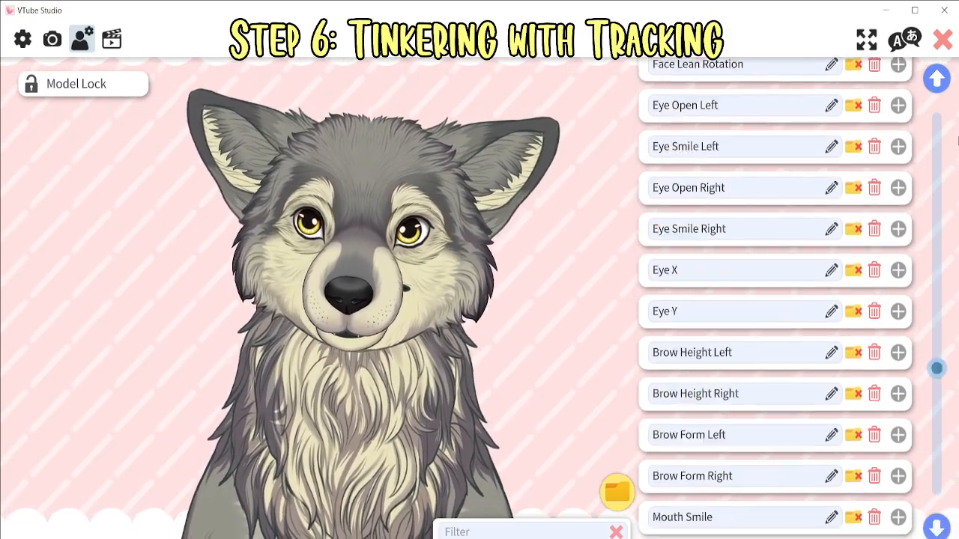
drag(937, 367, 937, 114)
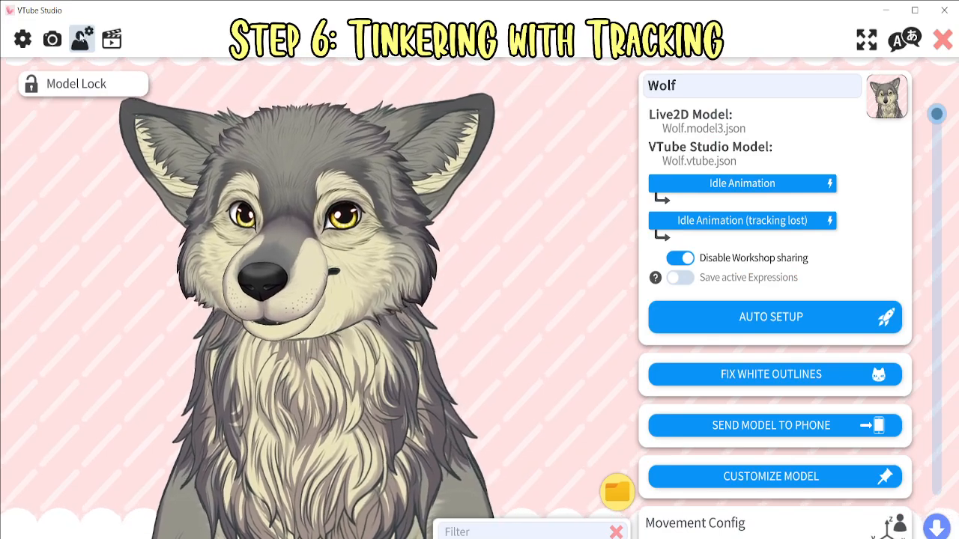
click(52, 39)
scroll(781, 383, down, 2)
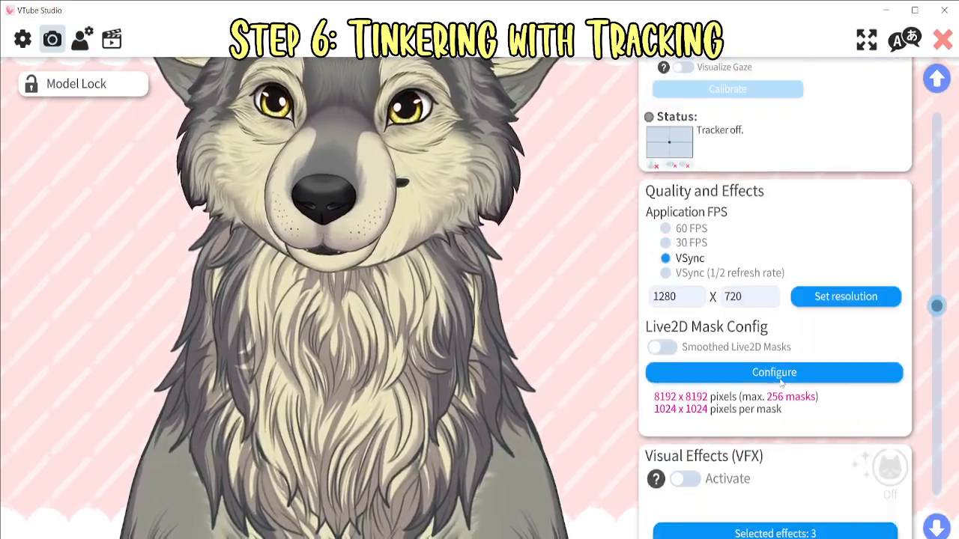
scroll(782, 383, up, 5)
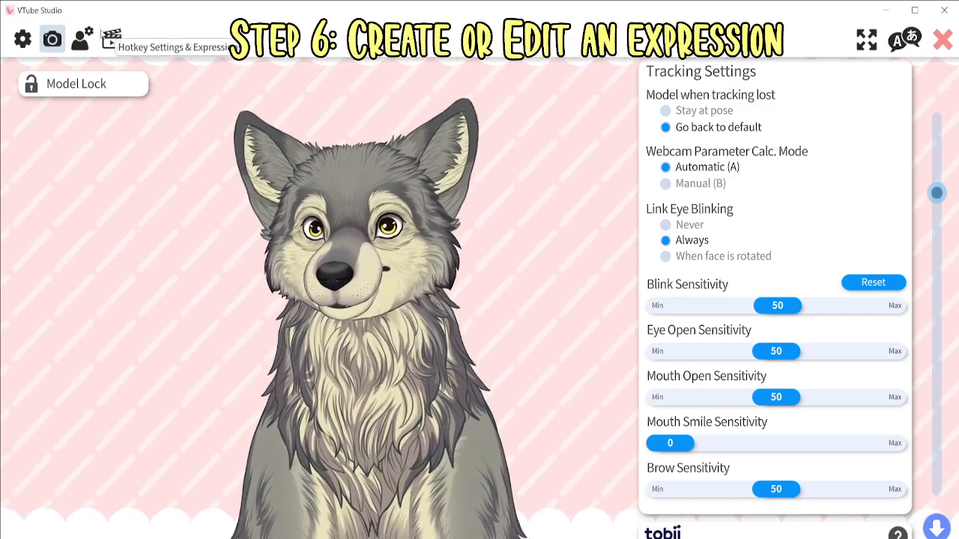
Activate the Dread expression from the hotkey settings and open exp_Dread.exp3.json in the Expression Editor
click(110, 38)
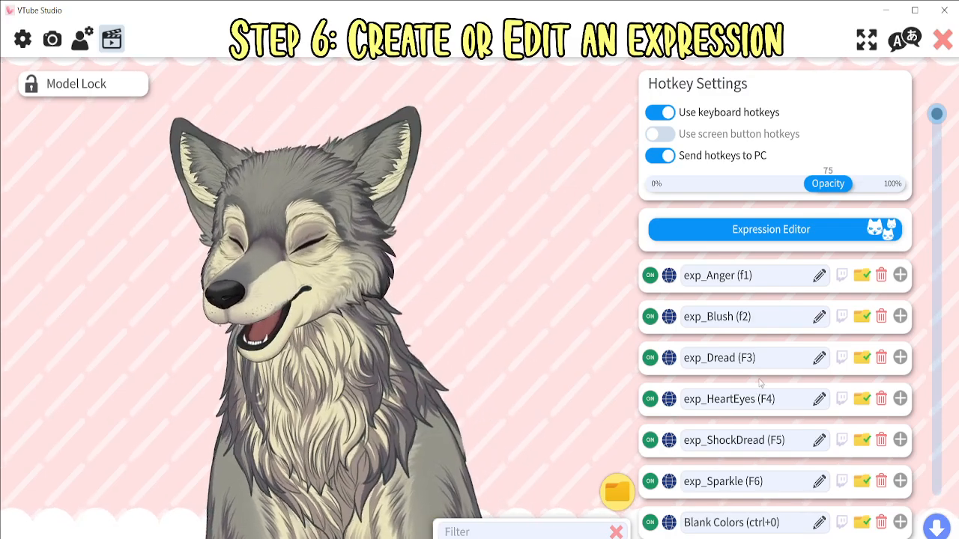
key(F3)
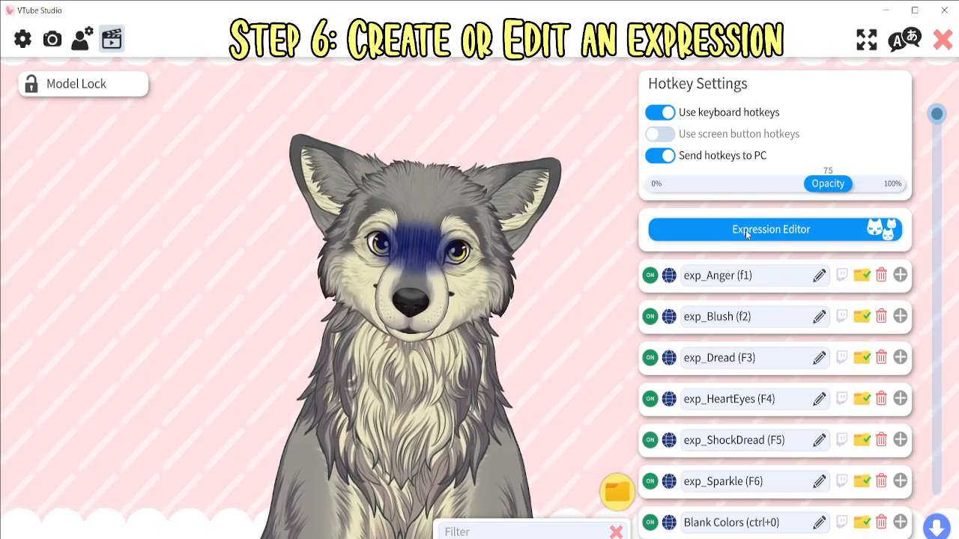
click(741, 231)
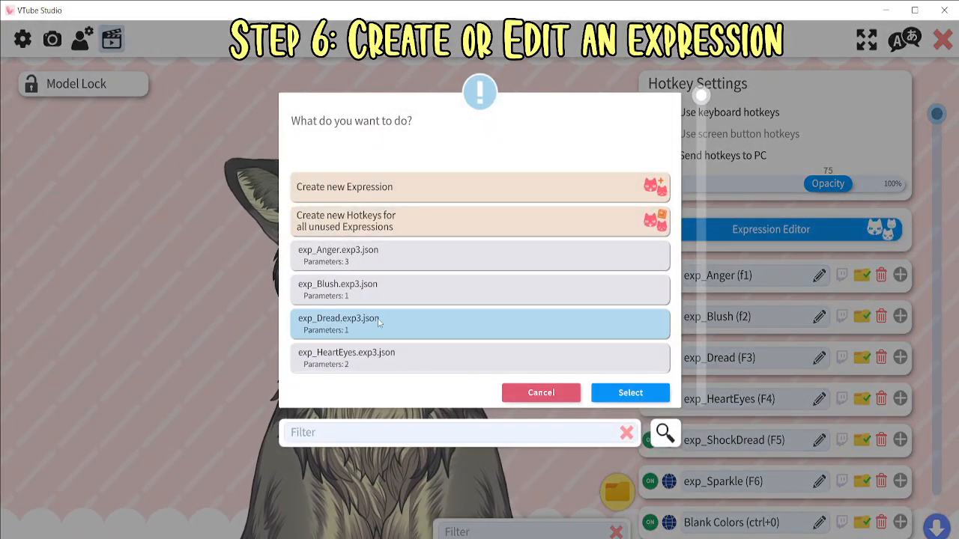
click(609, 390)
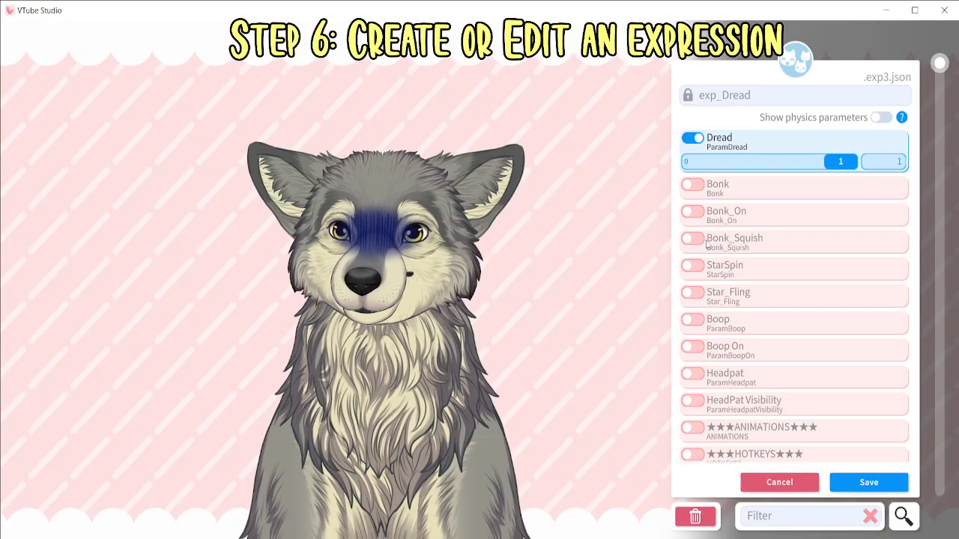
Add the Eyeball_Shrink parameter at 1 to the exp_Dread expression, save it, and trigger the dread expression to test it
mouse_move(643, 167)
mouse_down()
mouse_move(954, 186)
mouse_move(593, 152)
mouse_move(958, 199)
mouse_move(546, 189)
mouse_move(895, 207)
mouse_move(957, 234)
mouse_up()
scroll(794, 338, down, 5)
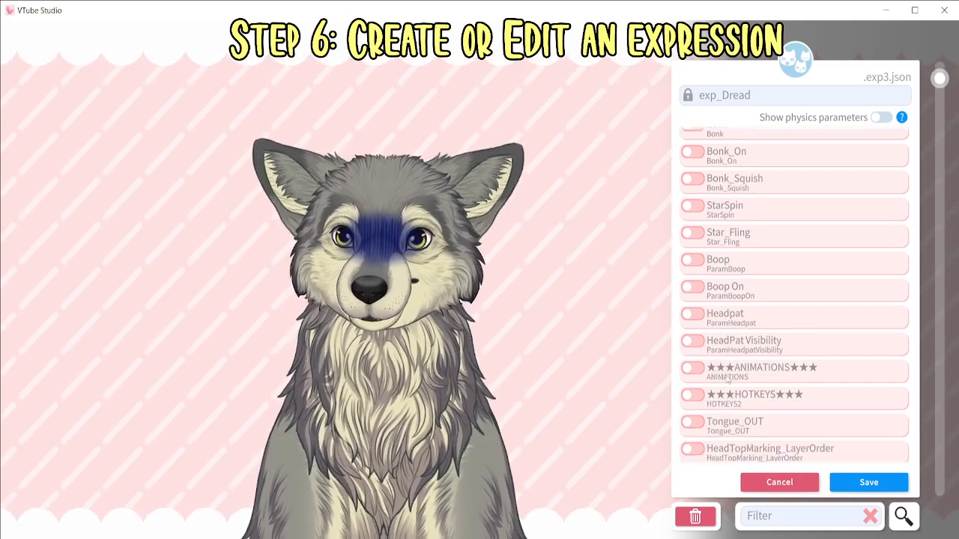
click(780, 515)
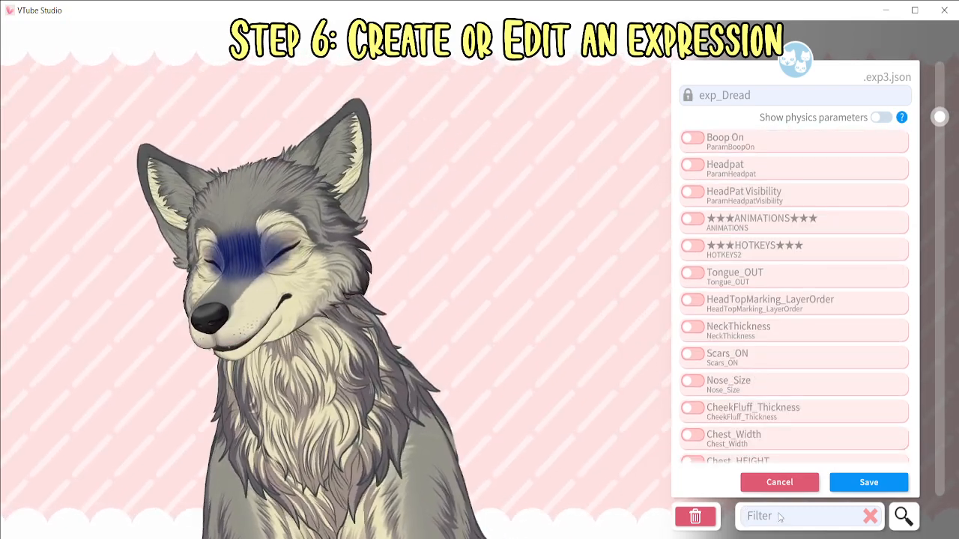
text(shri)
click(692, 138)
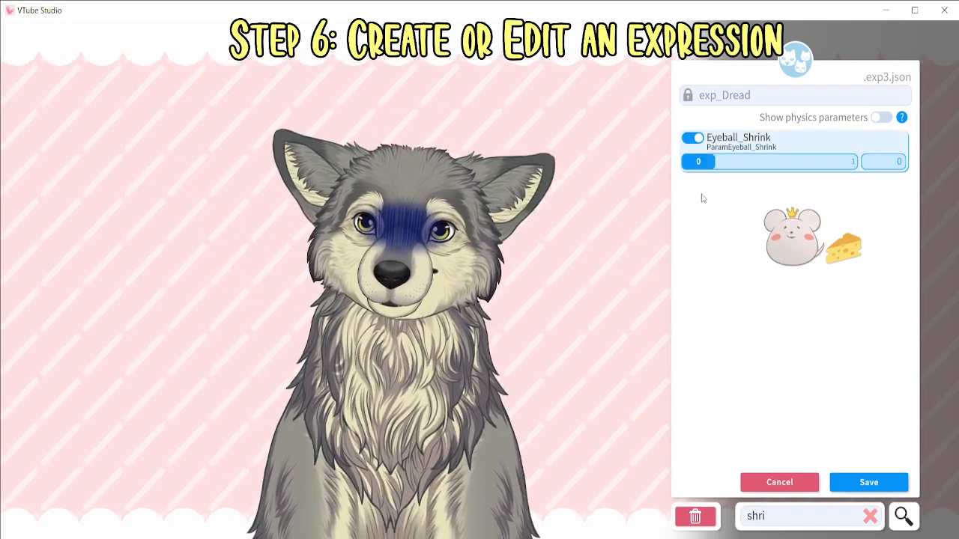
drag(686, 162, 958, 197)
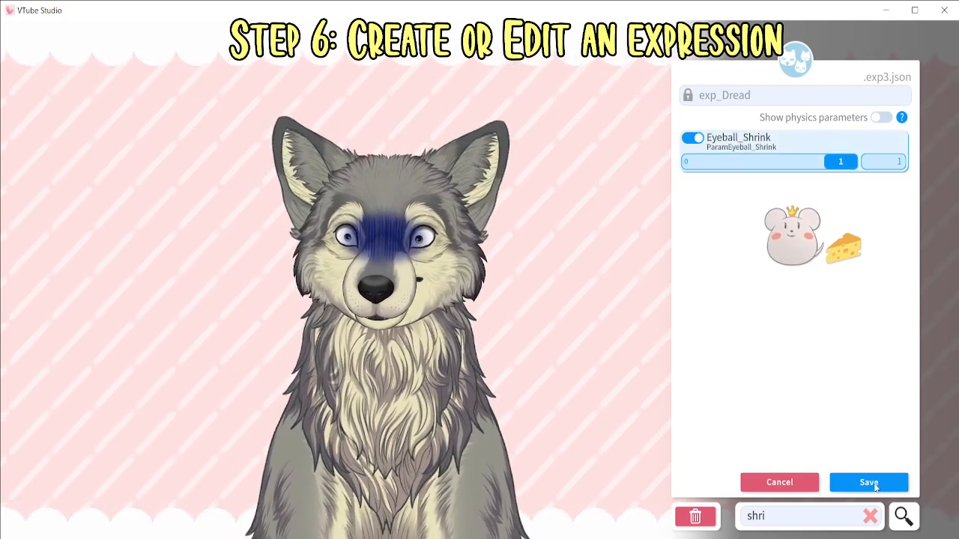
click(869, 482)
click(559, 399)
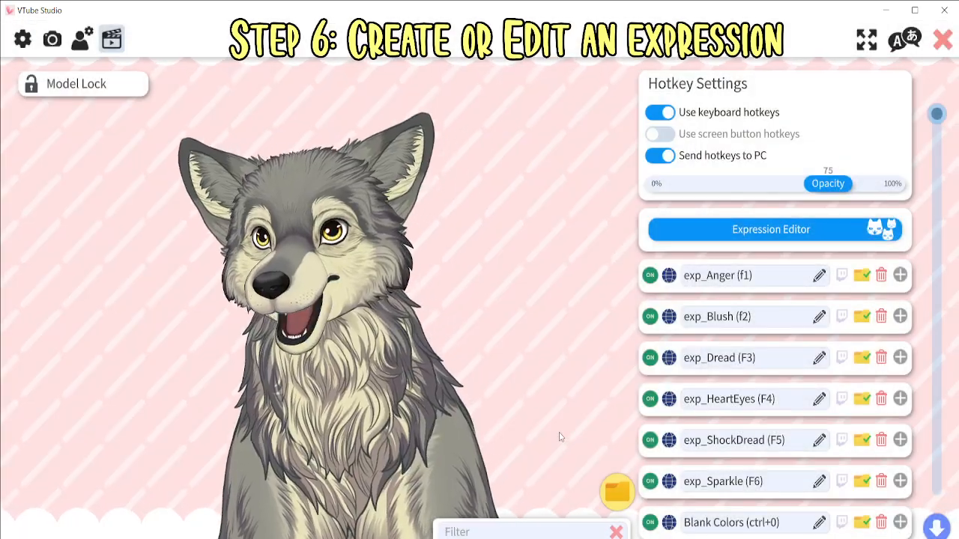
key(F5)
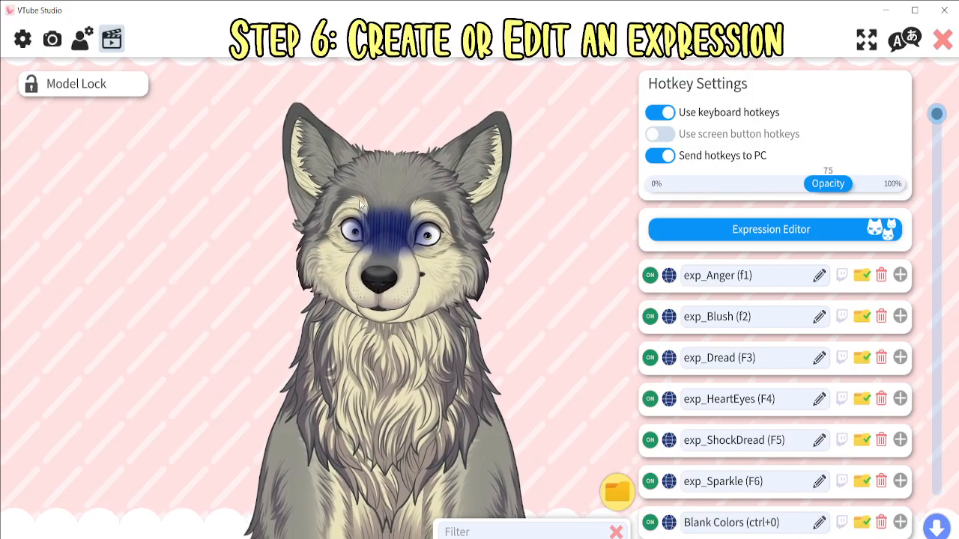
Set the Mouth Open Sensitivity to 79 in the webcam tracking settings
click(83, 39)
scroll(784, 400, down, 8)
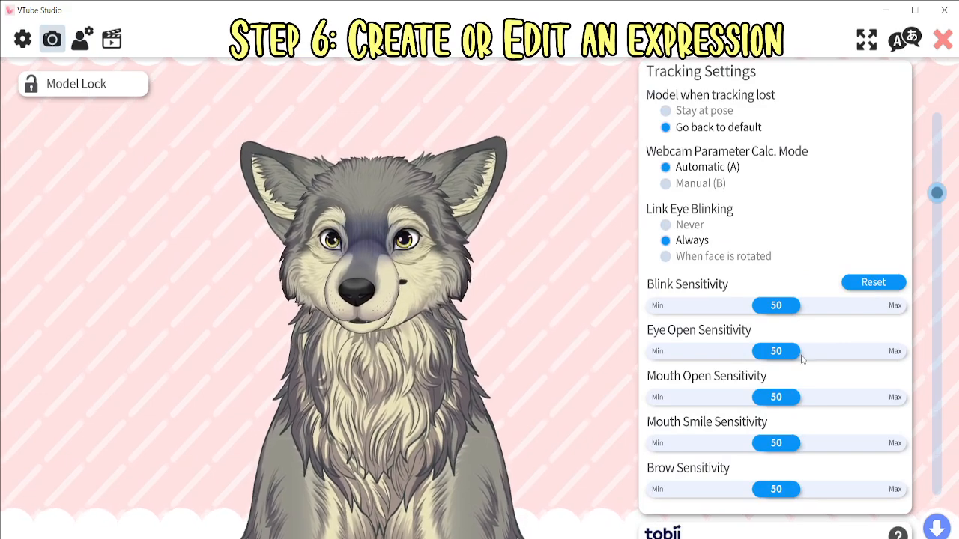
drag(789, 397, 678, 403)
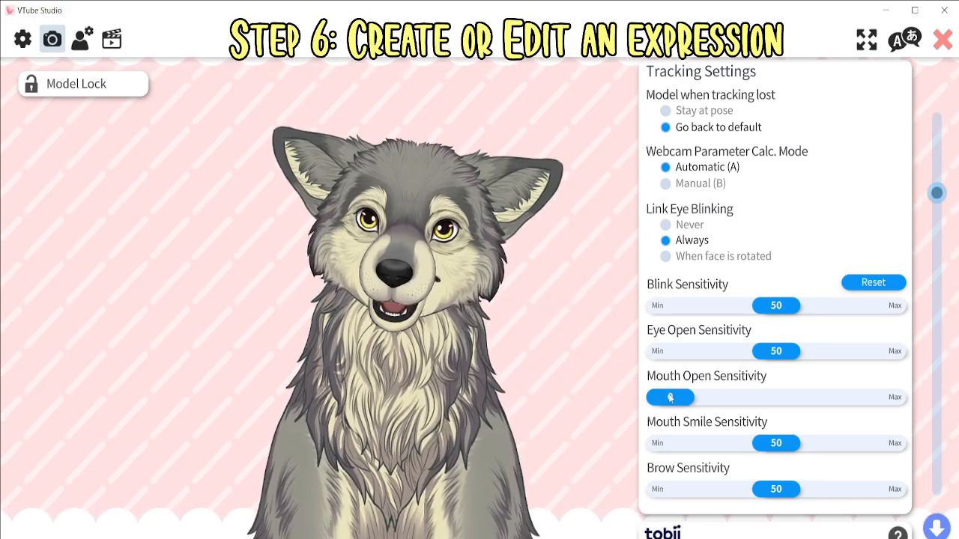
drag(670, 398, 805, 408)
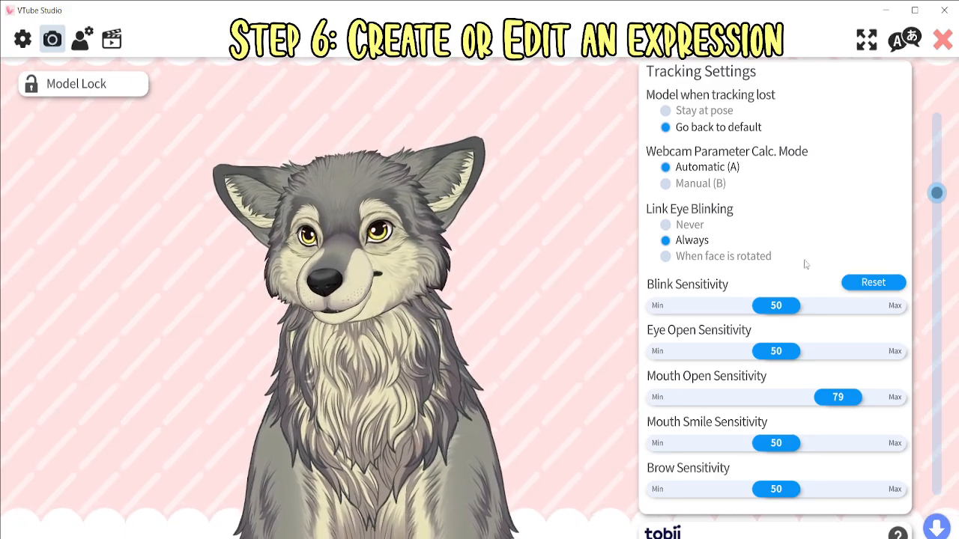
scroll(806, 263, up, 5)
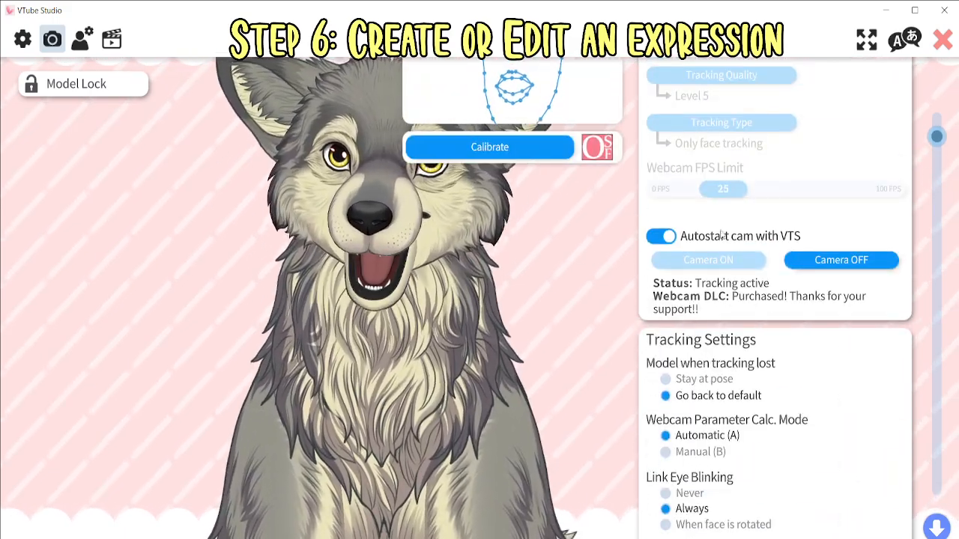
scroll(857, 245, up, 2)
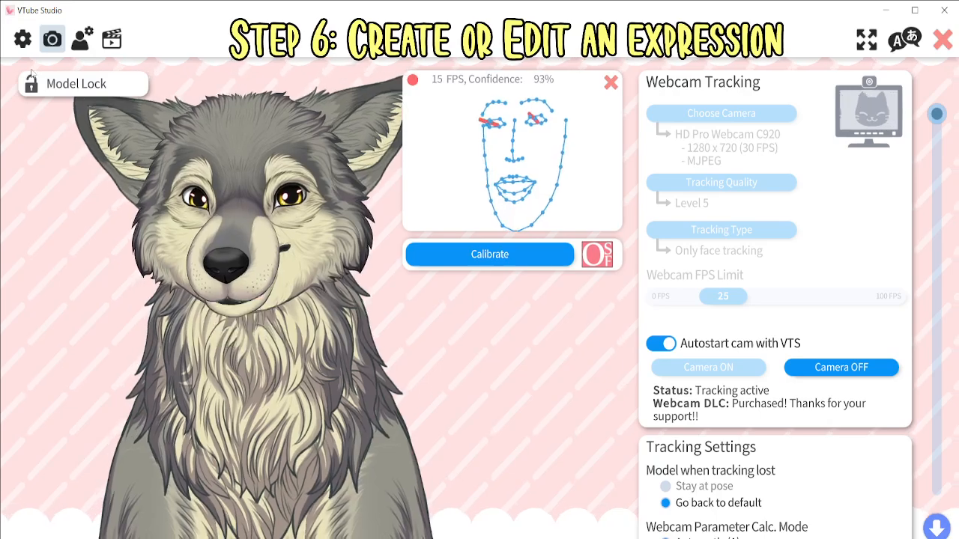
Start a new expression in the Expression Editor
click(114, 44)
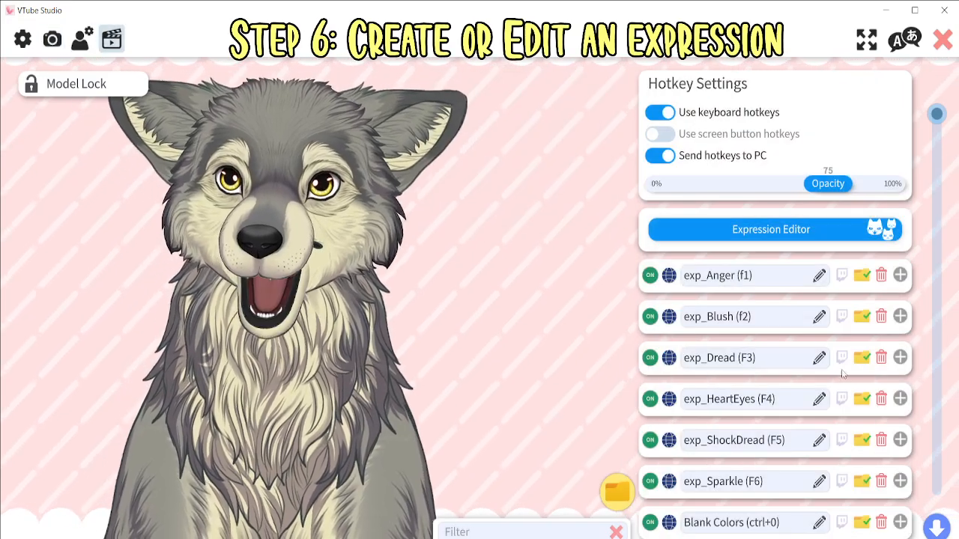
click(788, 234)
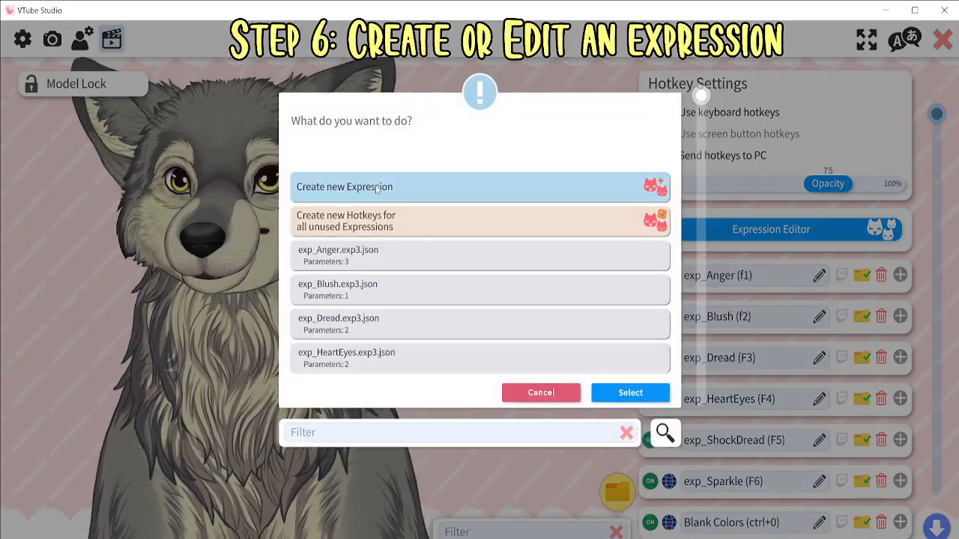
click(616, 394)
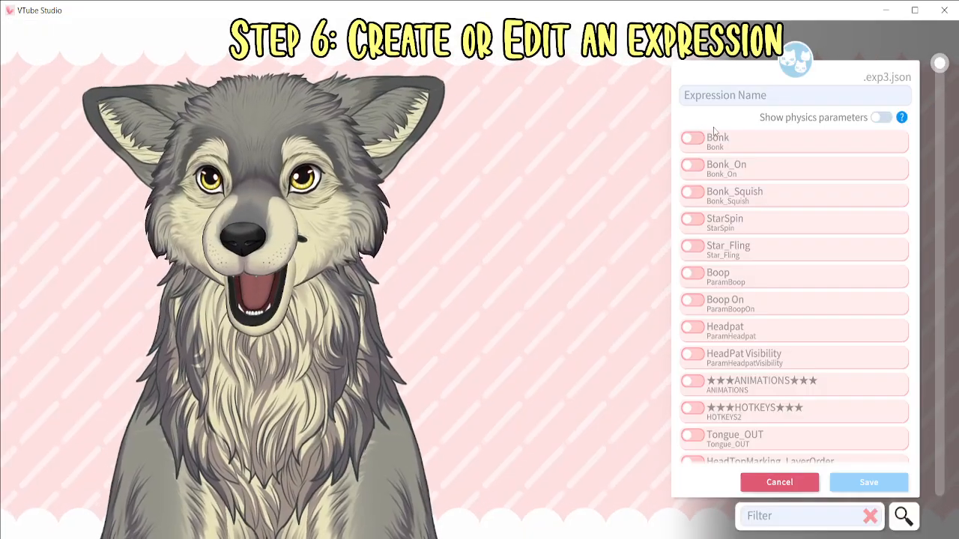
Try the Bonk parameter at about -0.78 and Bonk_On at 1 in the new expression, and disable both again
scroll(758, 183, down, 1)
scroll(749, 195, up, 1)
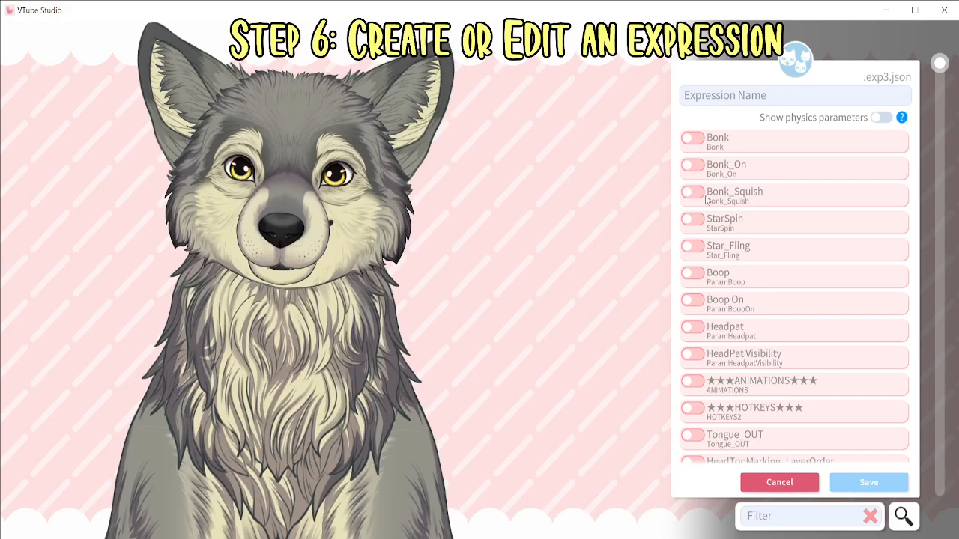
click(693, 138)
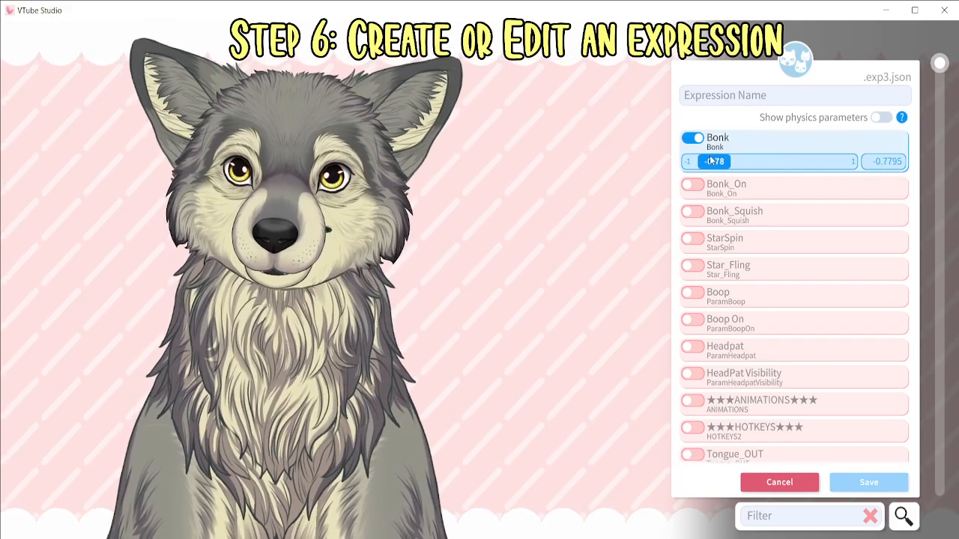
click(693, 185)
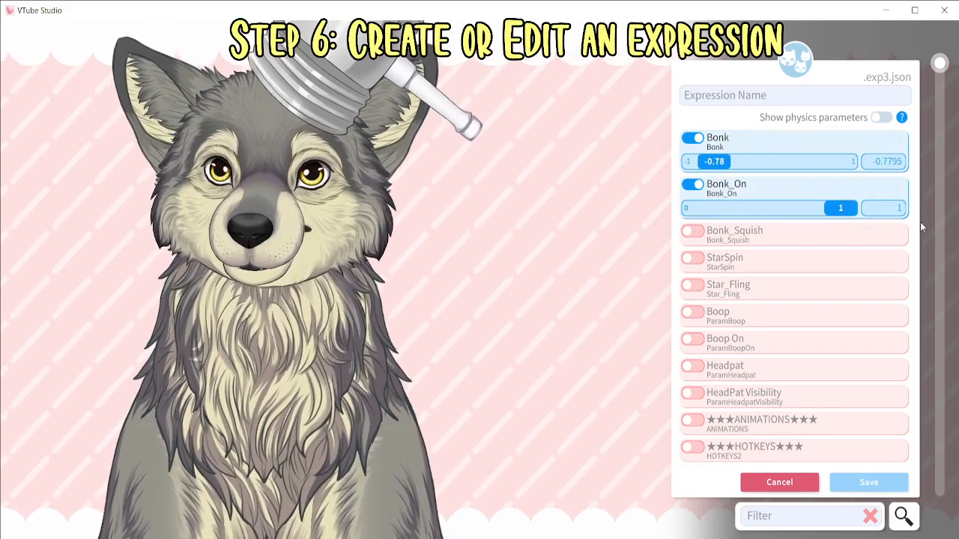
drag(841, 208, 667, 202)
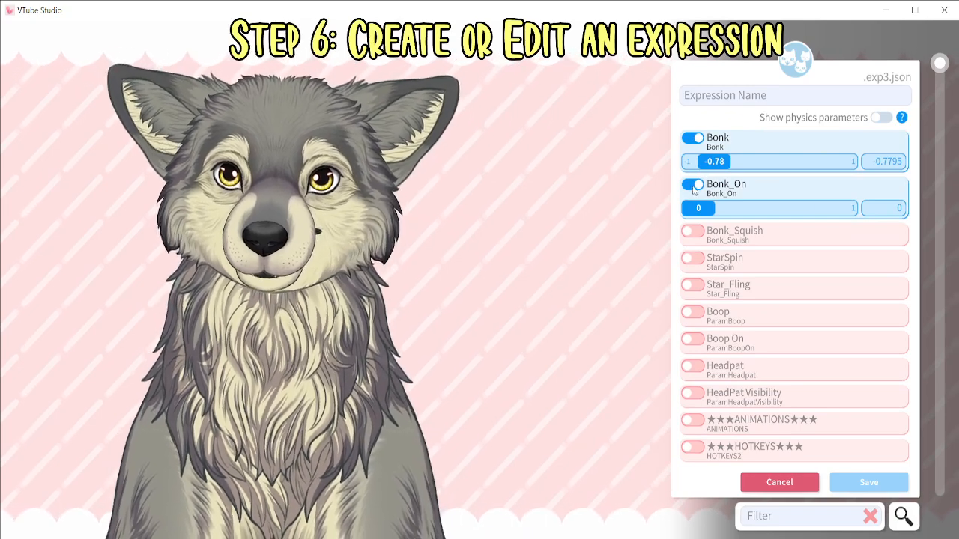
click(693, 185)
click(693, 139)
Enable Tongue_OUT at 1, name the expression exp_Blep, save it, and leave the expression chooser
scroll(737, 335, down, 5)
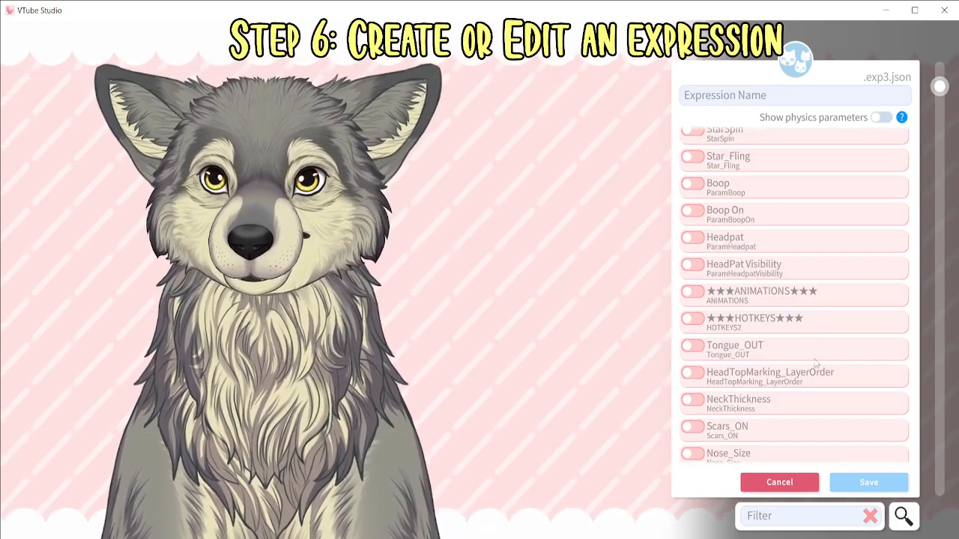
click(693, 287)
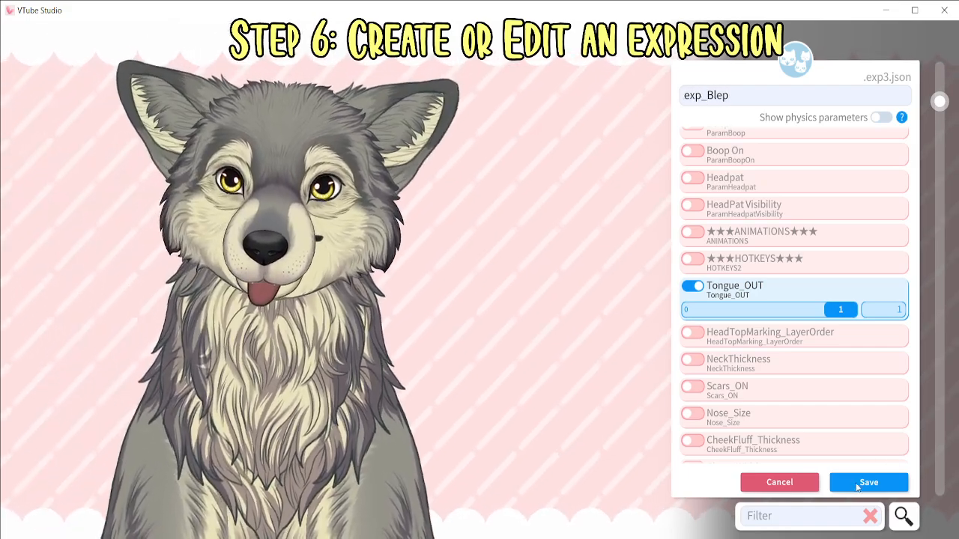
click(864, 484)
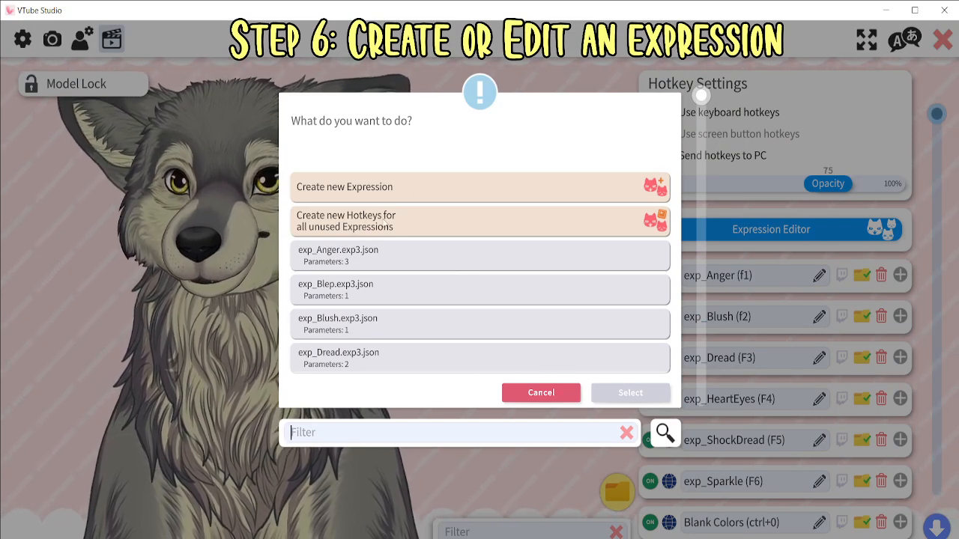
click(541, 392)
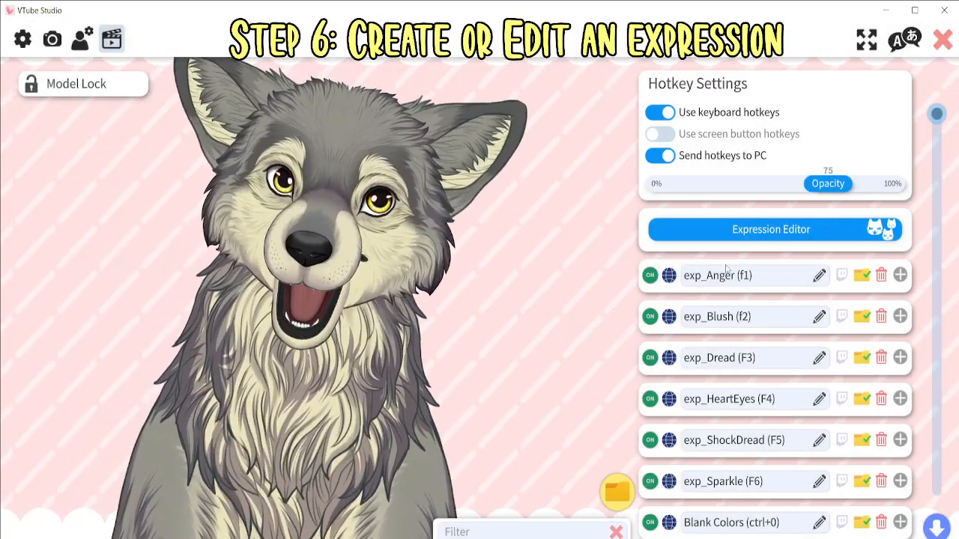
Start another new expression and enable Scars_ON at 1
click(795, 230)
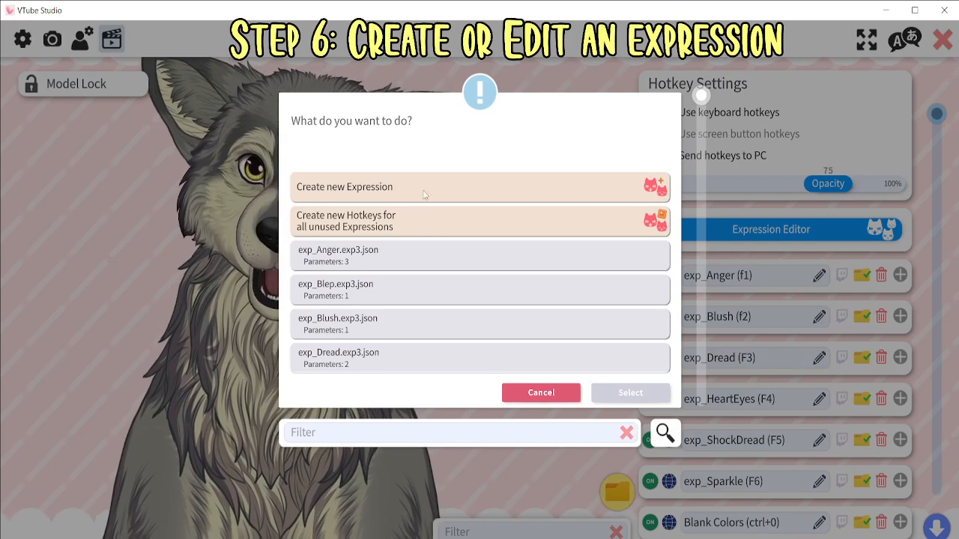
click(421, 191)
click(616, 392)
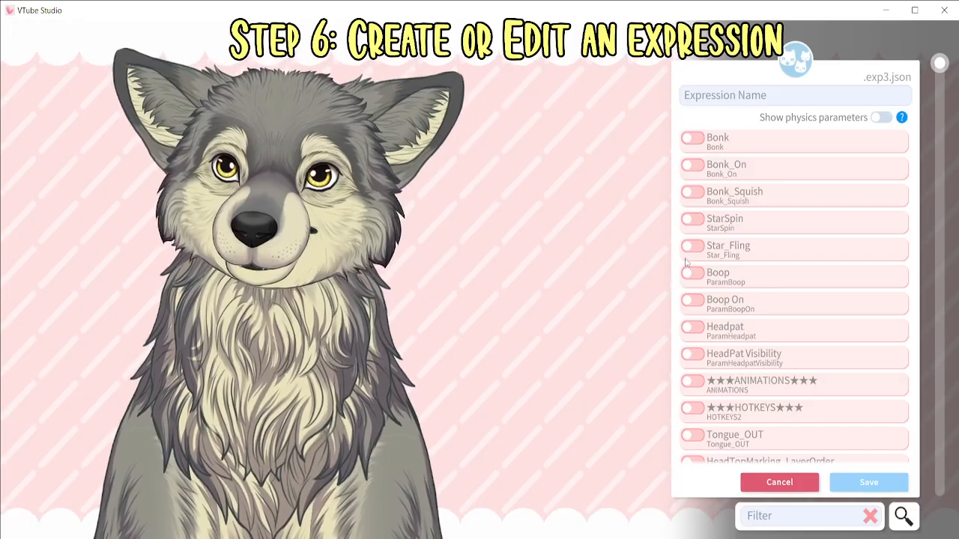
scroll(758, 372, down, 3)
scroll(758, 373, down, 3)
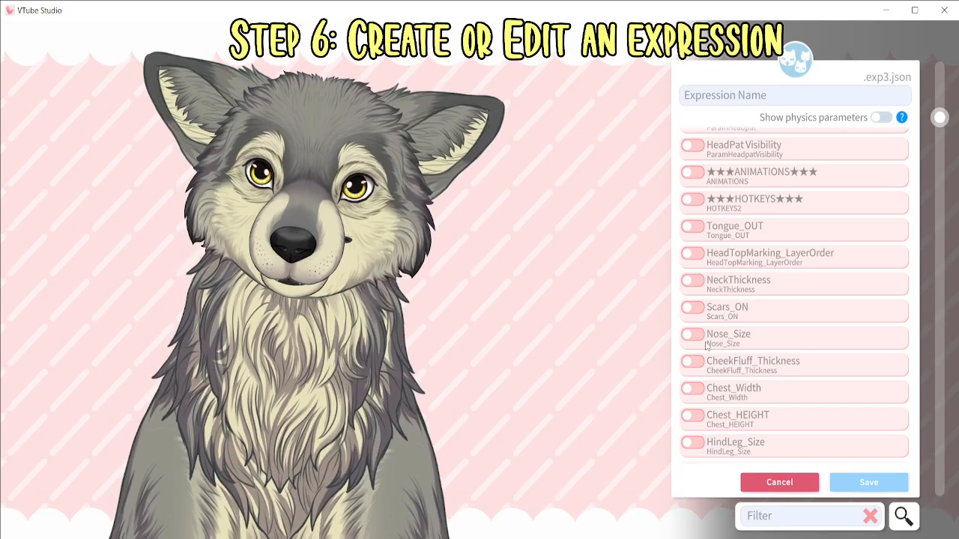
click(692, 307)
drag(705, 331, 841, 331)
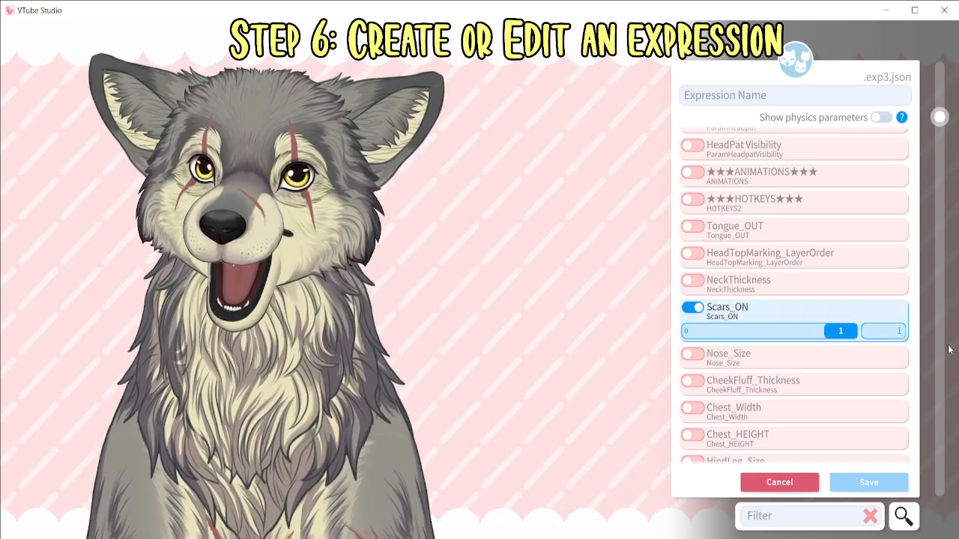
Add Nose_Size at 0 and CheekFluff_Thickness at 1 to the scars expression
scroll(522, 366, down, 5)
drag(522, 366, 541, 264)
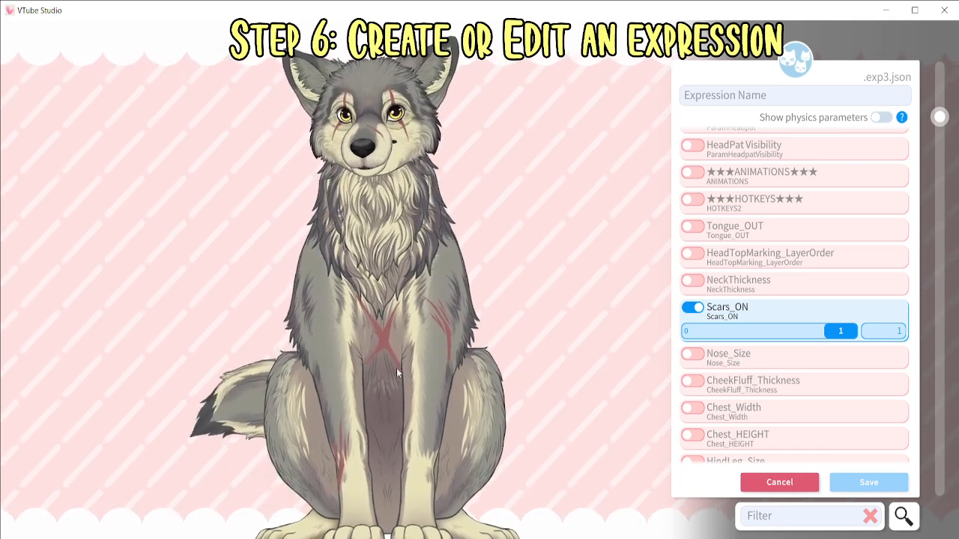
click(691, 355)
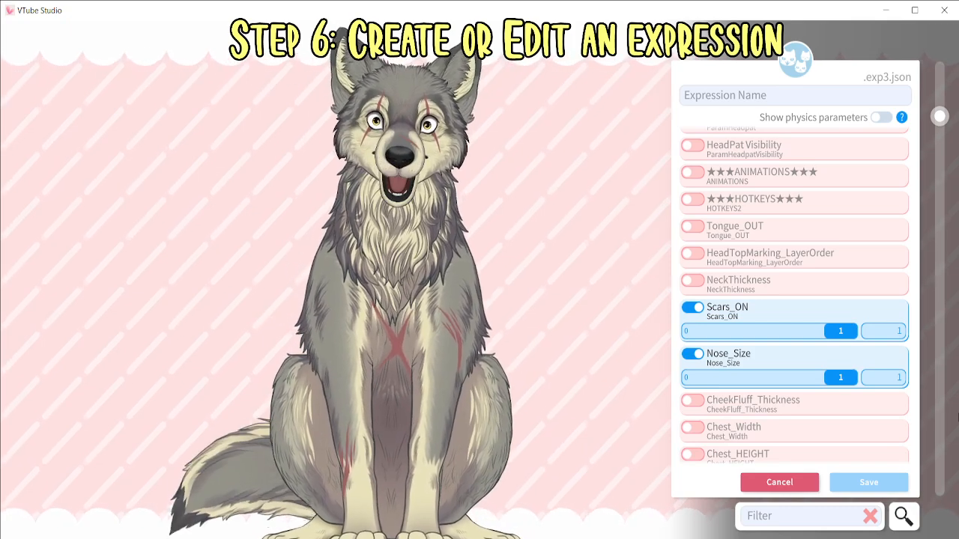
drag(818, 415, 542, 413)
click(684, 403)
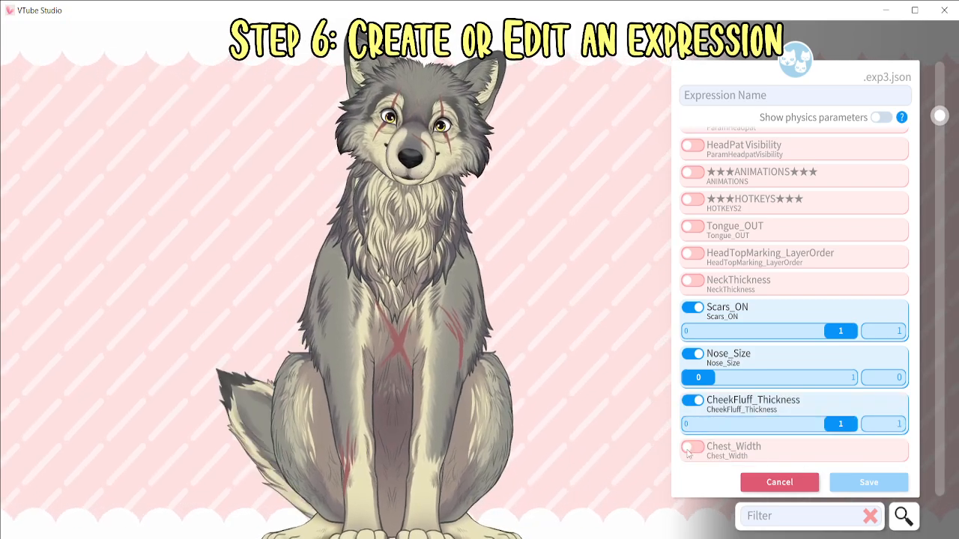
Add Chest_Width at 0, Chest_HEIGHT at 0 and HindLeg_Size at 1 to the scars expression
click(691, 448)
scroll(689, 442, down, 1)
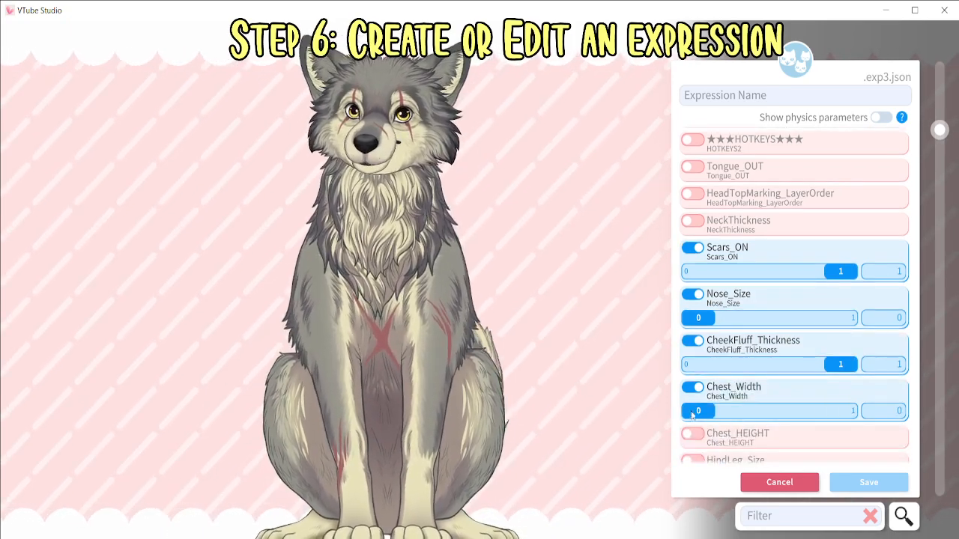
click(690, 436)
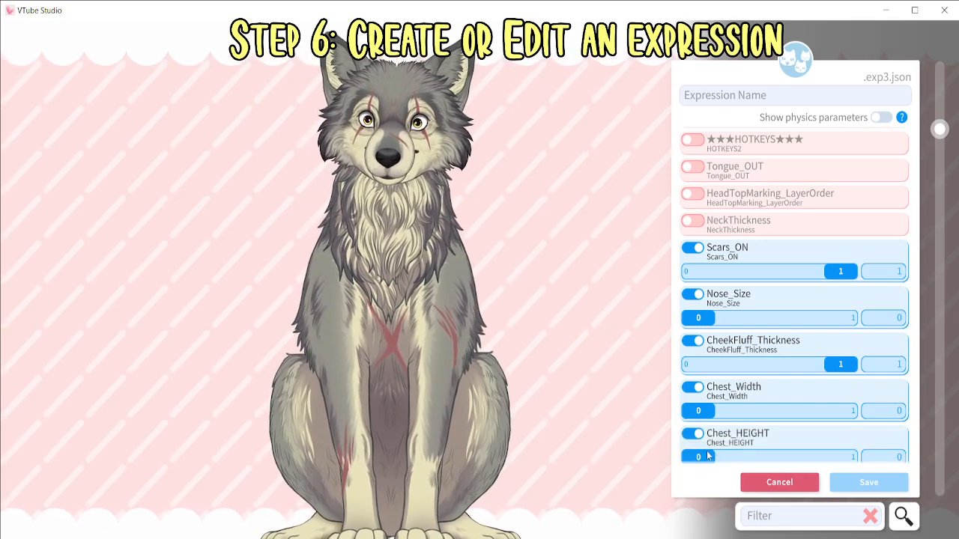
drag(841, 457, 181, 415)
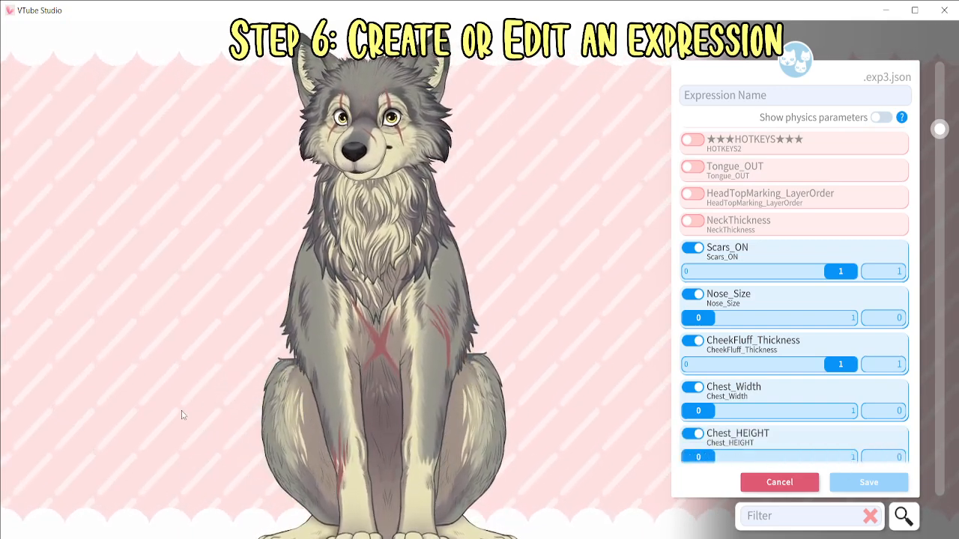
scroll(854, 393, down, 2)
click(692, 421)
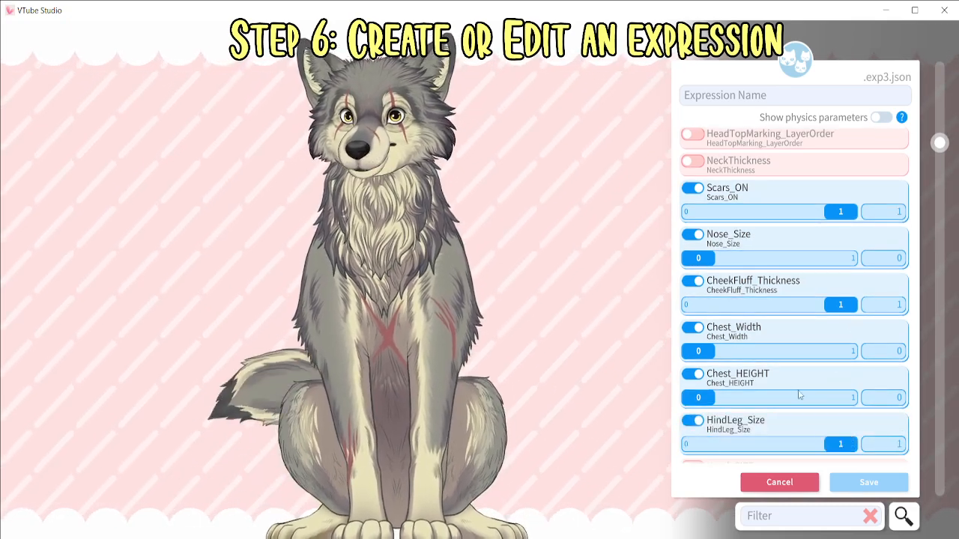
Try Head_SIZE at -1 in the scars expression and disable that parameter again
scroll(795, 338, down, 2)
click(692, 380)
drag(762, 405, 661, 391)
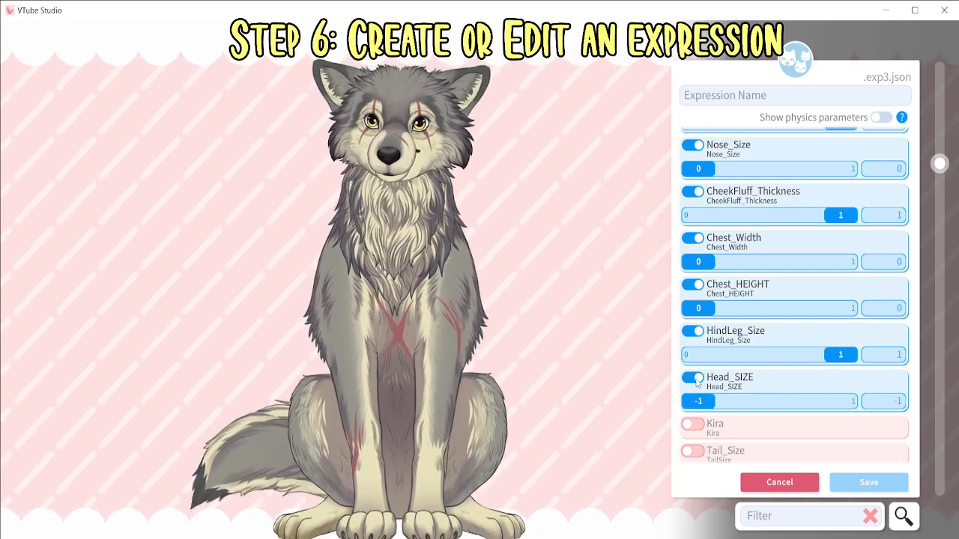
click(693, 379)
scroll(806, 378, down, 2)
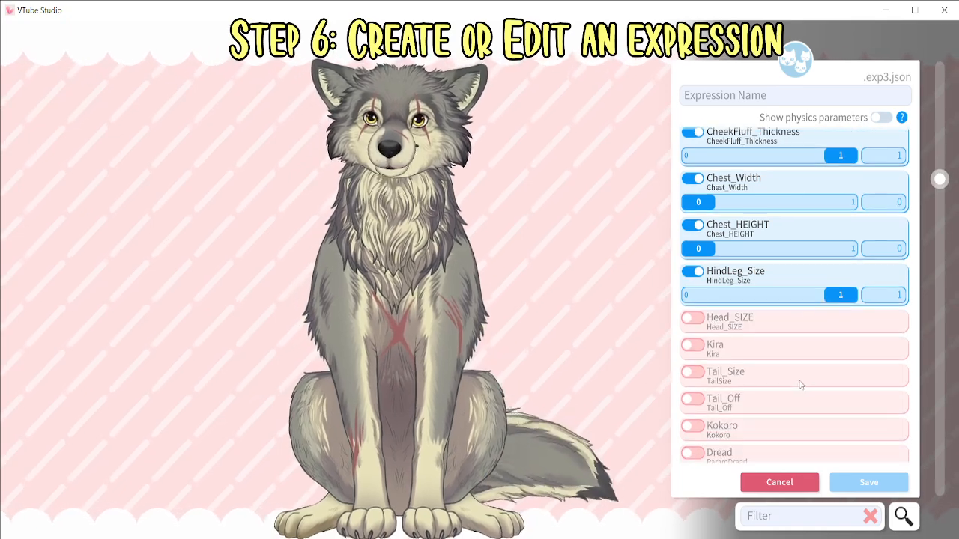
Enable Tail_Size in the scars expression, try it at 1, and set it to about 0.28
click(697, 375)
drag(785, 402, 958, 408)
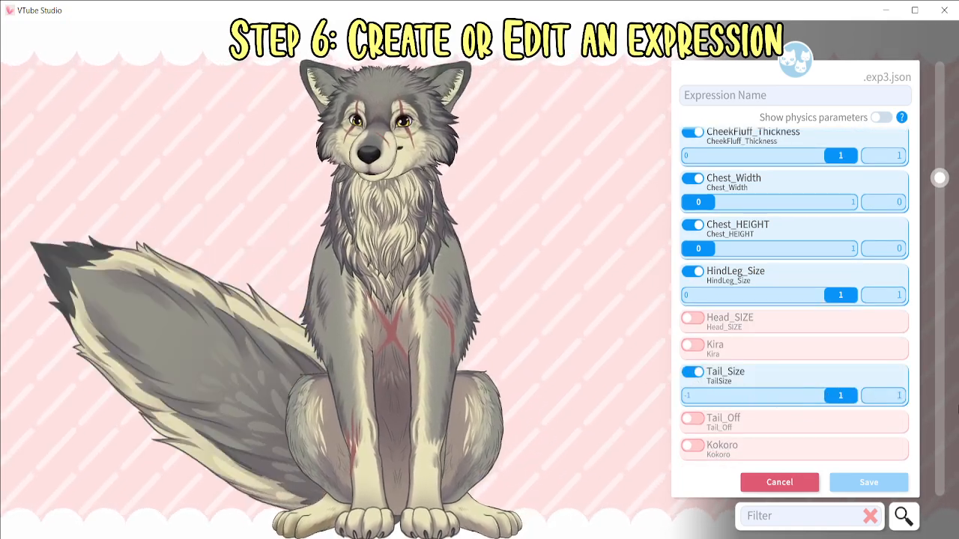
drag(853, 398, 796, 389)
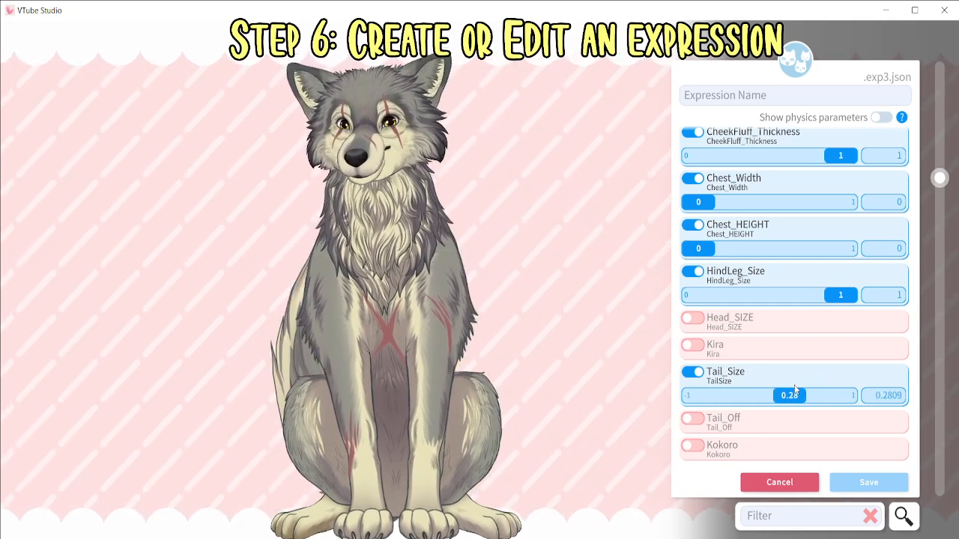
Name the expression My_Custom_Model, save it and close the expression editor
click(753, 102)
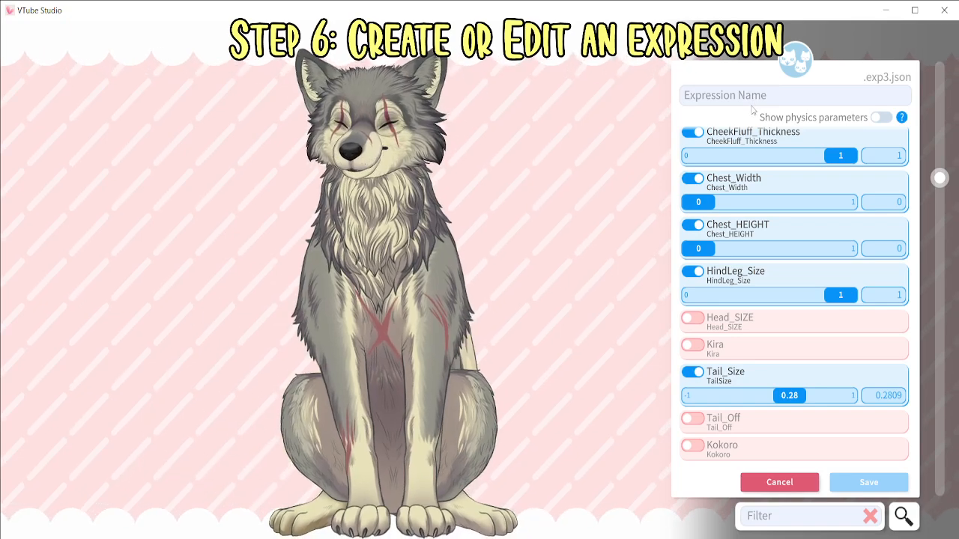
text(M)
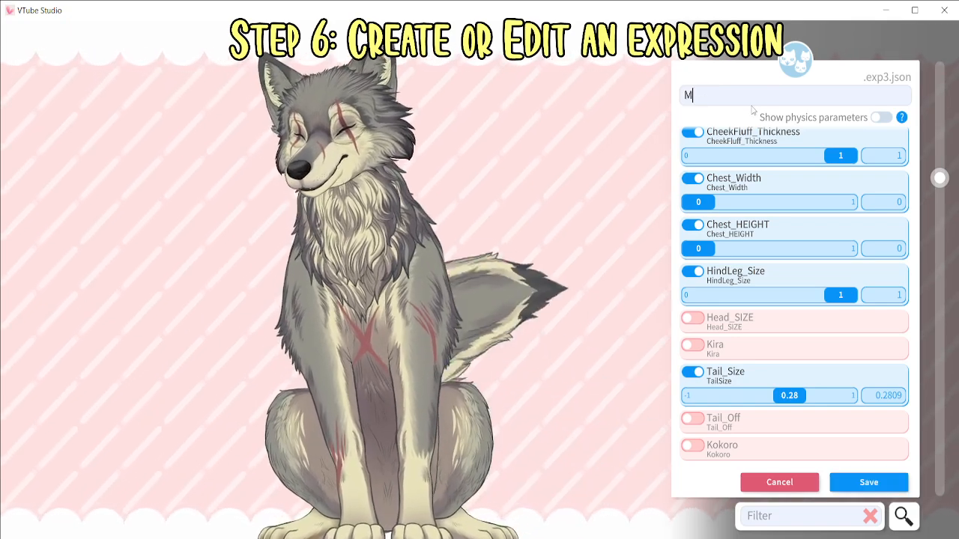
text(y_Custom_Model)
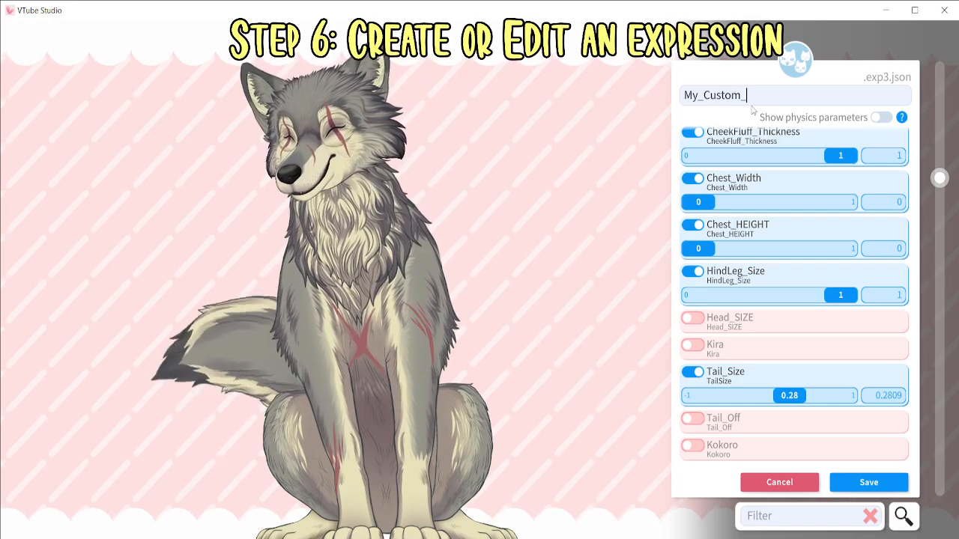
click(867, 482)
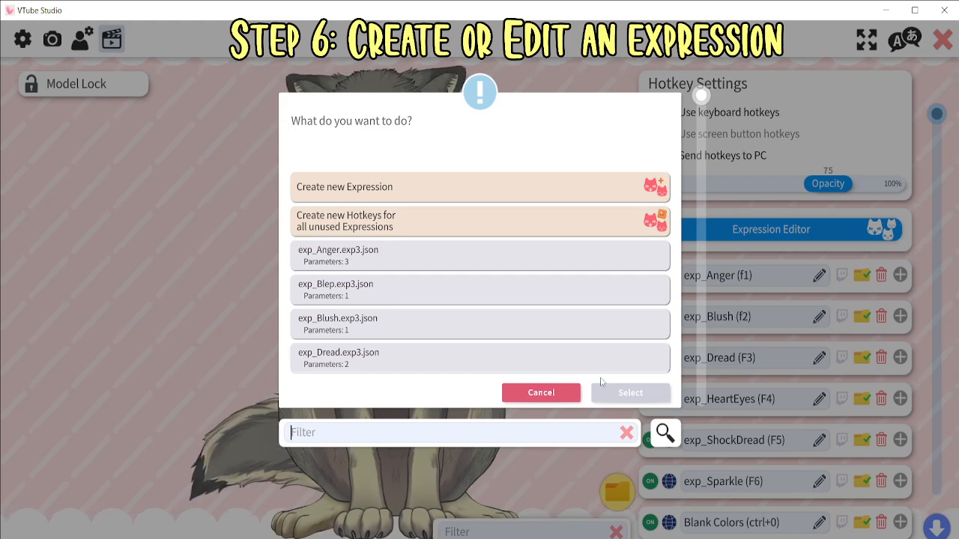
click(561, 389)
Add a new hotkey below Blac Wolf and name it My_Custom_Model
scroll(781, 342, down, 5)
click(776, 505)
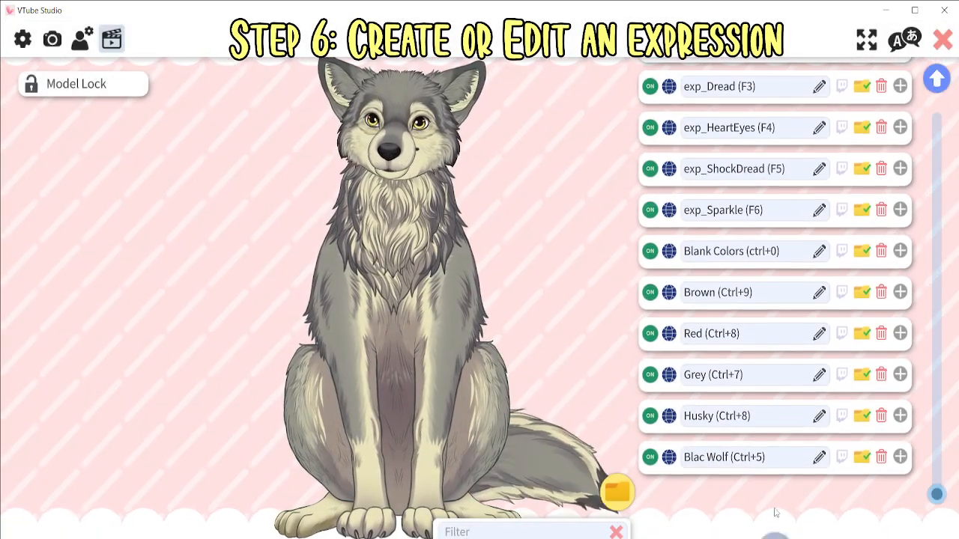
scroll(816, 429, down, 3)
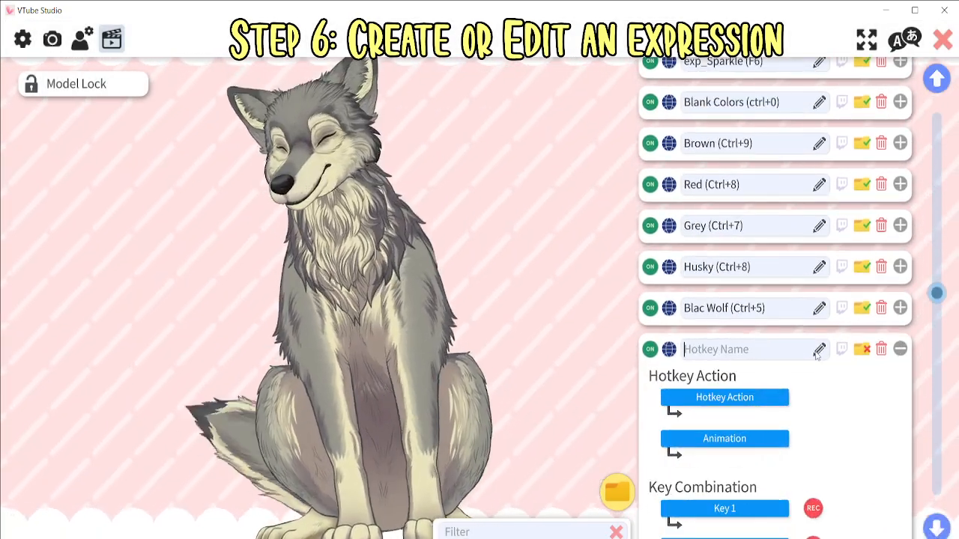
text(My_Custom_M)
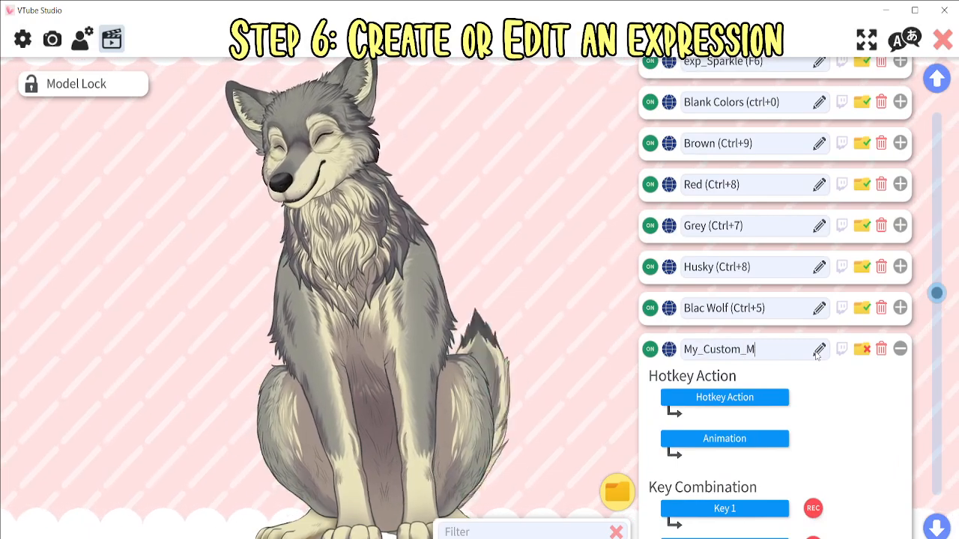
text(odel)
Set the My_Custom_Model hotkey's action to Set/Unset Expression (exp3)
click(725, 397)
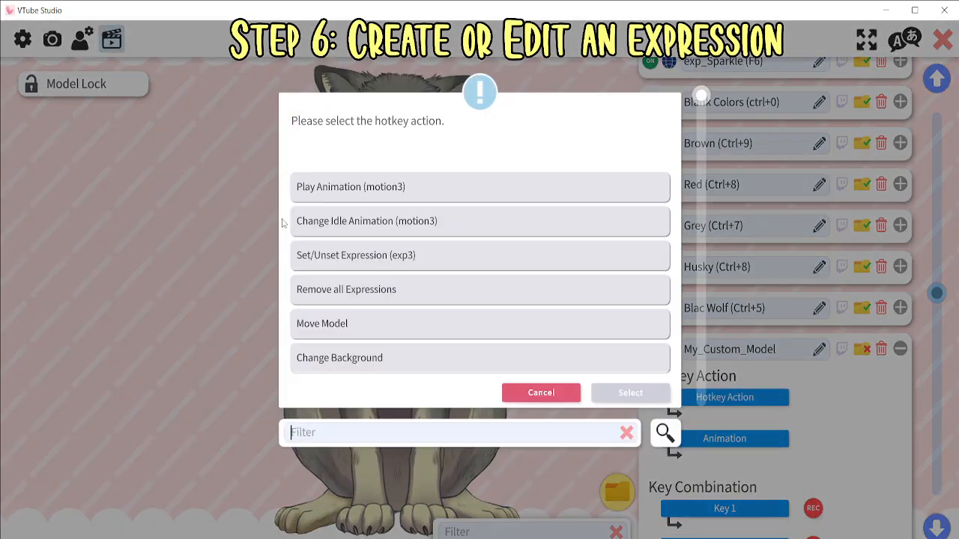
click(343, 260)
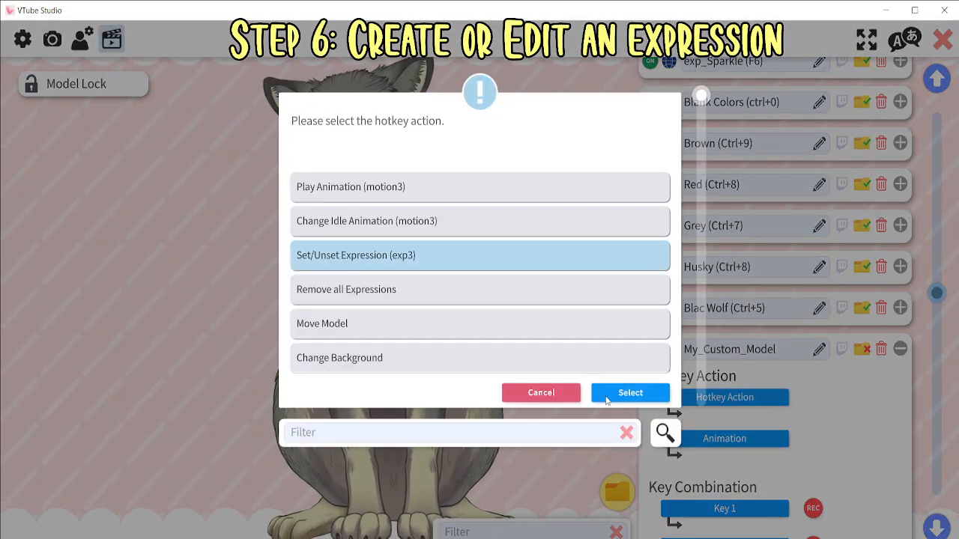
click(609, 397)
Assign the My_Custom_Model expression to the new hotkey and record V as its first key
click(725, 441)
scroll(368, 281, down, 3)
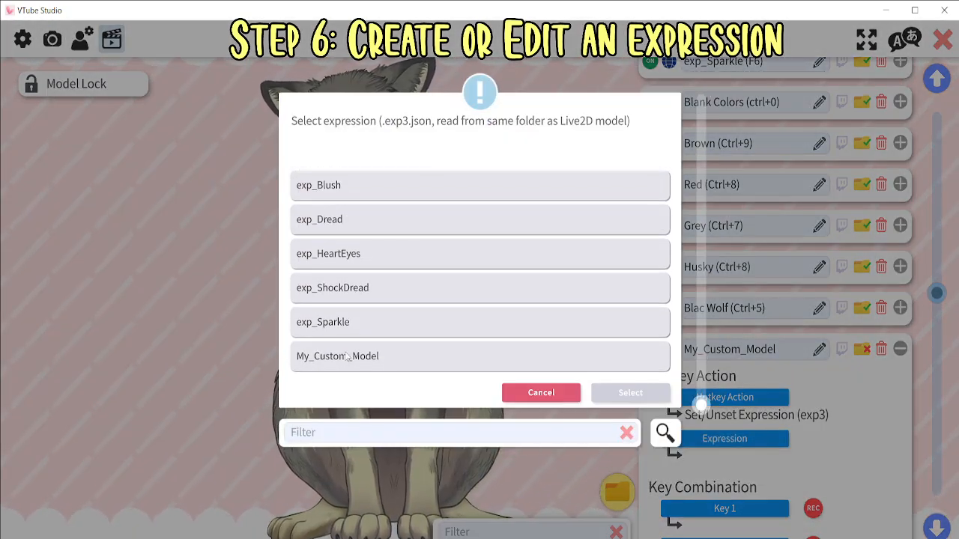
click(480, 355)
click(630, 393)
click(813, 510)
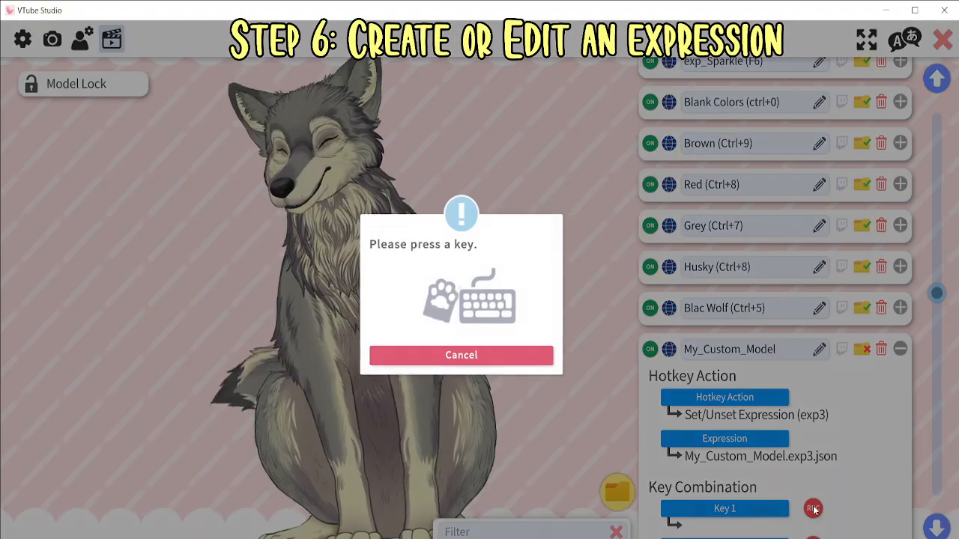
key(v)
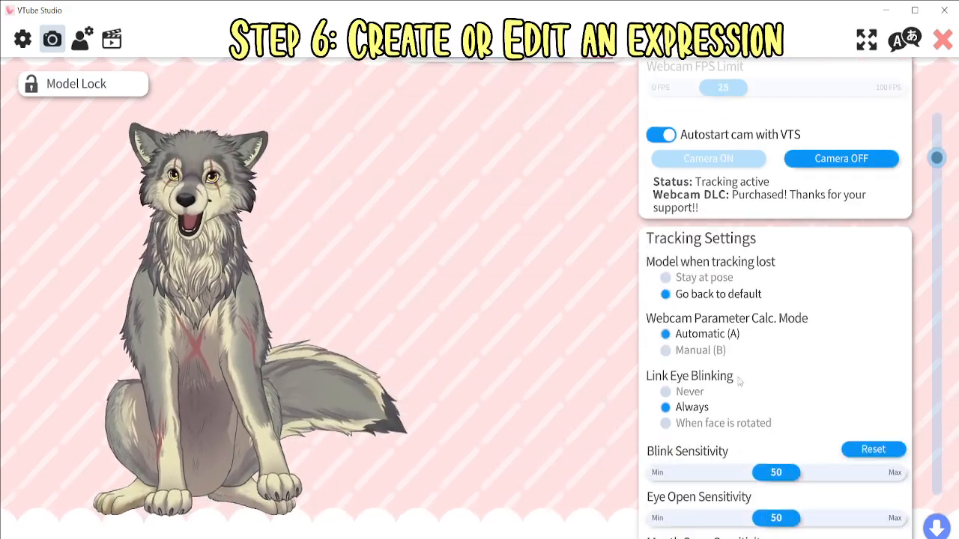
Review the webcam tracking, physics and model parameter settings, and collapse the My_Custom_Model hotkey's details
scroll(777, 416, down, 5)
scroll(777, 416, down, 6)
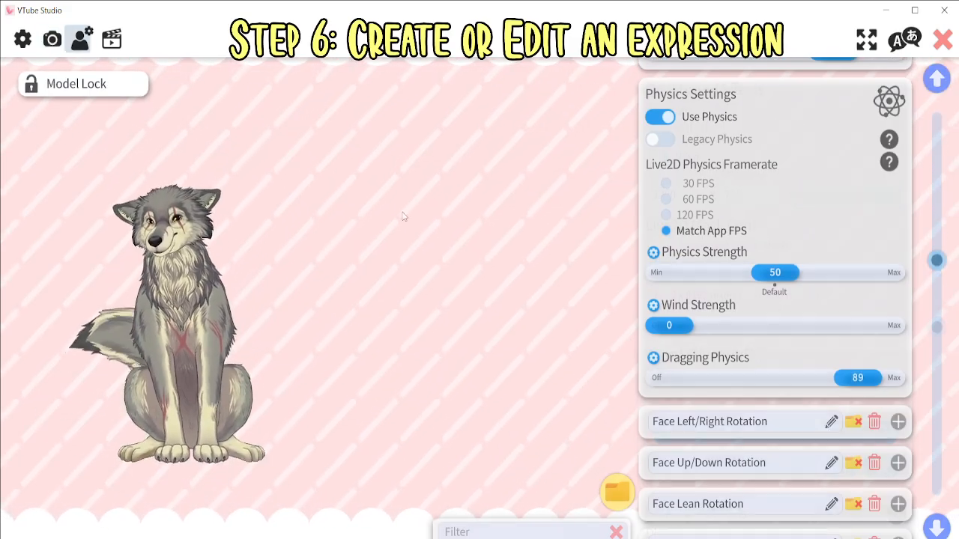
scroll(807, 392, down, 10)
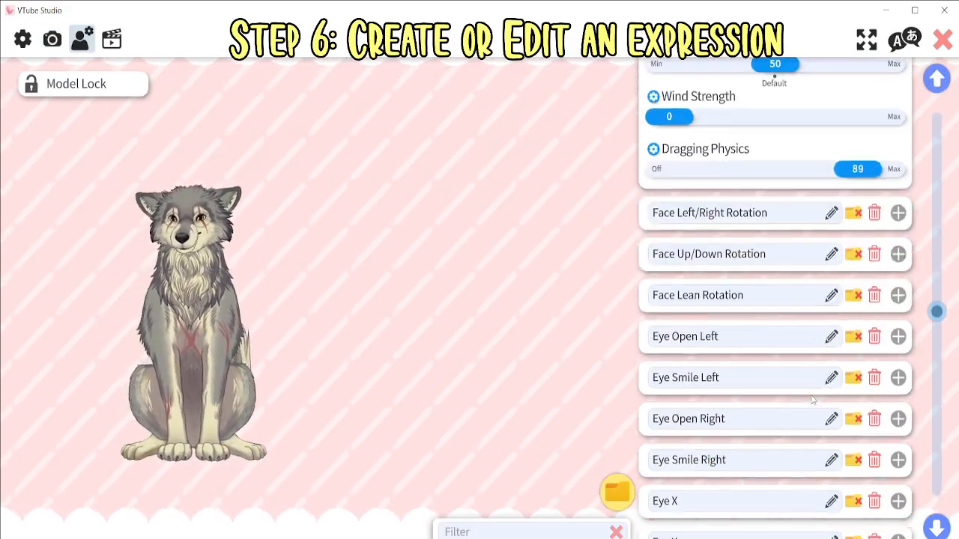
scroll(807, 392, down, 1)
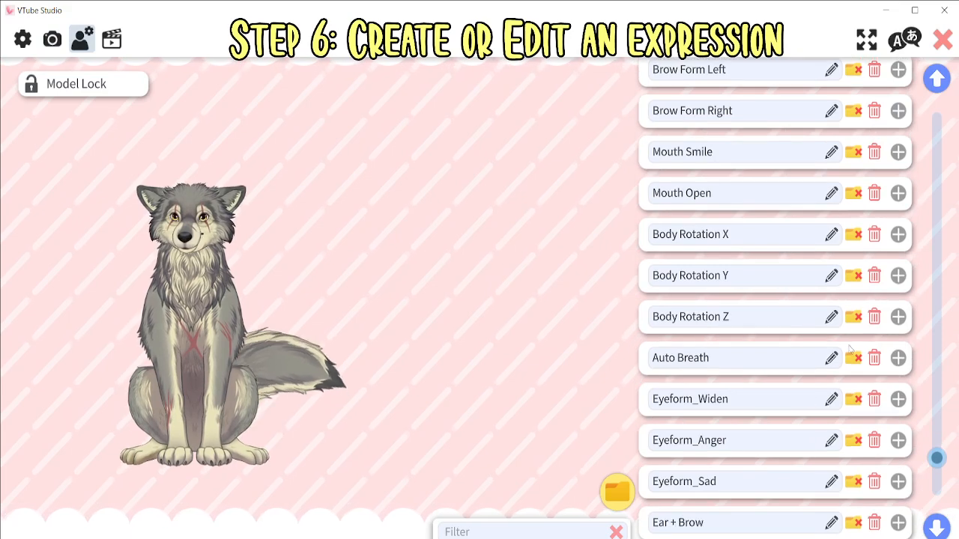
click(899, 316)
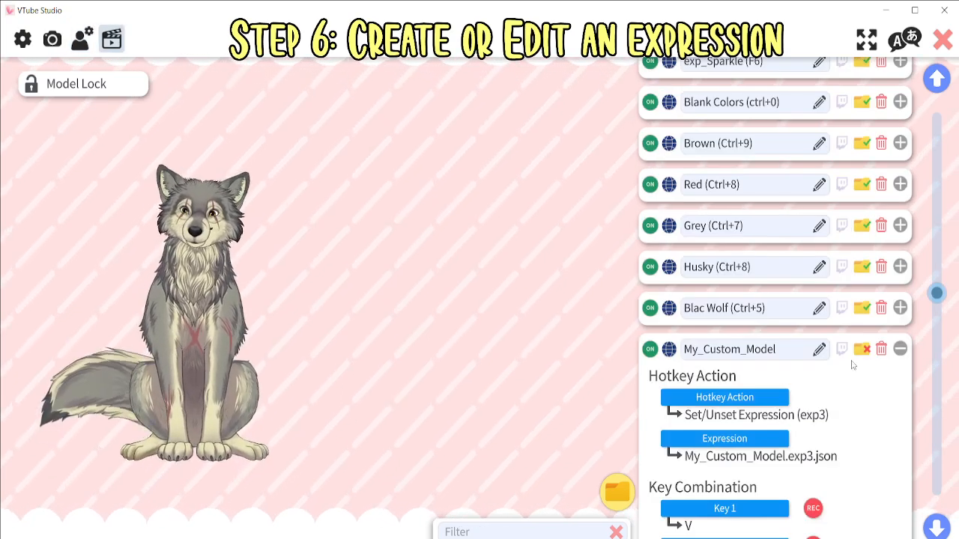
click(899, 350)
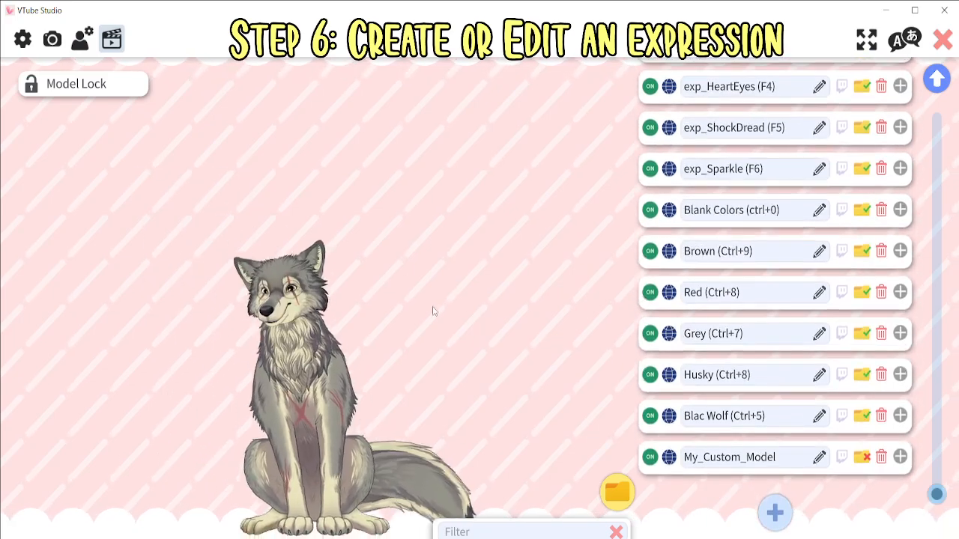